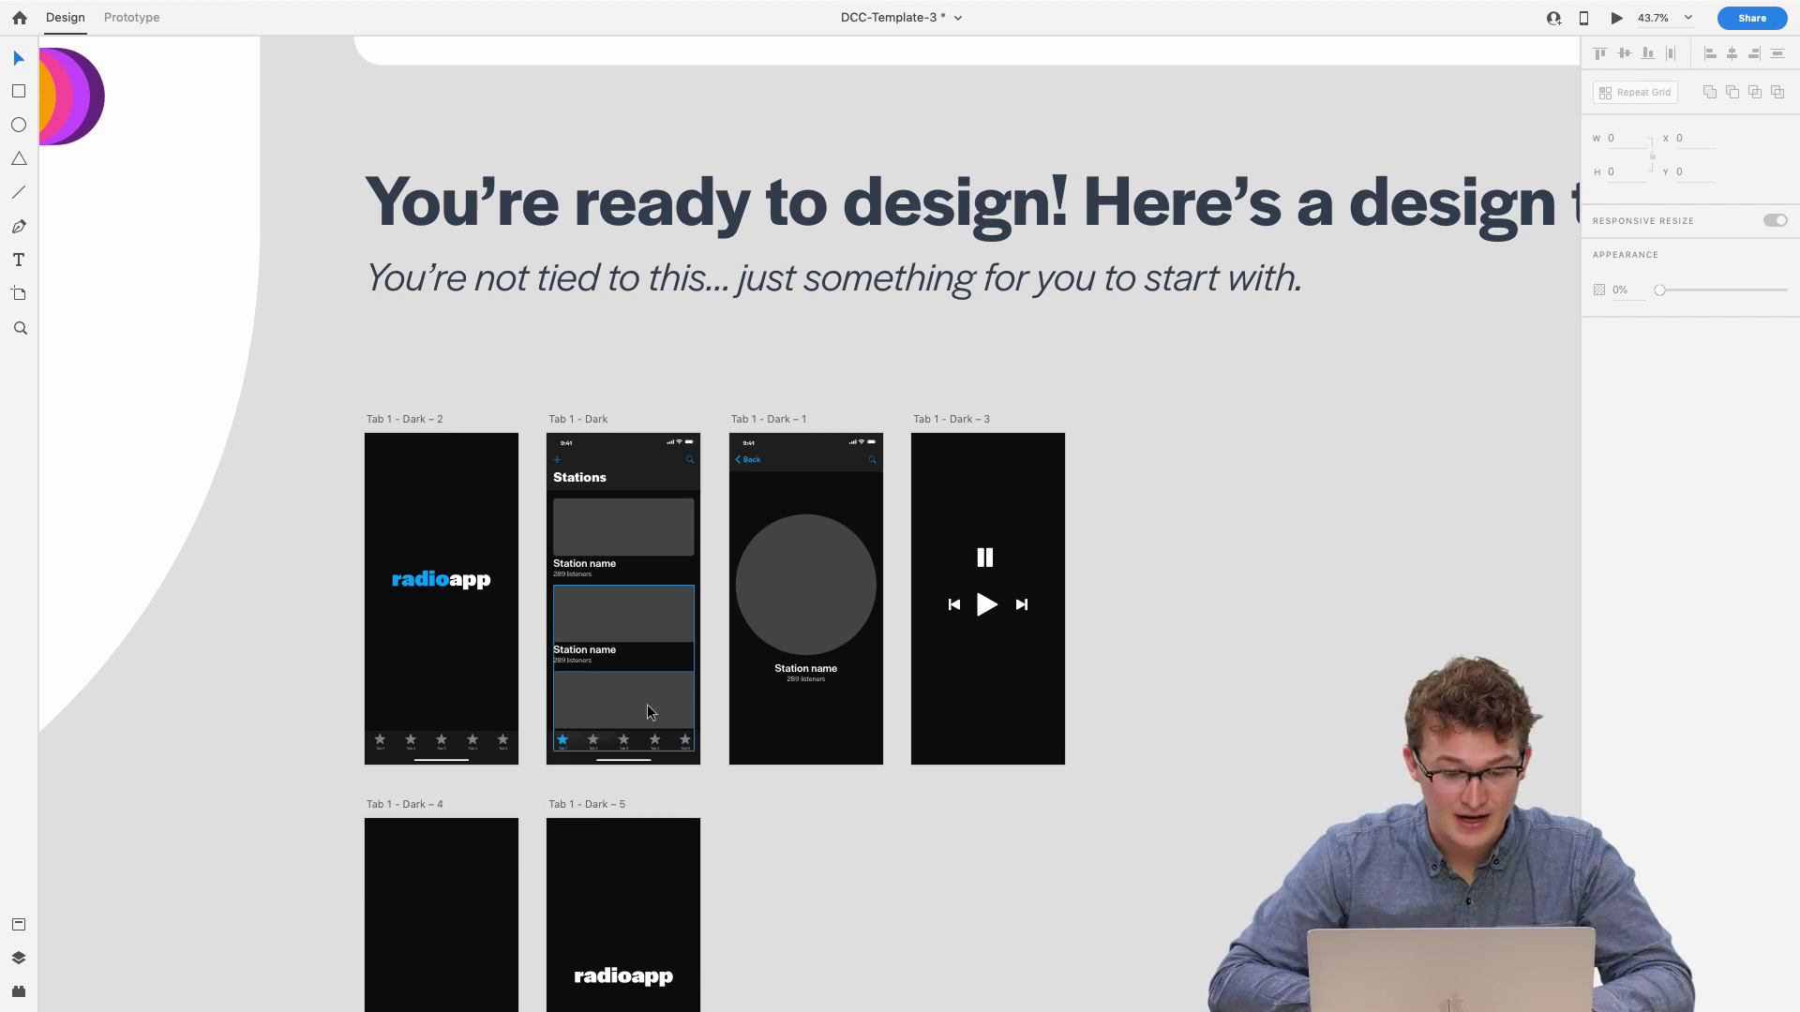
- Examine the starter screens of the radio app and select the Tab 1 - Dark – 4 artboard
scroll(600, 689, up, 5)
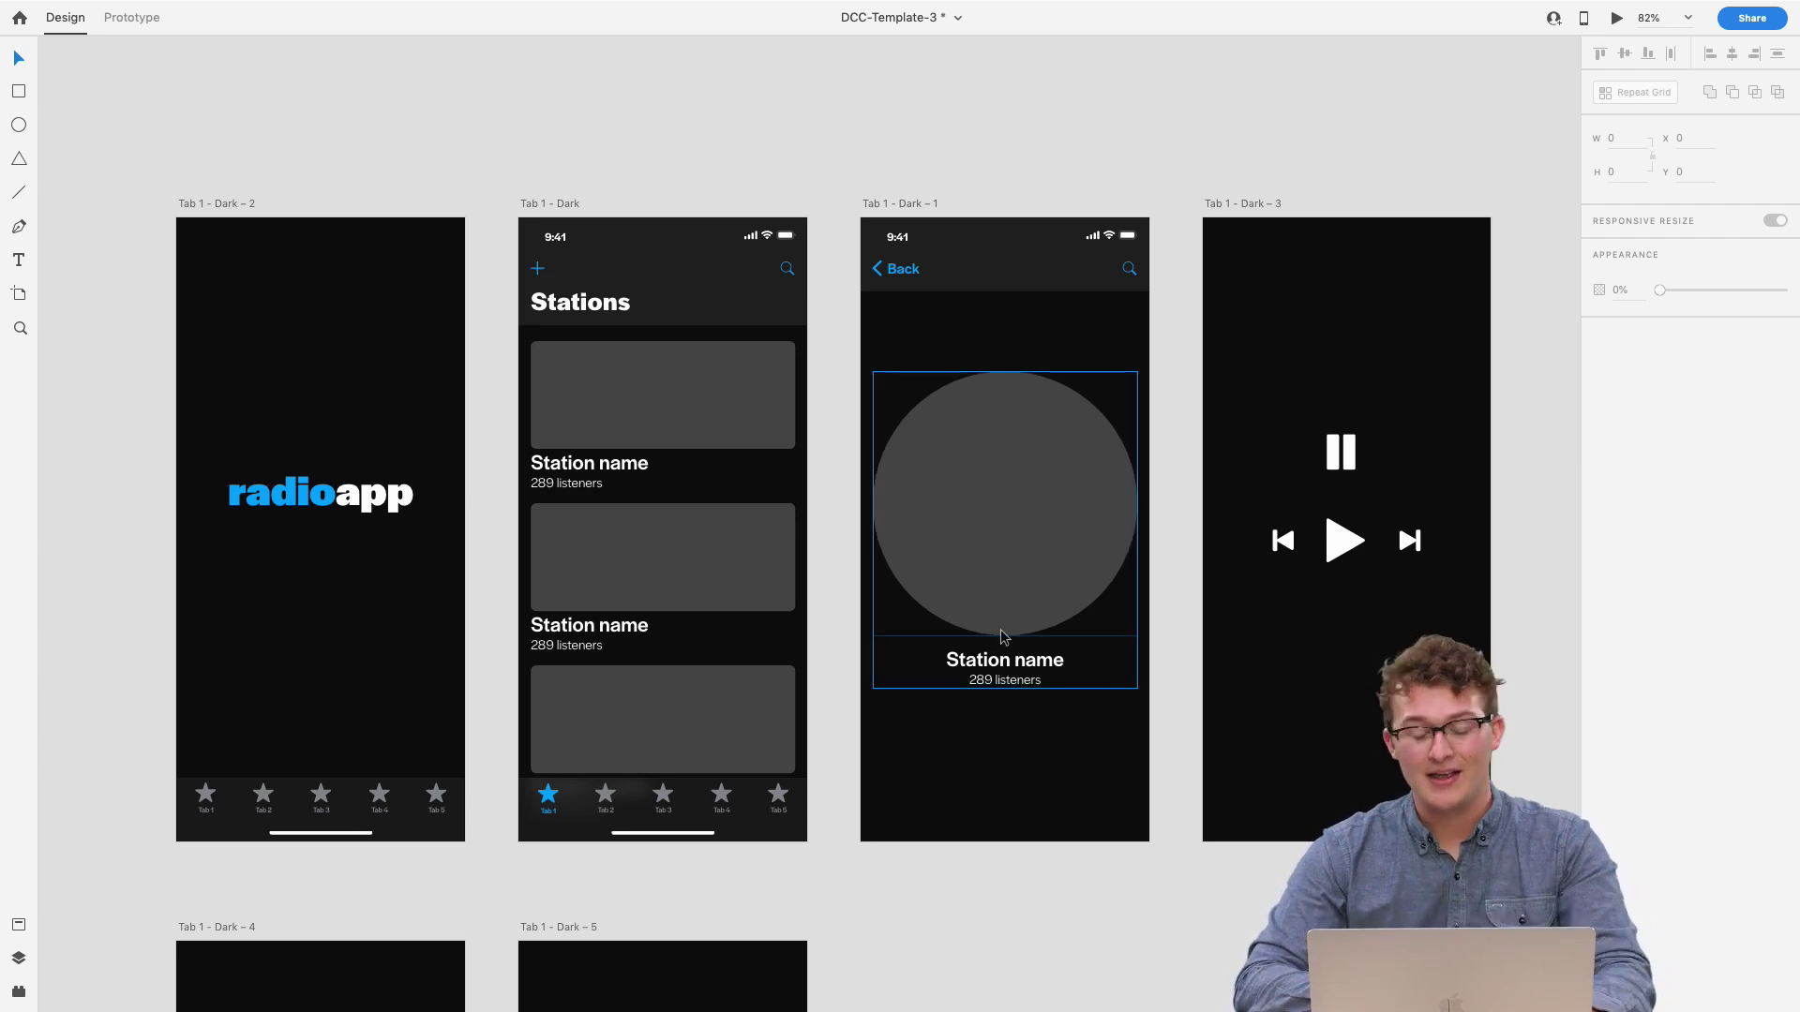
scroll(1250, 622, right, 2)
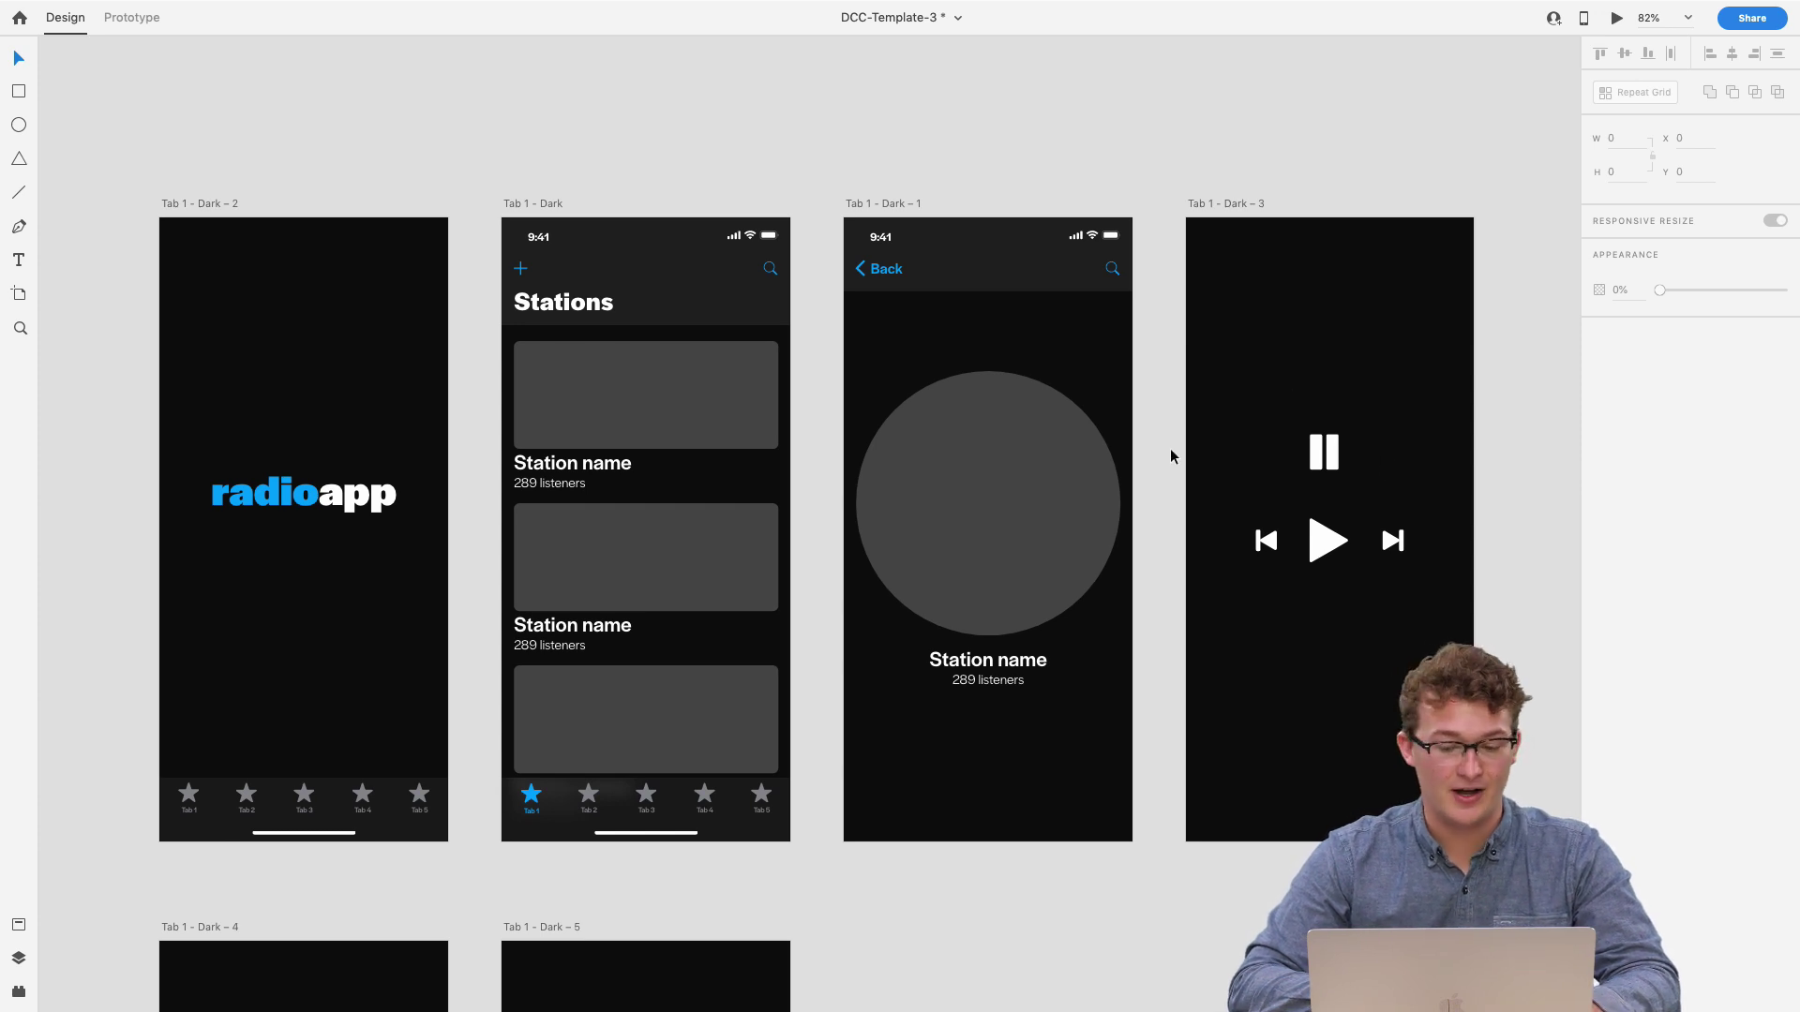
scroll(1036, 525, down, 5)
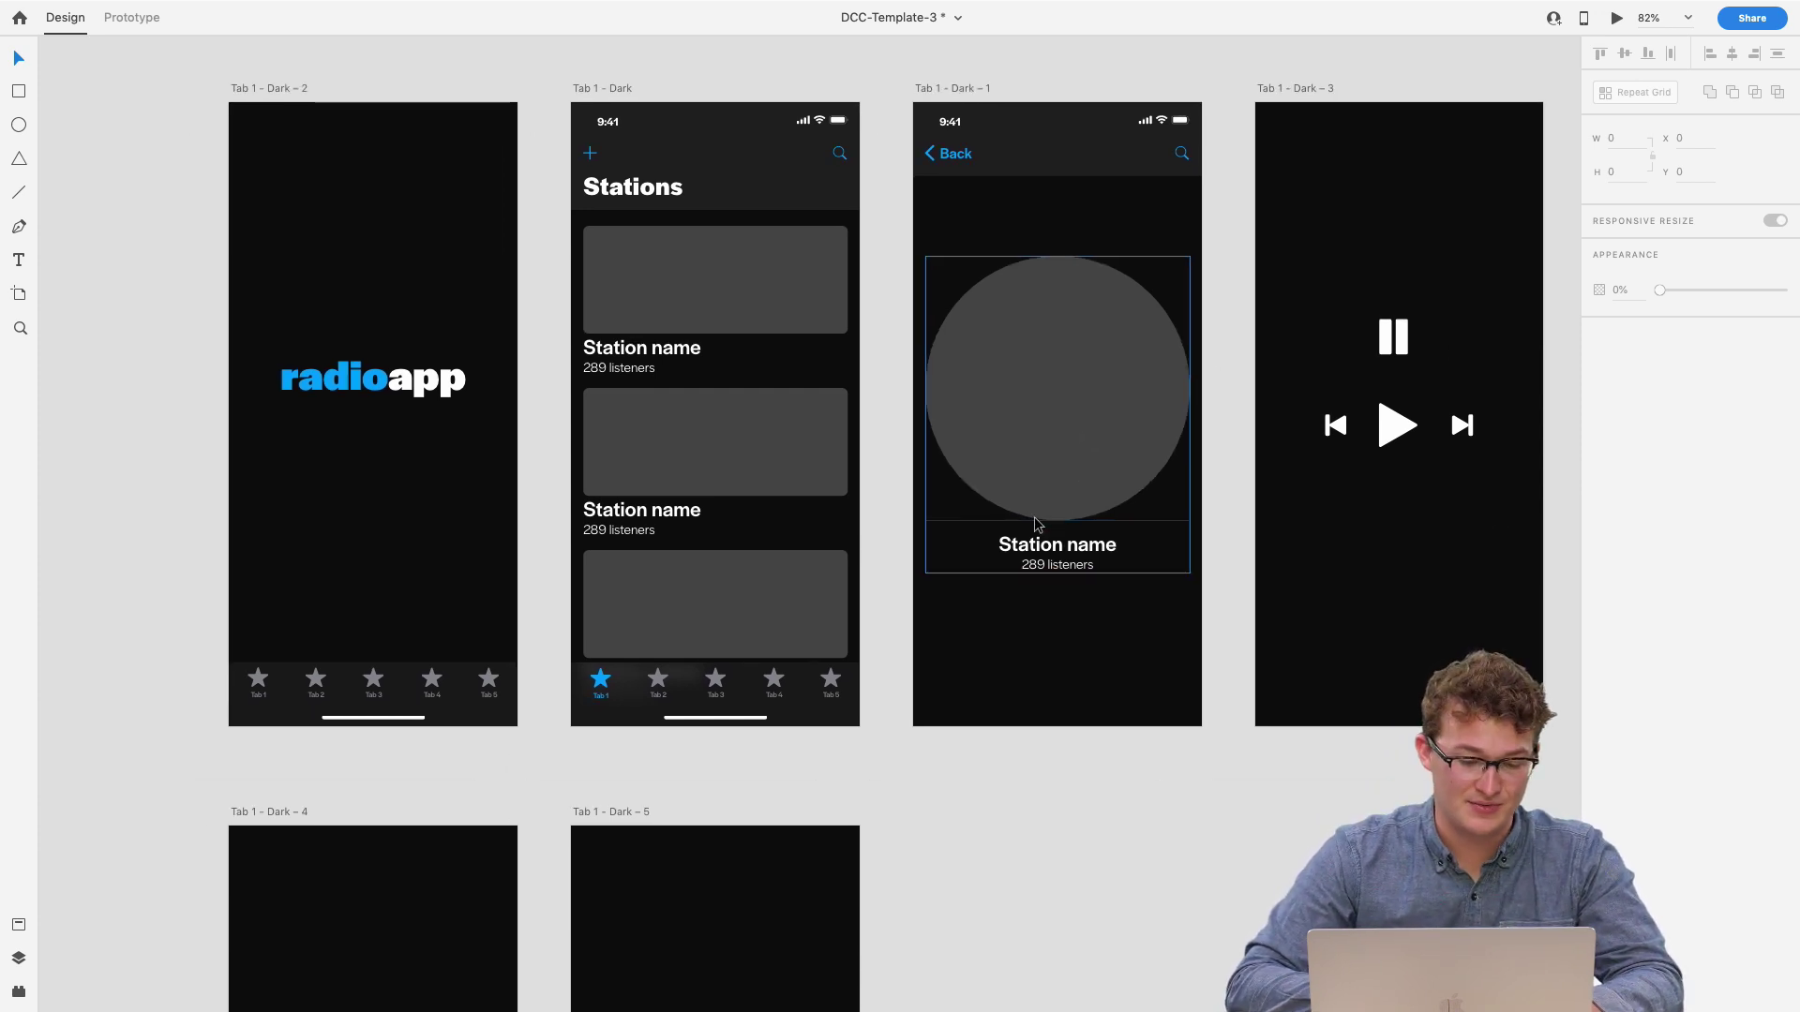
scroll(735, 617, up, 4)
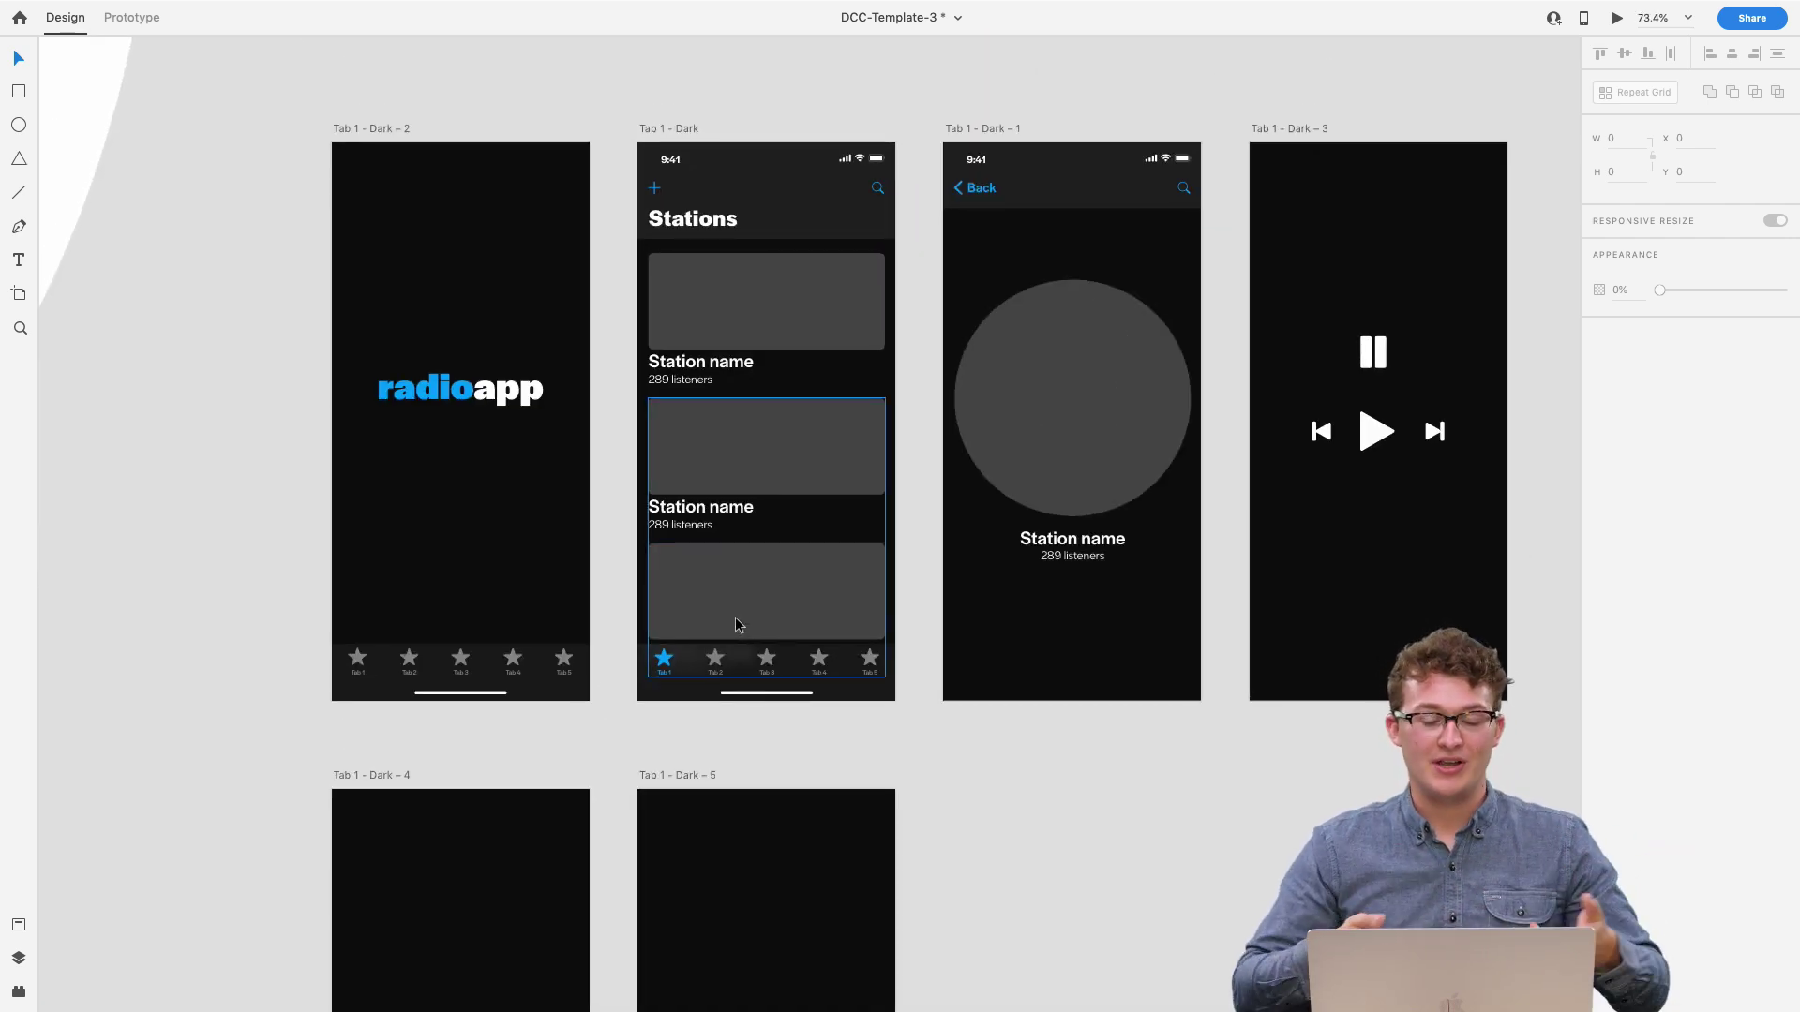
scroll(735, 617, down, 6)
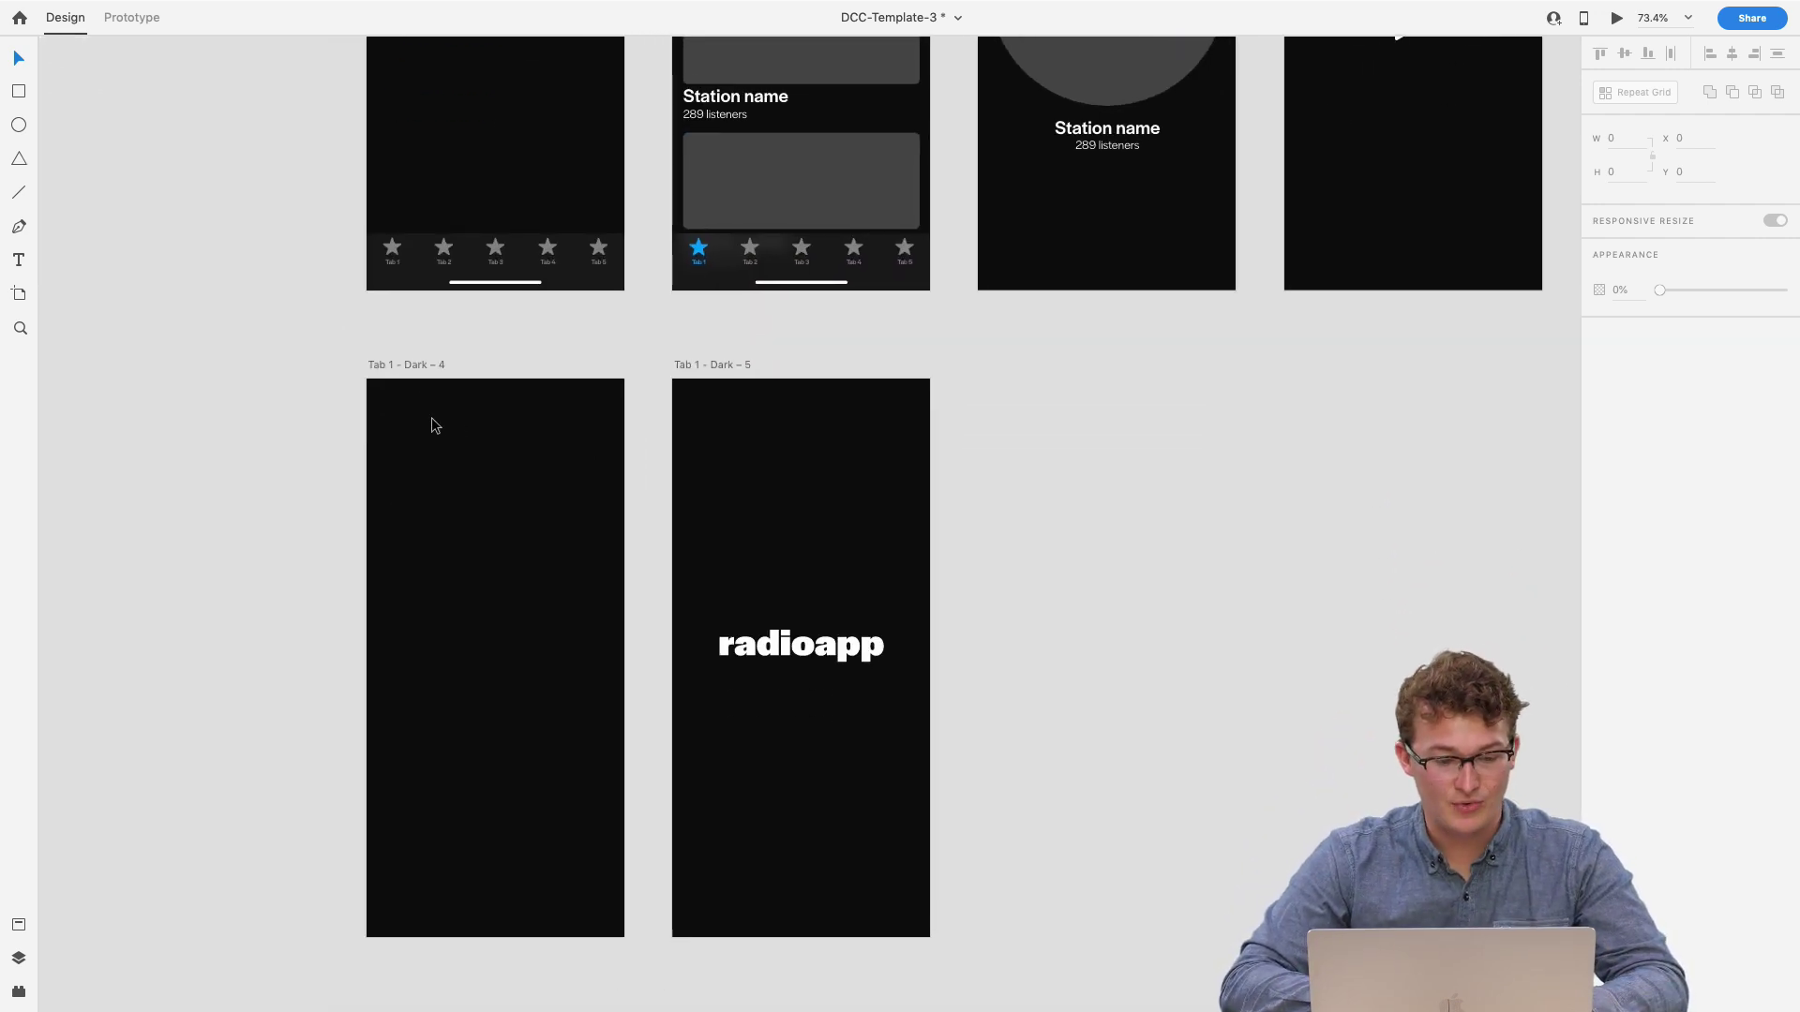
click(414, 368)
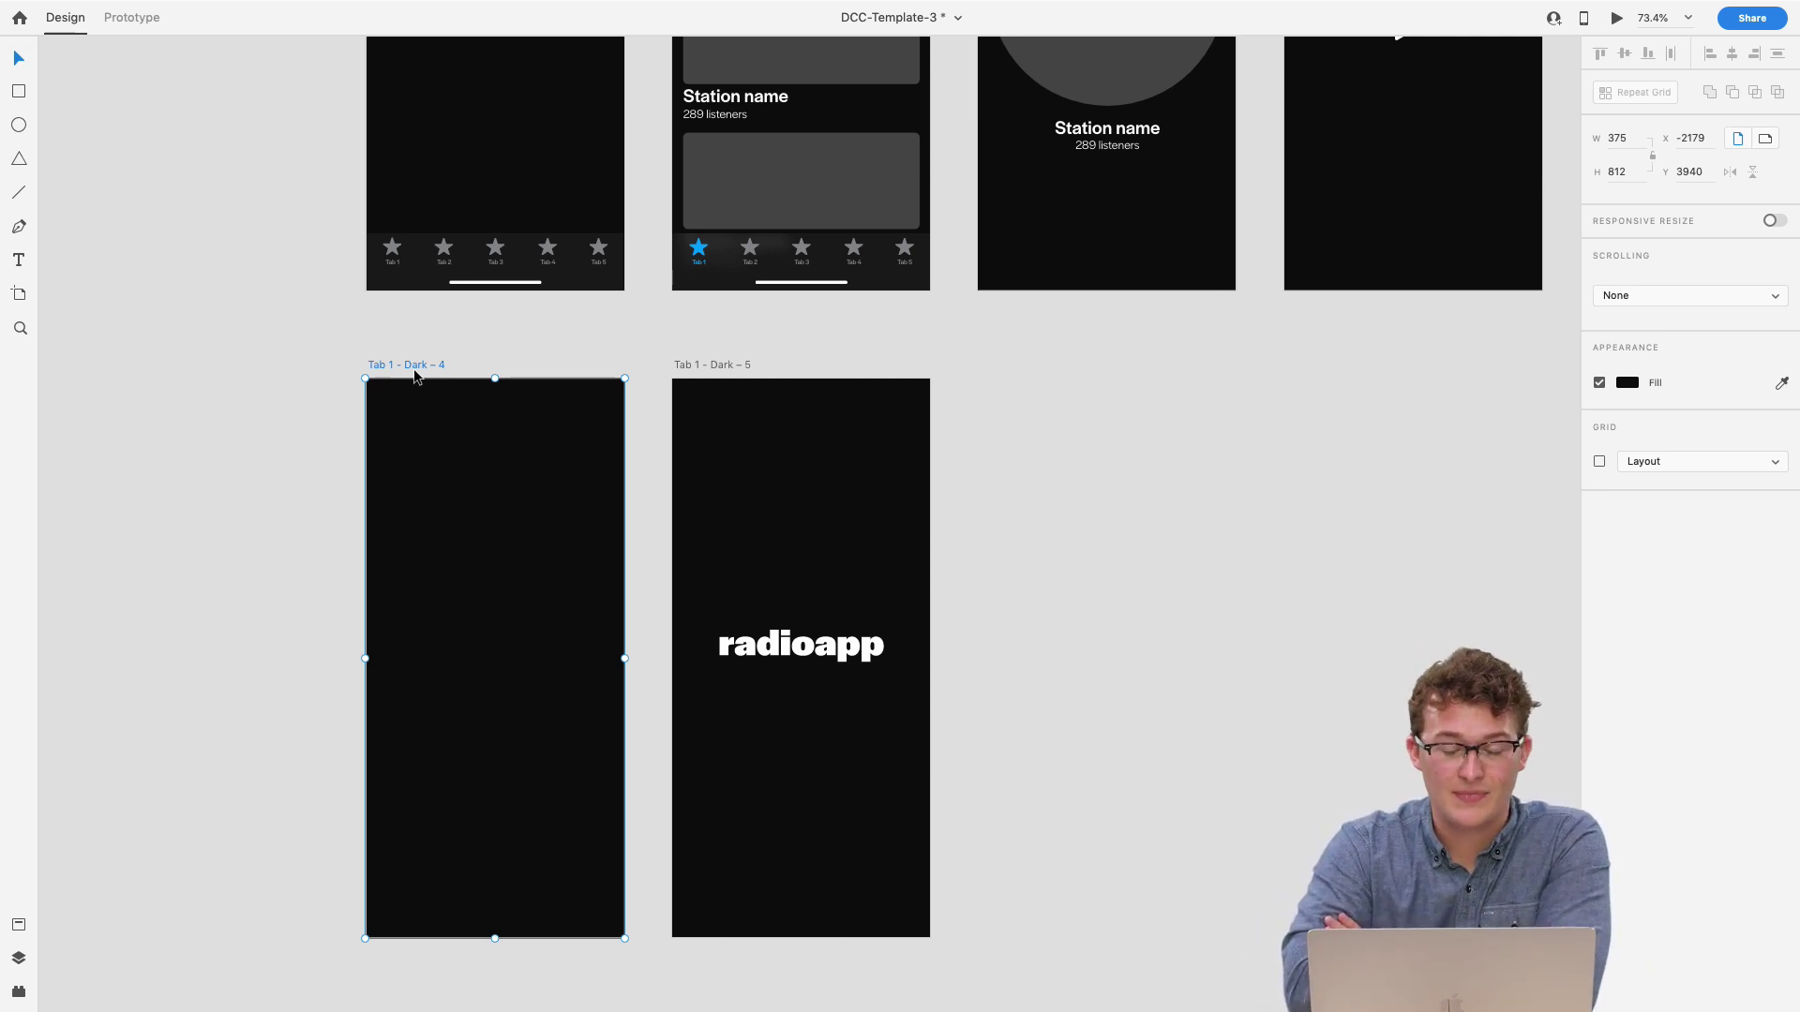
scroll(409, 356, up, 2)
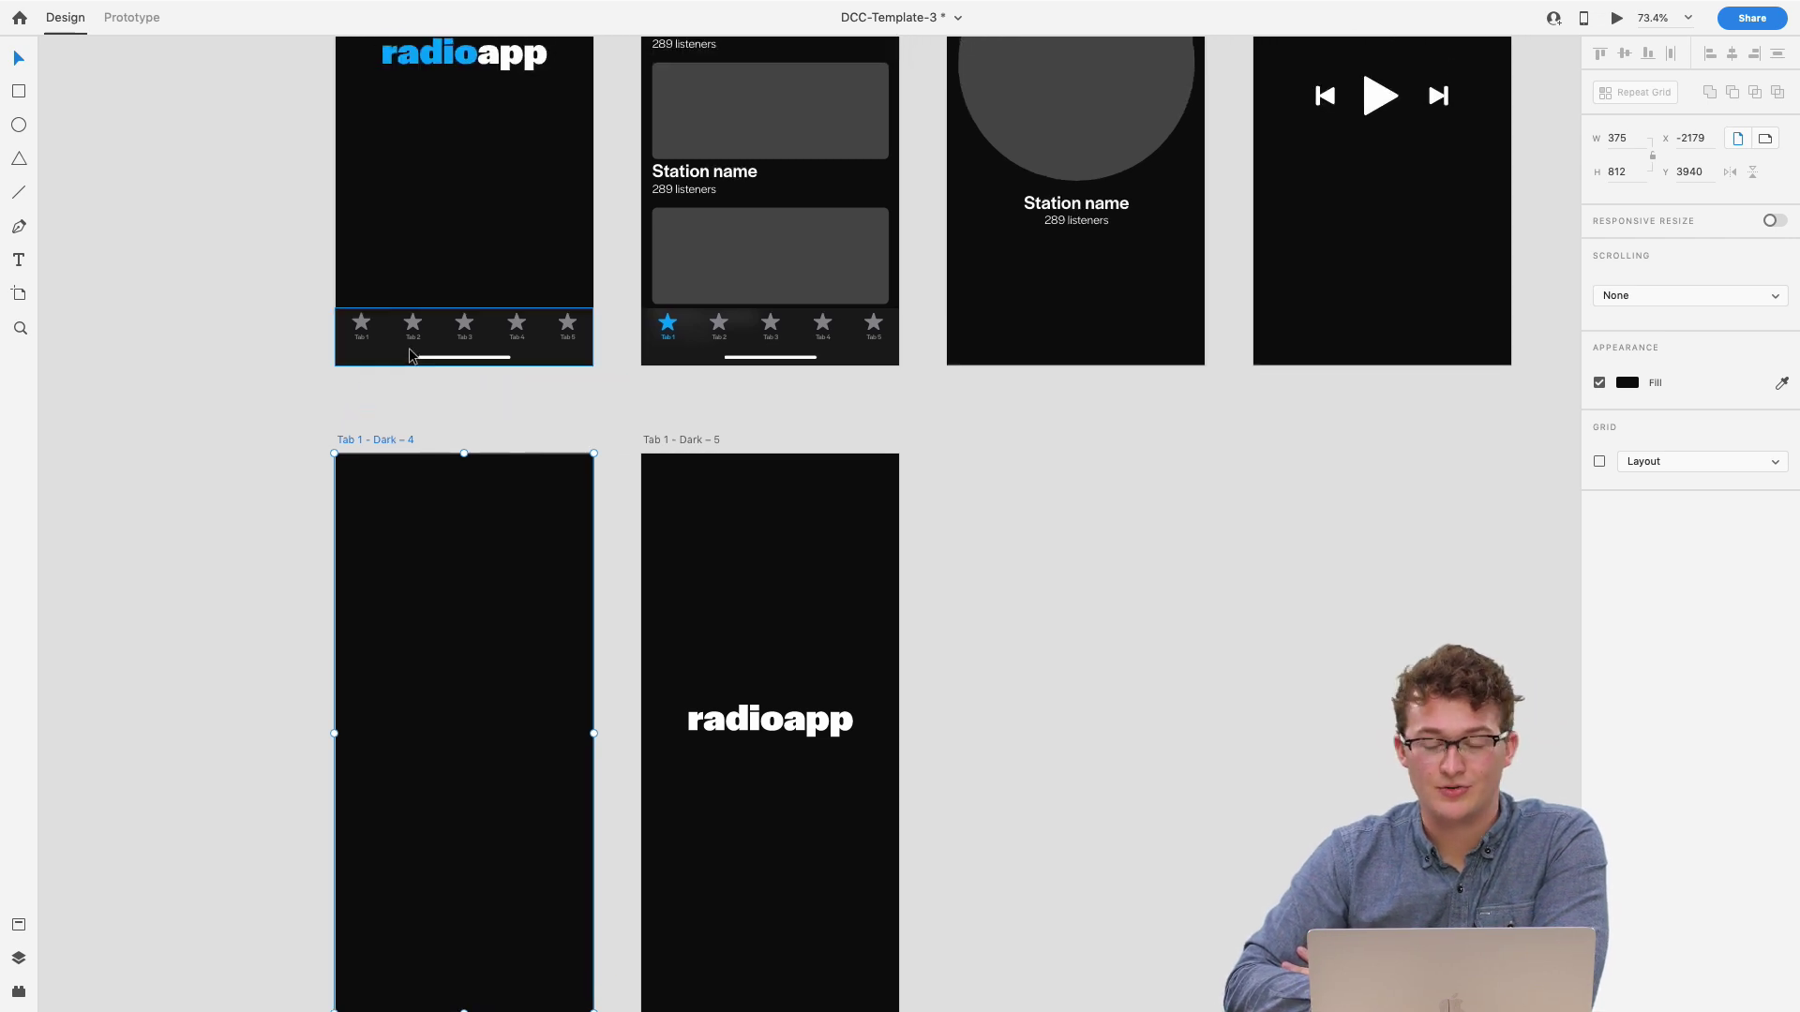
scroll(924, 423, down, 6)
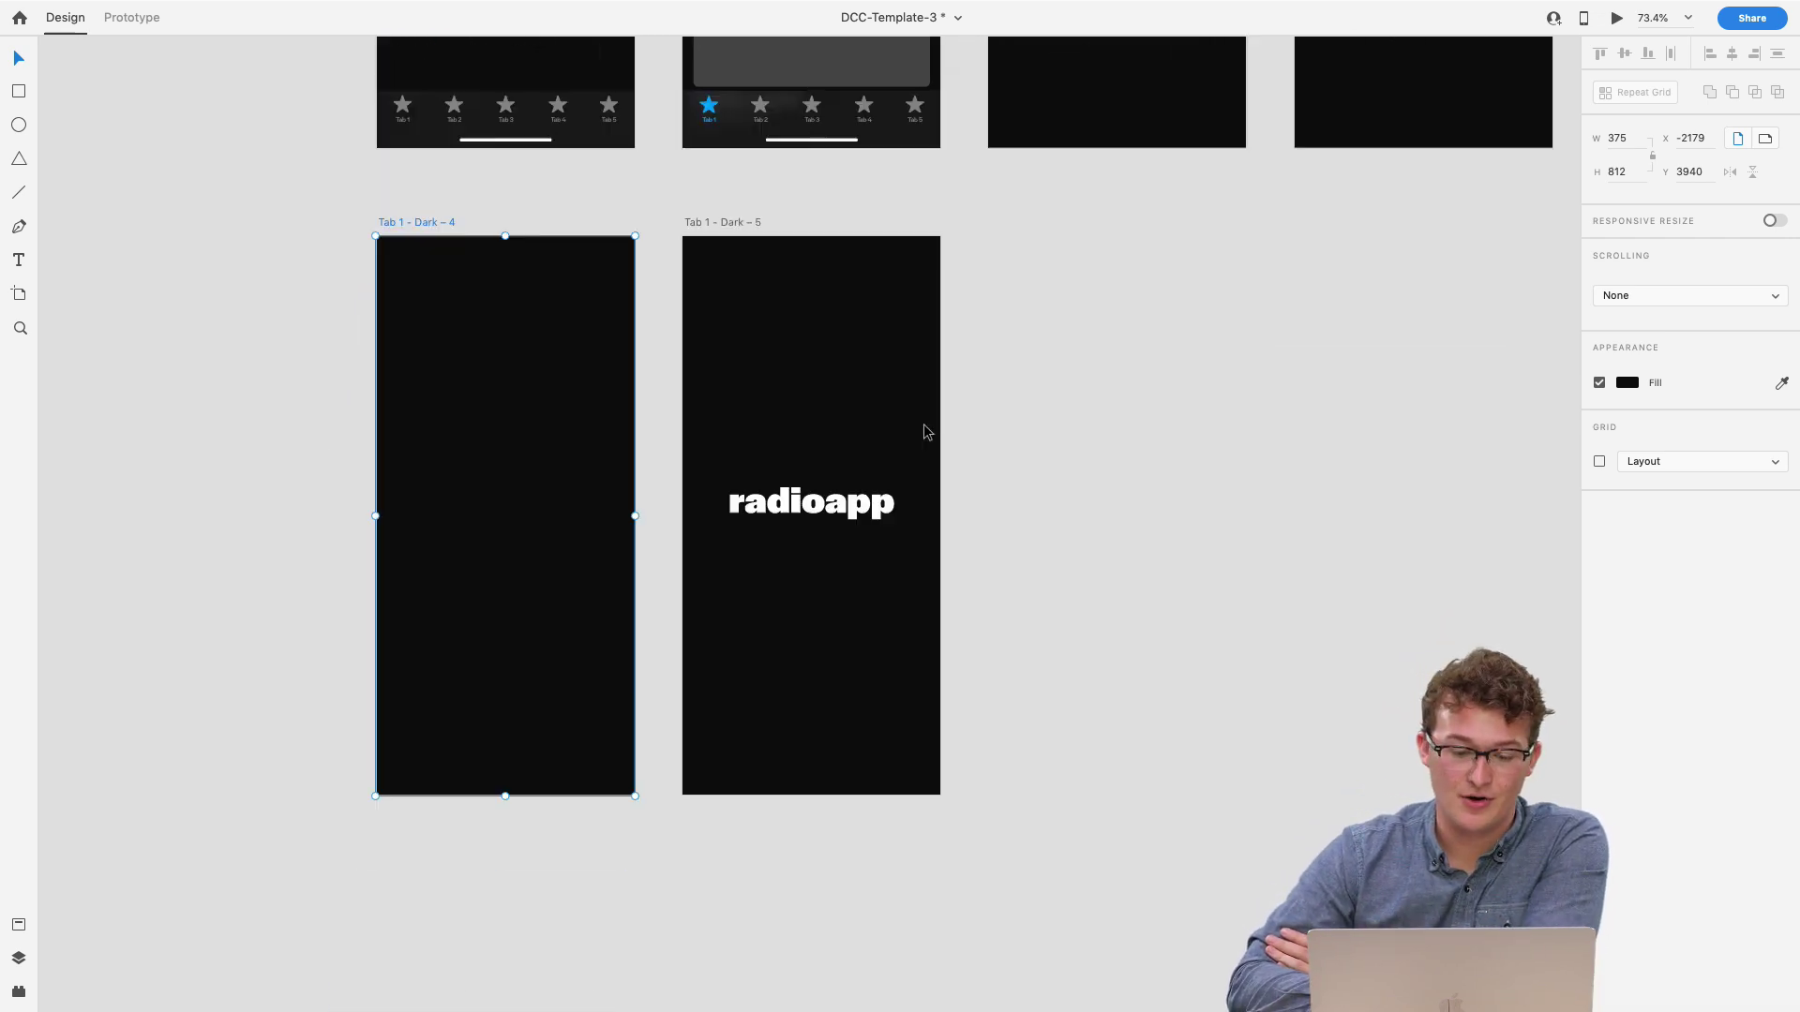
- Preview the radioapp splash animation from Tab 1 - Dark – 4, and close the preview window
click(1618, 18)
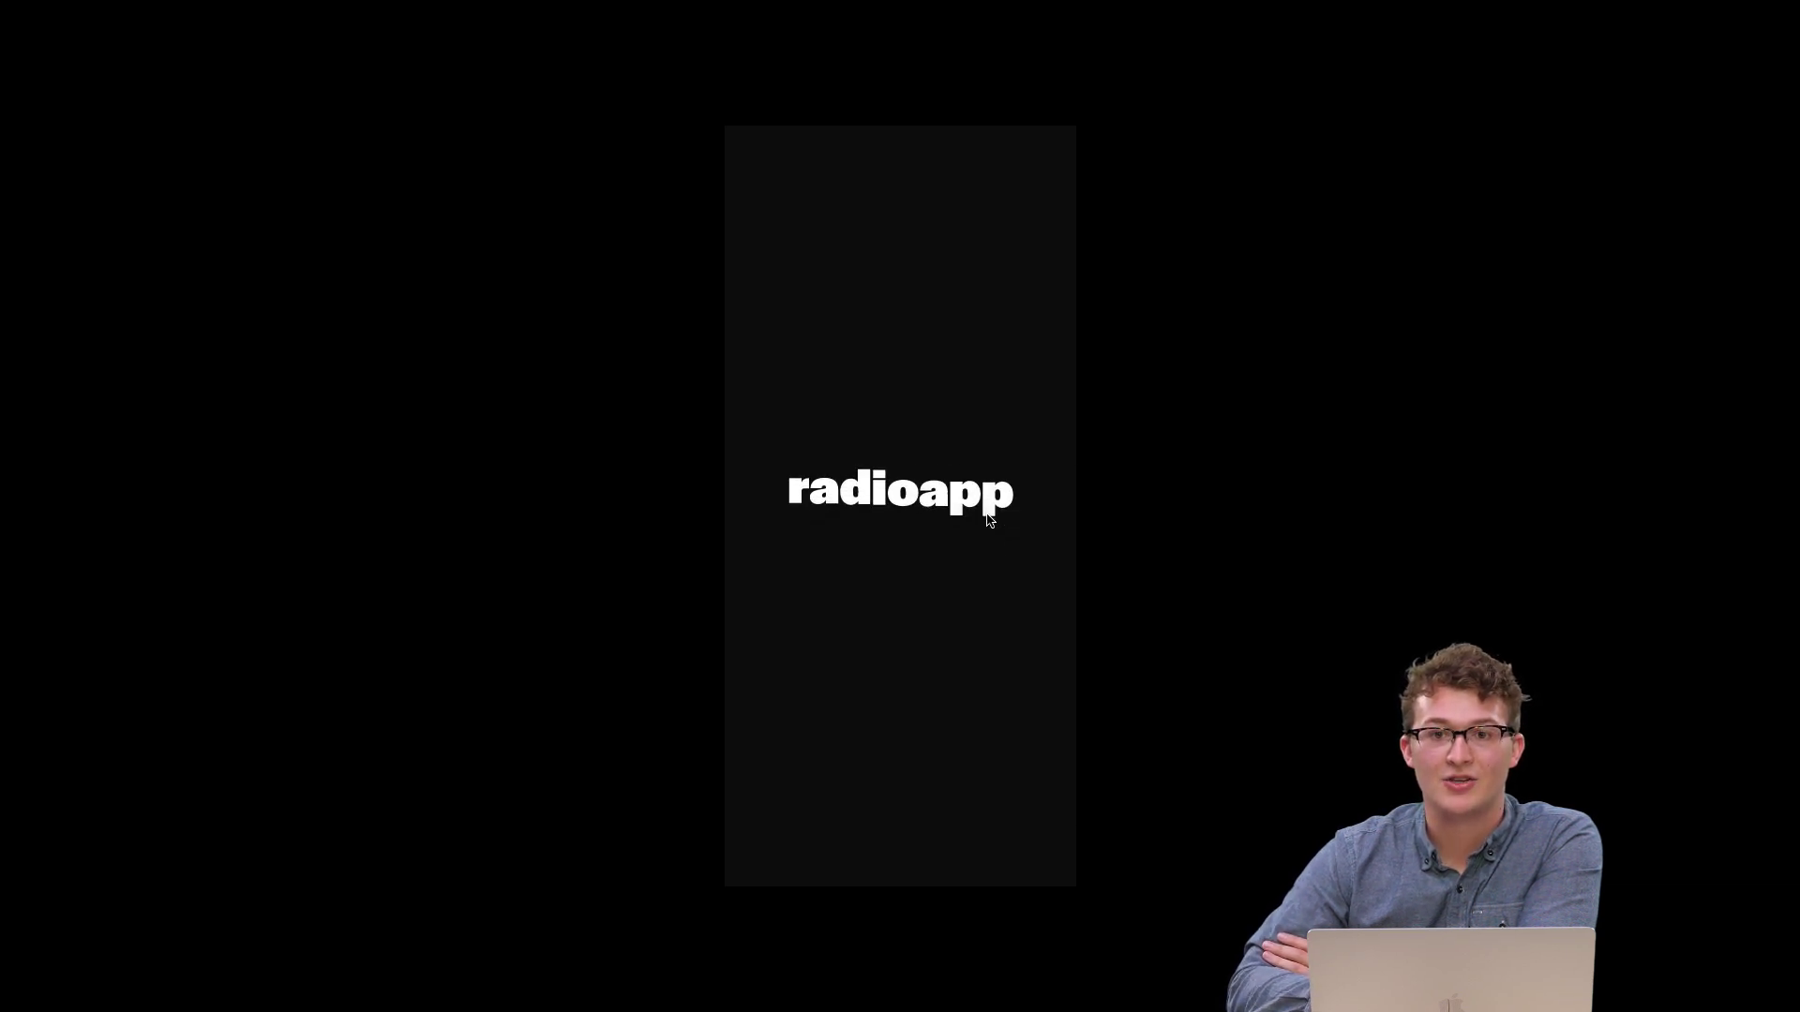
key(Escape)
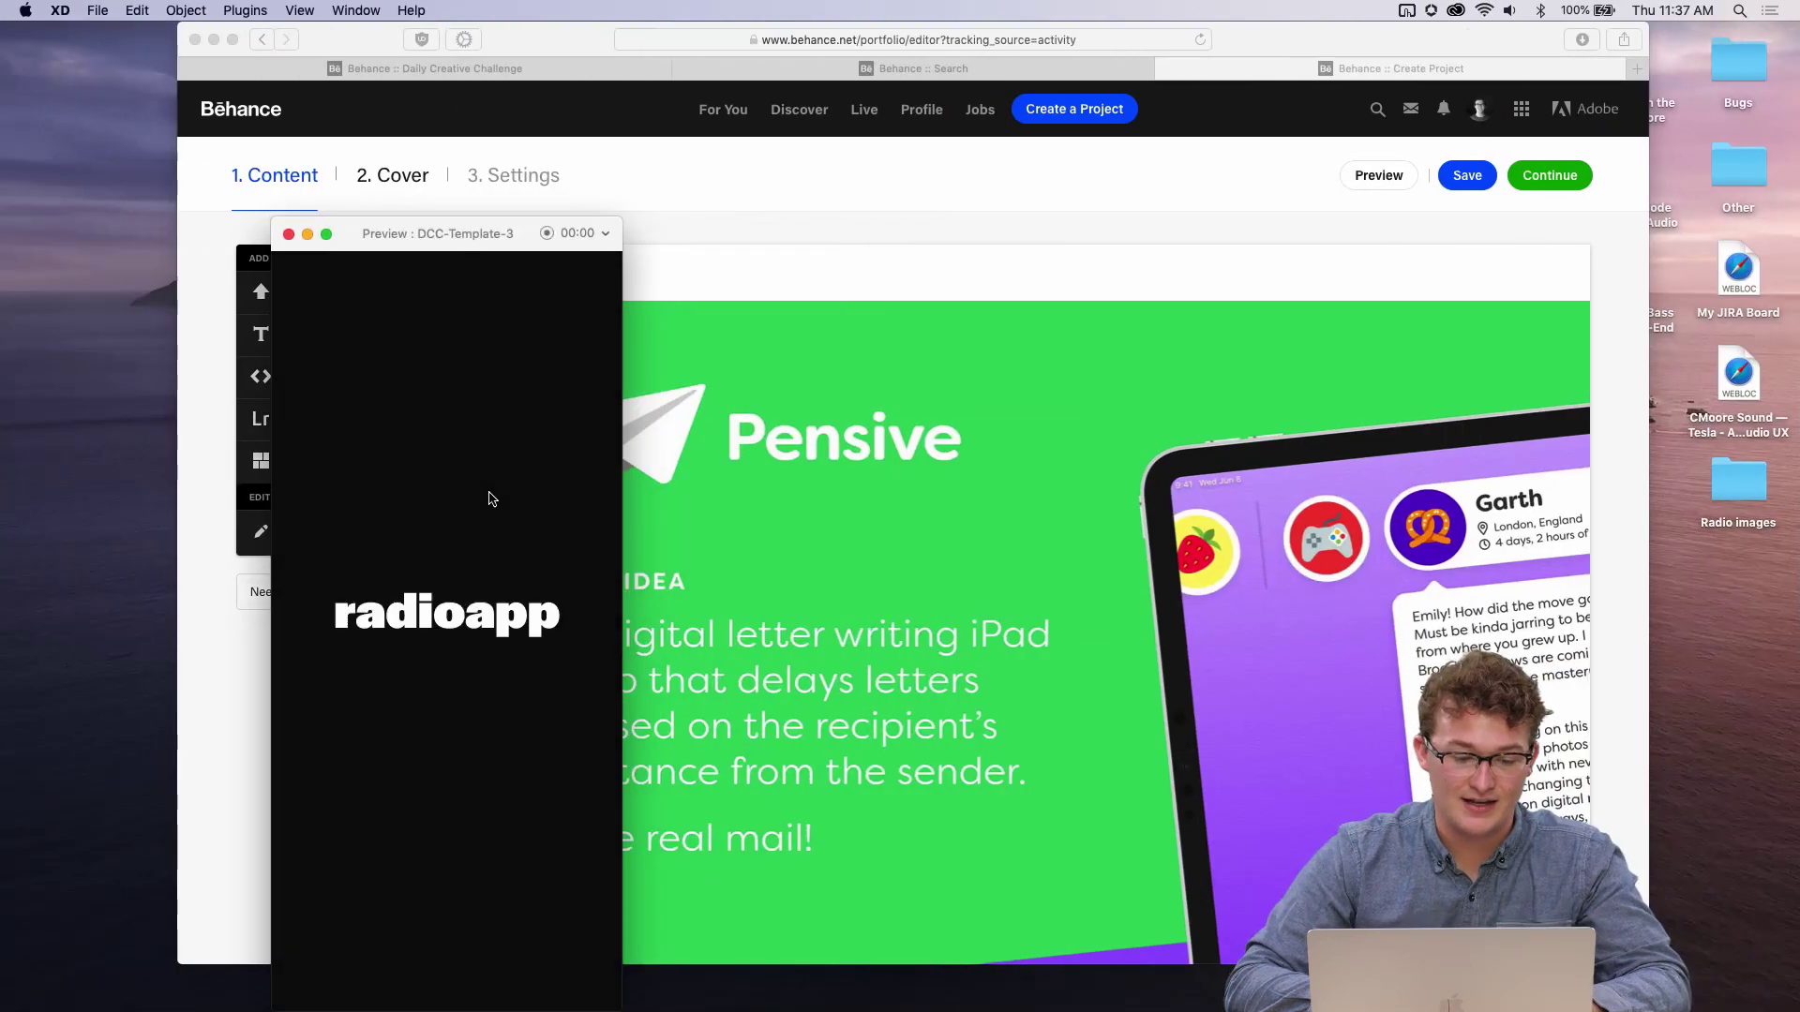
key(ctrl+Up)
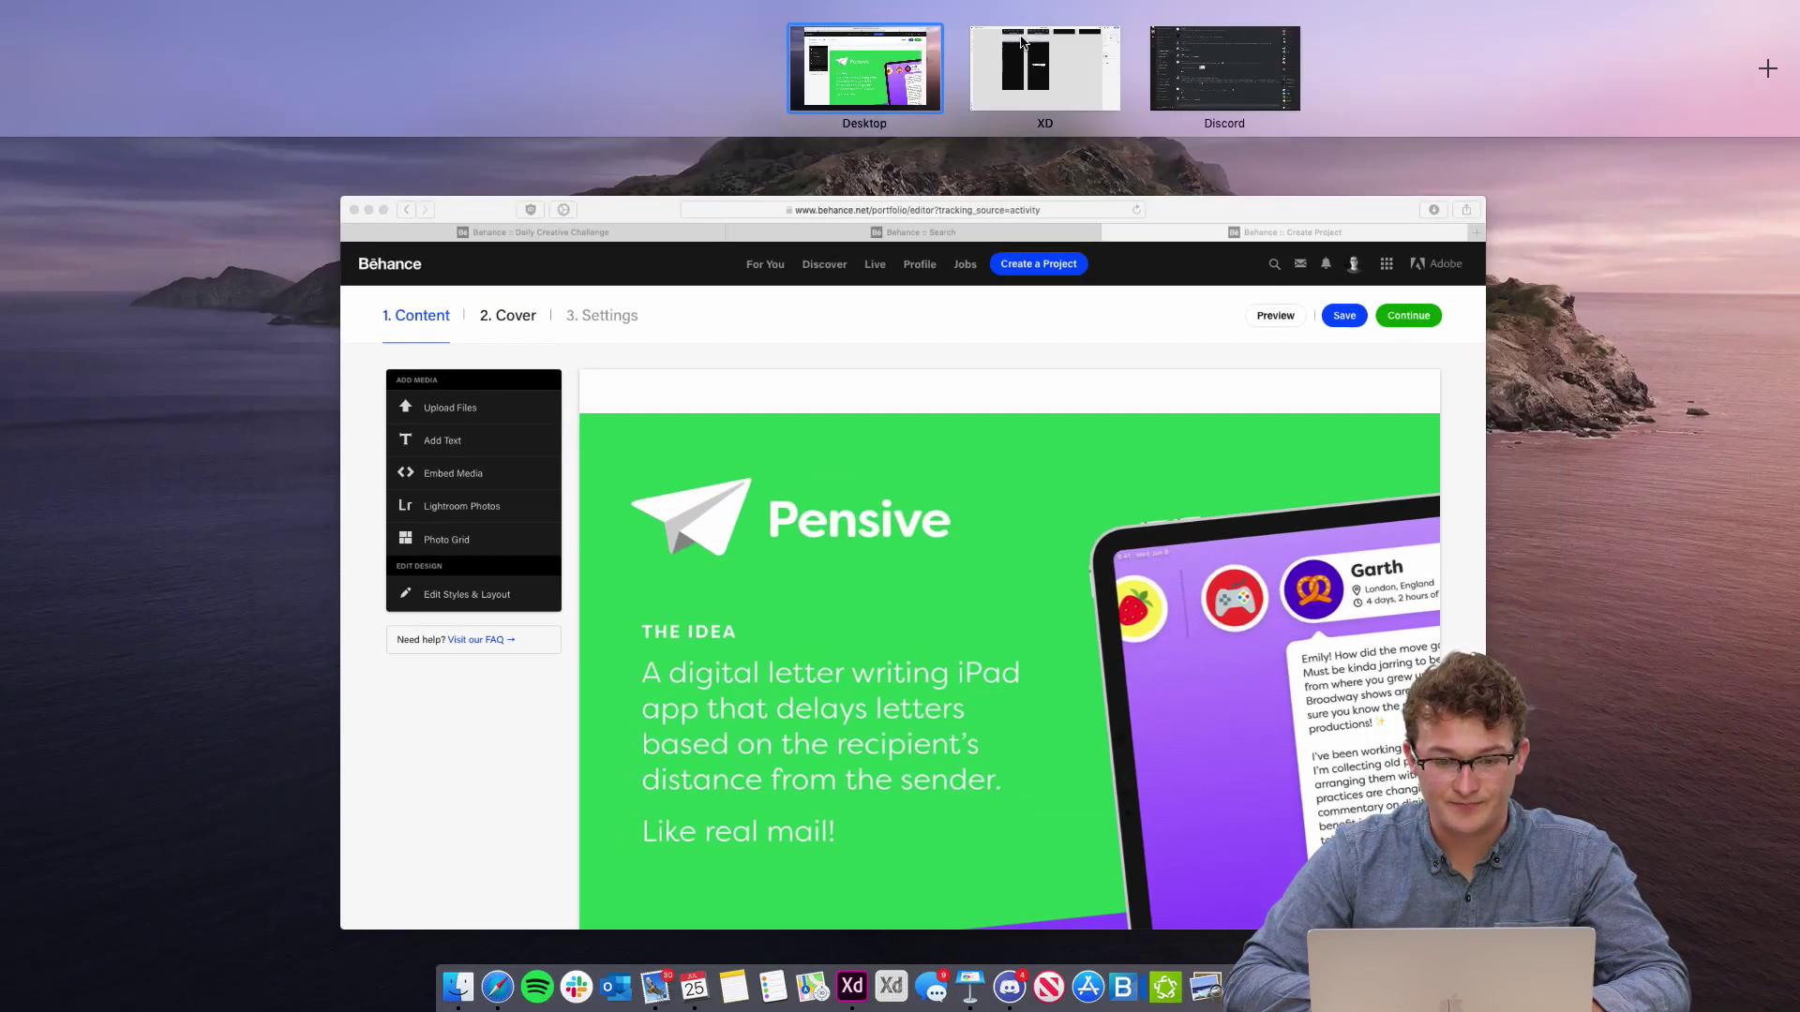
click(1024, 51)
click(289, 233)
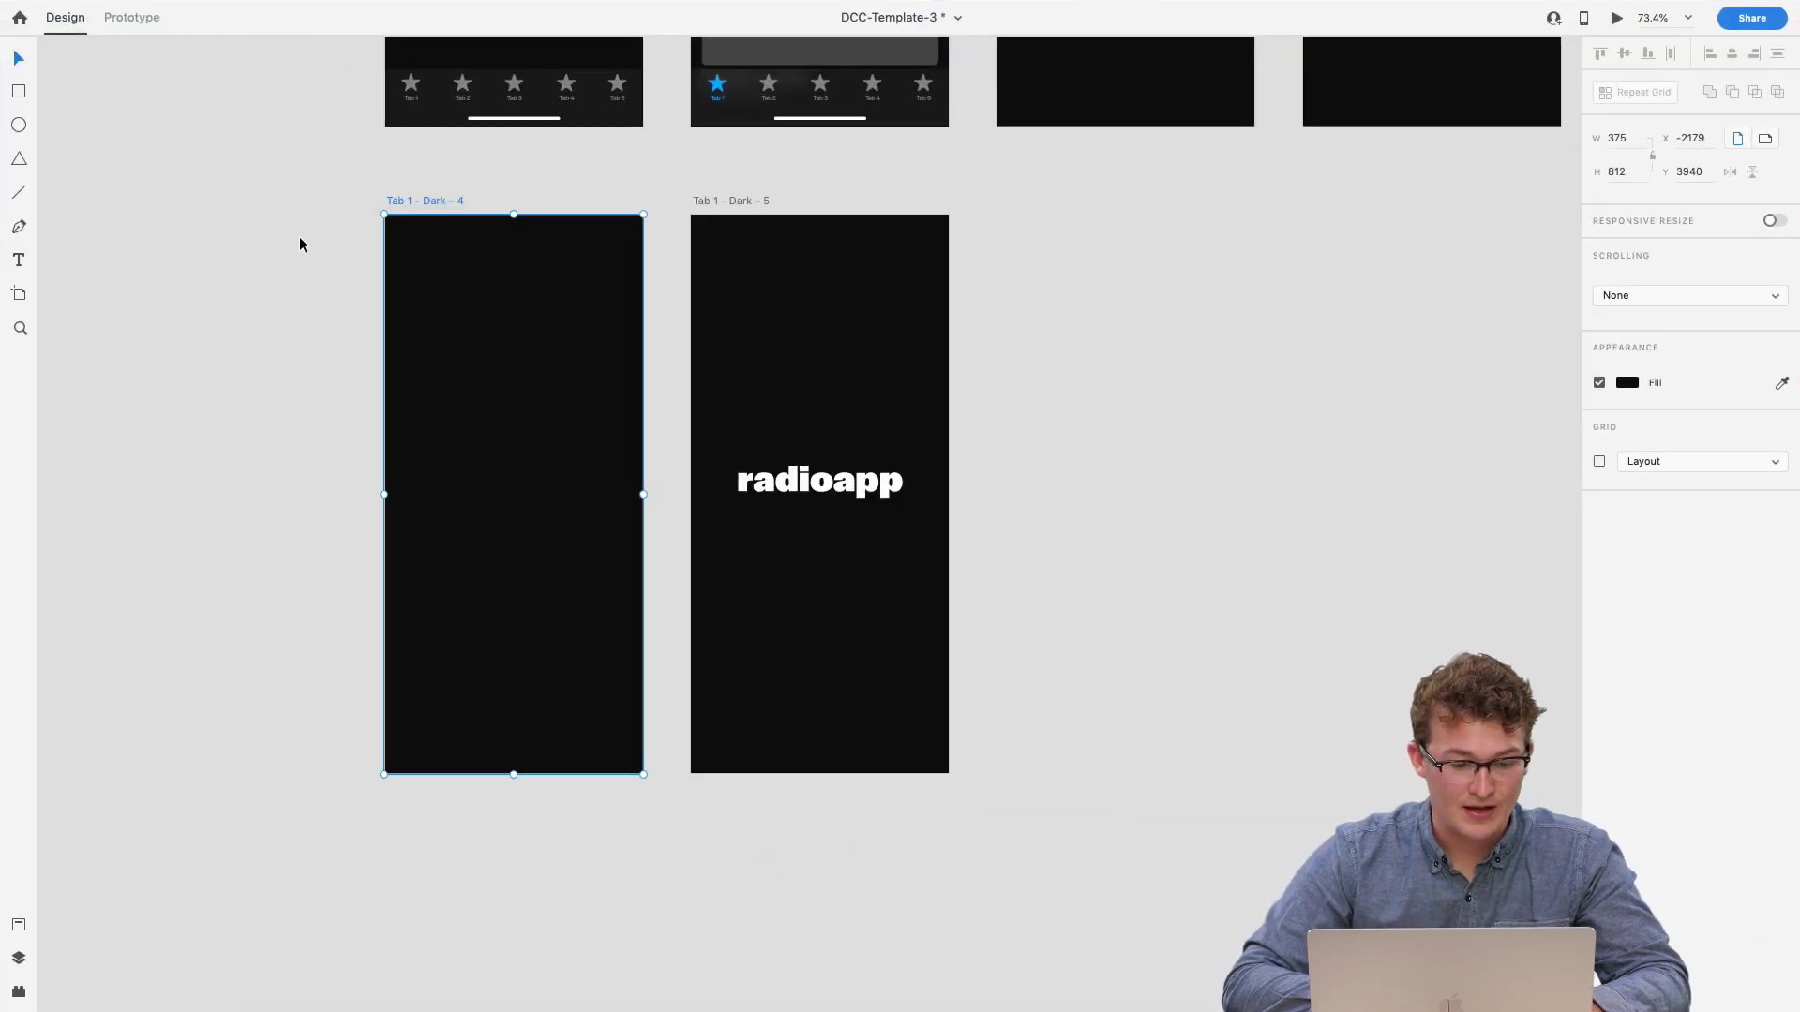
- Delete the black rectangle covering the staggered letters on the Tab 1 - Dark – 4 artboard
scroll(824, 482, down, 1)
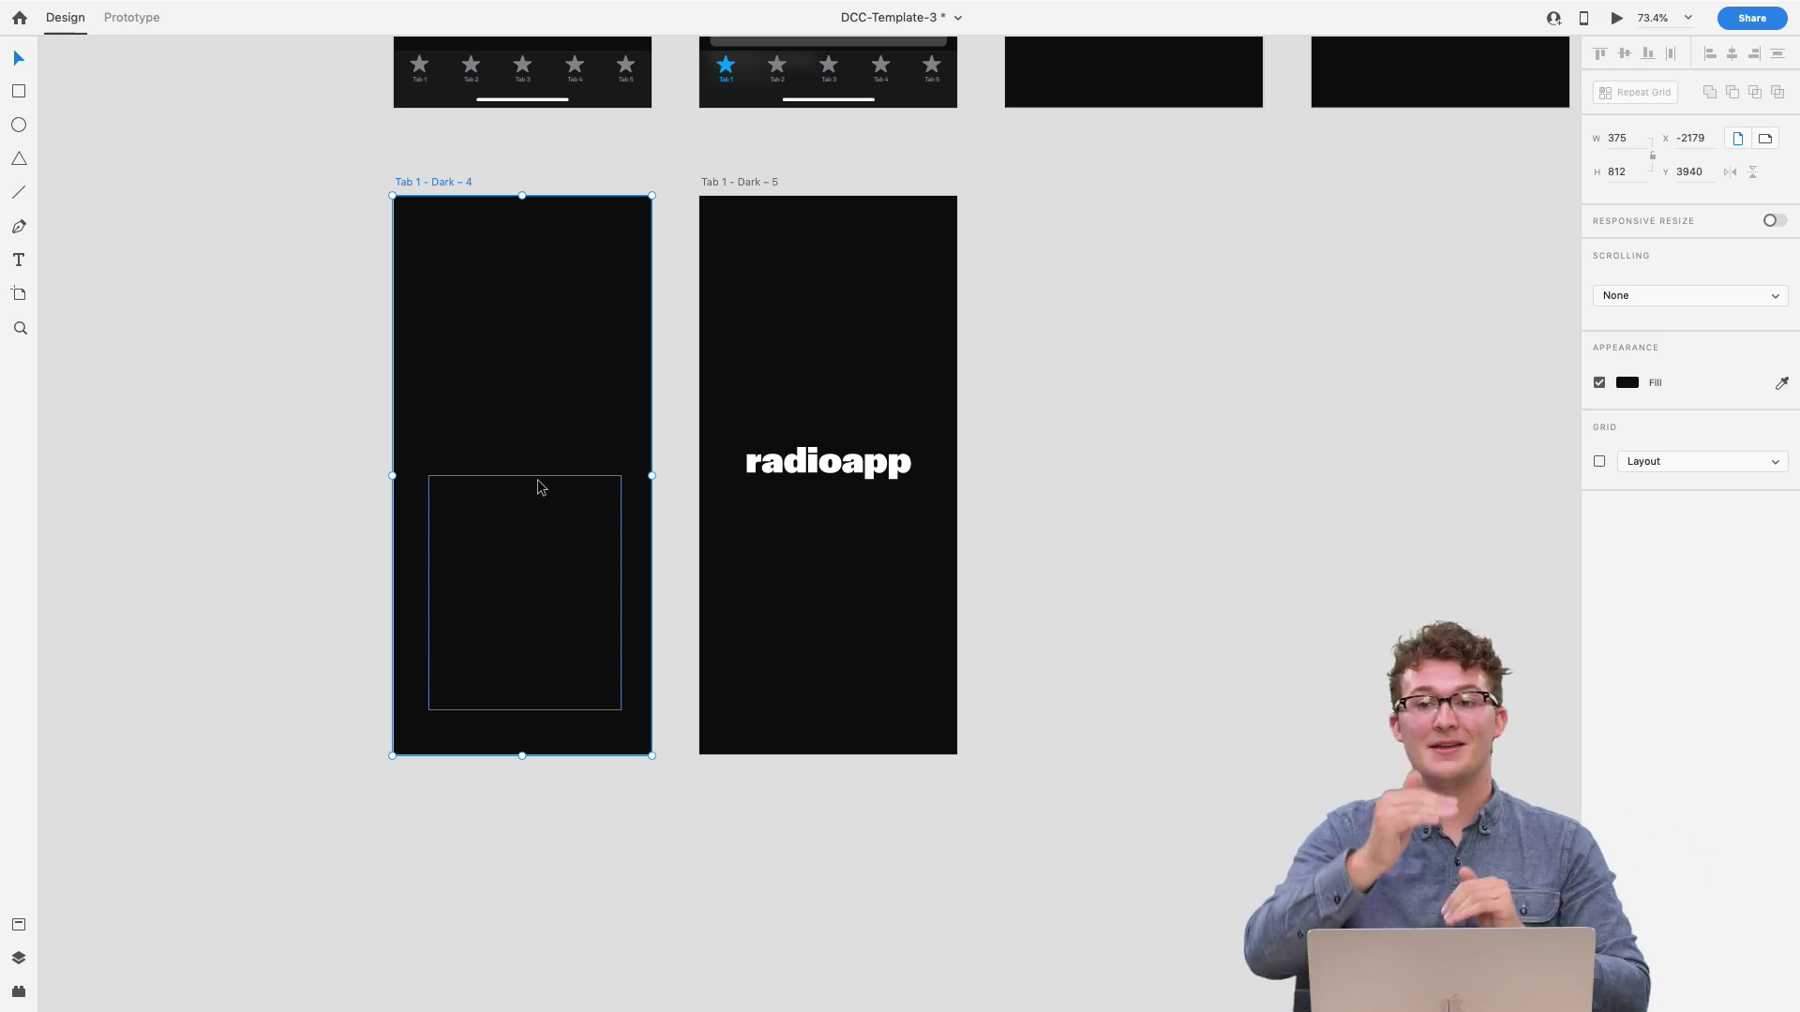
click(550, 510)
scroll(550, 510, up, 5)
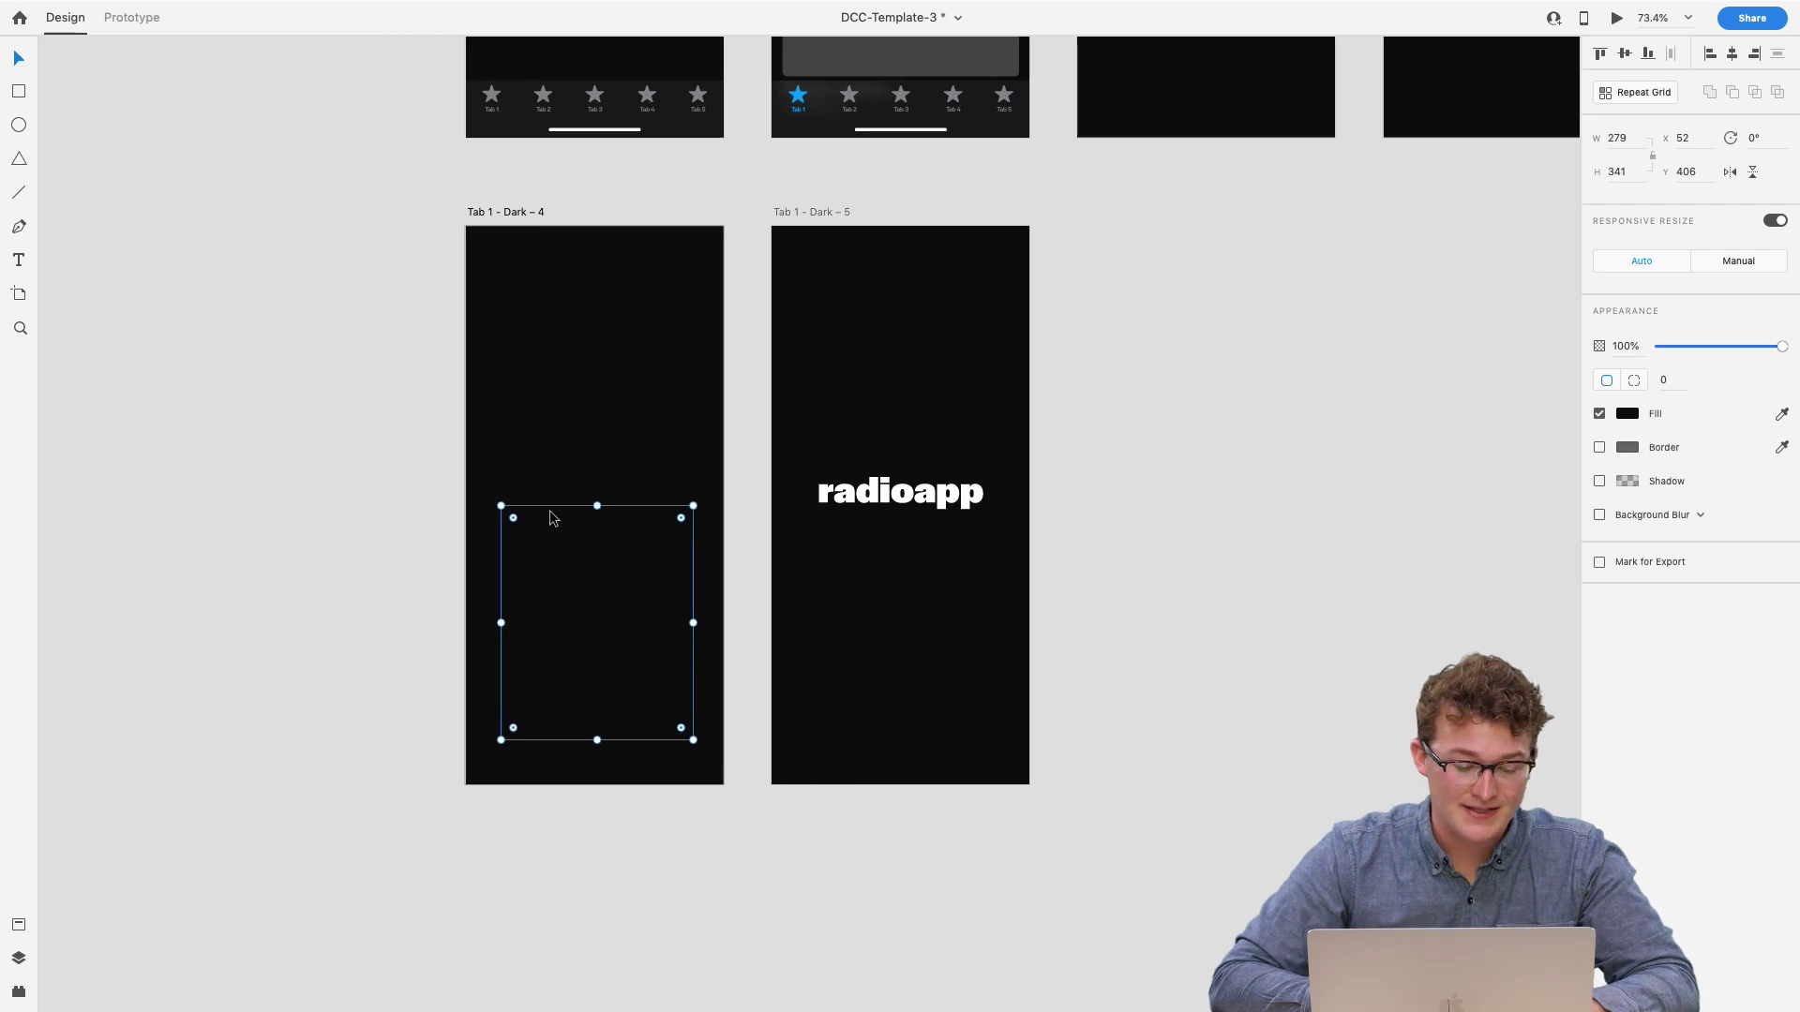
key(Delete)
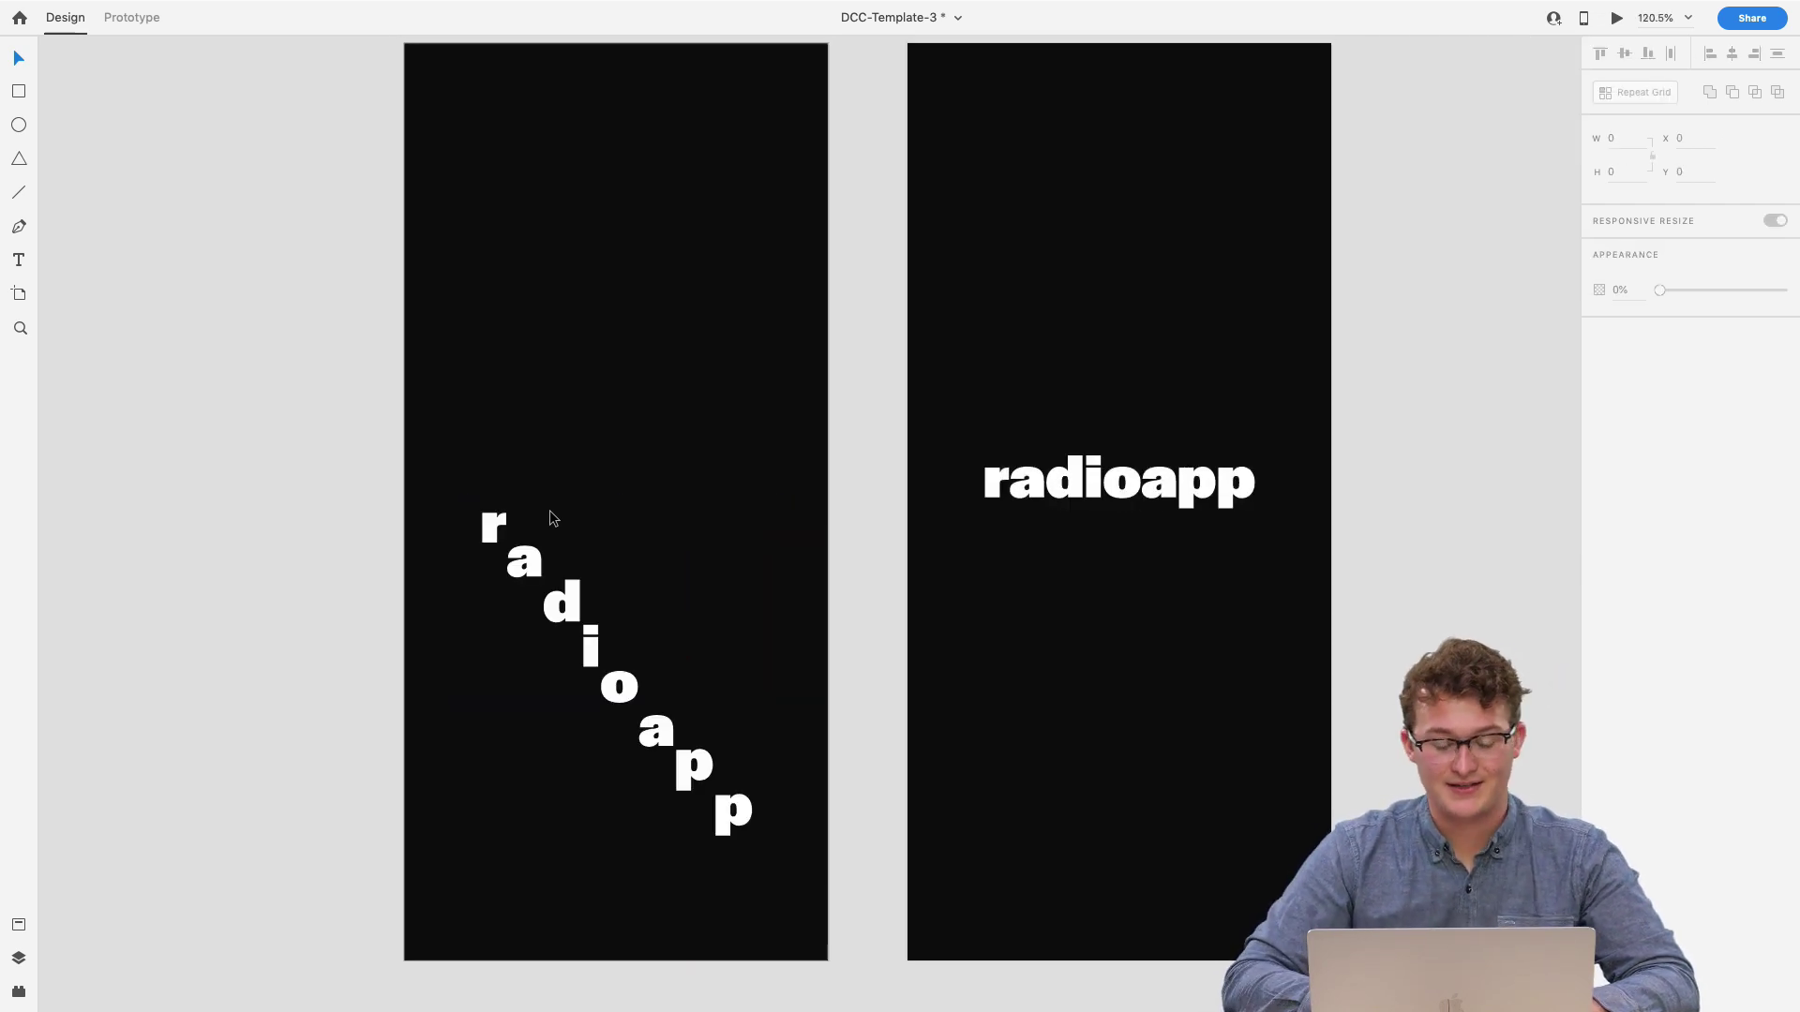
- Examine the staggered radioapp lettering on Tab 1 - Dark – 4 beside the aligned wordmark on Tab 1 - Dark – 5
click(741, 808)
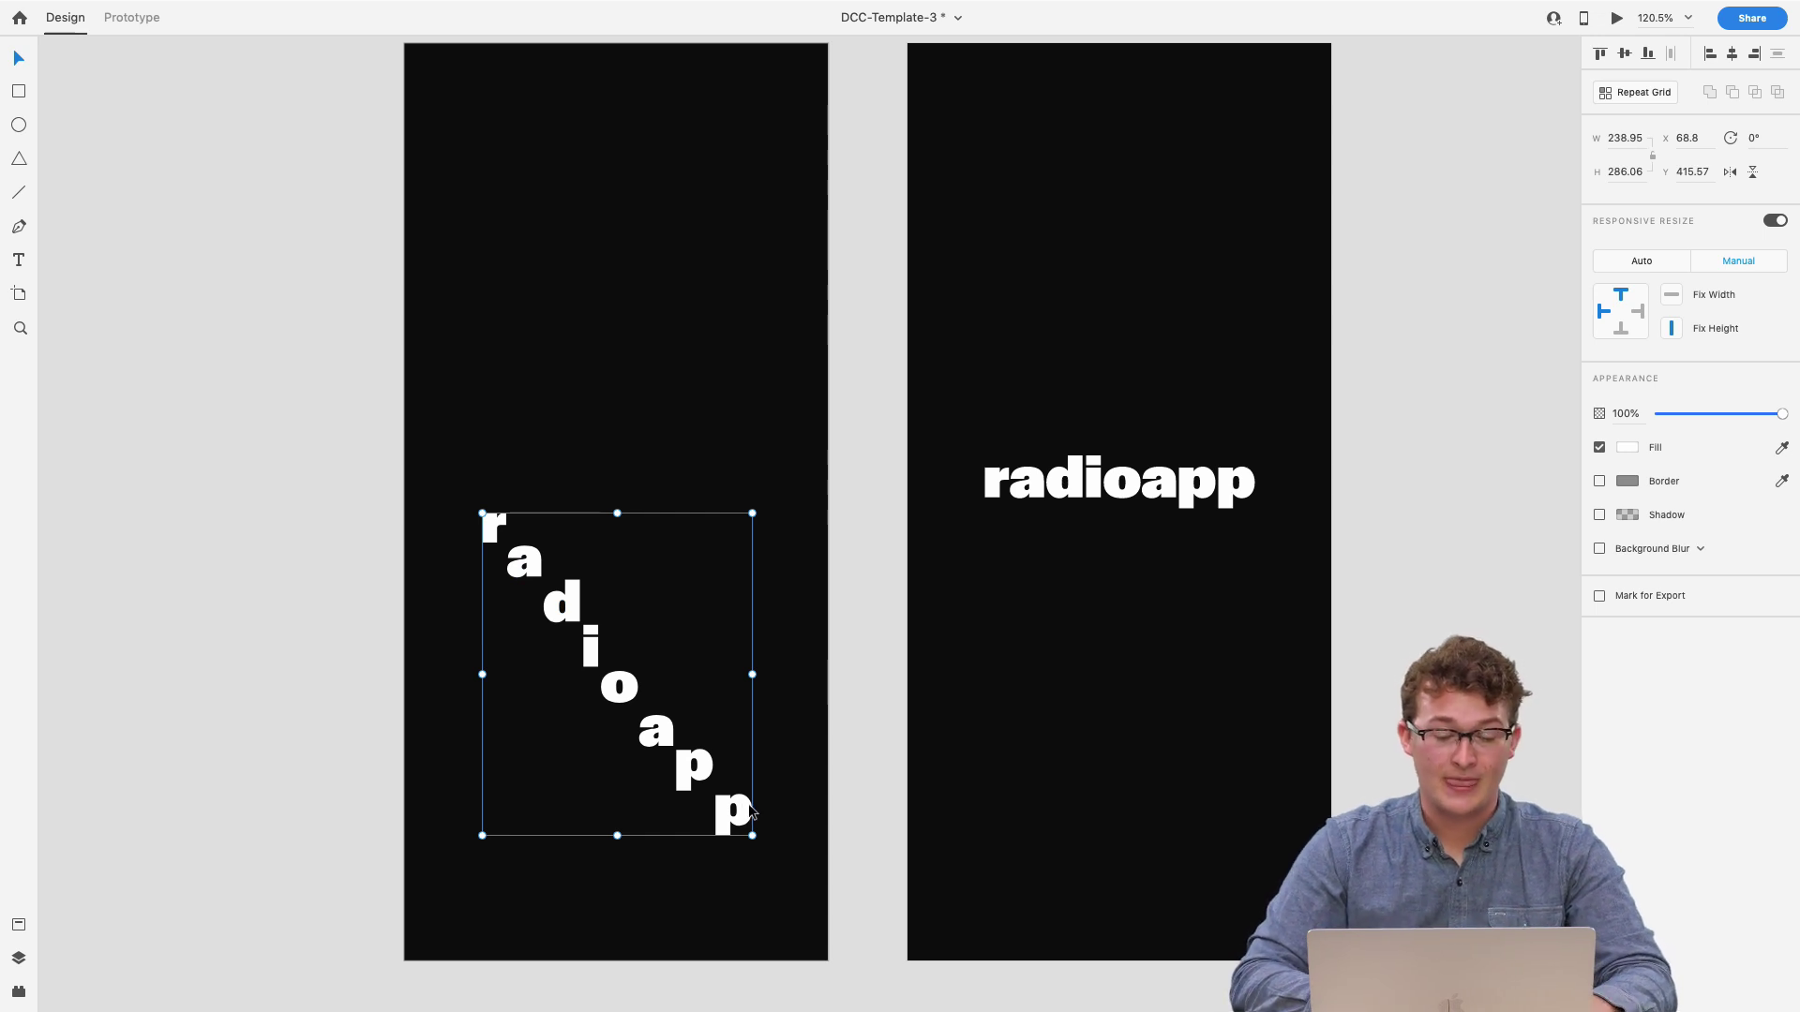
click(1076, 551)
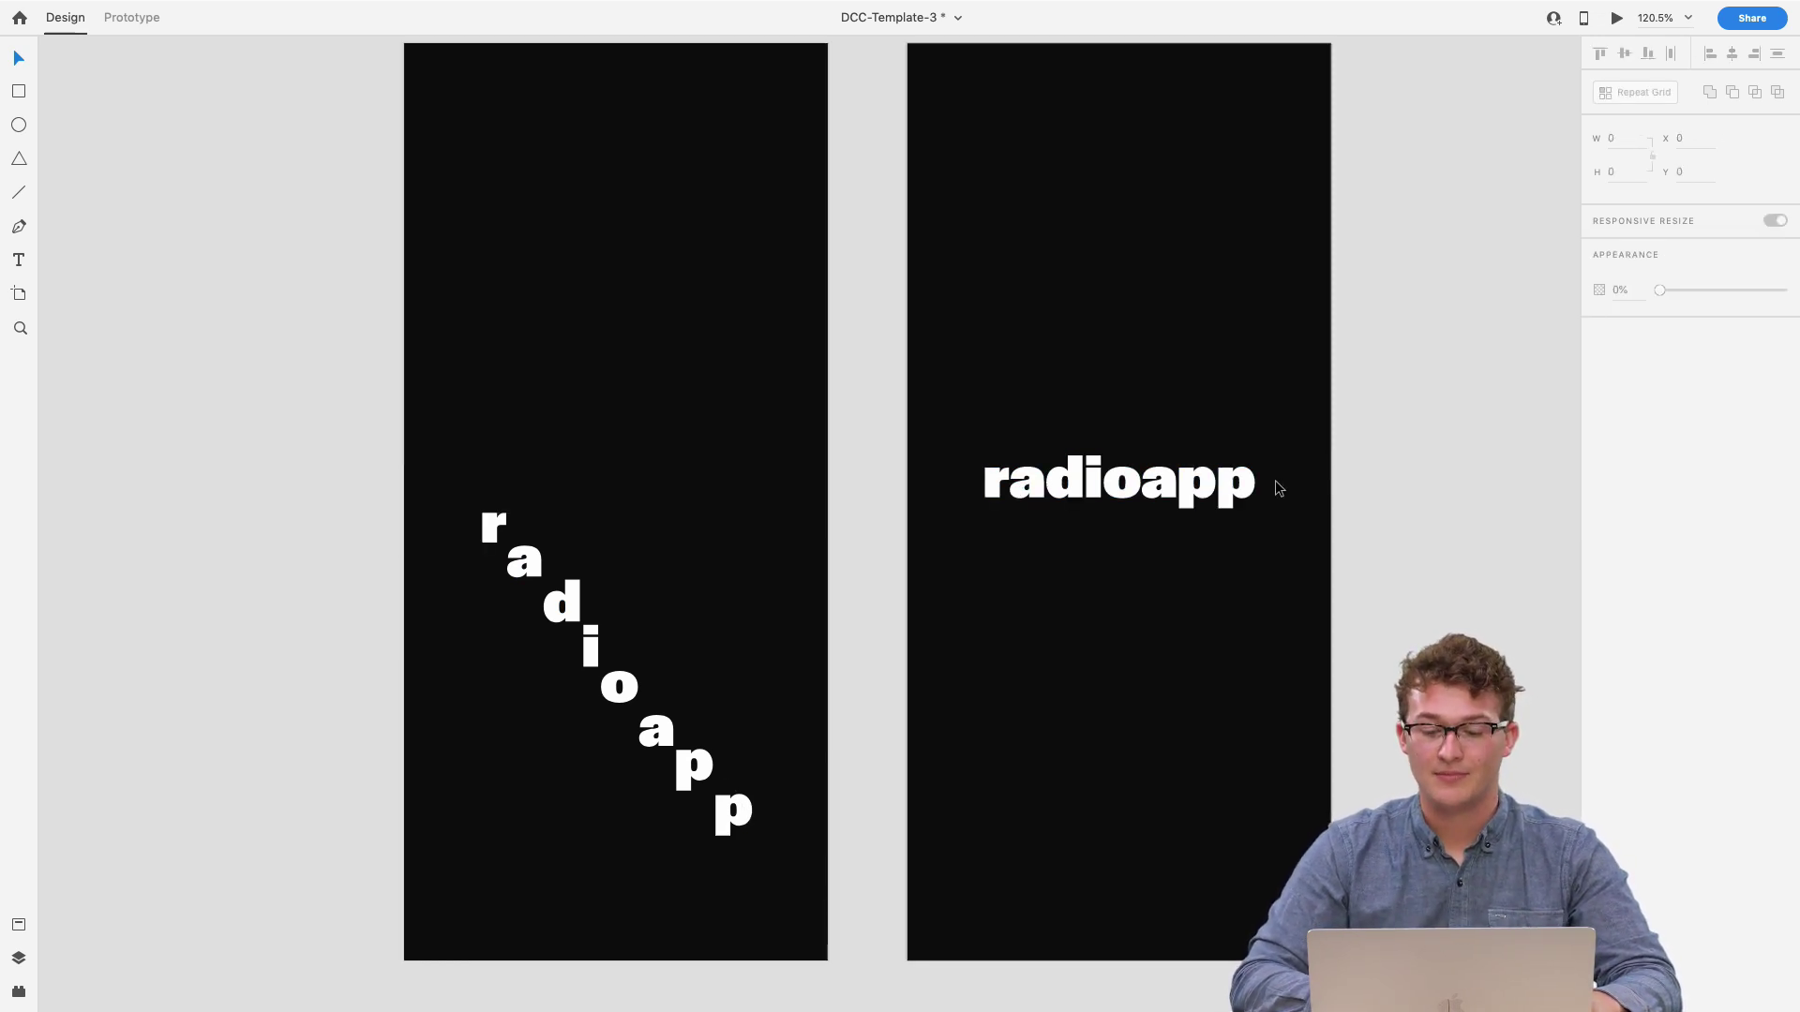
scroll(851, 412, down, 5)
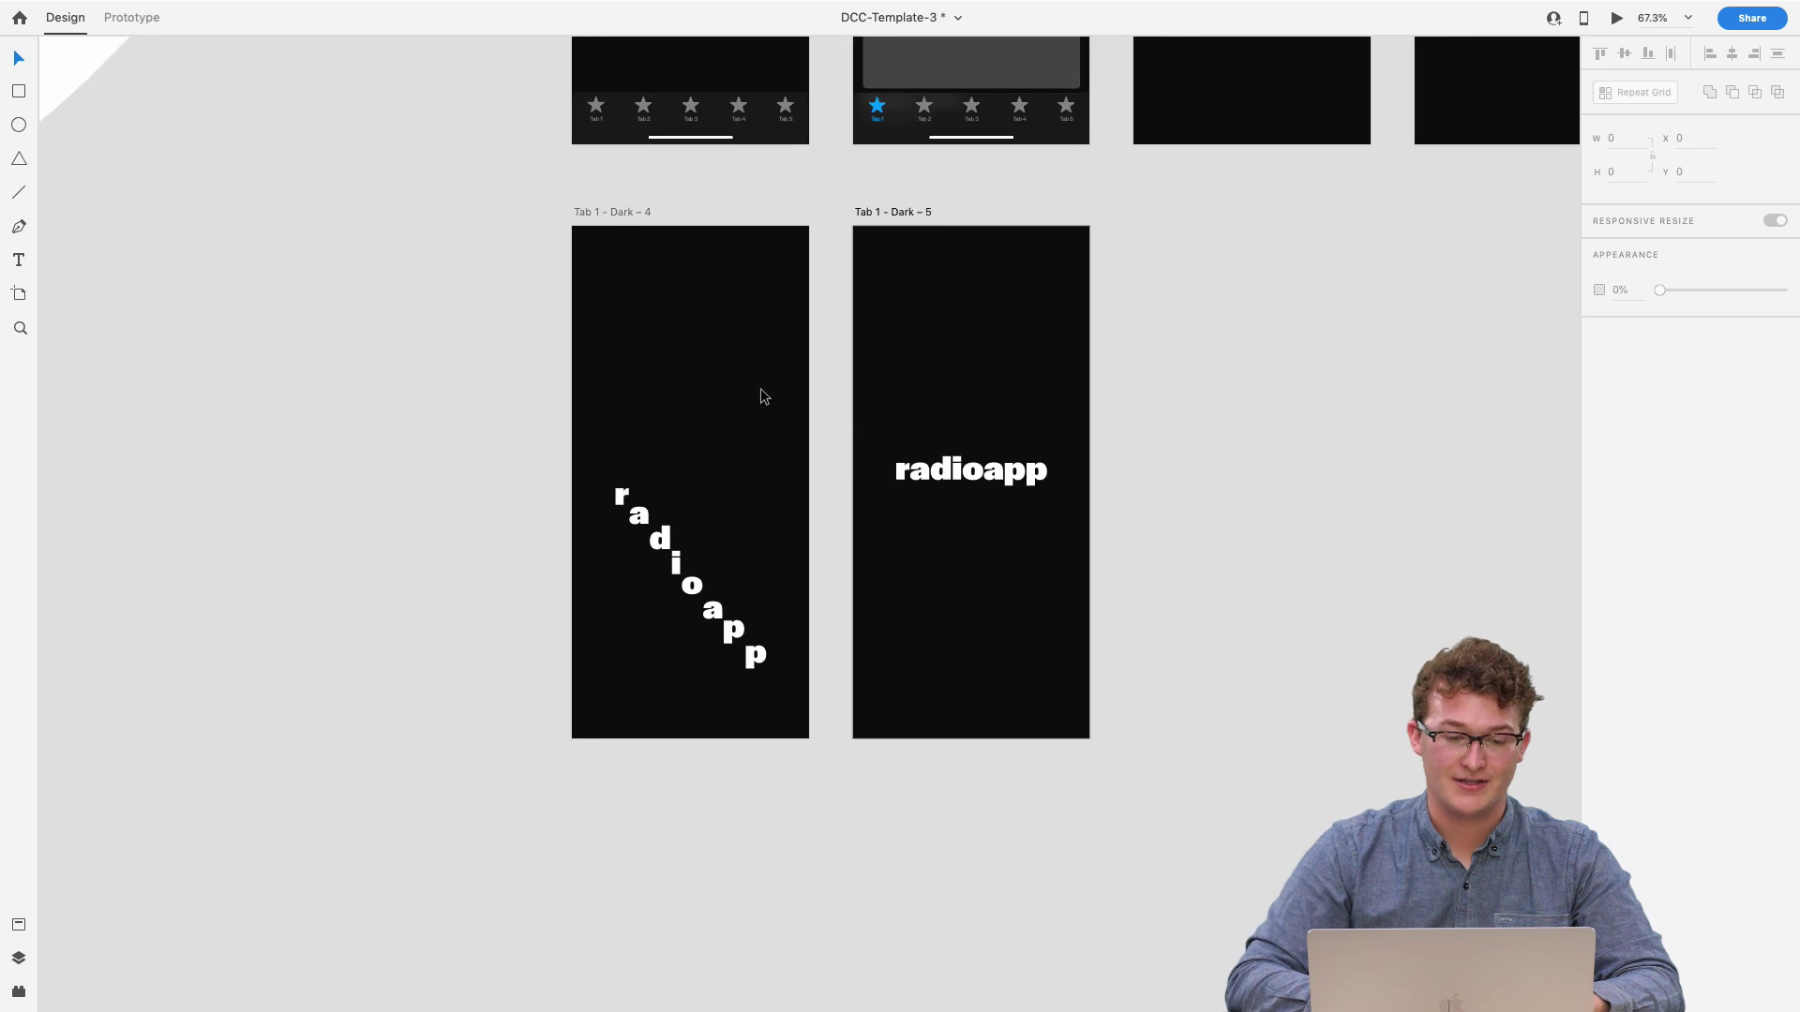
- Preview the uncovered letter animation starting from Tab 1 - Dark – 4, replay it, and close the preview window
click(617, 216)
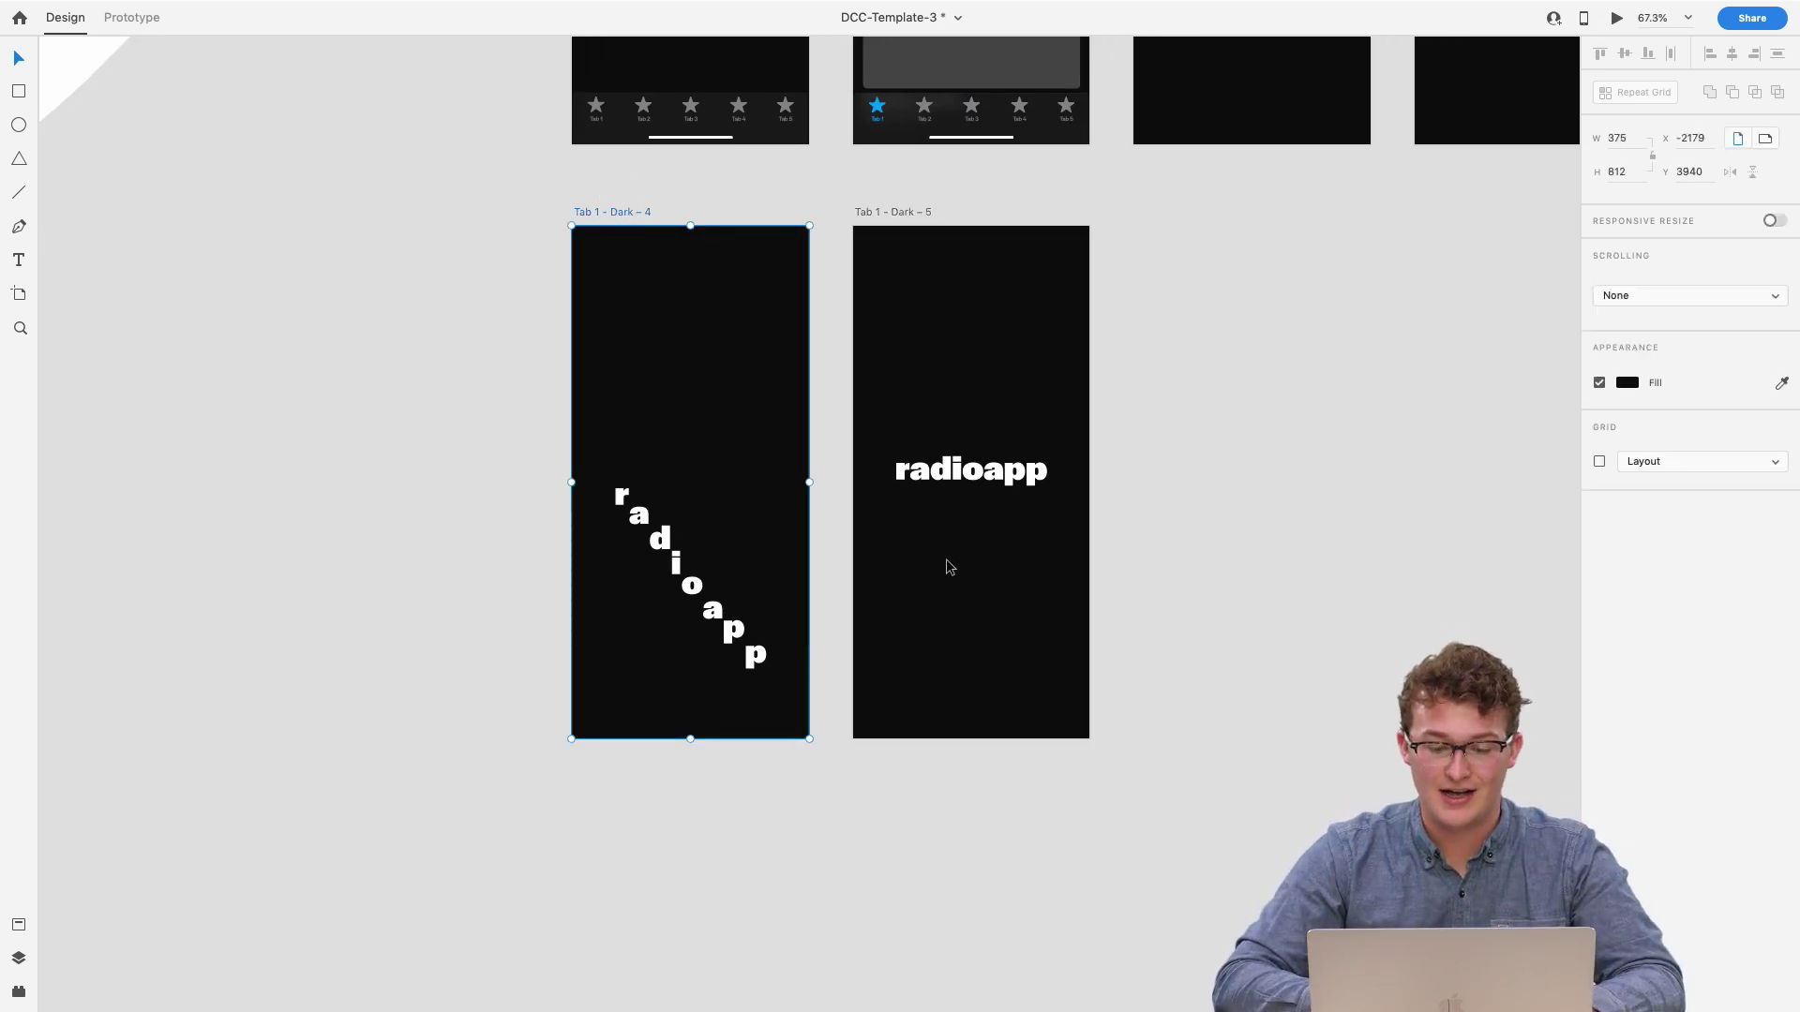
click(1614, 17)
click(1017, 425)
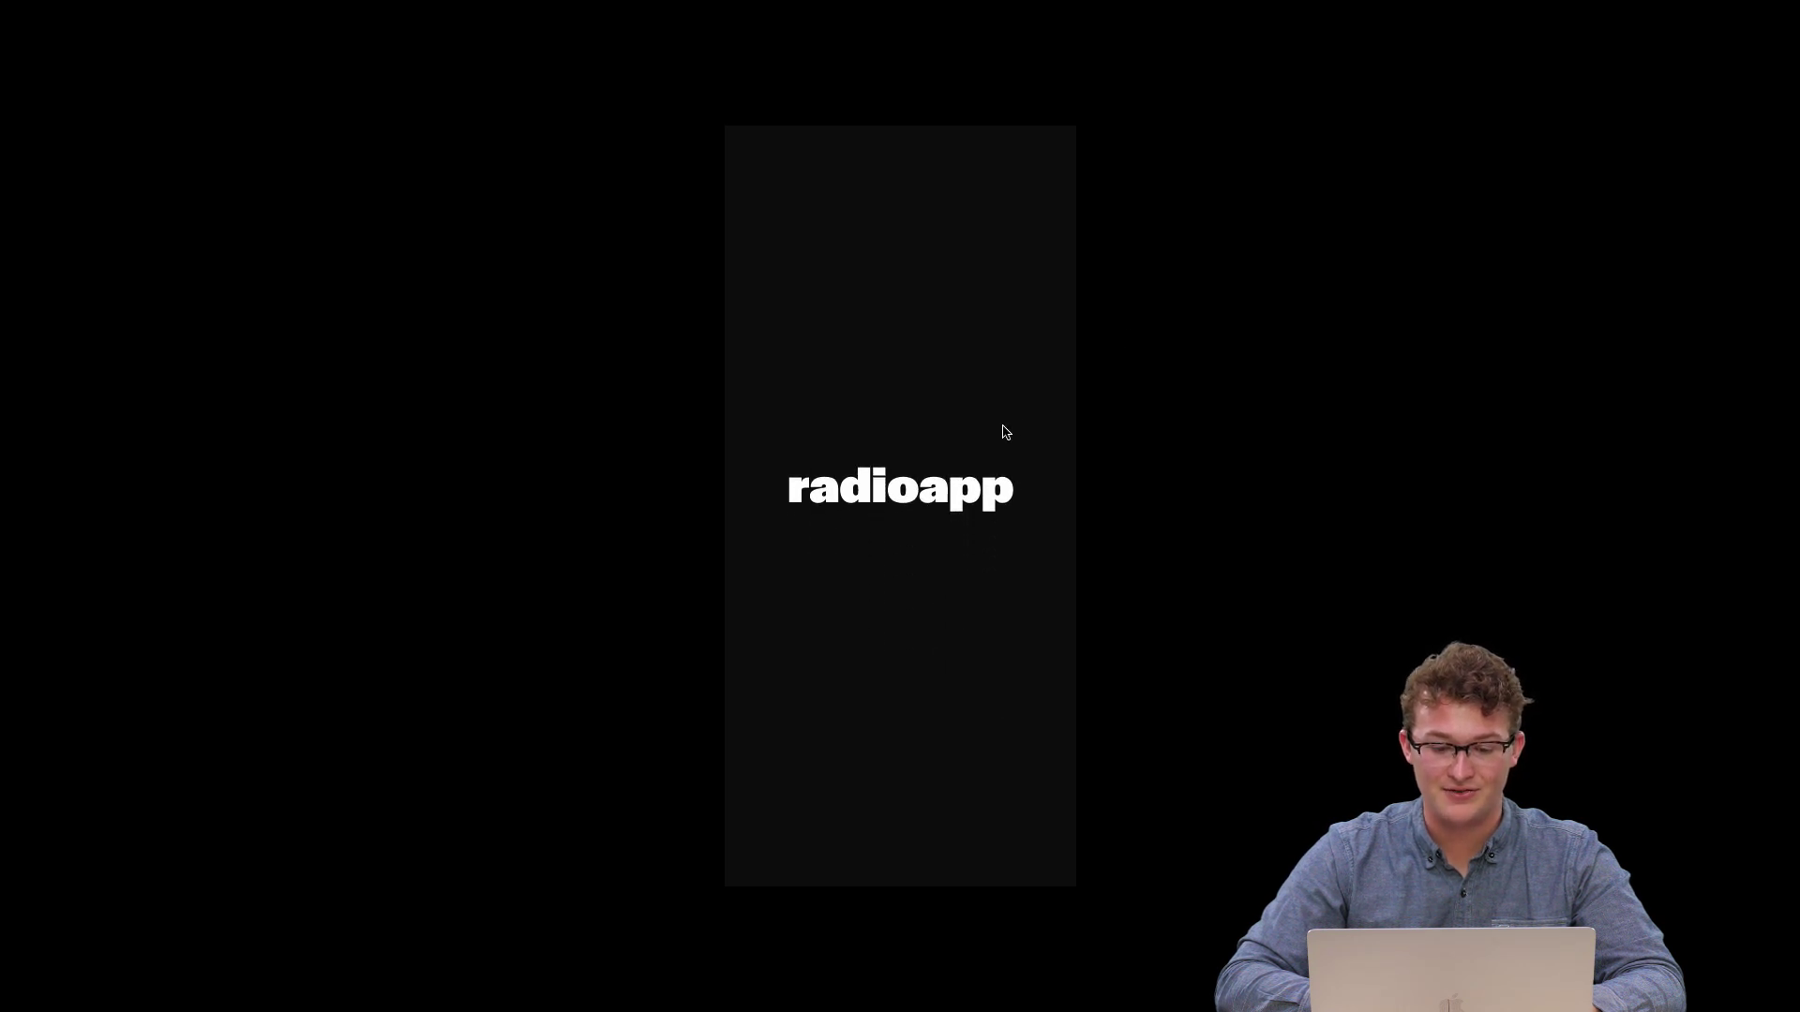
click(1006, 431)
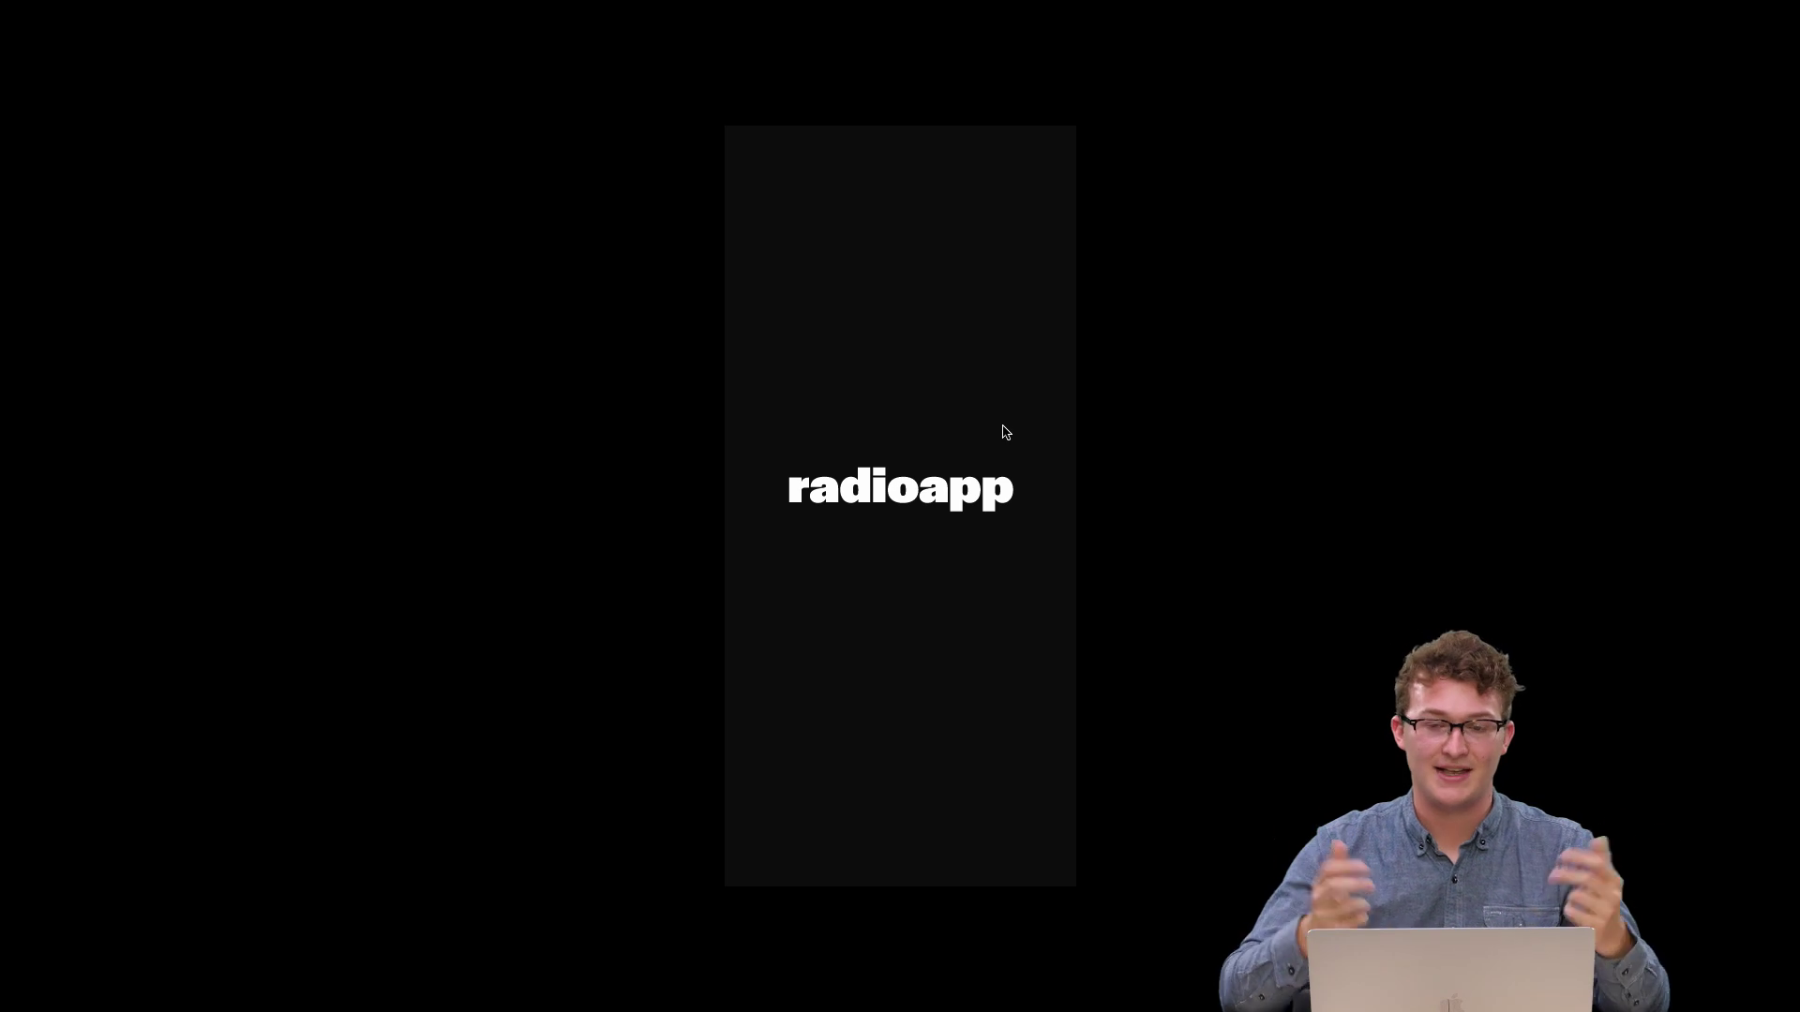
click(735, 479)
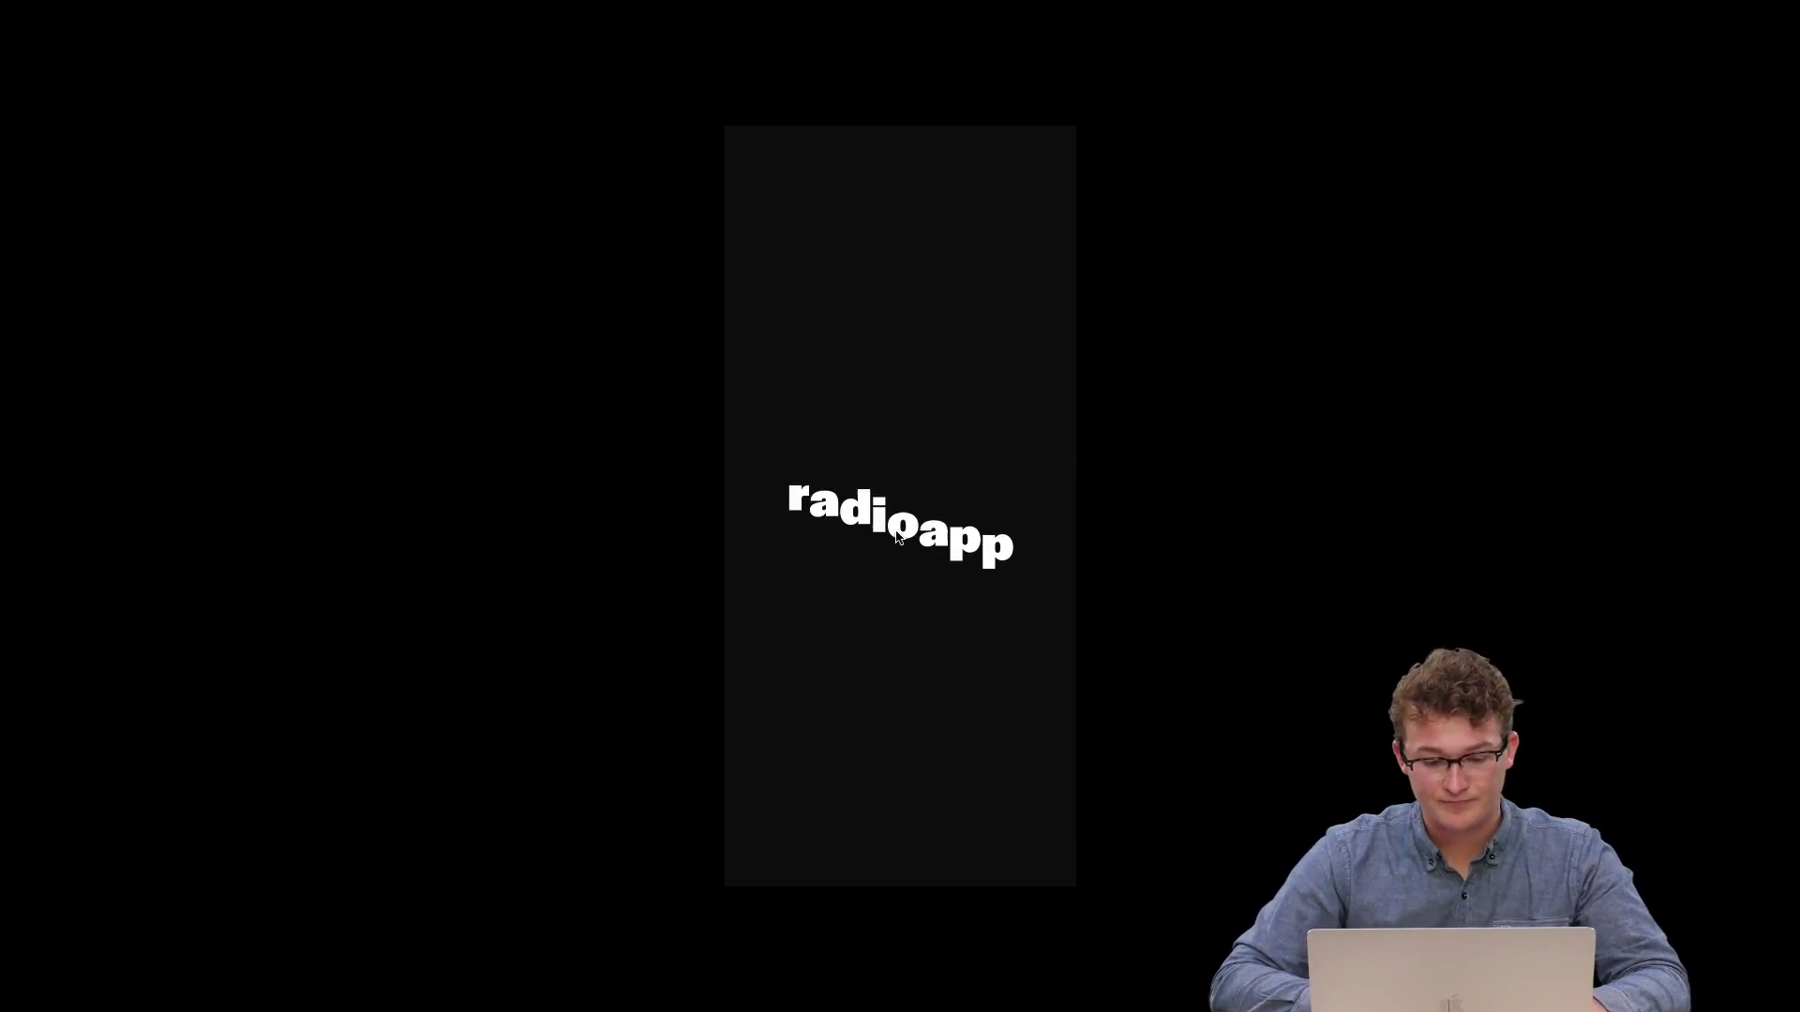
key(Escape)
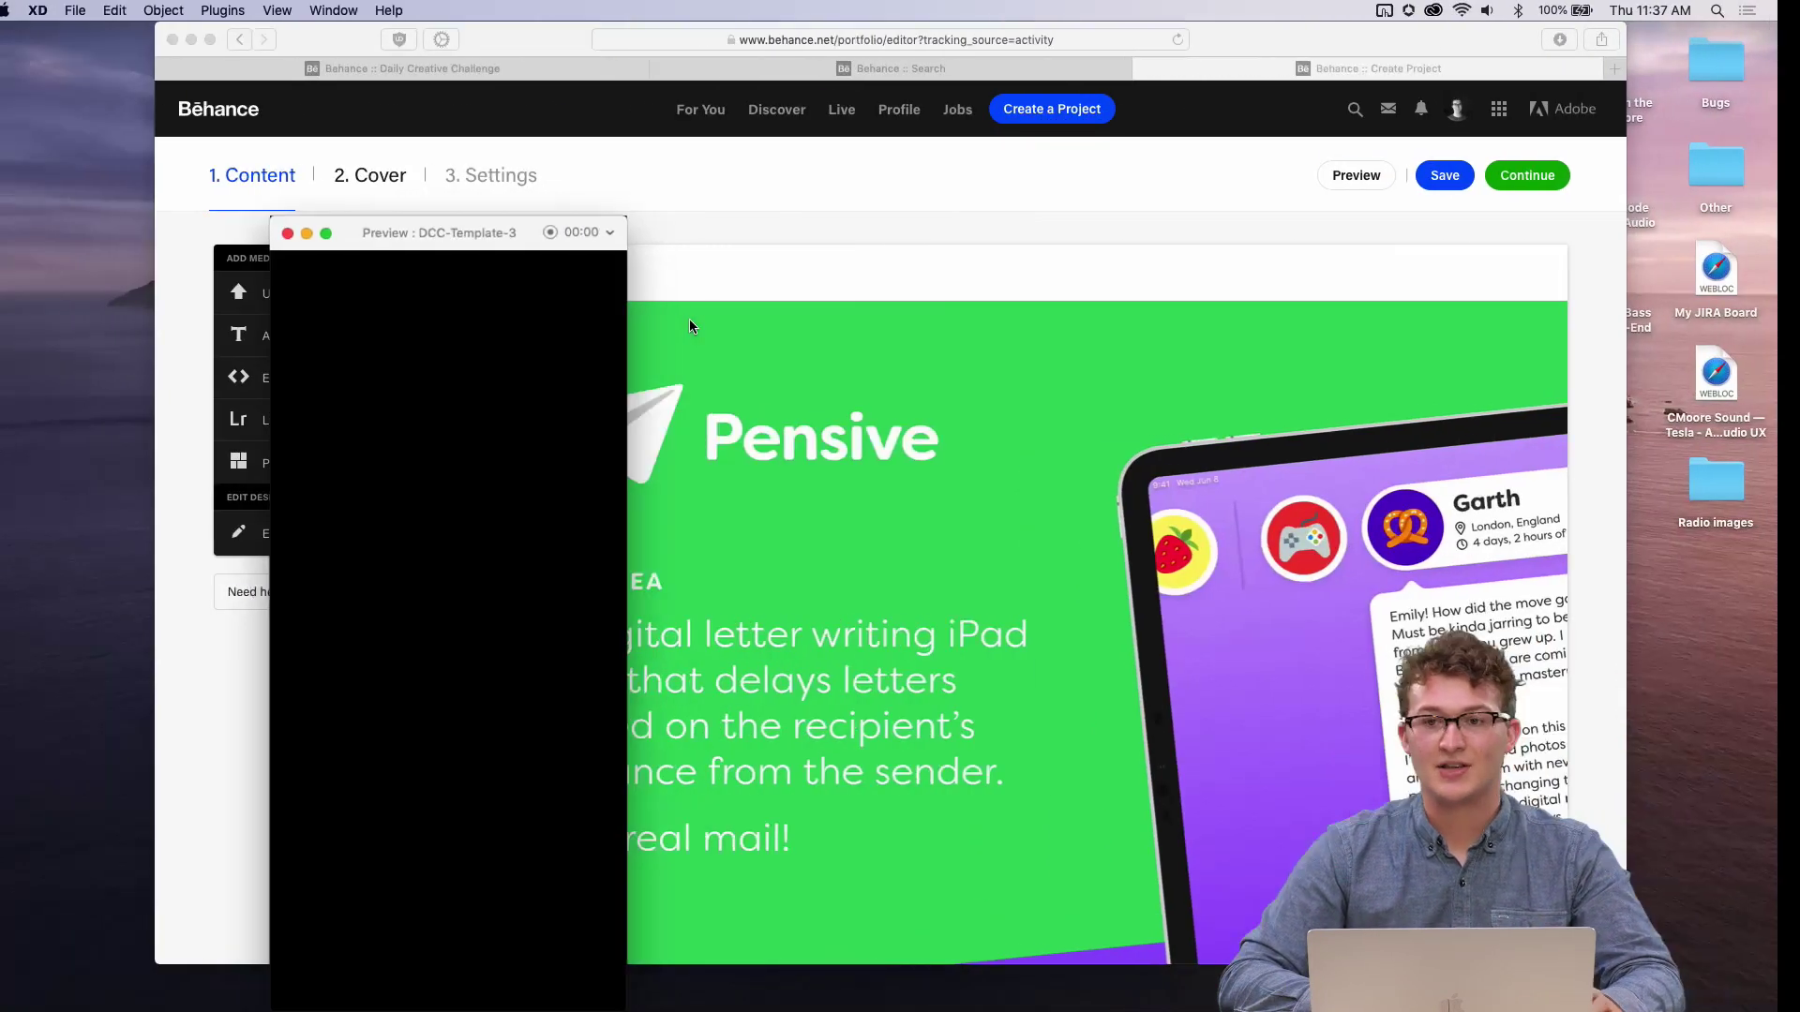
key(ctrl+Up)
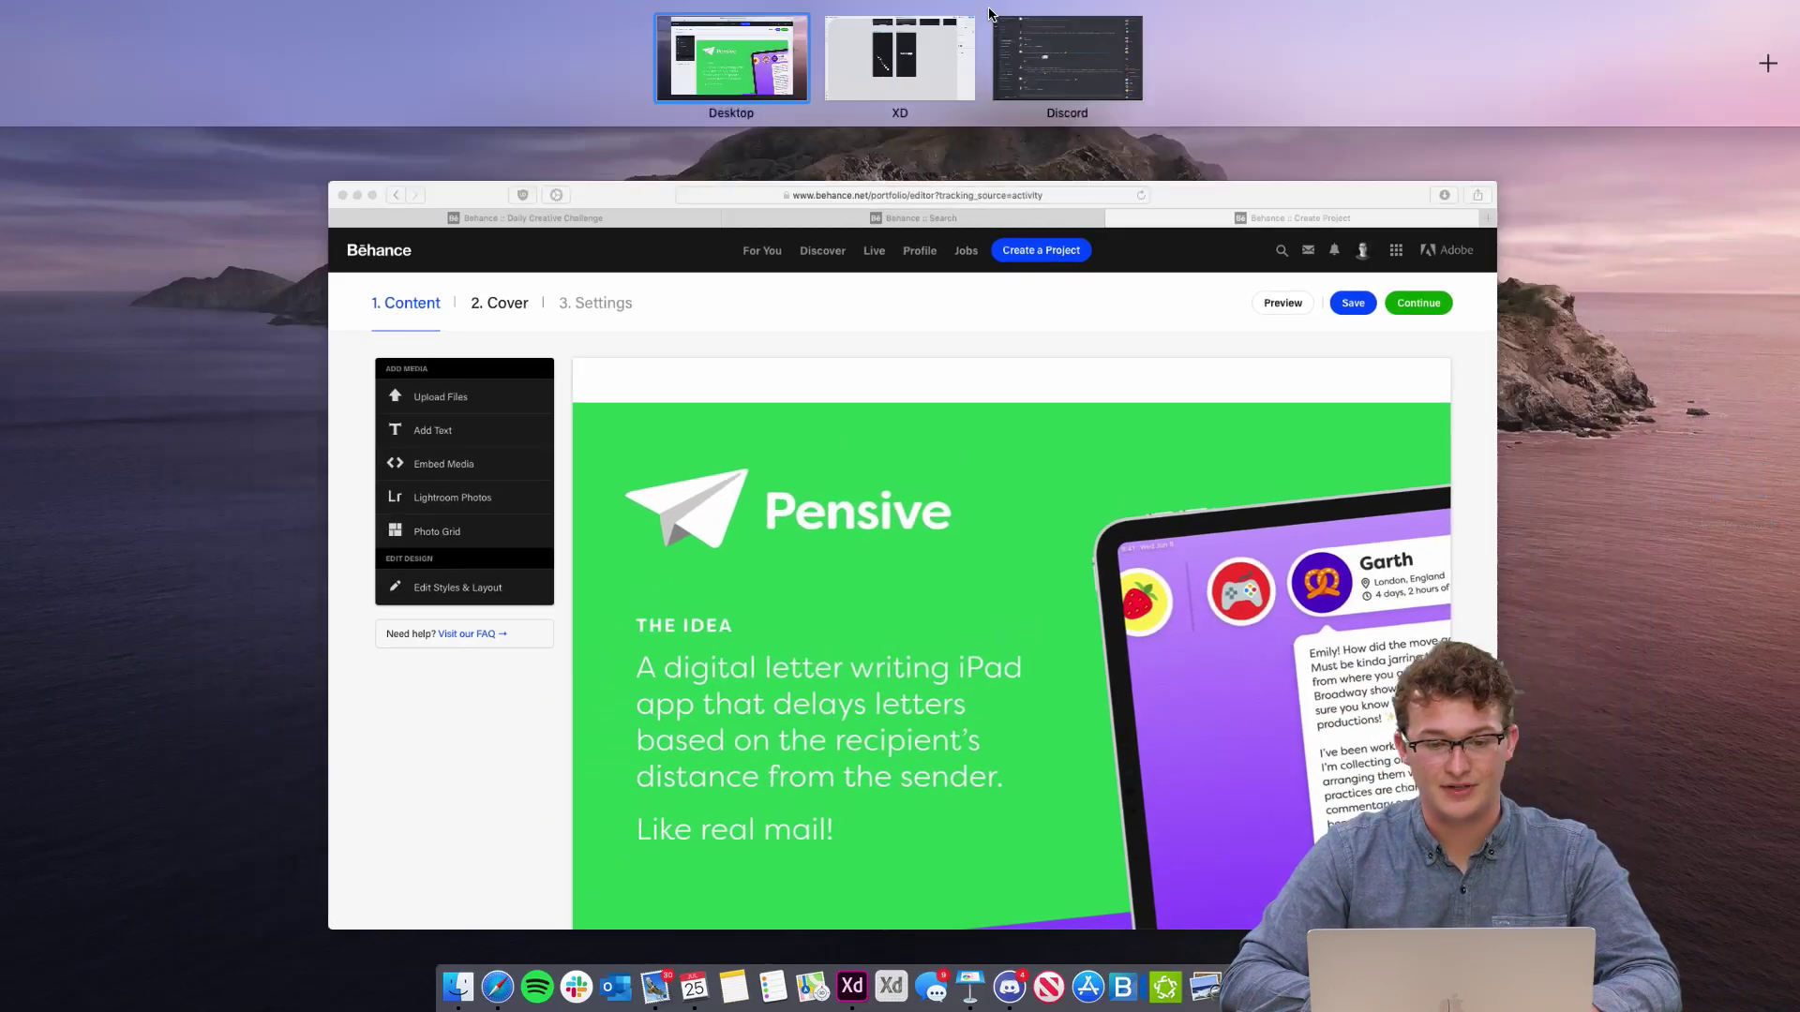
click(929, 49)
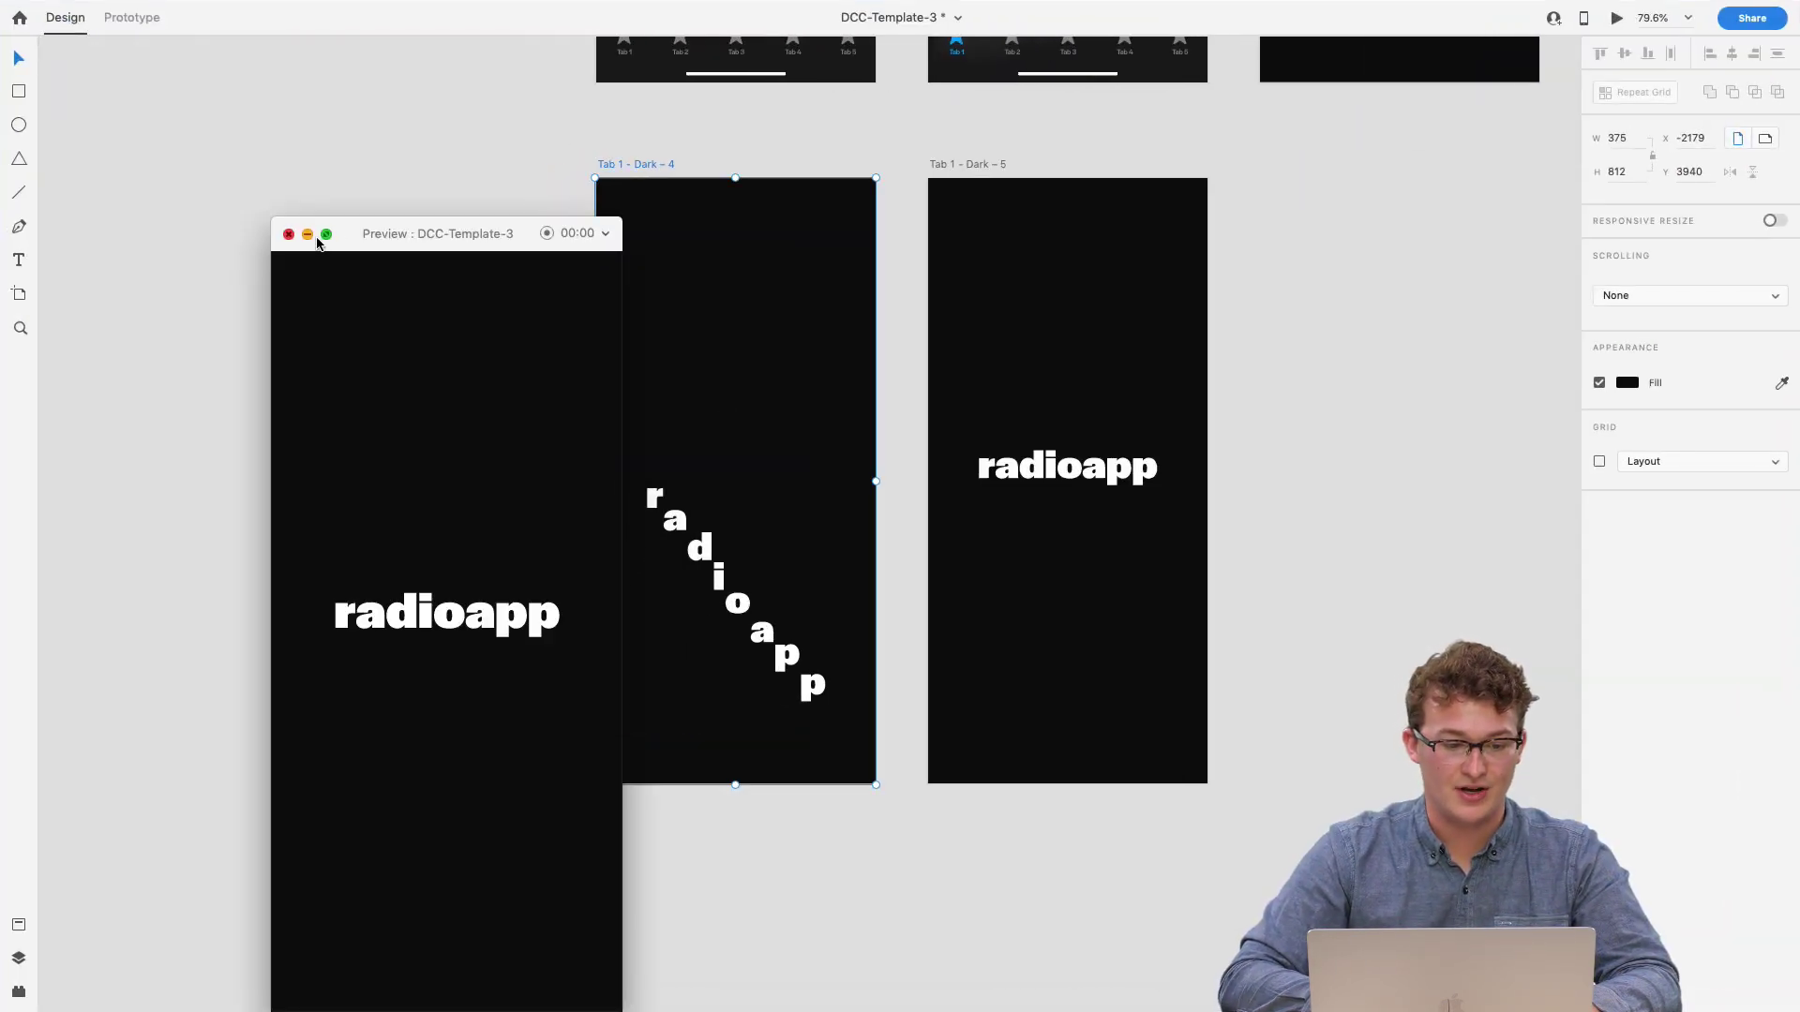
click(289, 235)
- Add a blank 375 × 812 iPhone X/XS artboard beside the Tab 1 - Dark – 5 artboard
scroll(671, 398, down, 1)
scroll(873, 478, right, 2)
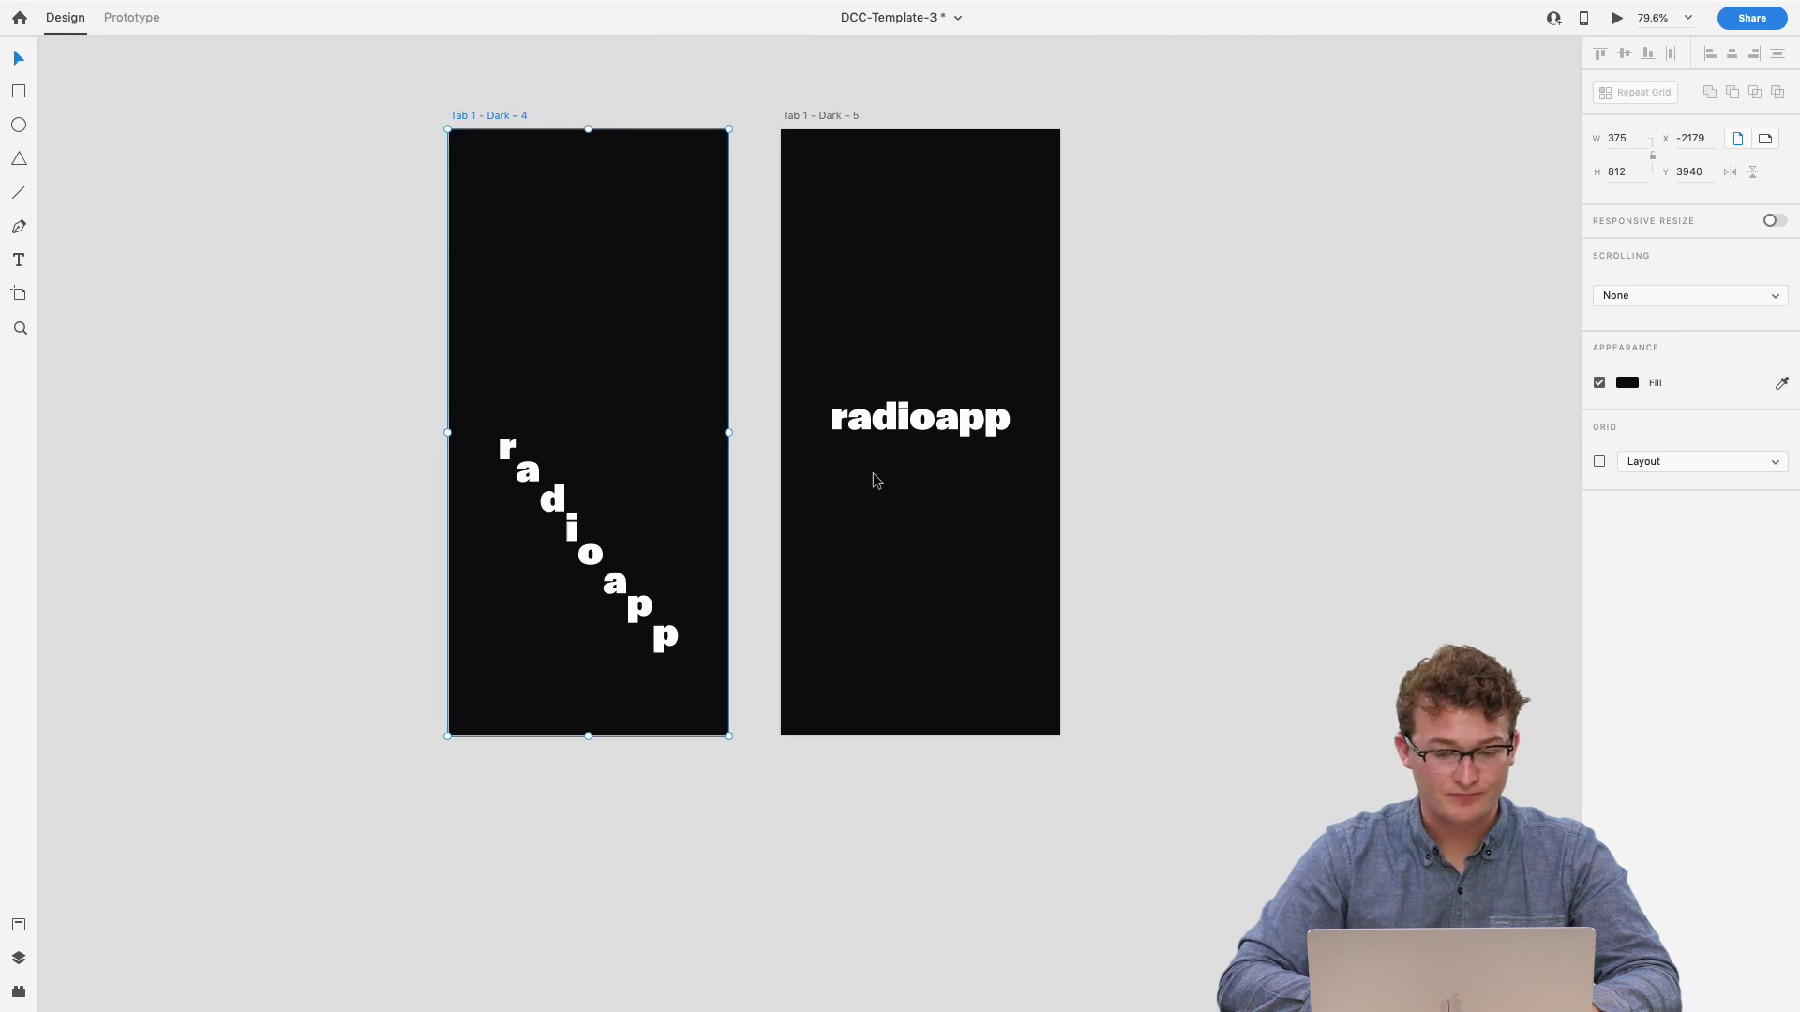
scroll(903, 484, down, 3)
scroll(903, 484, down, 5)
scroll(866, 375, up, 2)
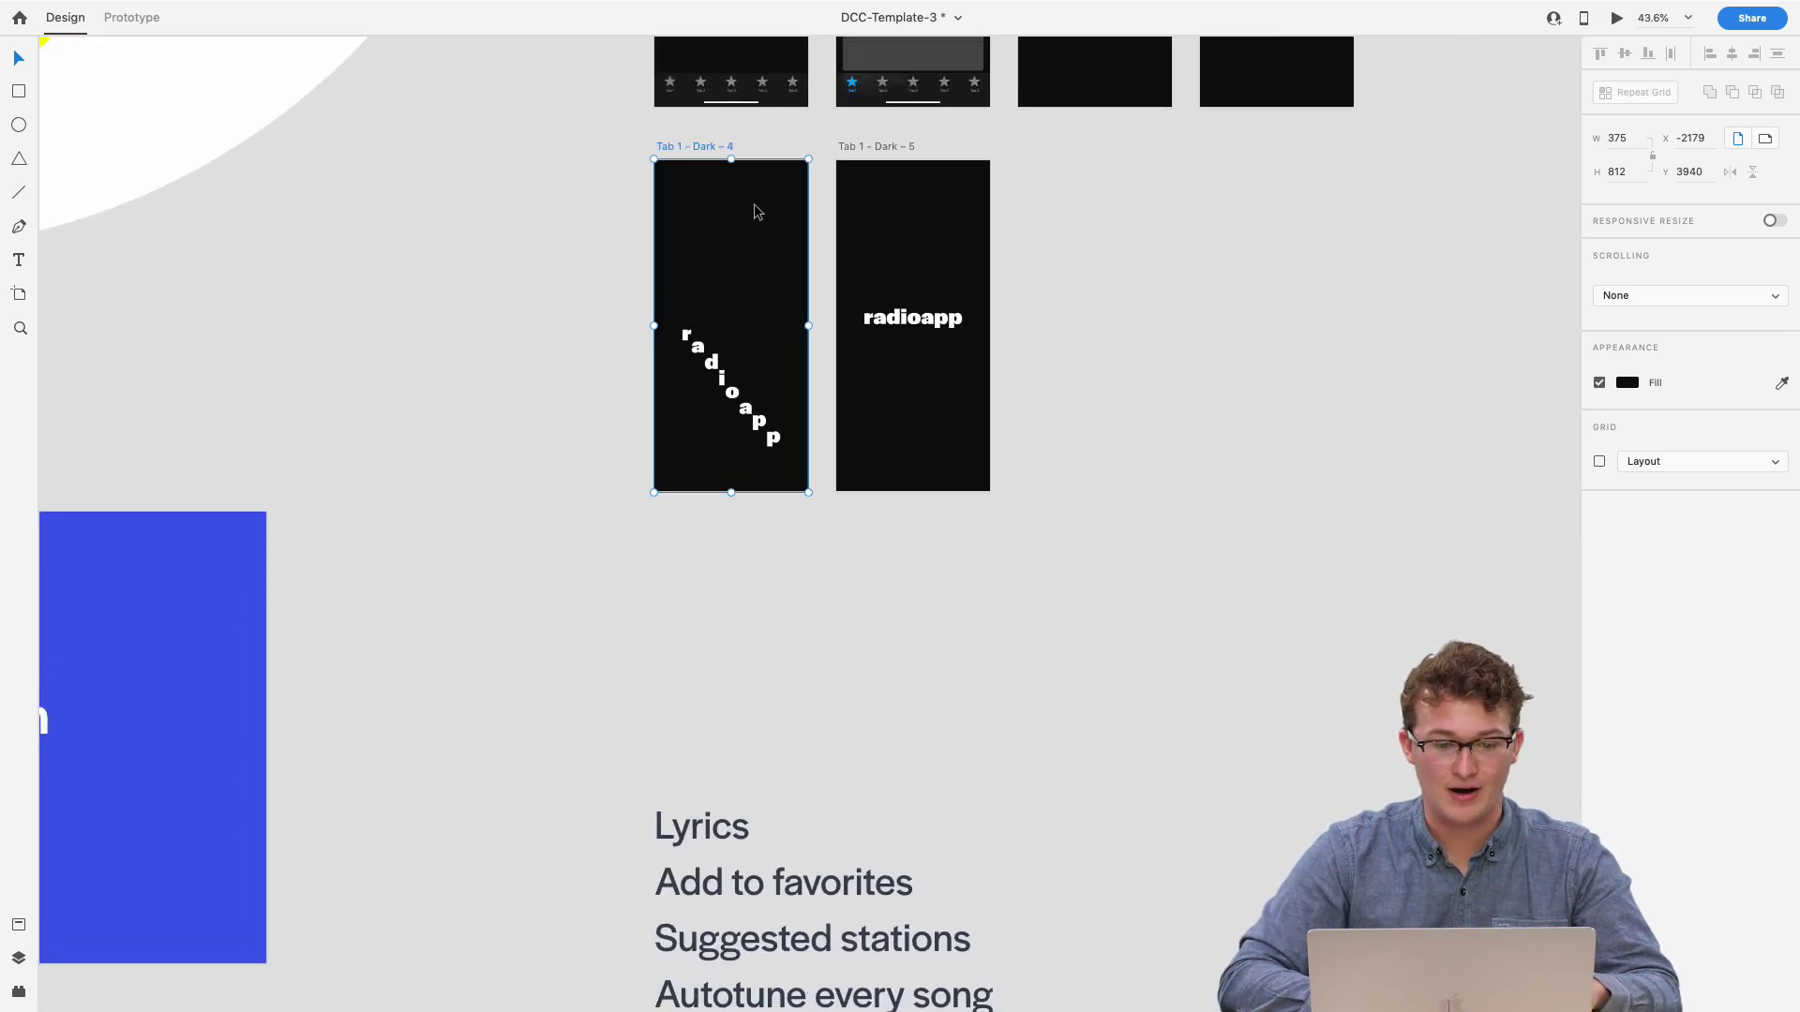
scroll(855, 341, down, 2)
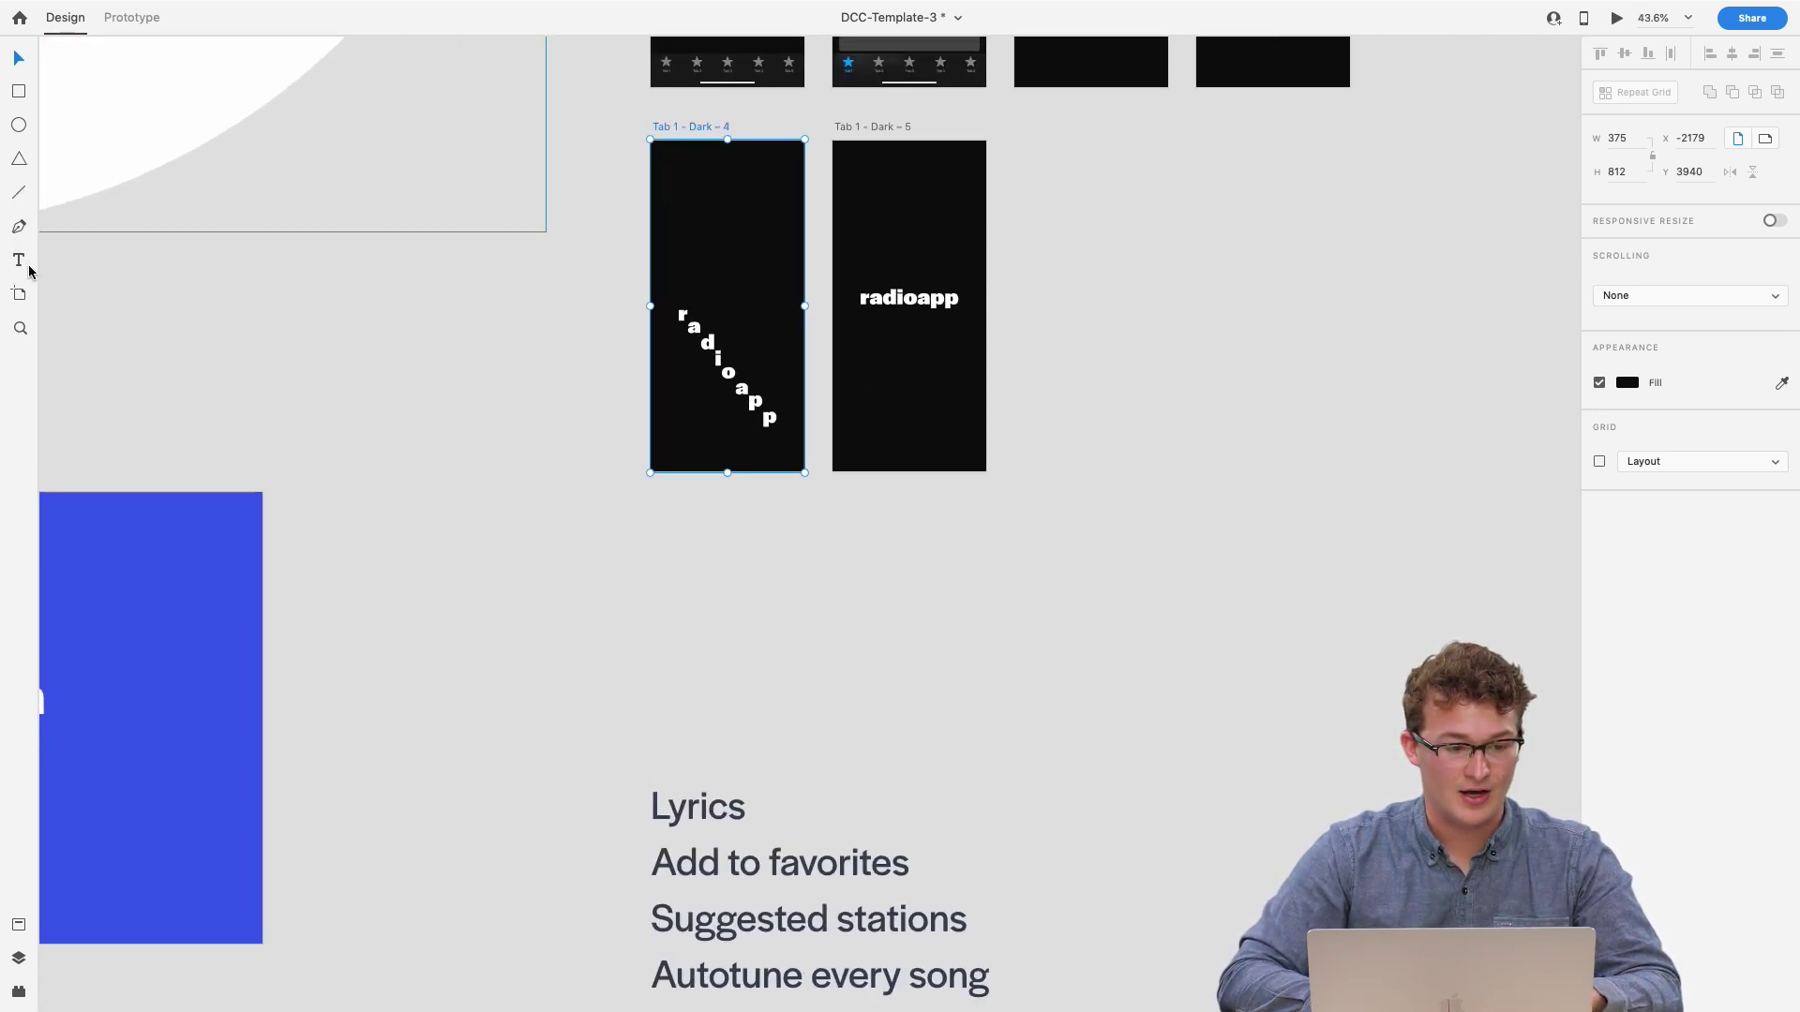
click(19, 293)
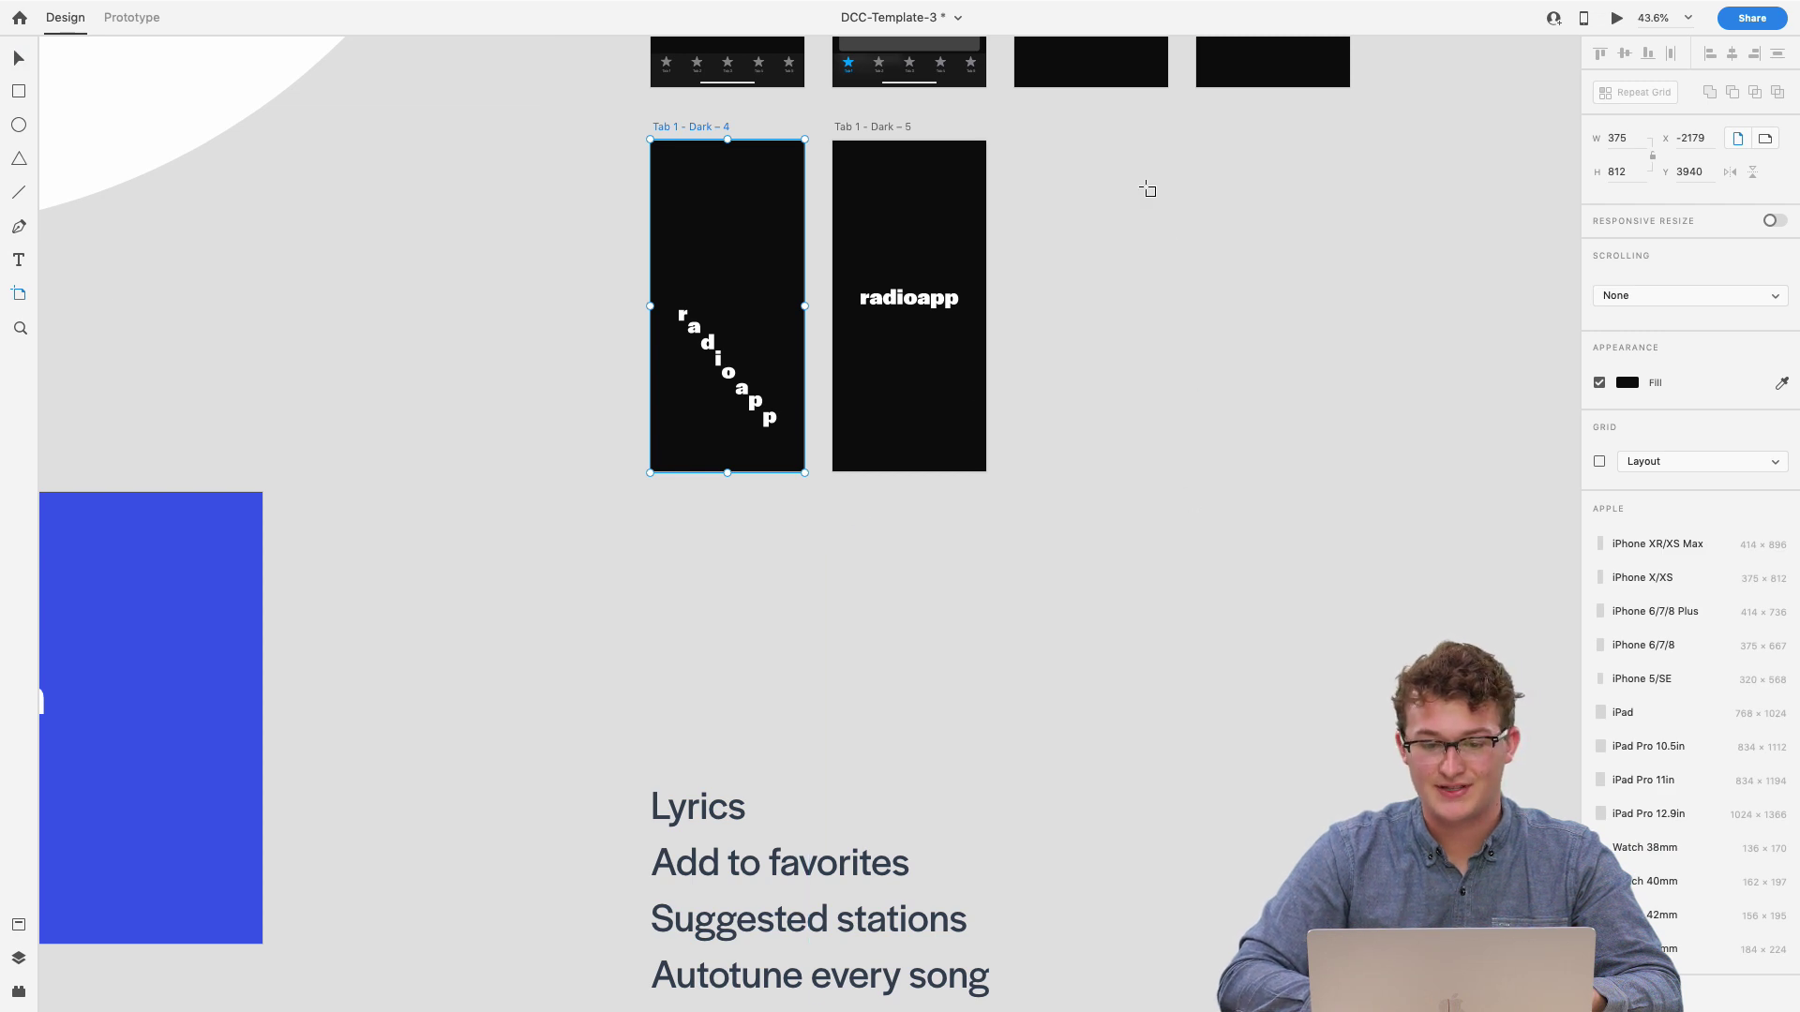
click(1102, 150)
scroll(1325, 289, up, 3)
scroll(1324, 289, right, 2)
scroll(1325, 289, up, 3)
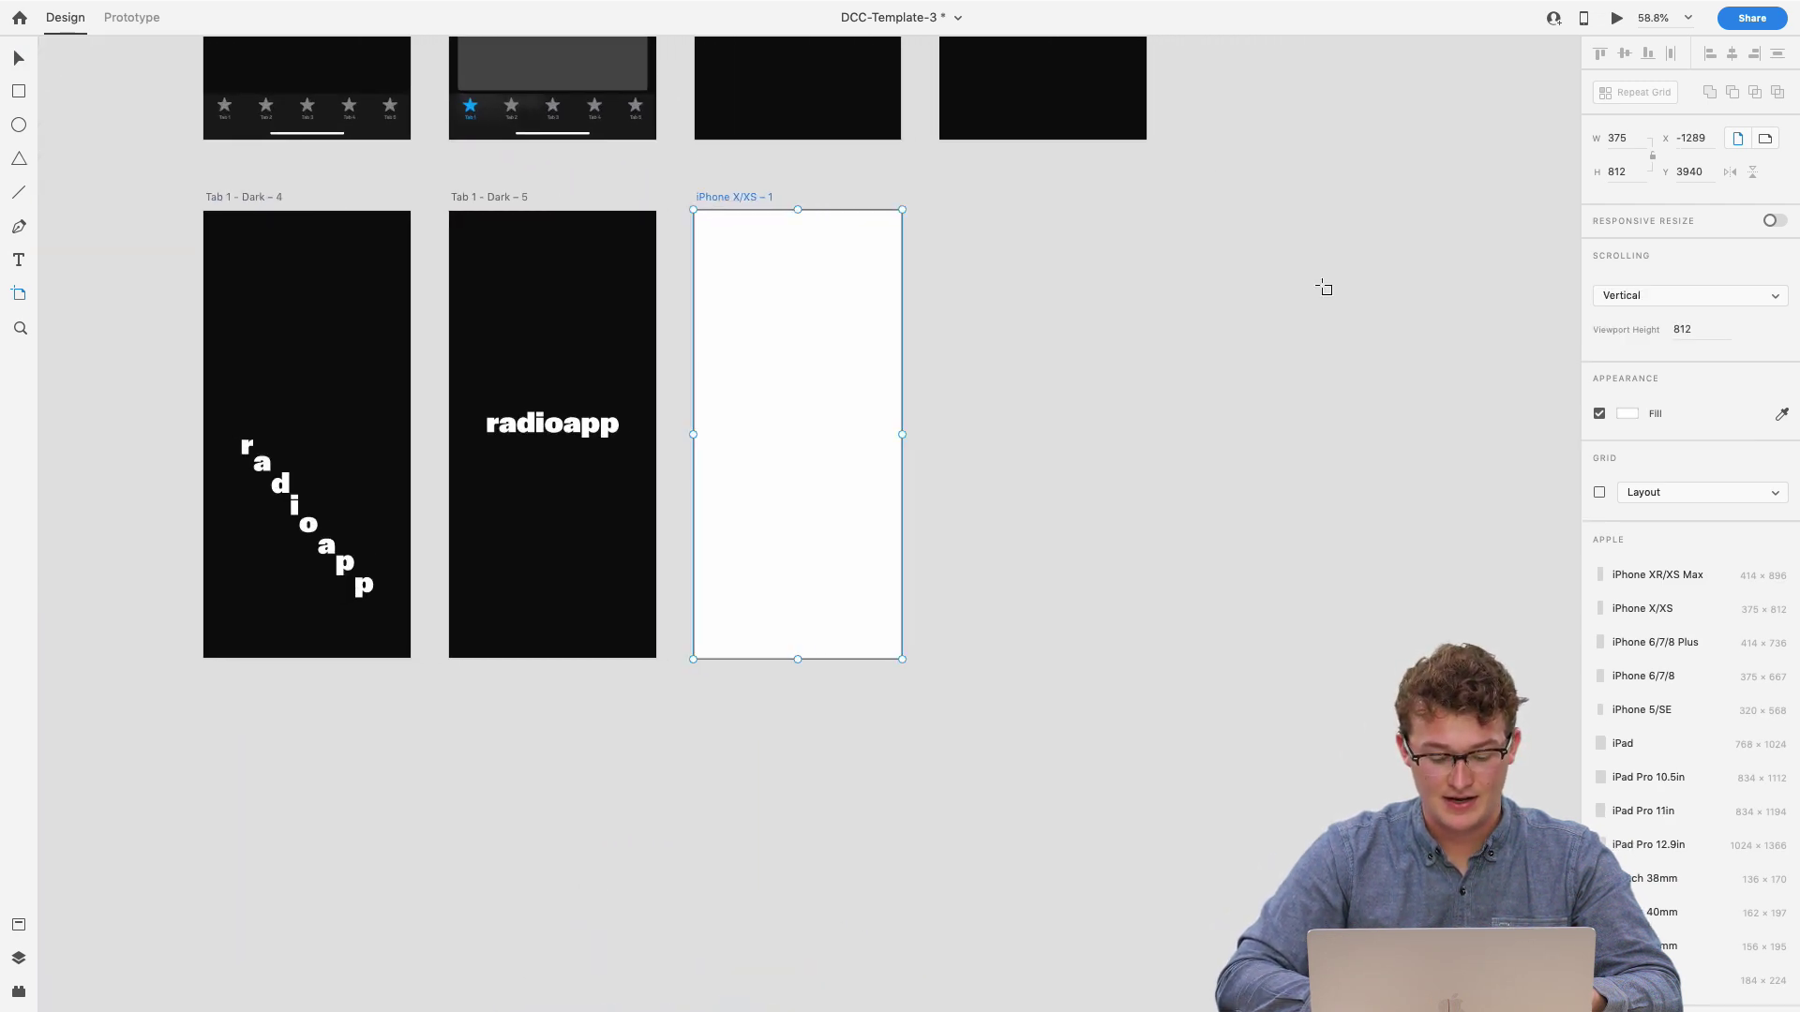
- Move the new iPhone X/XS artboard horizontally away from Tab 1 - Dark – 5, to about X -297
scroll(1312, 286, down, 4)
key(v)
drag(993, 231, 1321, 225)
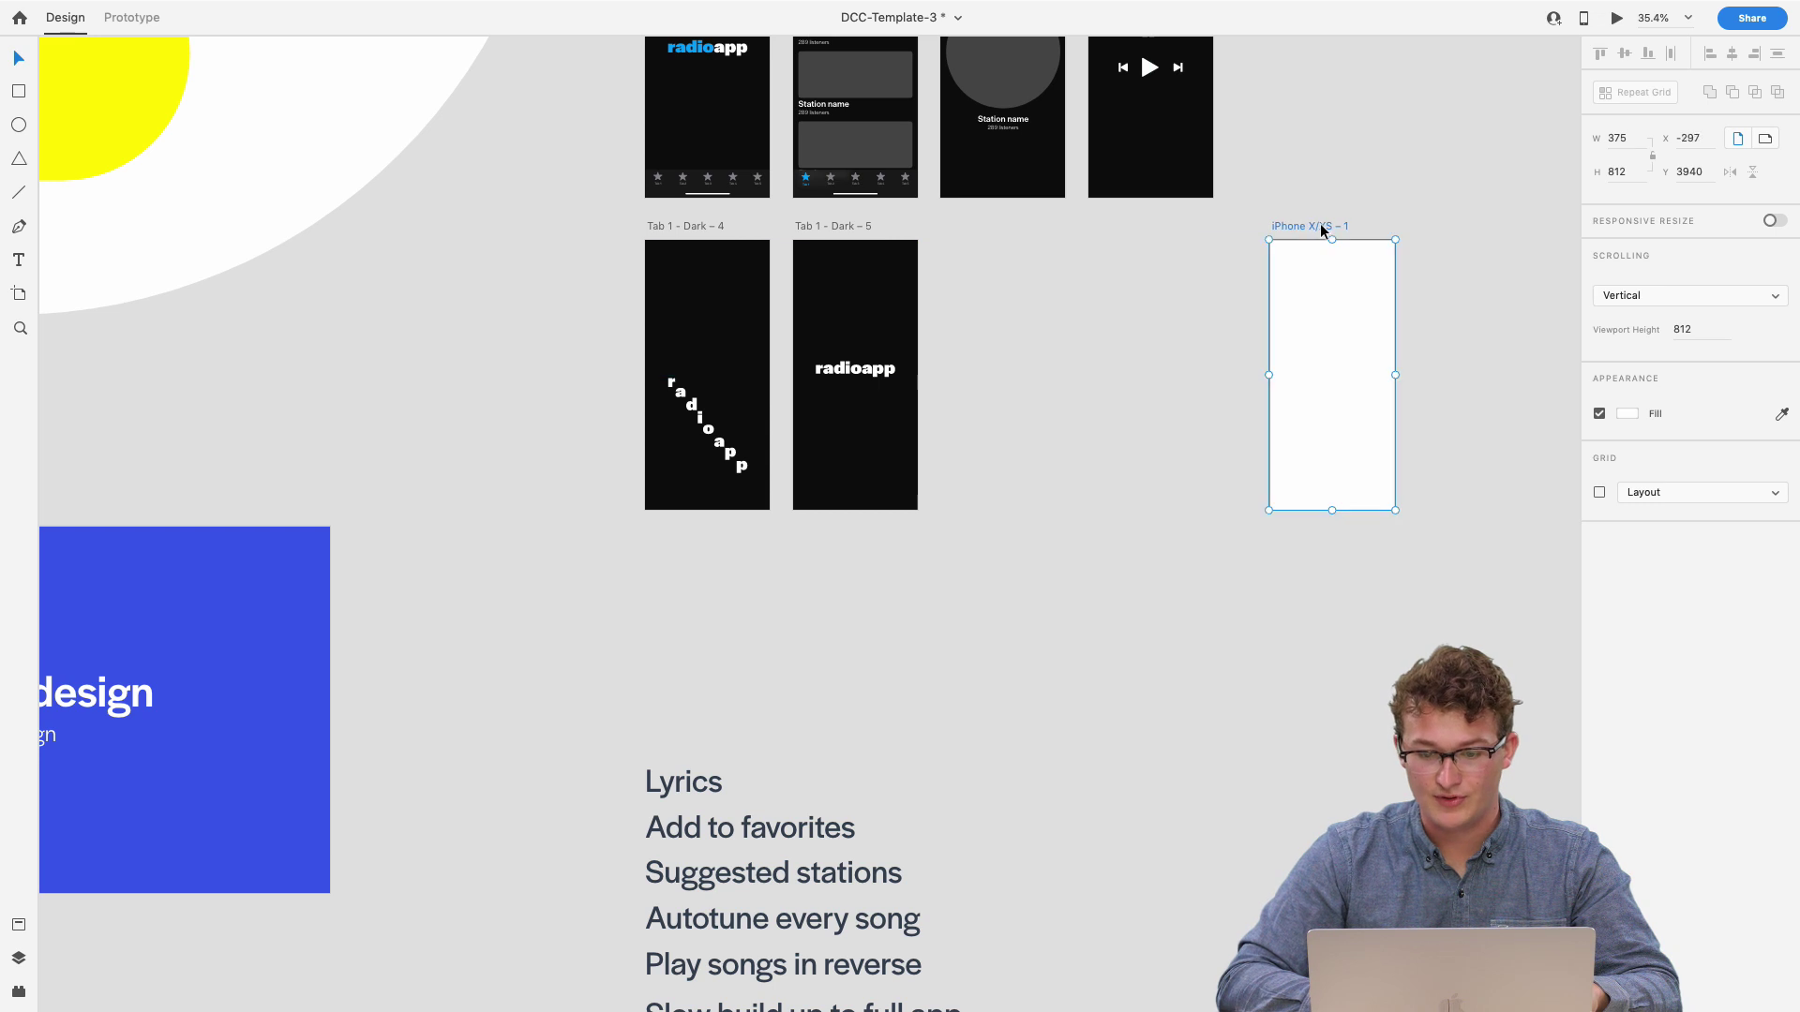
- Set the new iPhone X/XS artboard's fill colour to black, #000000
scroll(1321, 227, up, 5)
key(super+3)
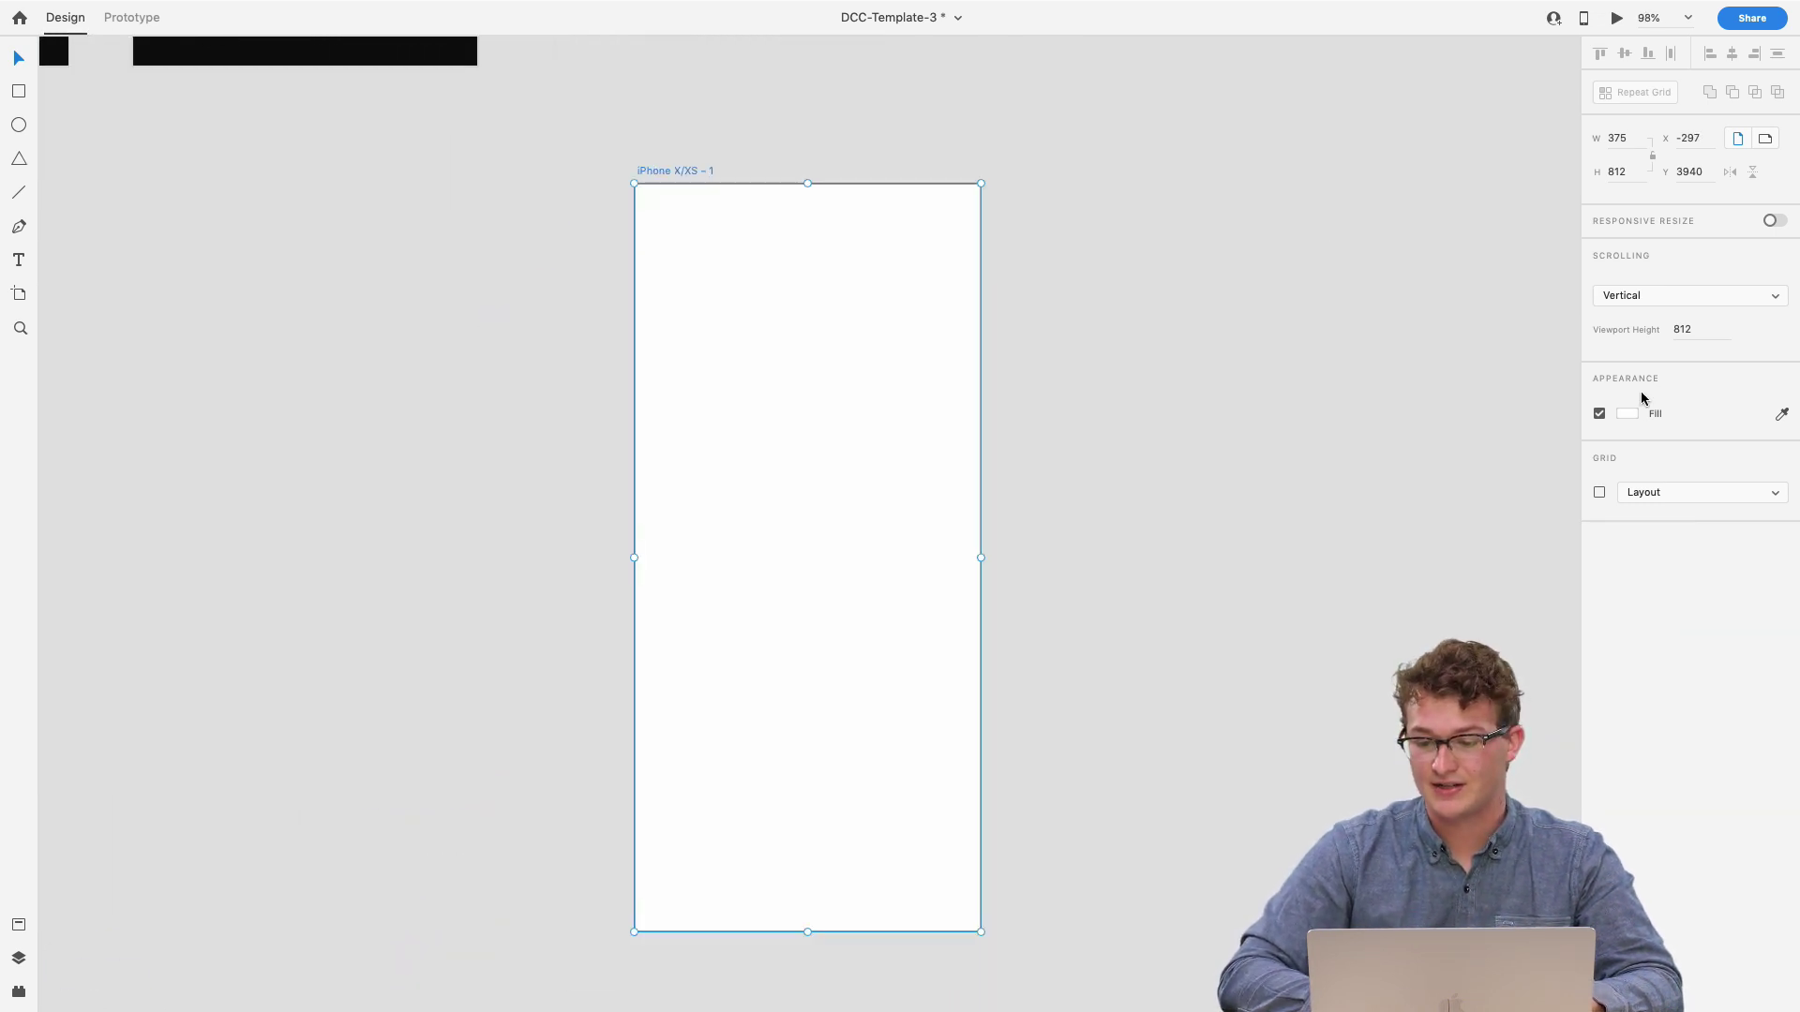
click(1629, 413)
text(000000)
key(Return)
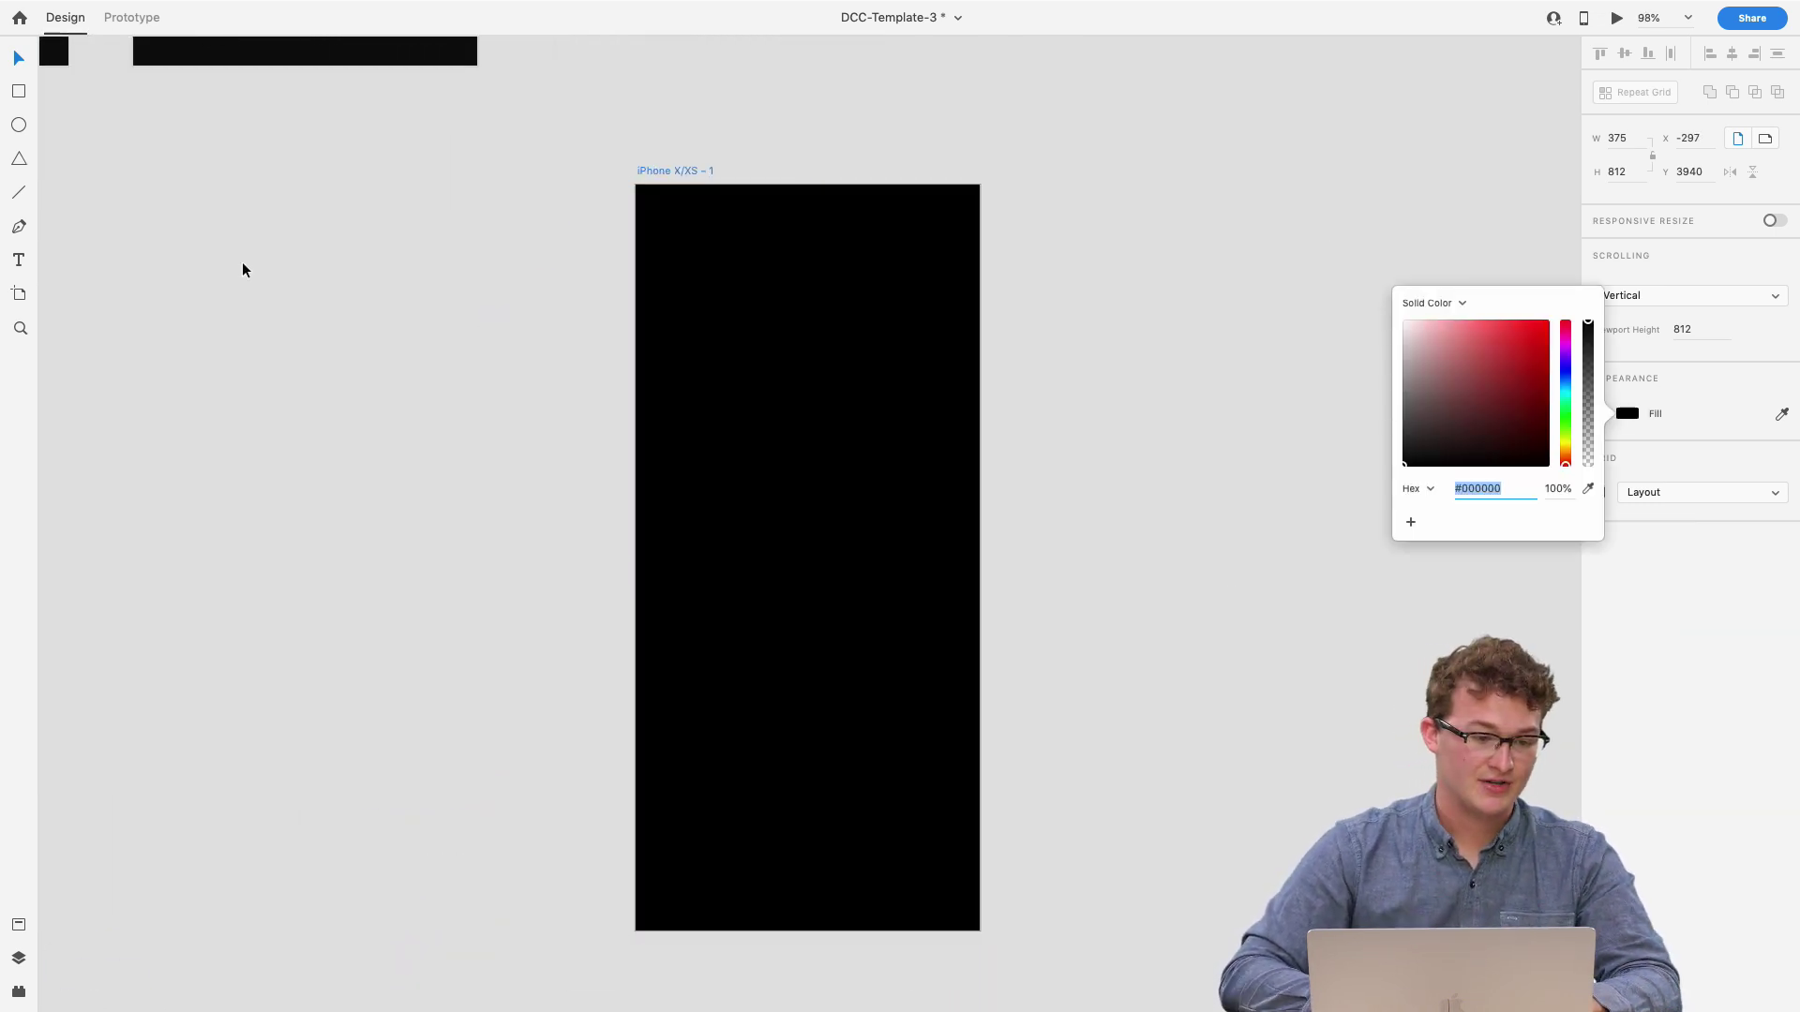
- Add the text "radio" near the middle of the black iPhone X/XS artboard, at about X 68, Y 406
click(19, 260)
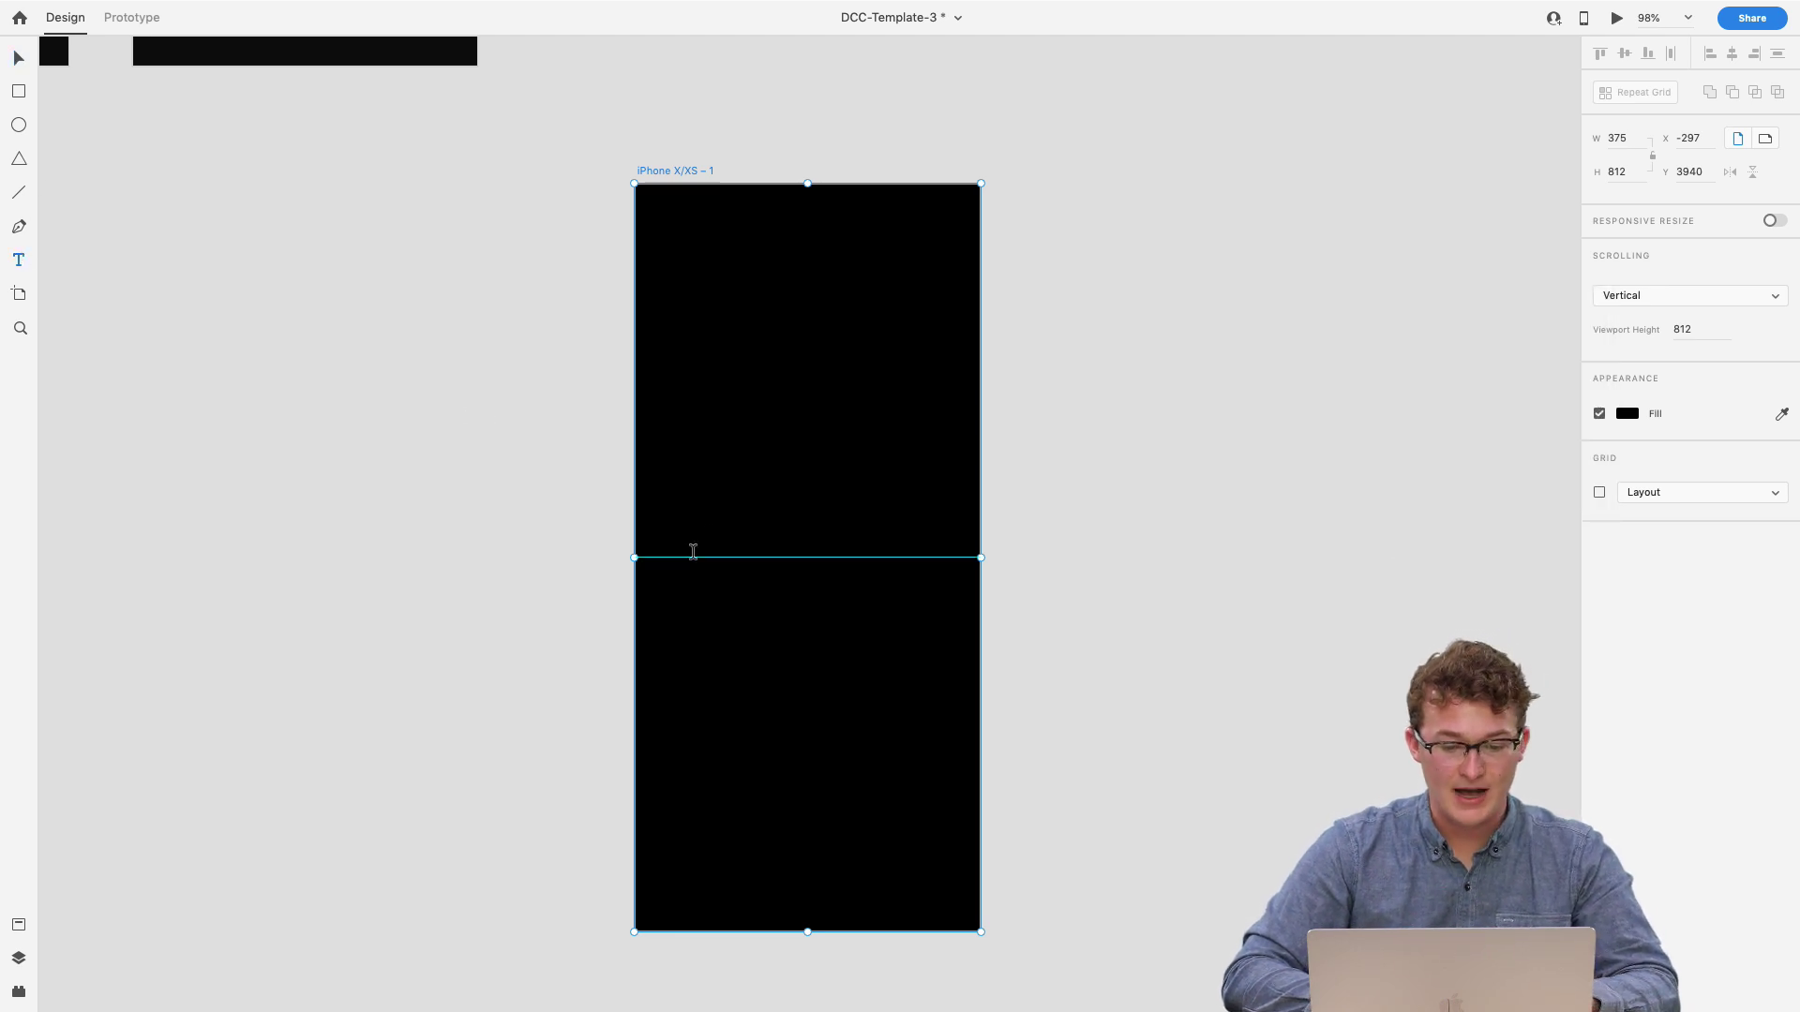
click(693, 551)
text(radio)
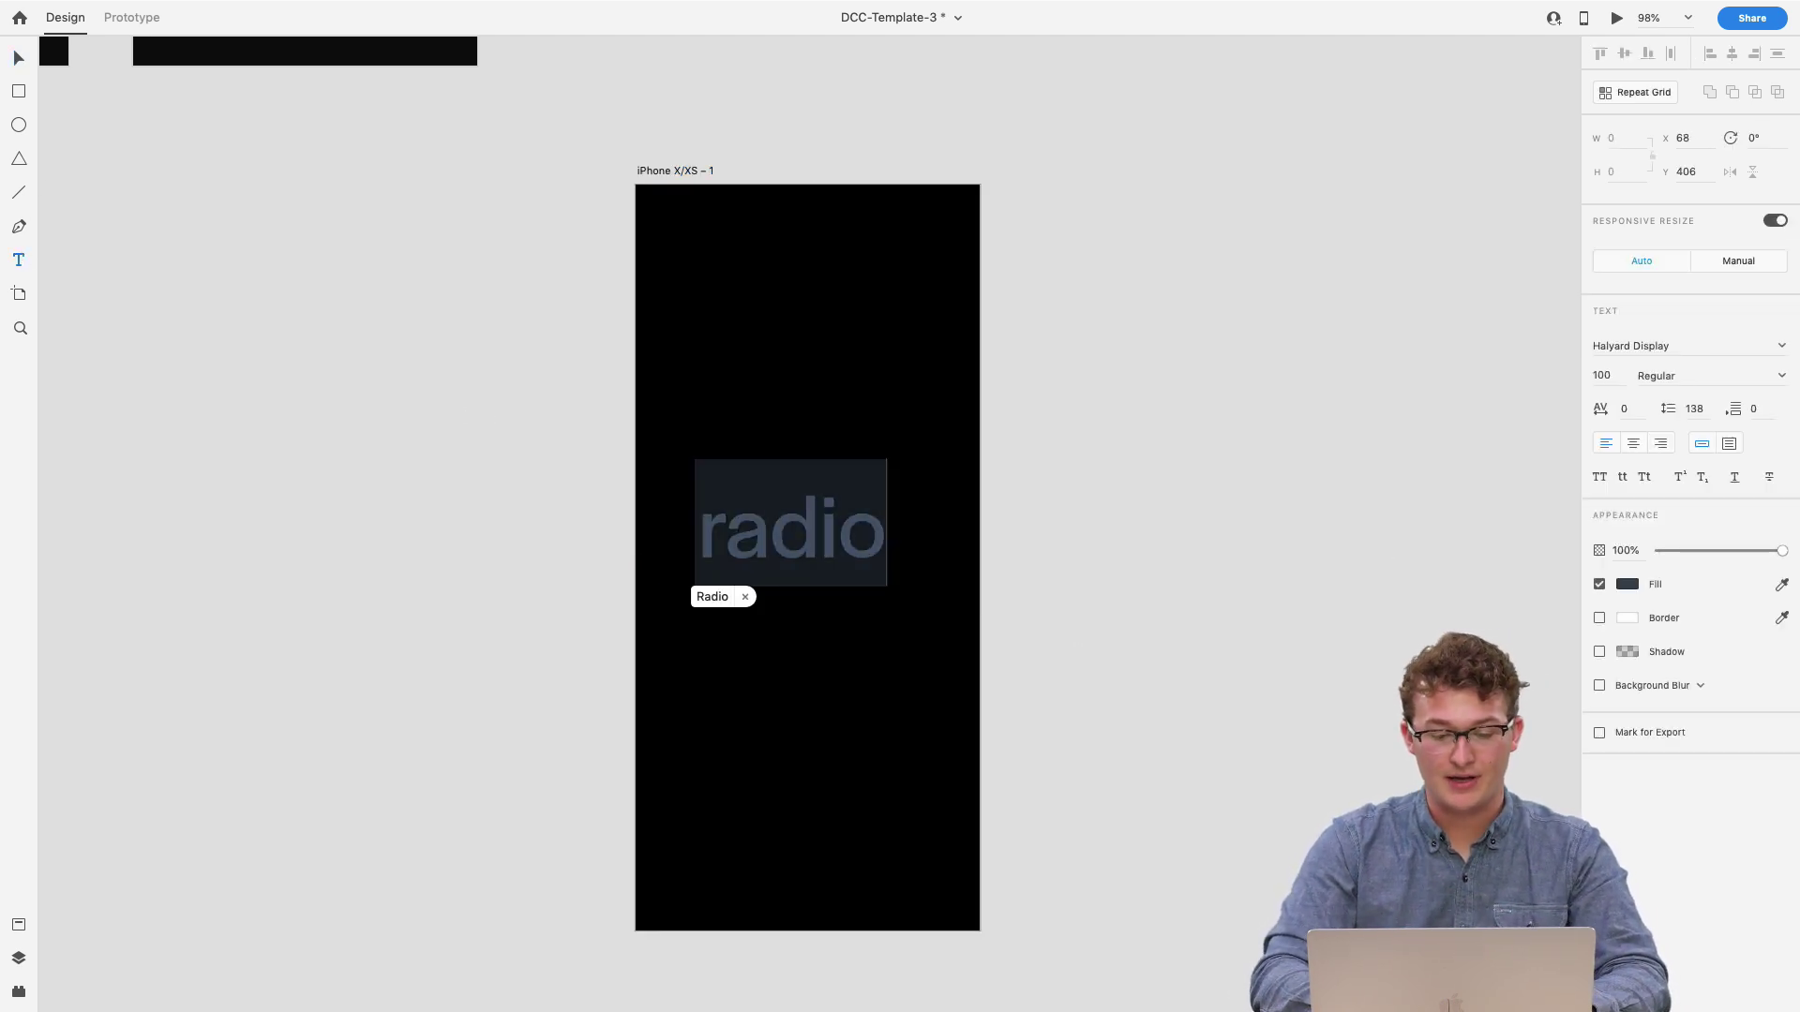
- Extend the text to "radioapp" and scale it down to 89 pt, placed at about X 49, Y 323
text(app)
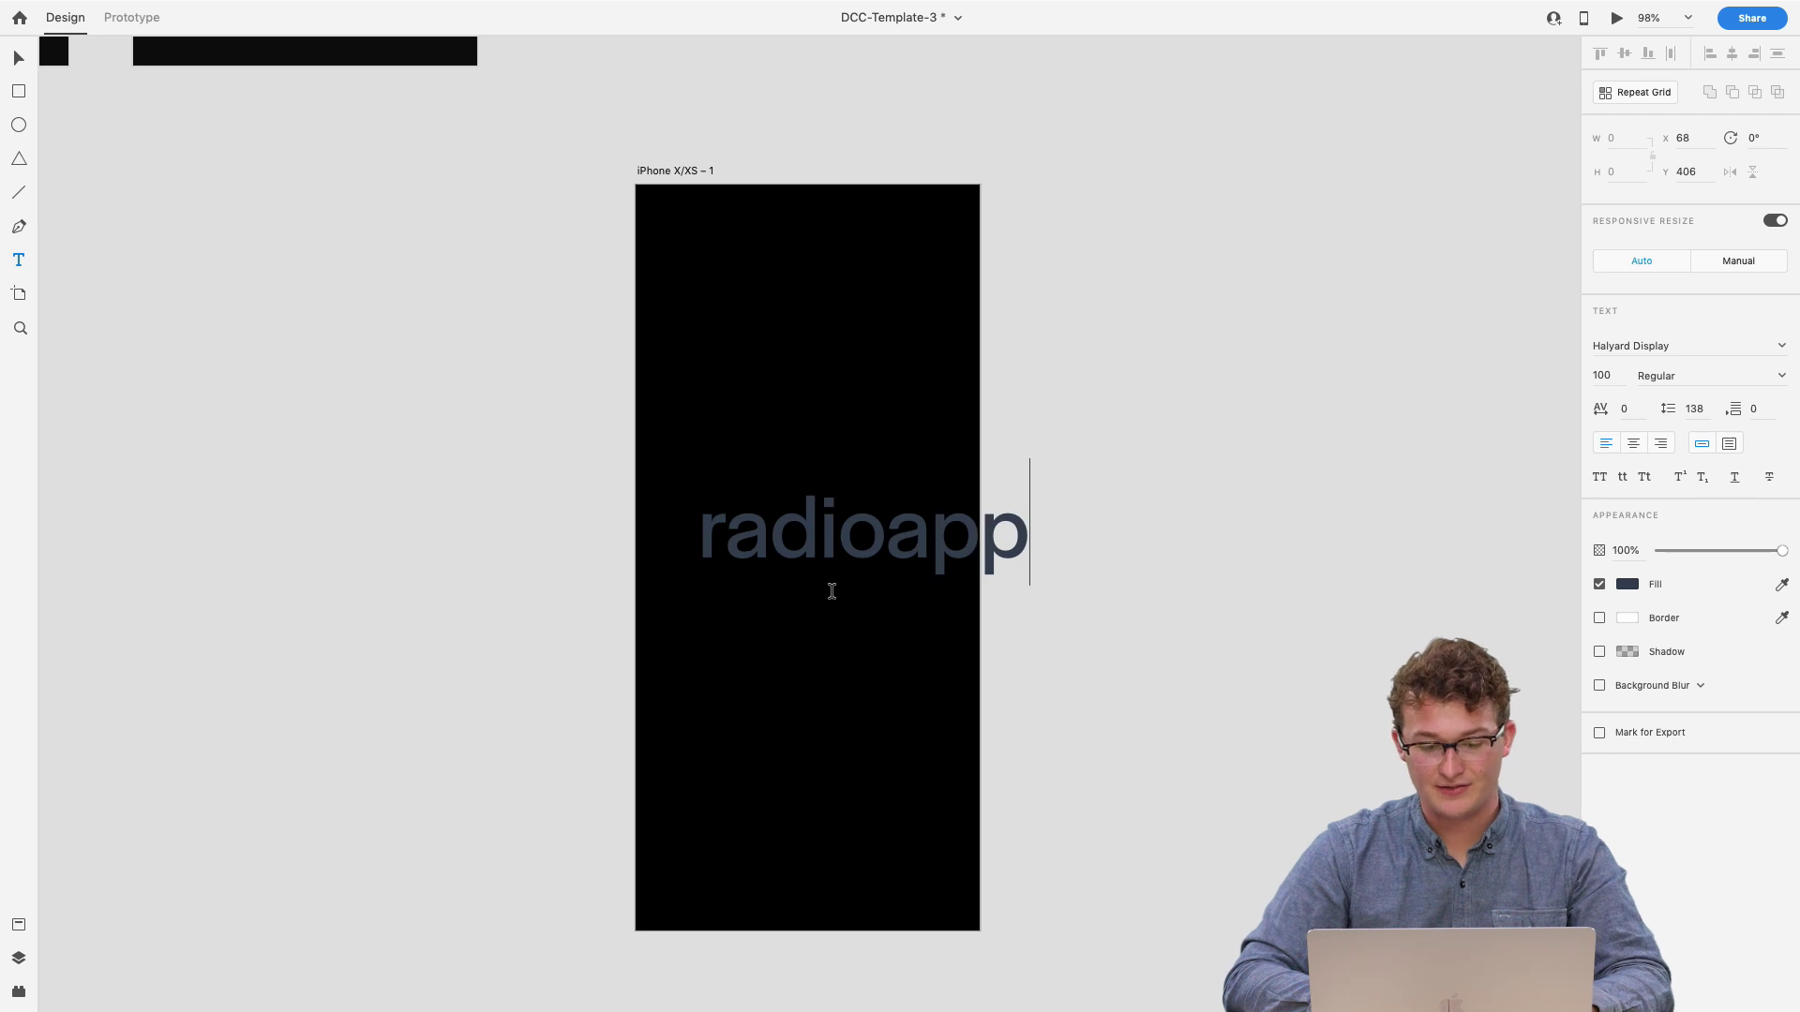
key(super+a)
click(19, 59)
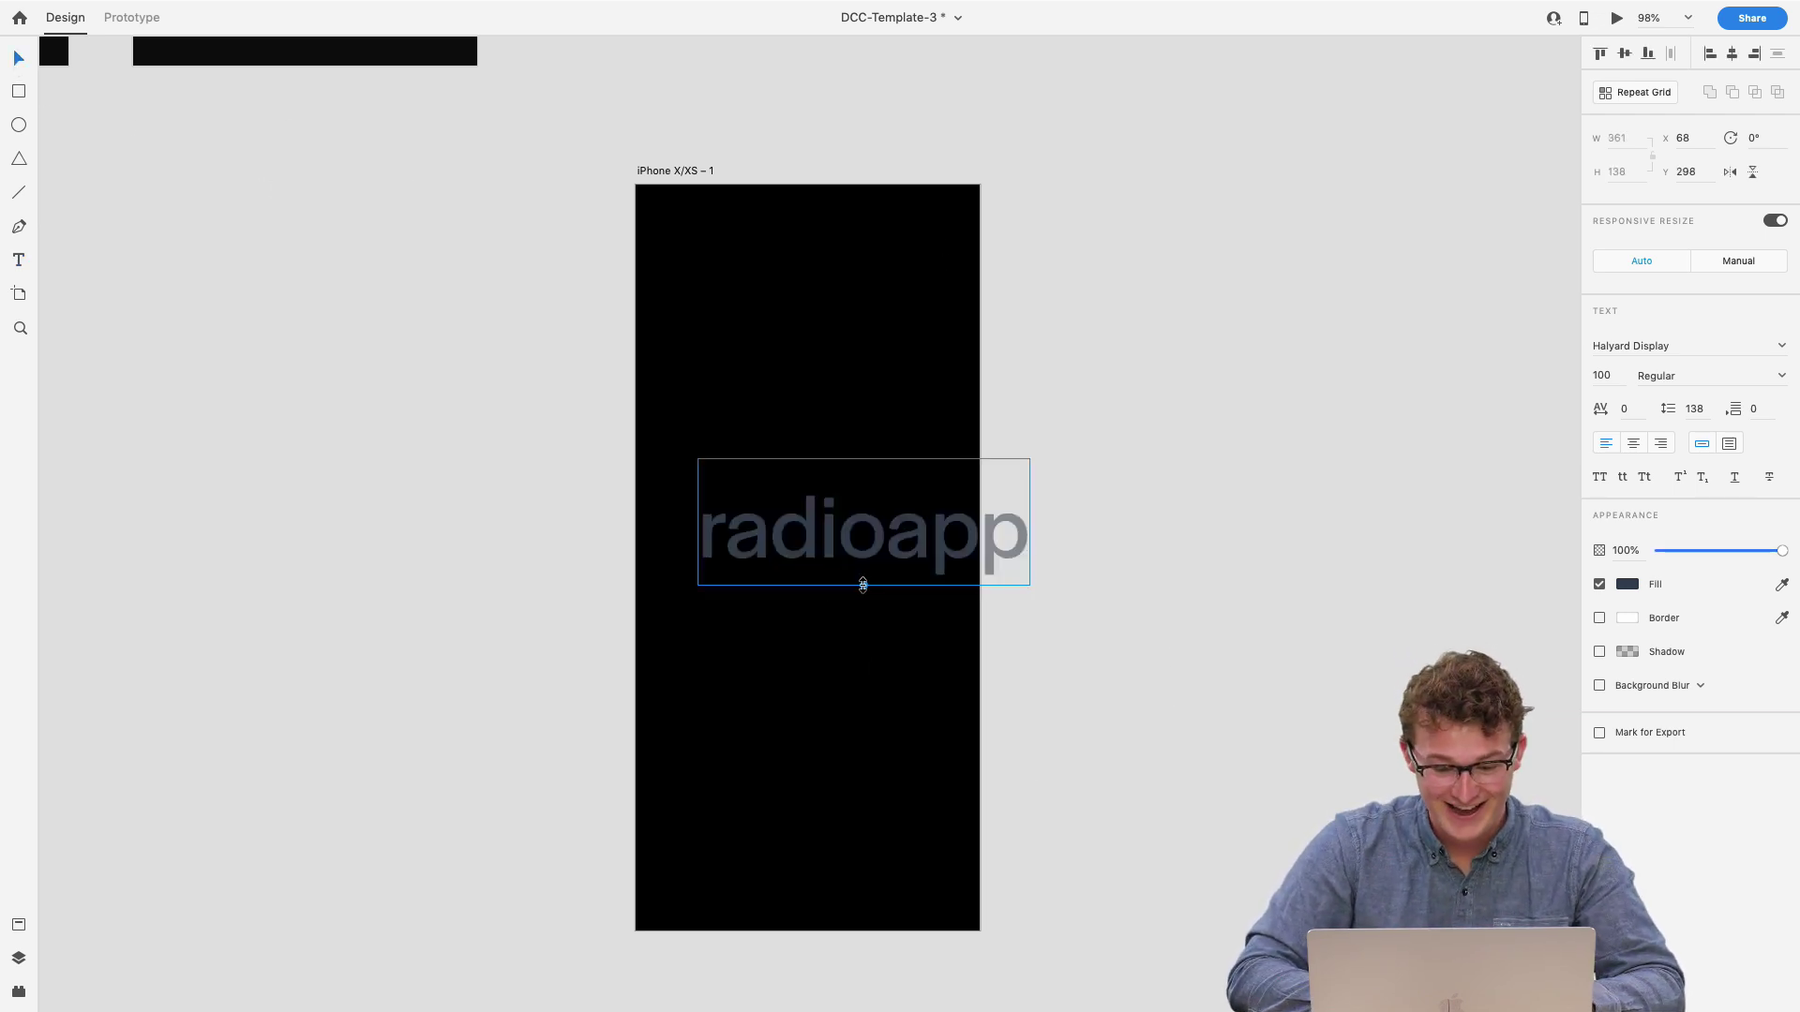
drag(863, 585, 833, 567)
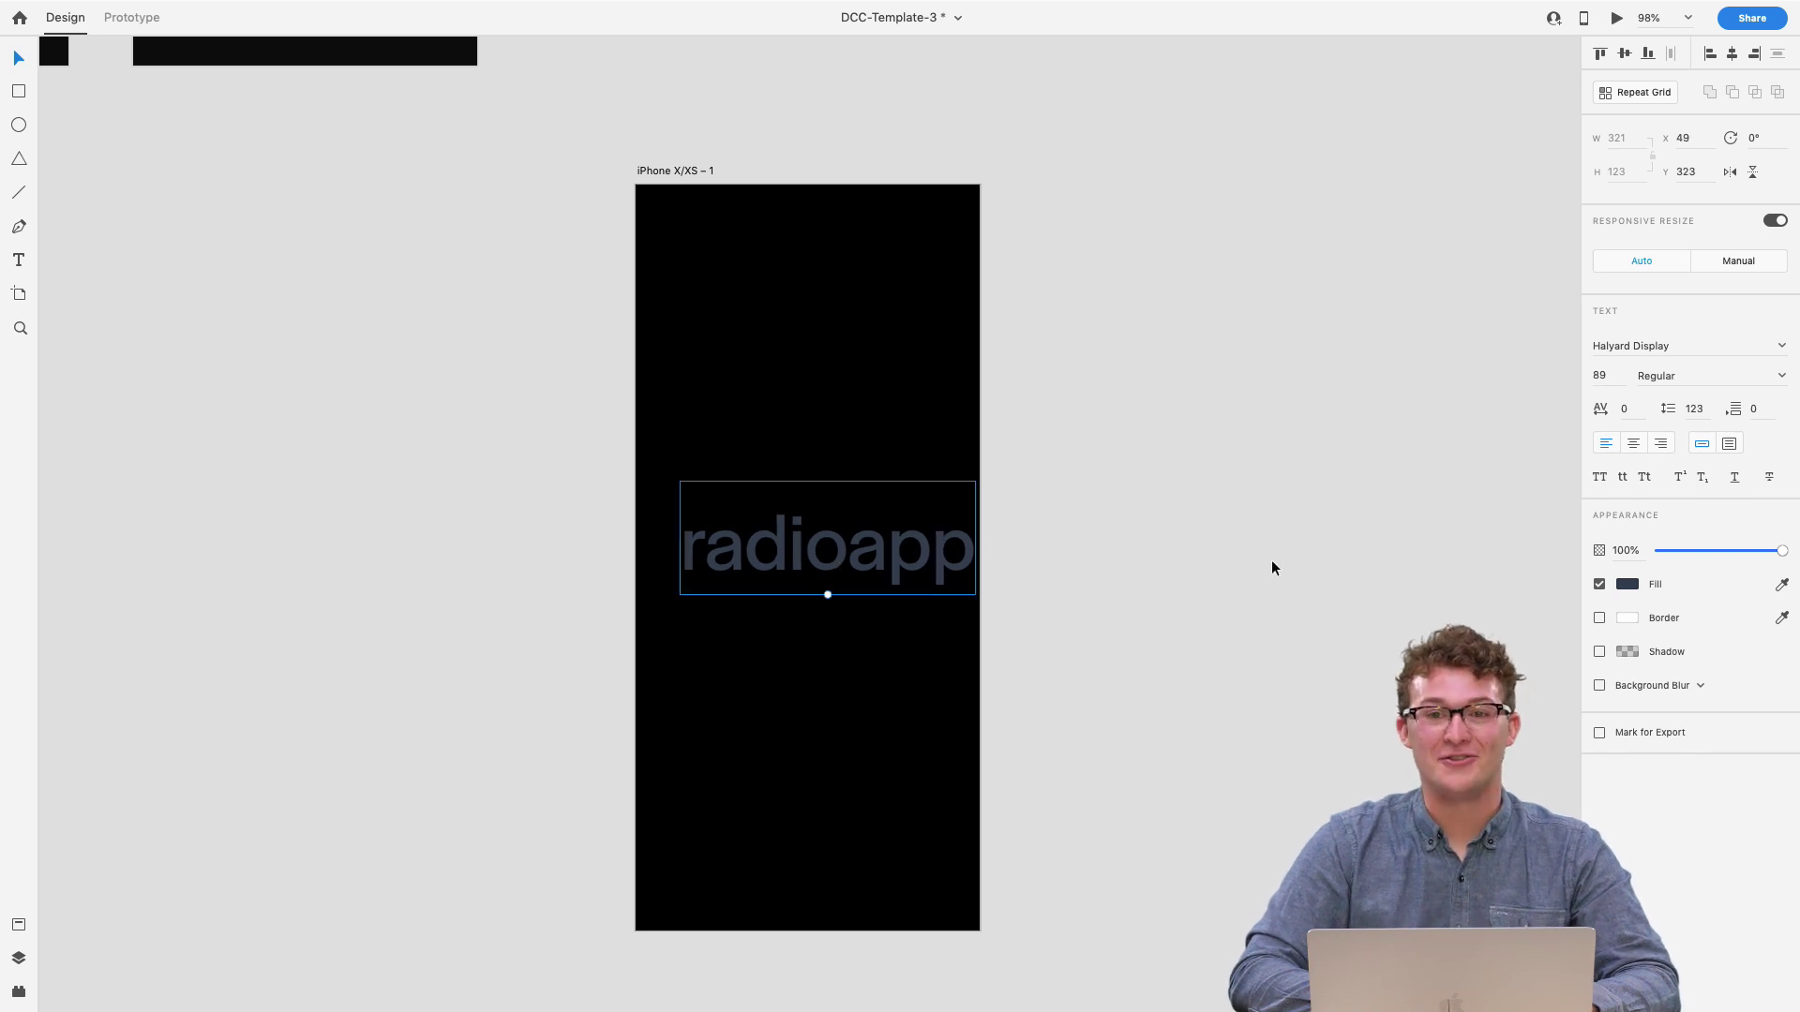
- Set the "radioapp" text to Bold and scale it down to 74 pt, placed at about X 37, Y 342
click(1781, 346)
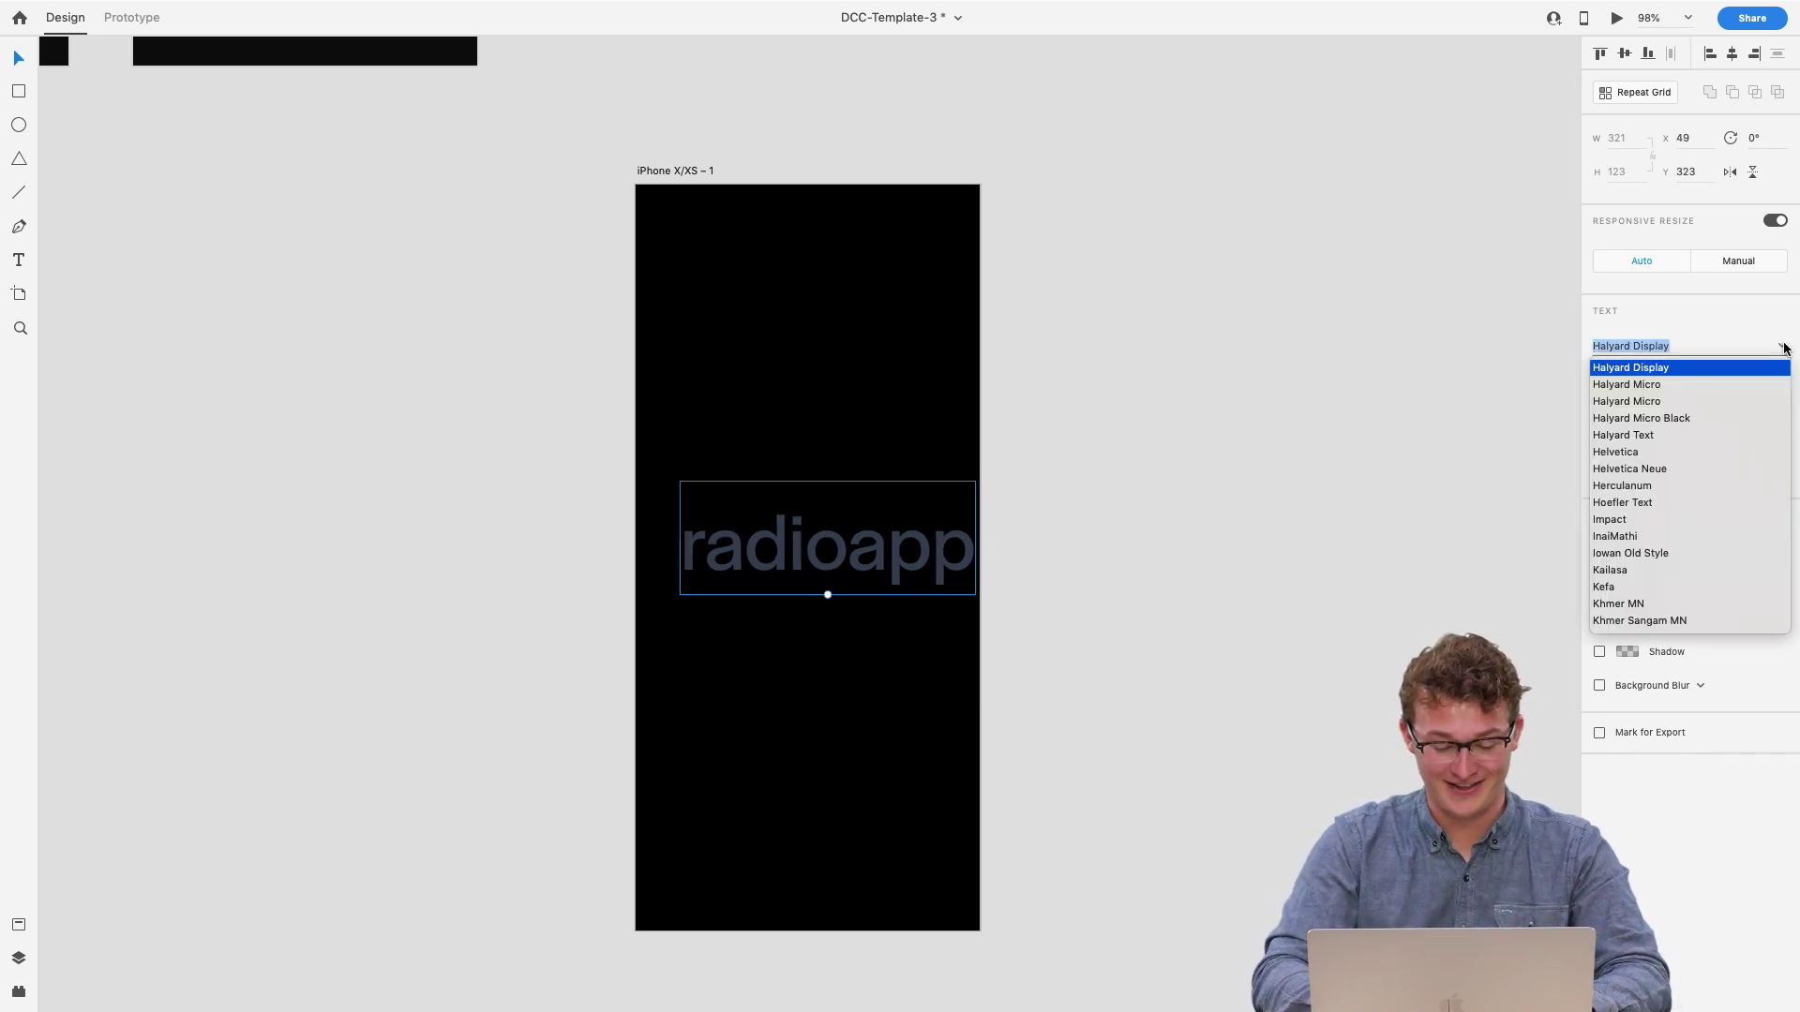
click(1785, 346)
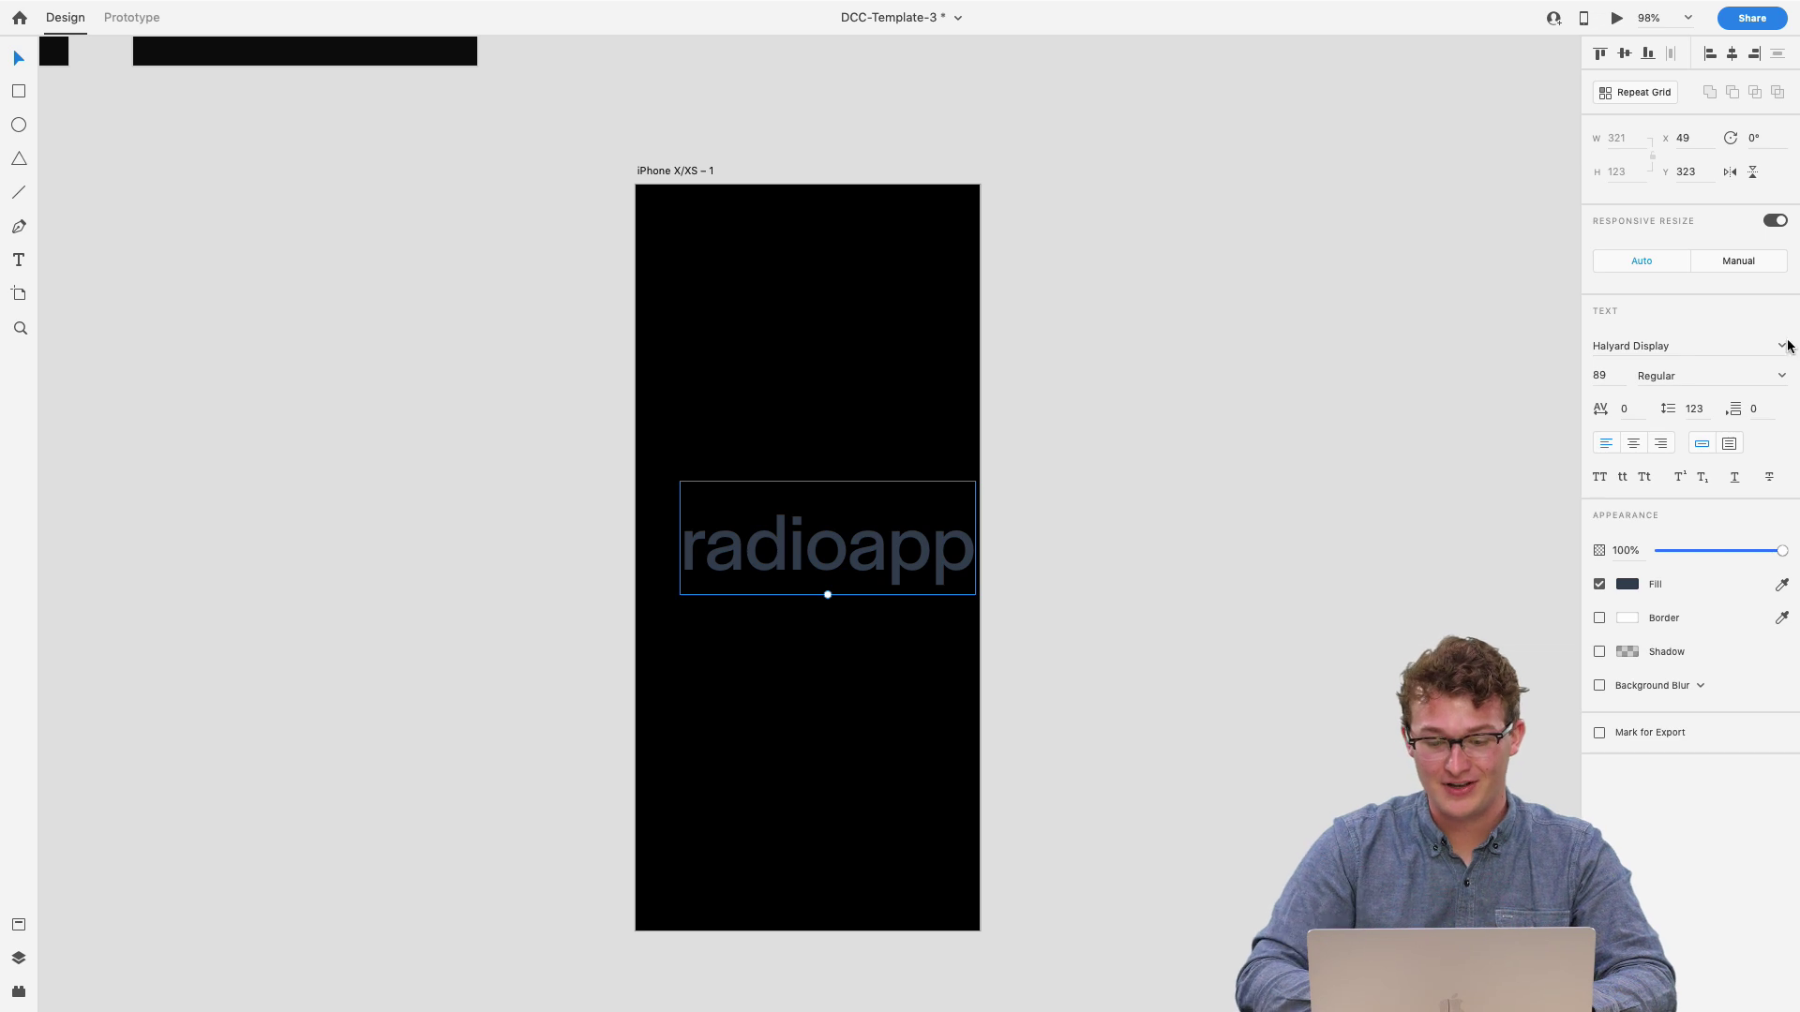
click(1779, 375)
click(1675, 604)
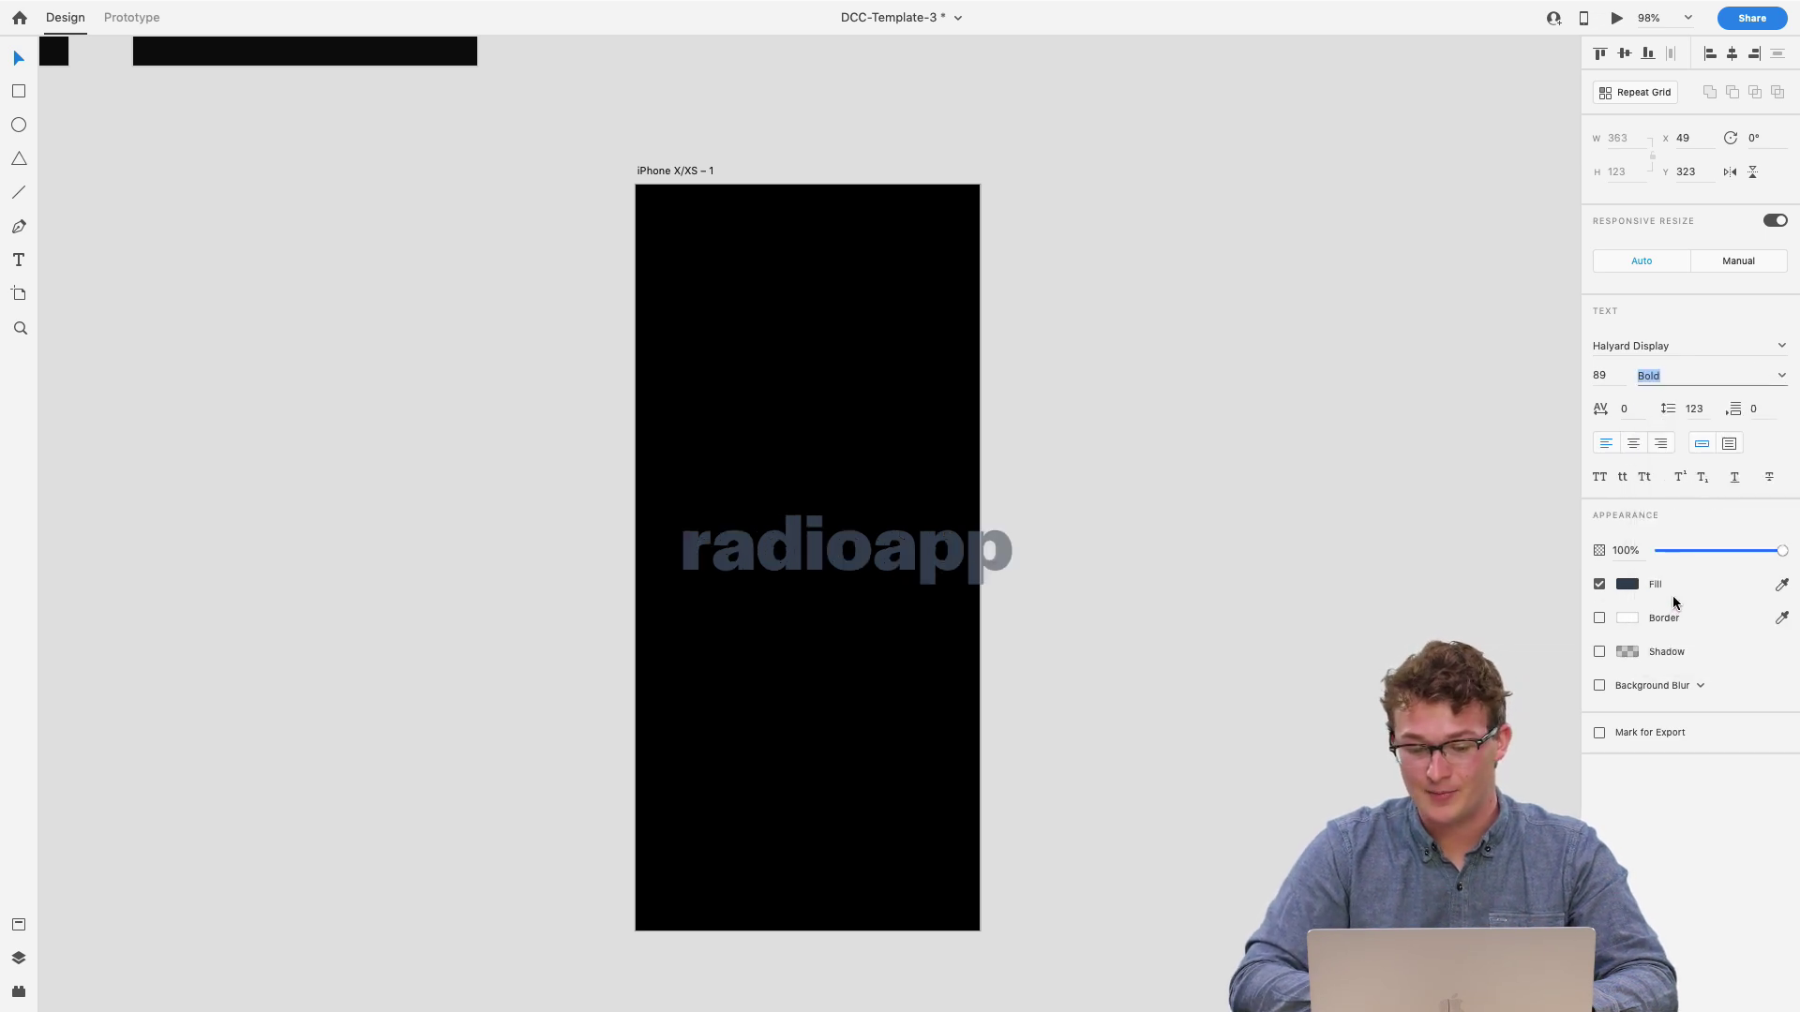
drag(915, 562, 806, 577)
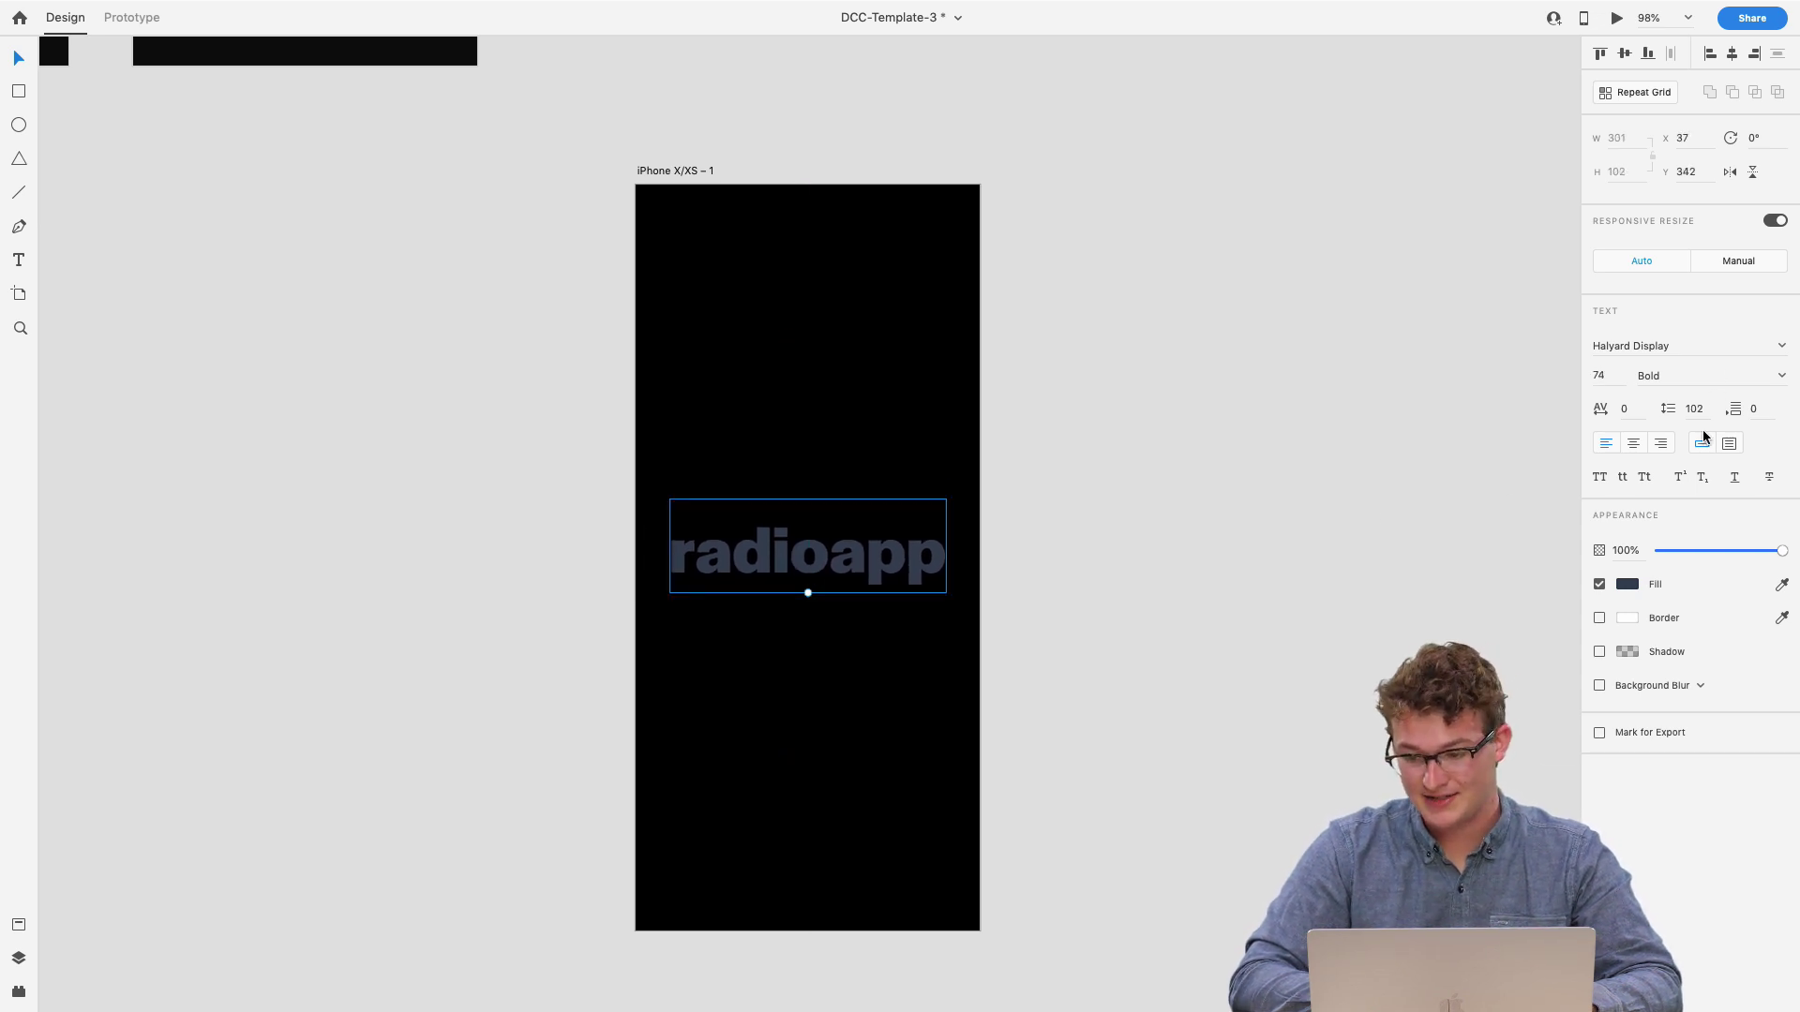
- Change the "radioapp" text's fill colour to white
click(1627, 584)
click(1465, 525)
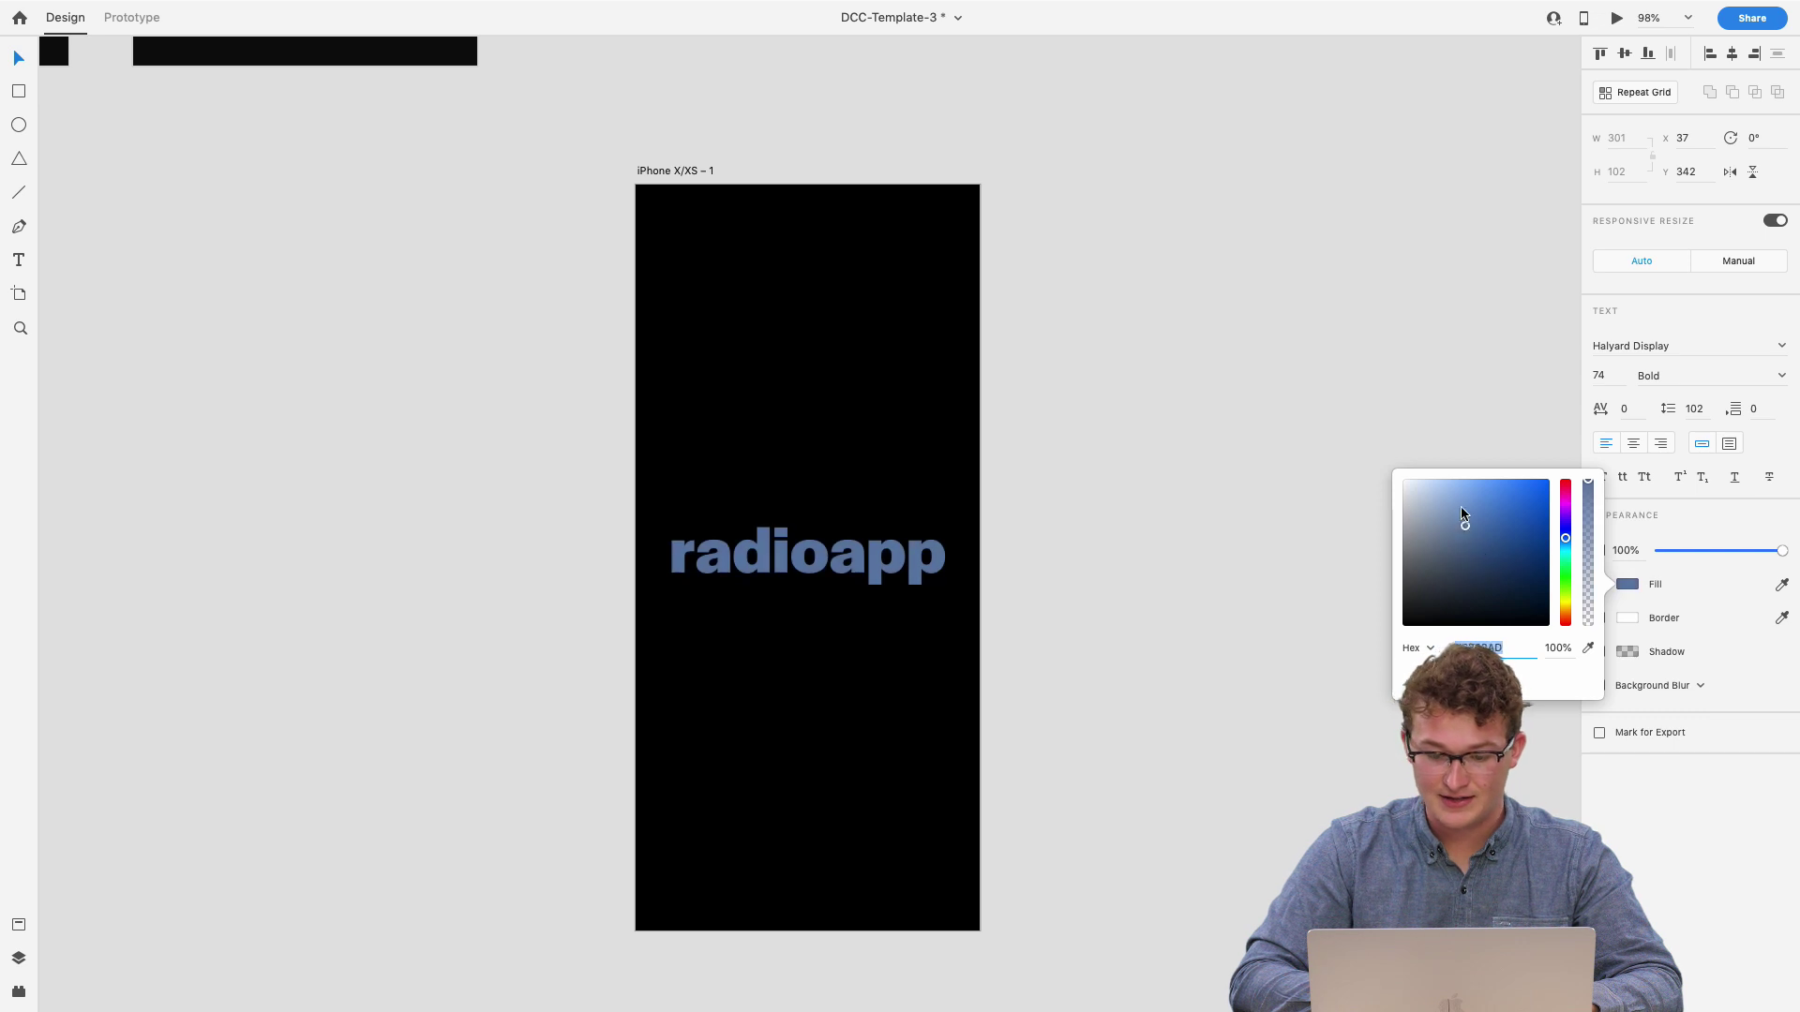
drag(1462, 514, 1337, 430)
click(1240, 505)
- Set the "radioapp" text's weight to Black and recentre it horizontally on the artboard at X 28
scroll(875, 526, up, 3)
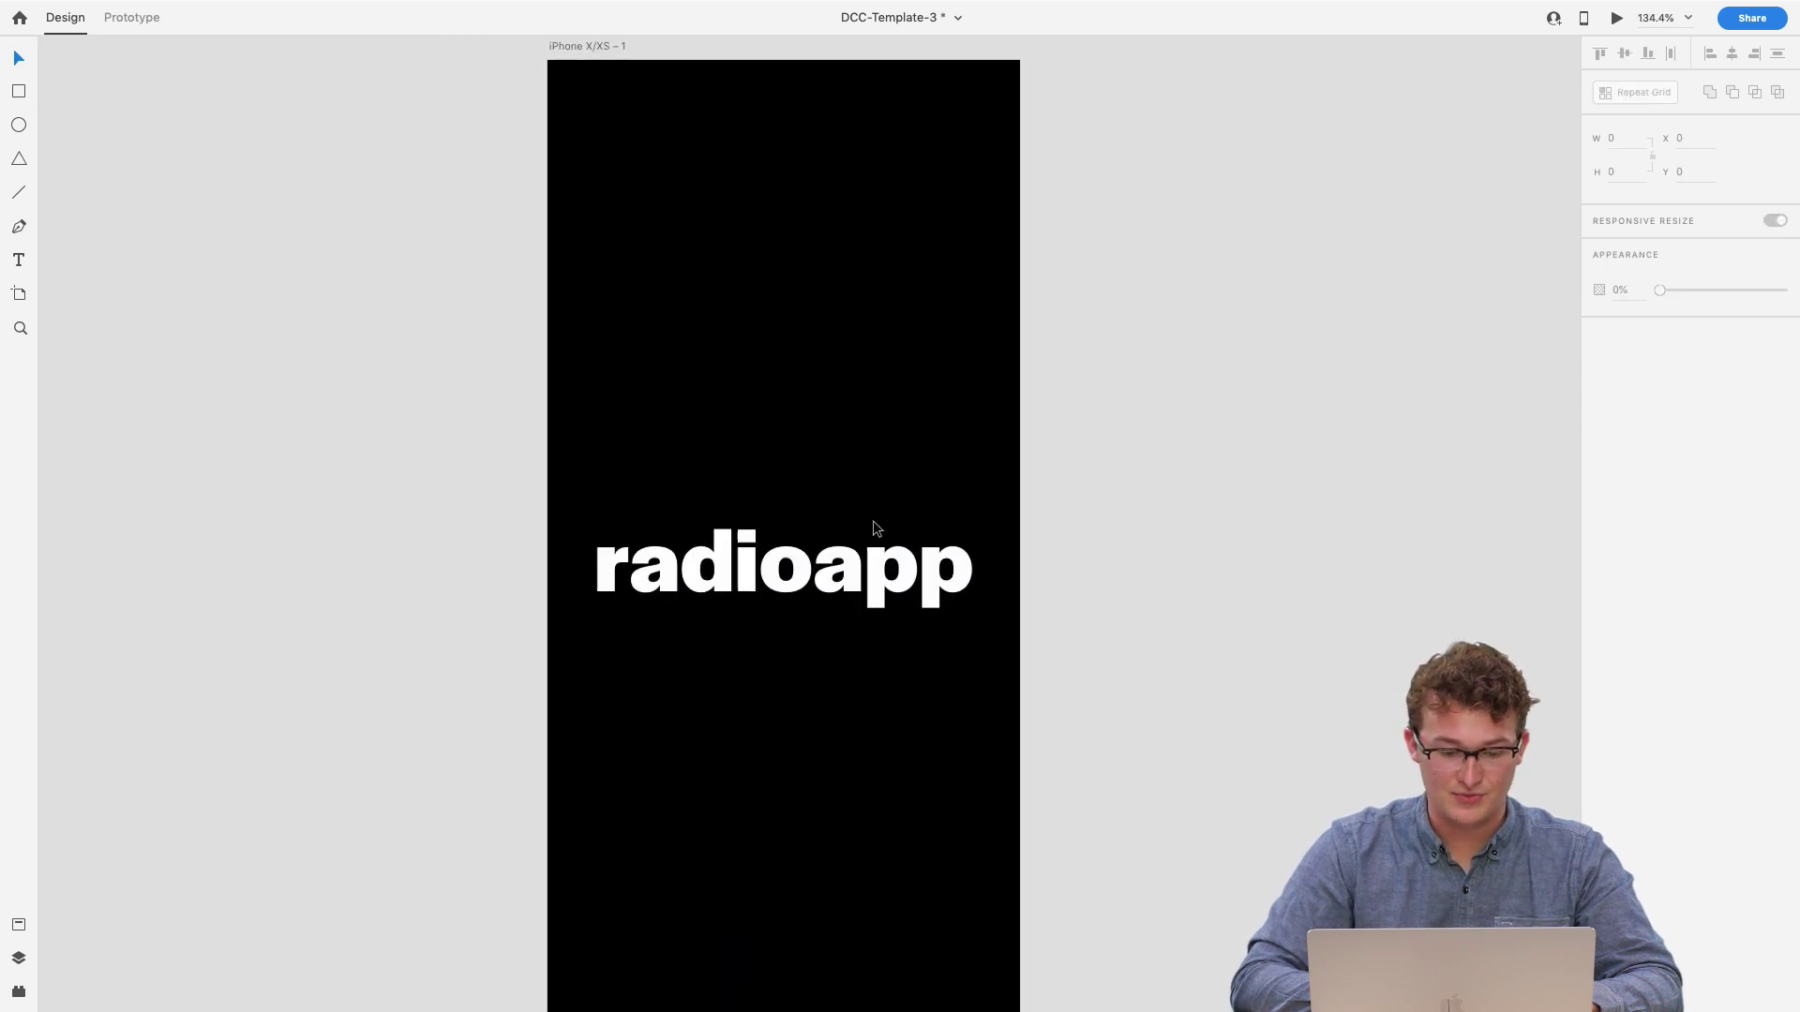
click(875, 529)
click(1780, 377)
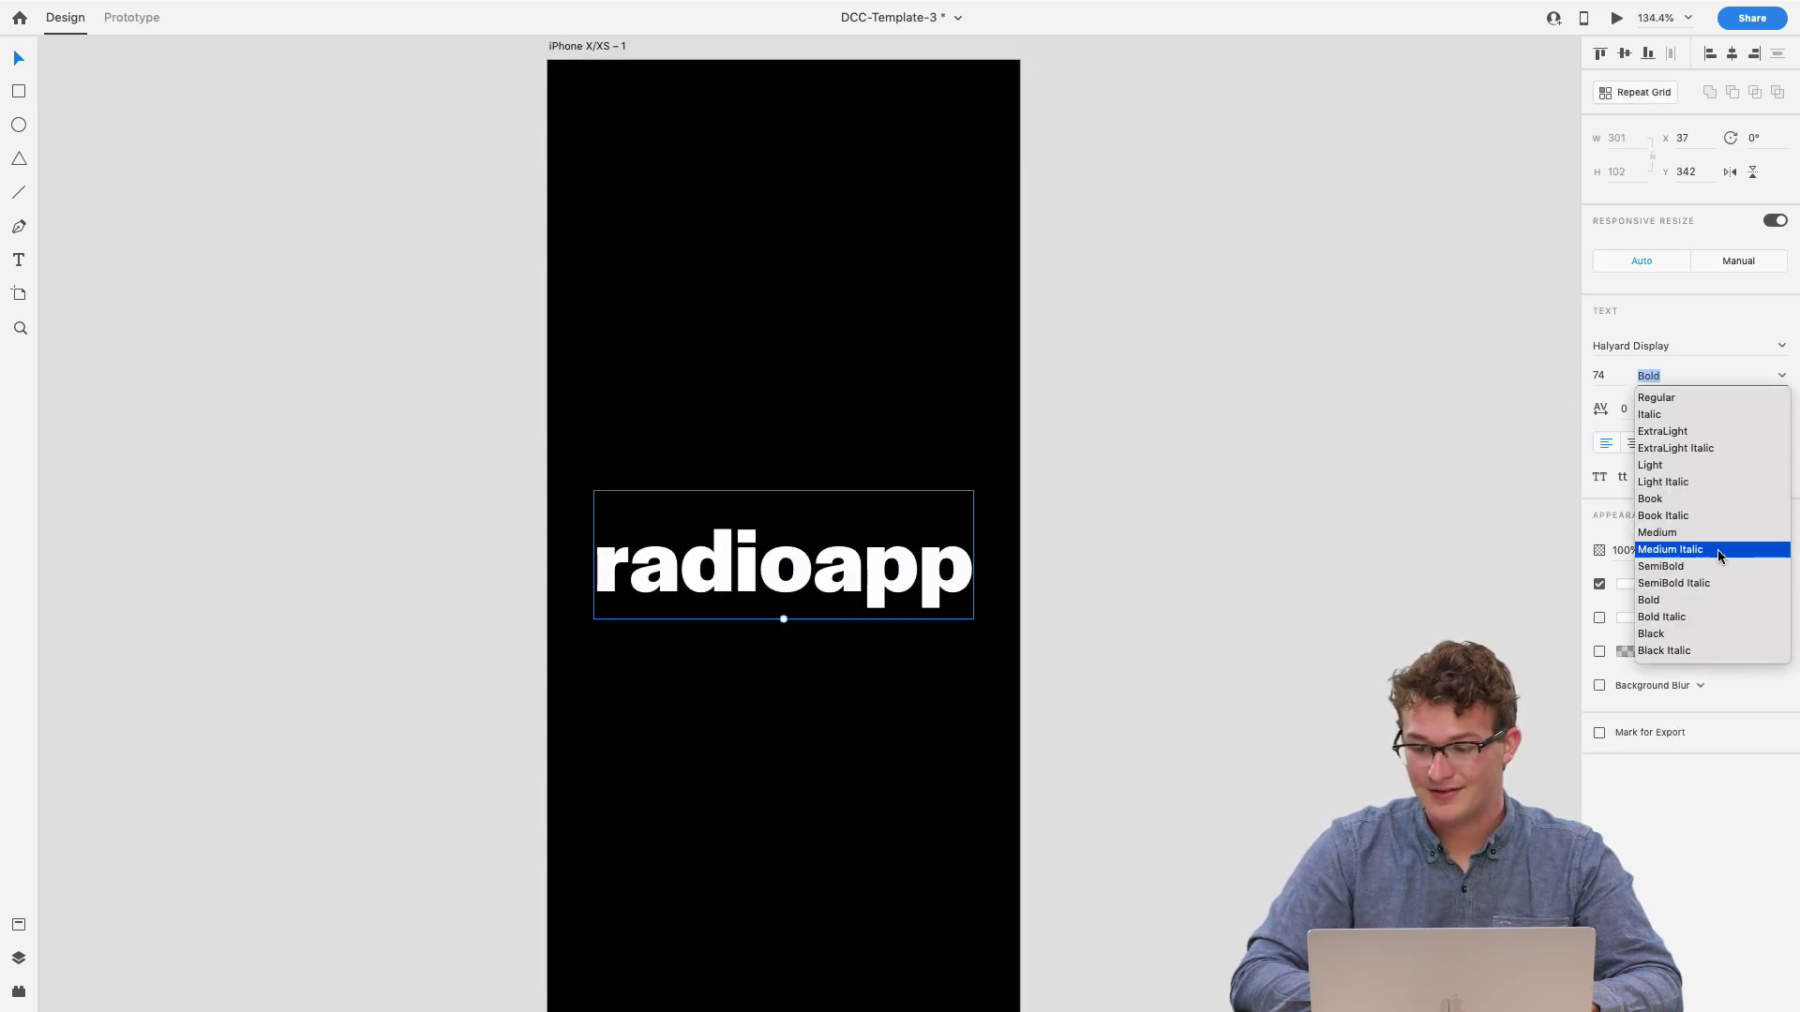
click(1694, 635)
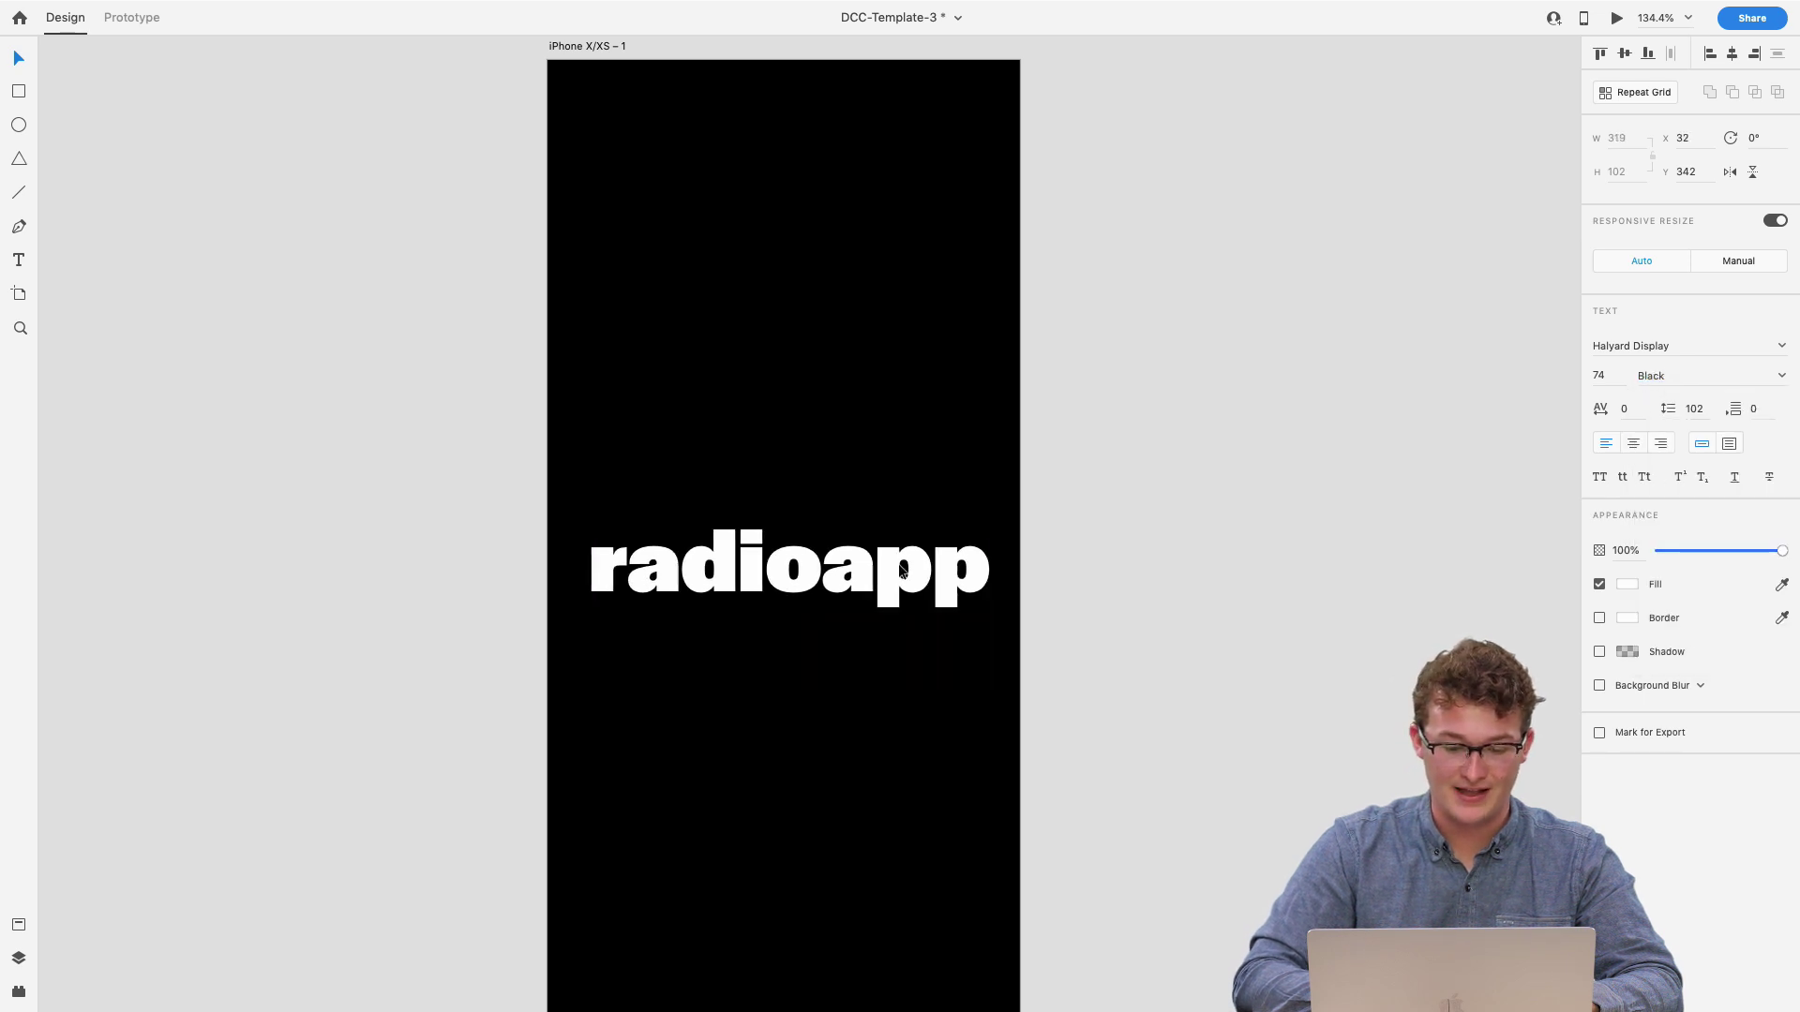
drag(900, 569, 895, 569)
scroll(897, 565, down, 5)
scroll(897, 564, up, 4)
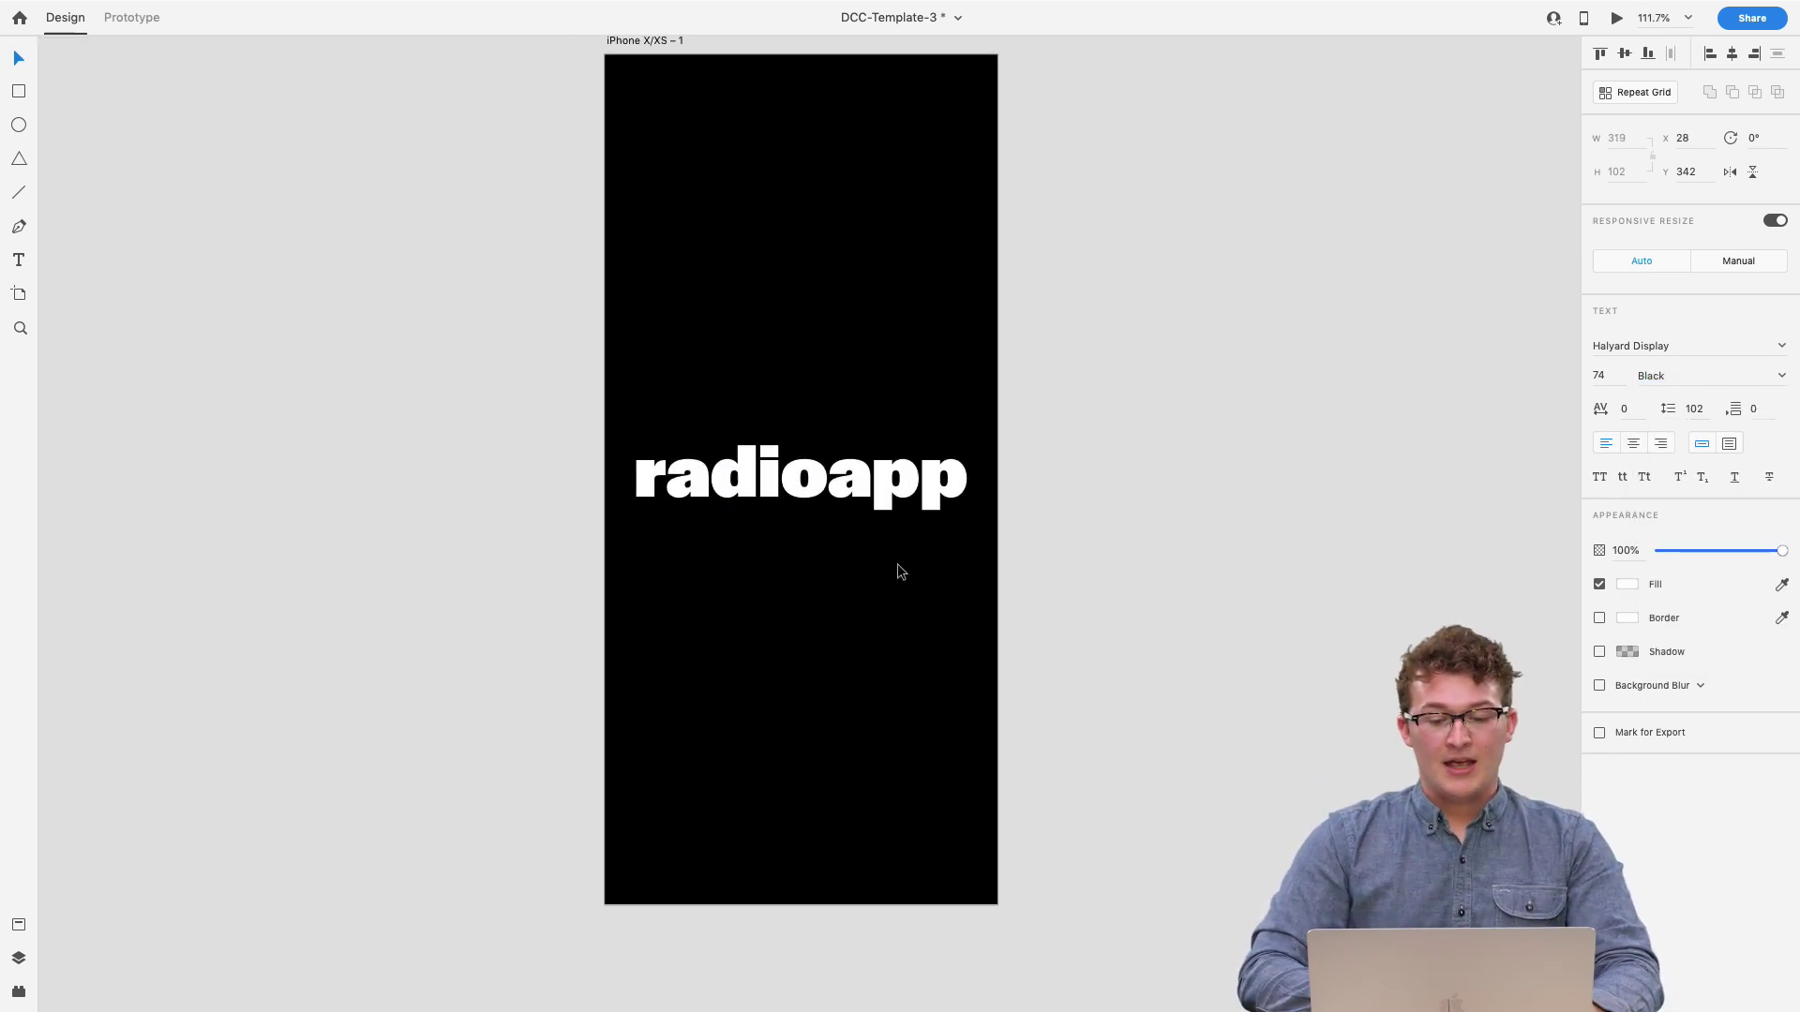
scroll(898, 571, up, 1)
scroll(898, 571, right, 1)
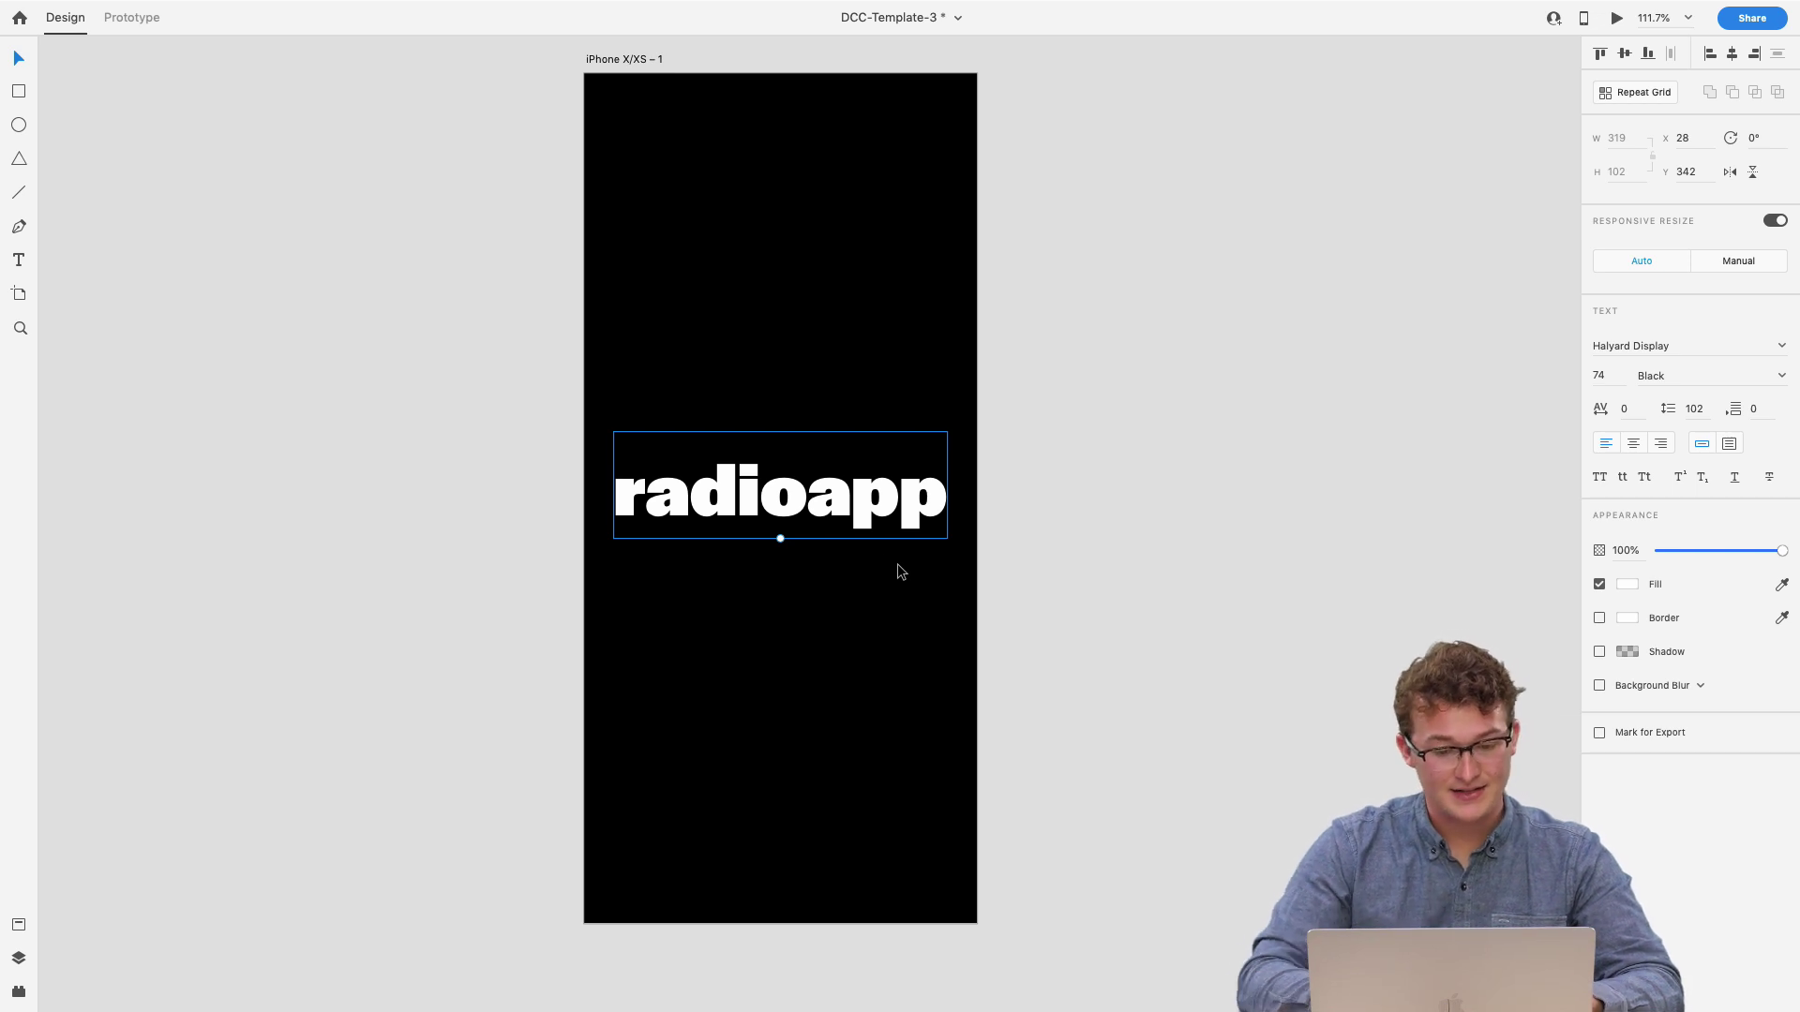
- Convert the "radioapp" text into an editable vector path
right_click(784, 500)
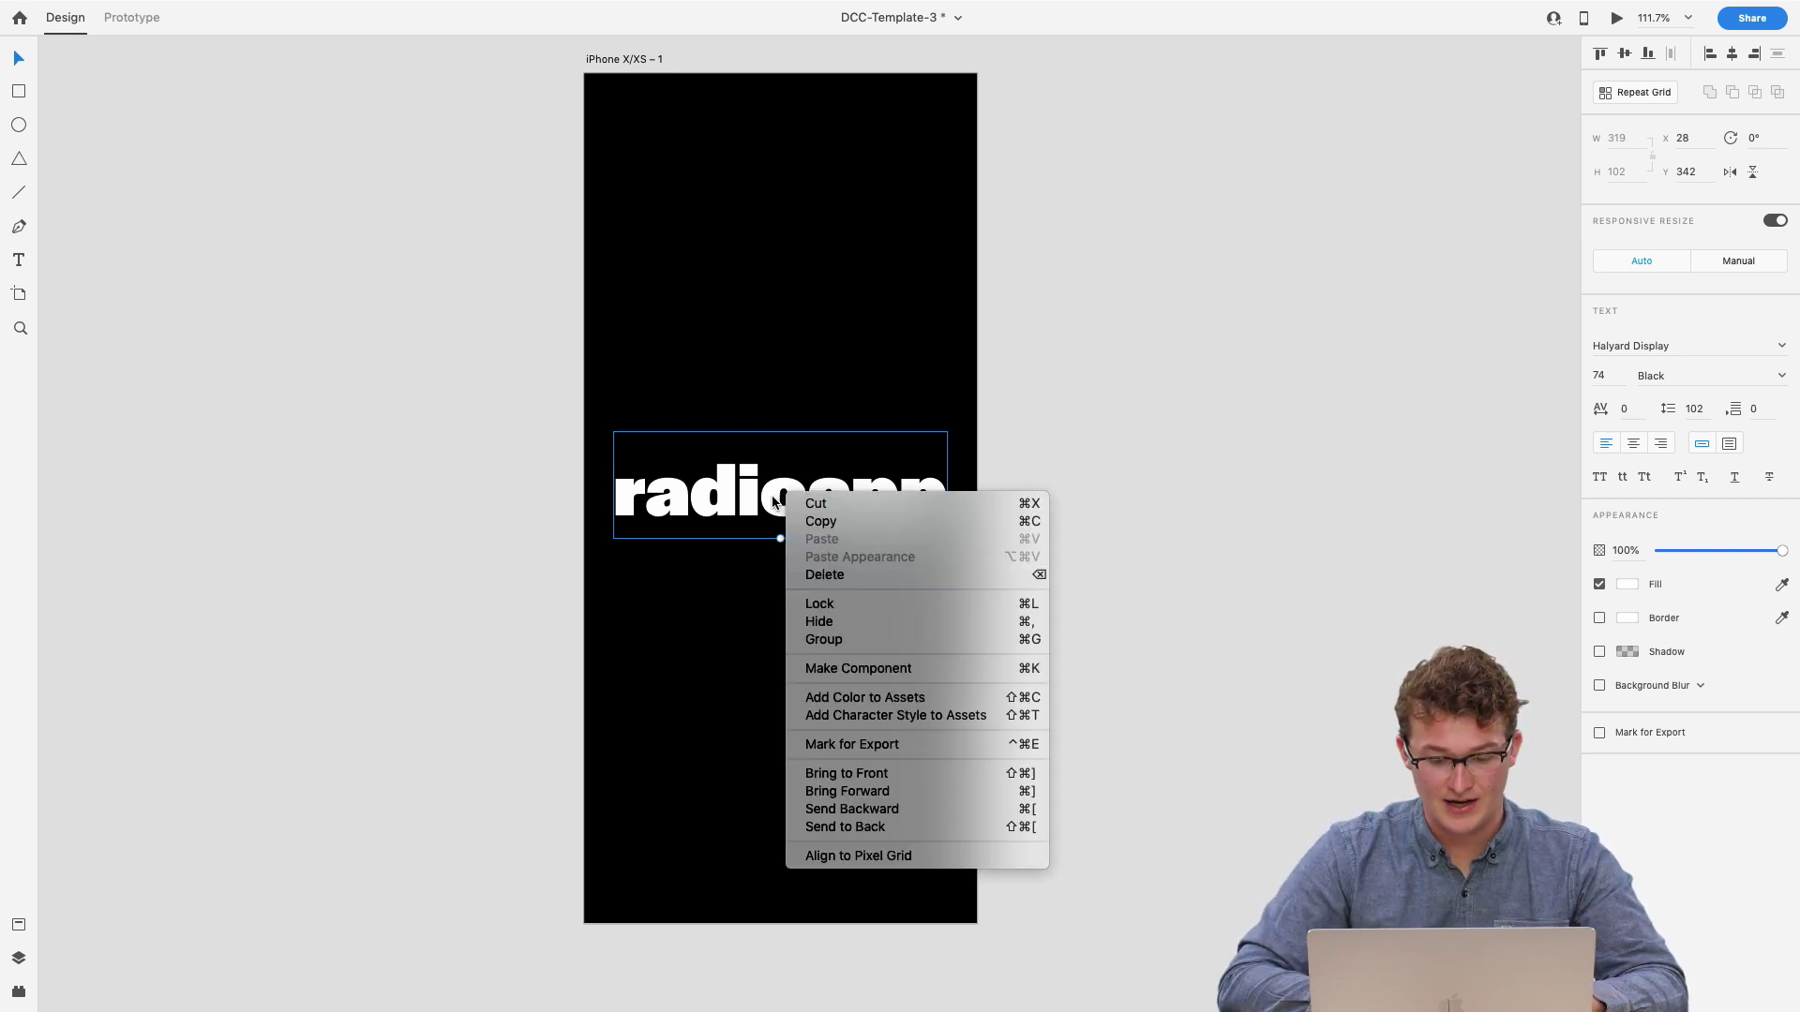
key(Escape)
mouse_move(462, 4)
click(179, 9)
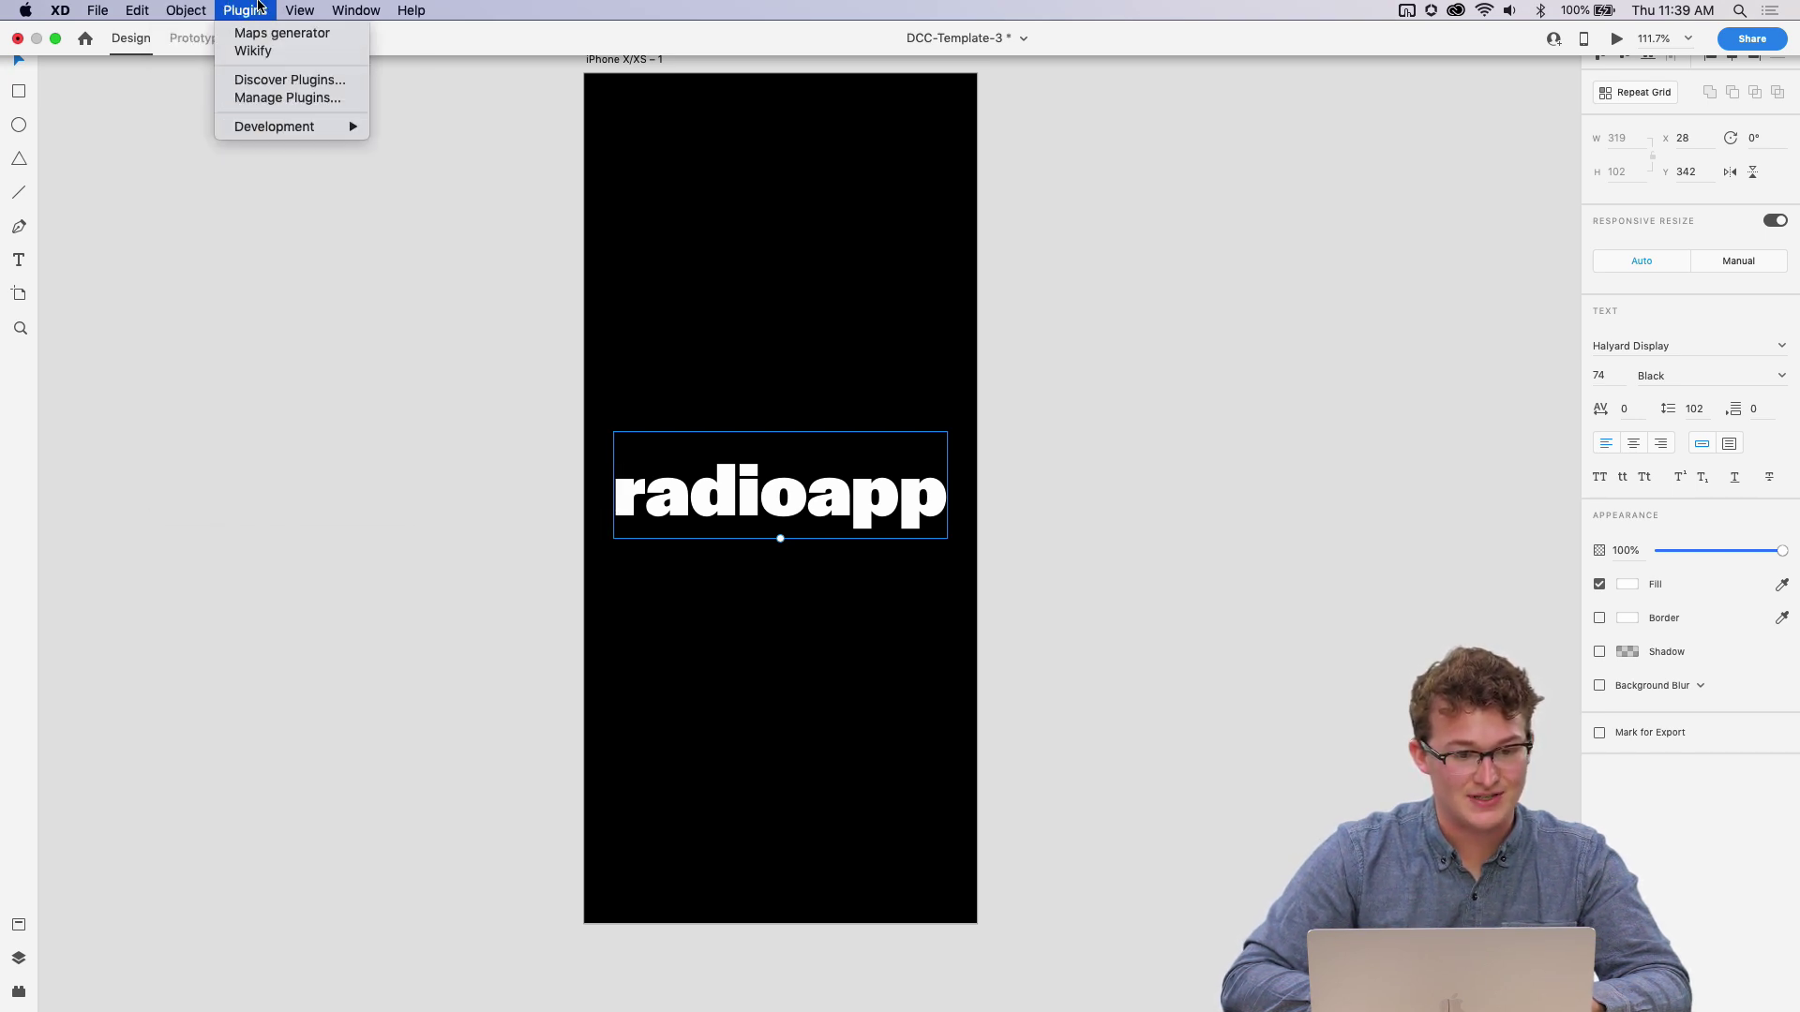
mouse_move(306, 8)
click(312, 393)
key(ctrl+super+f)
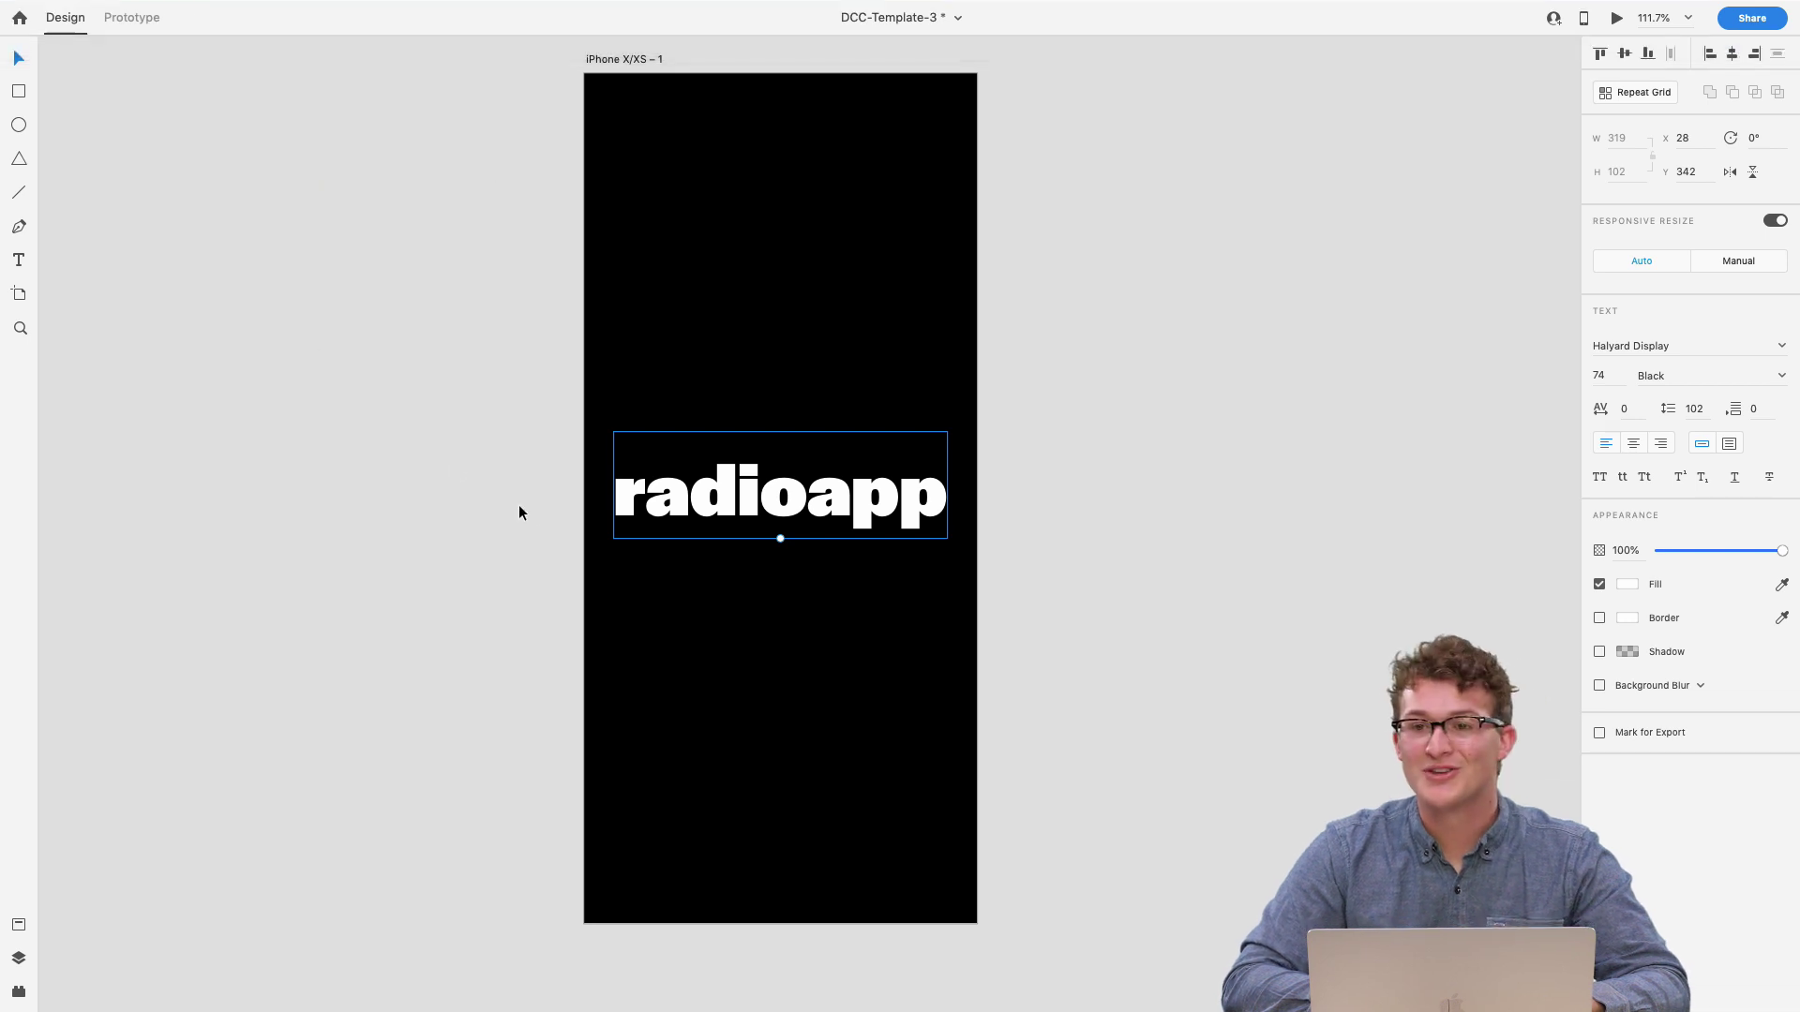
key(super+8)
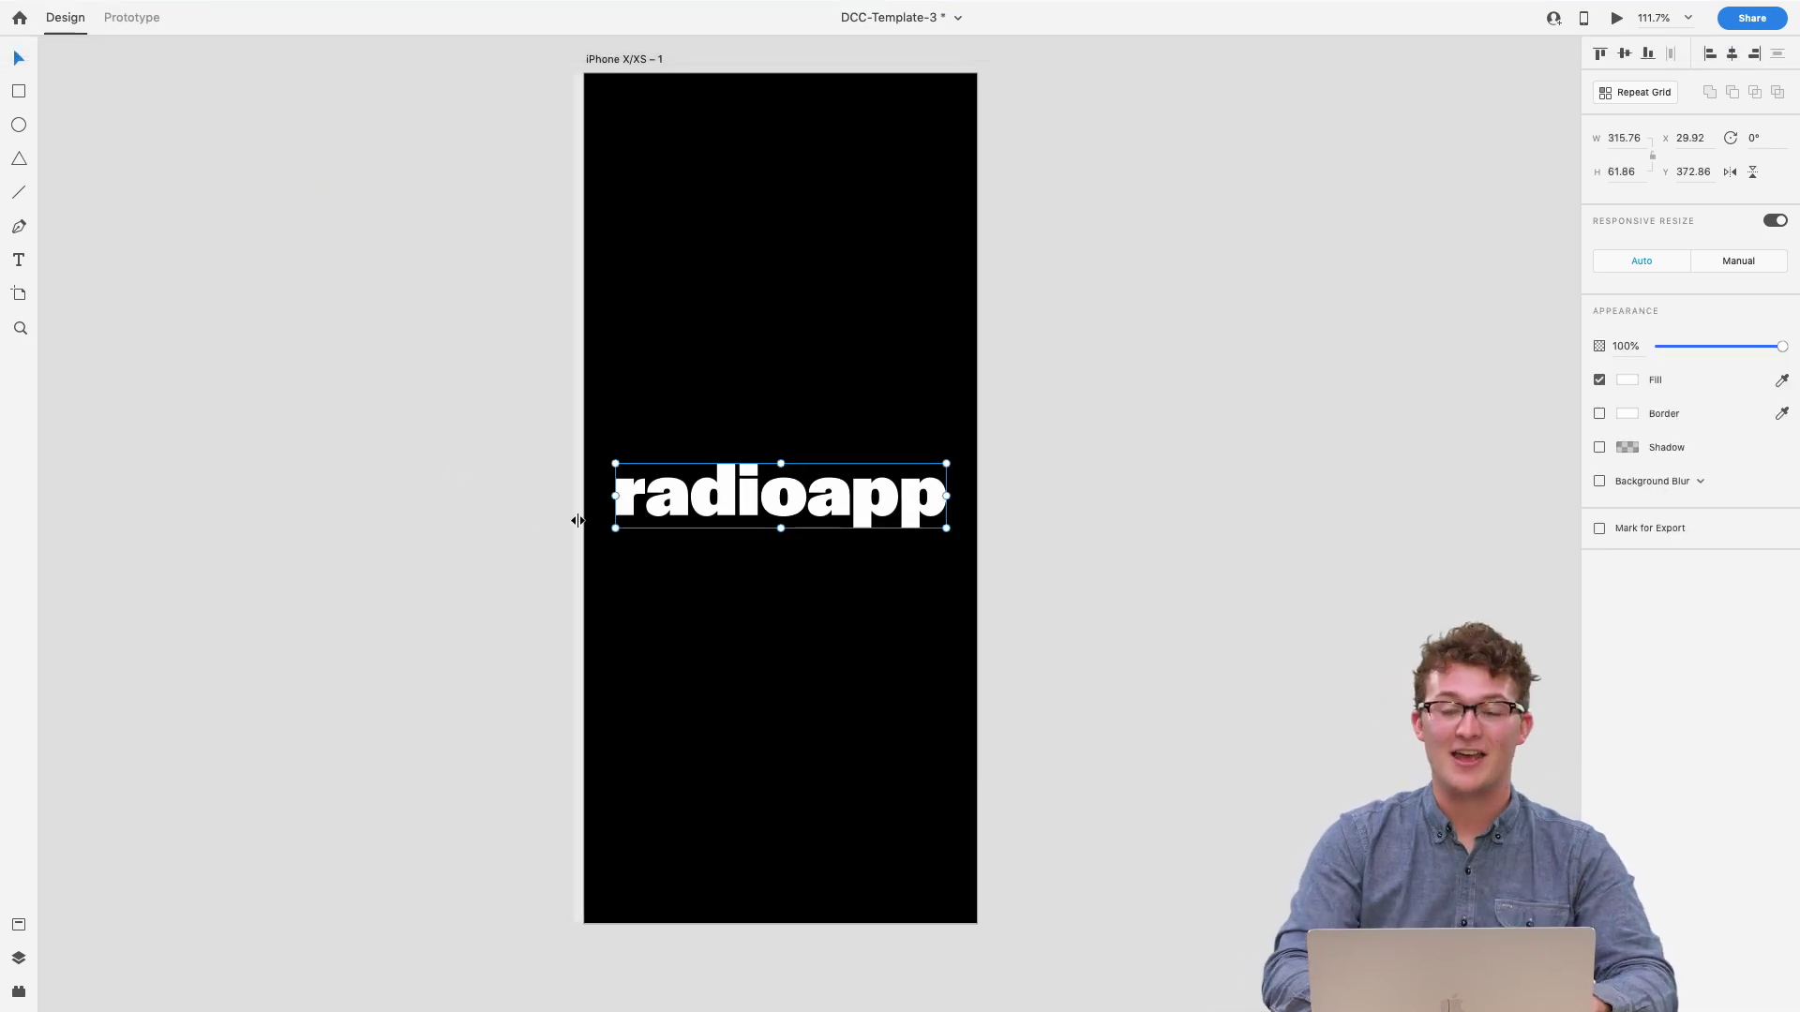
- Examine the converted "radioapp" lettering and its editable anchor points up close
scroll(718, 543, up, 5)
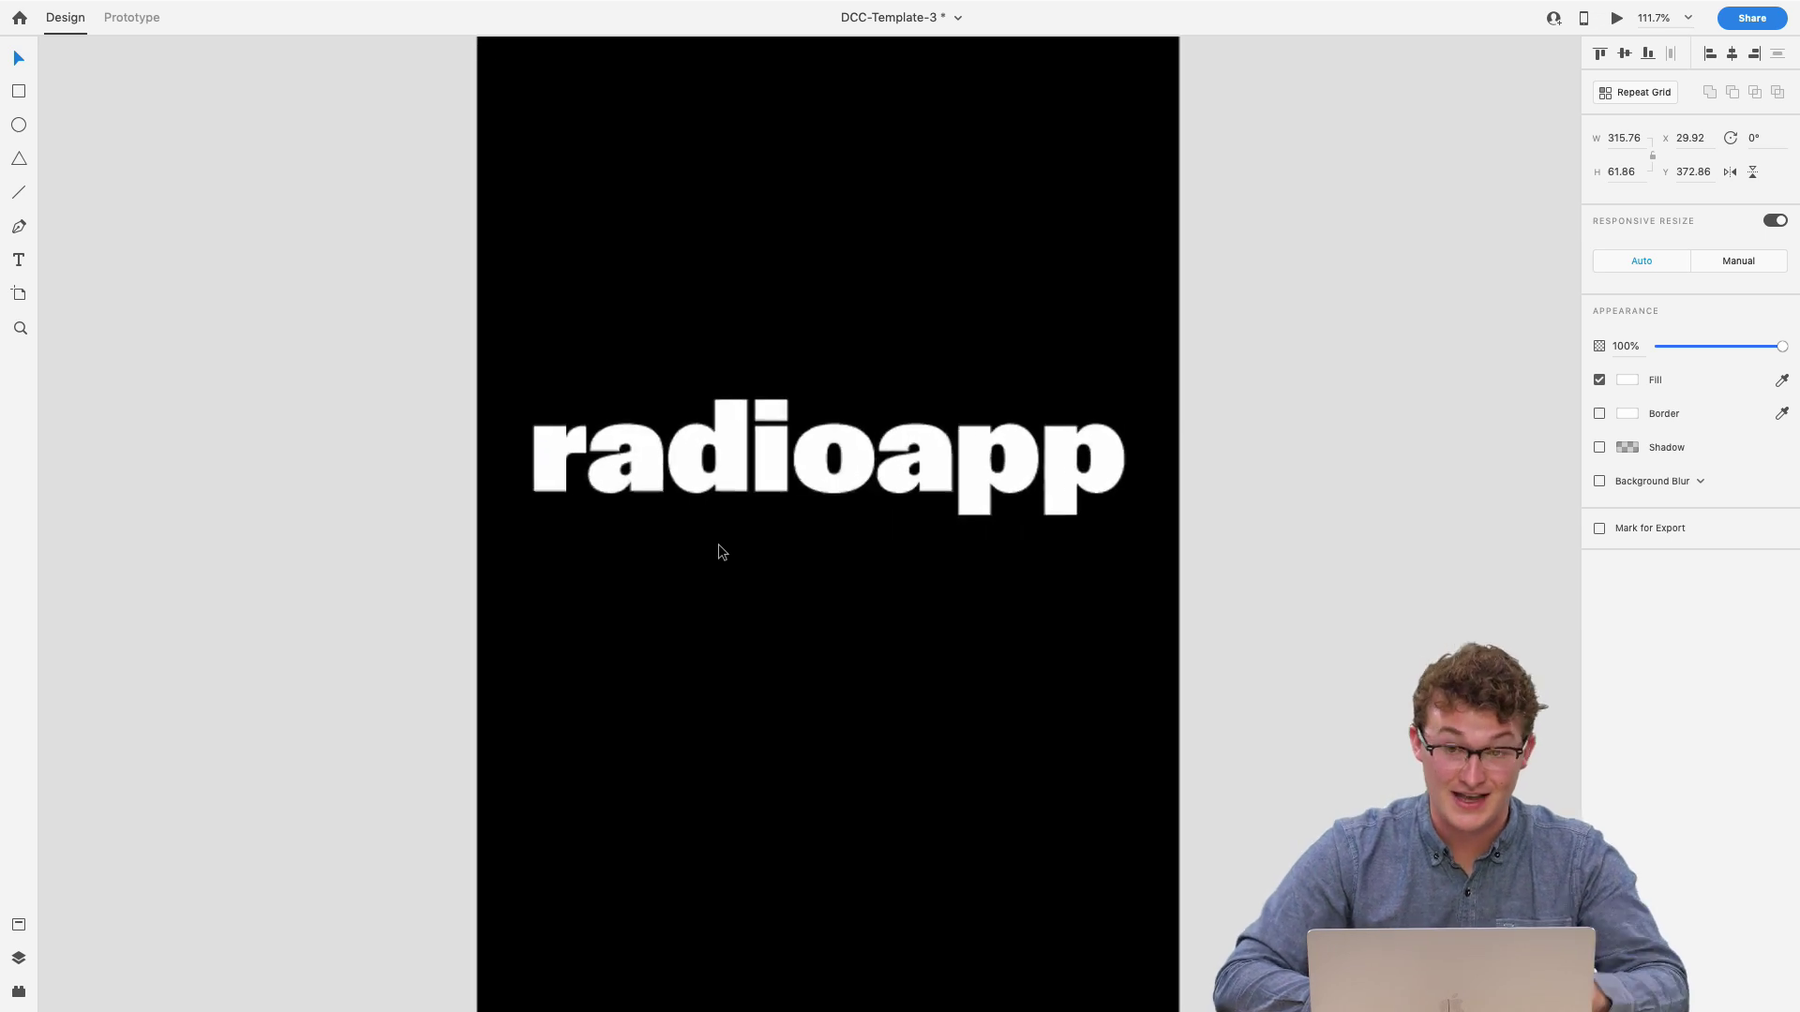
scroll(688, 562, up, 4)
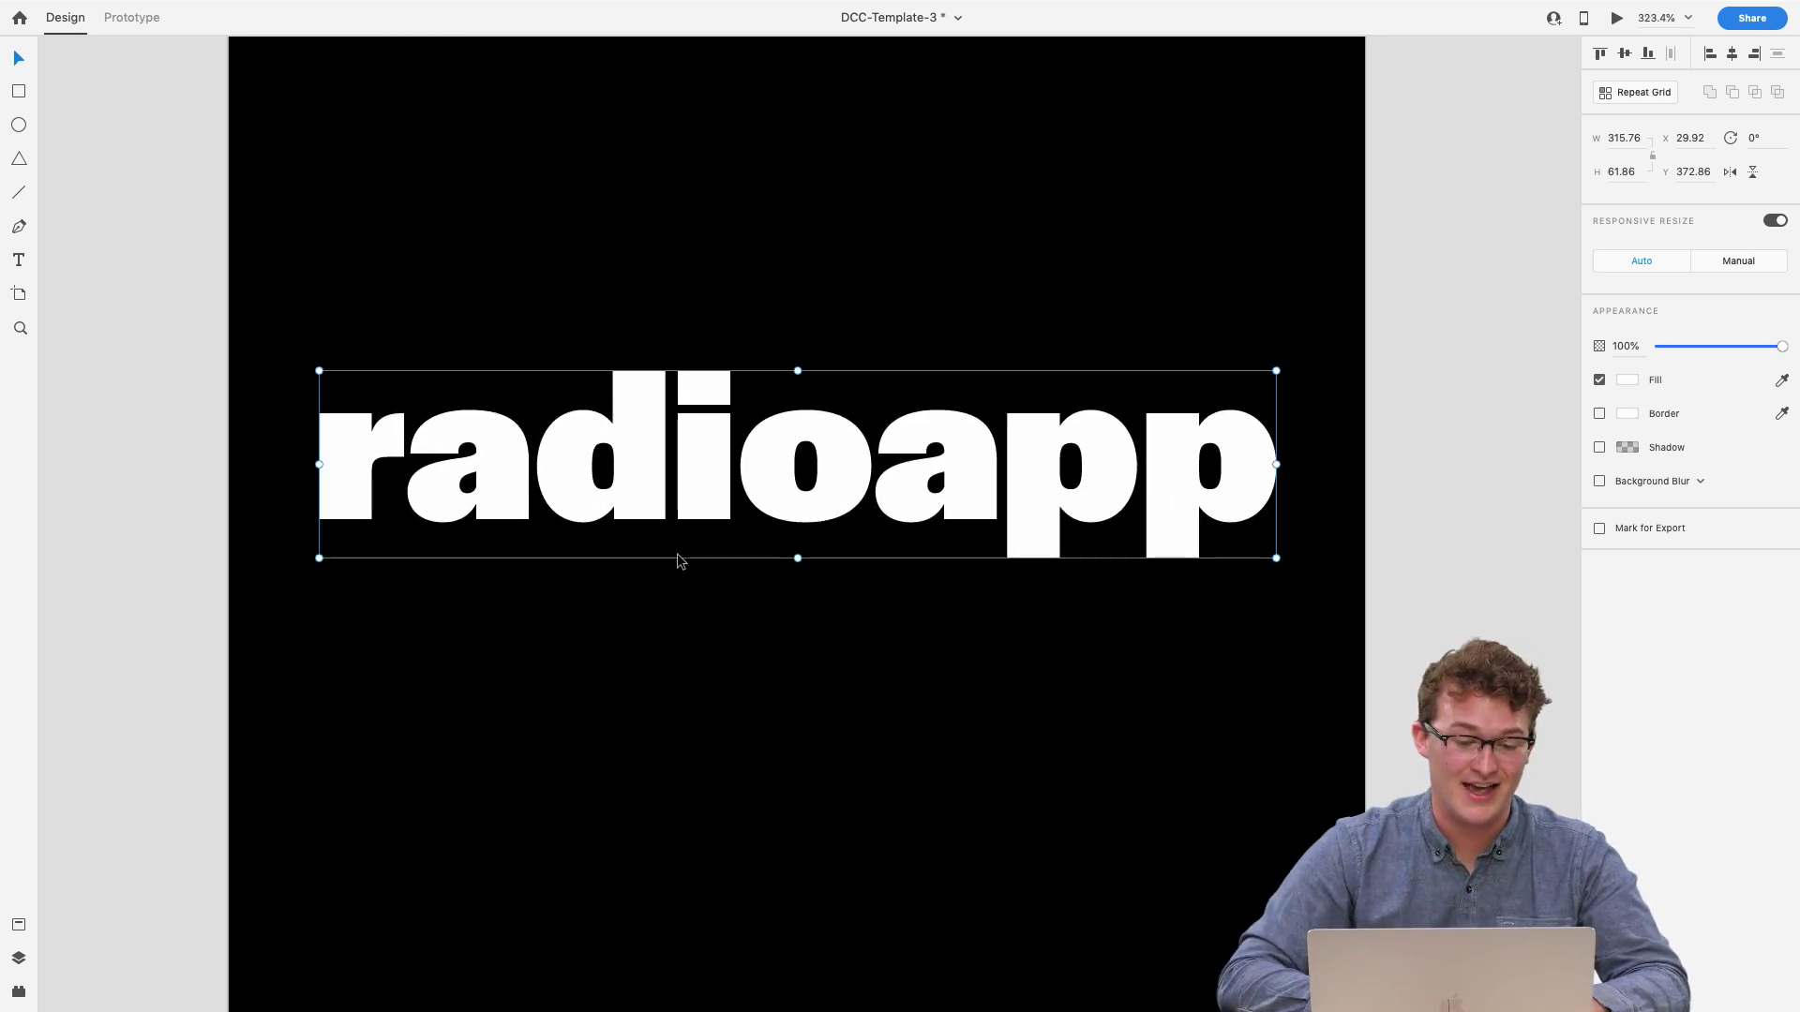
double_click(492, 507)
key(Escape)
key(Escape)
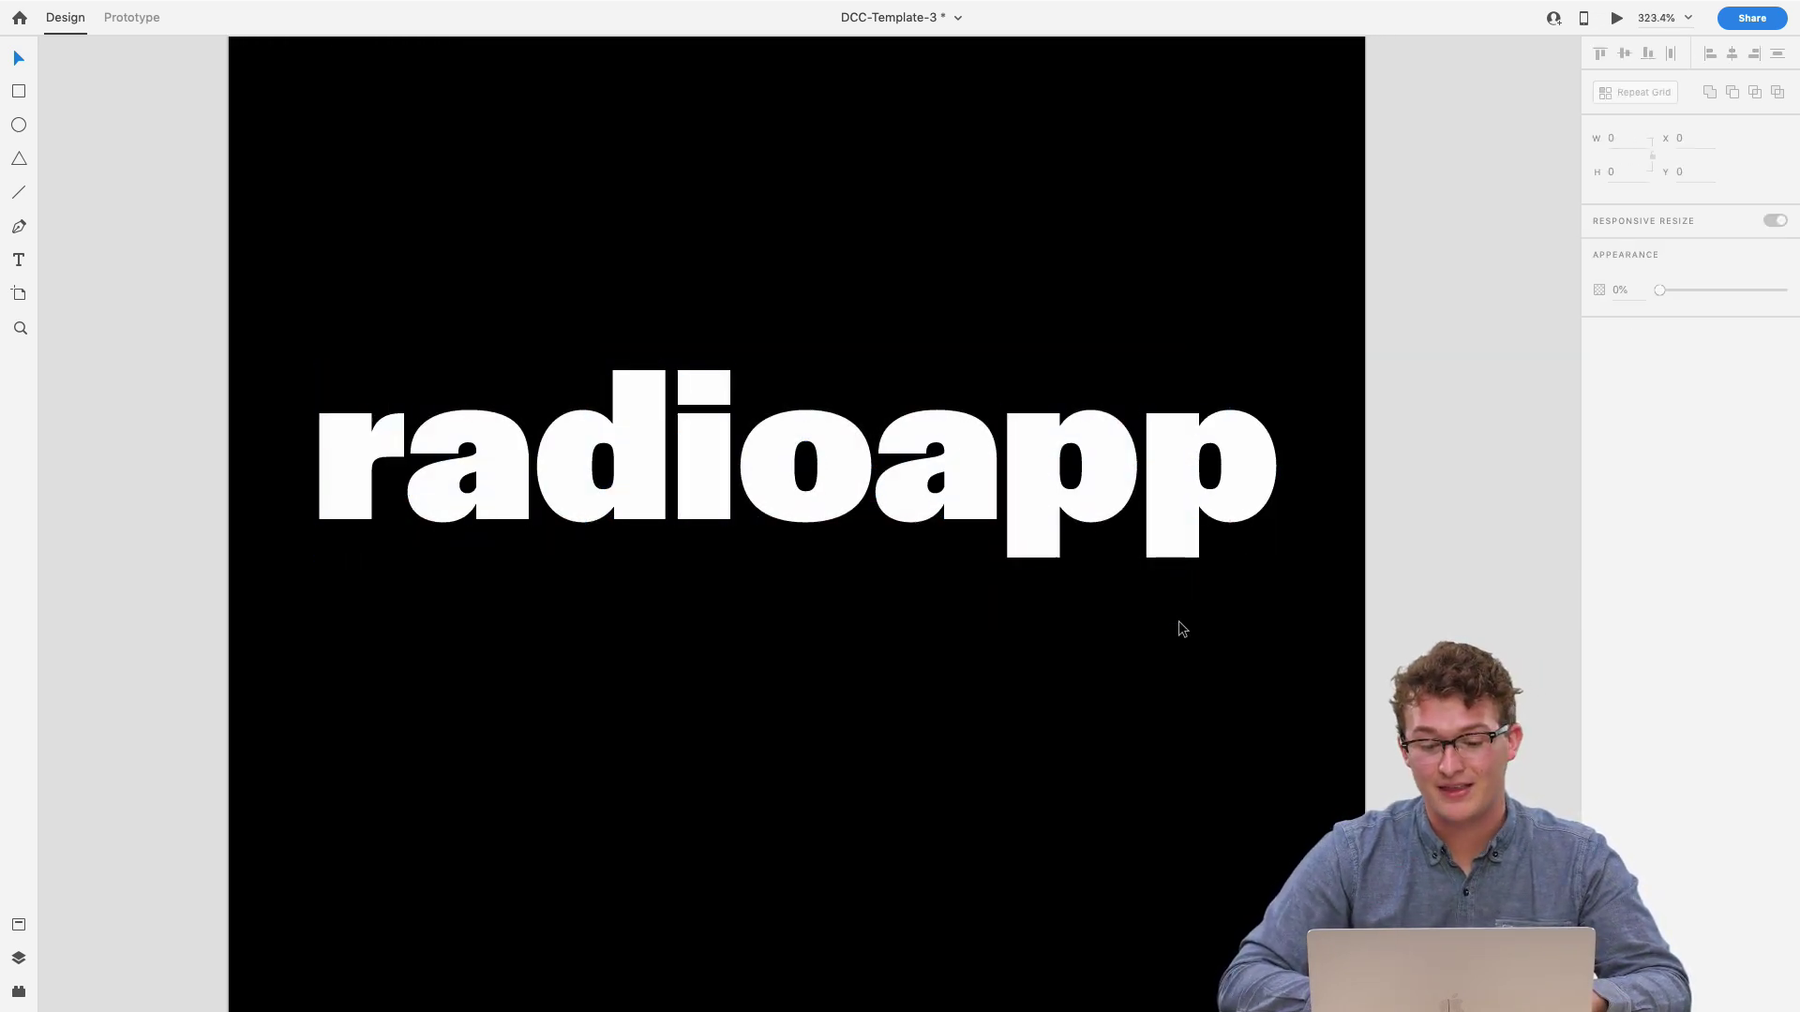
scroll(1178, 620, down, 4)
click(1027, 557)
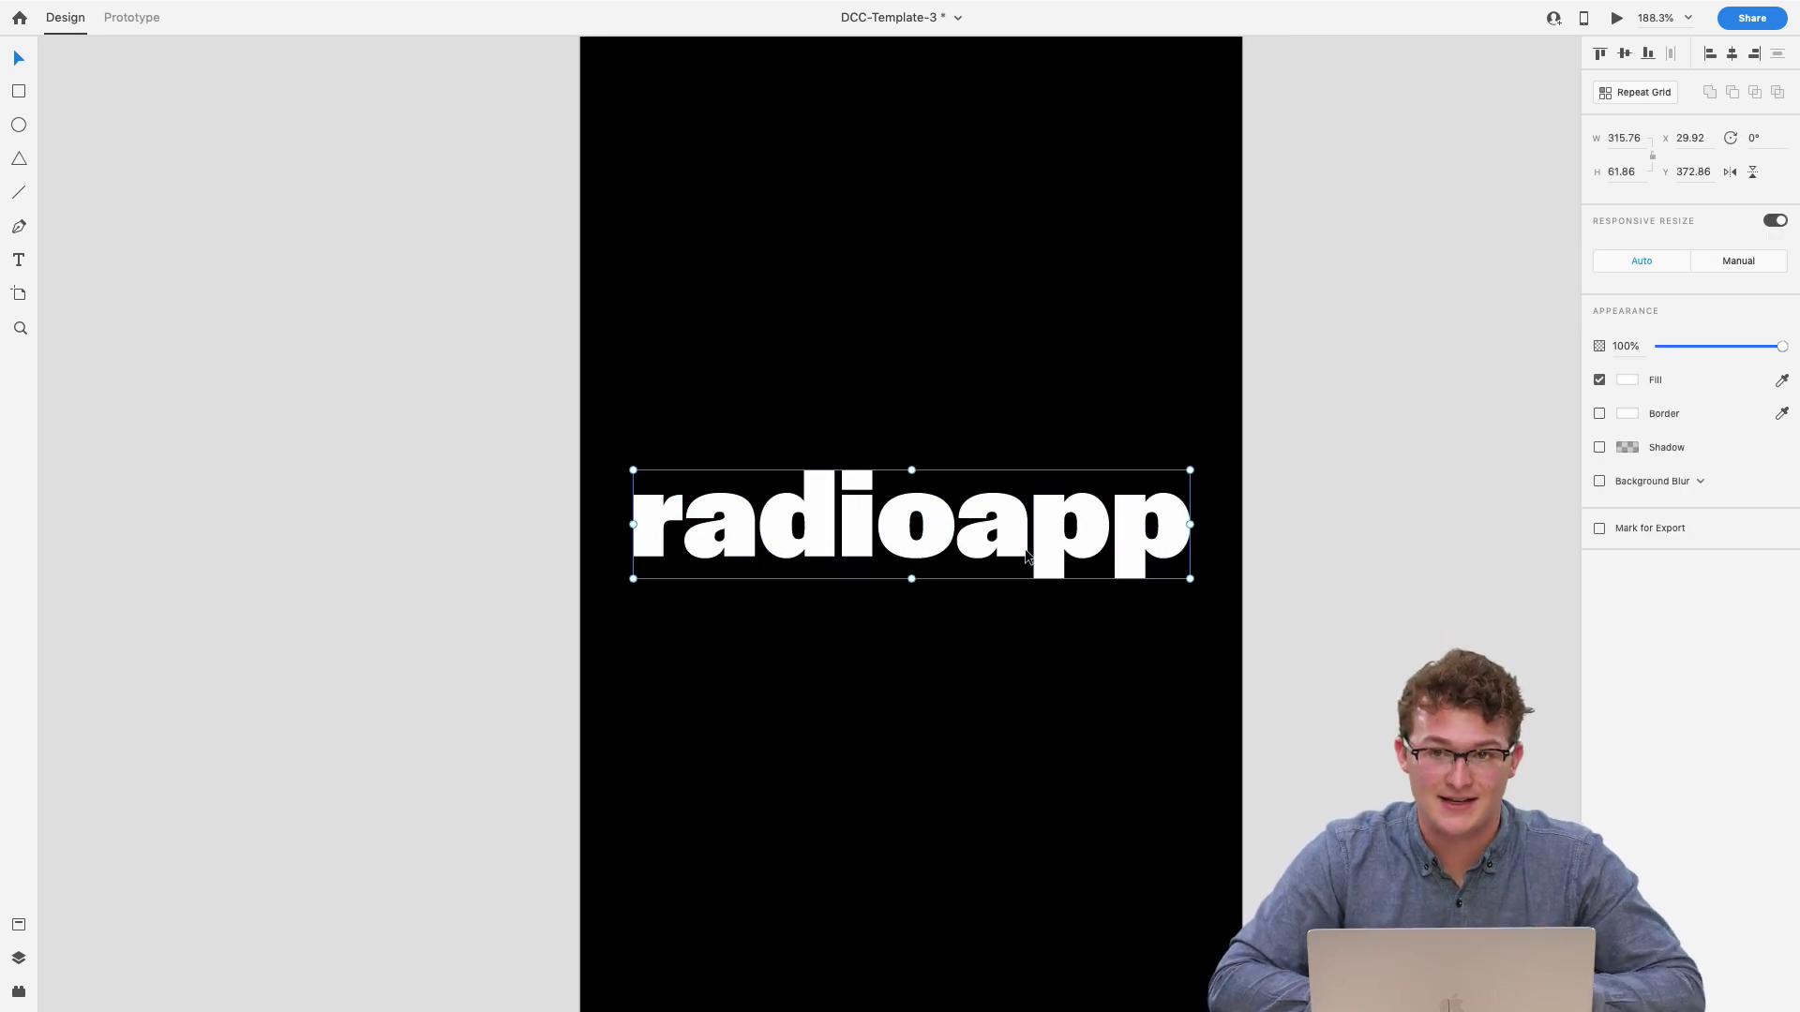
scroll(1027, 557, down, 3)
key(Escape)
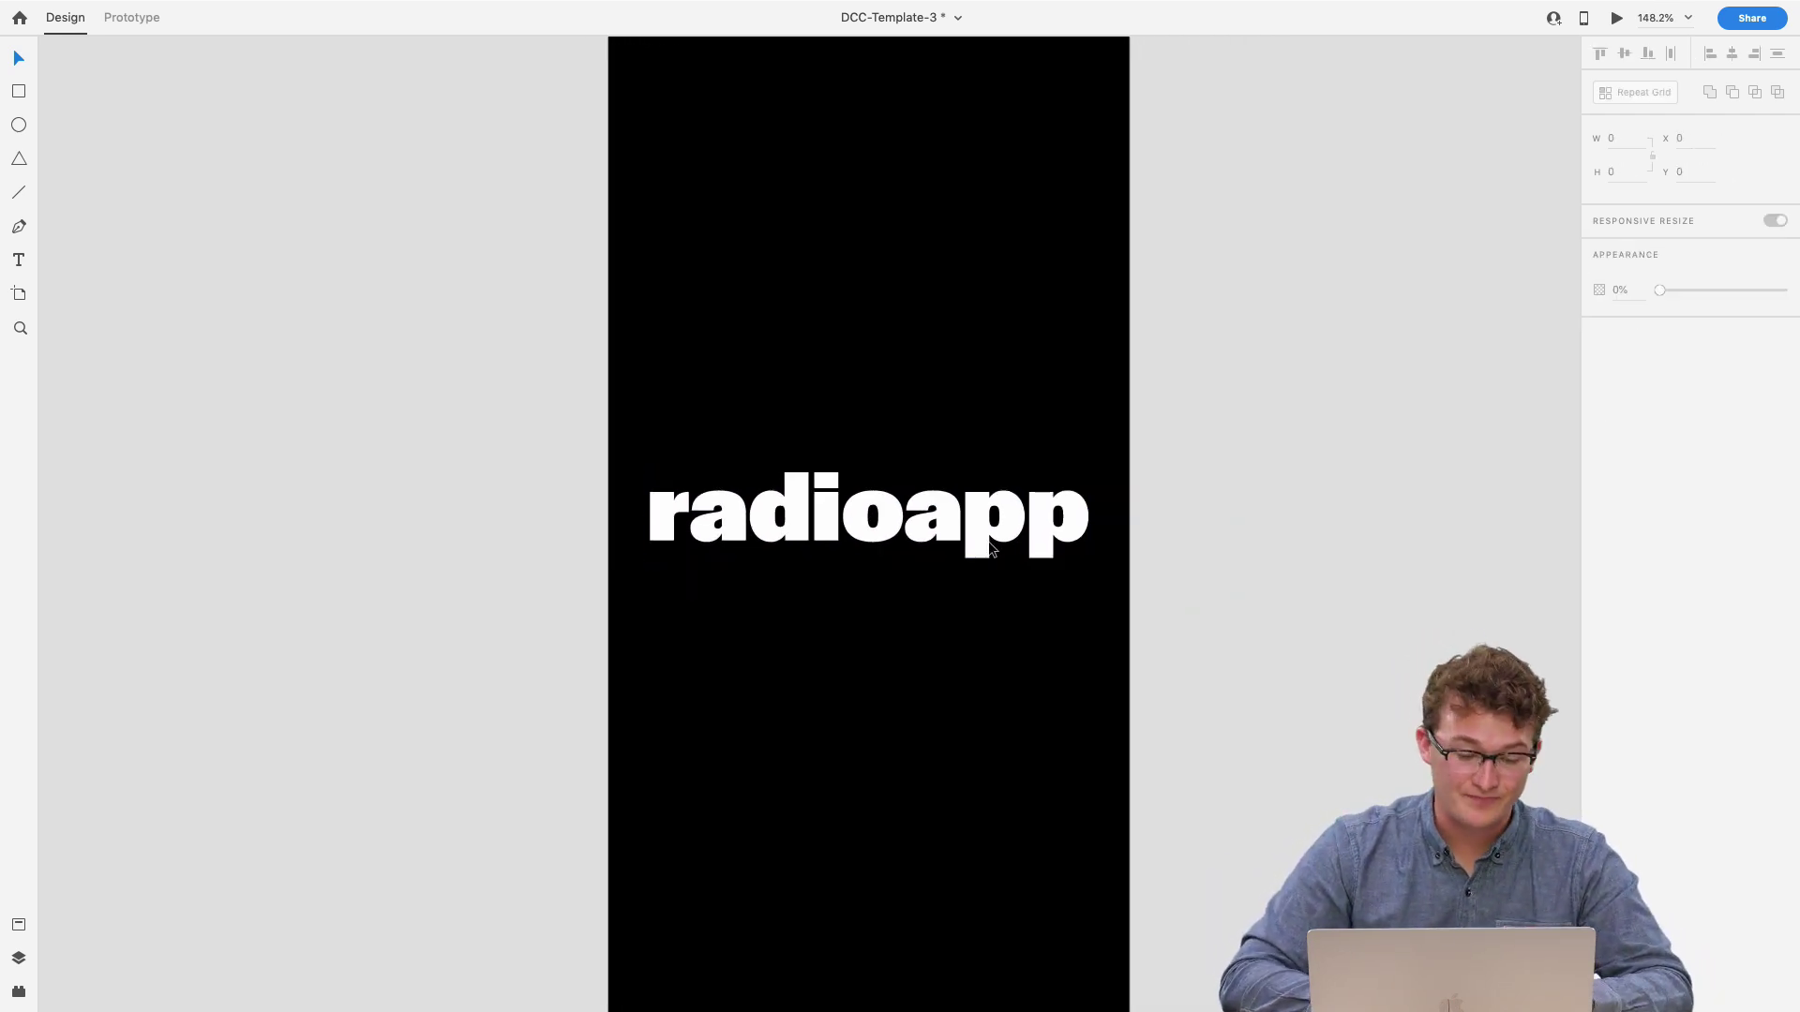
- Duplicate the iPhone X/XS – 1 artboard together with its "radioapp" lettering
scroll(906, 536, down, 3)
scroll(745, 208, right, 1)
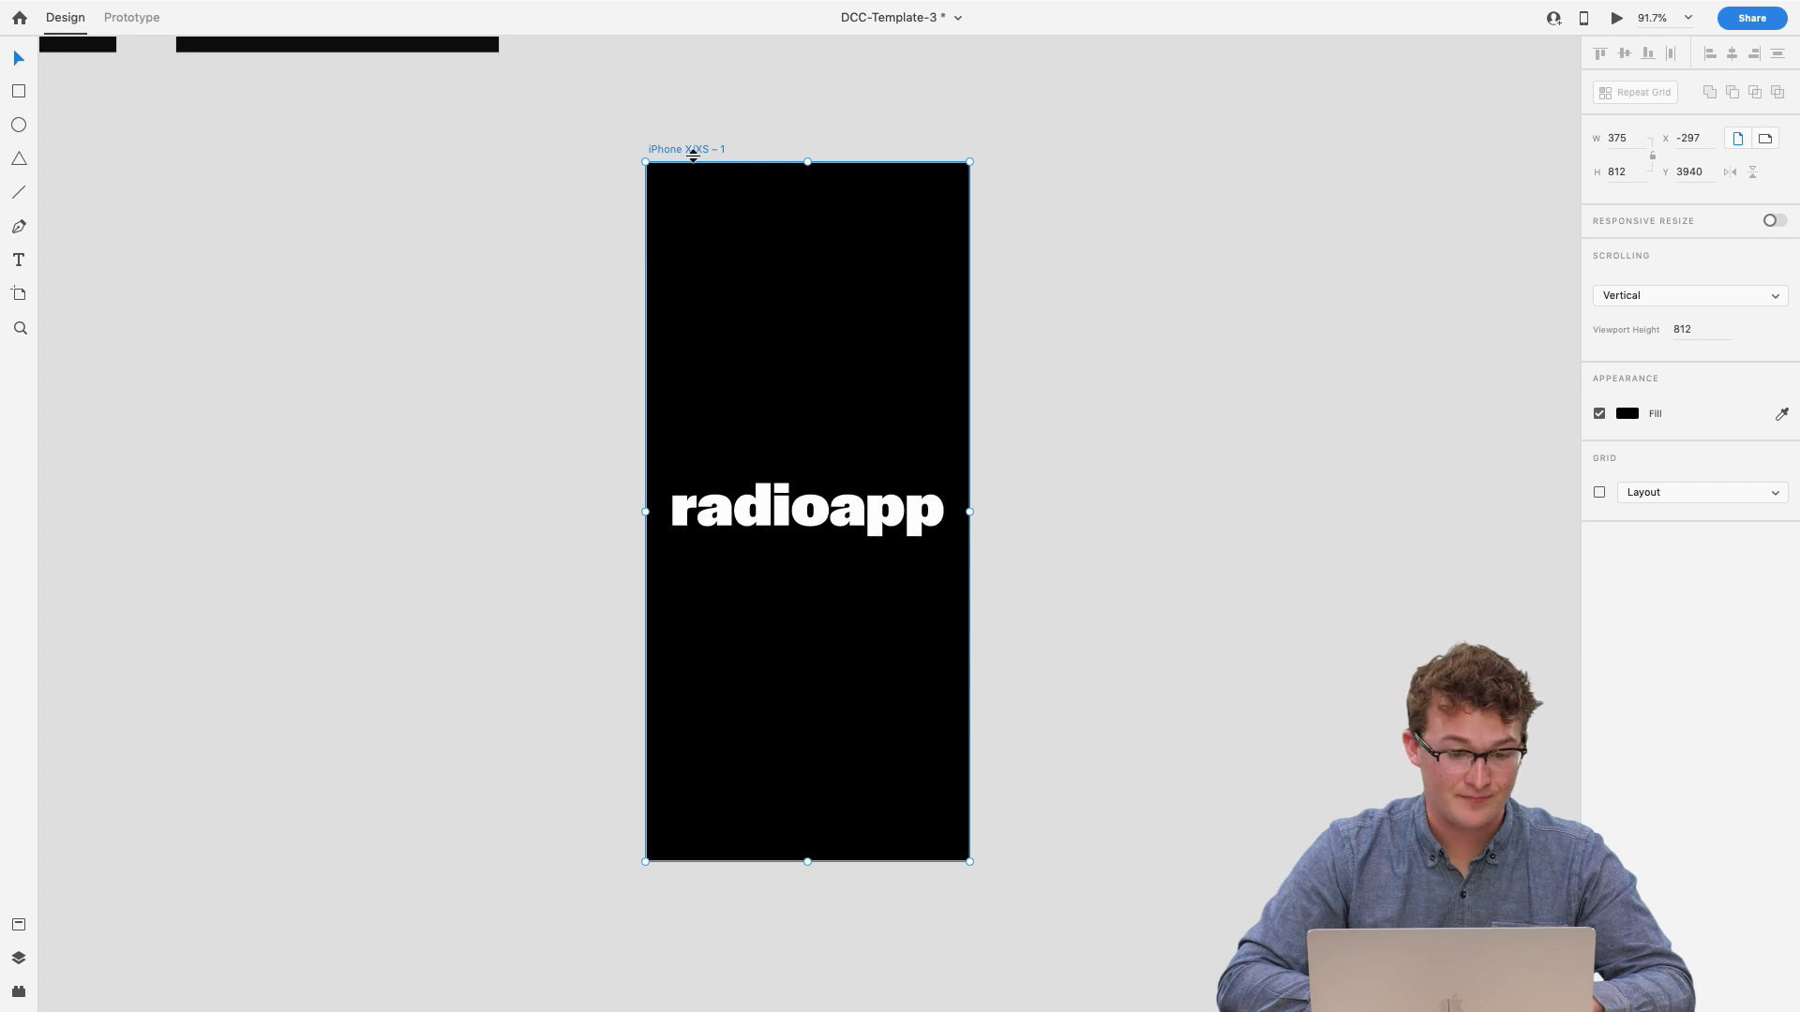
key(super+d)
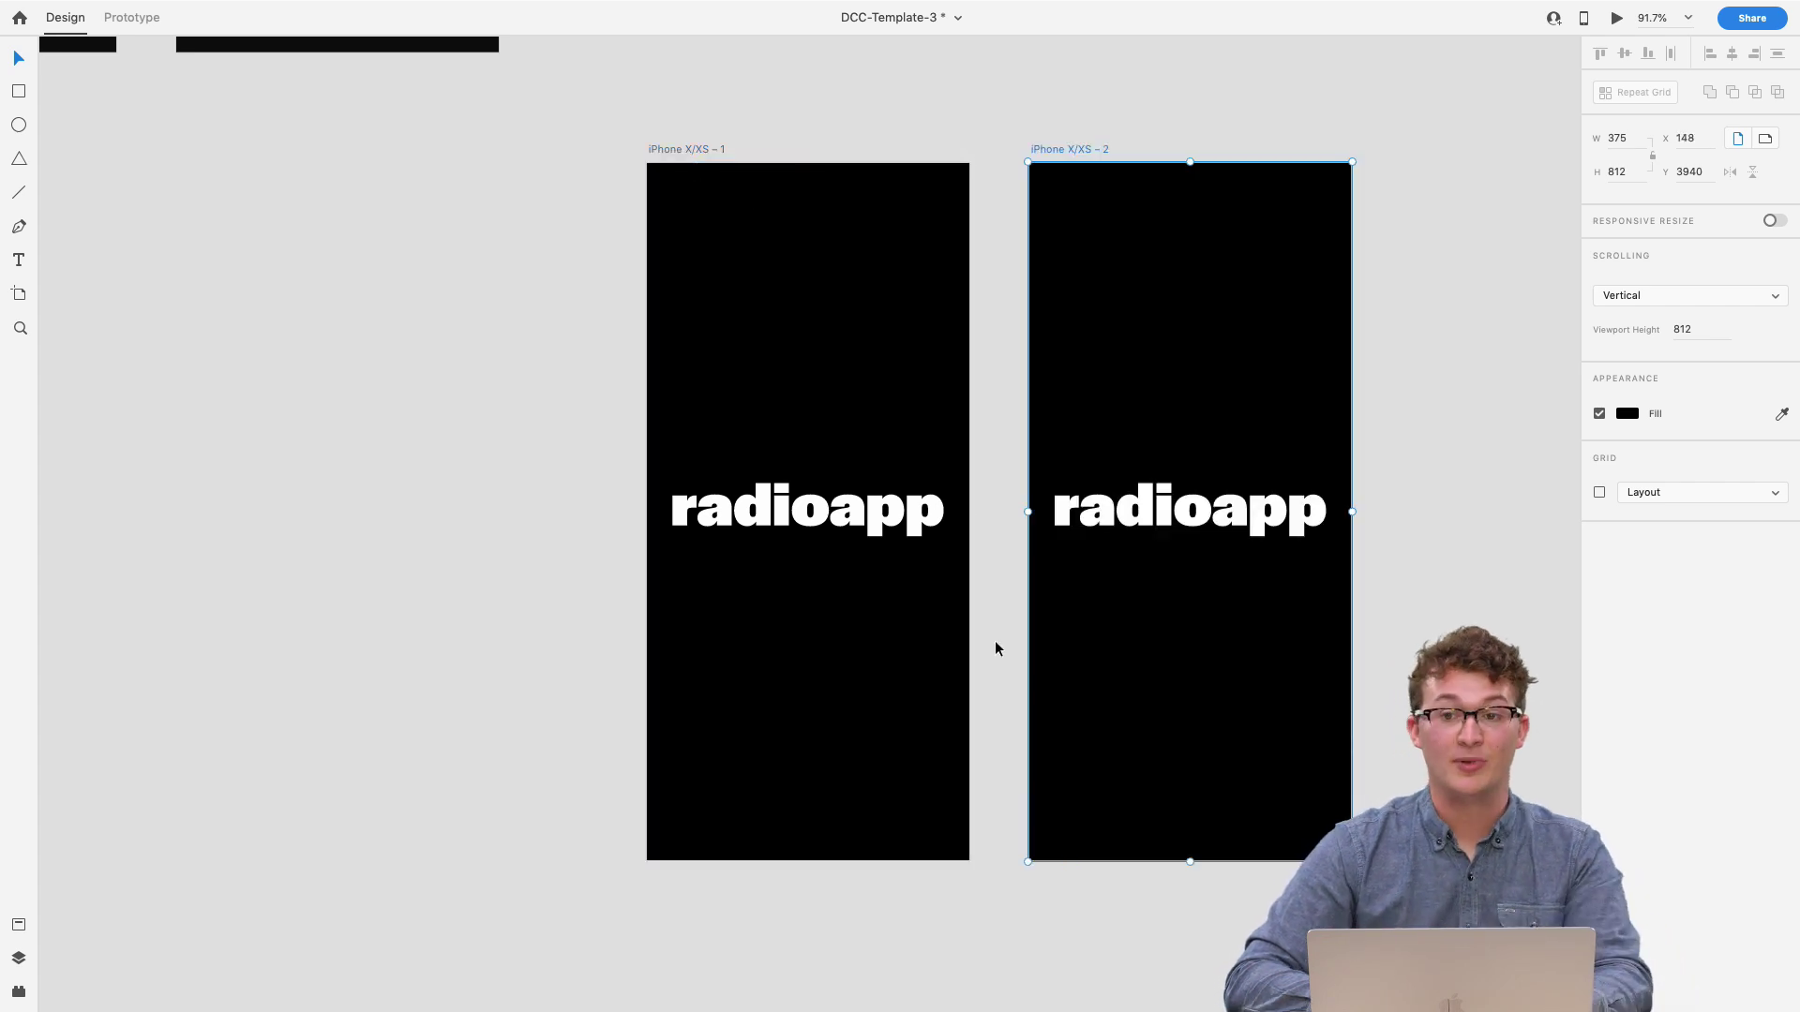
scroll(995, 643, right, 2)
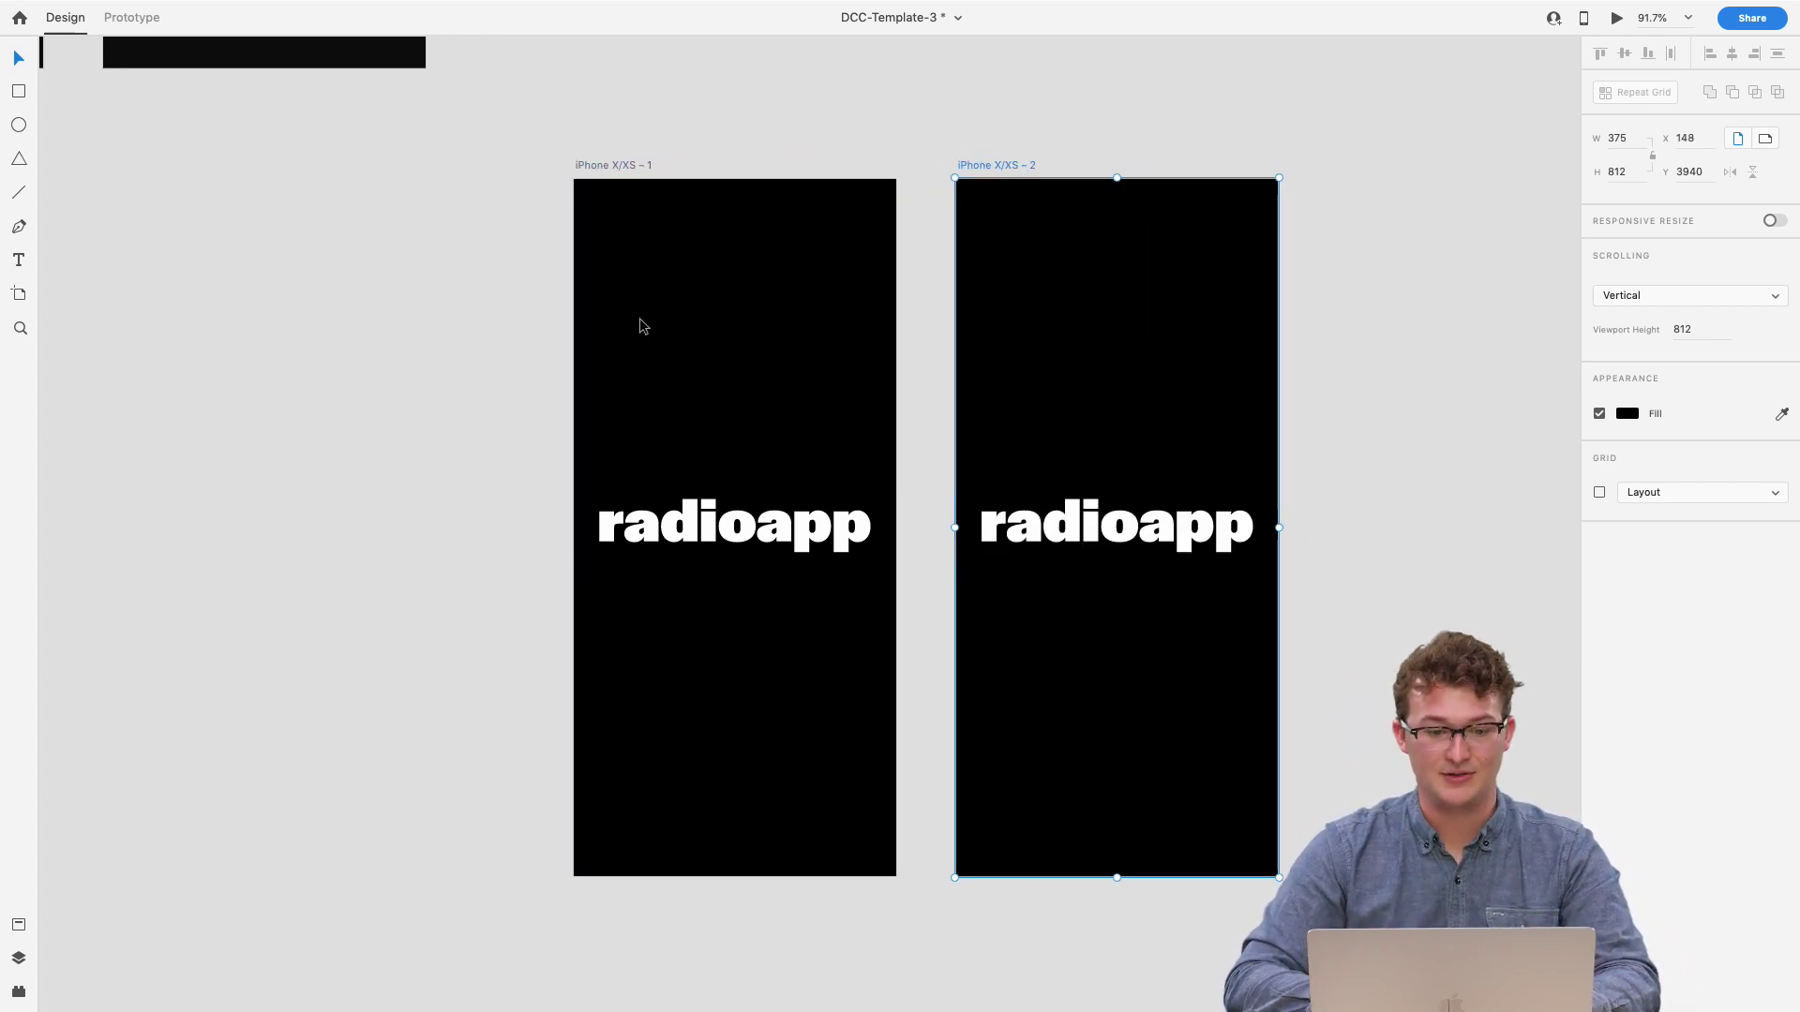
click(614, 167)
click(974, 167)
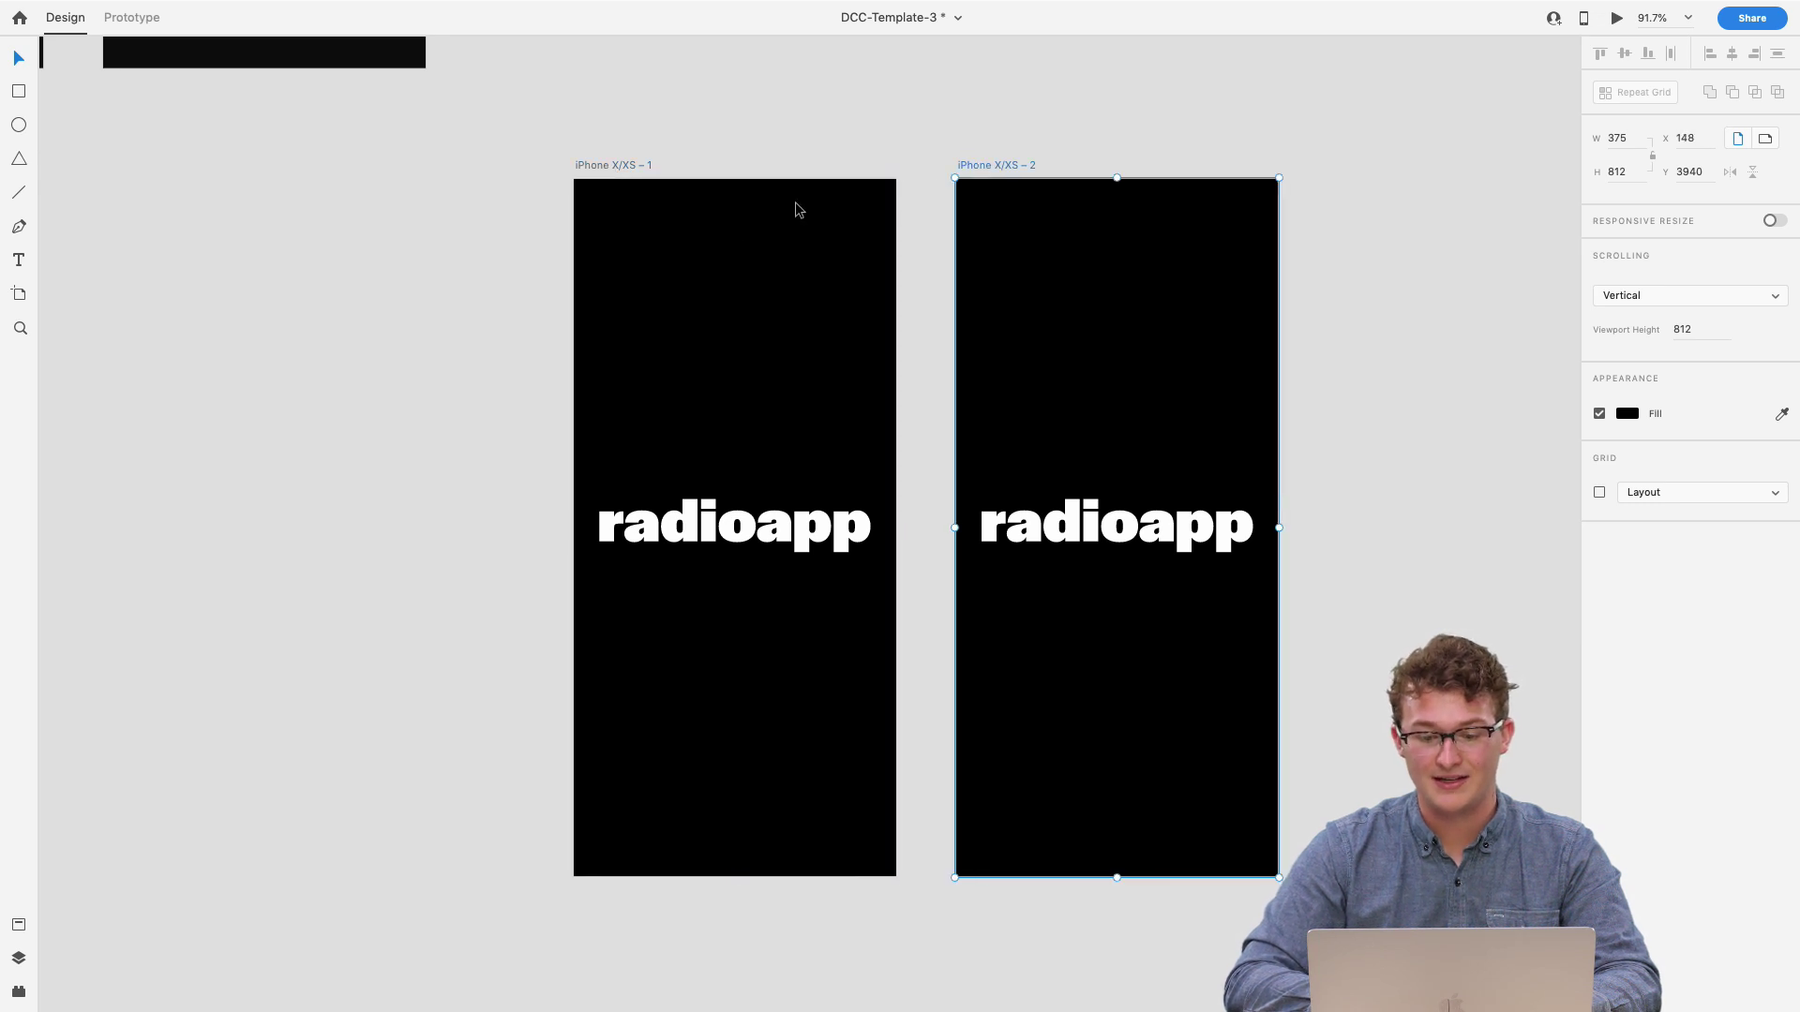
scroll(733, 216, right, 1)
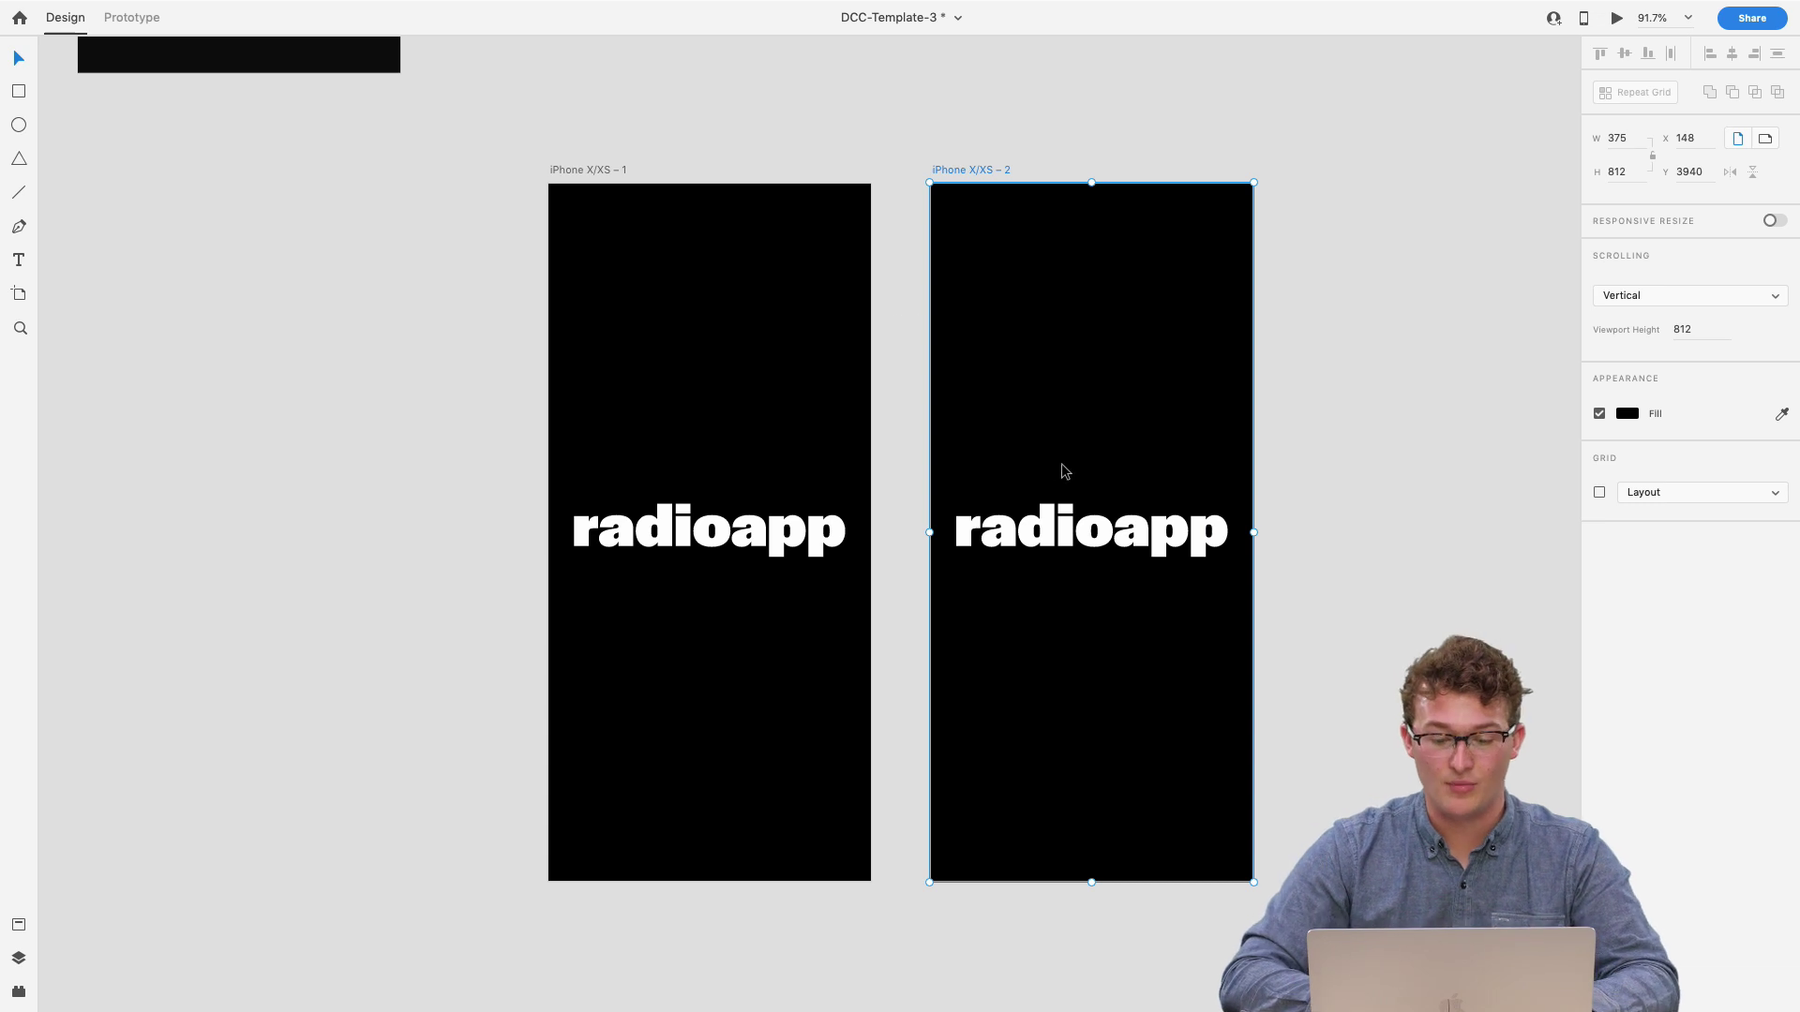
drag(981, 414, 1245, 649)
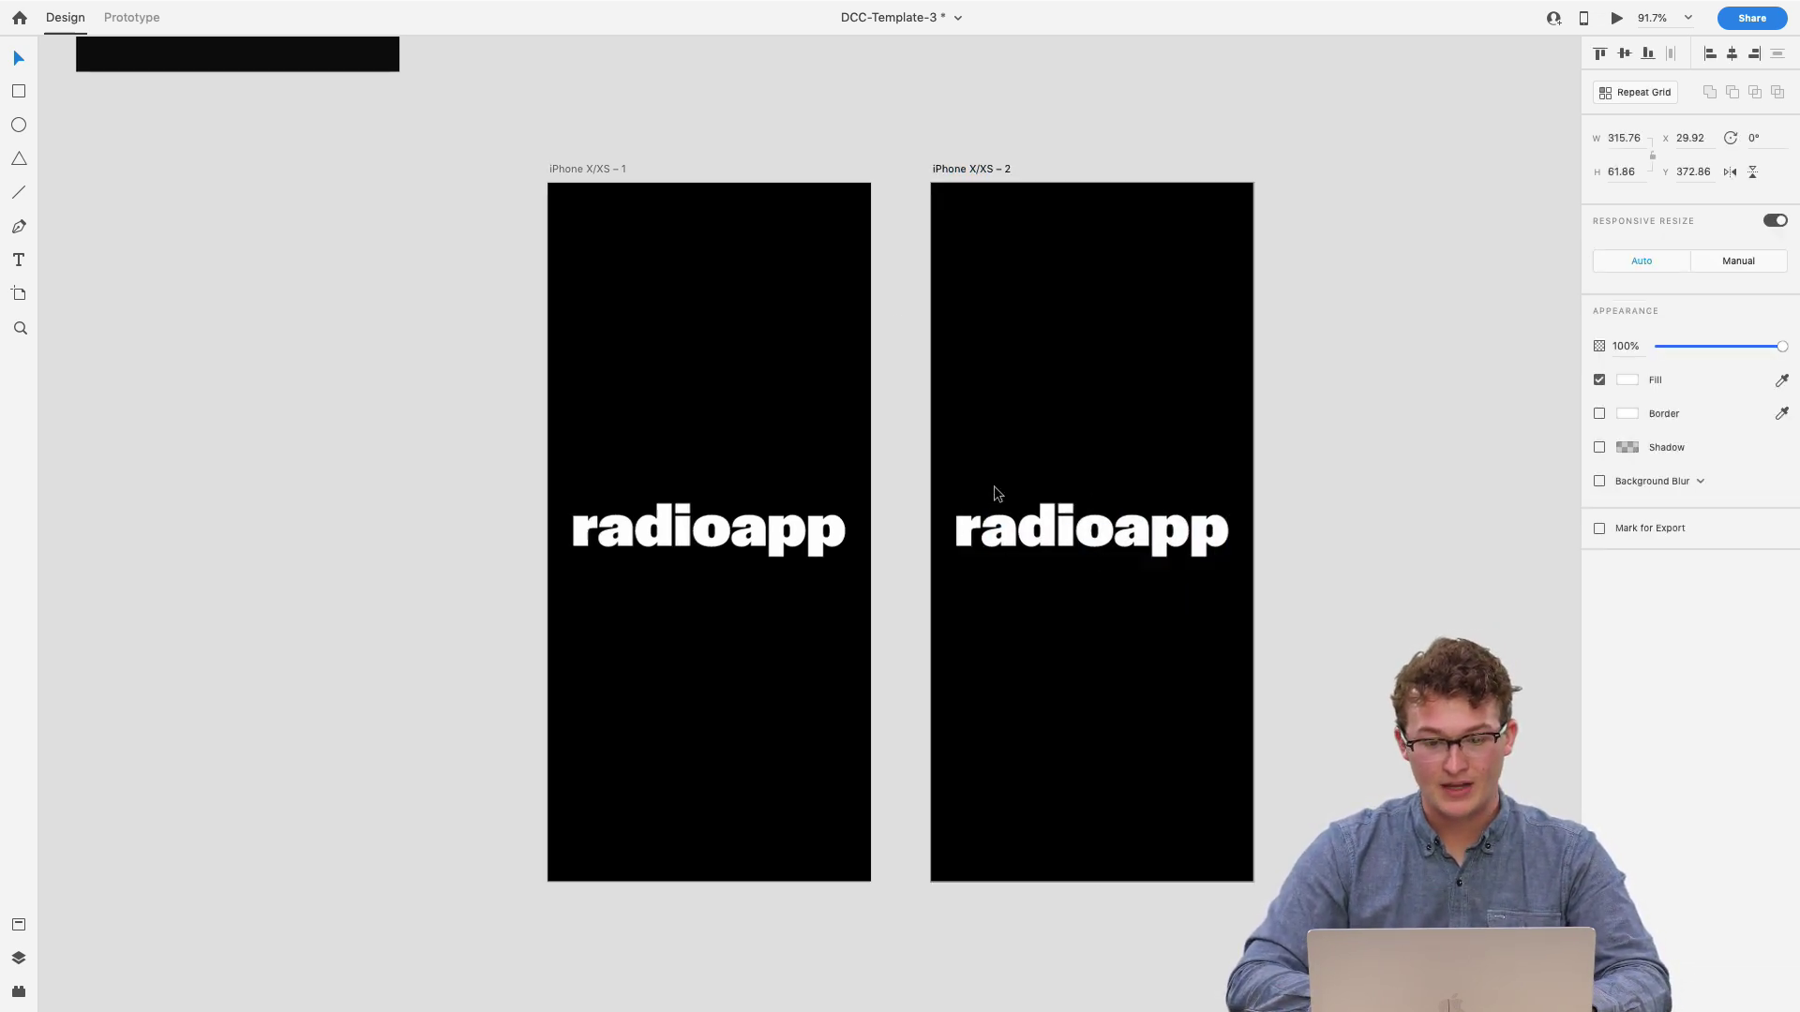
key(super+equal)
scroll(807, 510, down, 2)
click(716, 398)
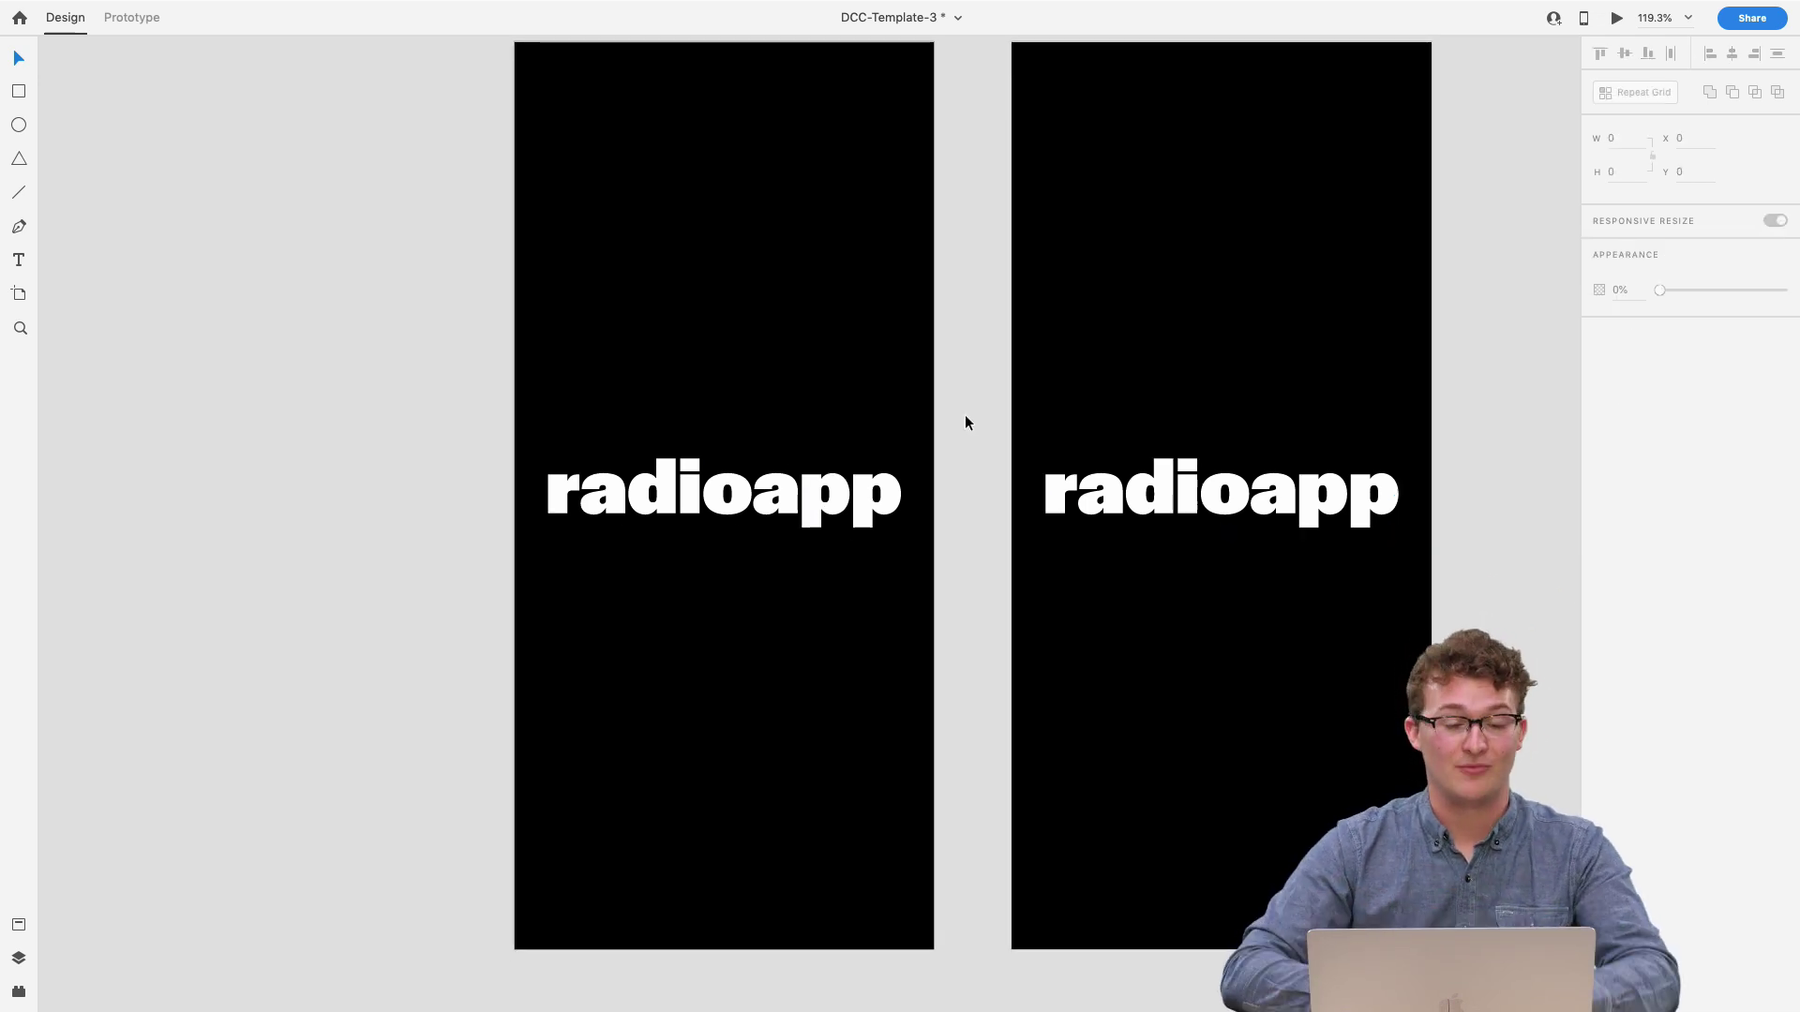
- Move all anchor points of the "radioapp" path on the iPhone X/XS – 1 artboard down by 60 px
scroll(707, 487, down, 2)
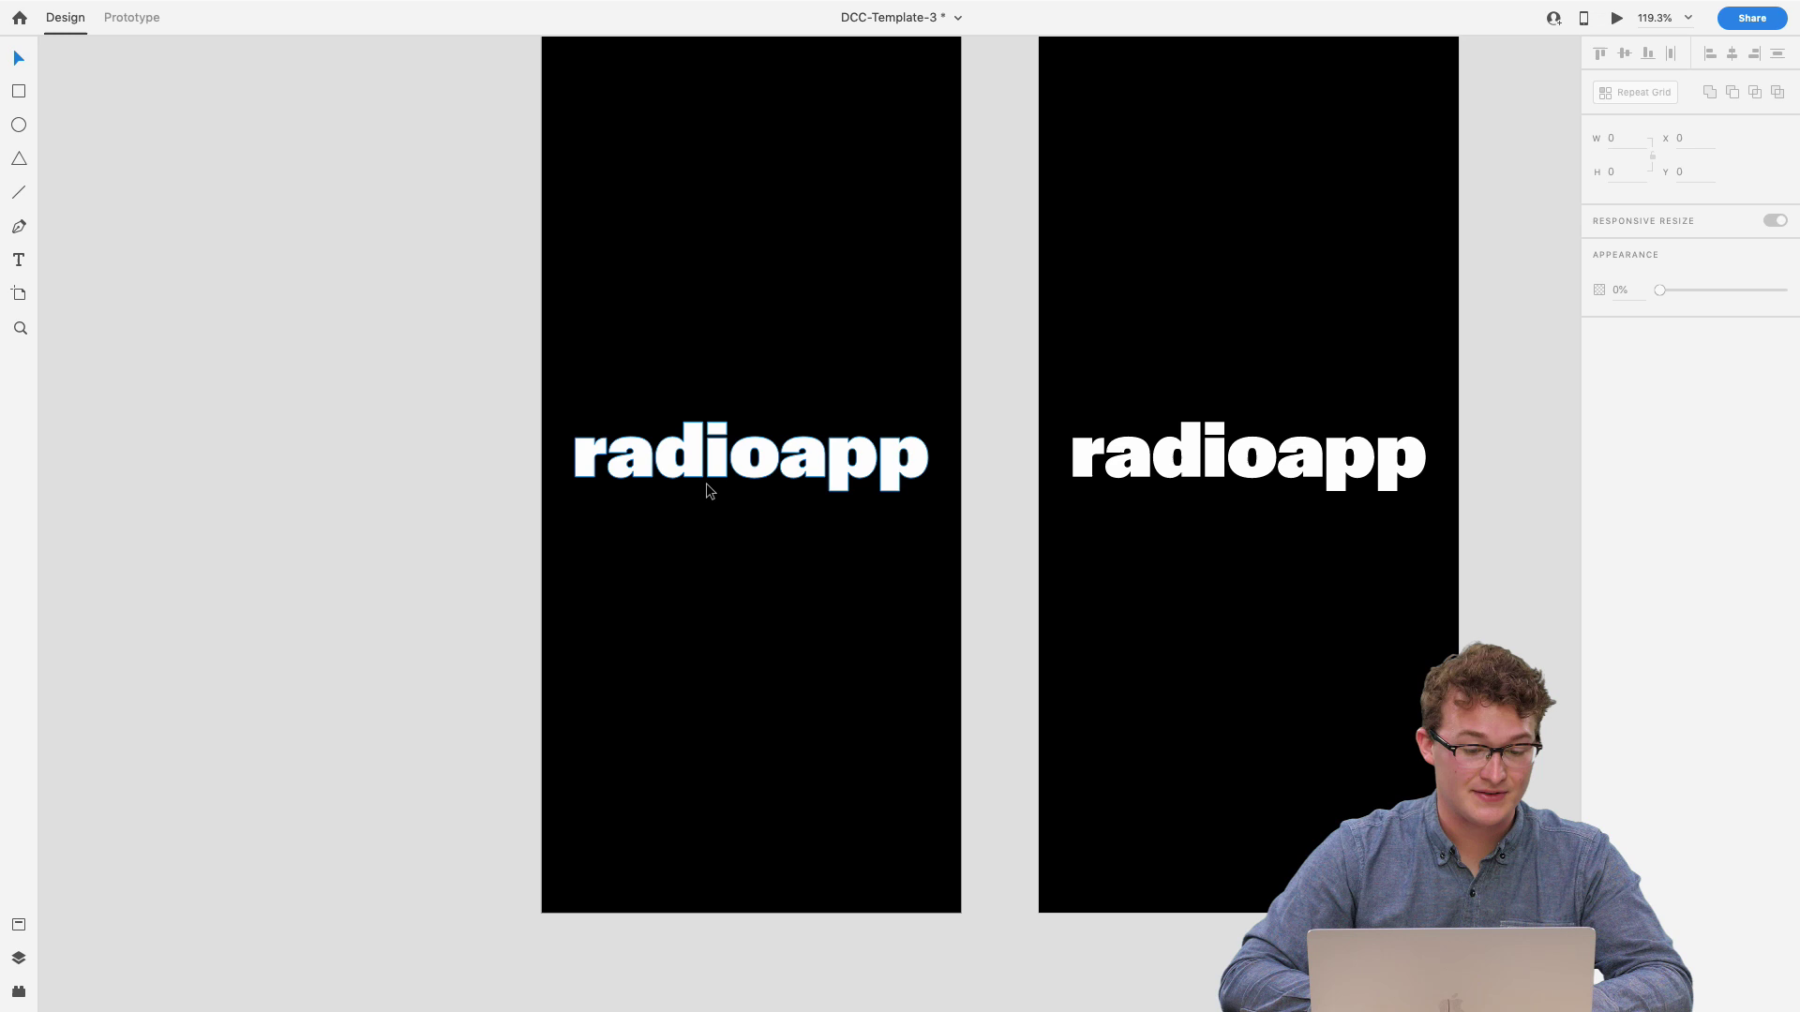
double_click(654, 473)
drag(523, 393, 986, 528)
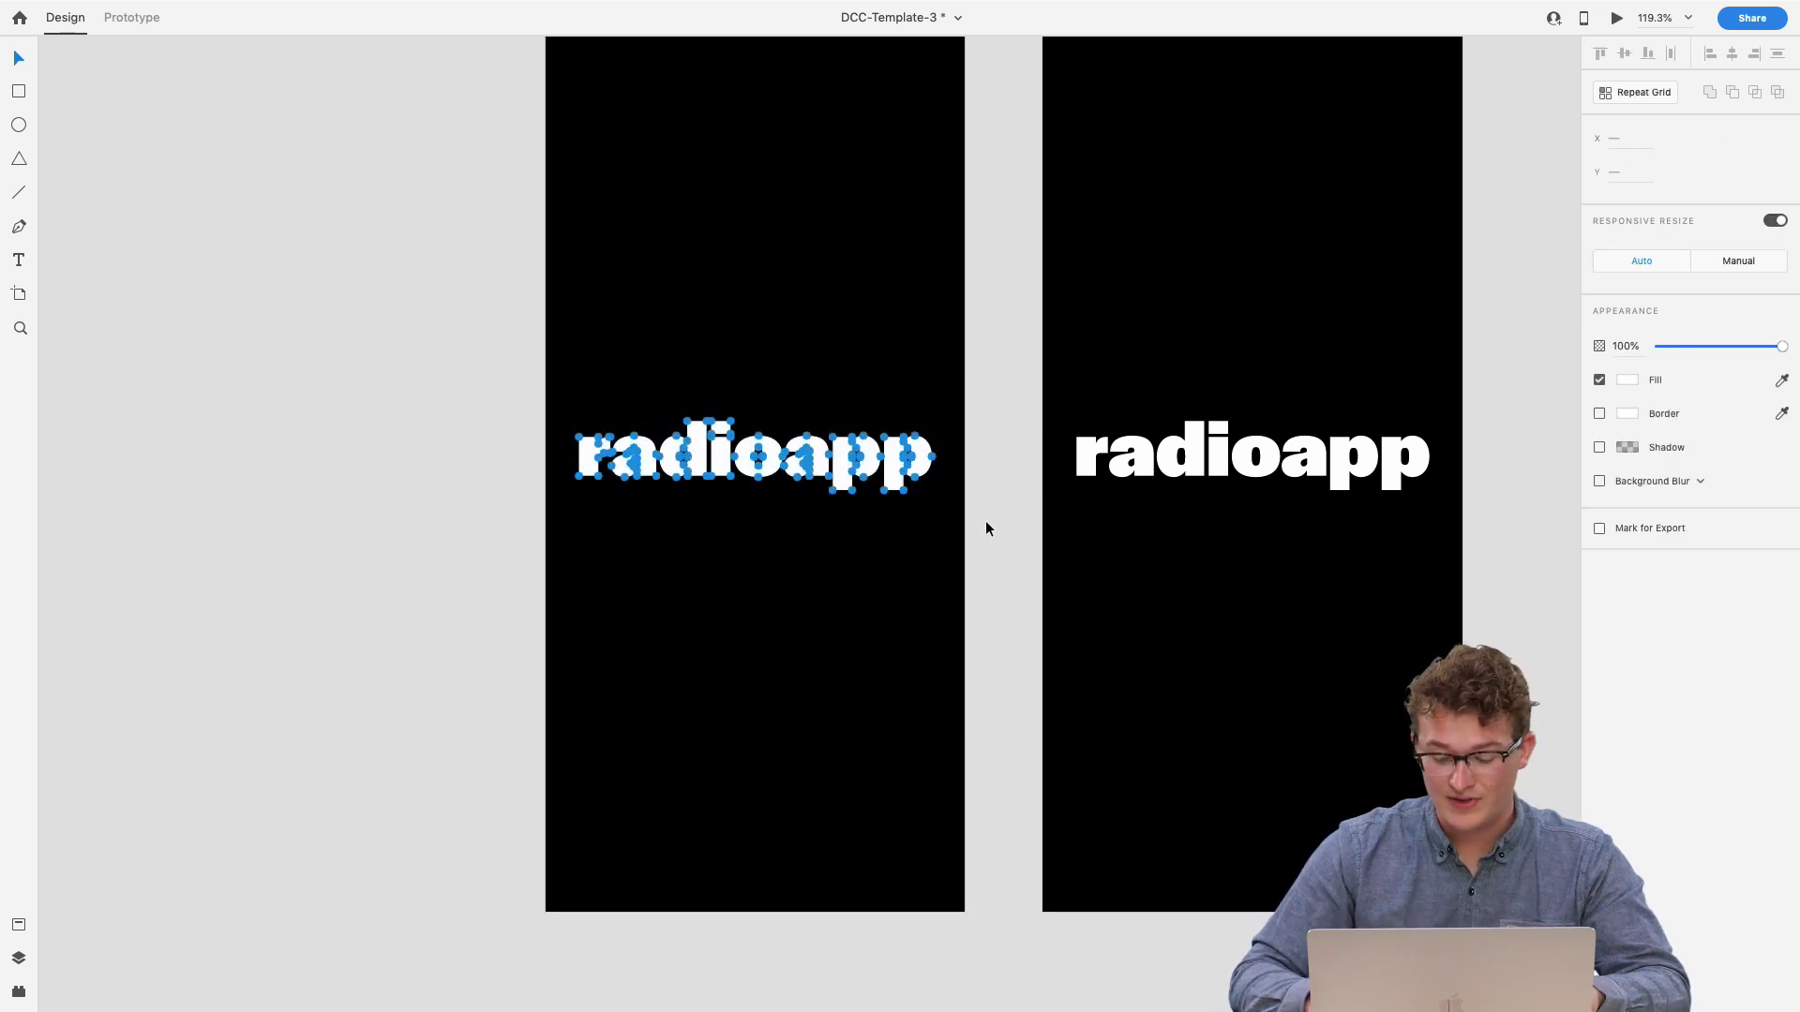
key(shift+Down)
key(shift+Down)
key(shift+Down)
key(shift+Down)
key(shift+Down)
key(shift+Down)
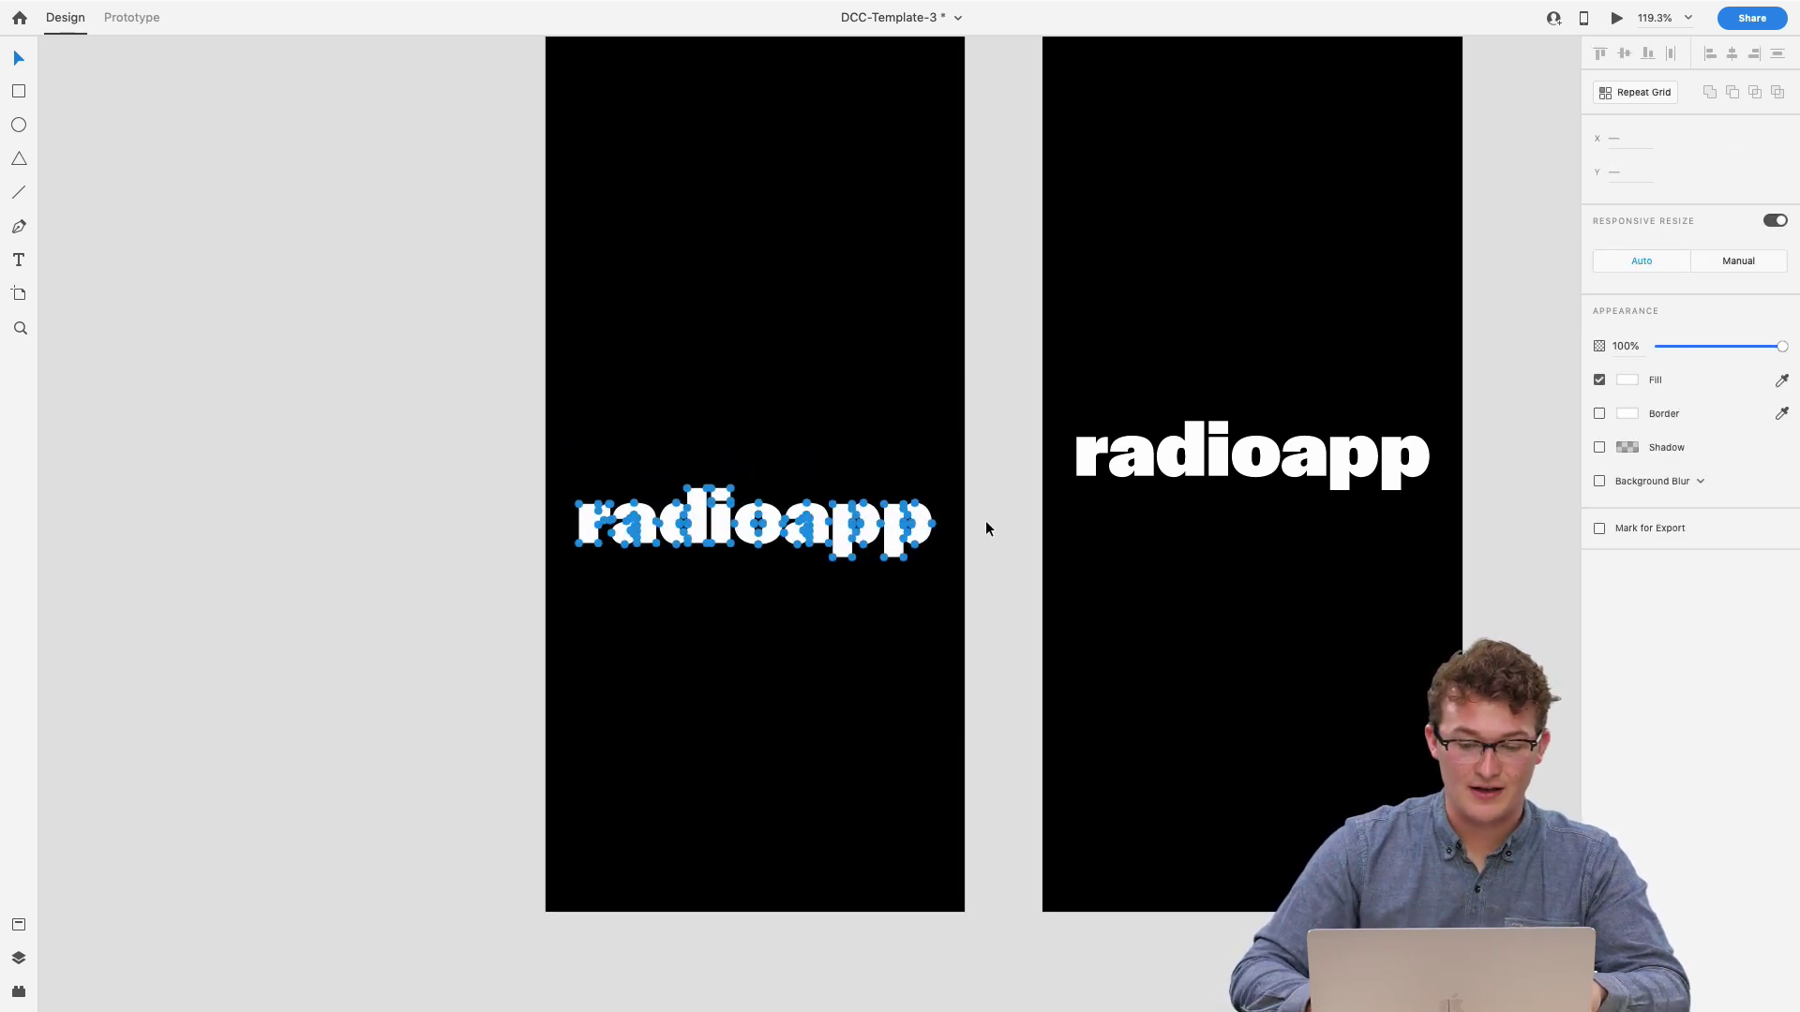
- Move only the anchor points of the first "a" on iPhone X/XS – 1 downward, below the neighbouring letters
scroll(804, 485, up, 3)
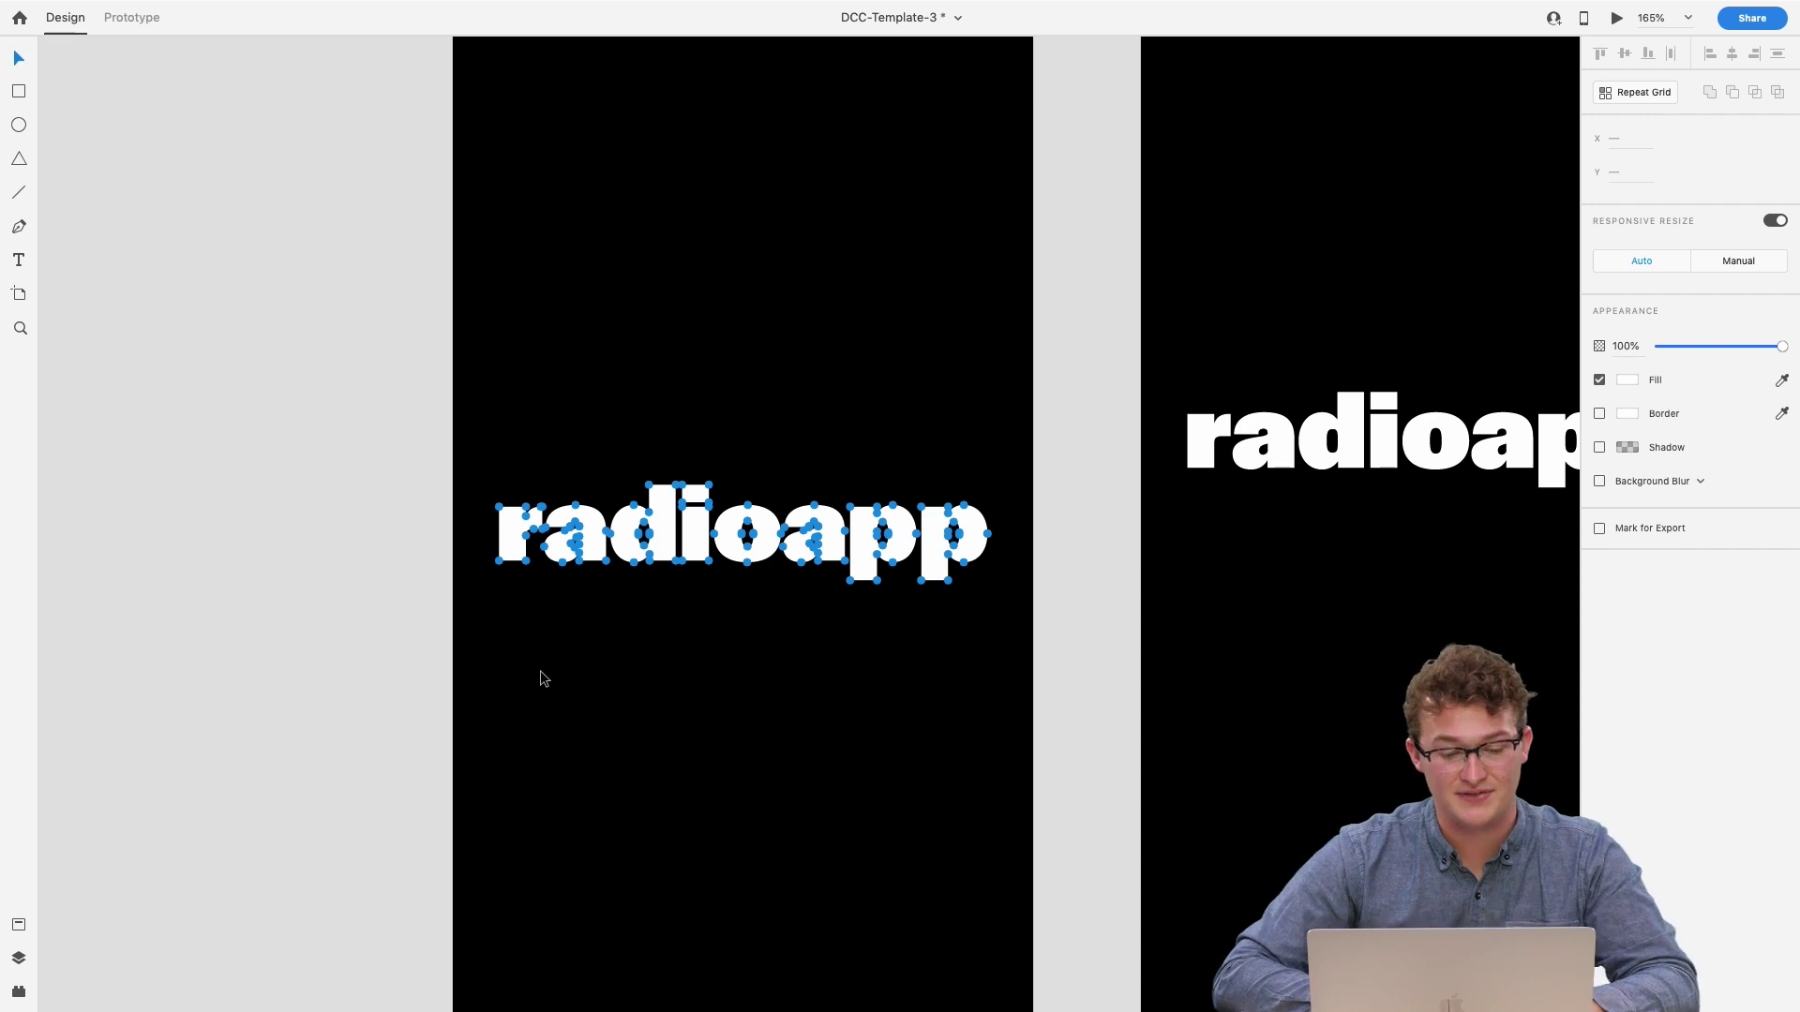
click(570, 667)
scroll(543, 481, up, 5)
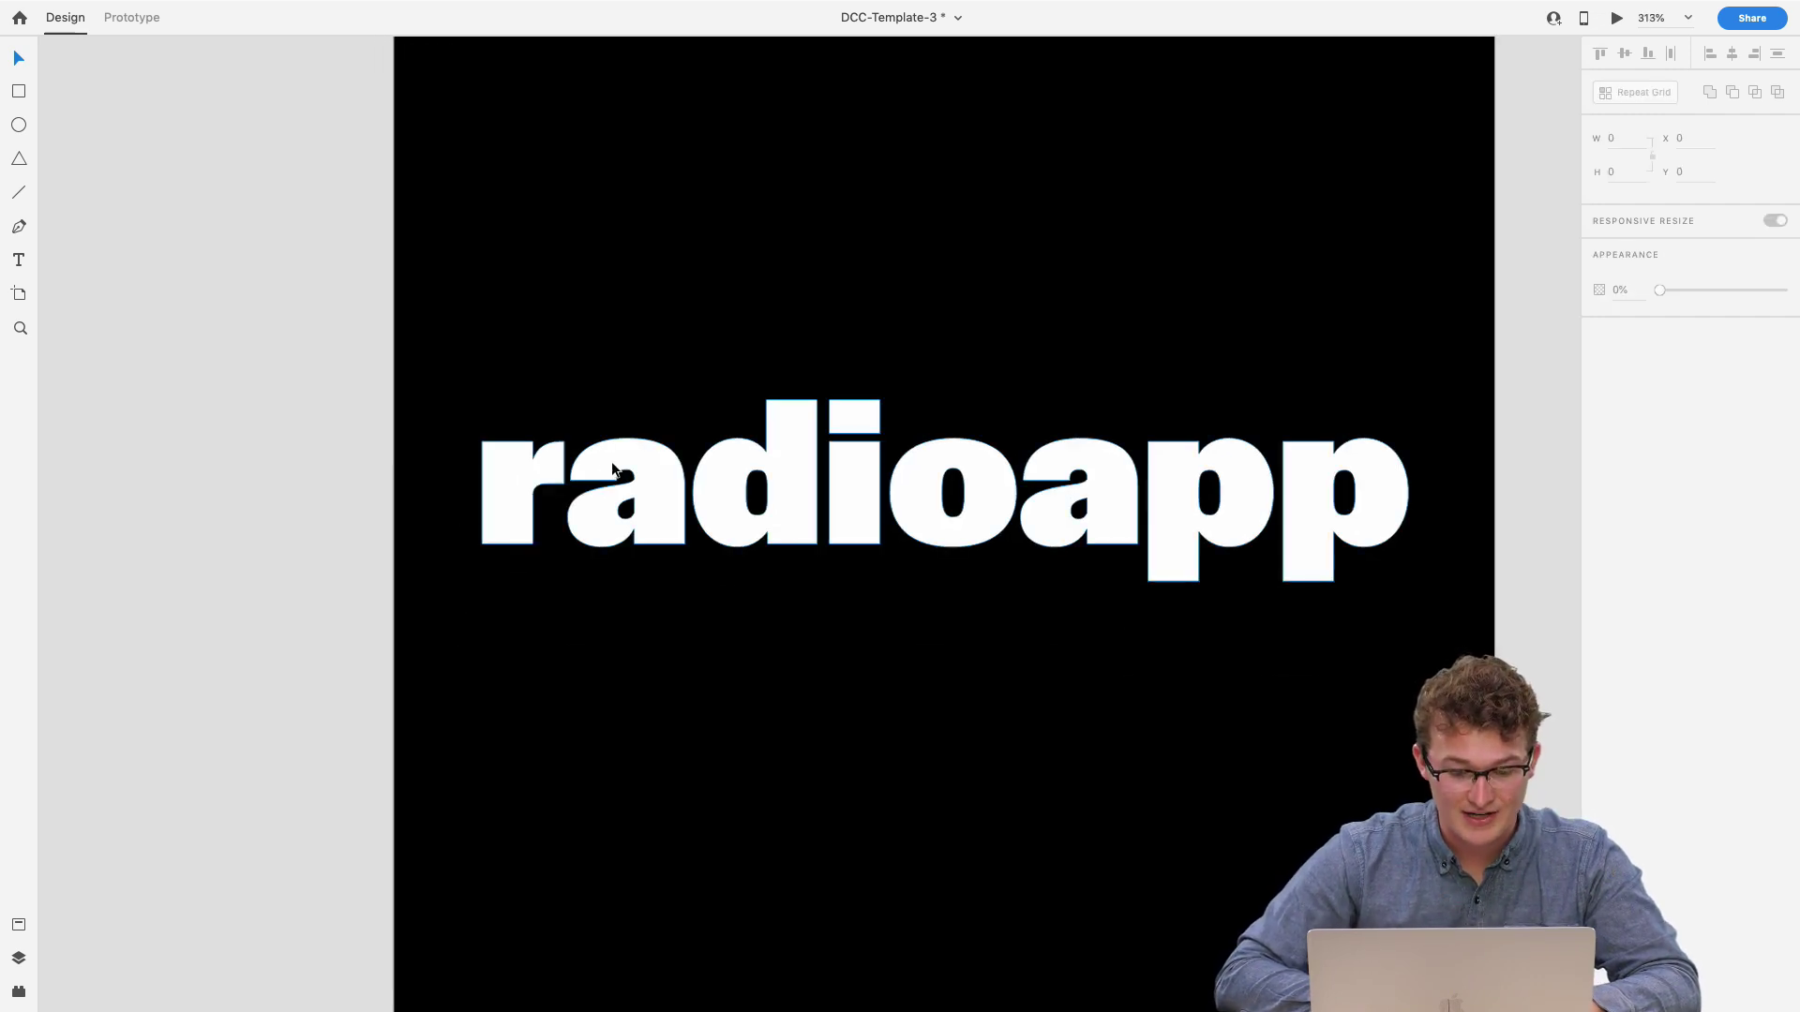
click(612, 458)
double_click(611, 458)
drag(566, 409, 690, 618)
key(shift+Down)
key(shift+Down)
key(shift+Down)
key(shift+Down)
key(shift+Down)
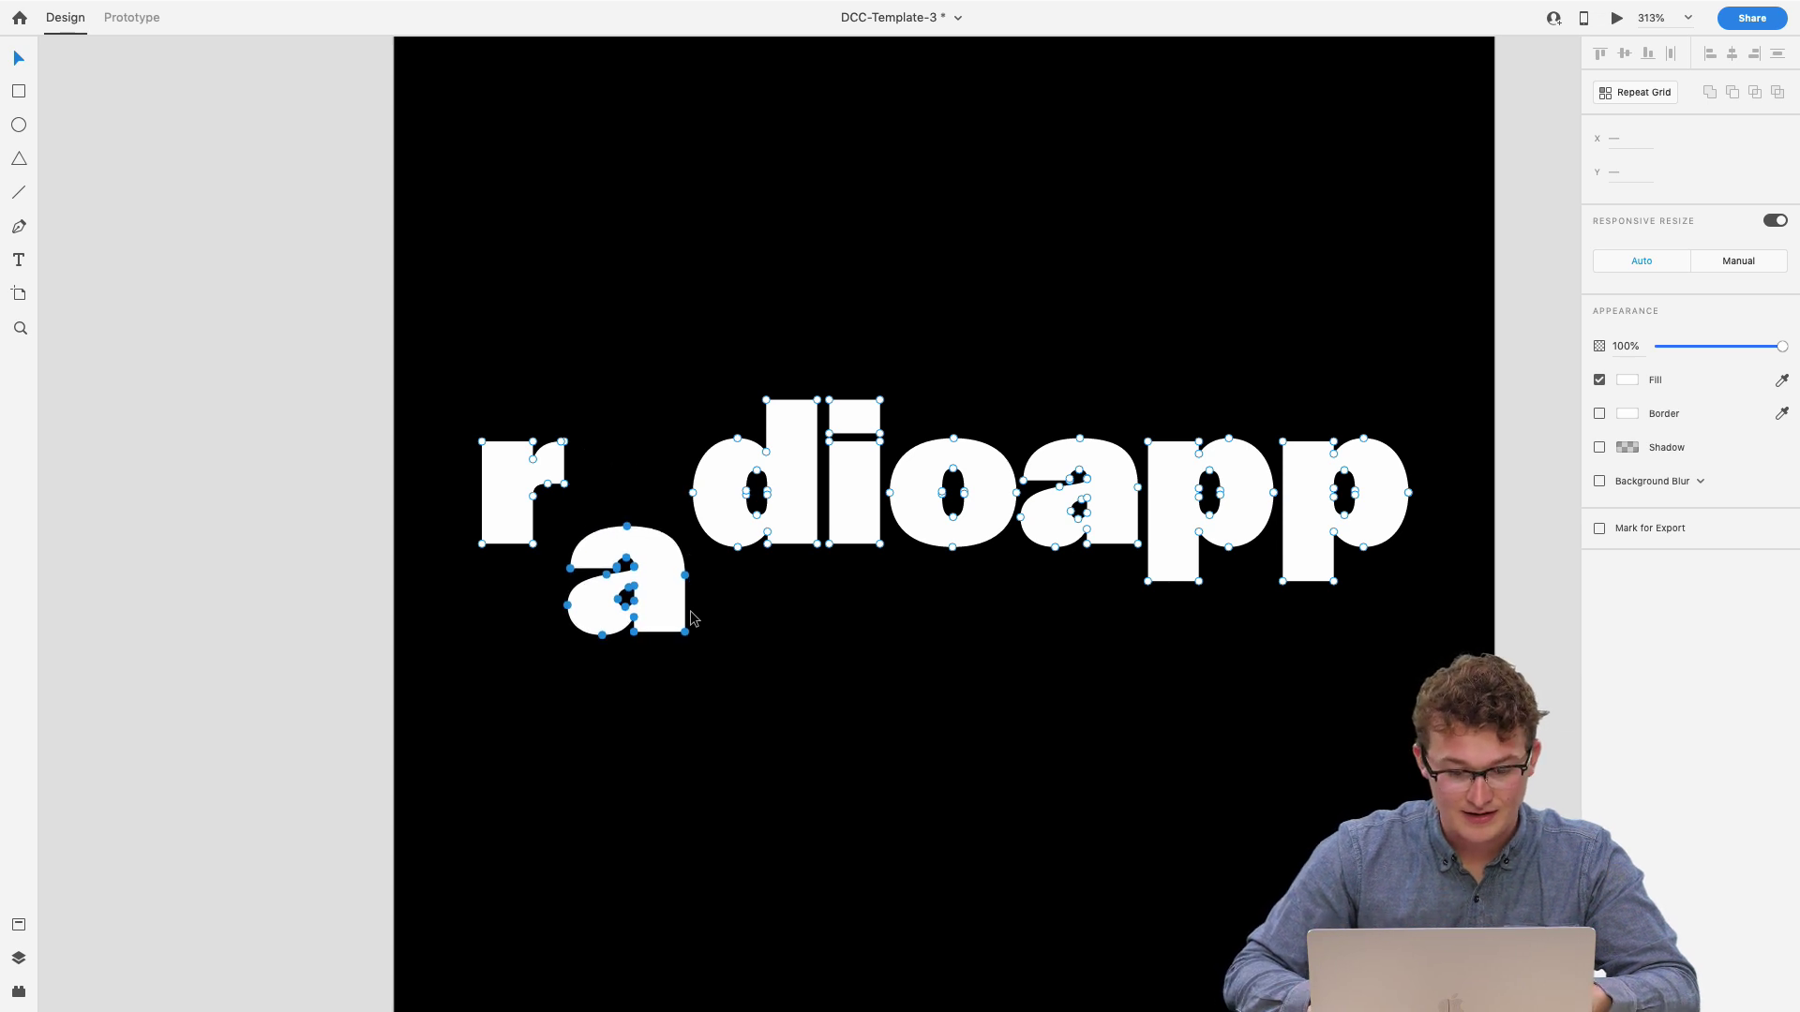
- Move the first "a" anchor points down another 10 px and the "d" anchor points down 90 px on iPhone X/XS – 1
key(shift+Up)
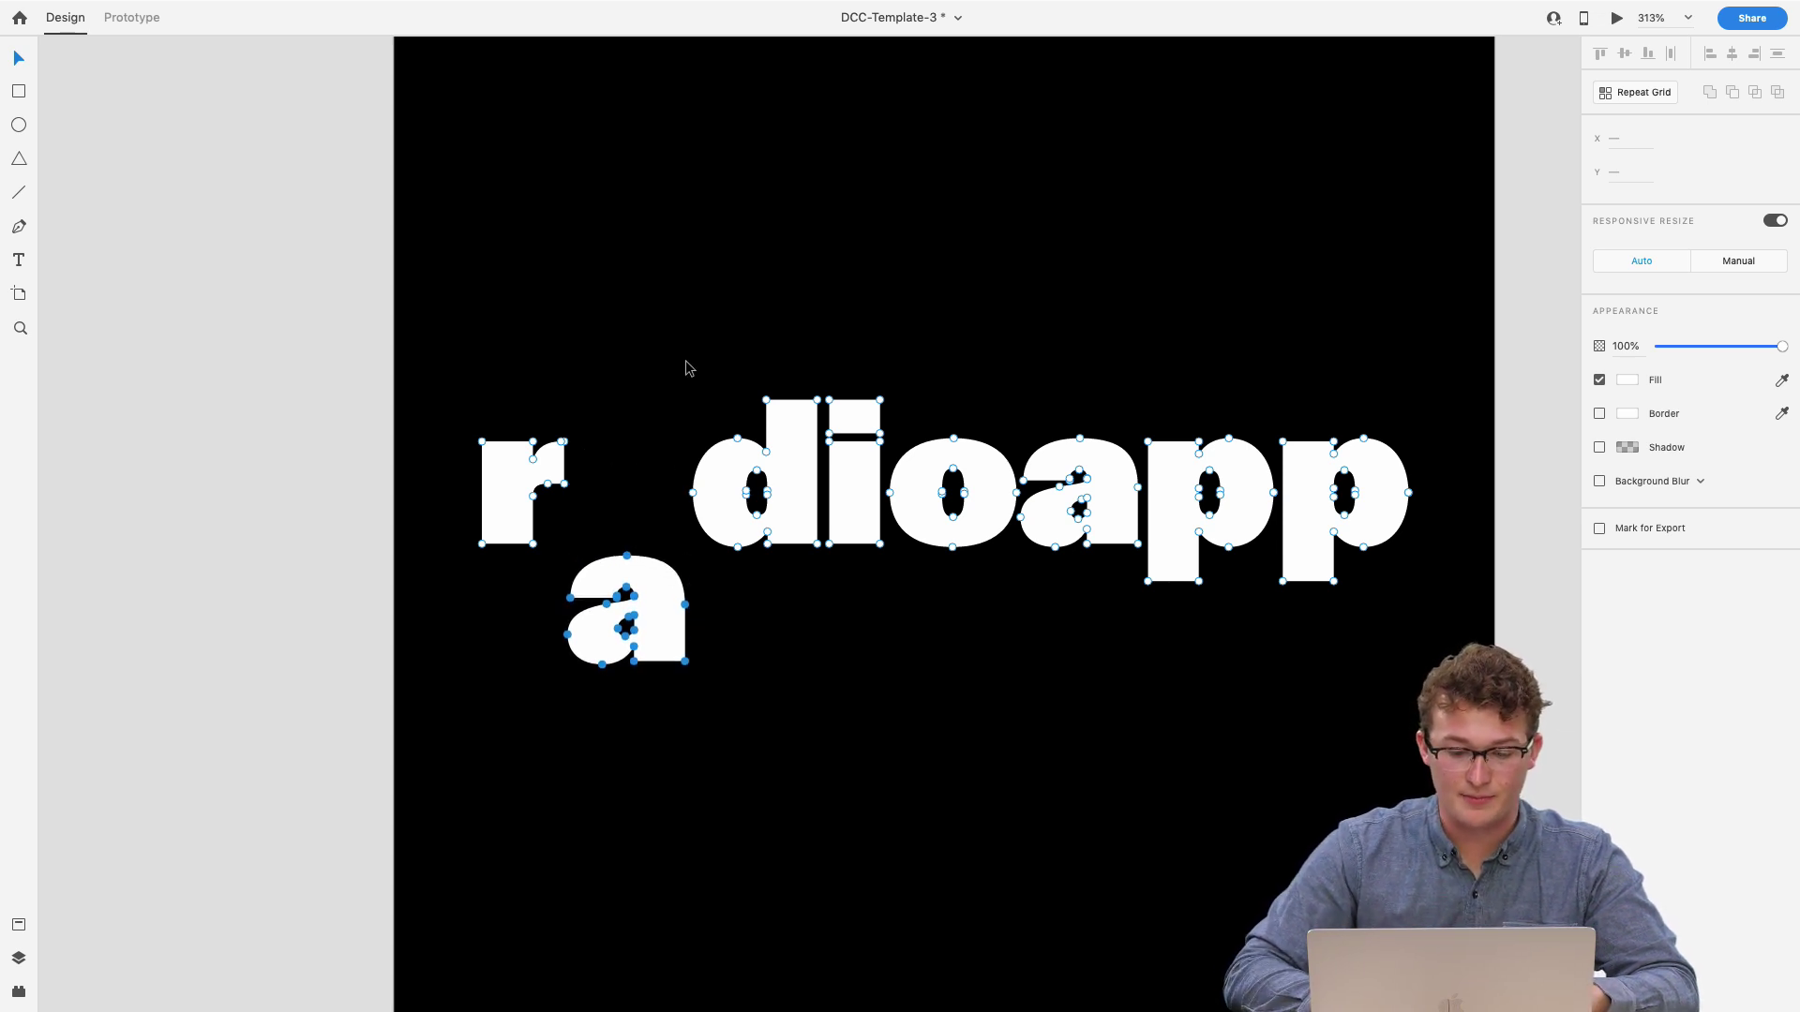
drag(685, 364, 824, 598)
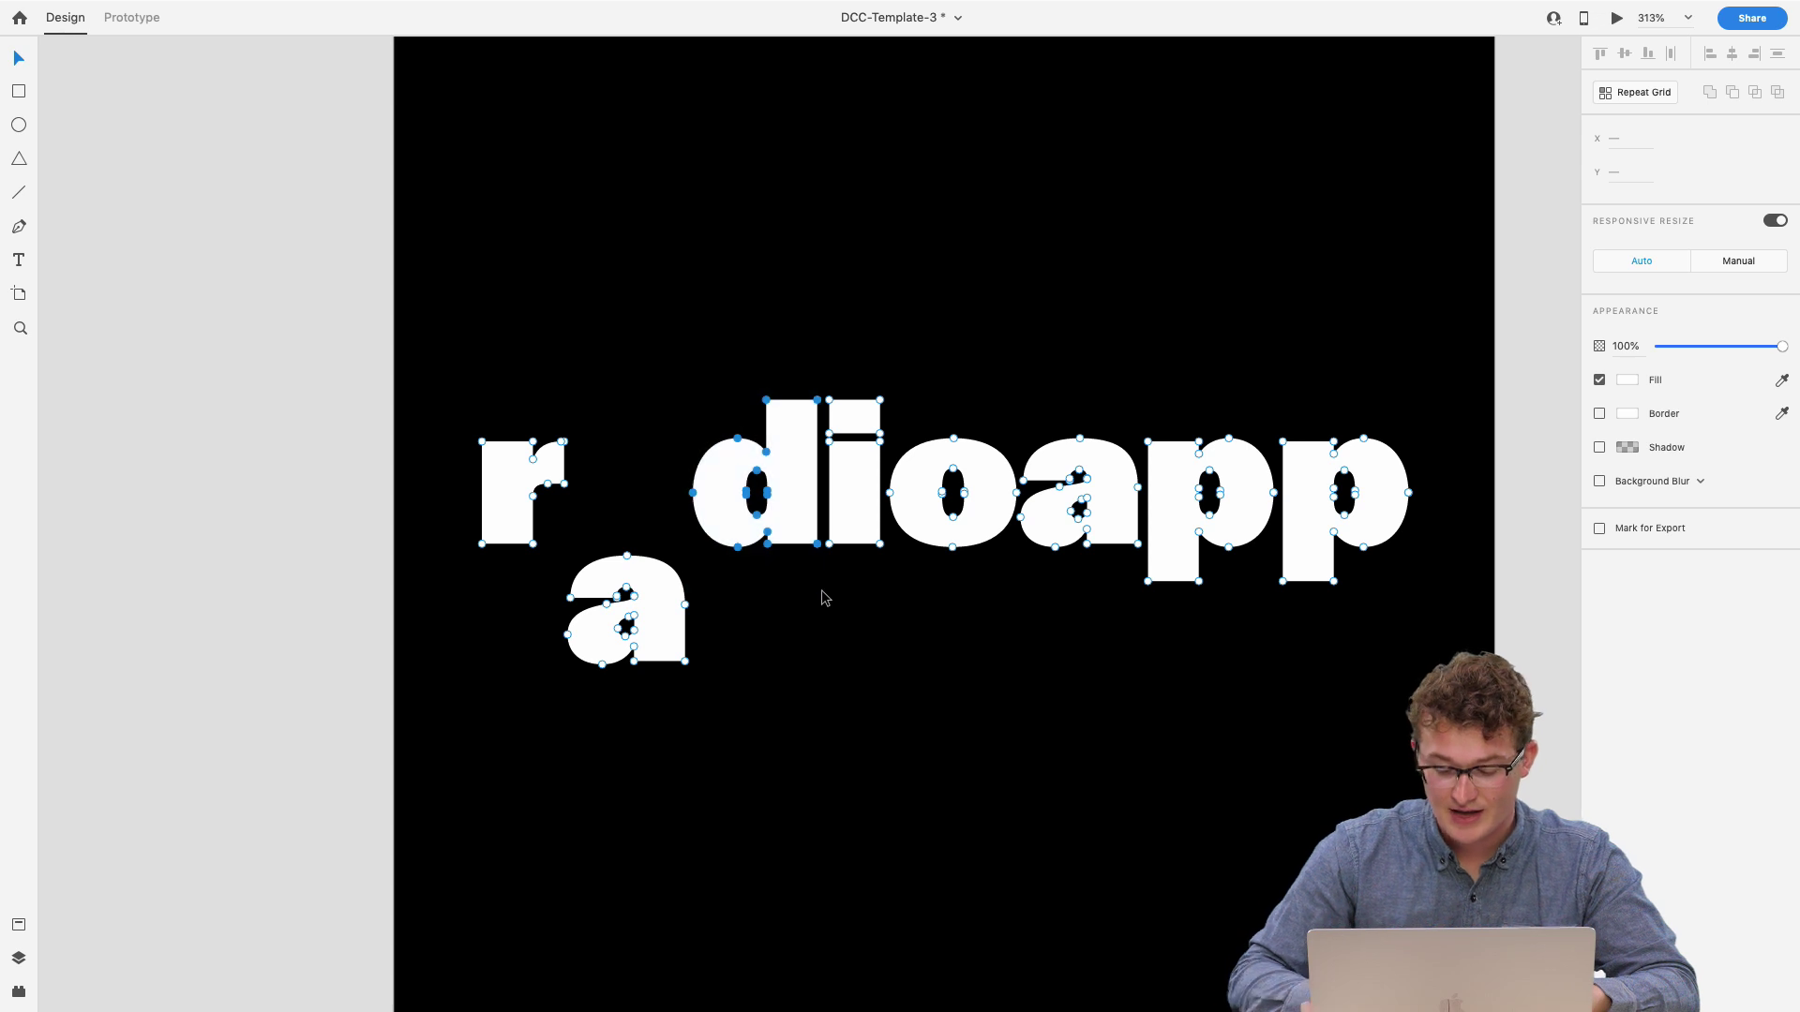
key(shift+Down)
key(shift+Down)
key(shift+Down)
key(shift+Down)
key(shift+Down)
key(shift+Down)
key(shift+Down)
key(shift+Down)
key(shift+Down)
key(shift+Down)
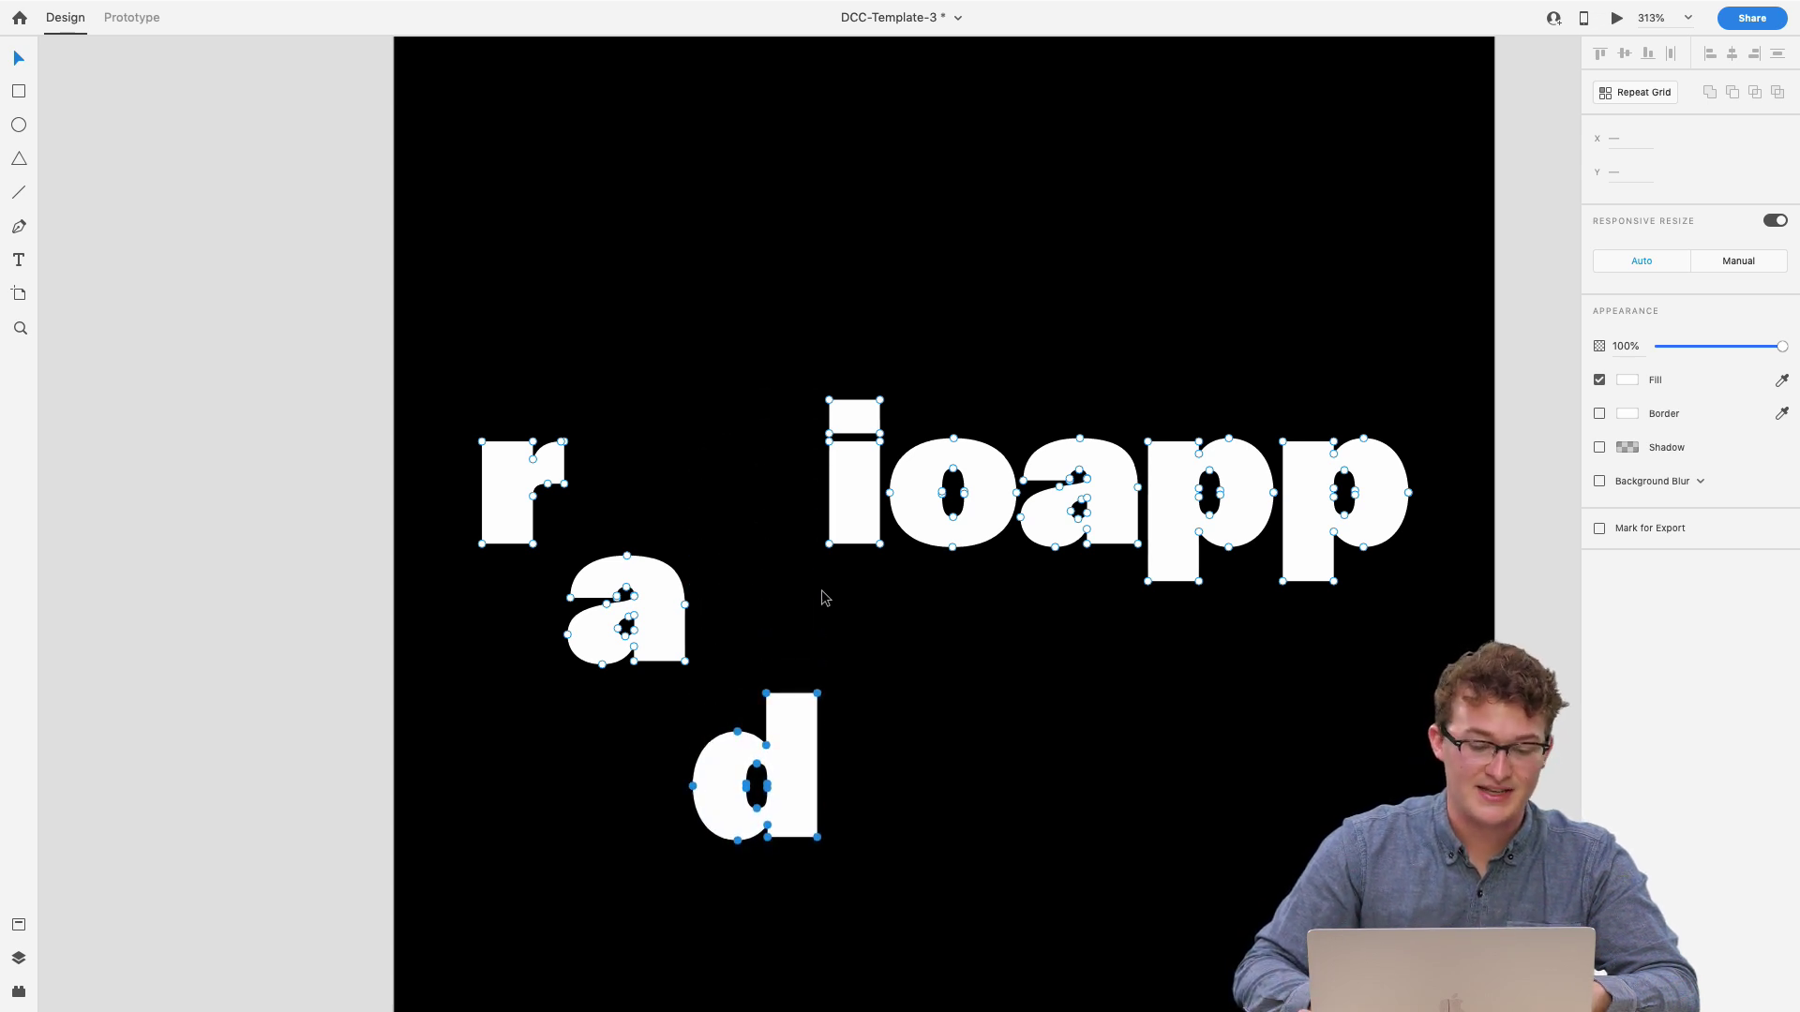
key(shift+Up)
- Move only the anchor points of the "i", including its dot, down by 140 px, below the "d"
scroll(824, 598, right, 3)
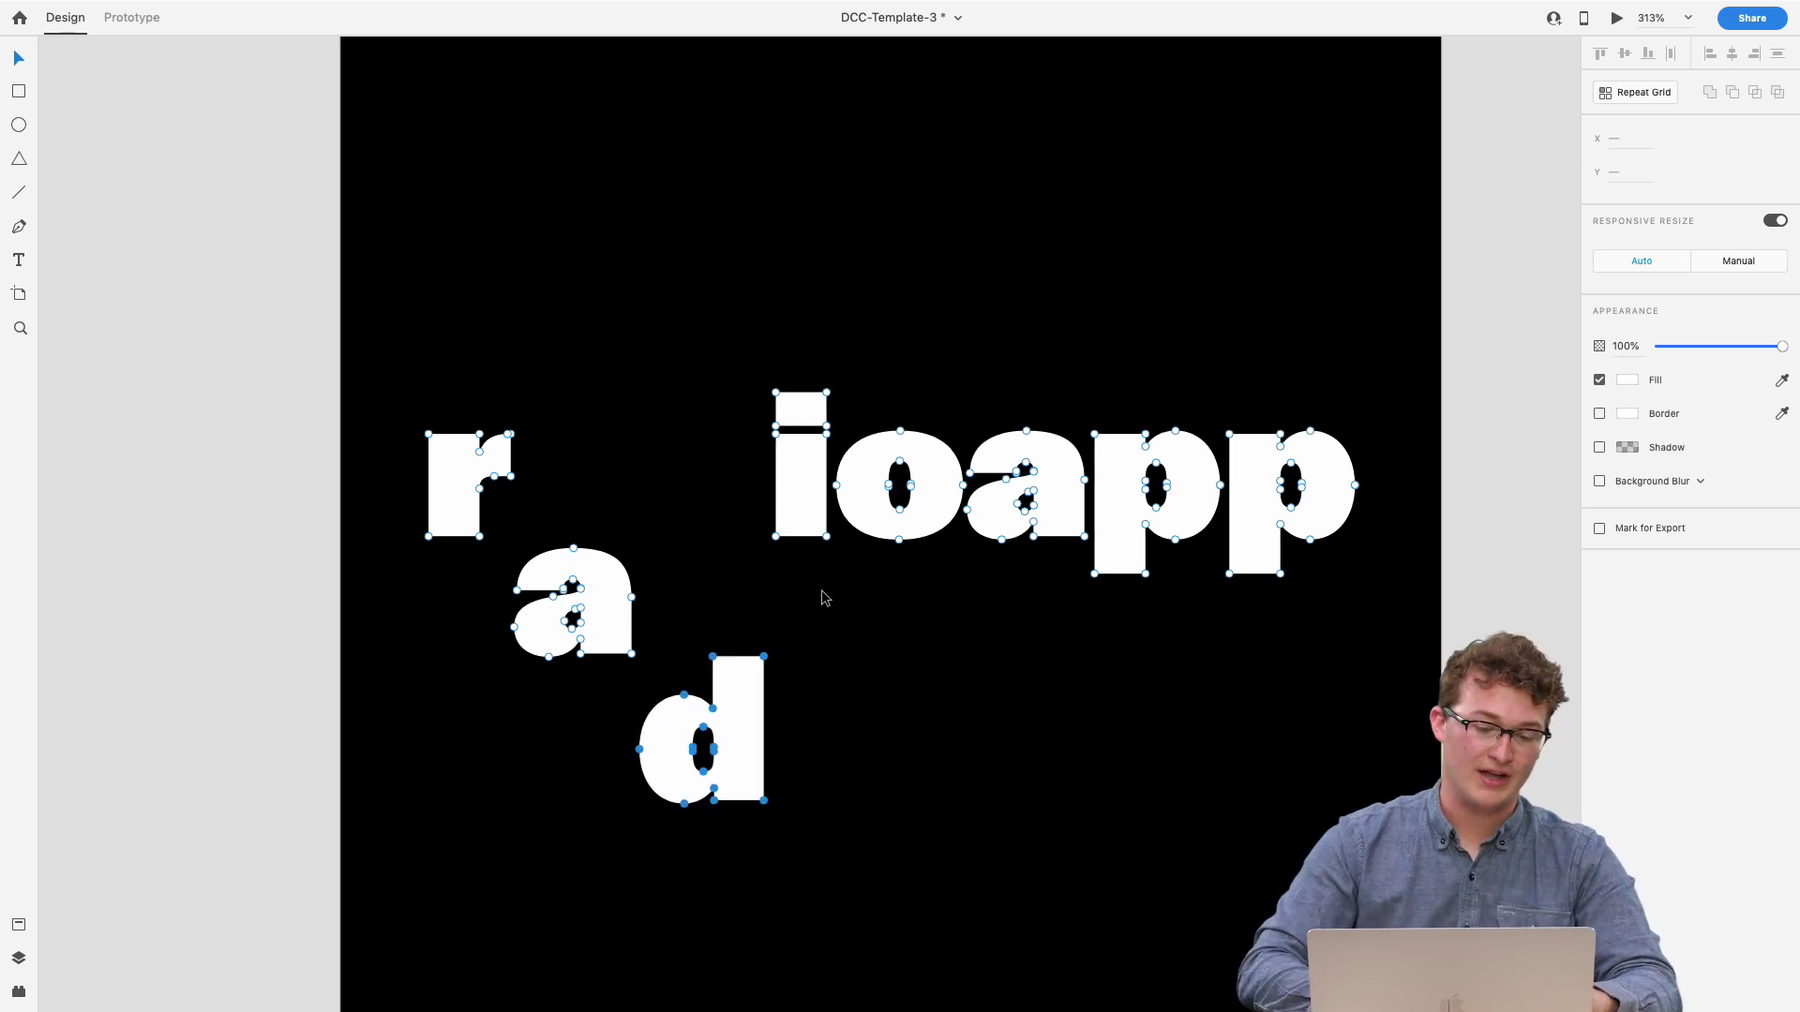
drag(717, 353, 814, 563)
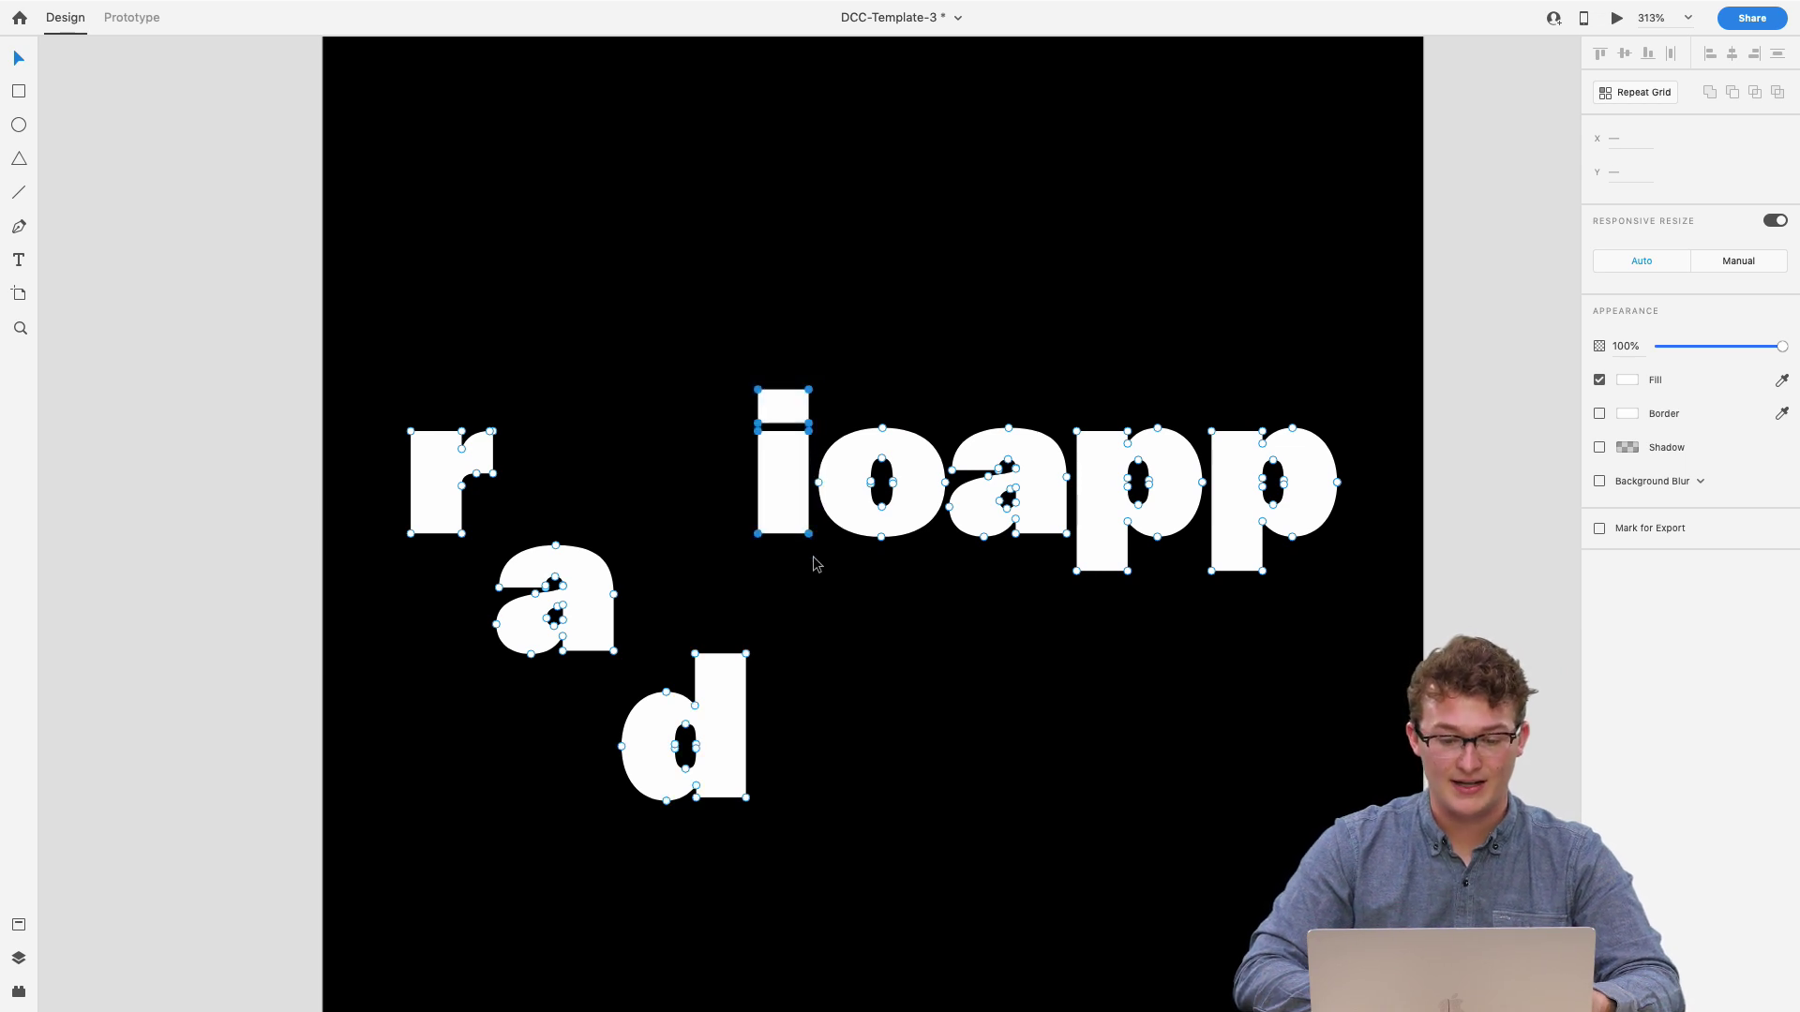
key(shift+Down)
key(shift+Down)
key(shift+Down)
key(shift+Down)
key(shift+Down)
key(shift+Down)
key(shift+Down)
key(shift+Down)
key(shift+Down)
key(shift+Down)
key(shift+Down)
key(shift+Down)
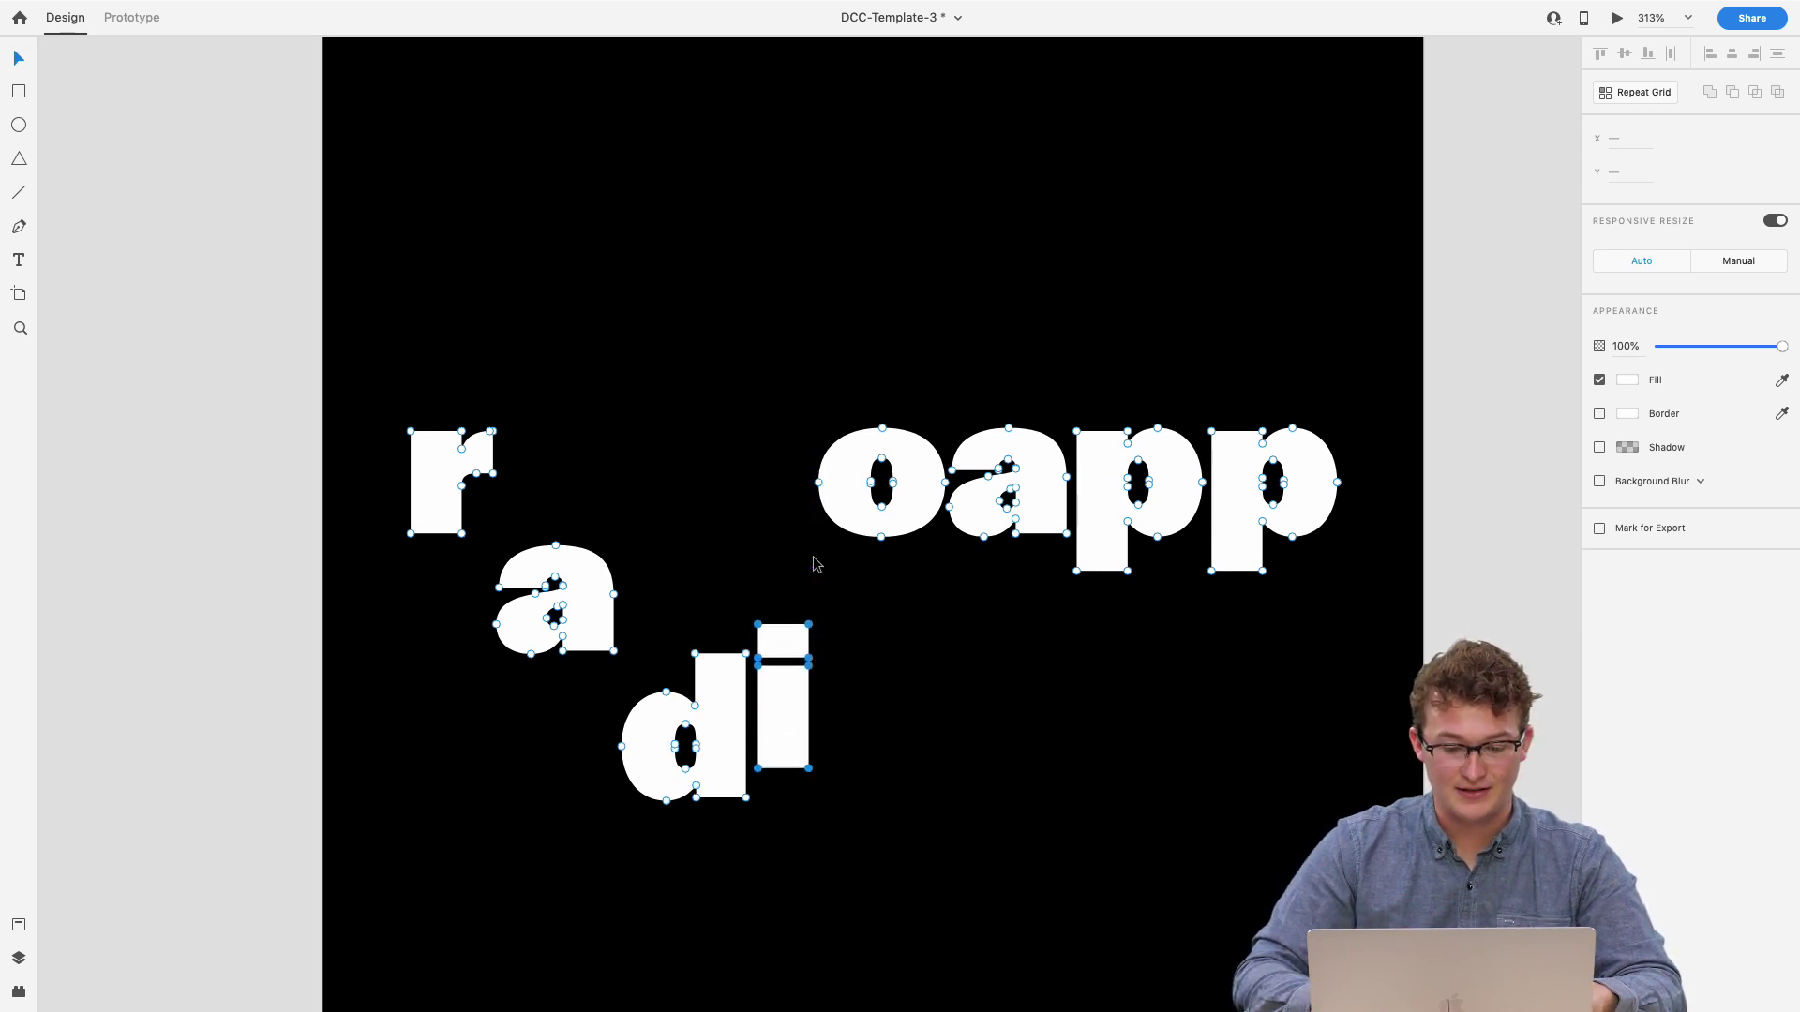
key(shift+Down)
key(shift+Down)
key(shift+Down)
key(shift+Up)
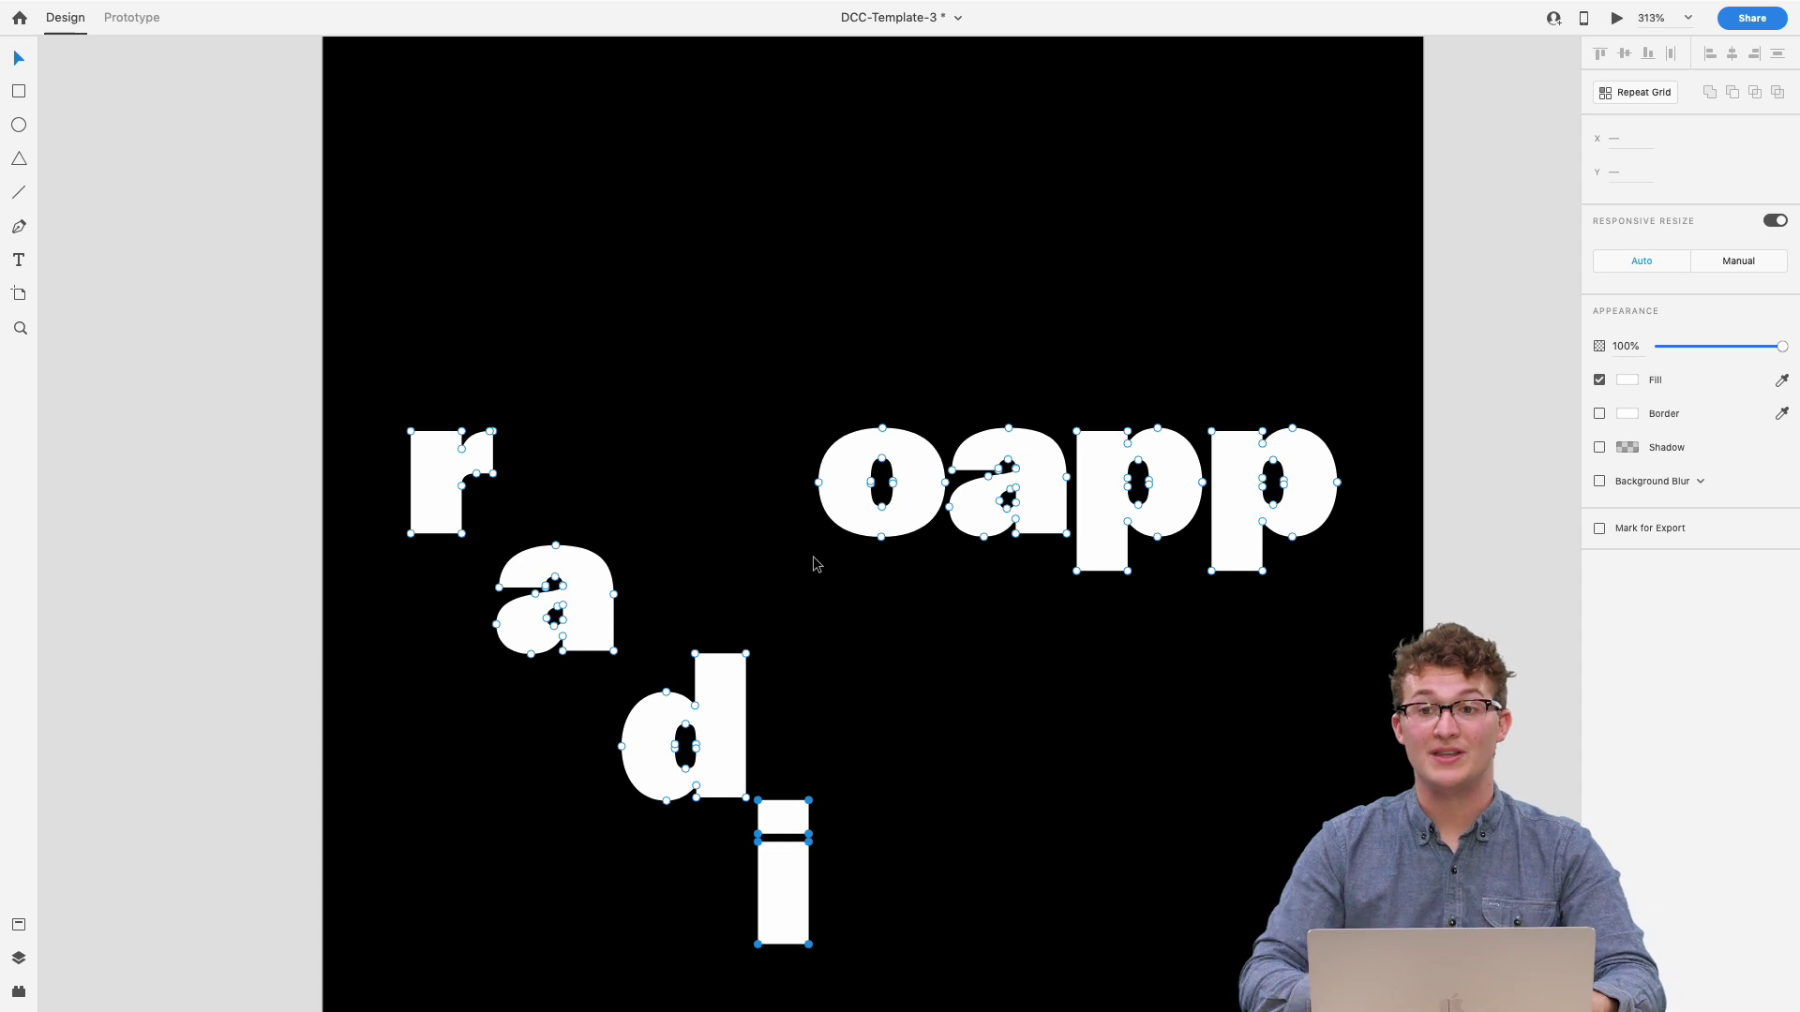
- Move only the anchor points of the "o" down by 190 px, past the lowered "i"
drag(779, 357, 948, 585)
key(shift+Down)
key(shift+Down)
key(shift+Down)
key(shift+Down)
key(shift+Down)
key(shift+Down)
key(shift+Down)
key(shift+Down)
key(shift+Down)
key(shift+Down)
key(shift+Down)
key(shift+Down)
key(shift+Down)
key(shift+Down)
key(shift+Down)
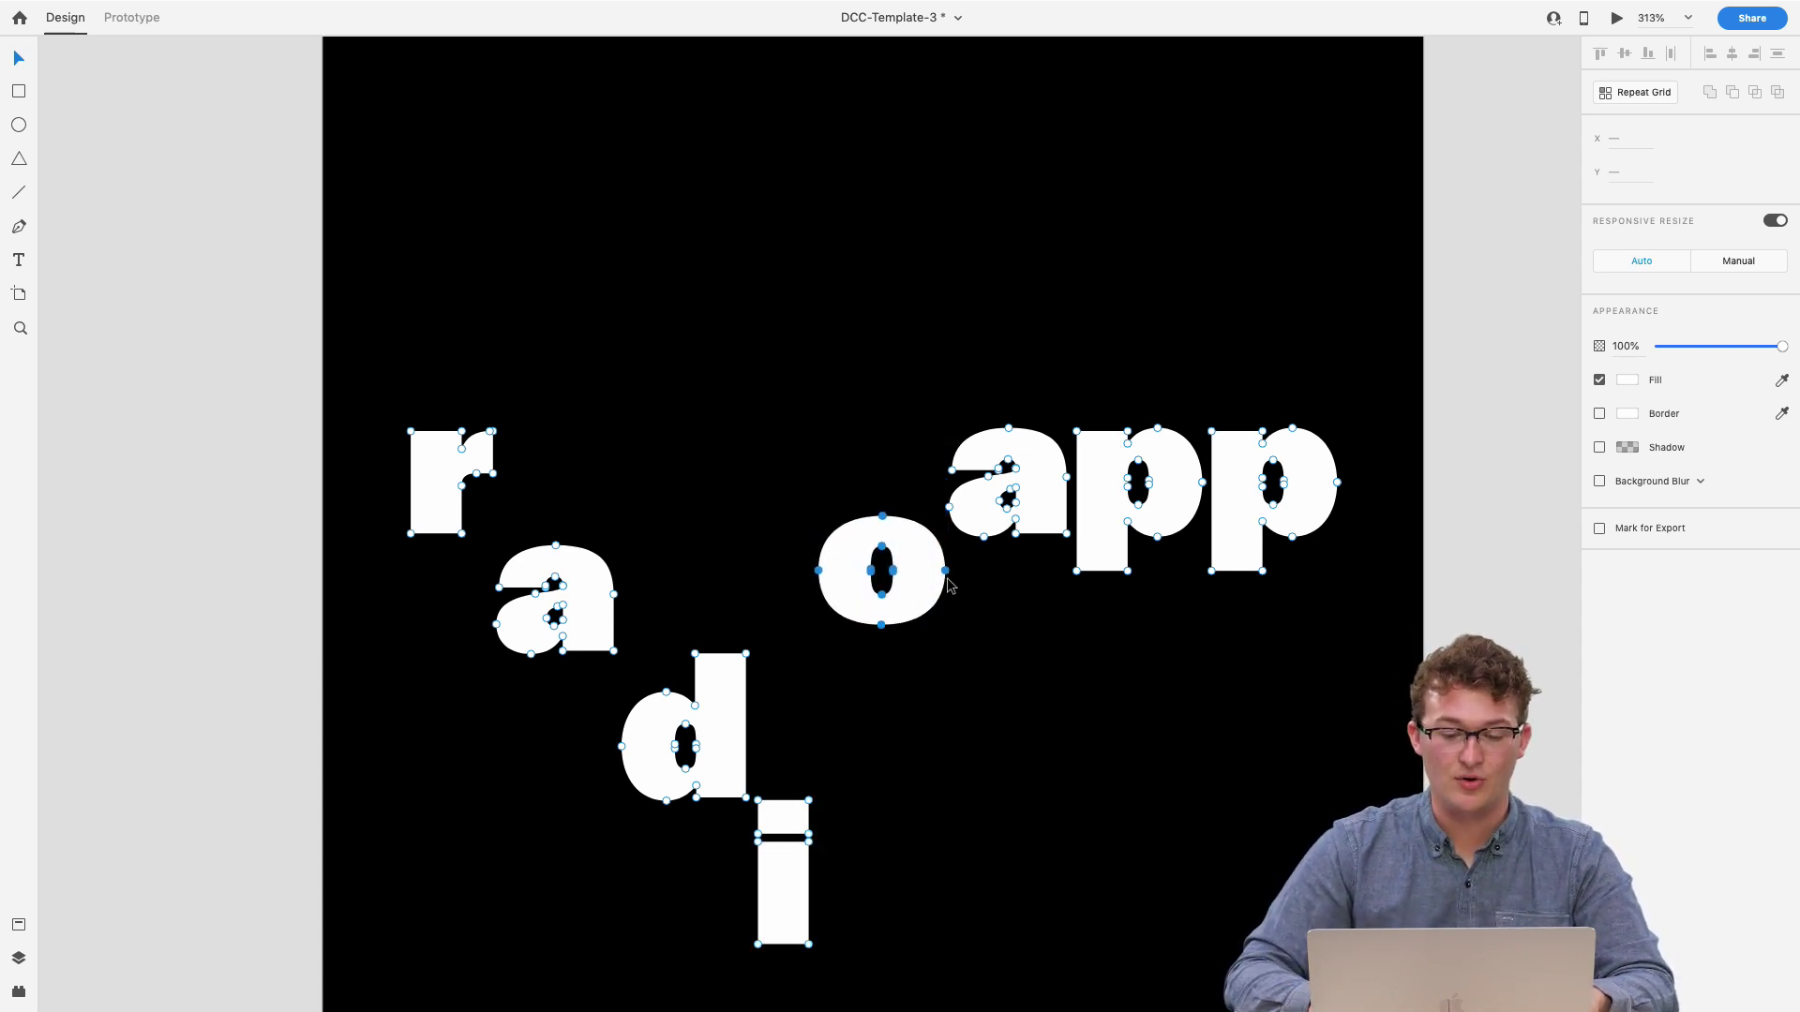
key(shift+Down)
key(shift+Down)
key(shift+Down)
key(shift+Down)
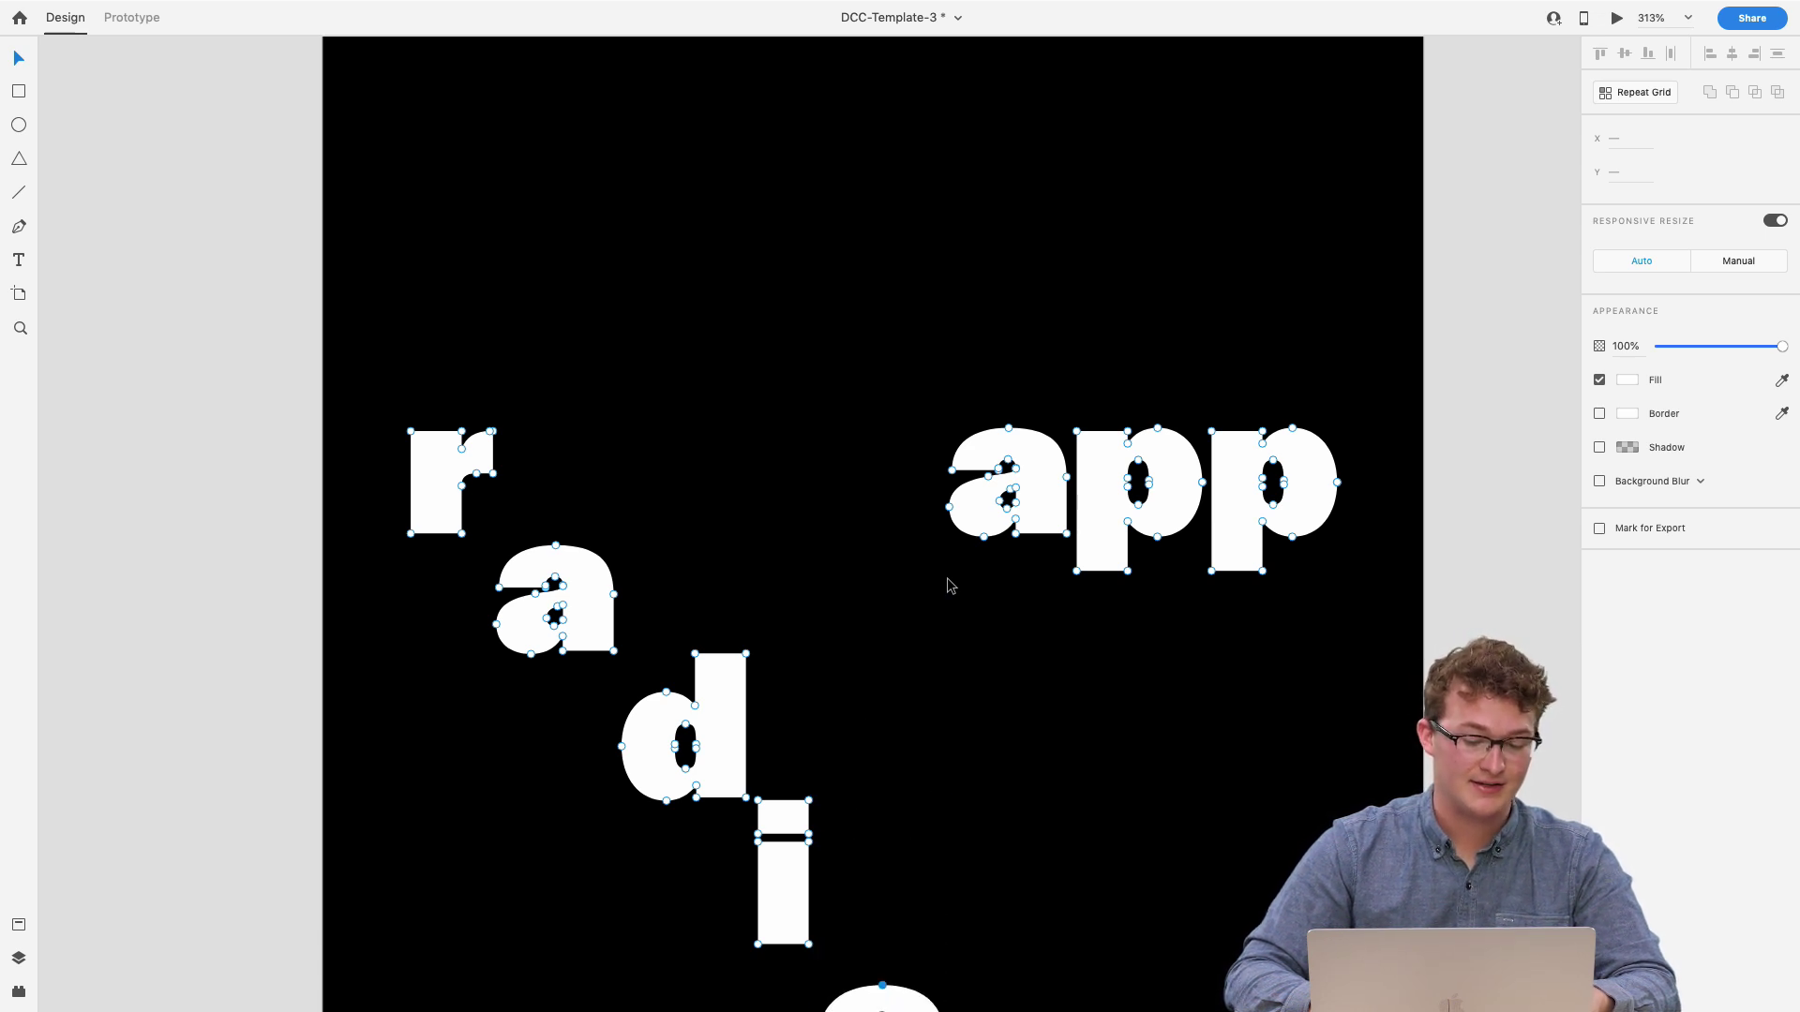
- Move the second "a" anchor points down 230 px, and raise both the "o" and that "a" by 10 px
scroll(947, 578, down, 2)
scroll(946, 578, down, 2)
scroll(947, 577, down, 2)
scroll(947, 578, right, 2)
key(Return)
drag(816, 263, 942, 454)
key(shift+Down)
key(shift+Down)
key(shift+Down)
key(shift+Down)
key(shift+Down)
key(shift+Down)
key(shift+Down)
key(shift+Down)
key(shift+Down)
key(shift+Down)
key(shift+Down)
key(shift+Down)
key(shift+Down)
key(shift+Down)
key(shift+Down)
key(shift+Down)
key(shift+Down)
key(shift+Down)
key(shift+Down)
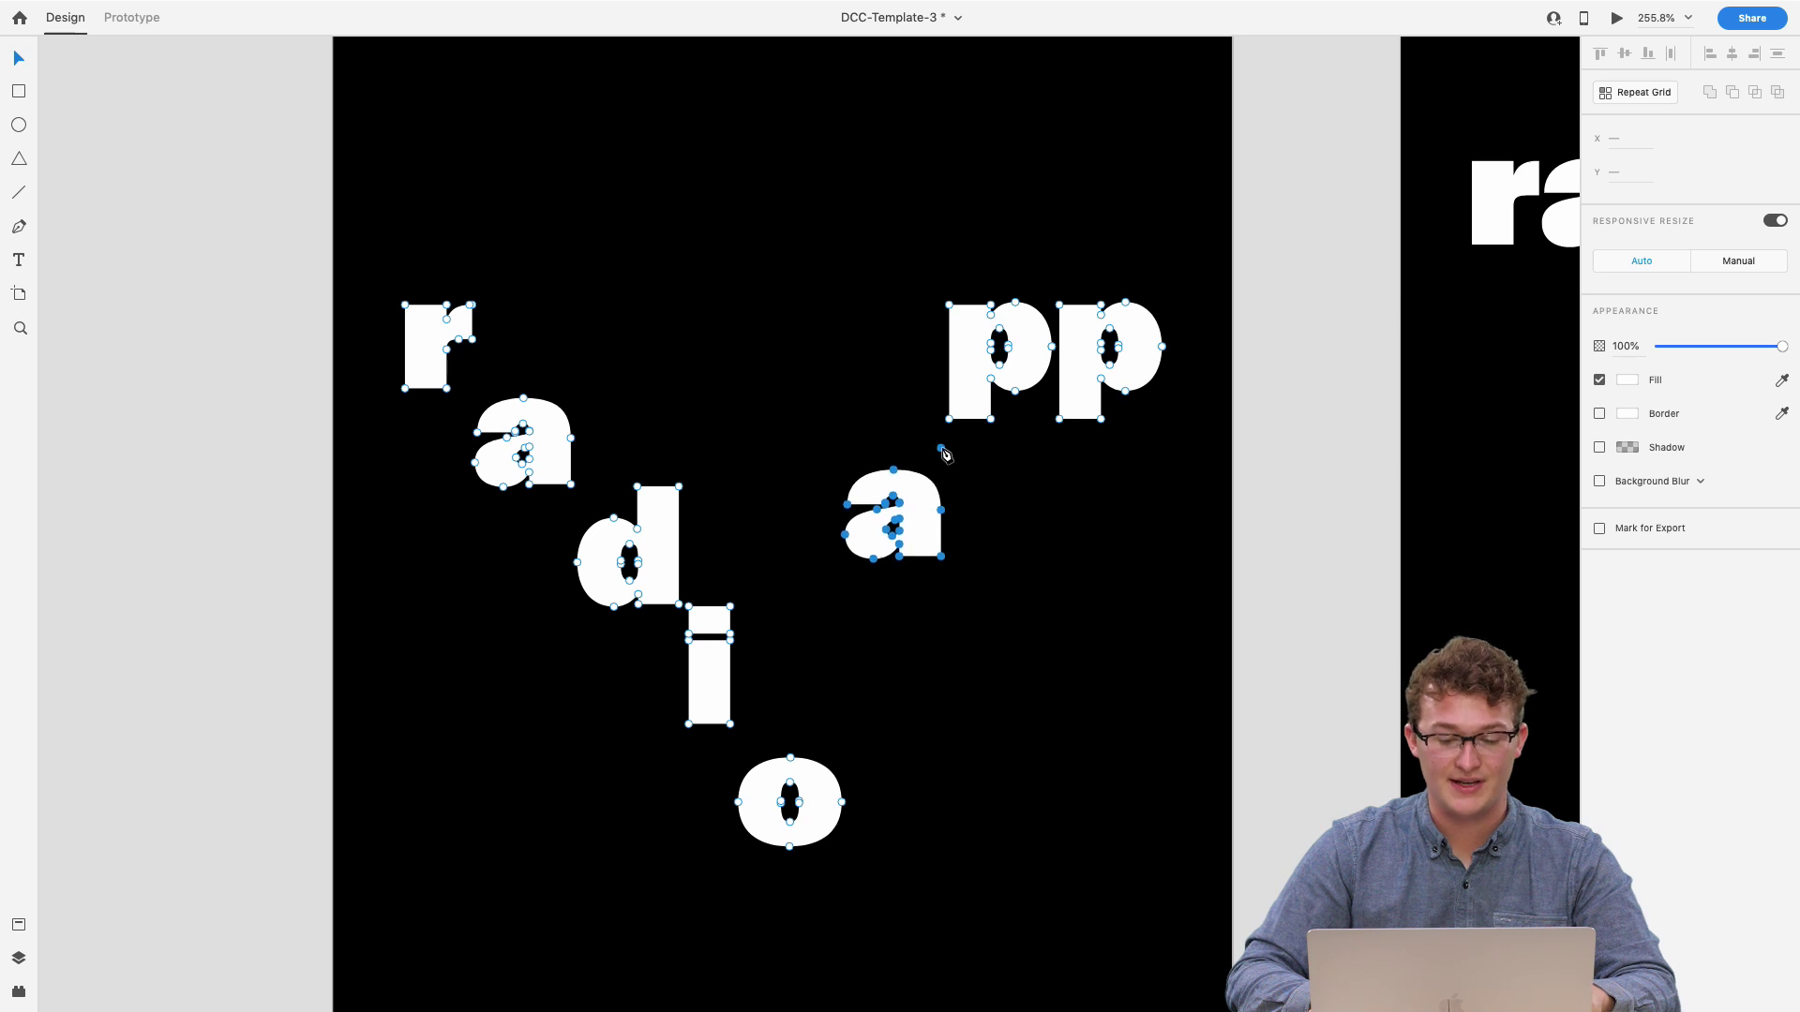
key(shift+Down)
key(shift+Down)
key(shift+Down)
key(shift+Down)
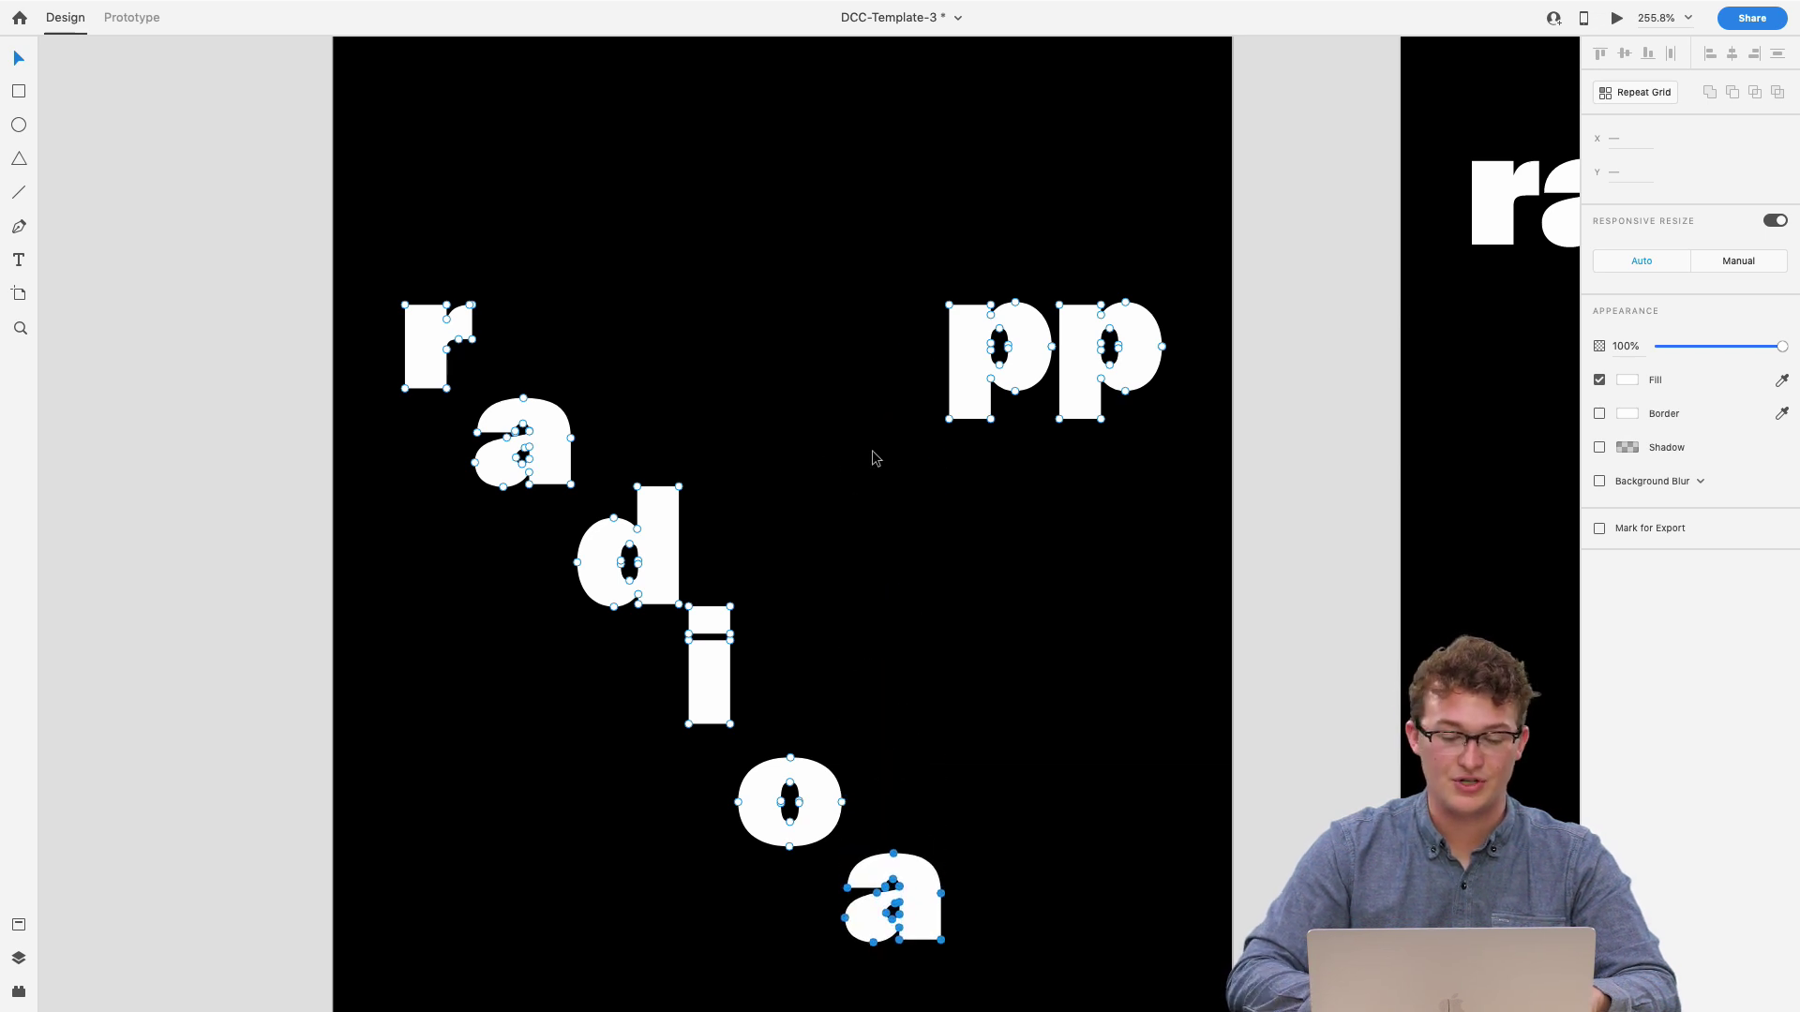
drag(1004, 957, 724, 750)
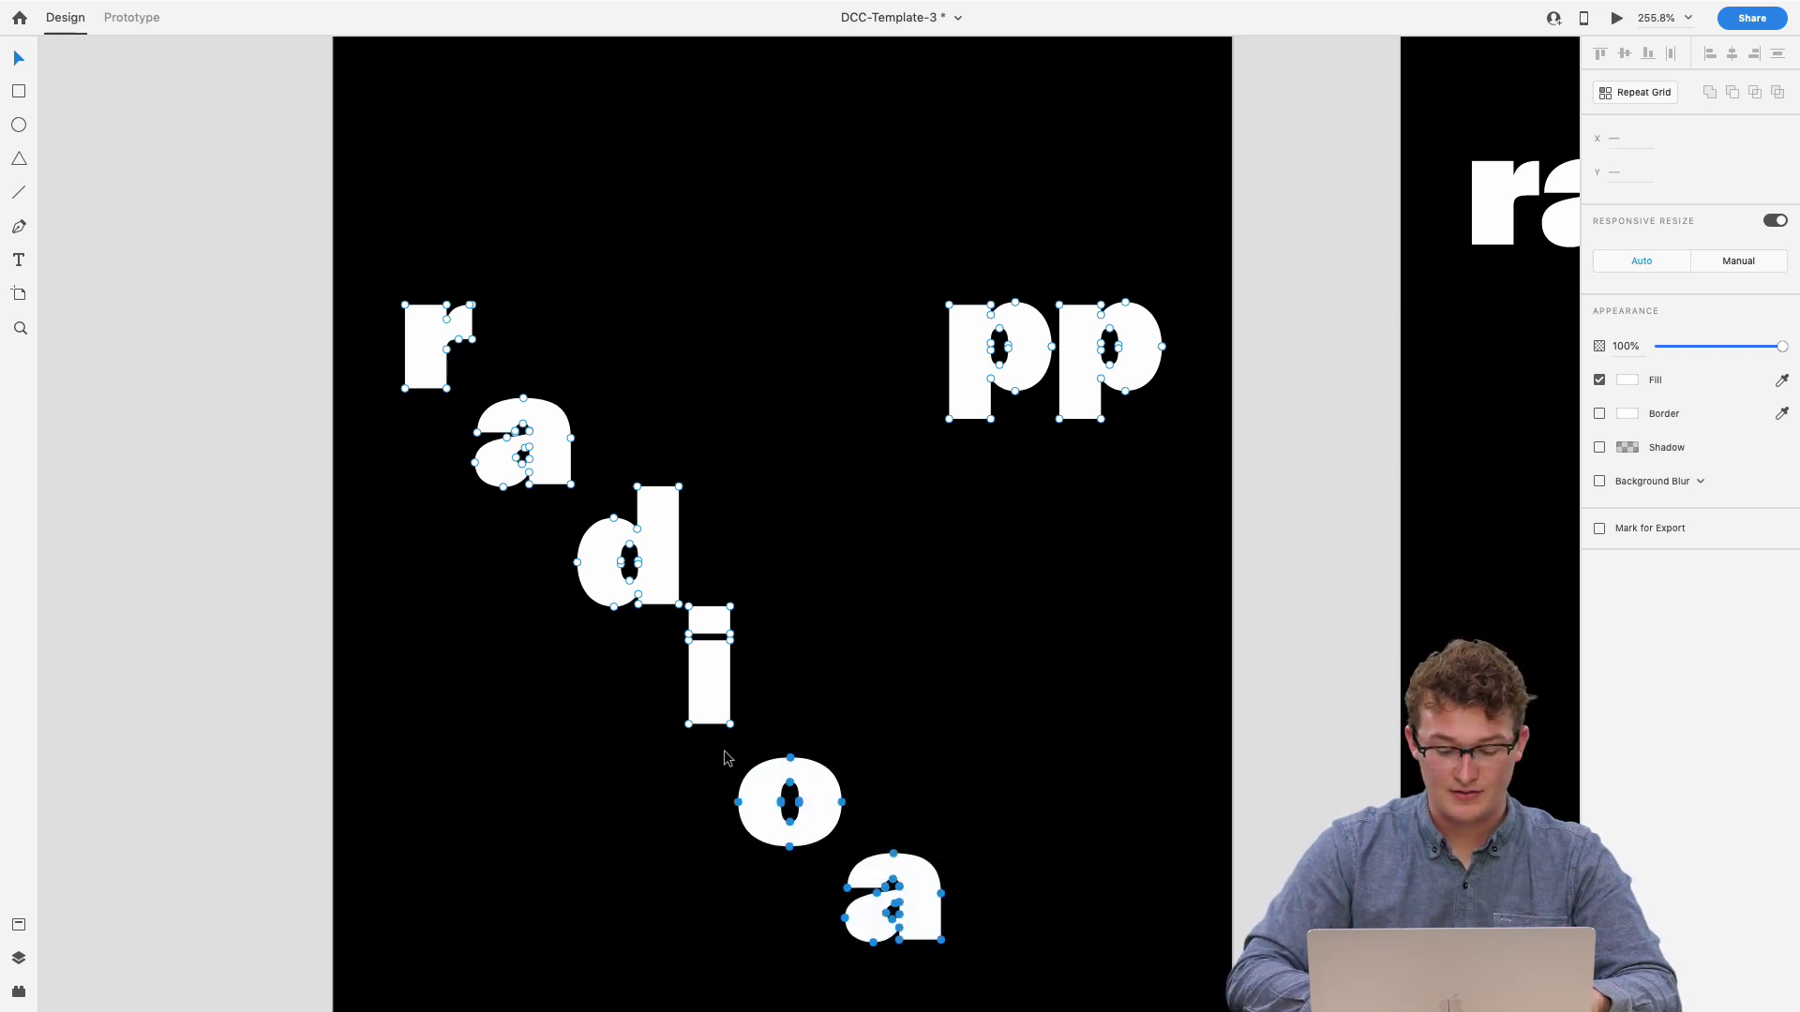
key(shift+Up)
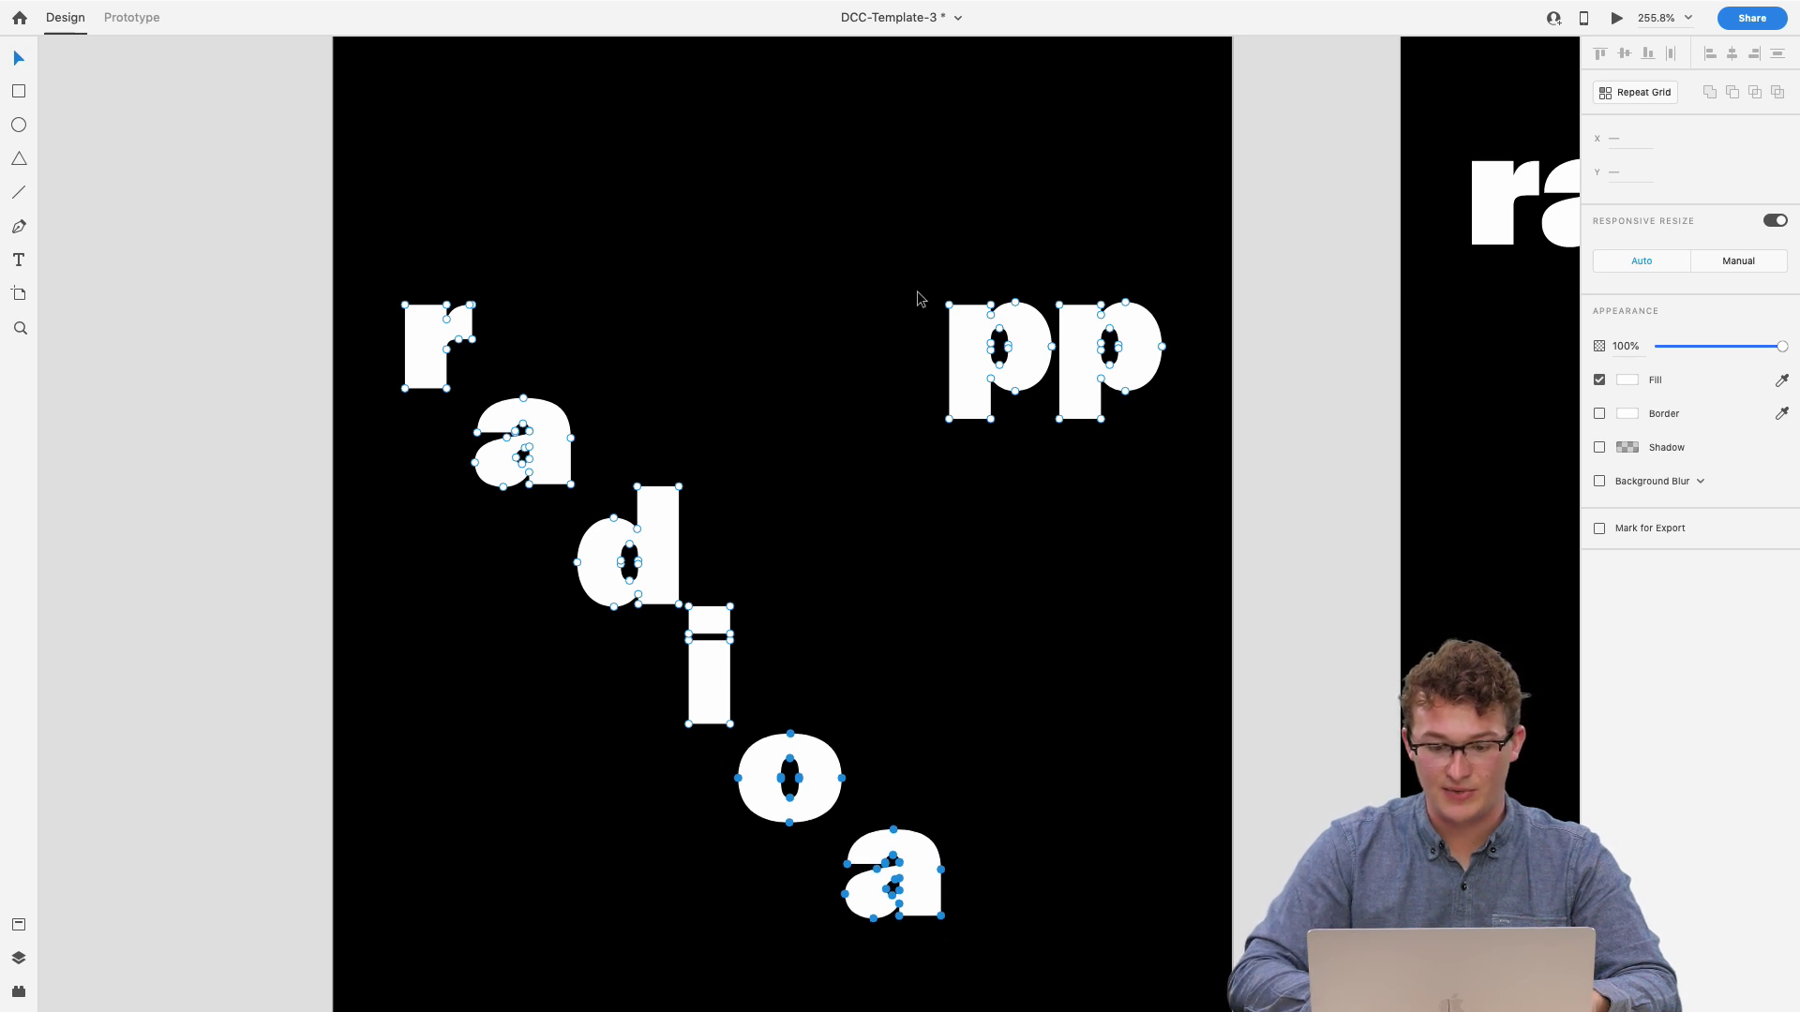
- Move only the anchor points of the first "p" down until it sits just below the second "a"
drag(907, 276, 1050, 463)
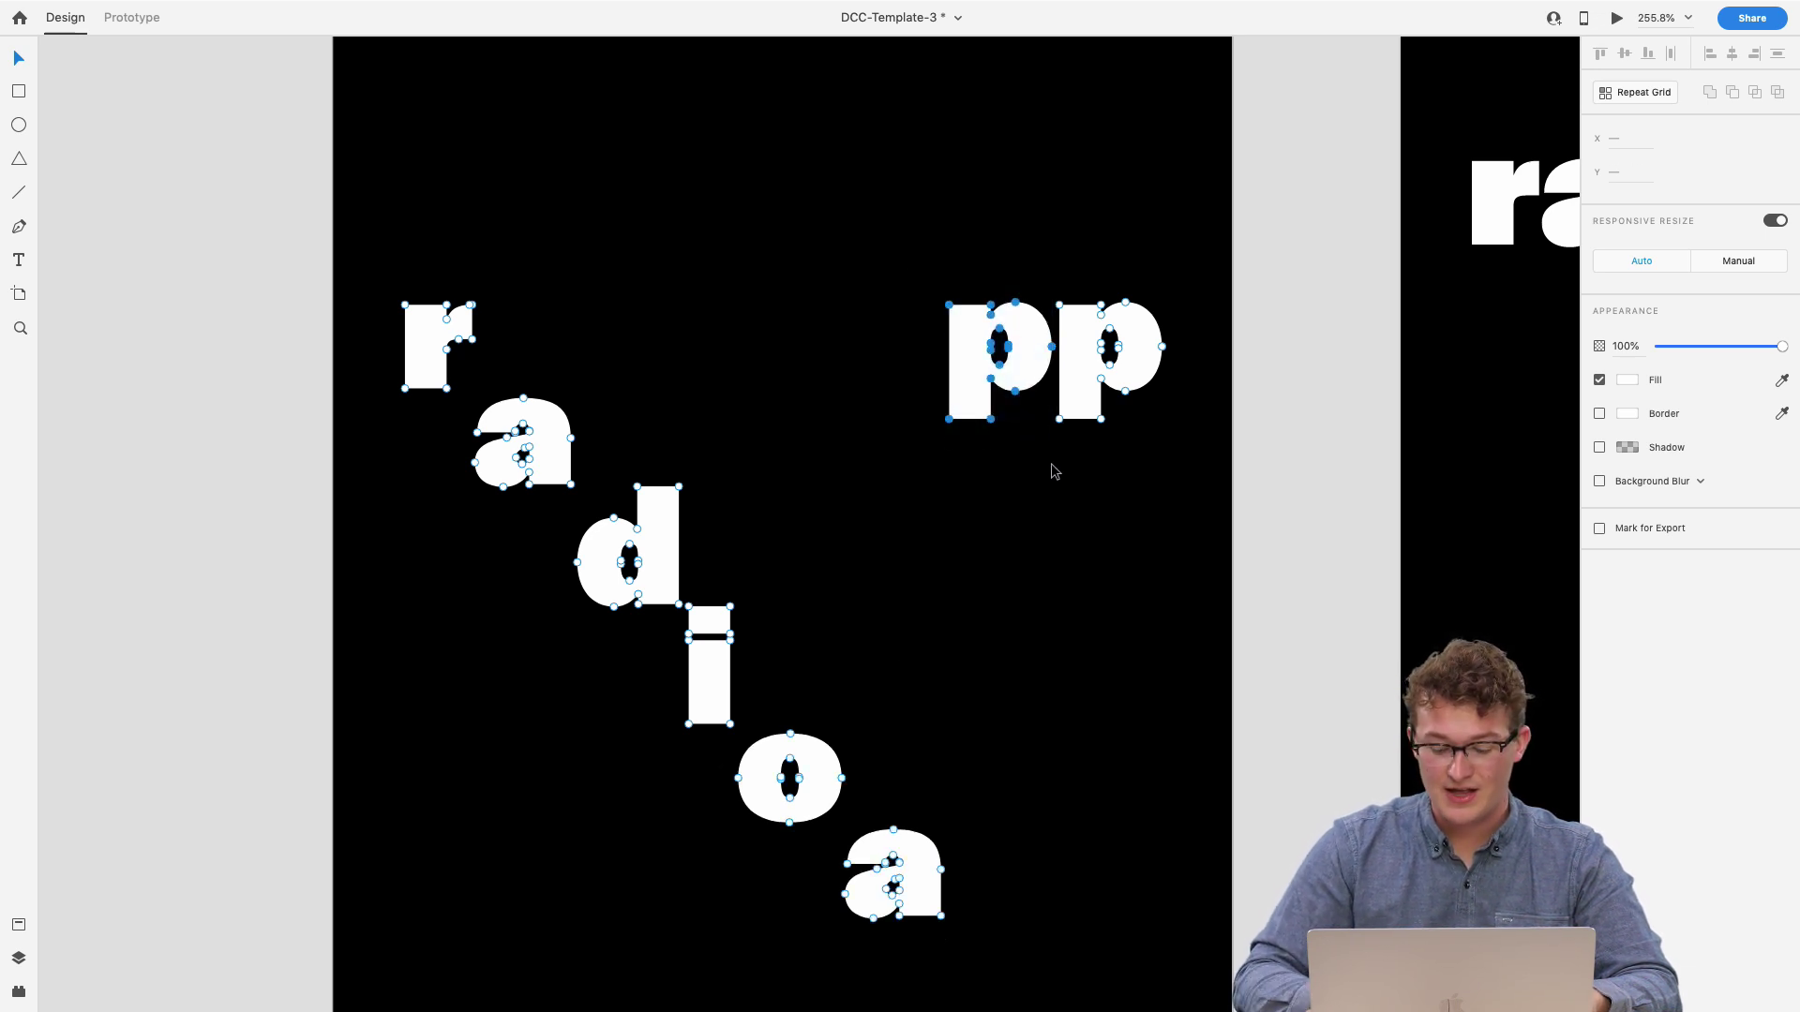
key(shift+Down)
key(shift+Down)
key(shift+Down)
key(shift+Down)
key(shift+Down)
key(shift+Down)
key(shift+Down)
key(shift+Down)
key(shift+Down)
key(shift+Down)
key(shift+Down)
key(shift+Down)
key(shift+Down)
key(shift+Down)
key(shift+Down)
key(shift+Down)
key(shift+Down)
key(shift+Down)
key(shift+Down)
key(shift+Down)
key(shift+Down)
key(shift+Down)
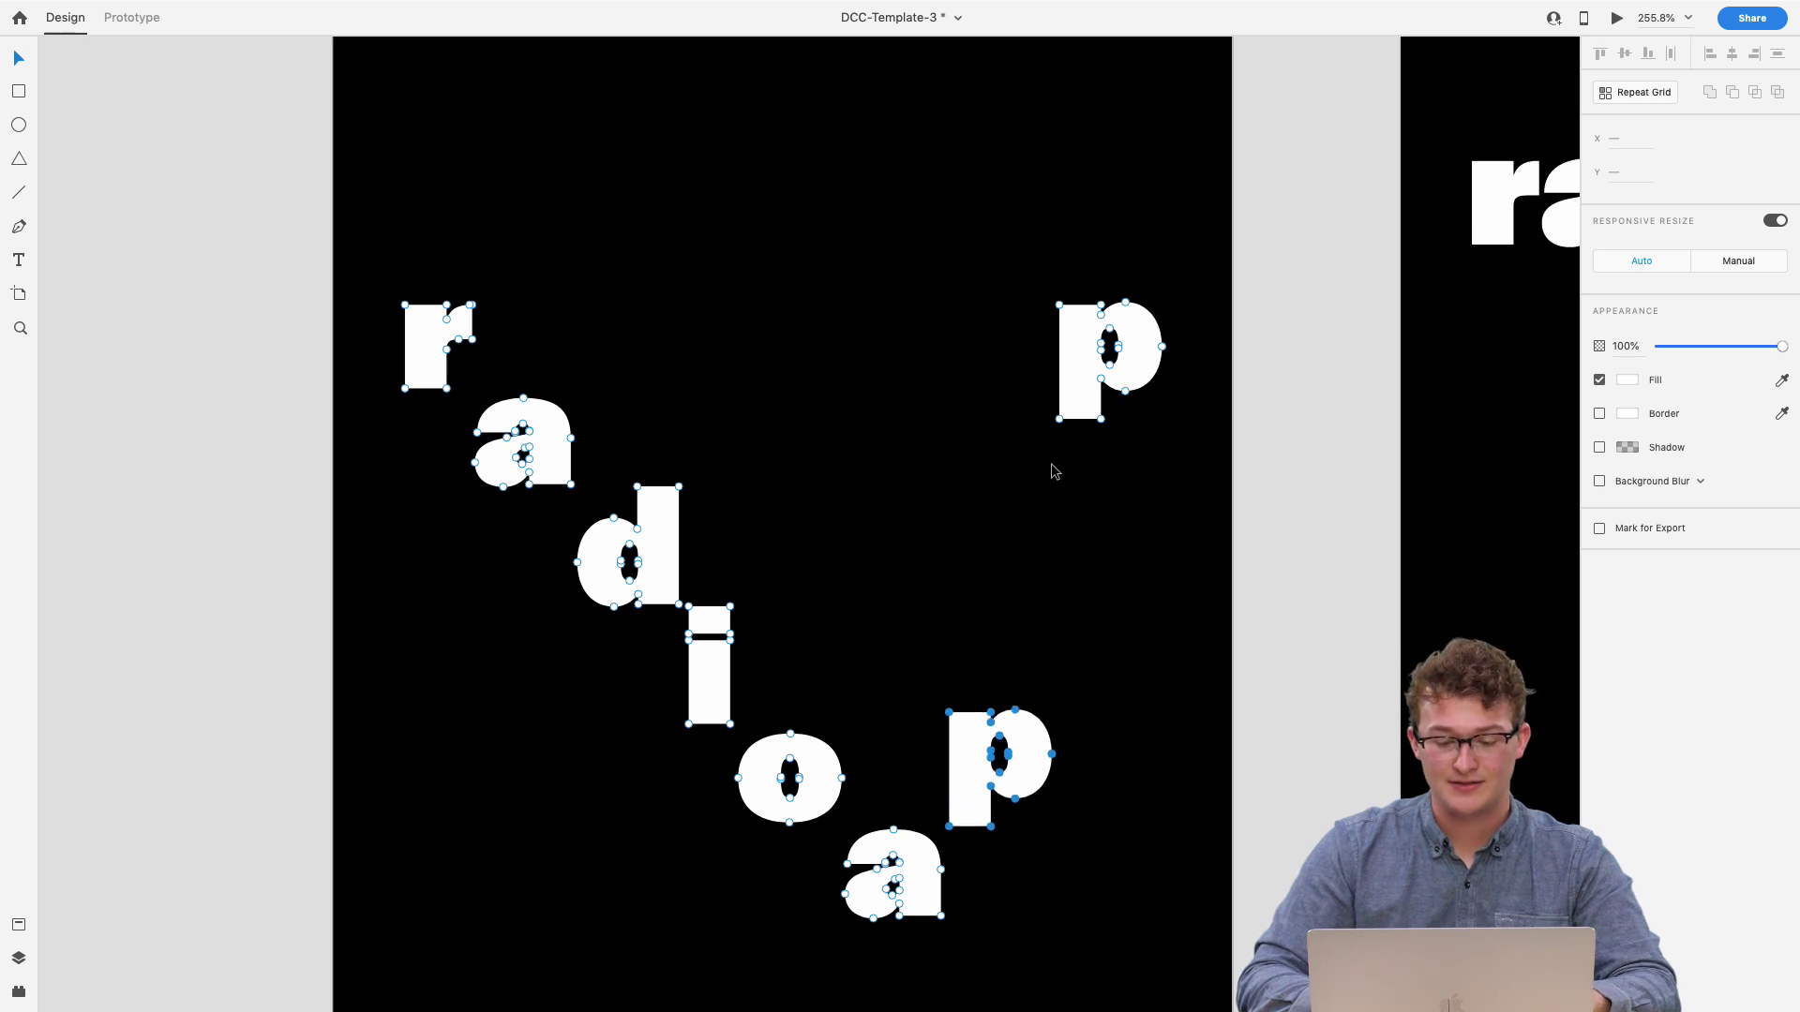
click(1050, 463)
- Move the last "p" anchor points down to just below the first "p", completing the diagonal, and leave path editing
scroll(1050, 463, down, 3)
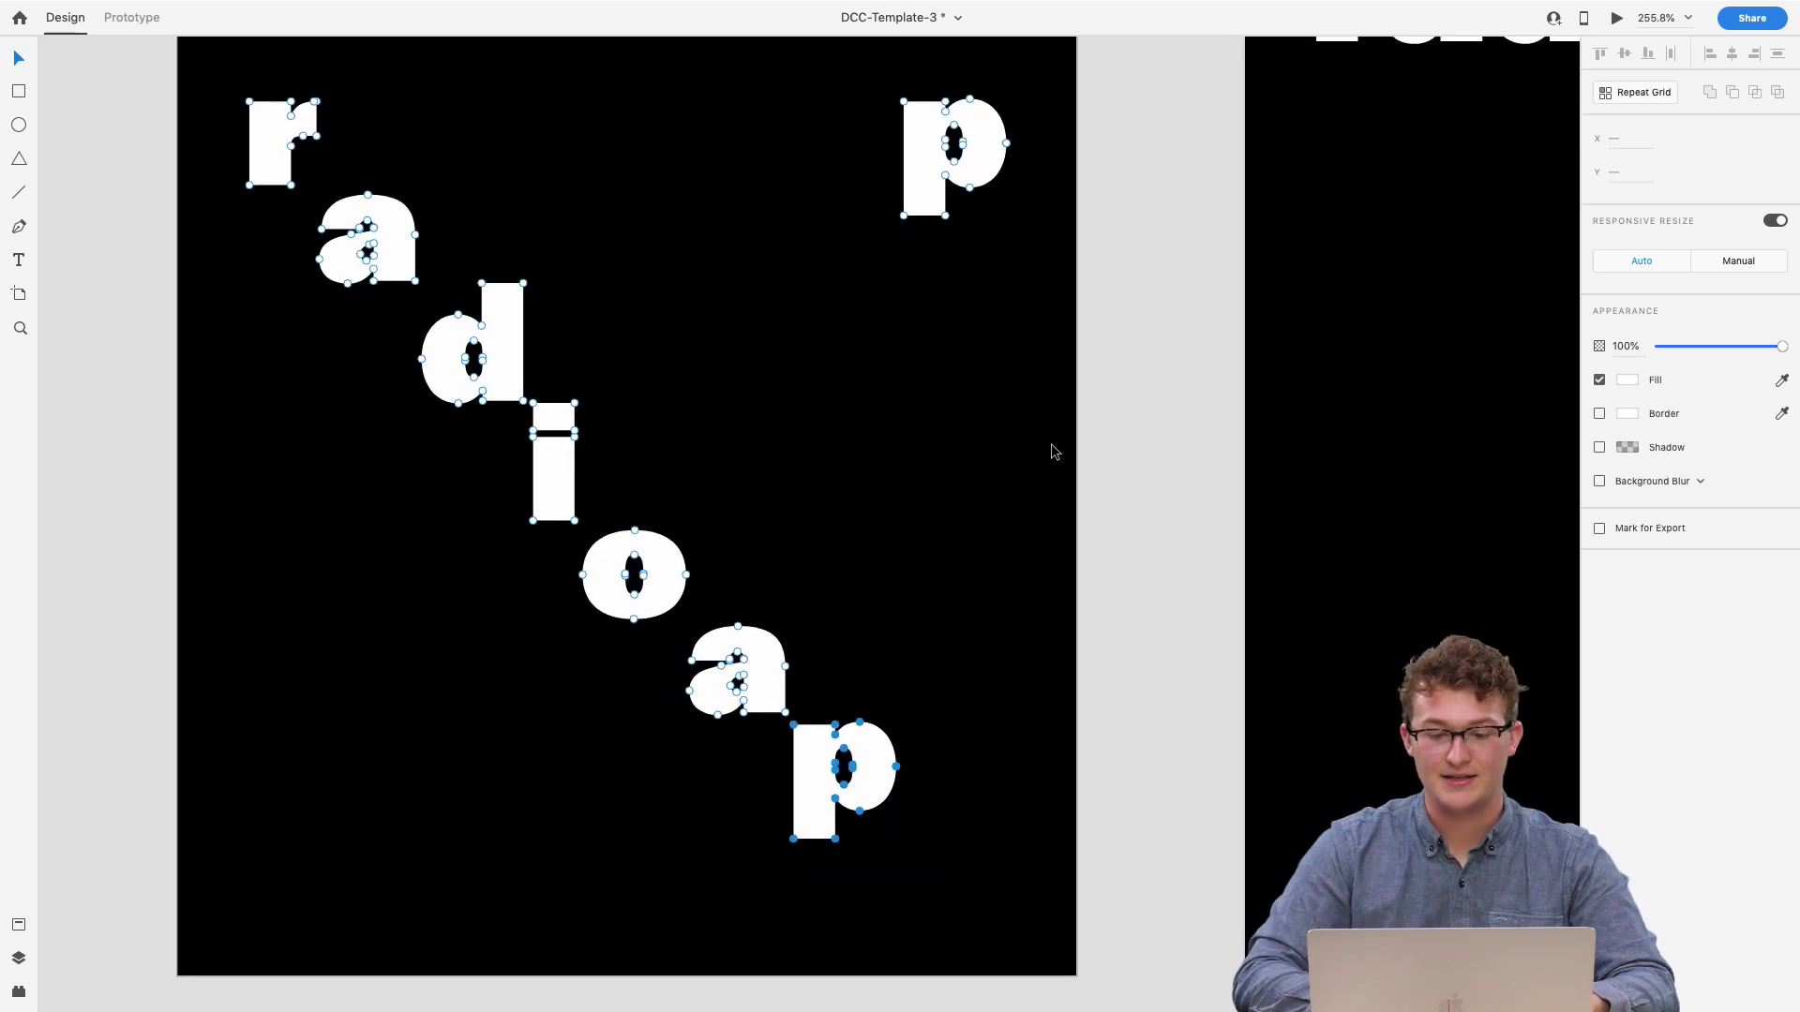
drag(1051, 447, 940, 182)
key(shift+Down)
key(shift+Down)
key(shift+Down)
key(shift+Down)
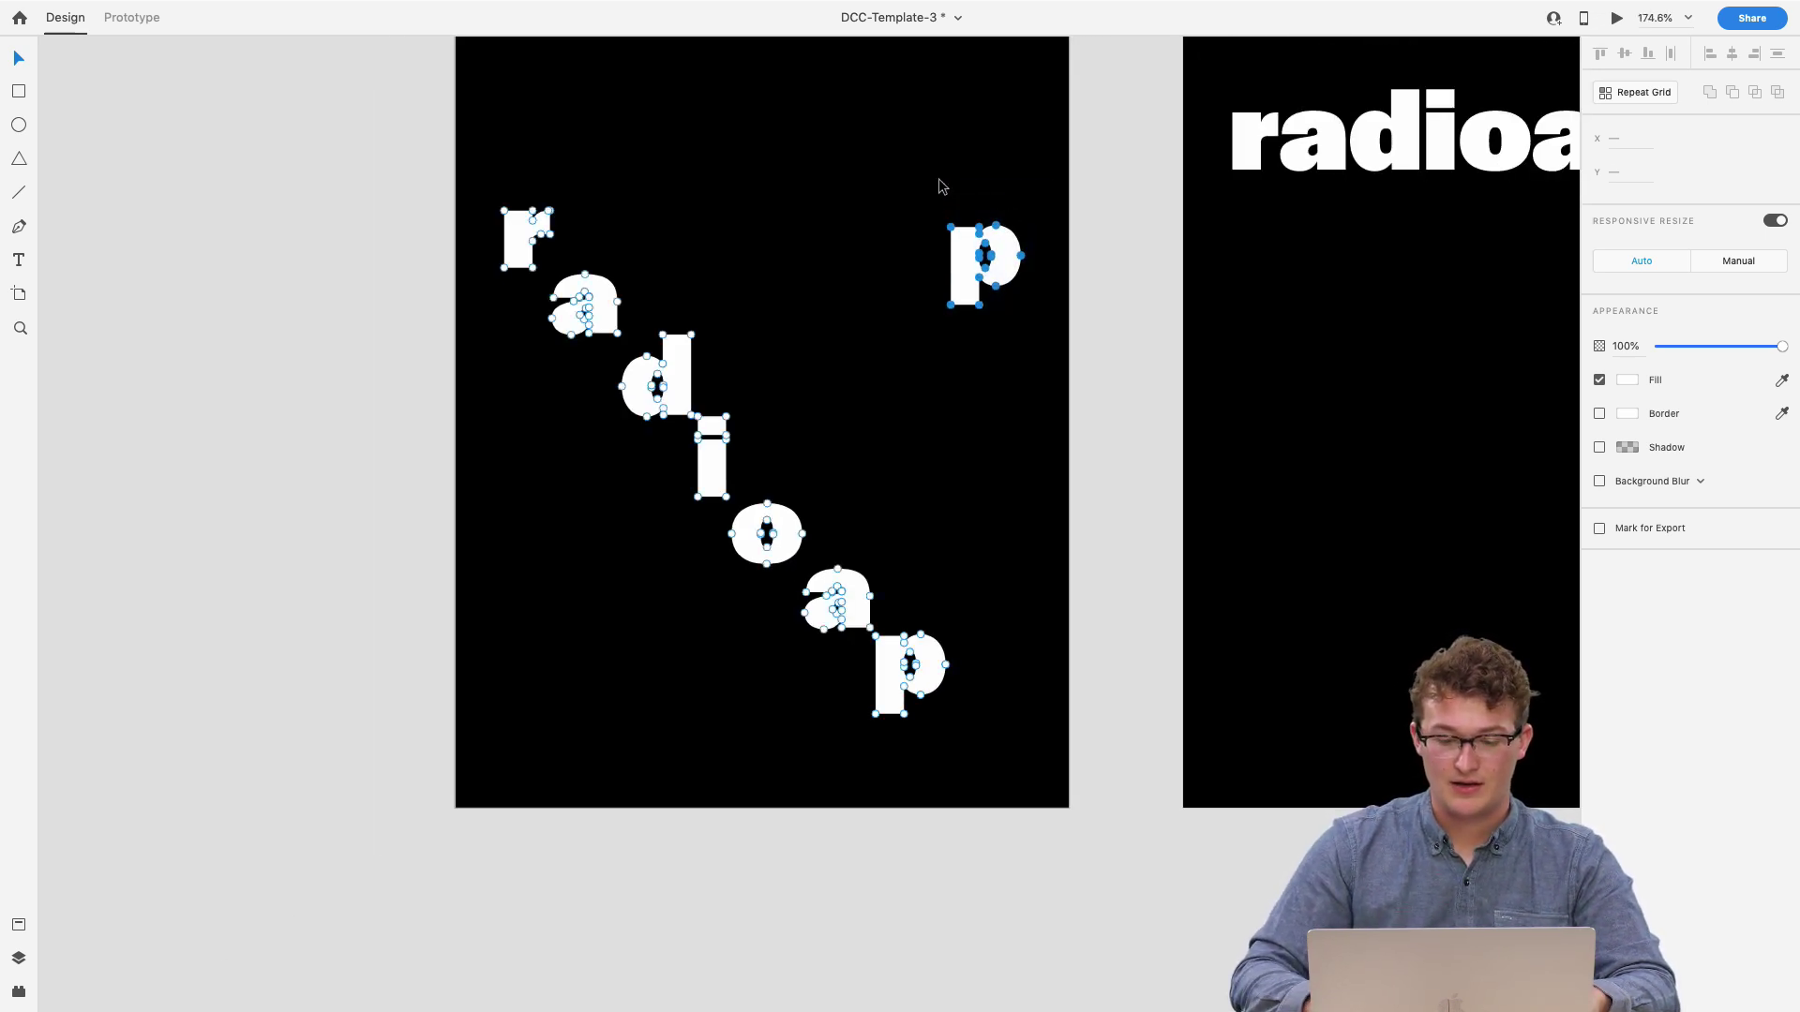
key(shift+Down)
key(shift+Down)
key(shift+Down)
key(shift+Down)
key(shift+Down)
key(shift+Down)
key(shift+Down)
key(shift+Down)
key(shift+Down)
key(shift+Down)
key(shift+Down)
key(shift+Down)
key(shift+Down)
key(shift+Down)
key(shift+Down)
key(shift+Down)
key(shift+Down)
key(shift+Down)
key(shift+Down)
key(shift+Down)
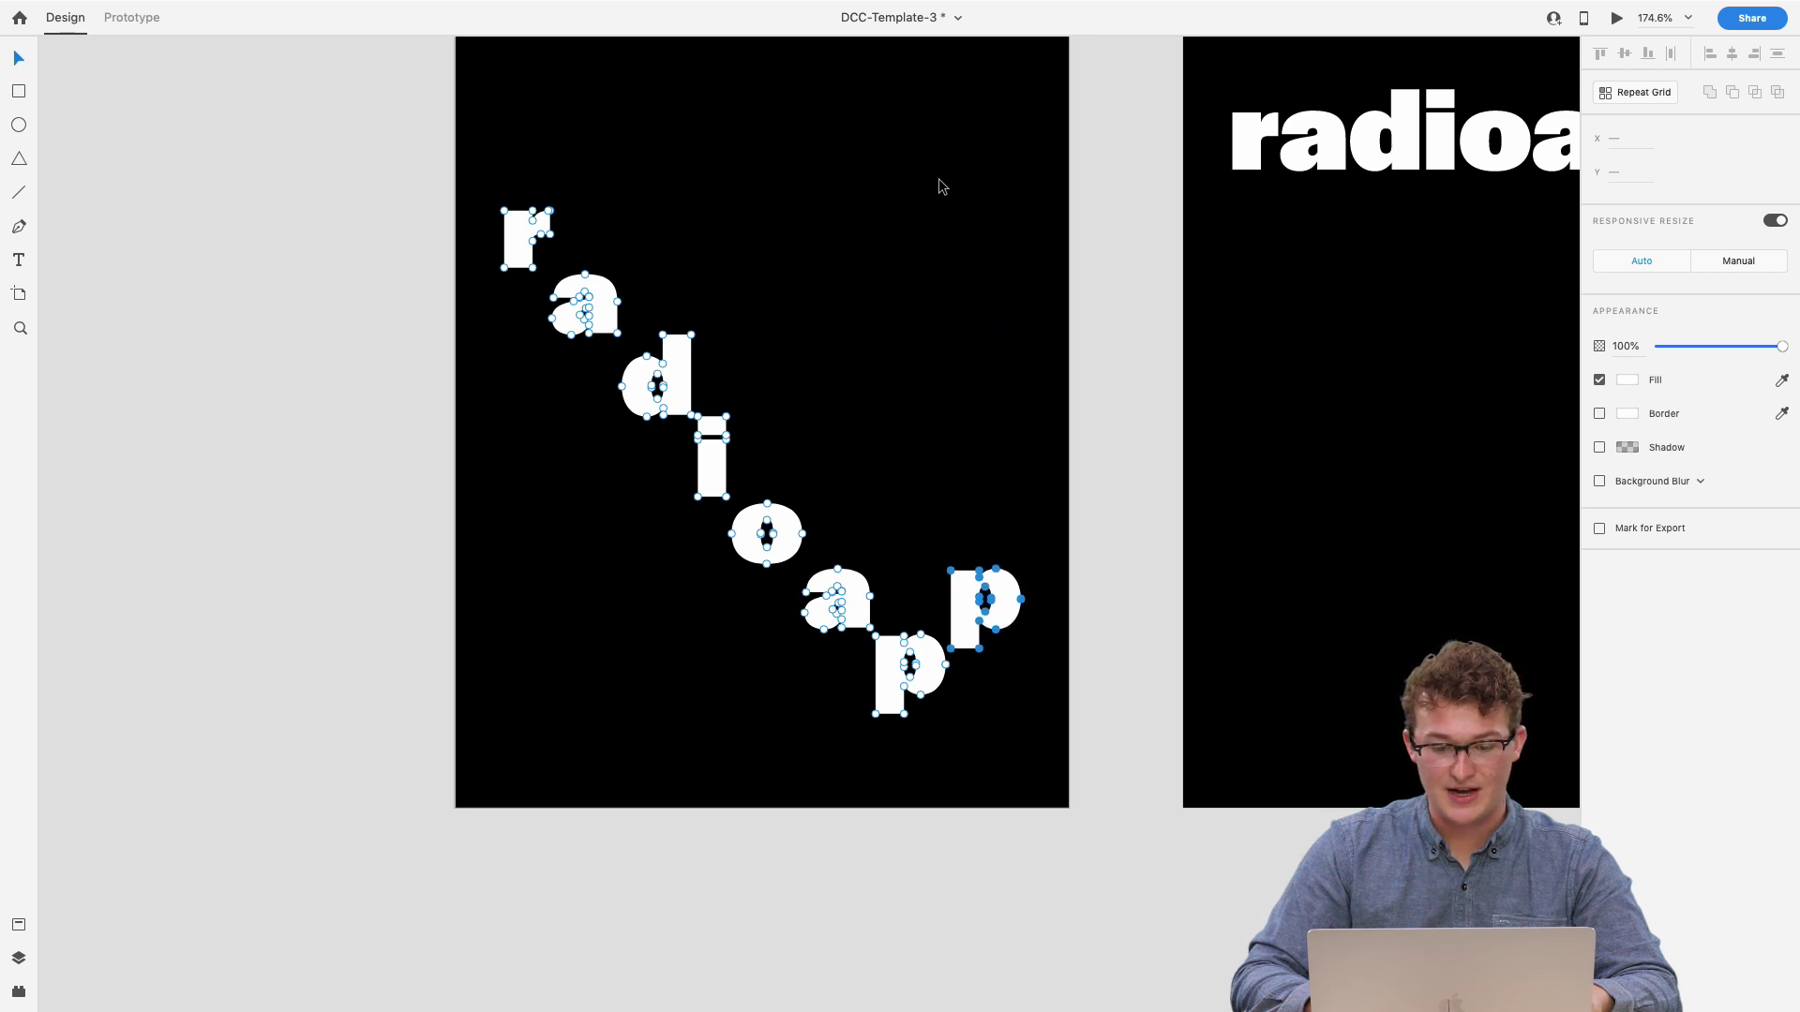
key(shift+Down)
key(shift+Down)
key(shift+Down)
key(super+0)
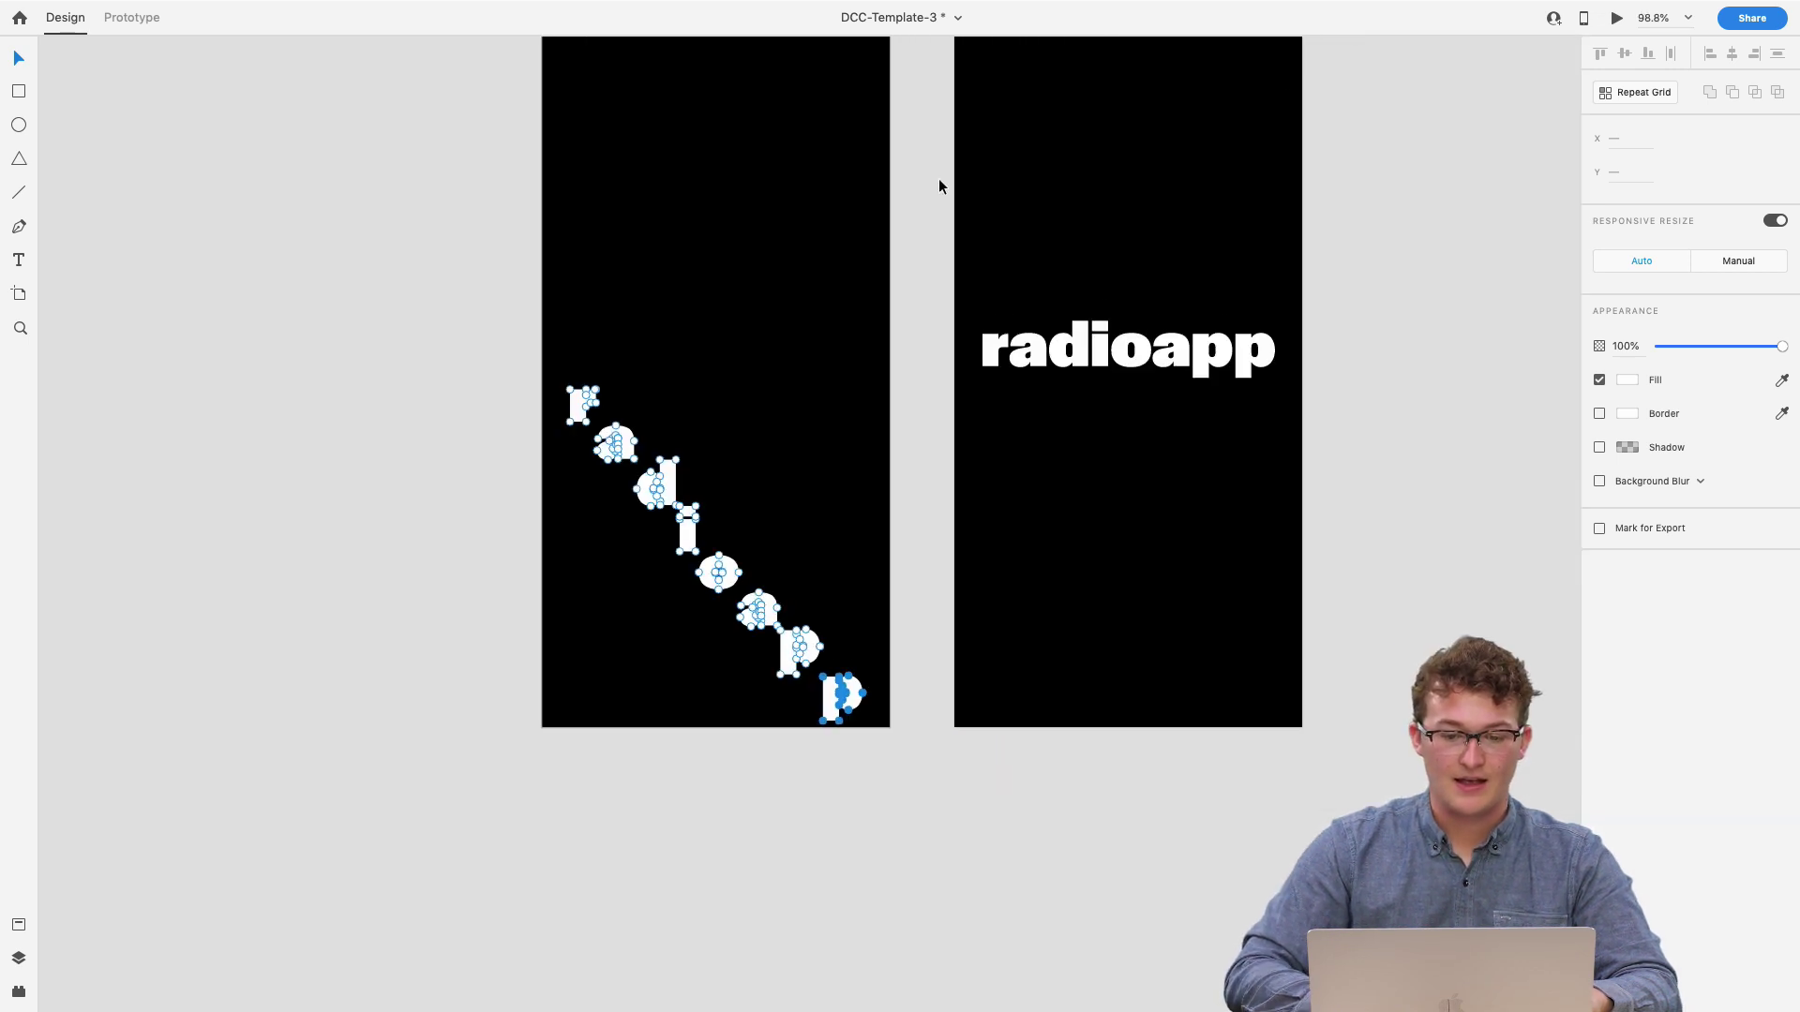
key(Escape)
- In Prototype mode, connect the iPhone X/XS – 1 artboard to iPhone X/XS – 2
click(132, 17)
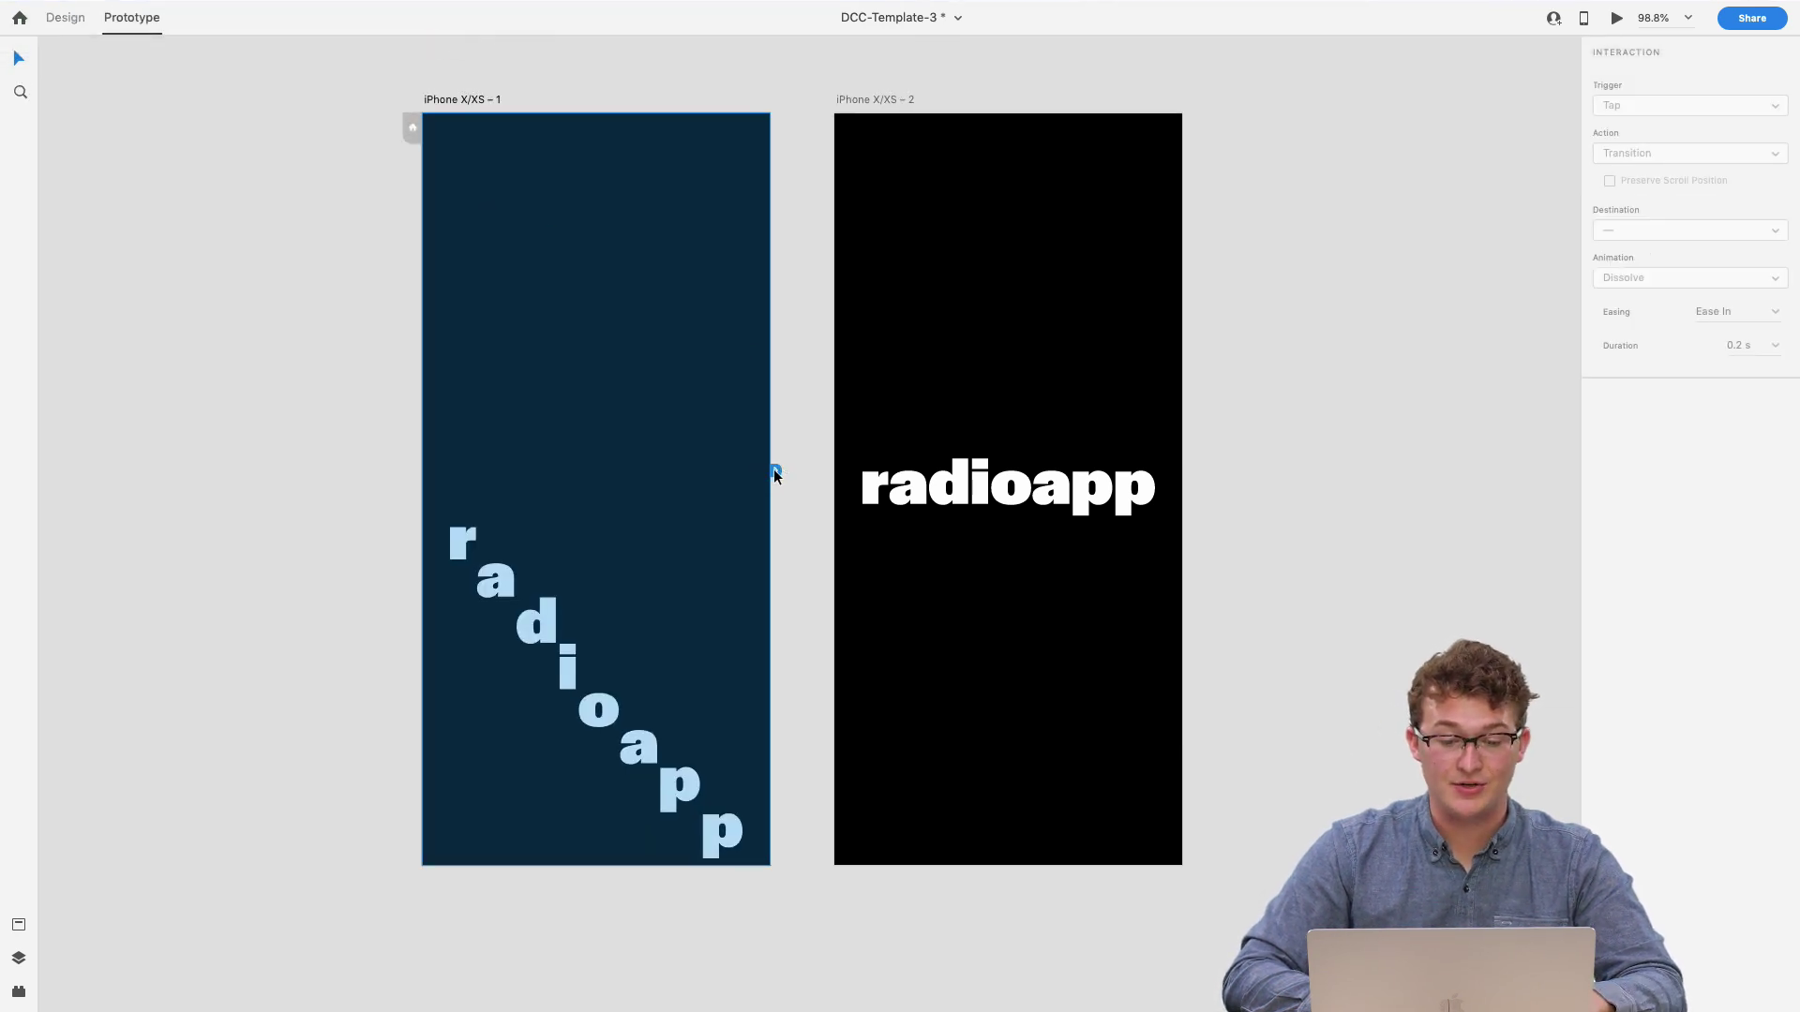
drag(775, 472, 968, 544)
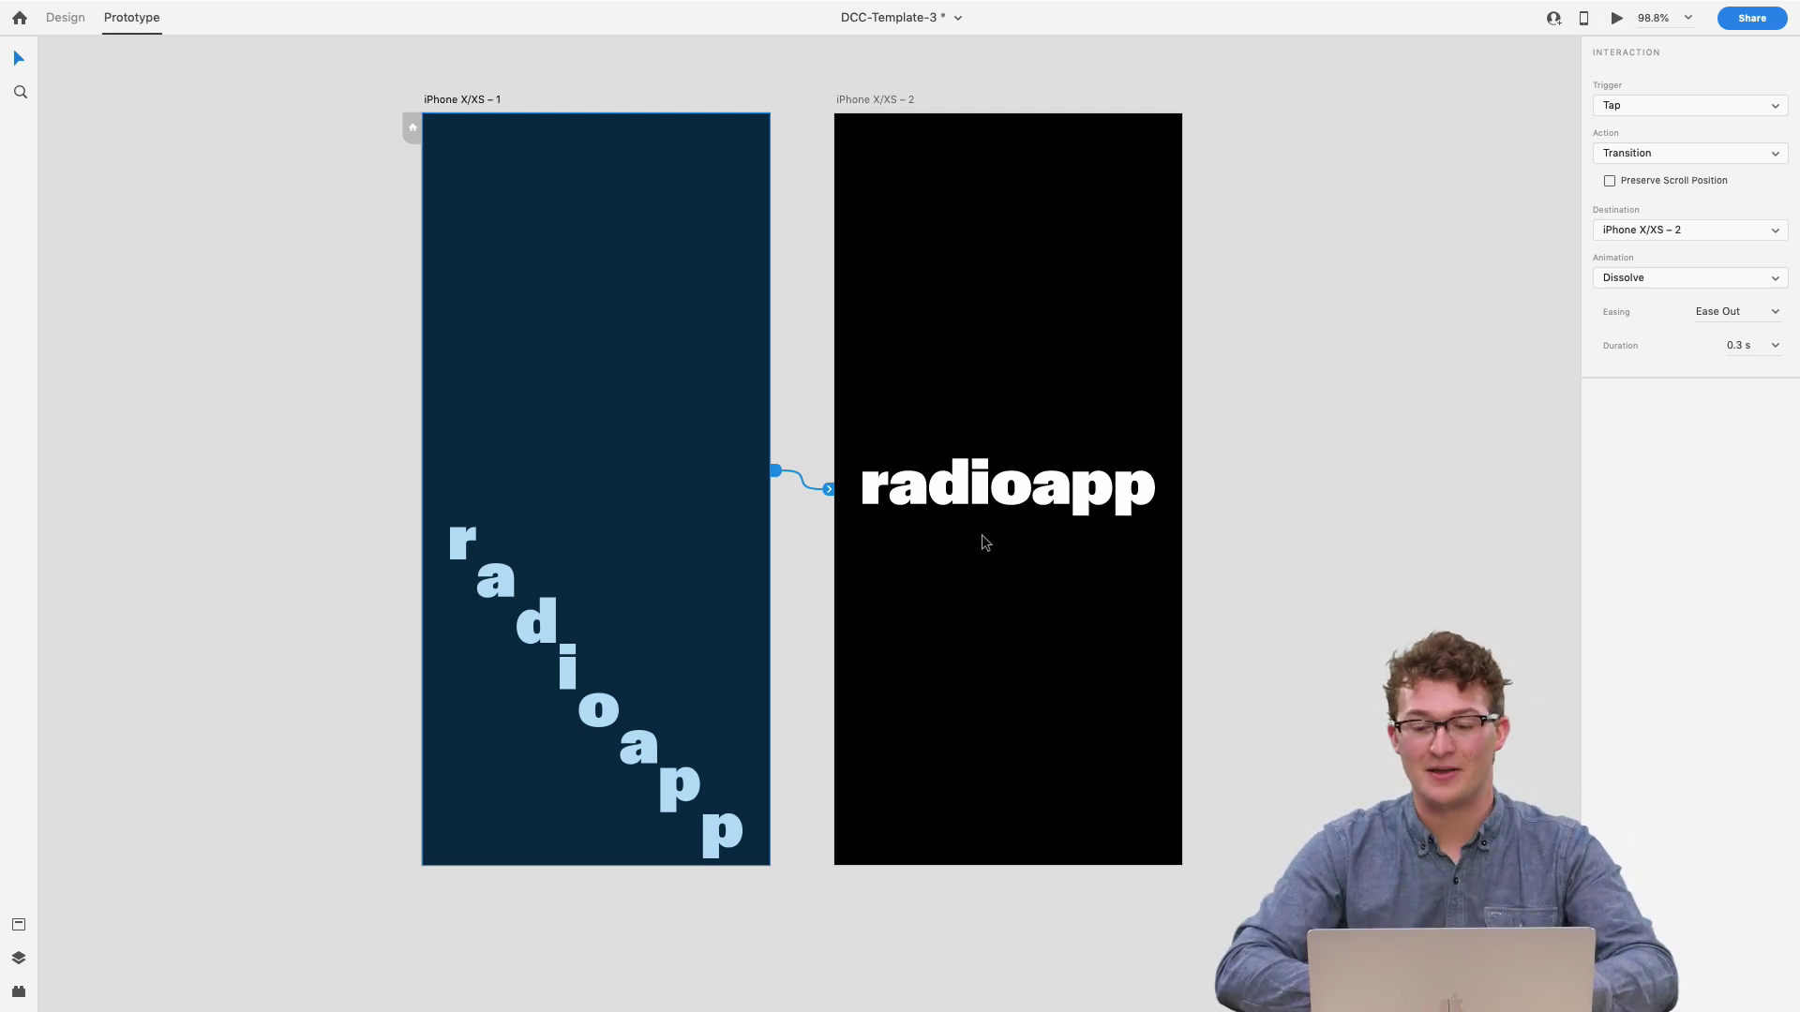
scroll(881, 460, up, 1)
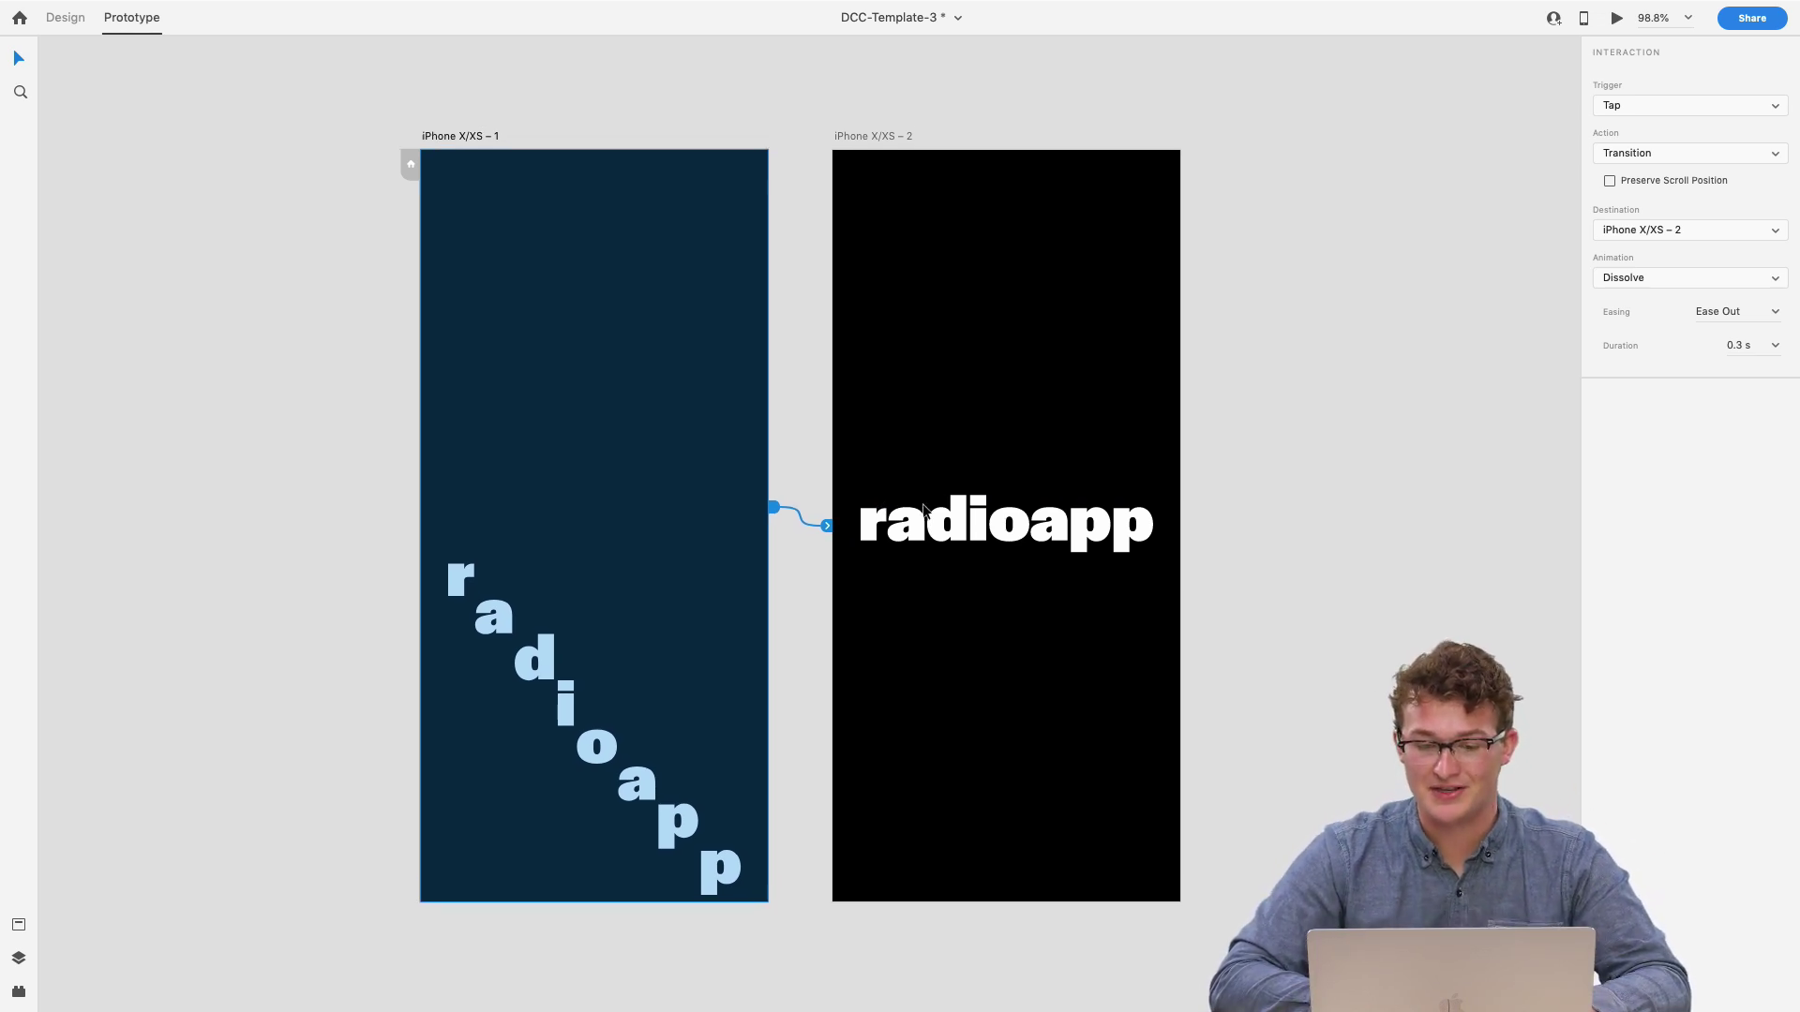
- Set the connection's trigger to Time with a delay of 0.5 s
click(1708, 109)
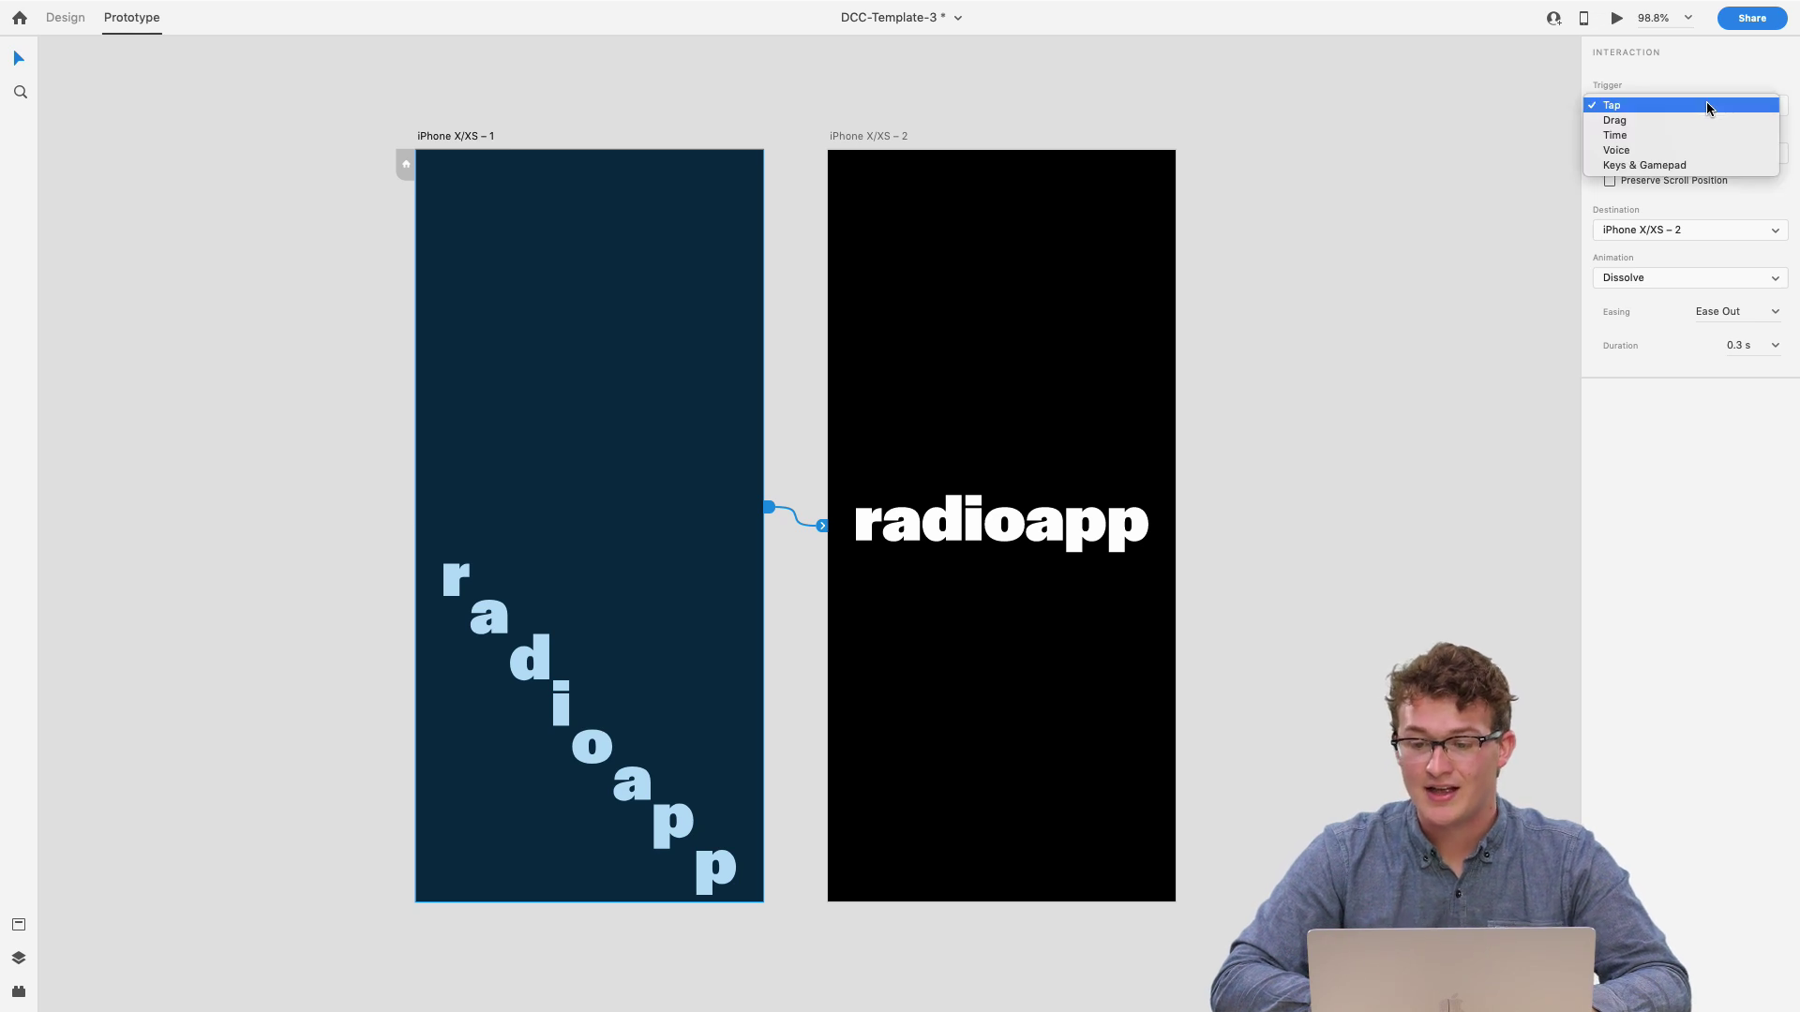
click(1634, 136)
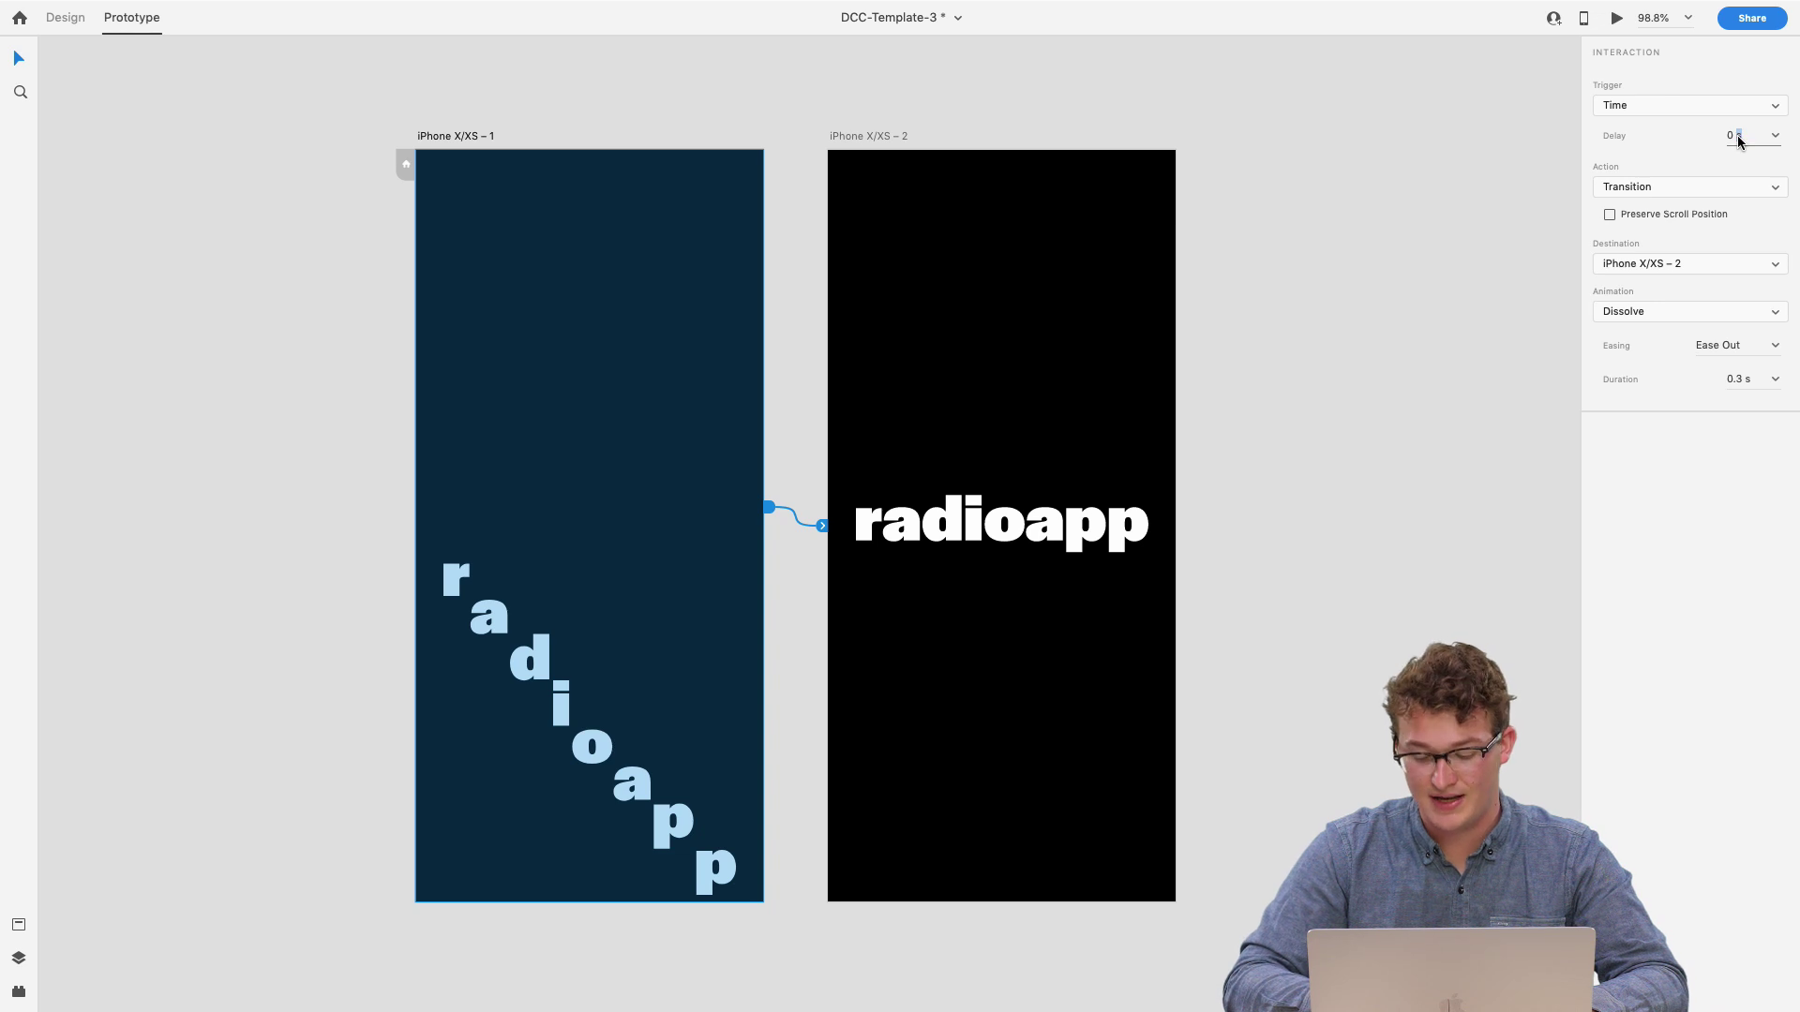
text(.5)
key(Return)
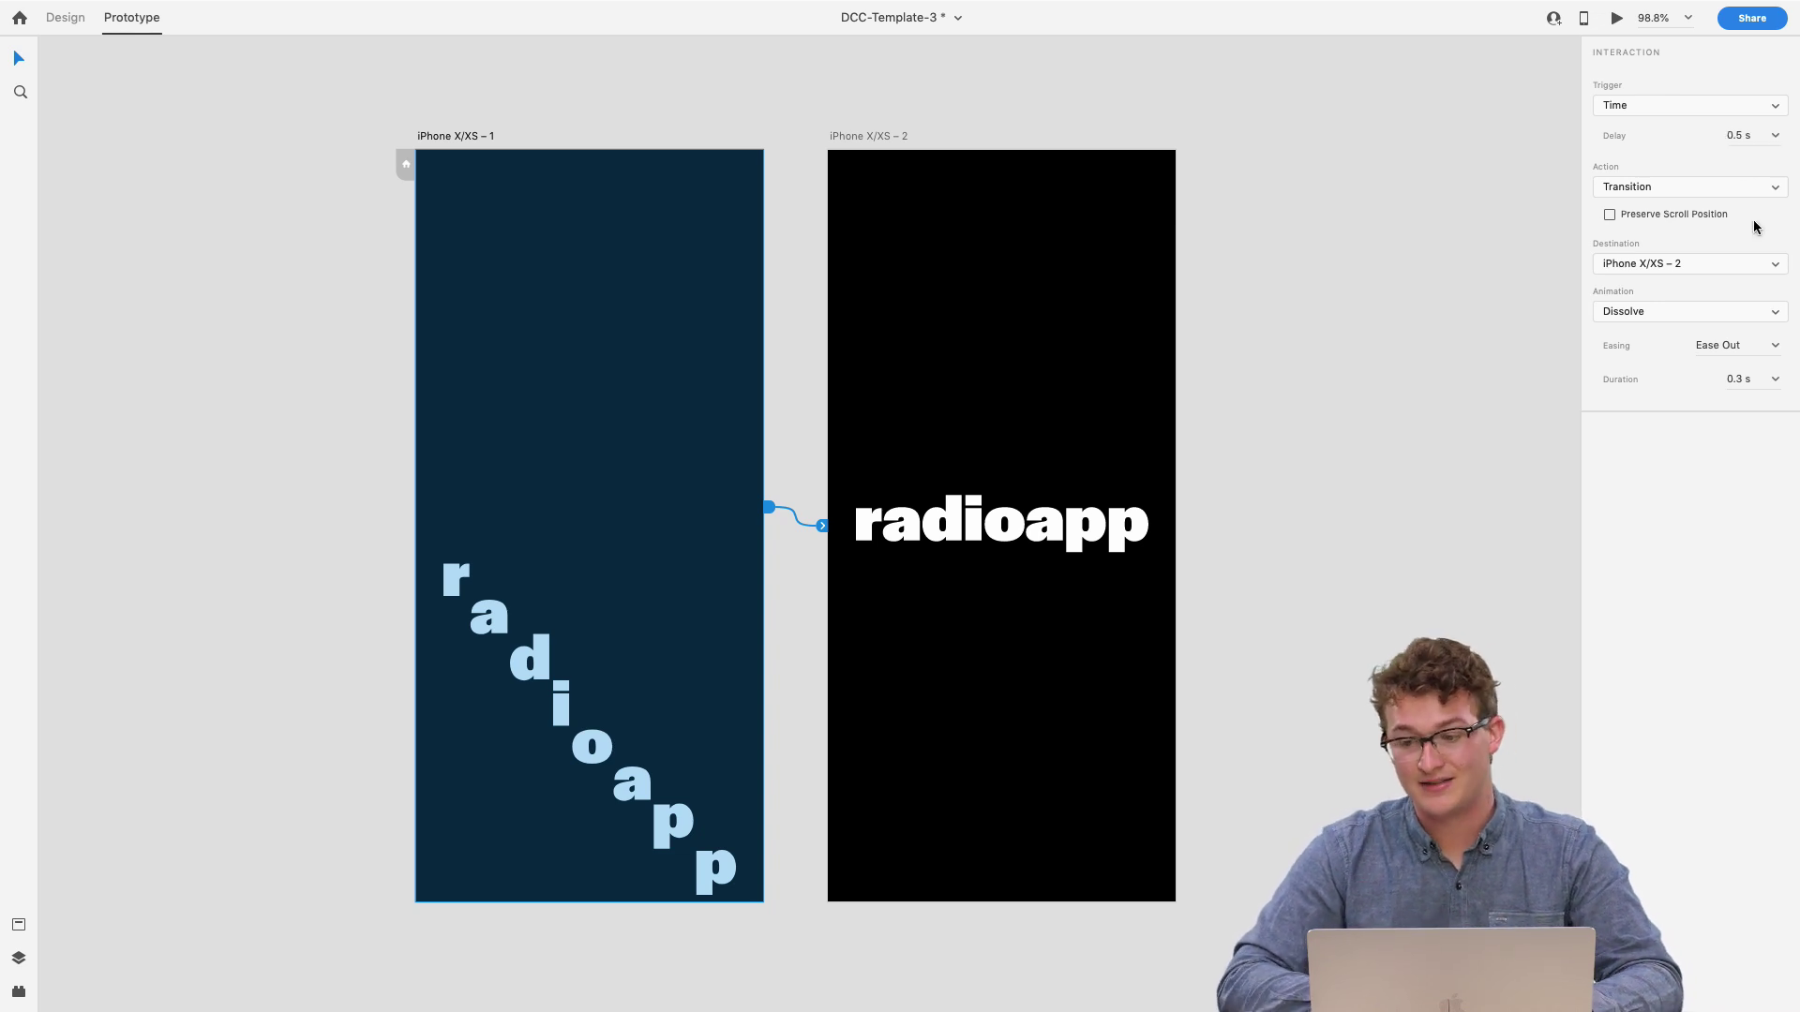
- Set the connection's duration to 0.6 s and its action to Auto-Animate
click(1748, 381)
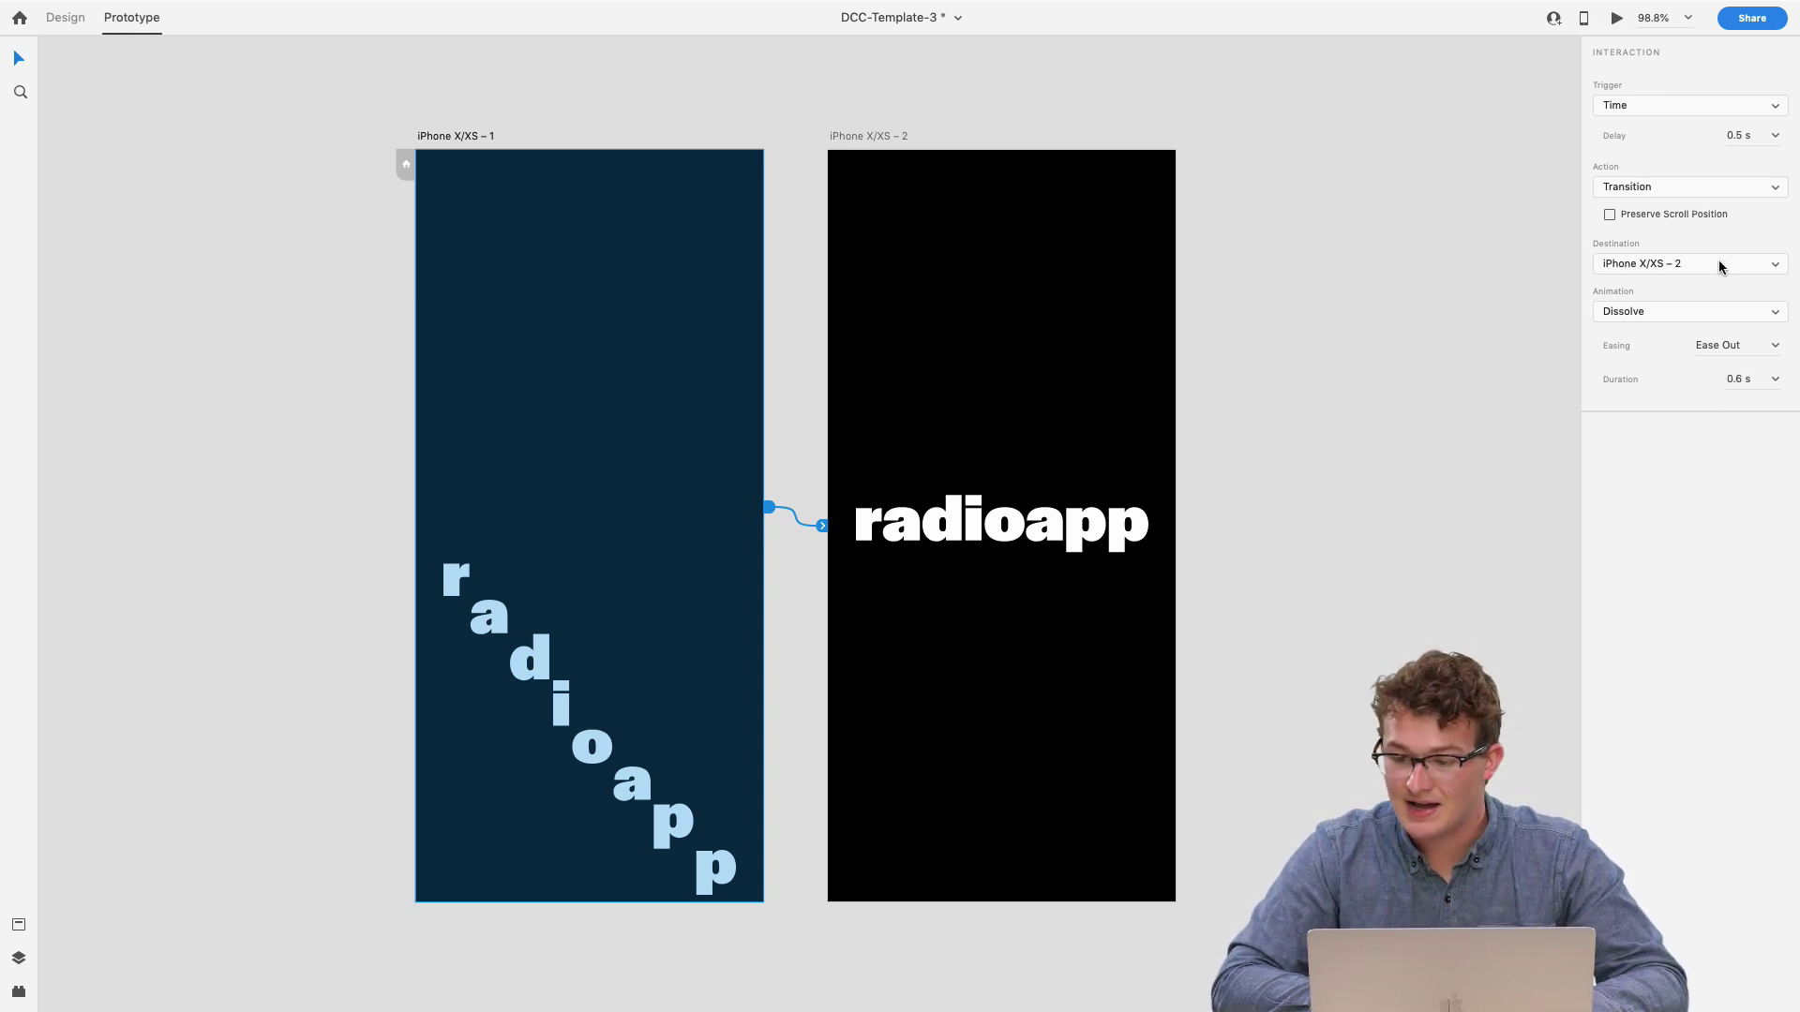
click(1649, 188)
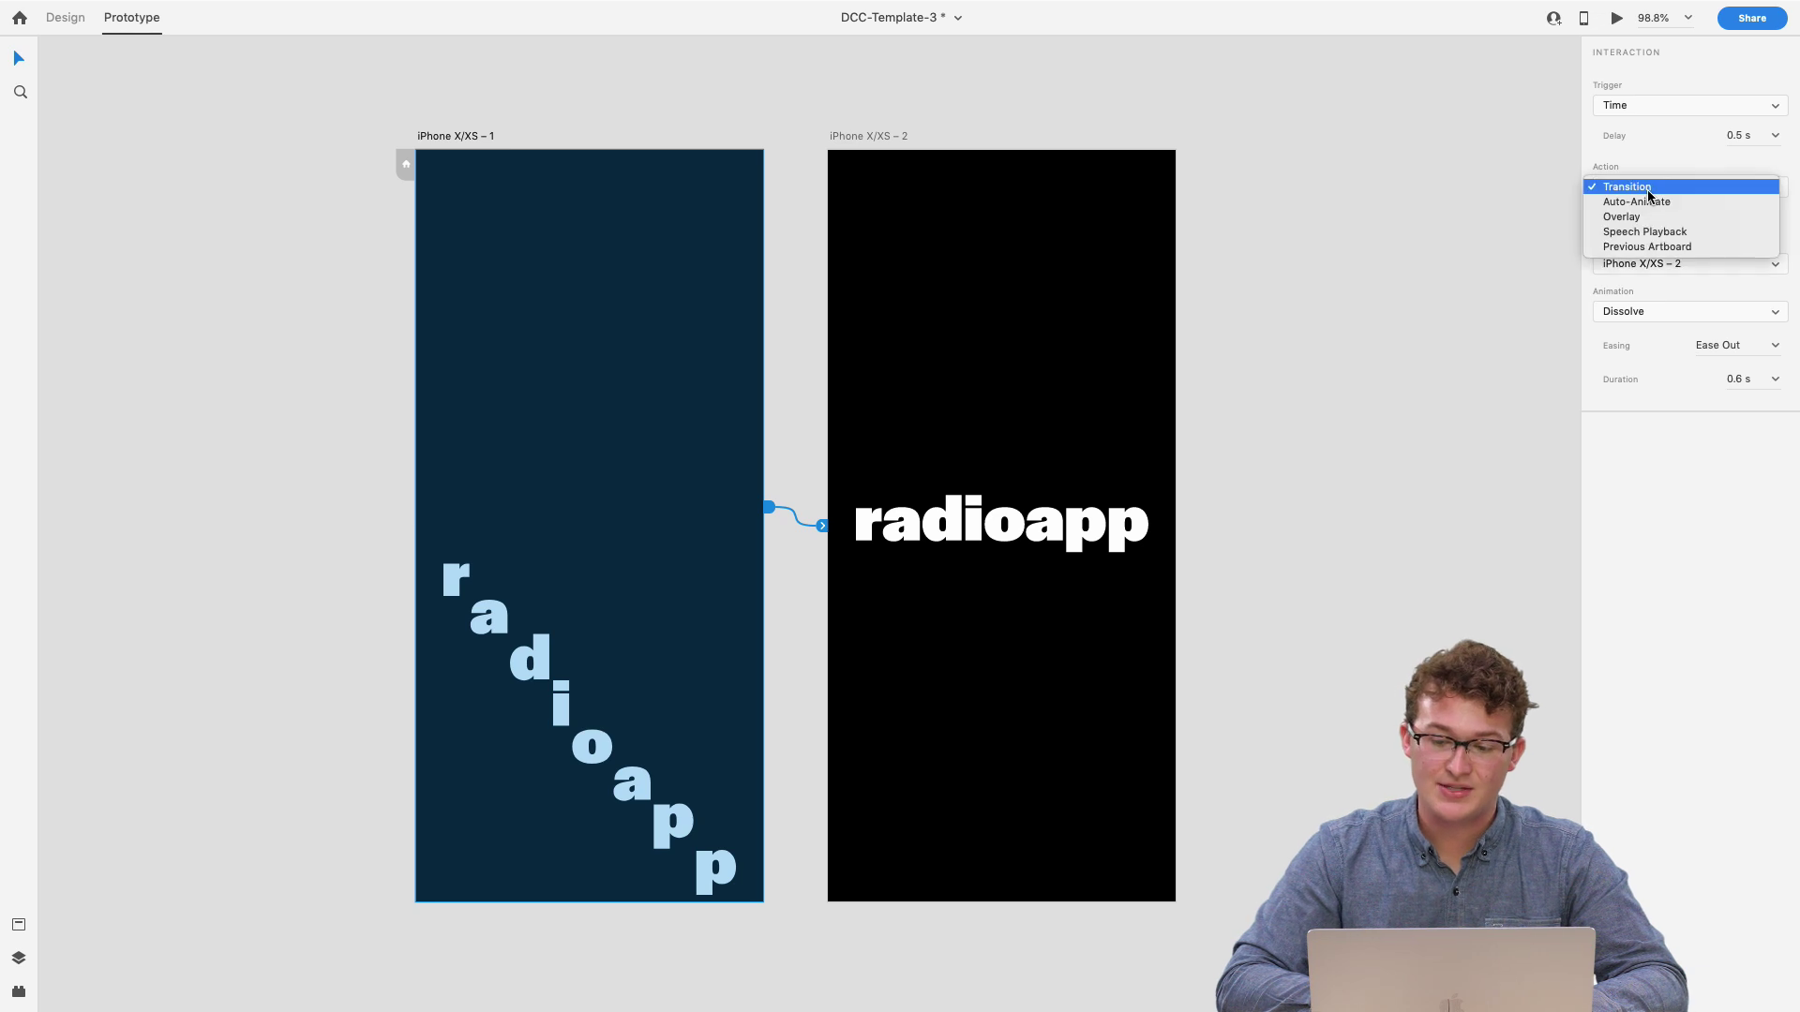
click(1654, 202)
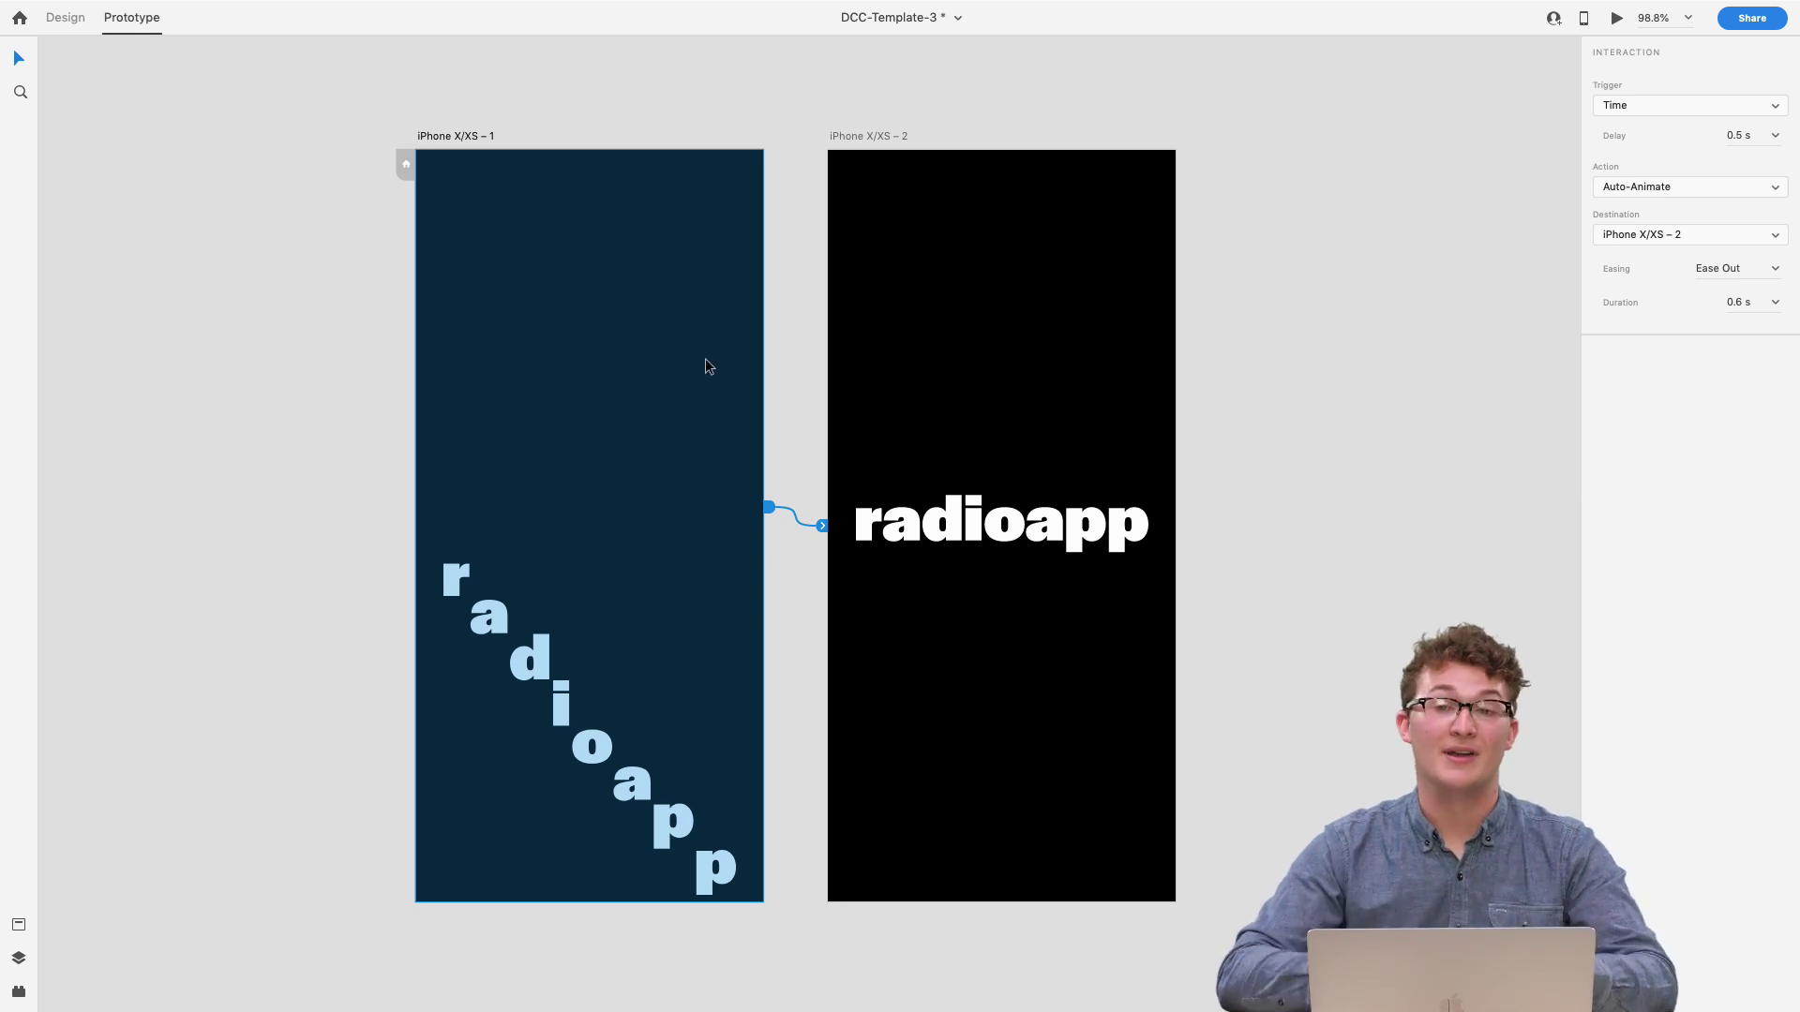
- Preview the "radioapp" lettering animation between the two artboards and close the preview window
scroll(555, 349, up, 3)
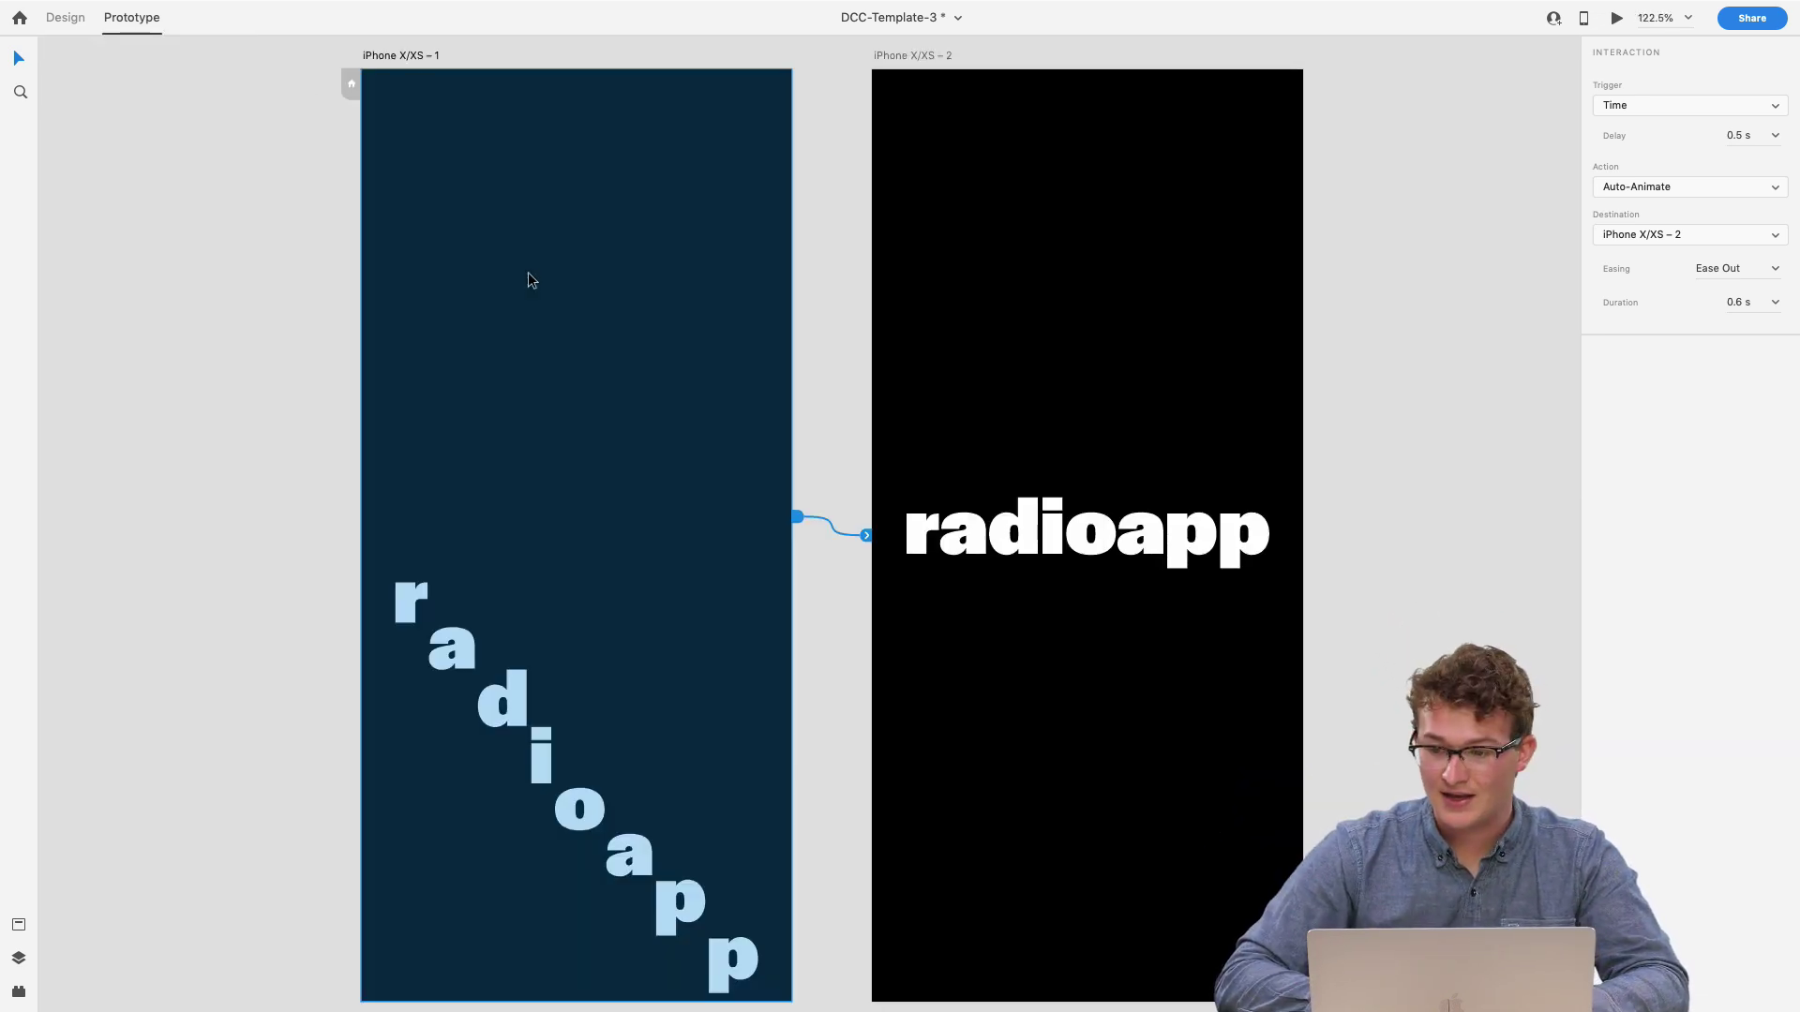
scroll(531, 280, down, 3)
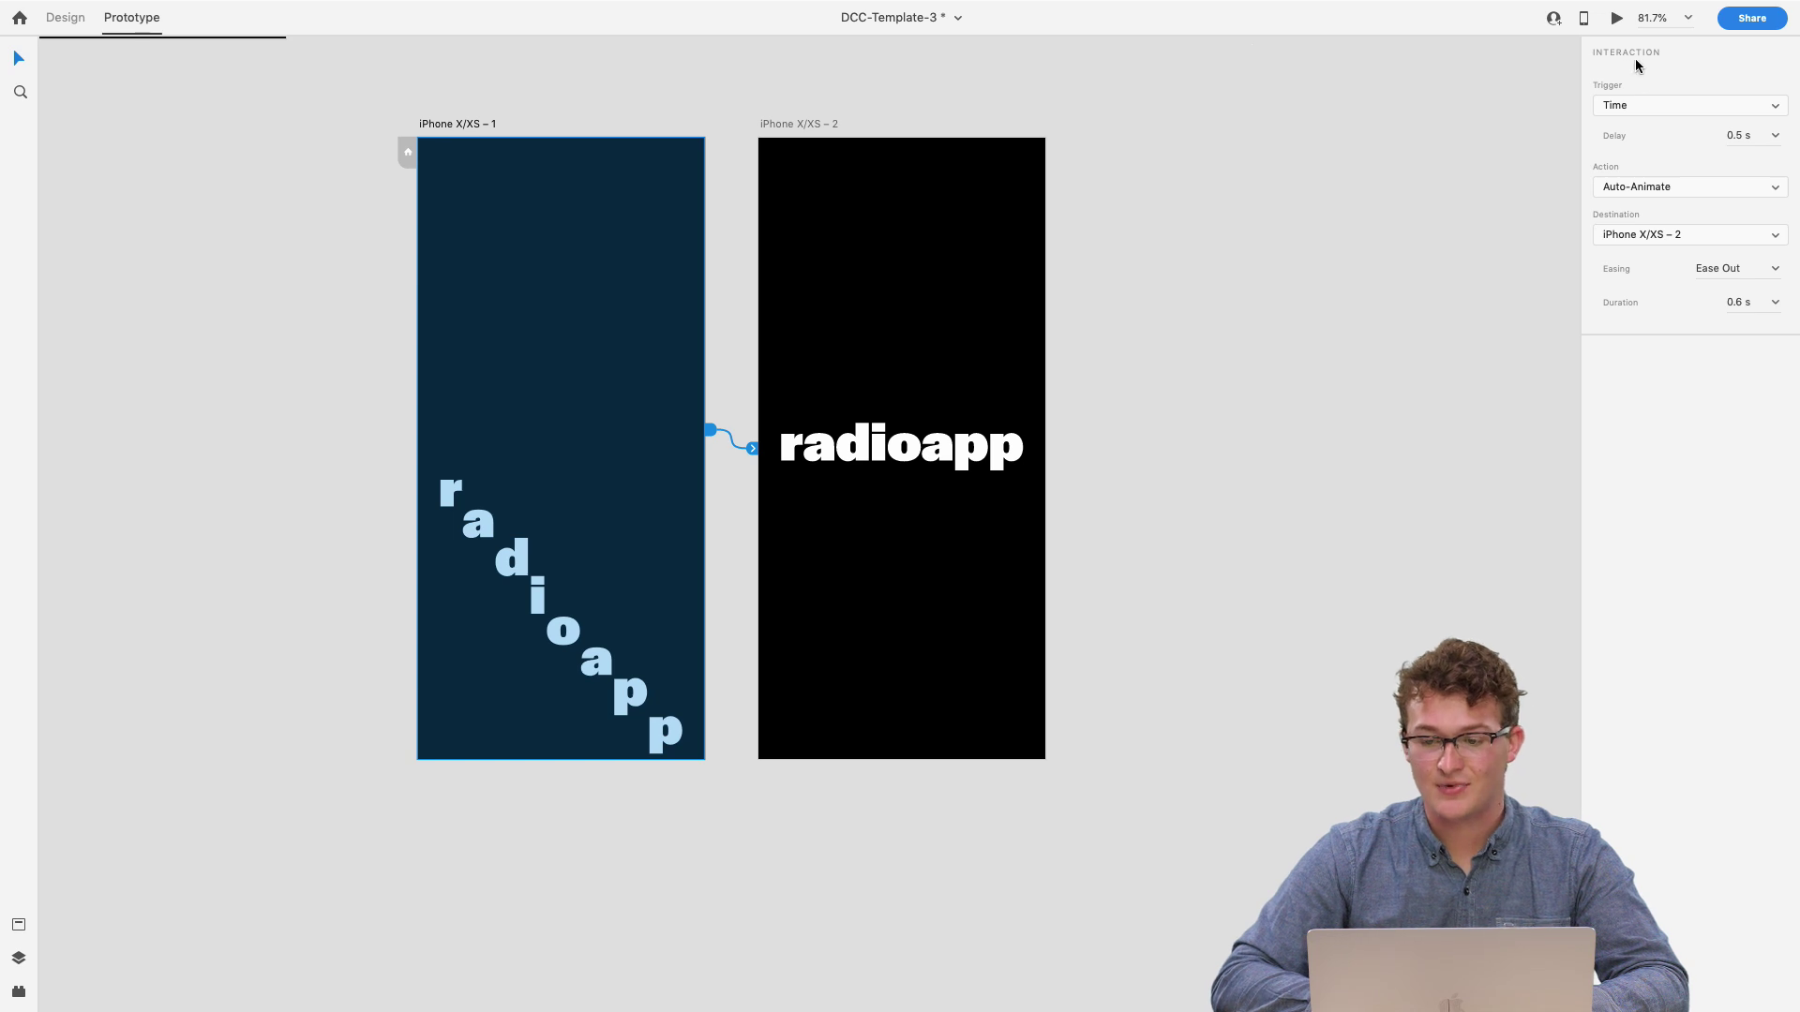
click(1615, 19)
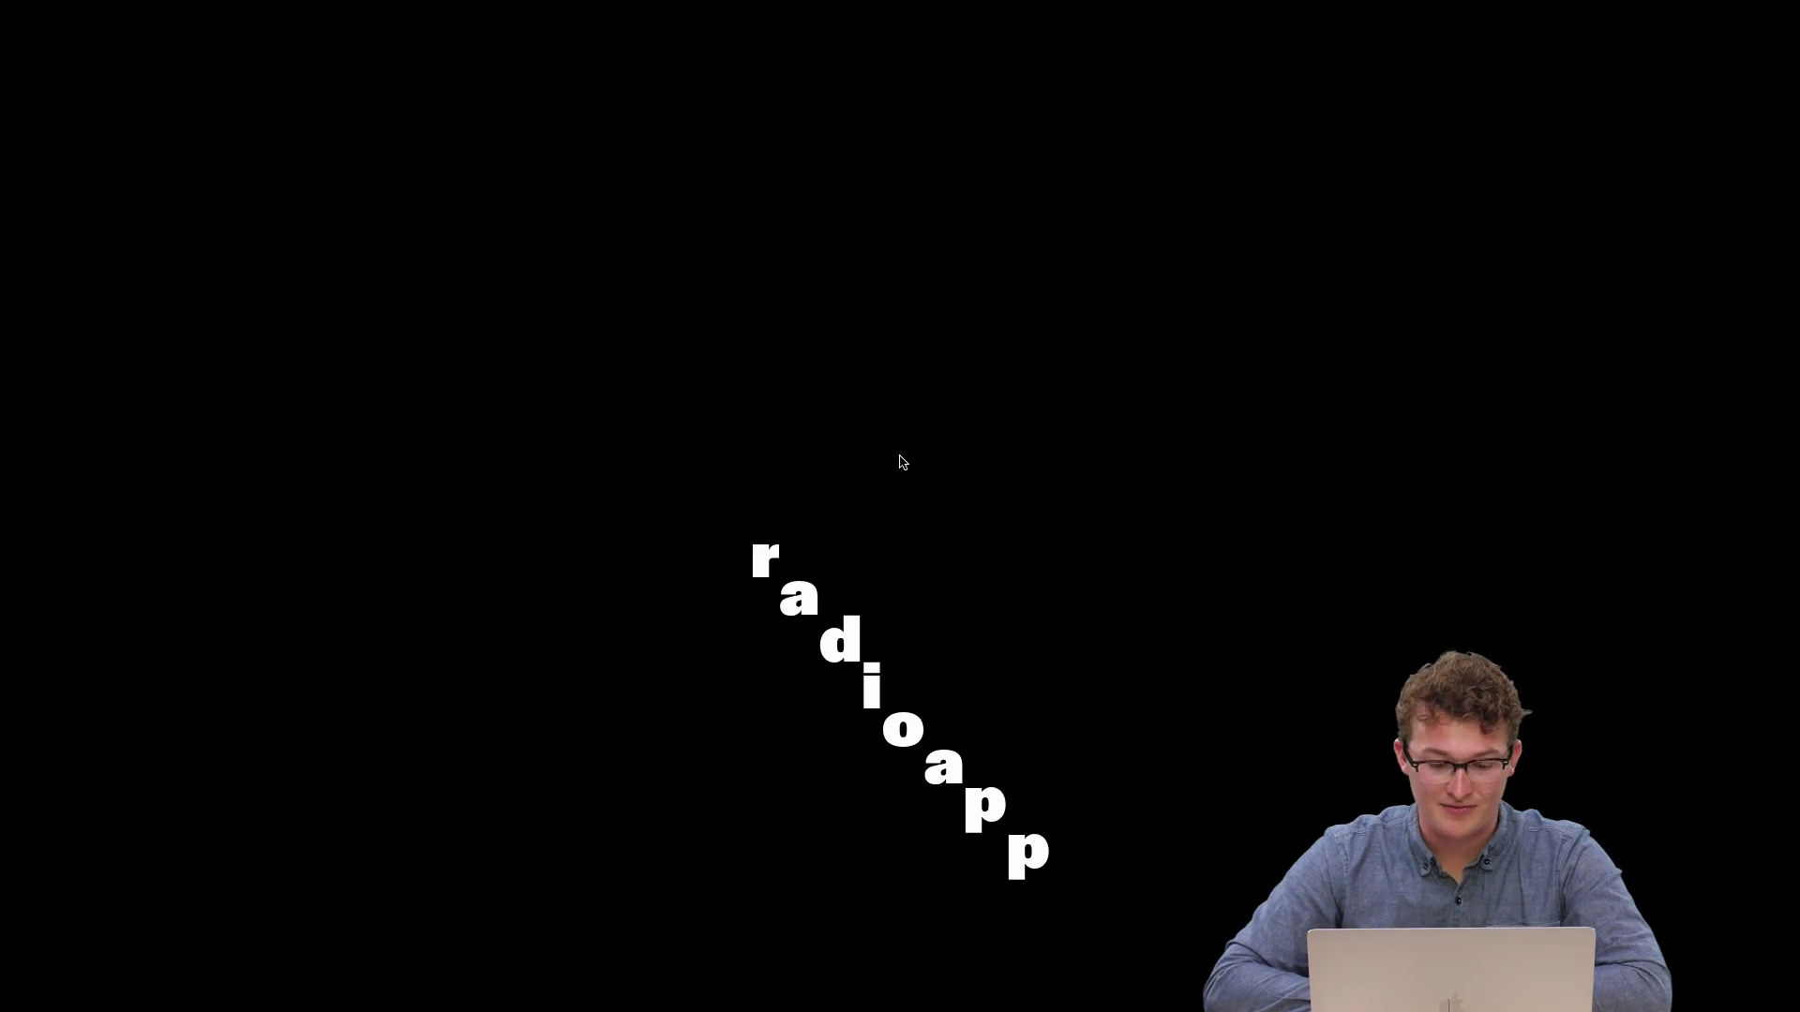
key(Escape)
key(ctrl+Up)
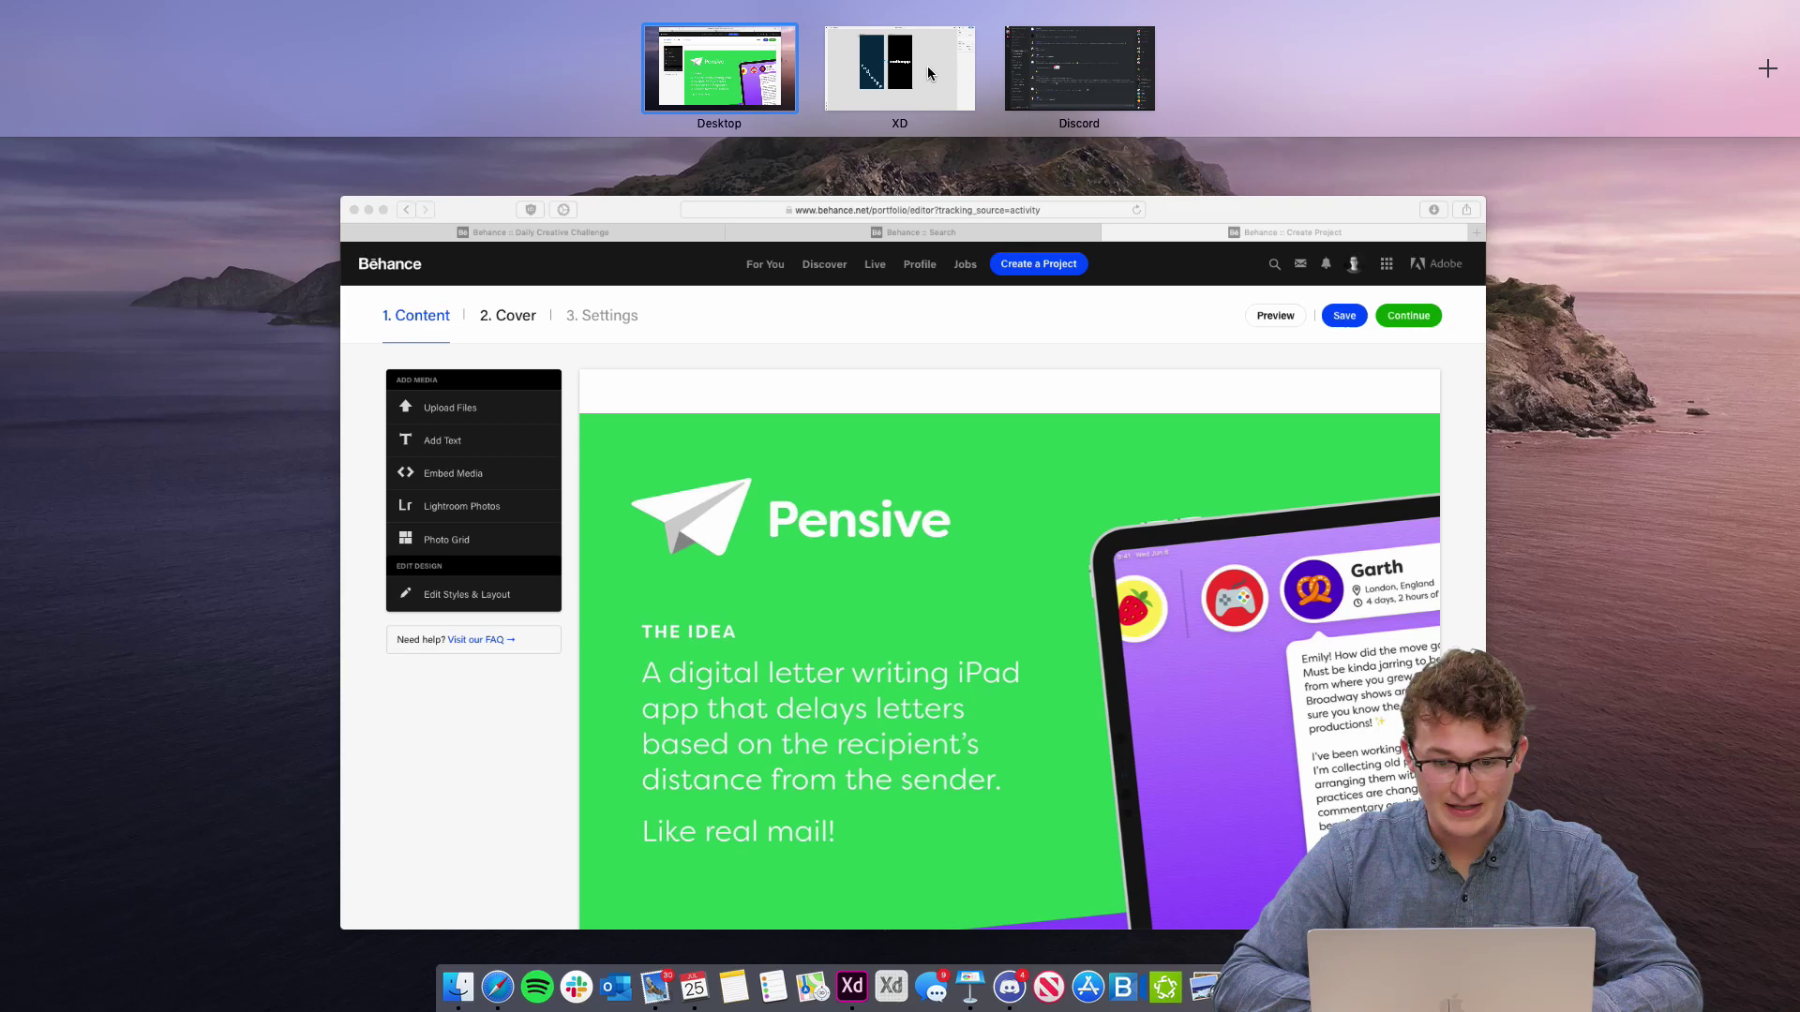
click(928, 73)
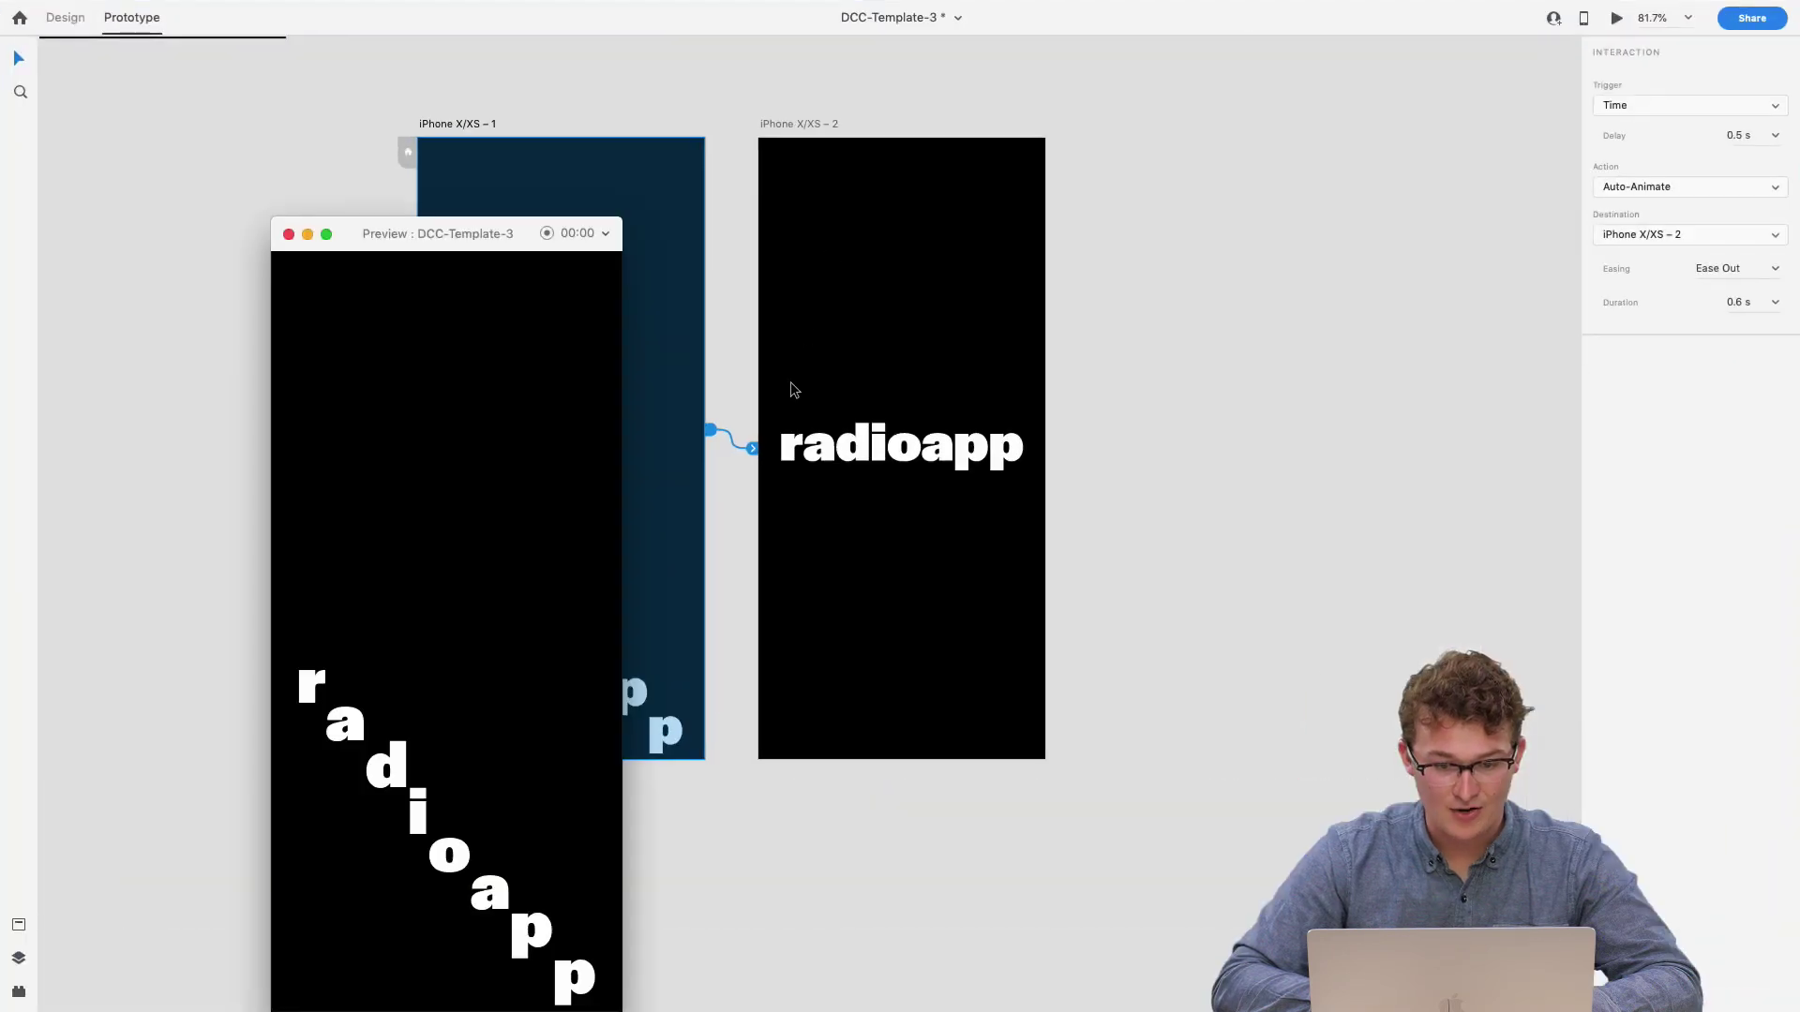
click(287, 232)
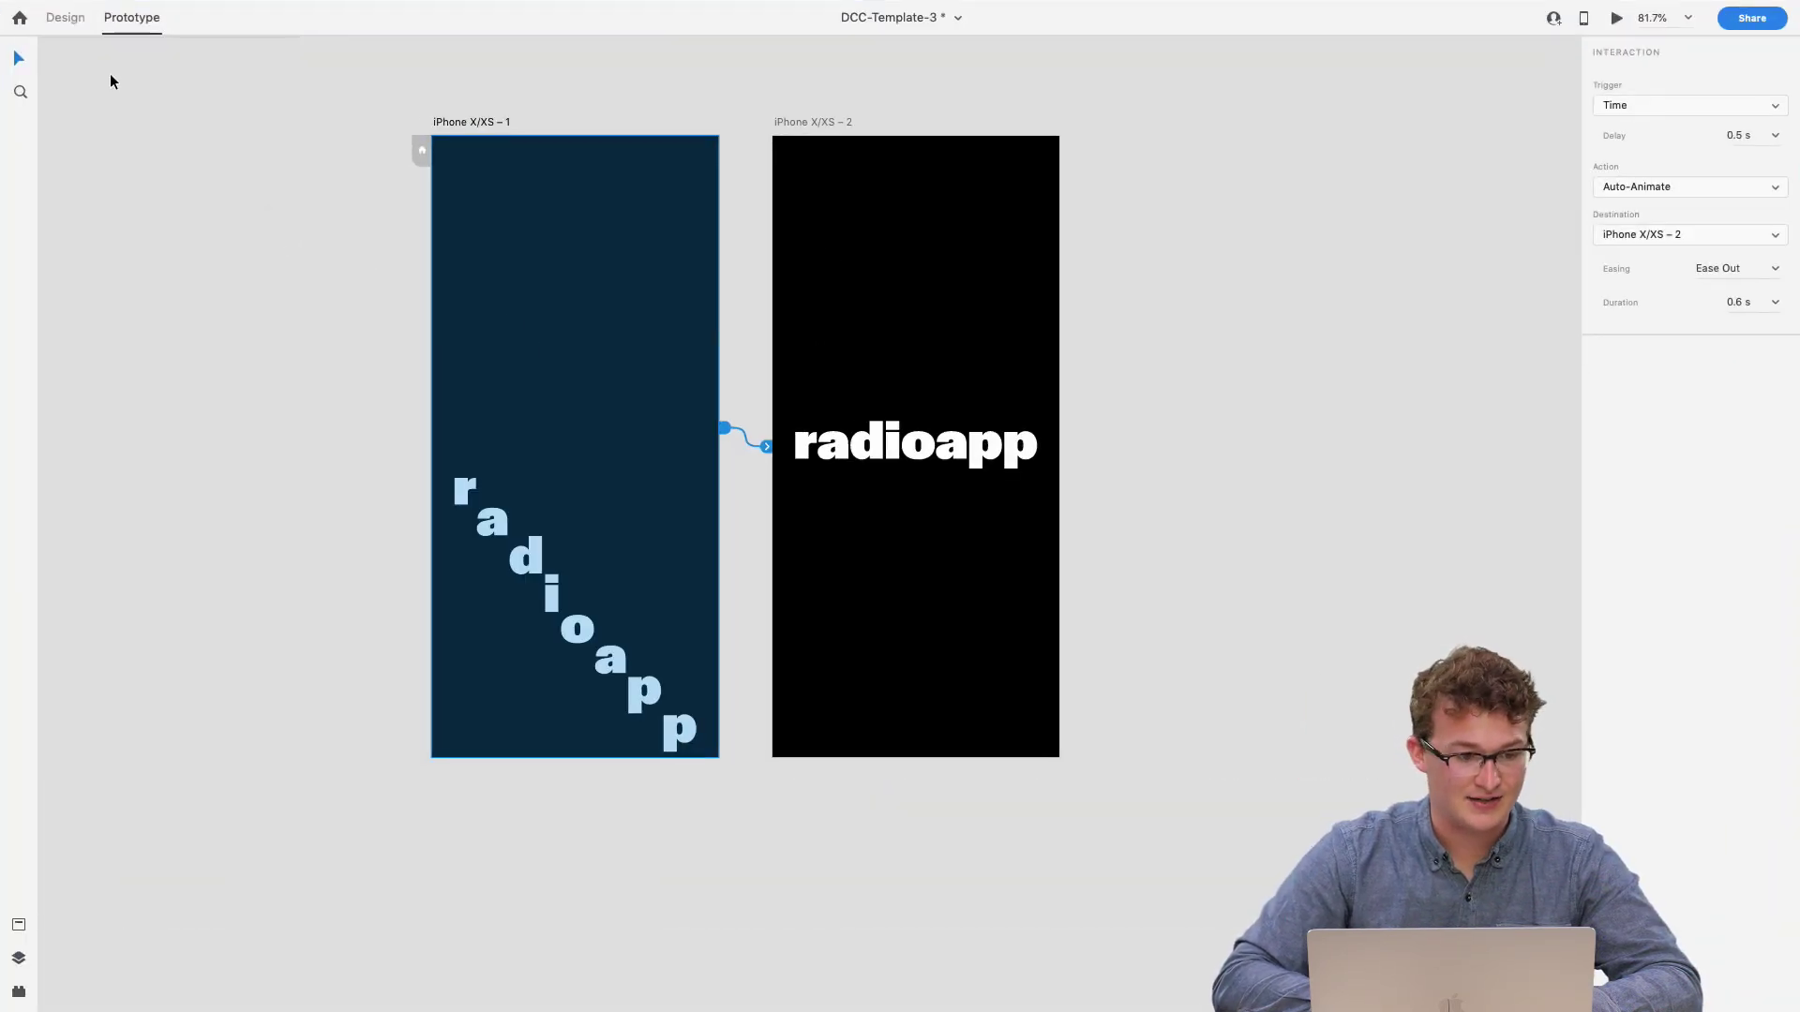
- In Design mode, draw a borderless rectangle about 355 × 399 over the staggered letters on iPhone X/XS – 1 and fill it with #000000
click(66, 18)
click(14, 94)
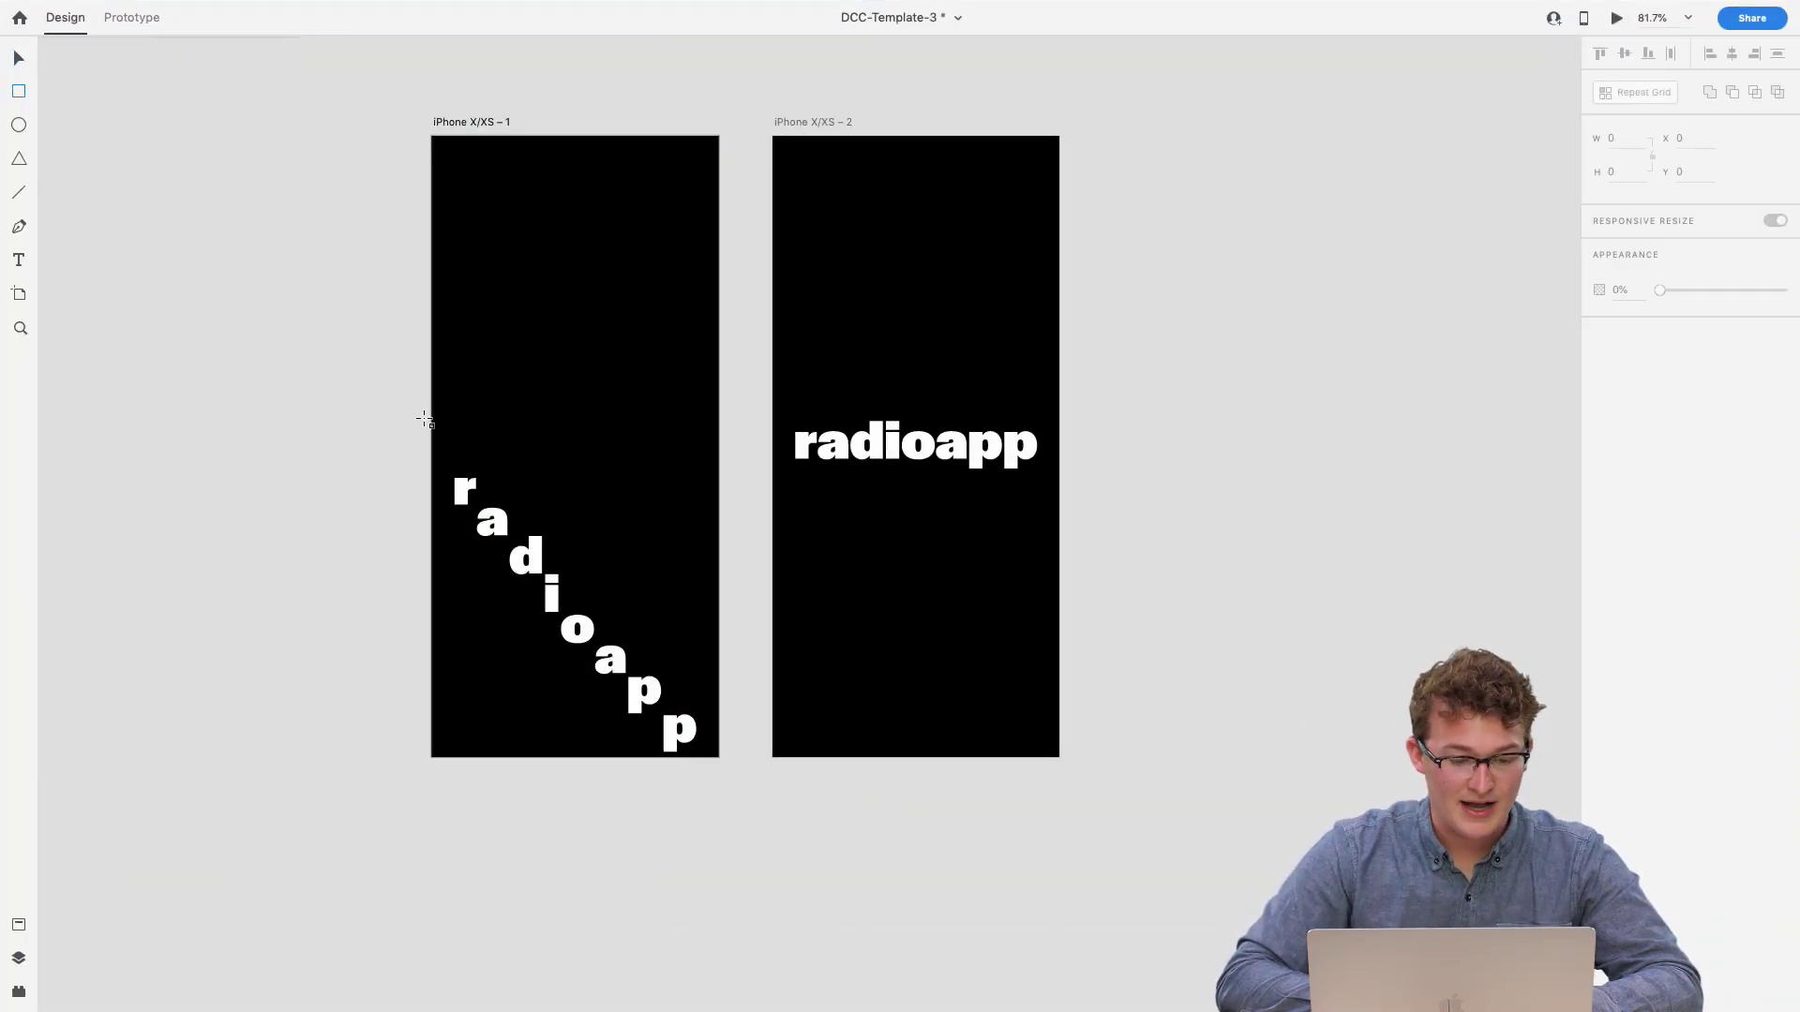
drag(442, 452, 713, 757)
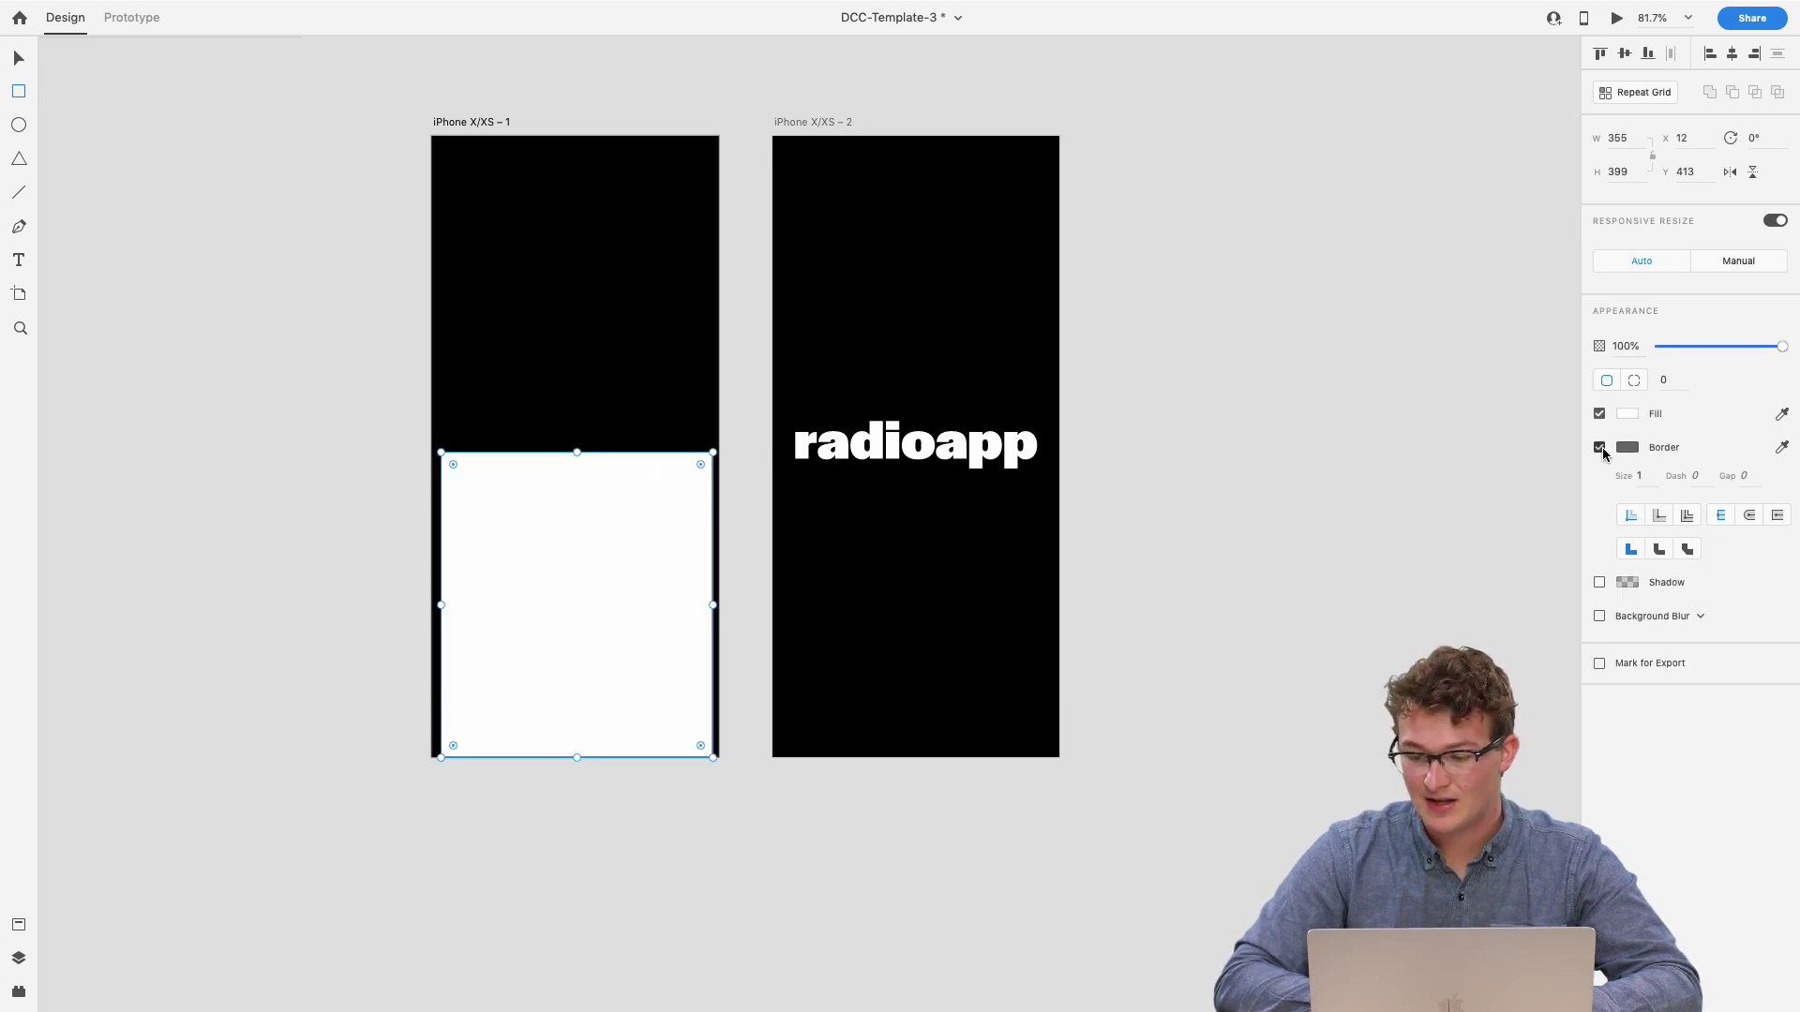
click(1599, 447)
click(1627, 414)
click(1439, 382)
drag(1422, 387, 1290, 633)
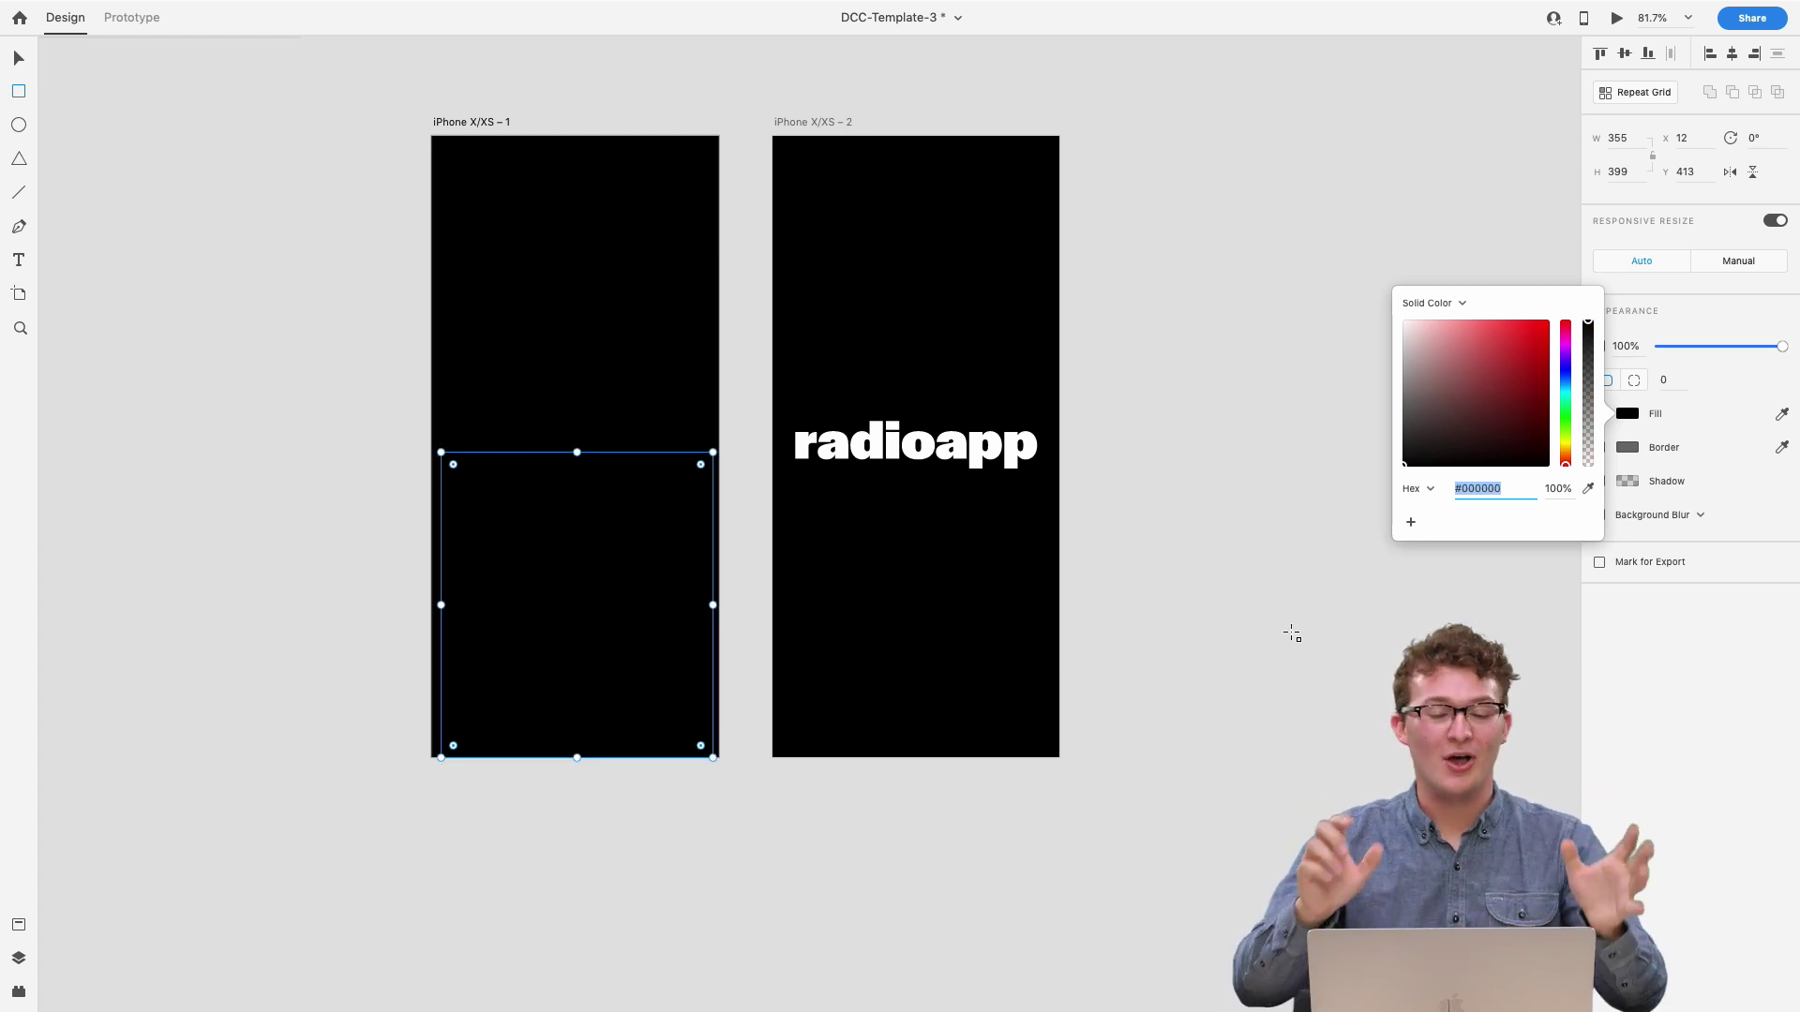
text(v)
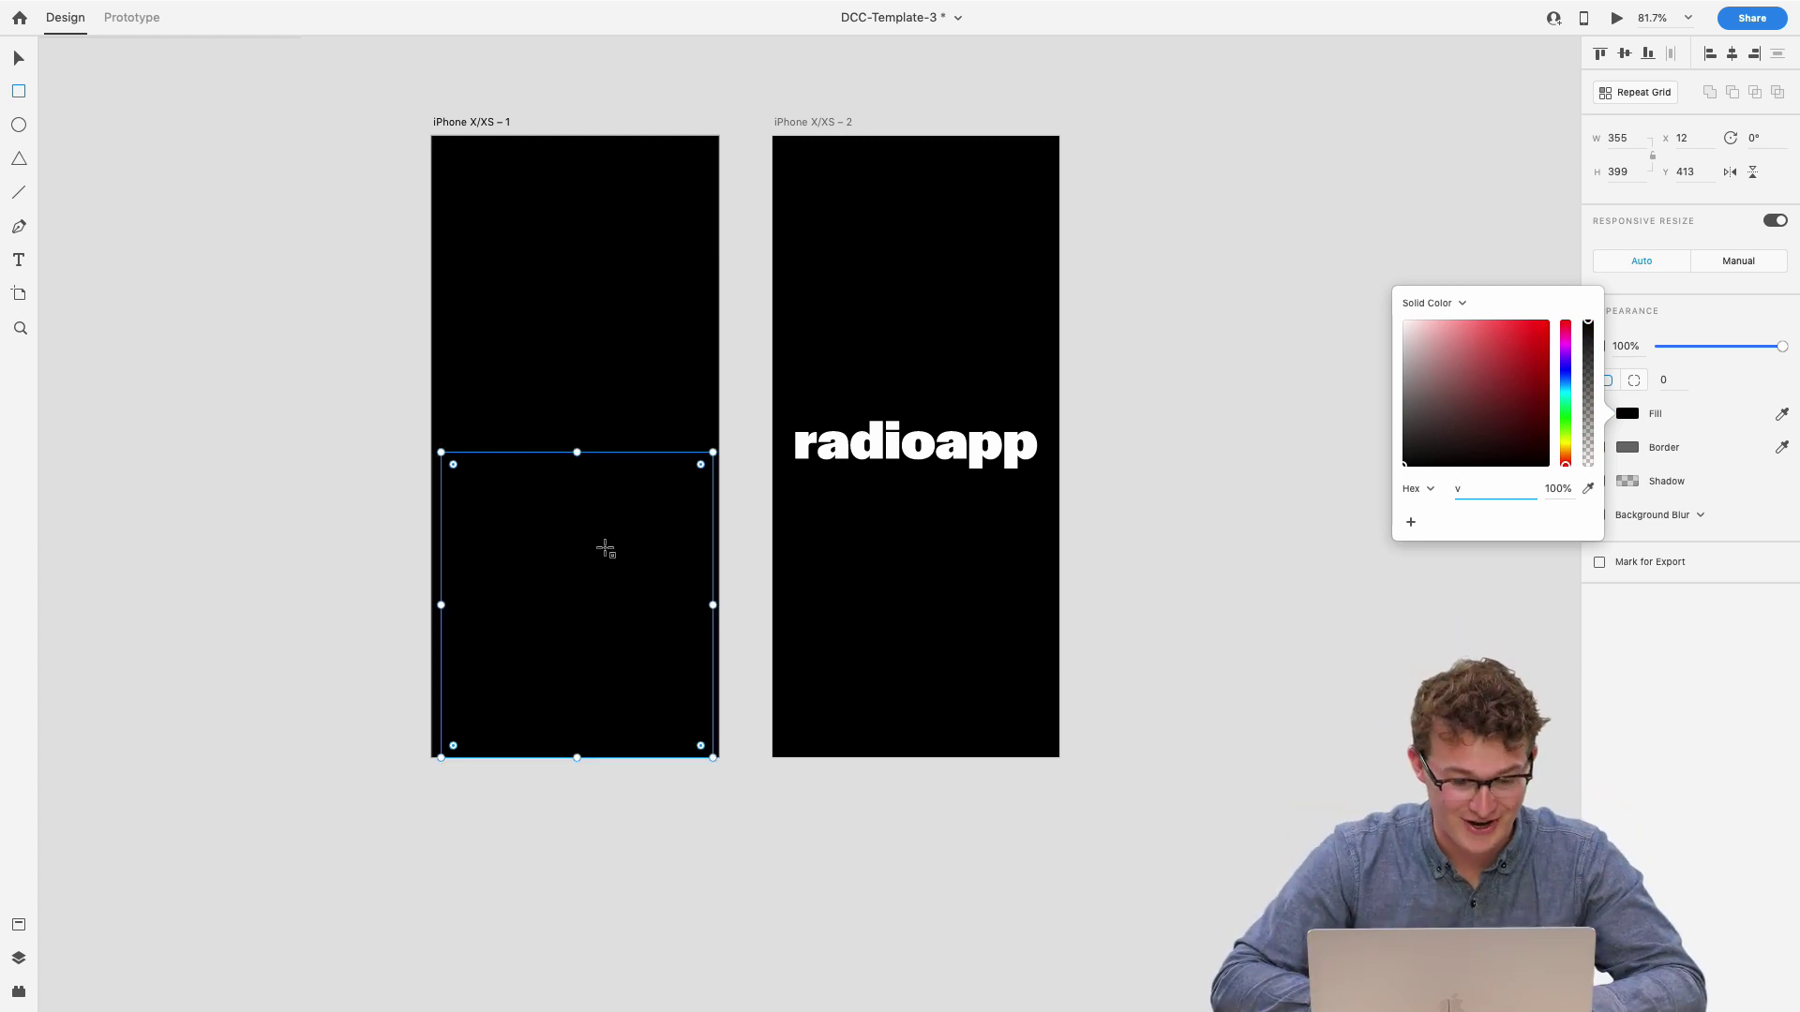
click(23, 63)
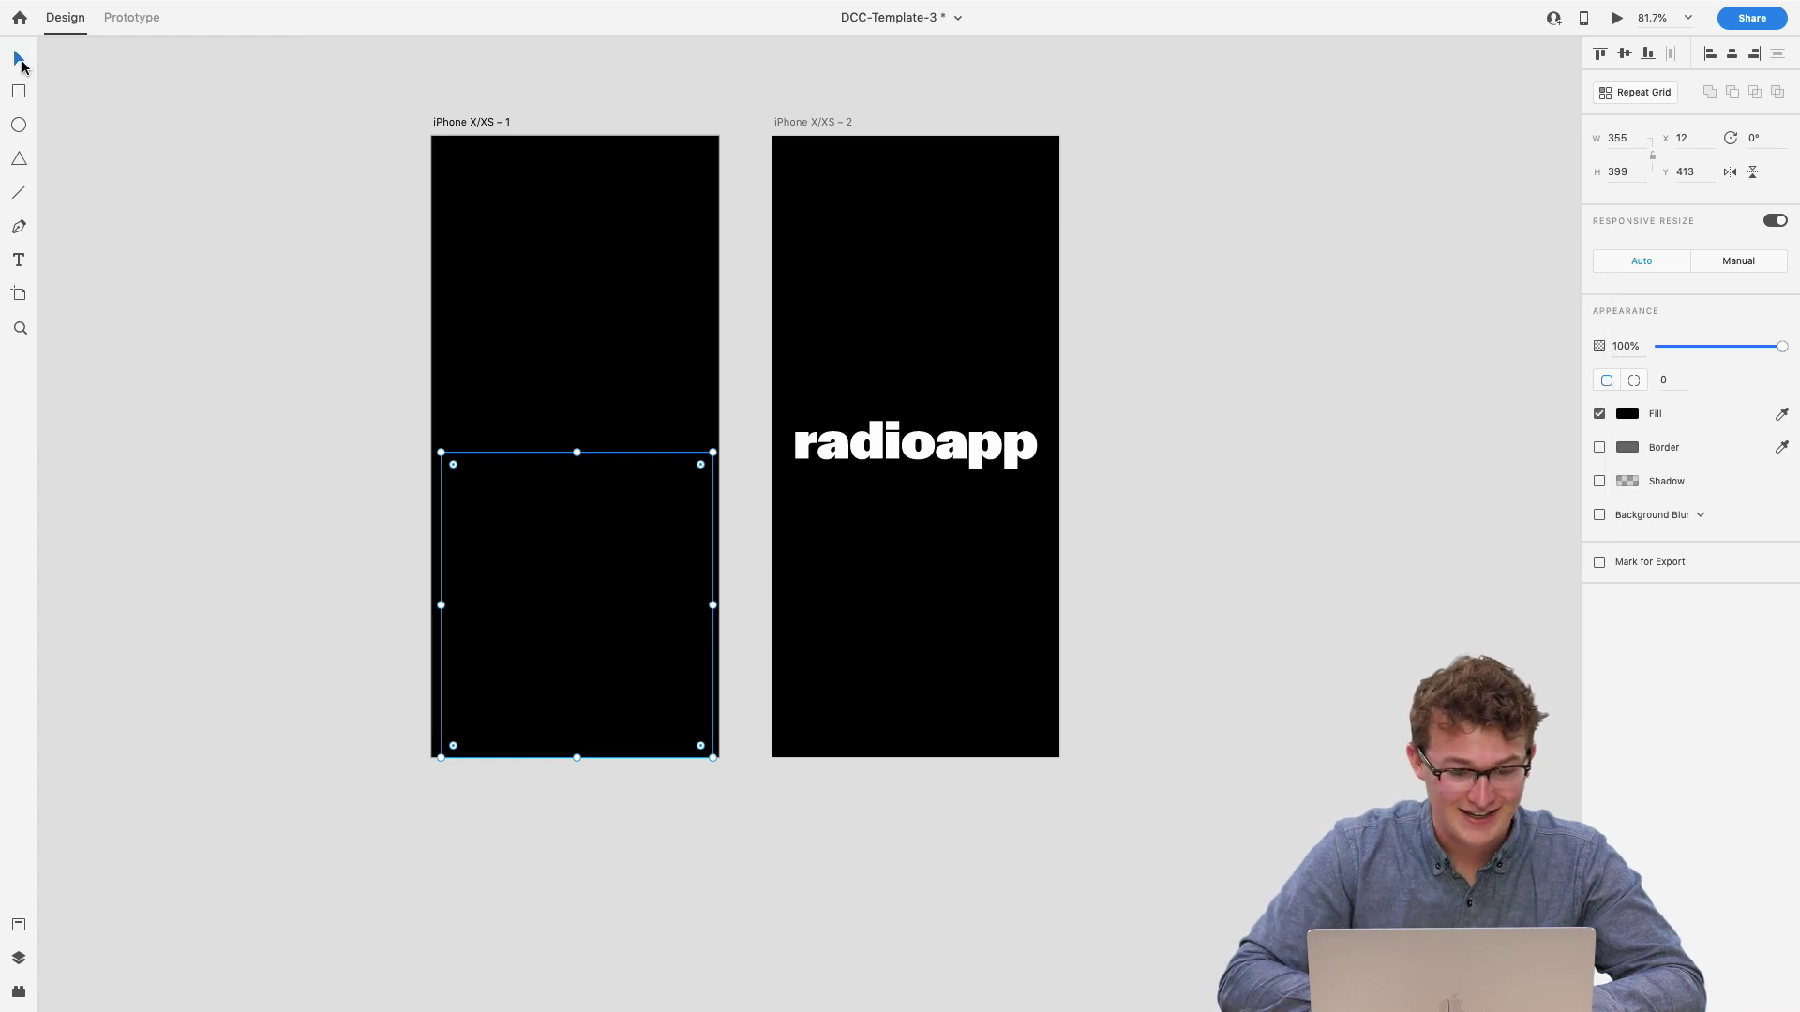
- Lower the top edge of the black rectangle so that it is about 374 high
scroll(514, 413, up, 5)
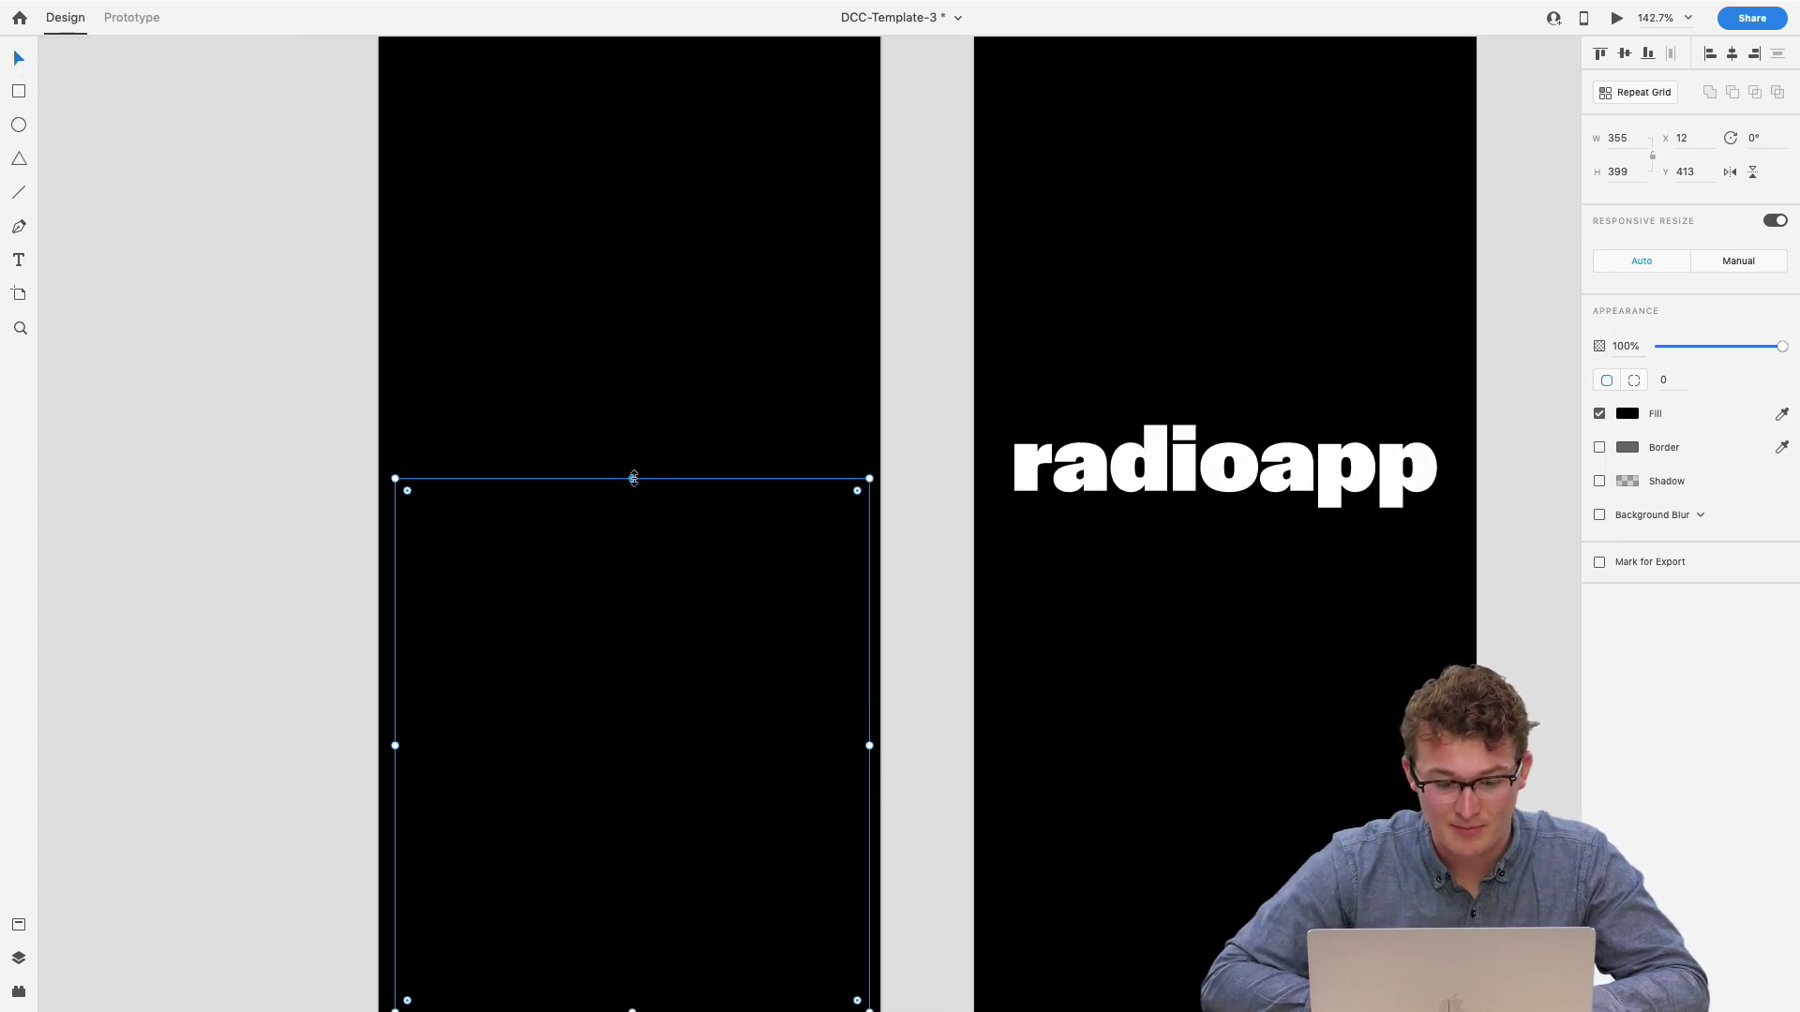
drag(632, 476, 633, 510)
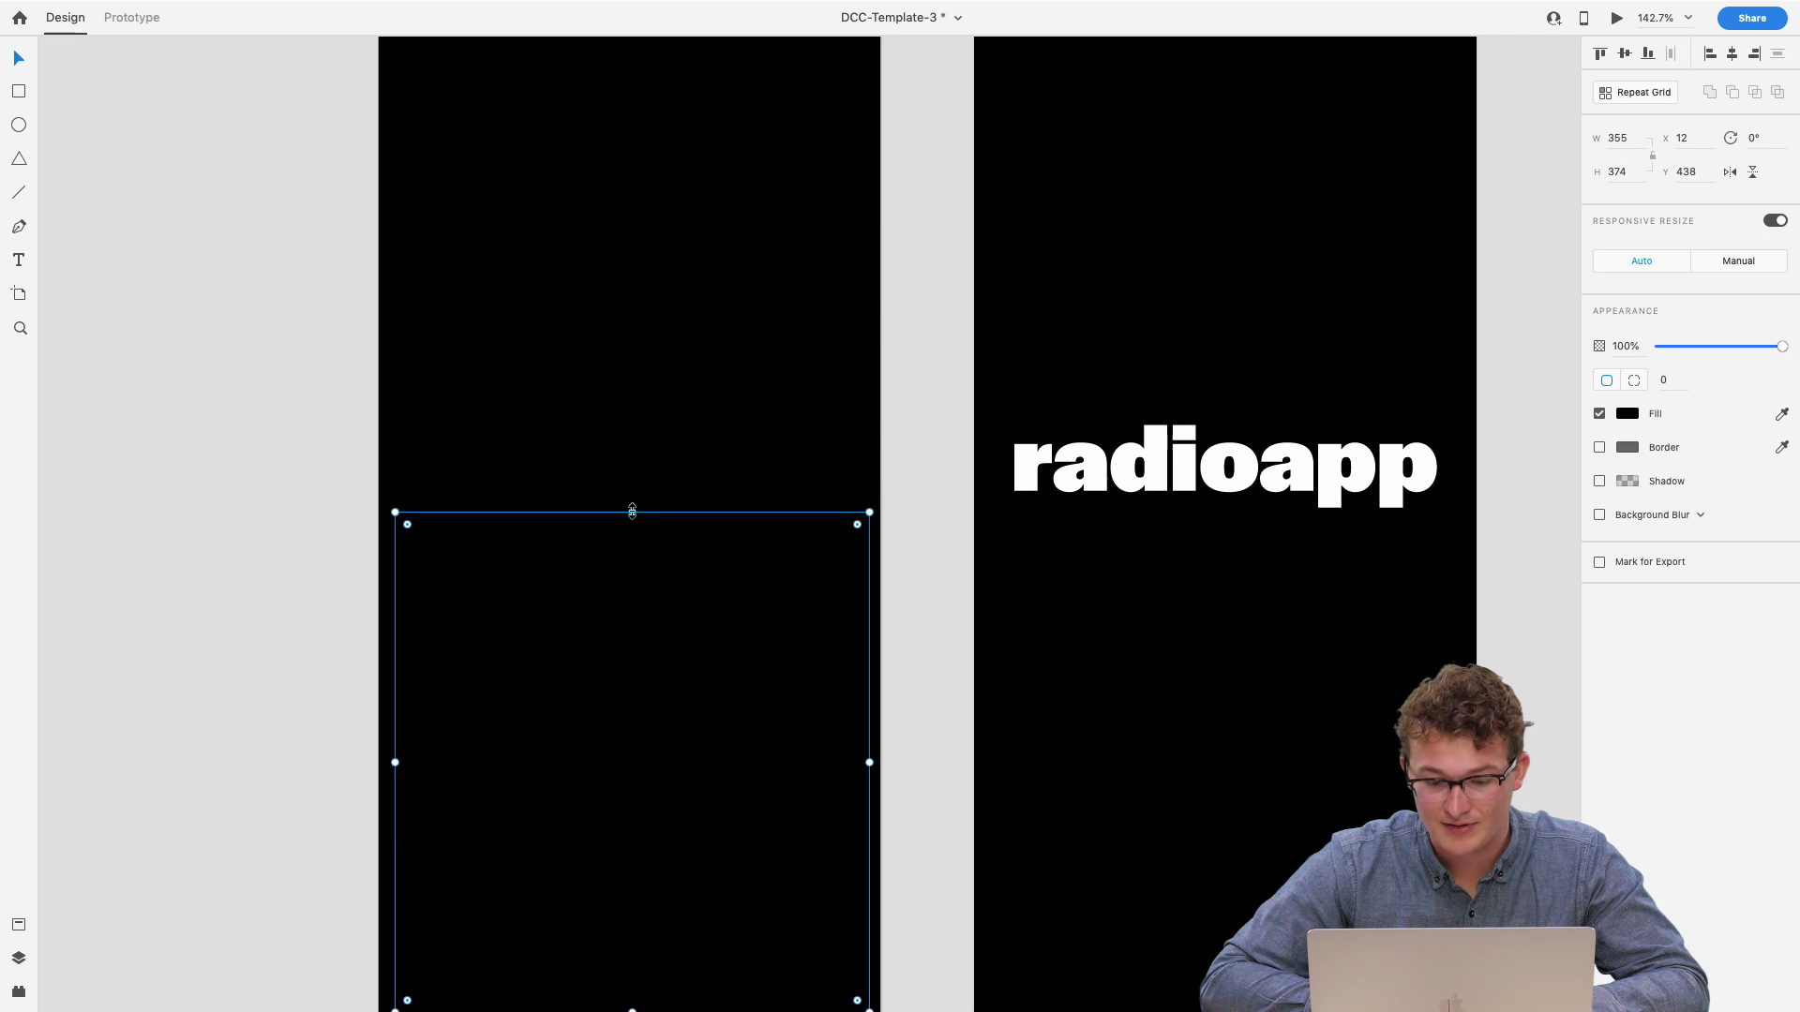
scroll(632, 509, down, 4)
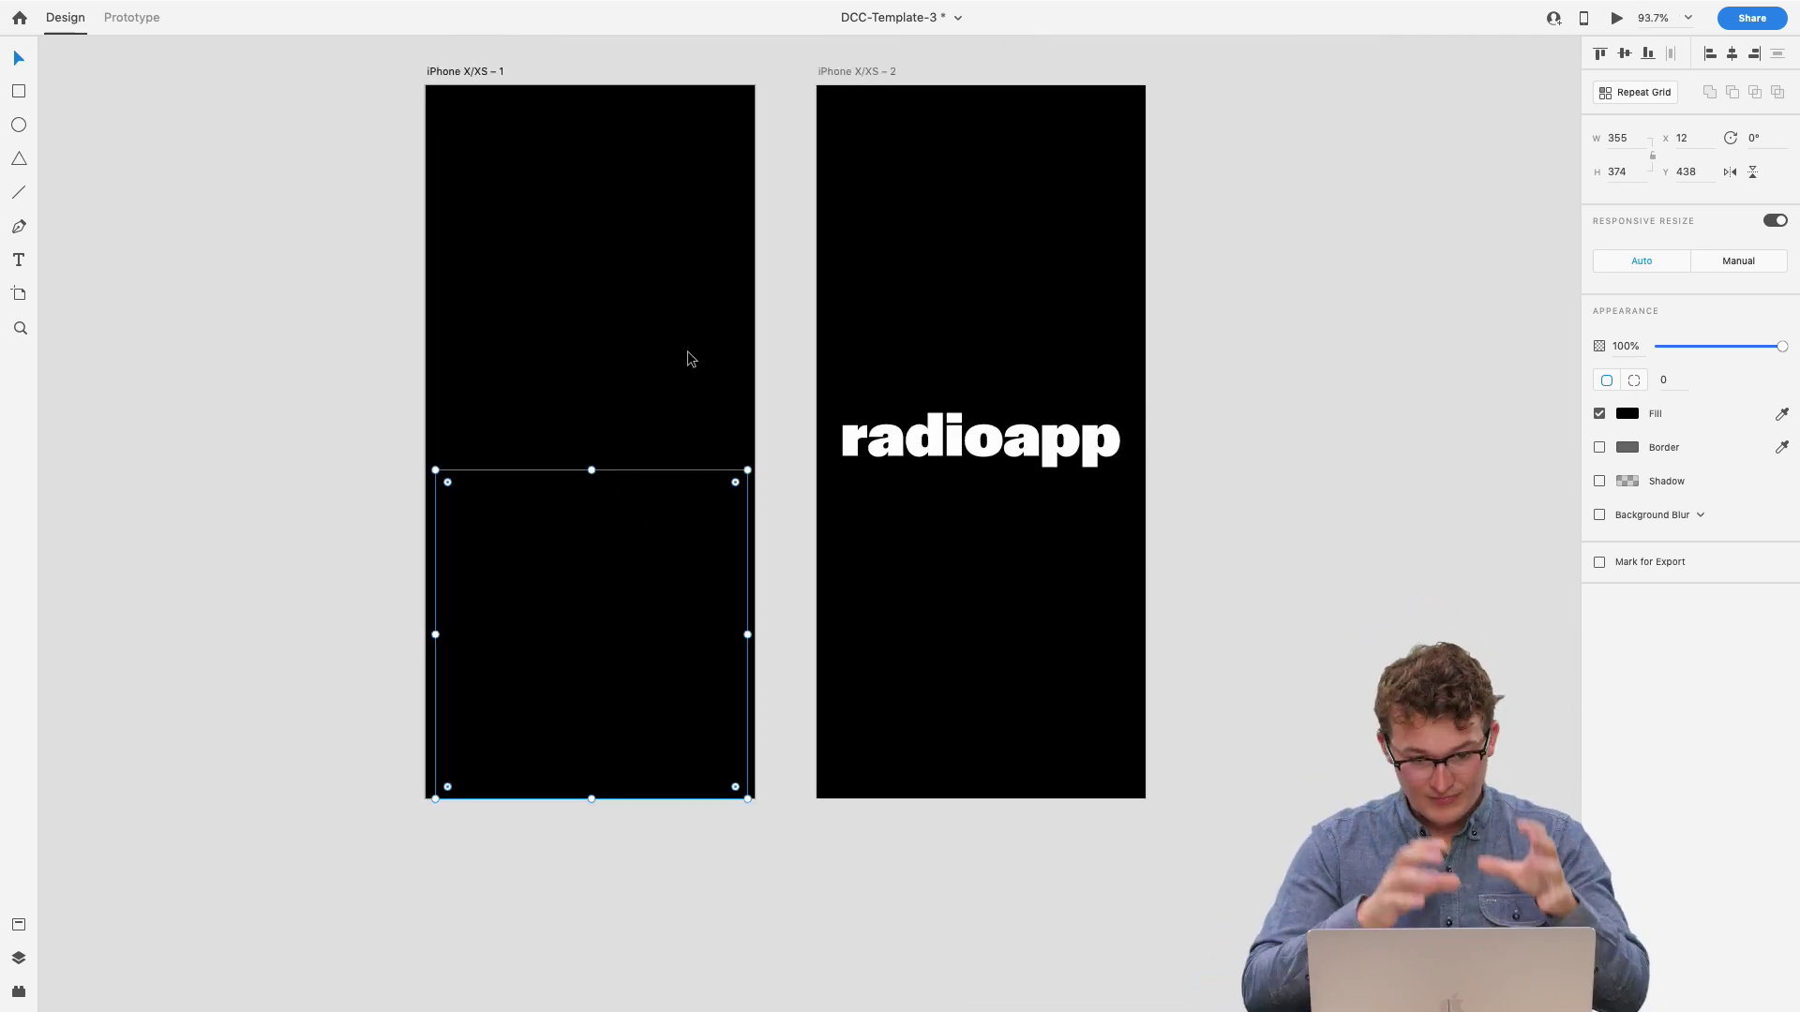
- Paste a copy of the black rectangle at the same position on the iPhone X/XS – 2 artboard, just below the lettering
scroll(757, 444, down, 2)
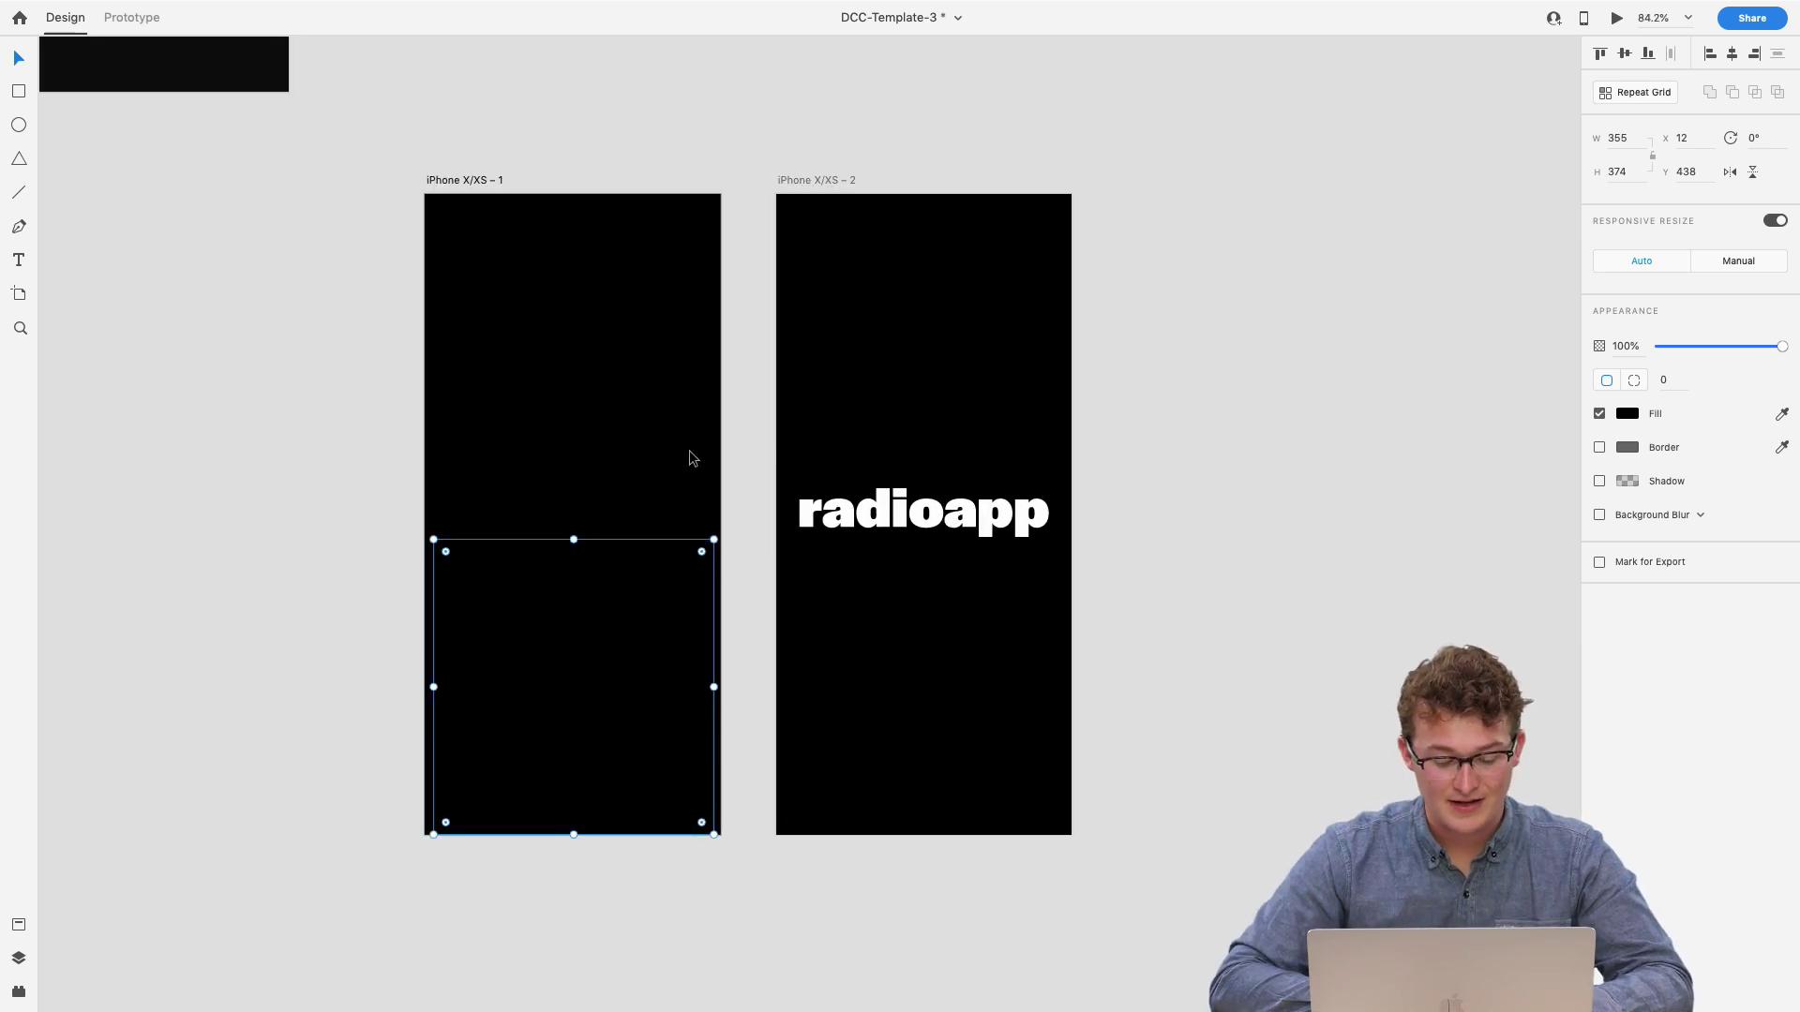
click(969, 418)
key(super+v)
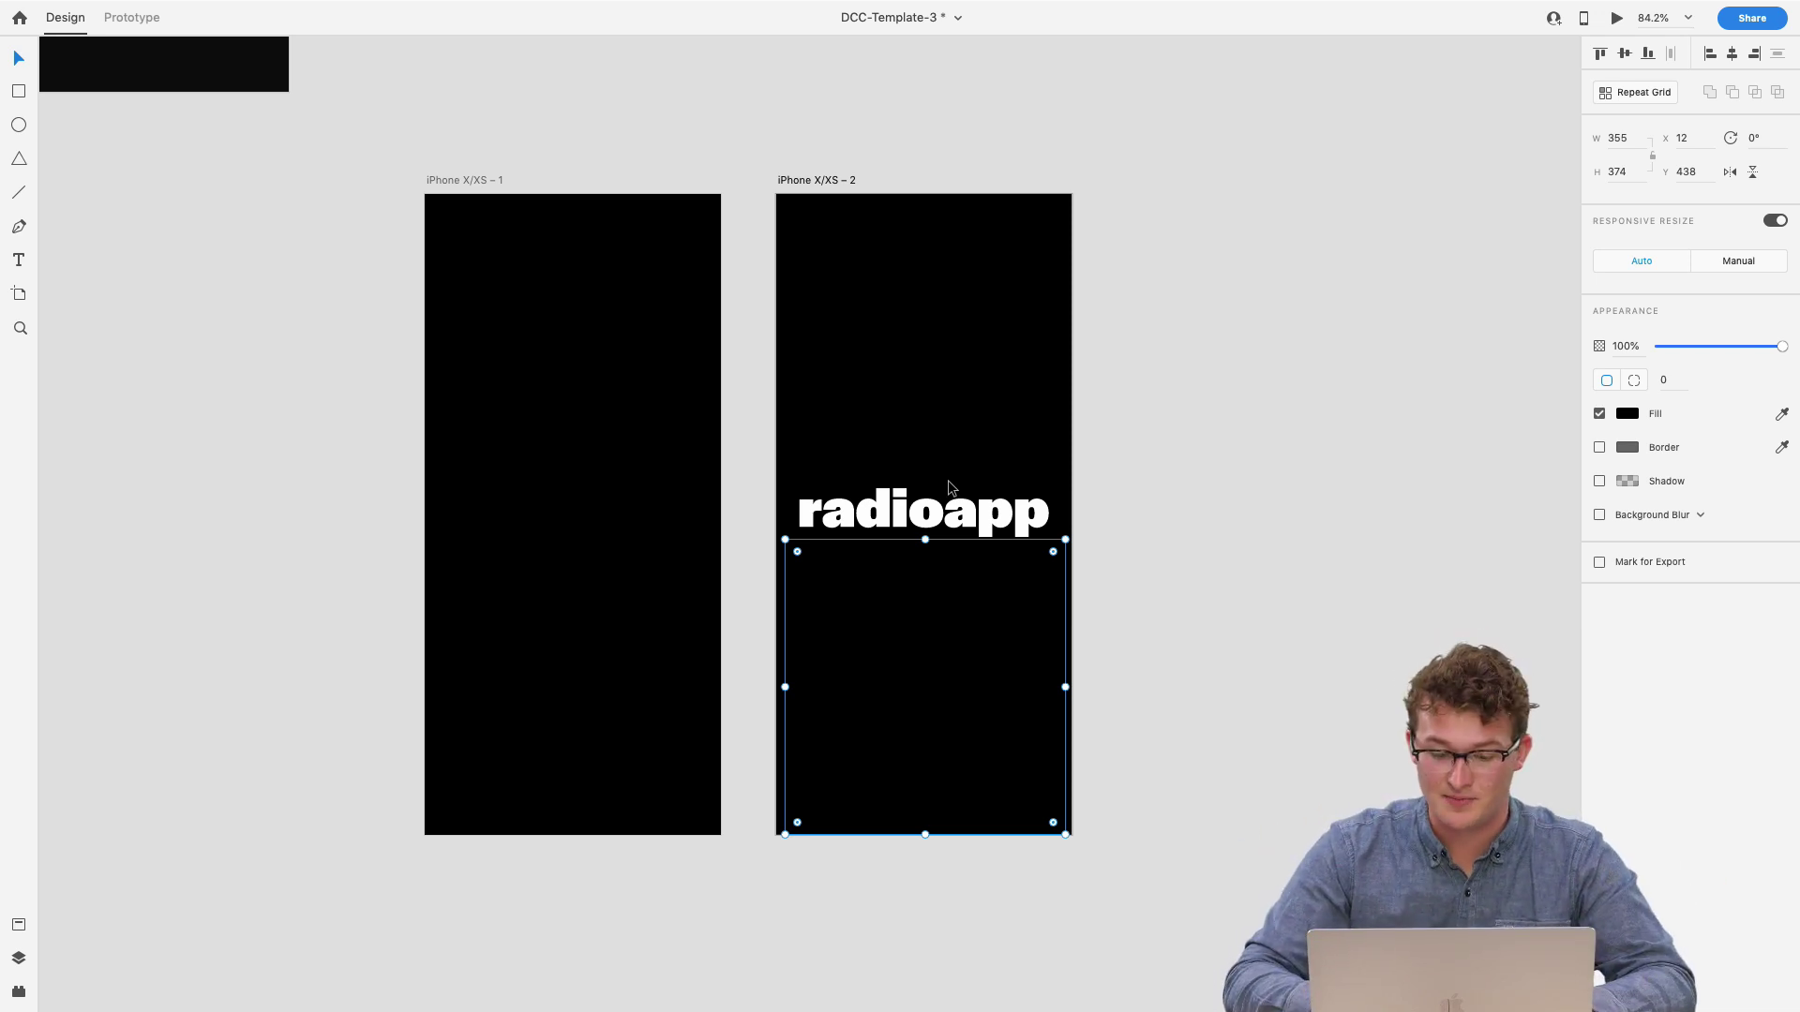
- Preview the masked lettering animation starting from iPhone X/XS – 1 and close the preview window
click(469, 182)
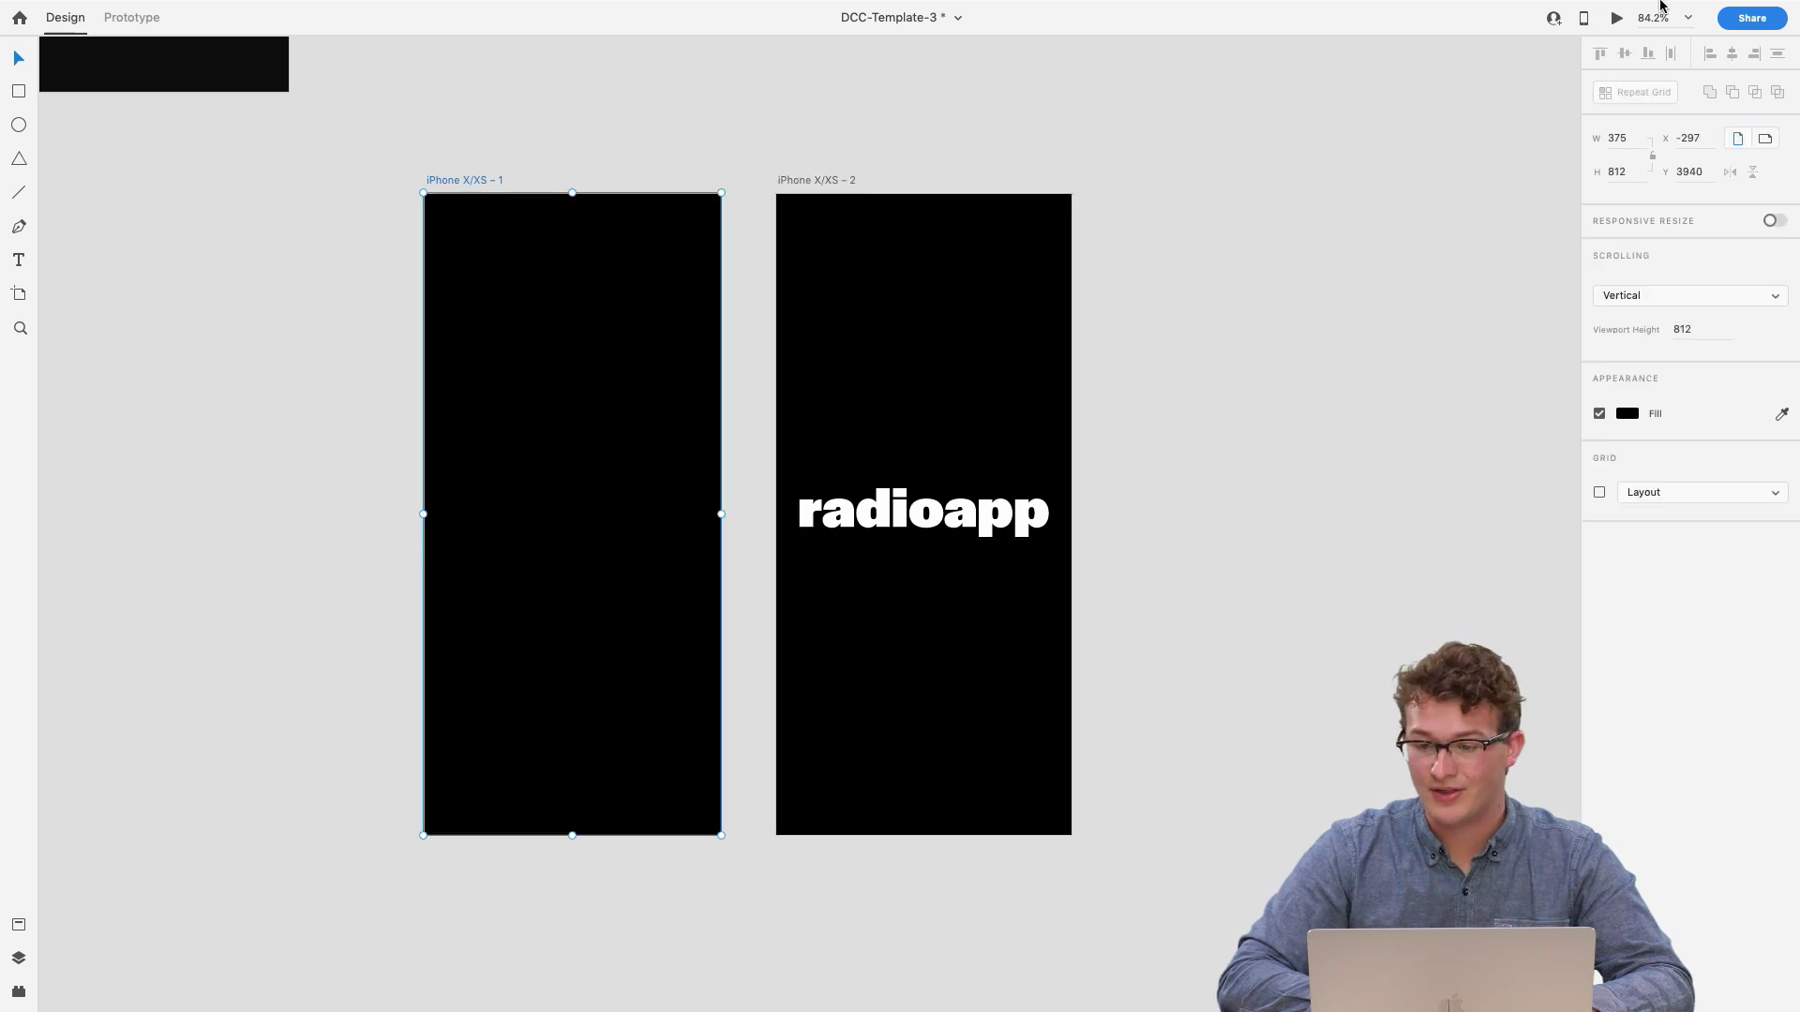
click(1617, 19)
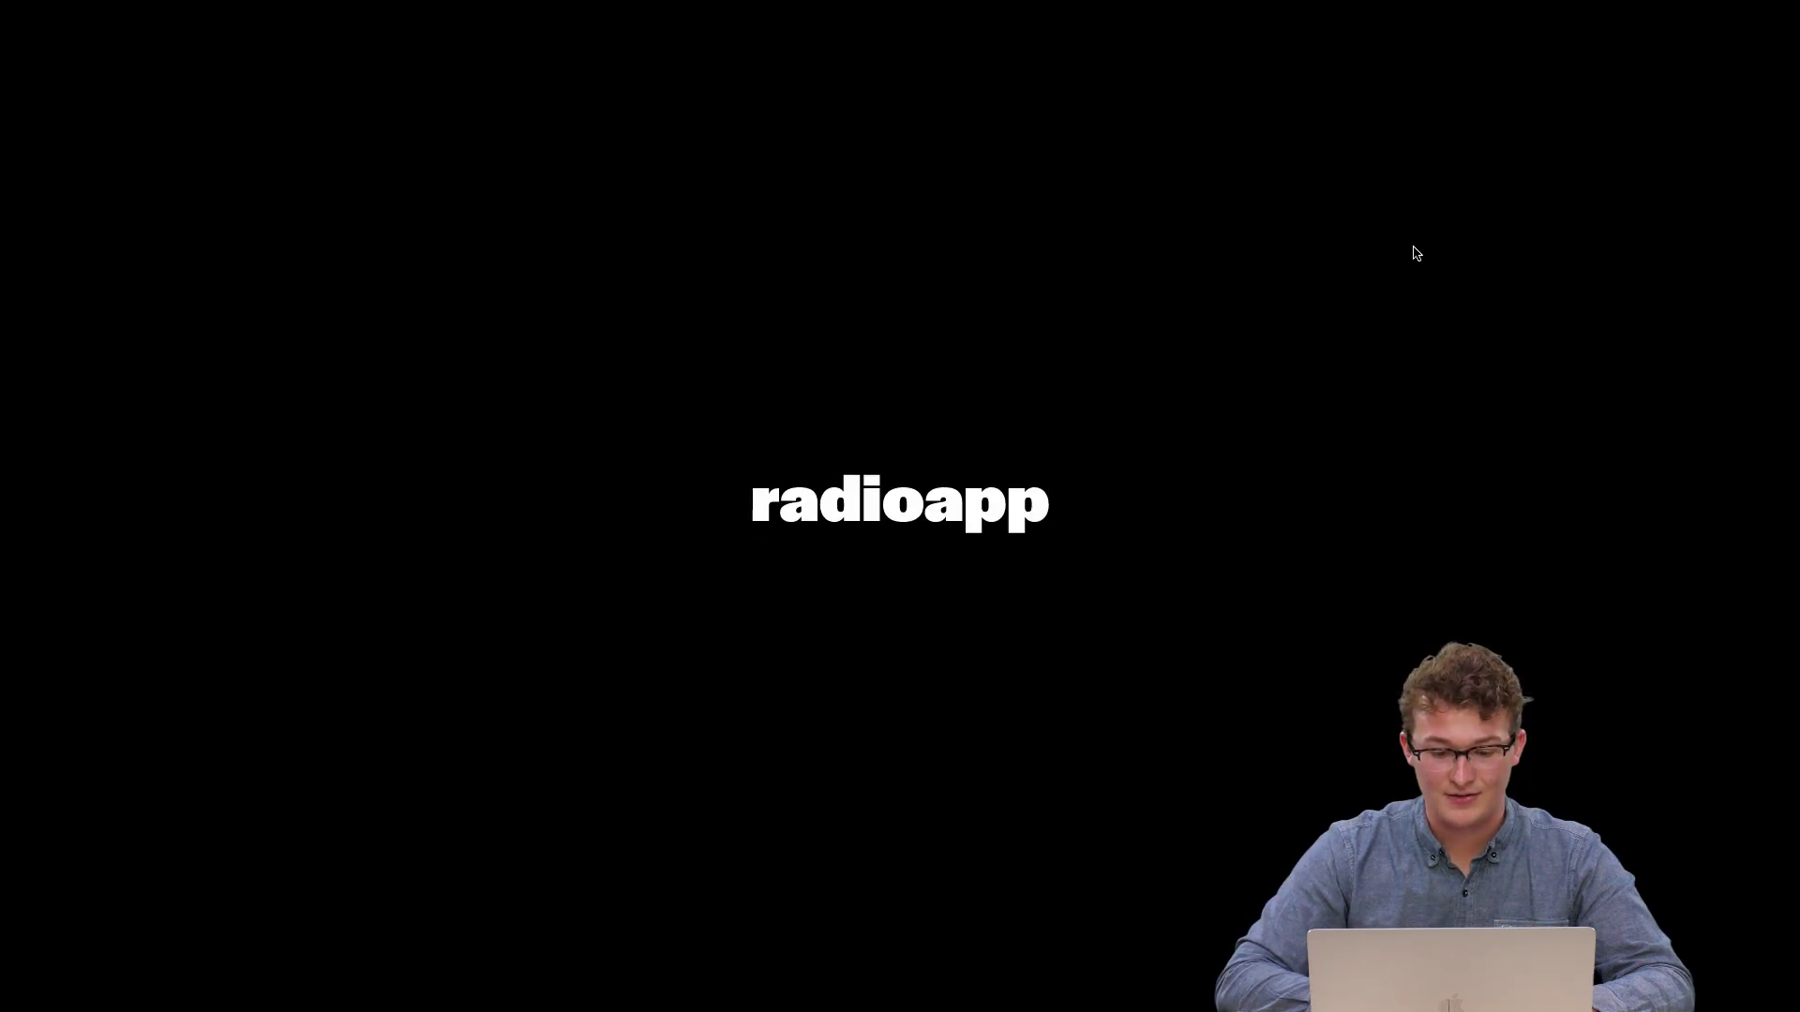
key(Escape)
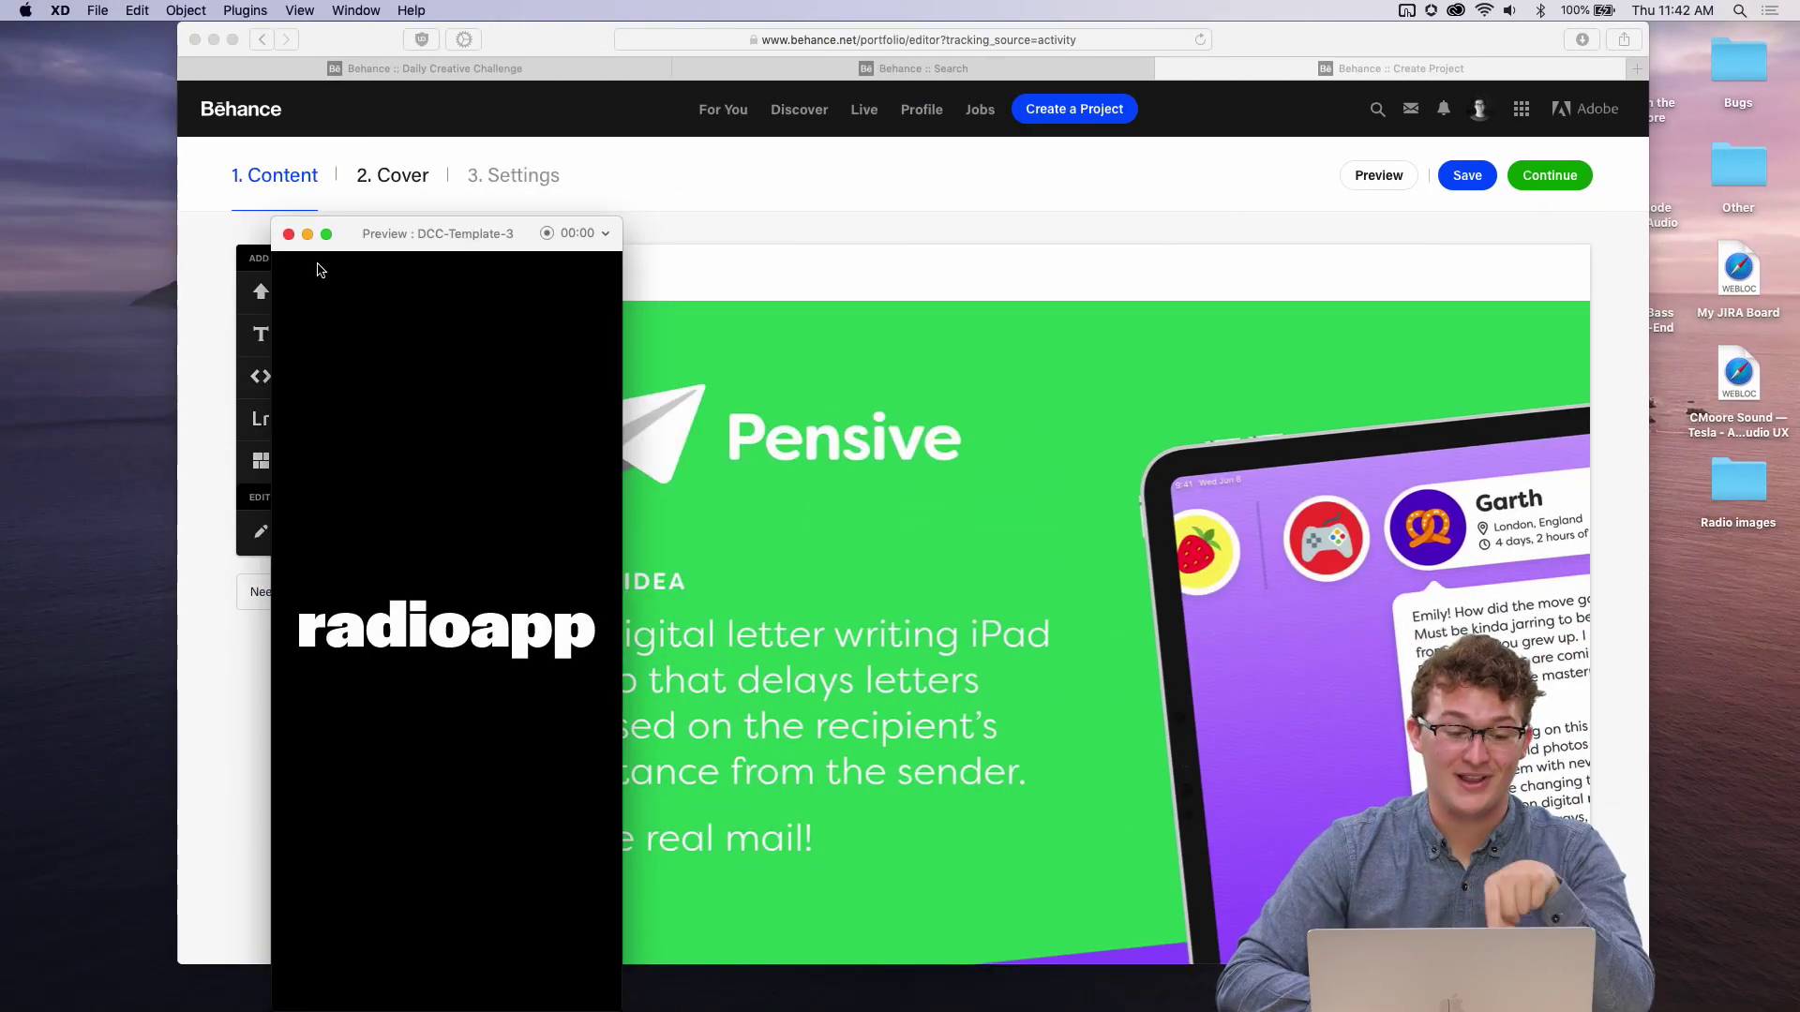
click(289, 233)
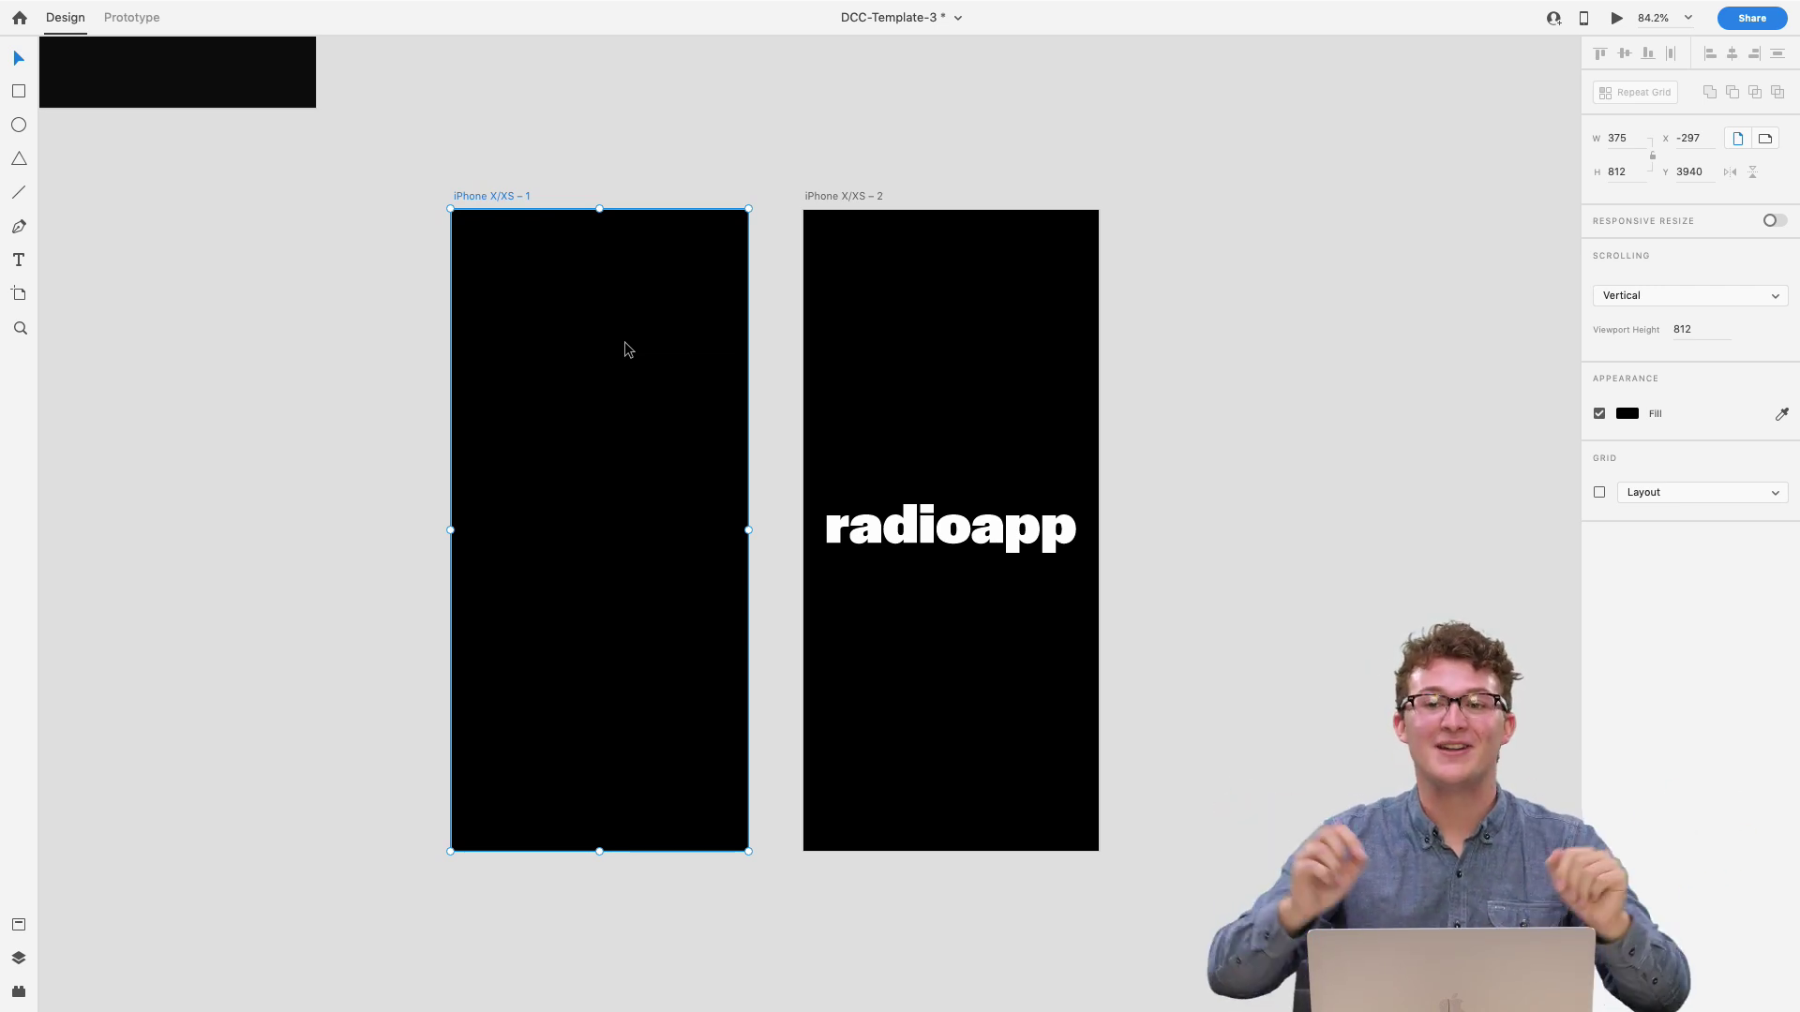
- Duplicate the Tab 1 – Dark "Stations" artboard and place the copy beside iPhone X/XS – 2
scroll(715, 543, right, 2)
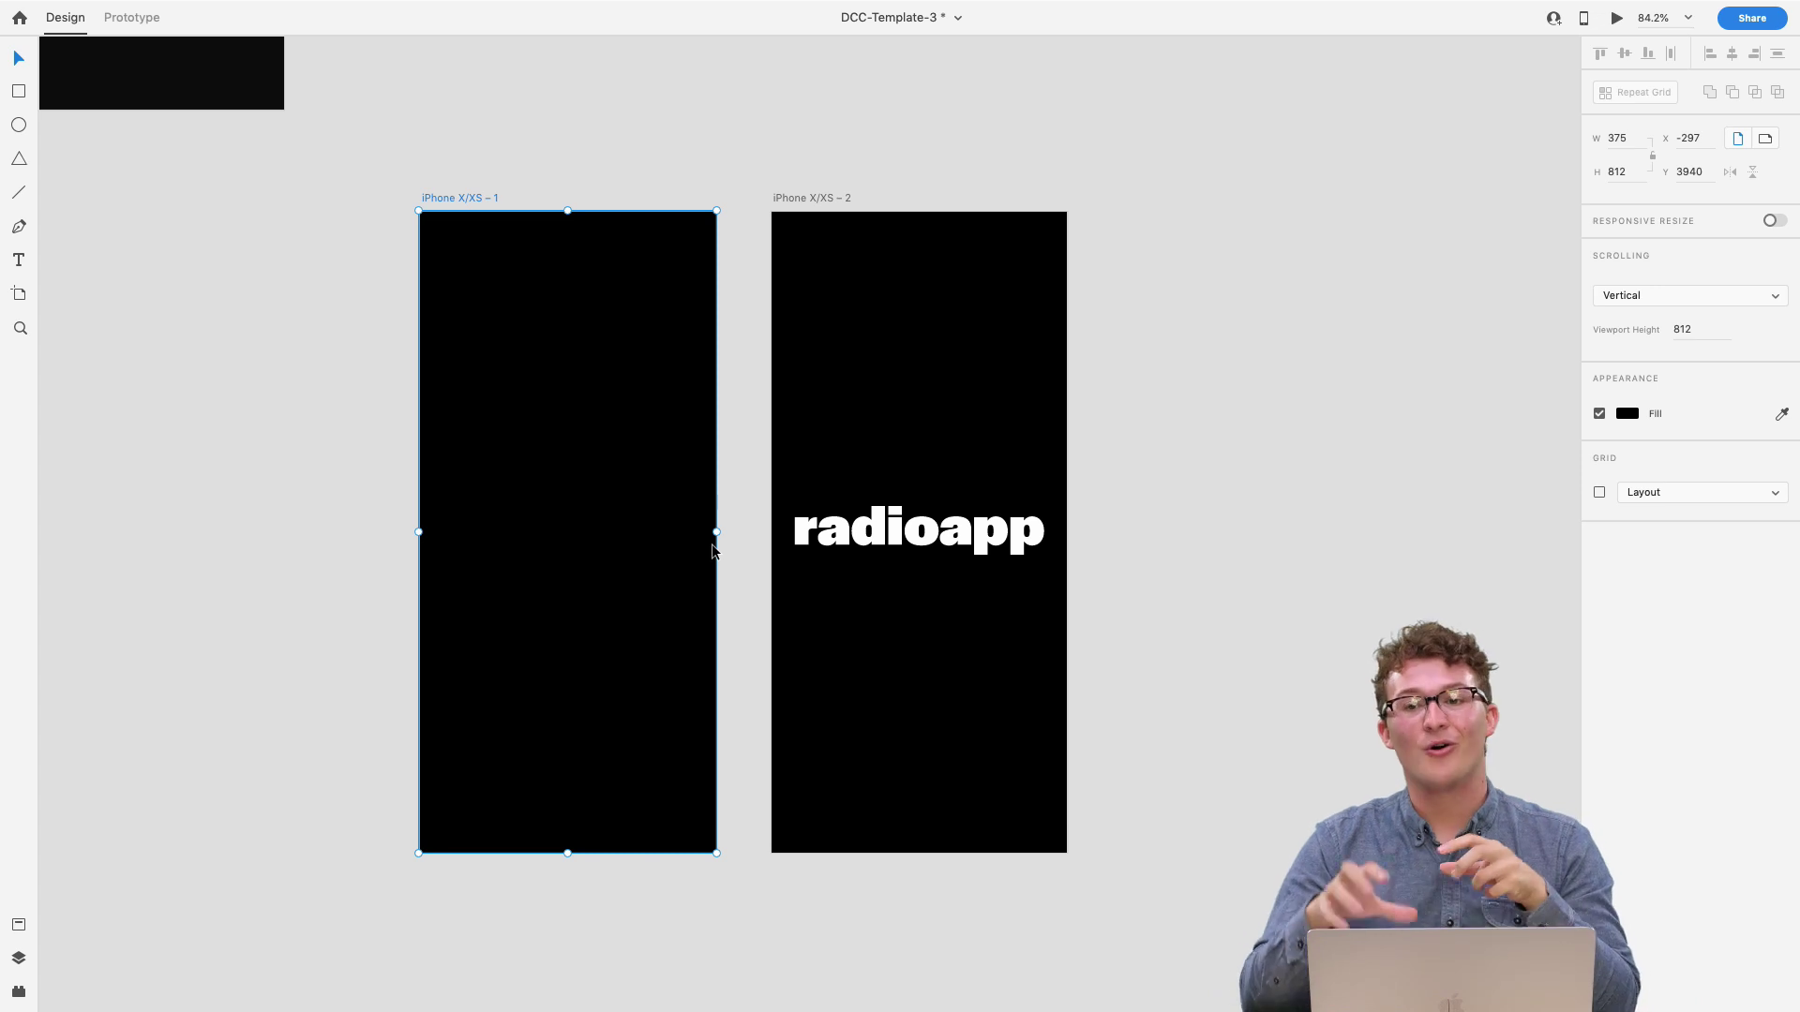
scroll(1074, 595, down, 5)
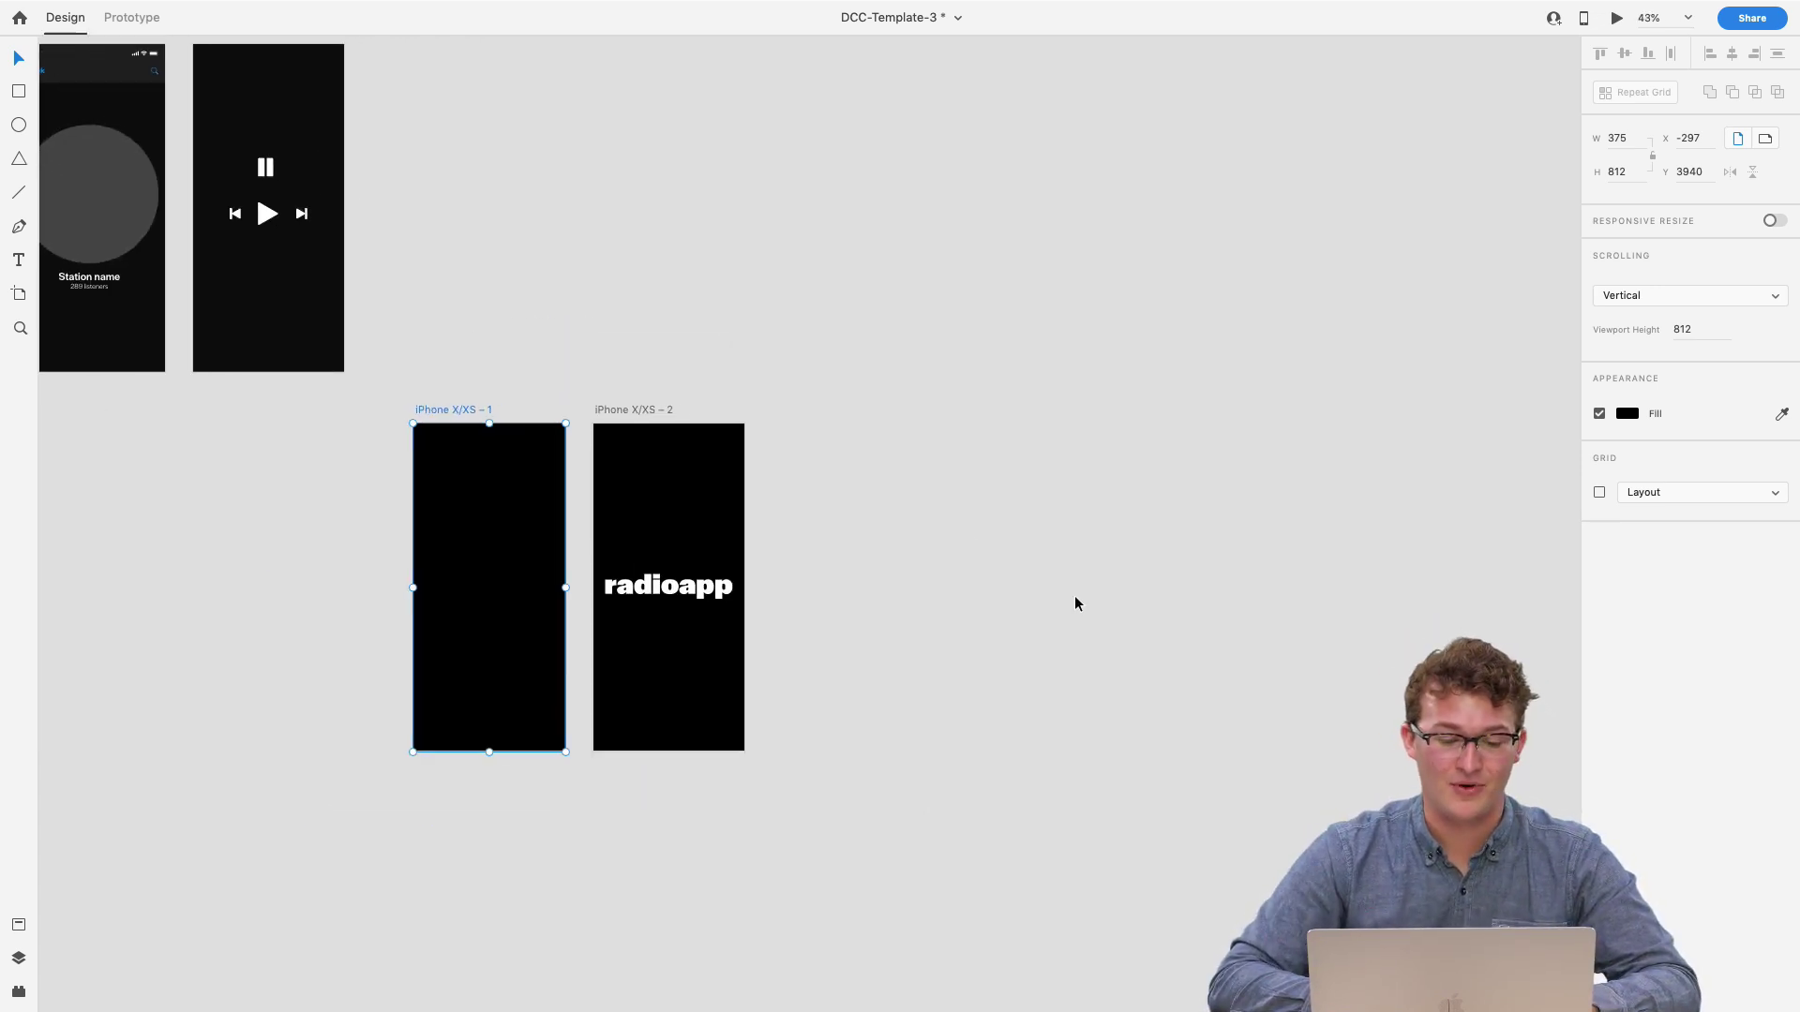
scroll(566, 363, left, 5)
scroll(565, 364, up, 2)
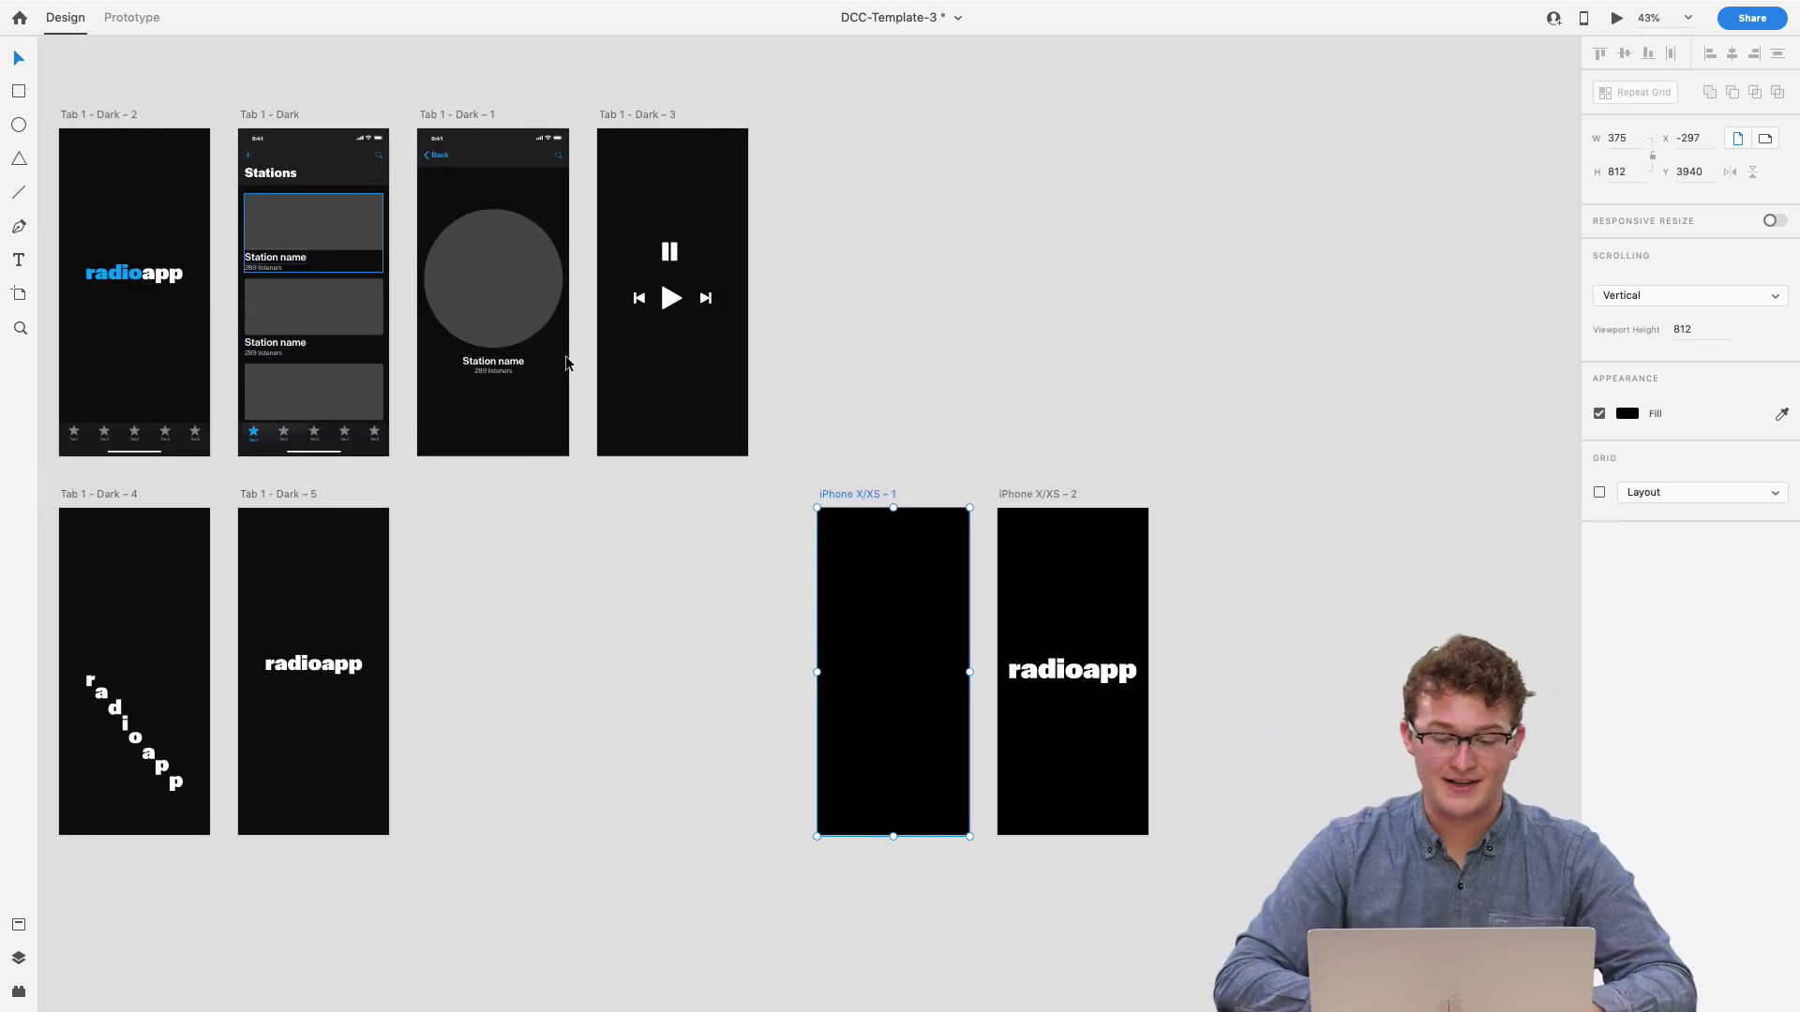
click(990, 500)
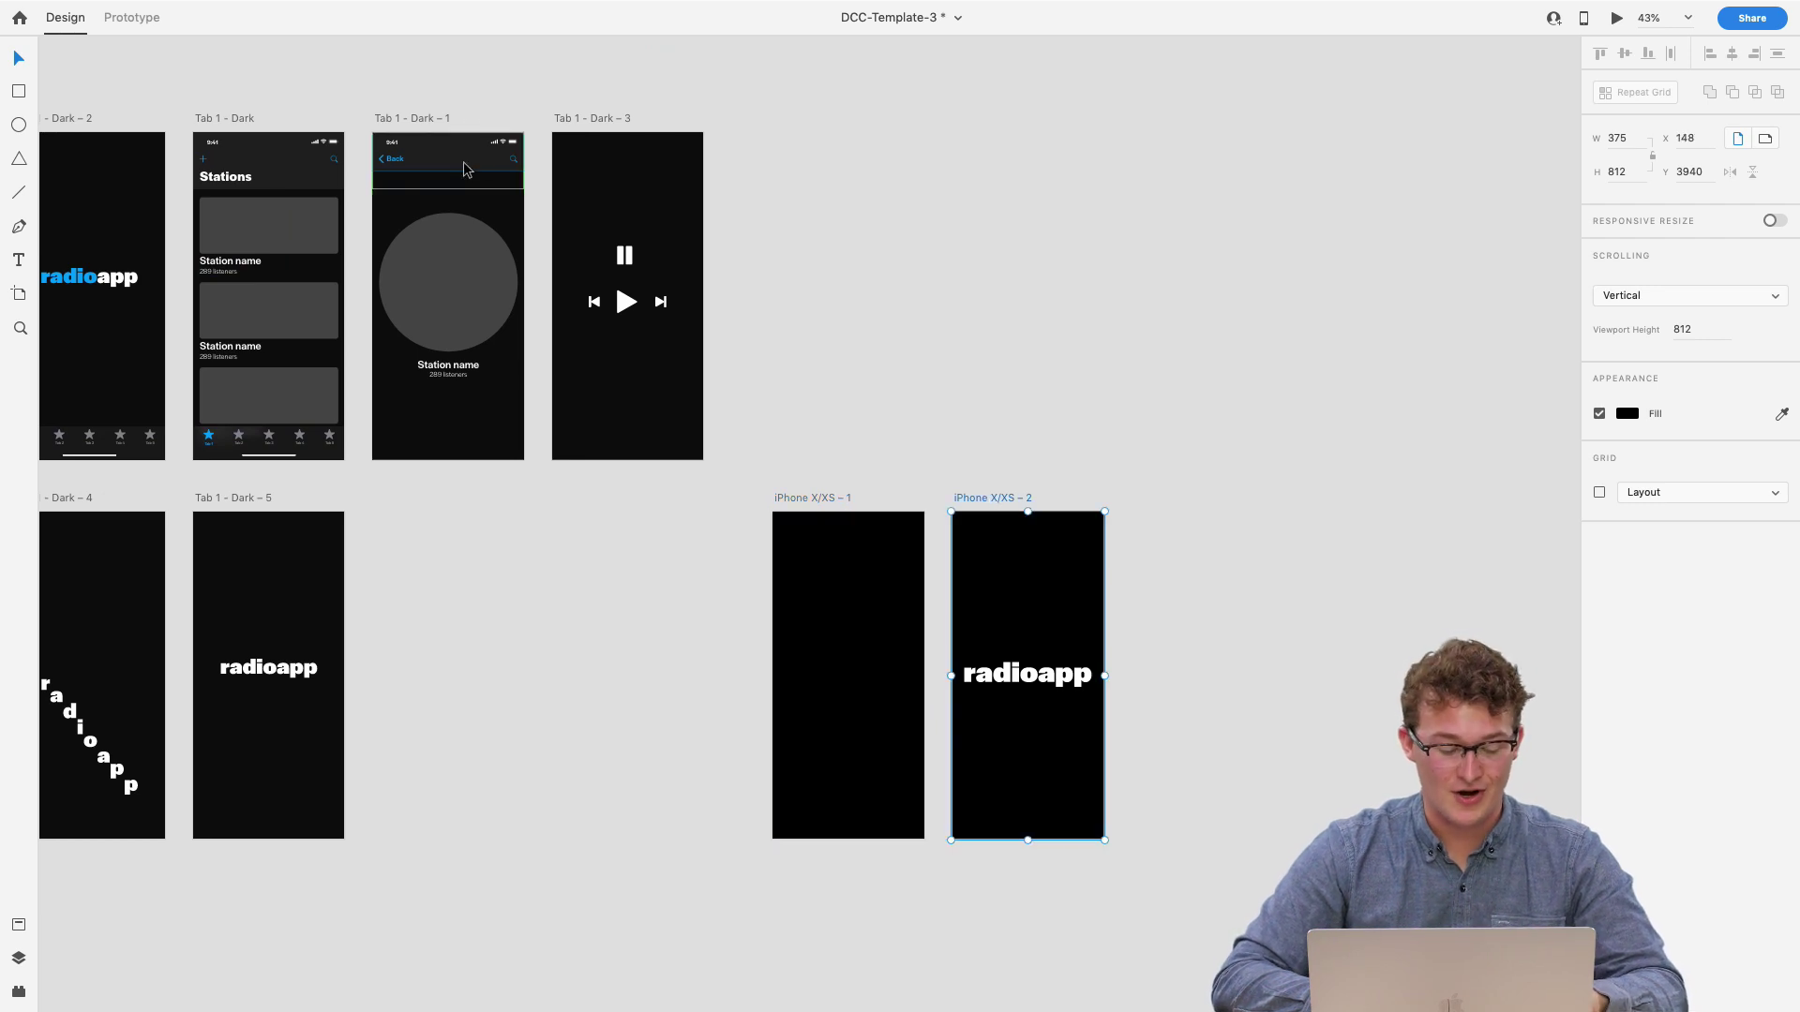
drag(234, 120, 1170, 501)
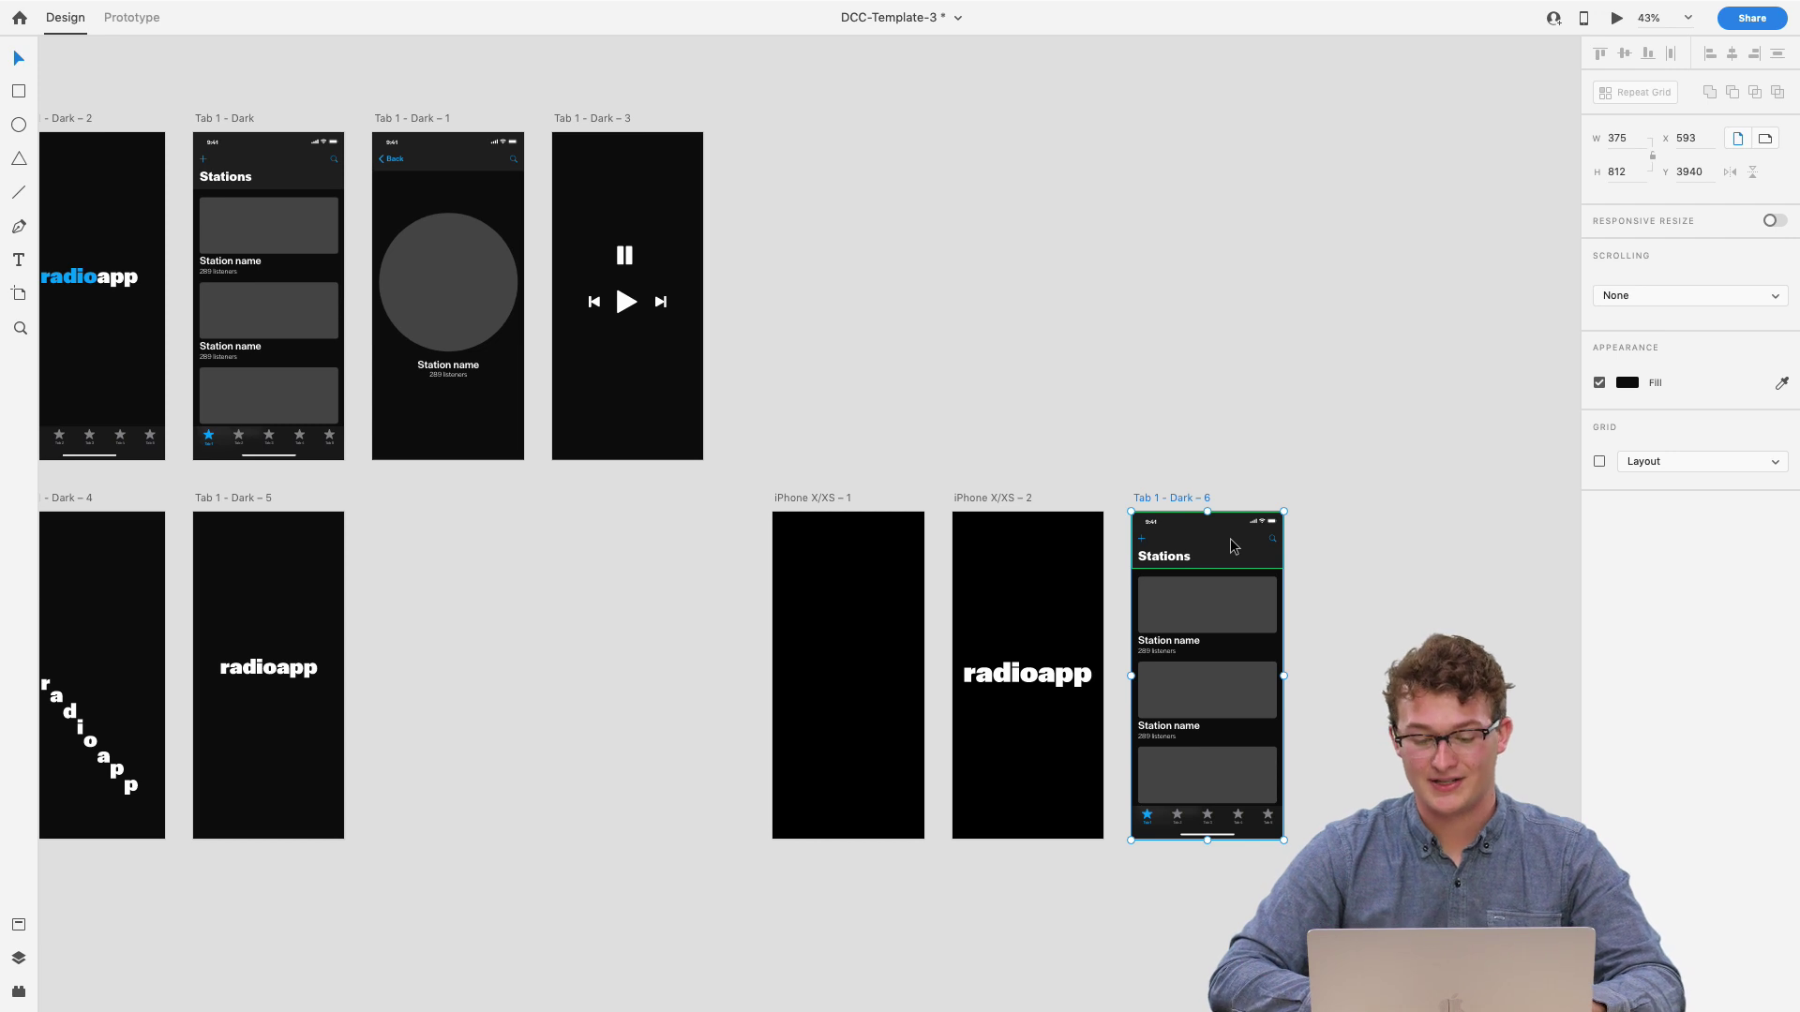
- Delete the "Stations" navigation header from the copied artboard
scroll(1231, 546, up, 5)
scroll(1167, 592, up, 3)
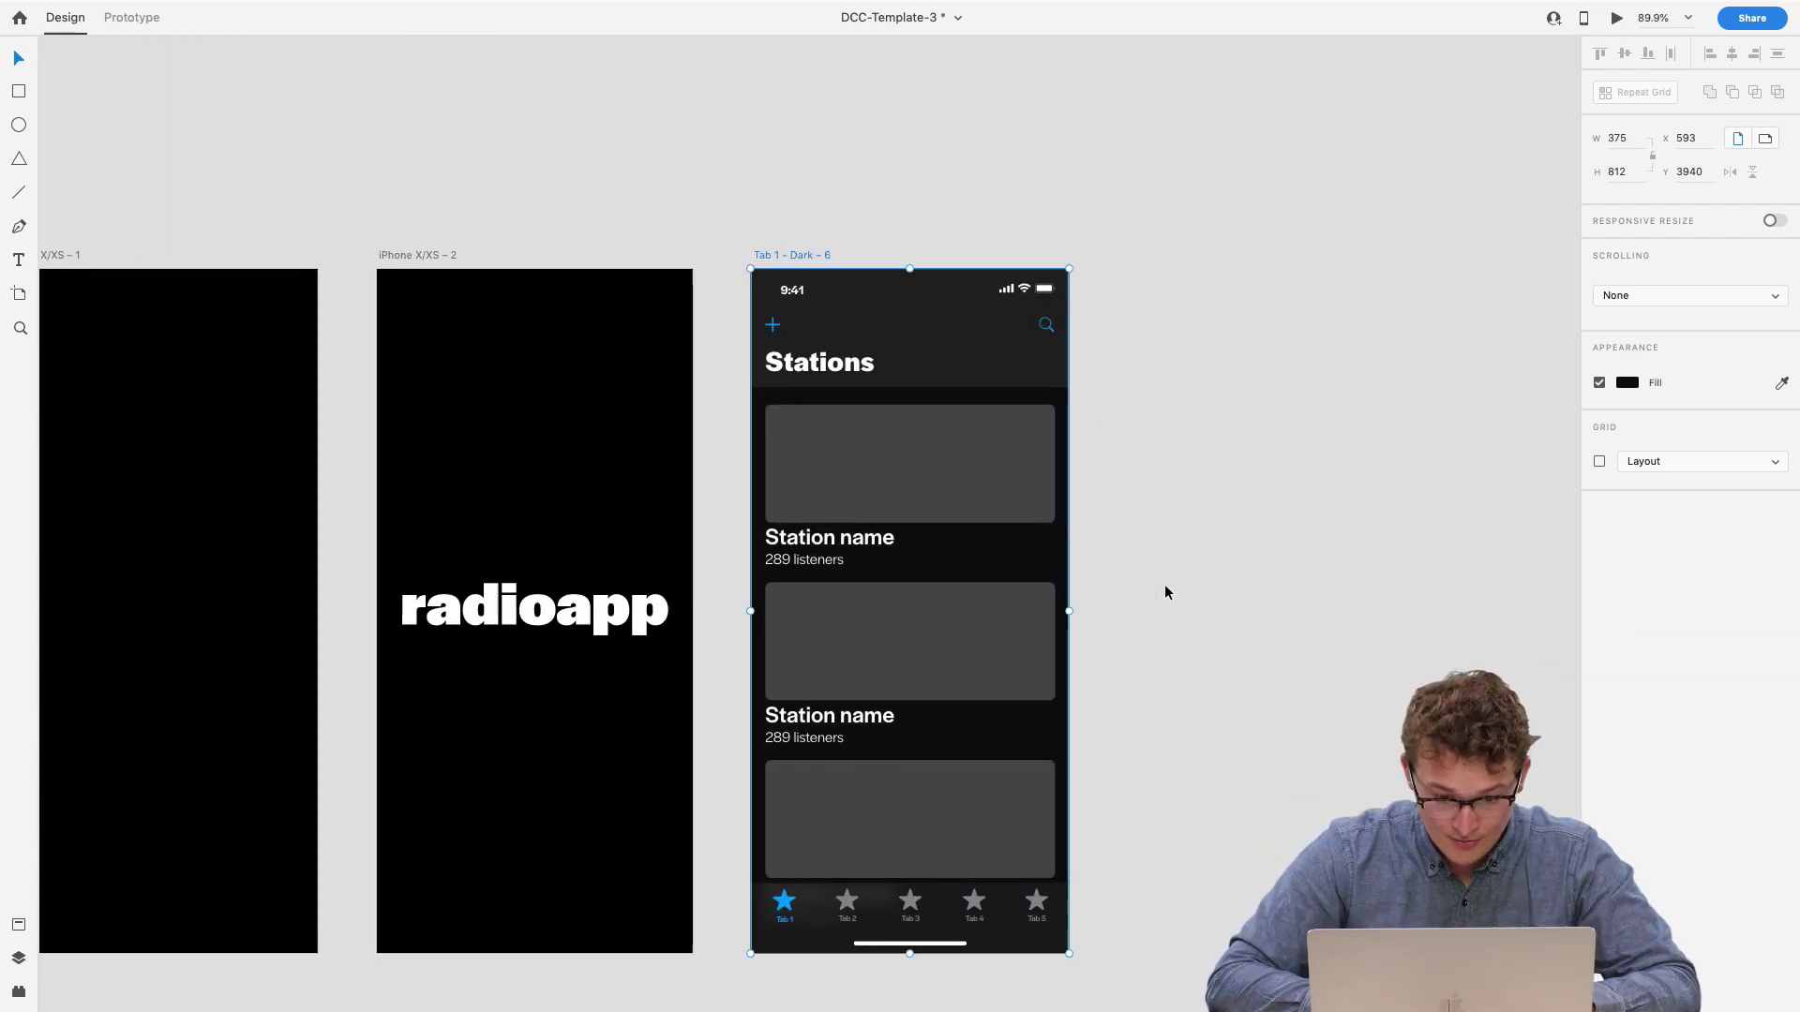
scroll(1164, 592, down, 2)
click(914, 329)
scroll(914, 328, up, 2)
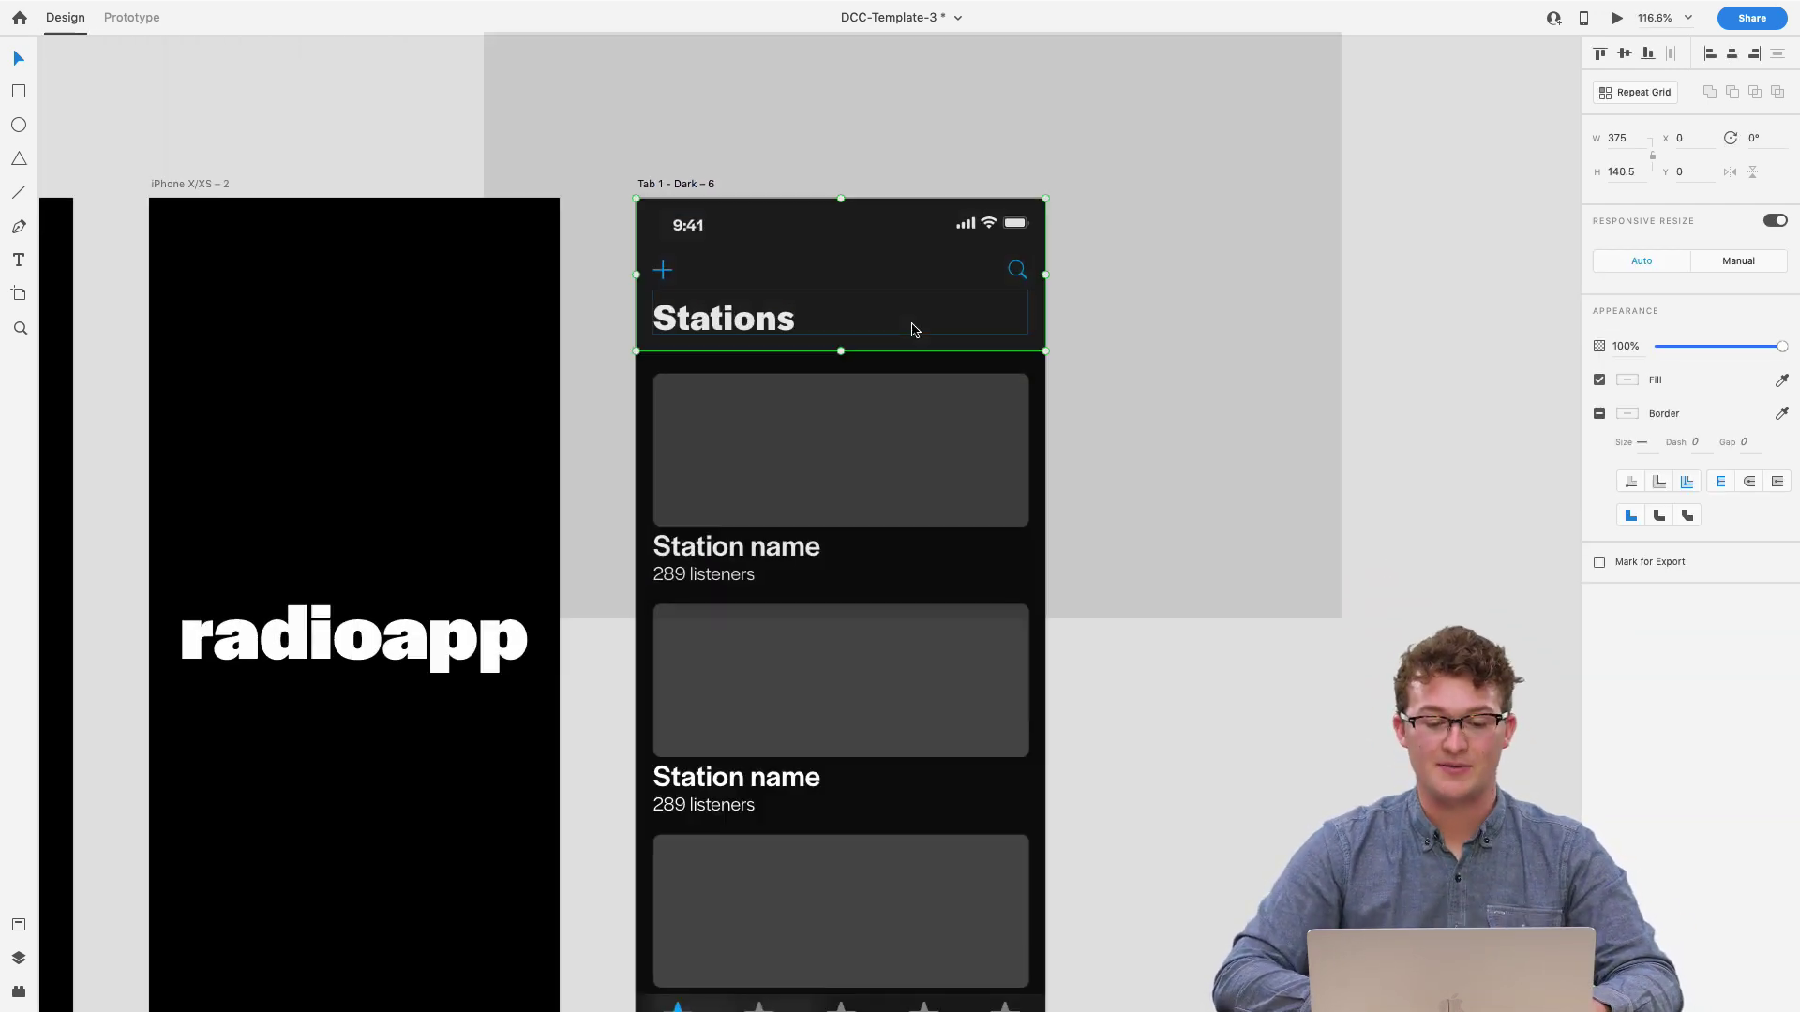
click(1234, 590)
scroll(1235, 590, down, 2)
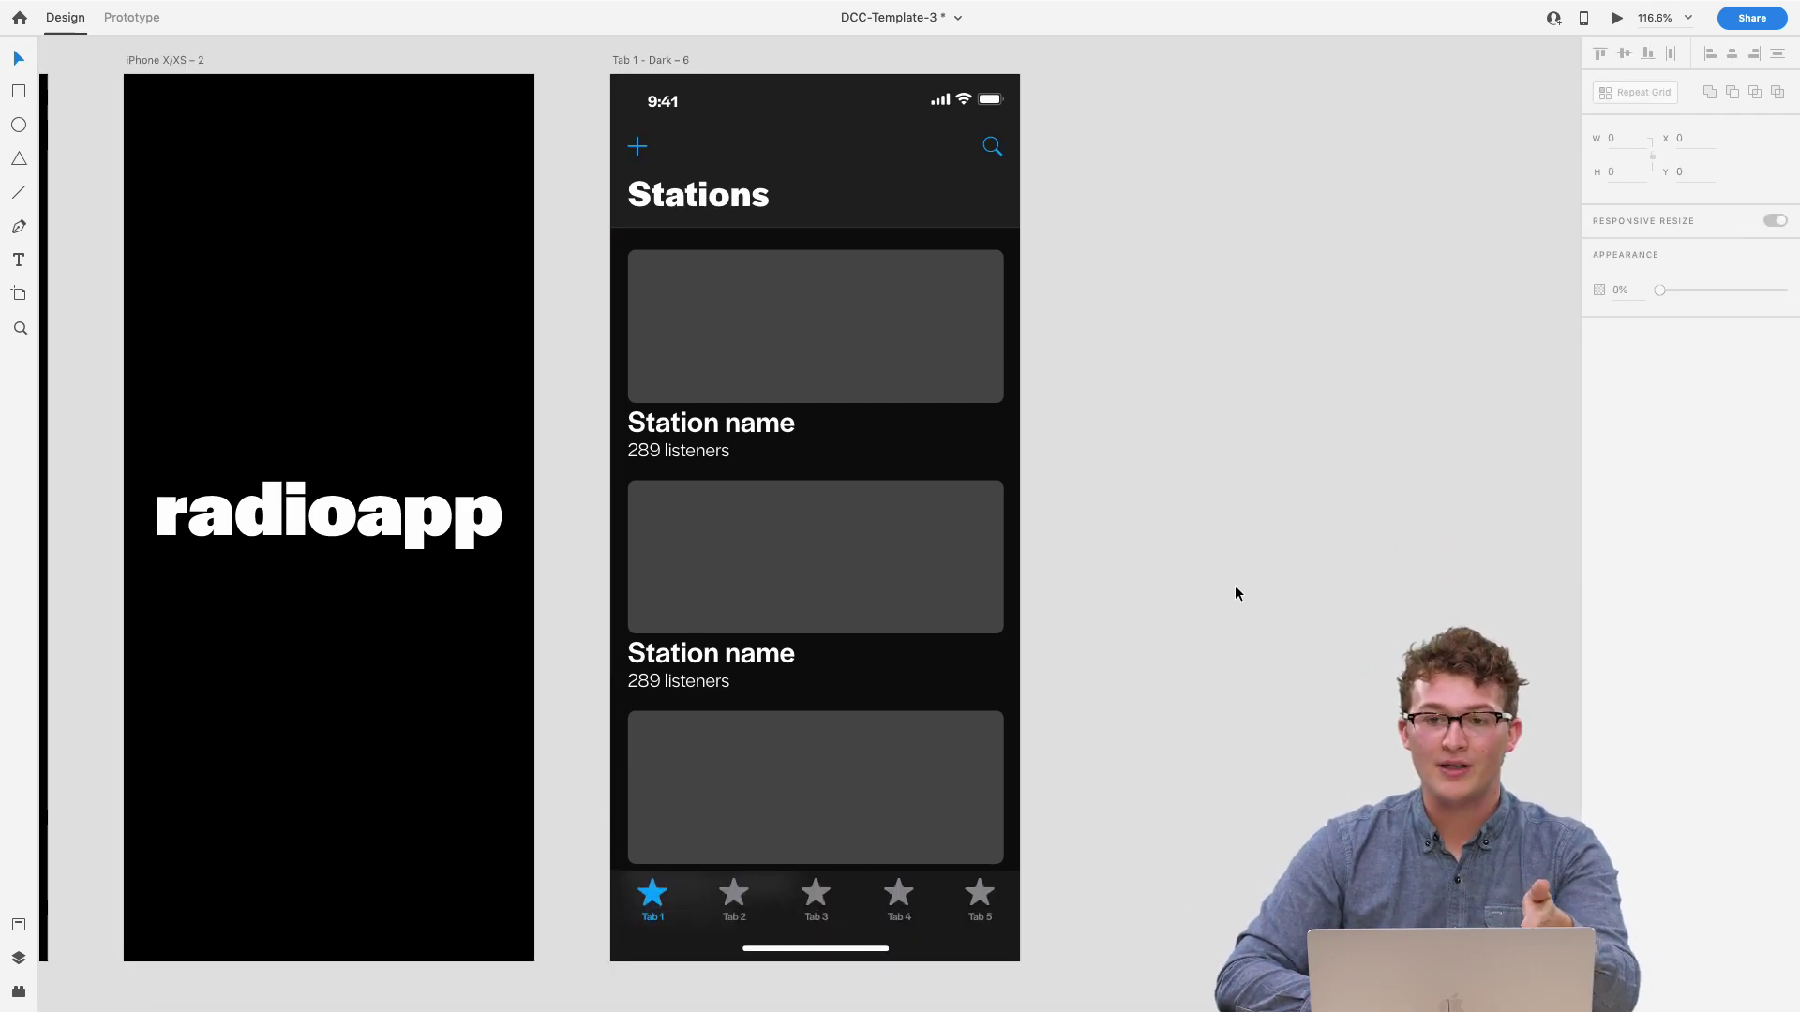
scroll(937, 366, up, 3)
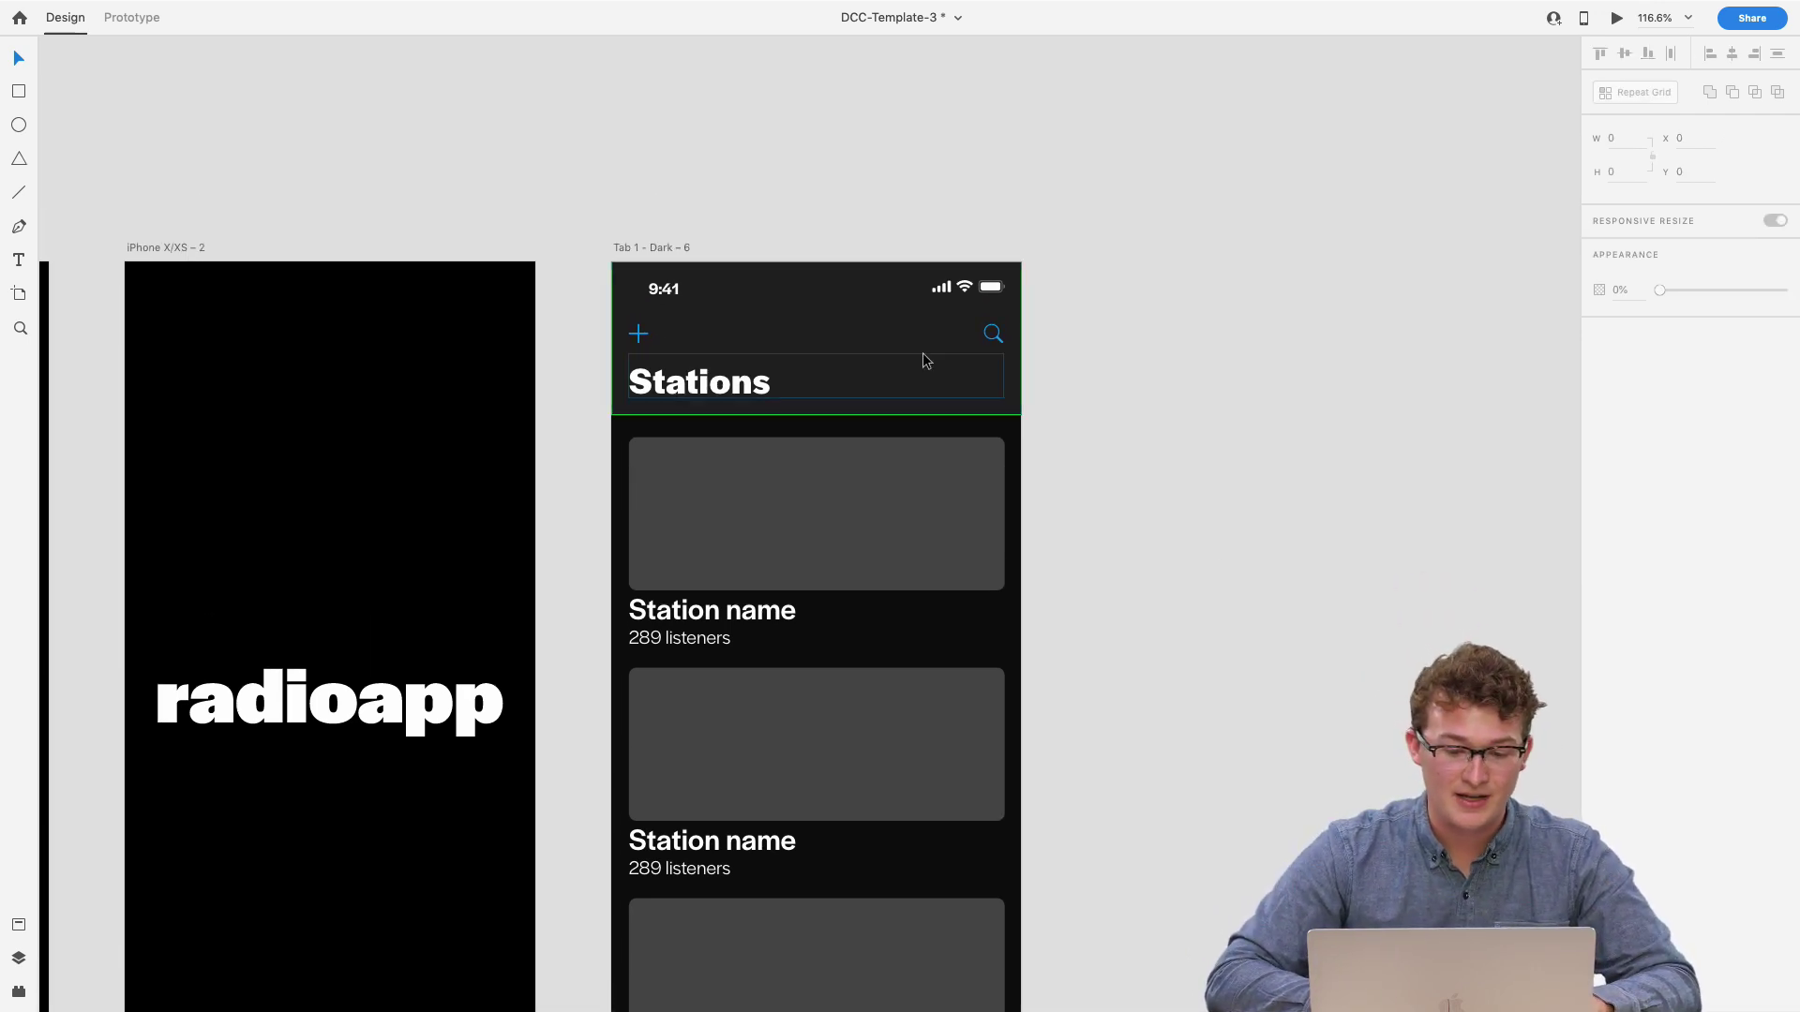
click(928, 366)
key(Delete)
scroll(973, 332, down, 1)
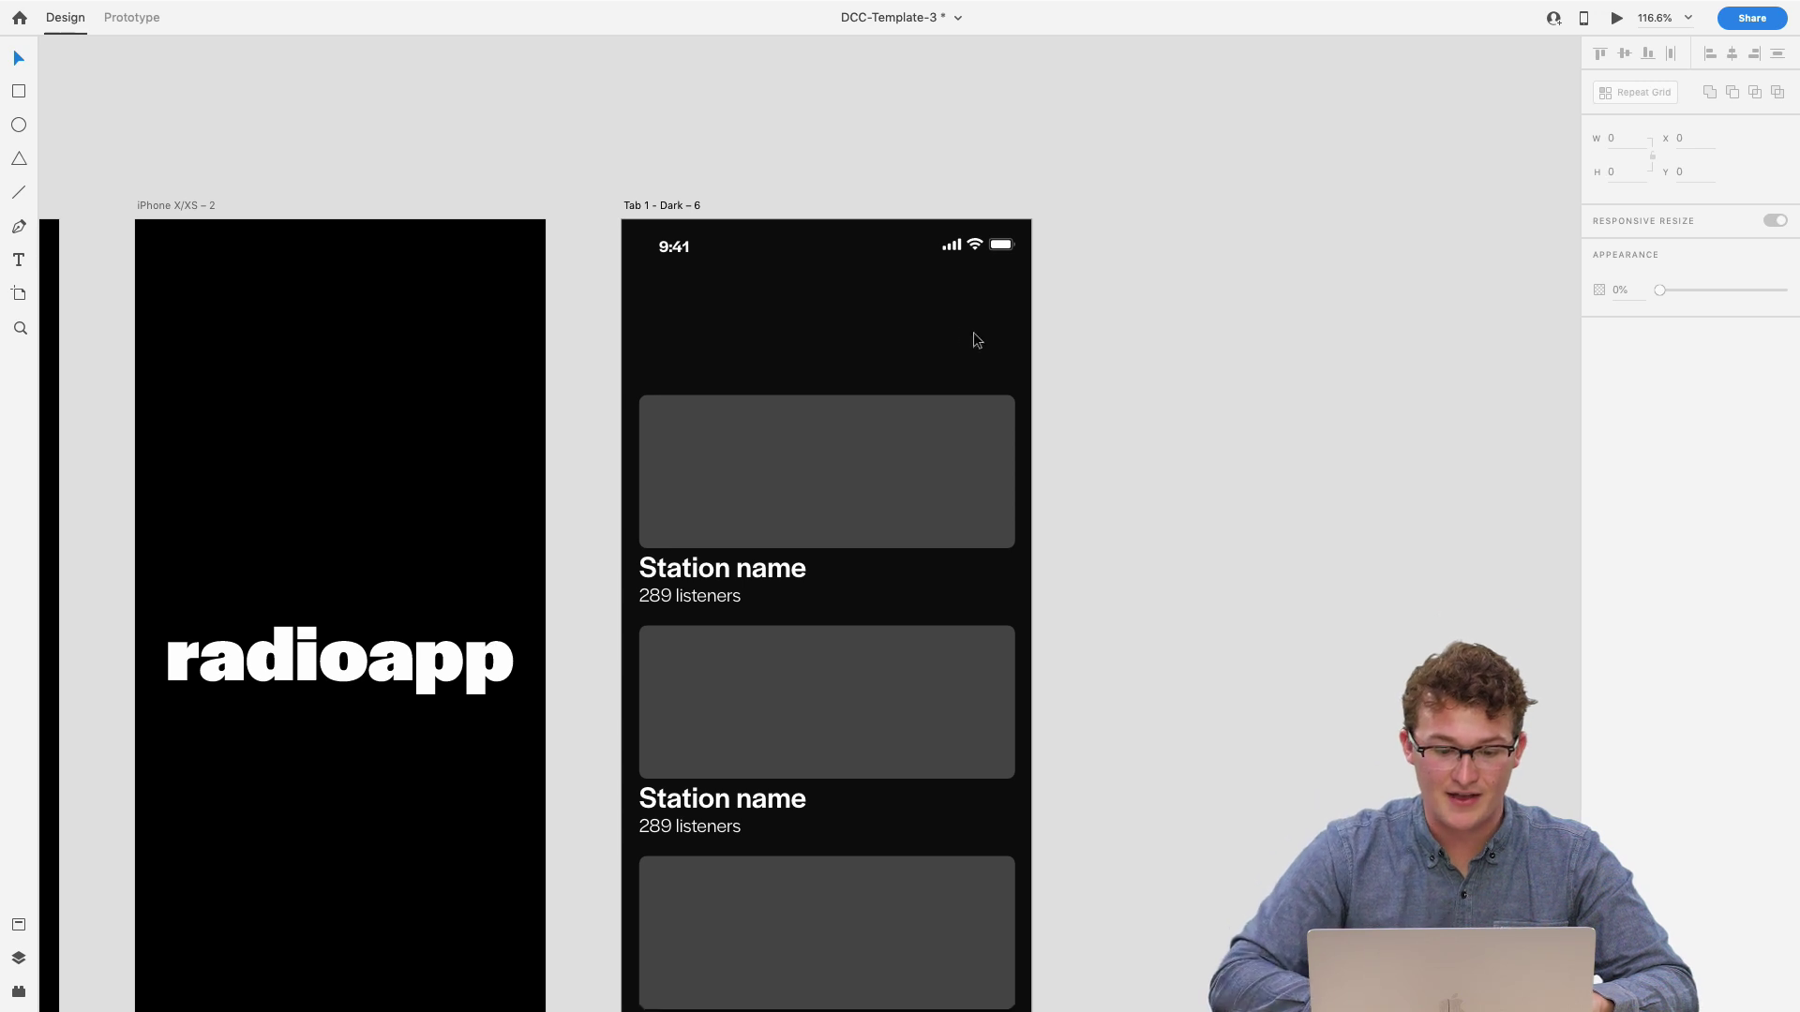
- Delete the status bar and the bottom tab bar from the Tab 1 – Dark – 6 artboard
drag(1077, 312, 635, 205)
key(Delete)
scroll(636, 205, down, 5)
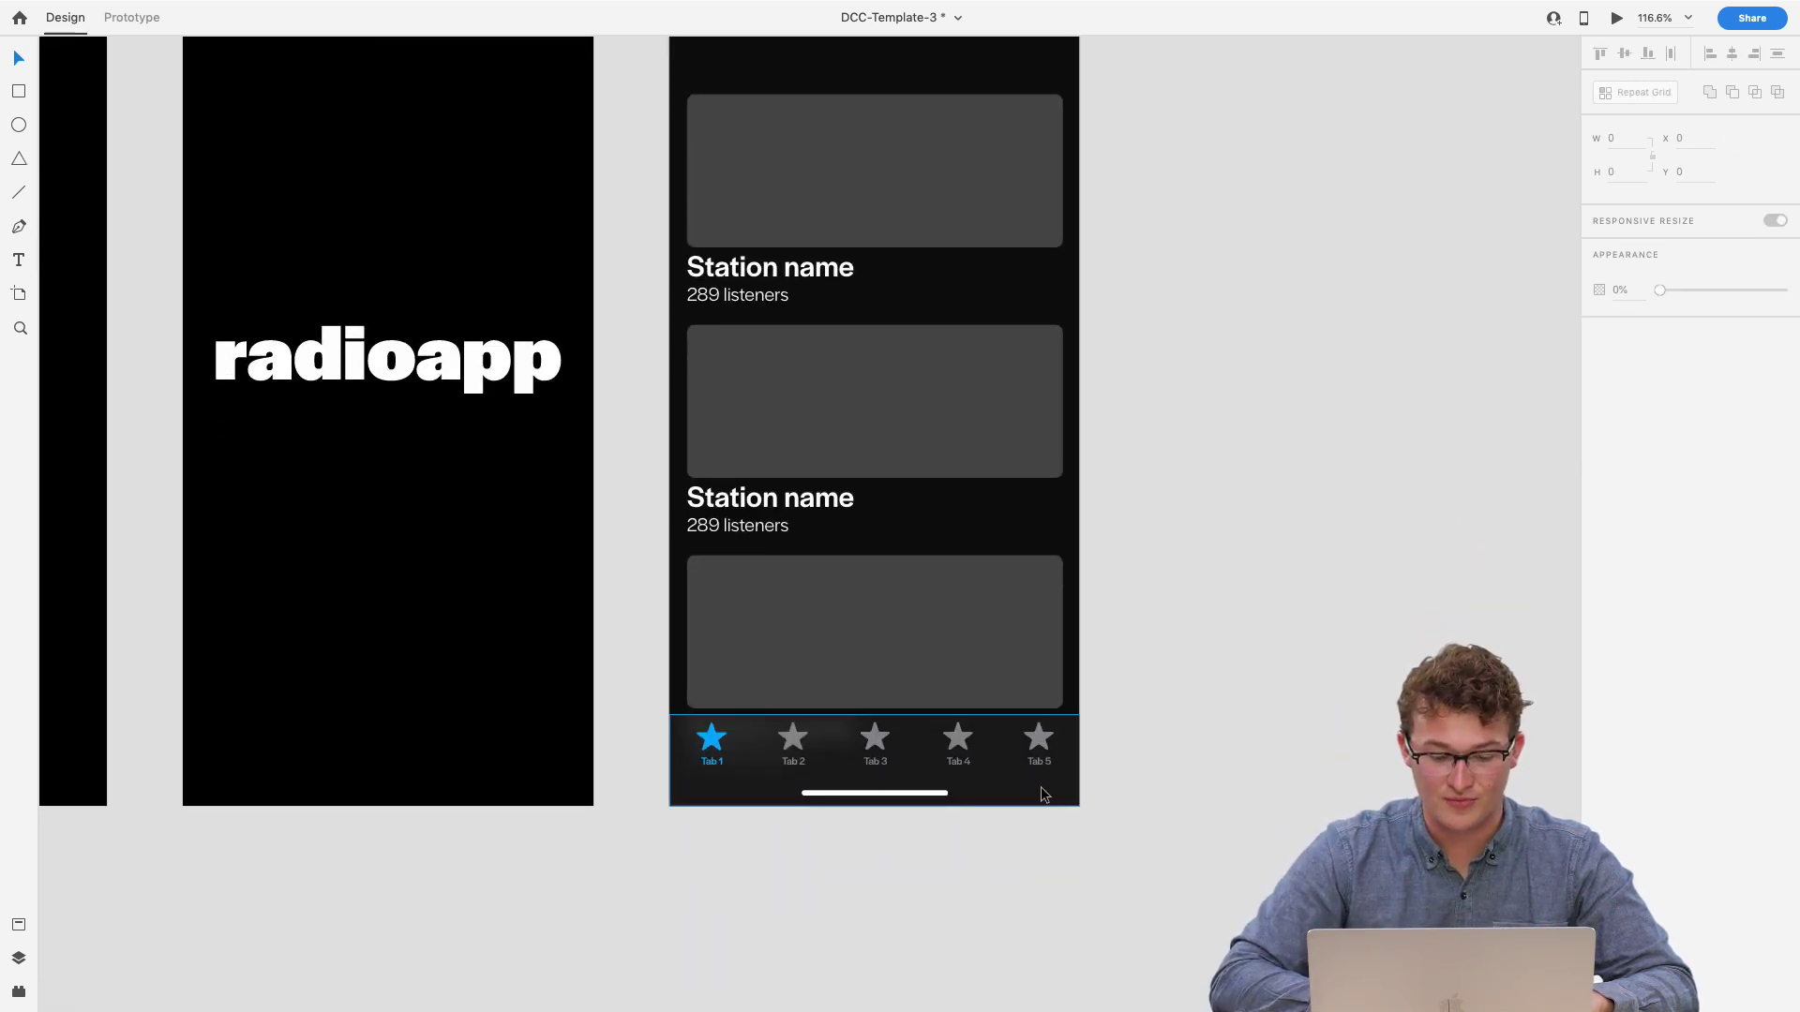
click(1021, 787)
key(Delete)
- Delete all the station cards from the Tab 1 – Dark – 6 artboard, leaving only its dark background
scroll(869, 723, up, 4)
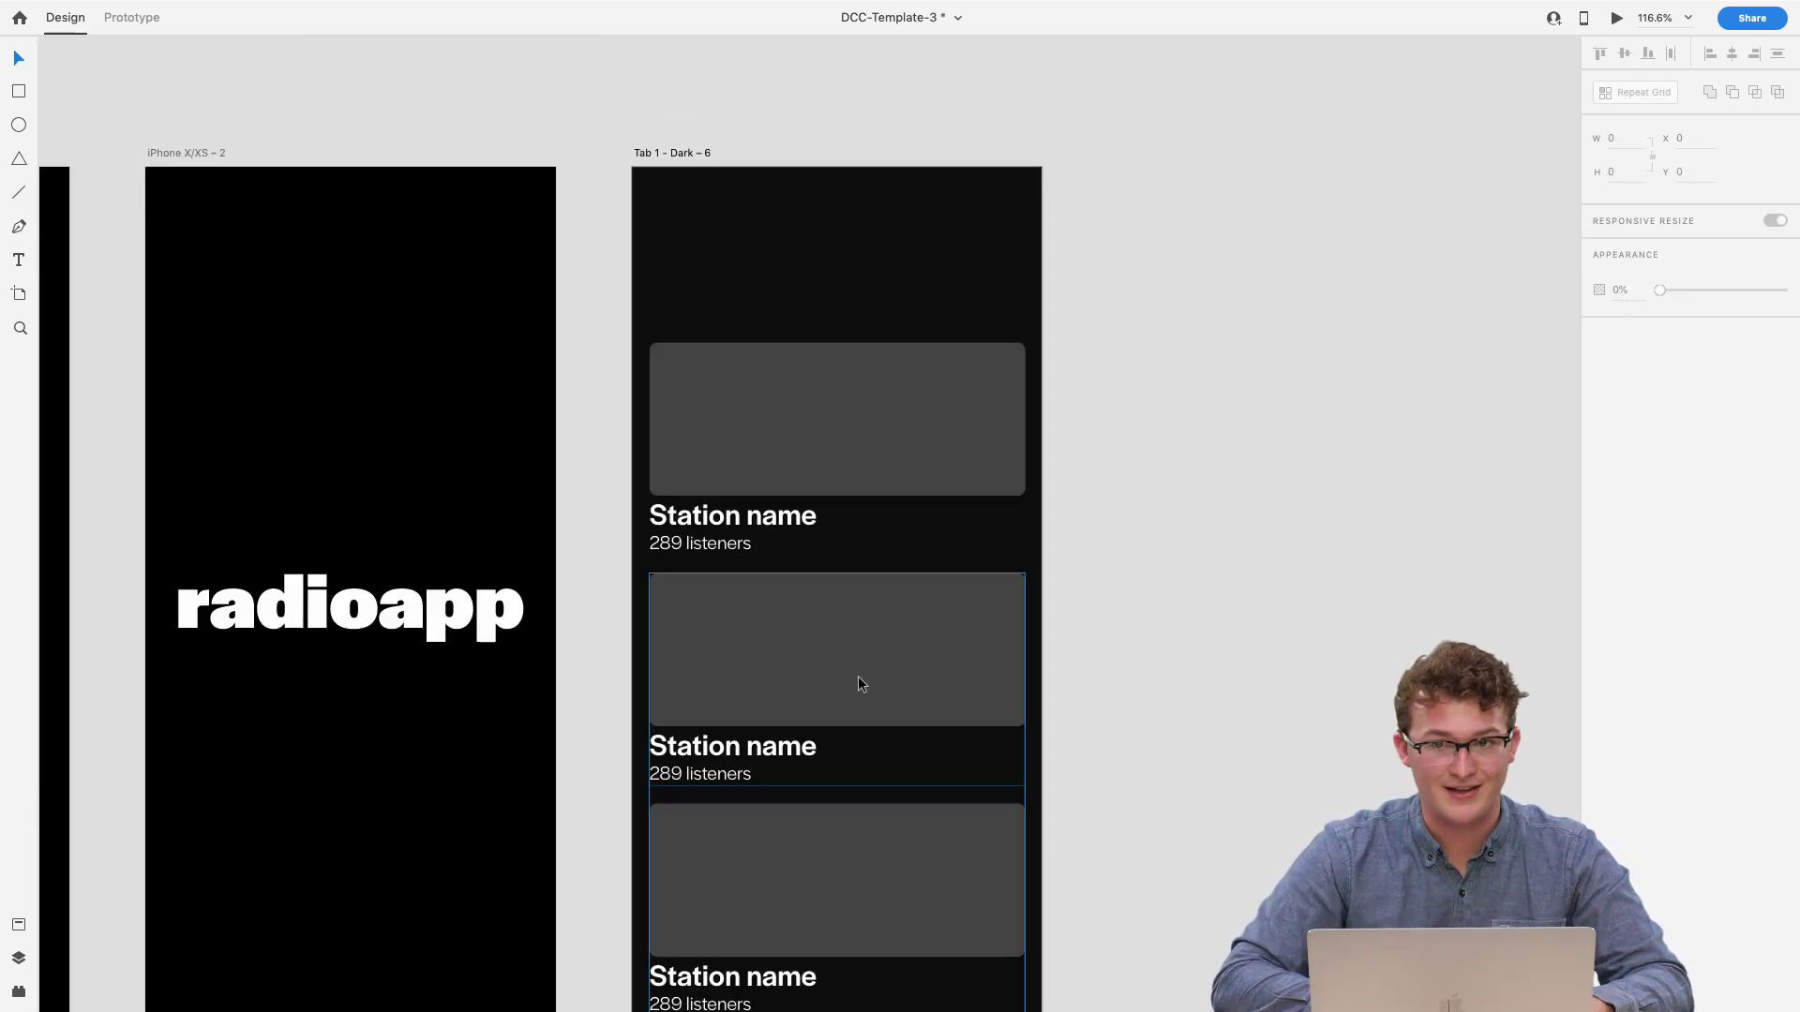
click(858, 677)
key(Delete)
scroll(857, 676, up, 1)
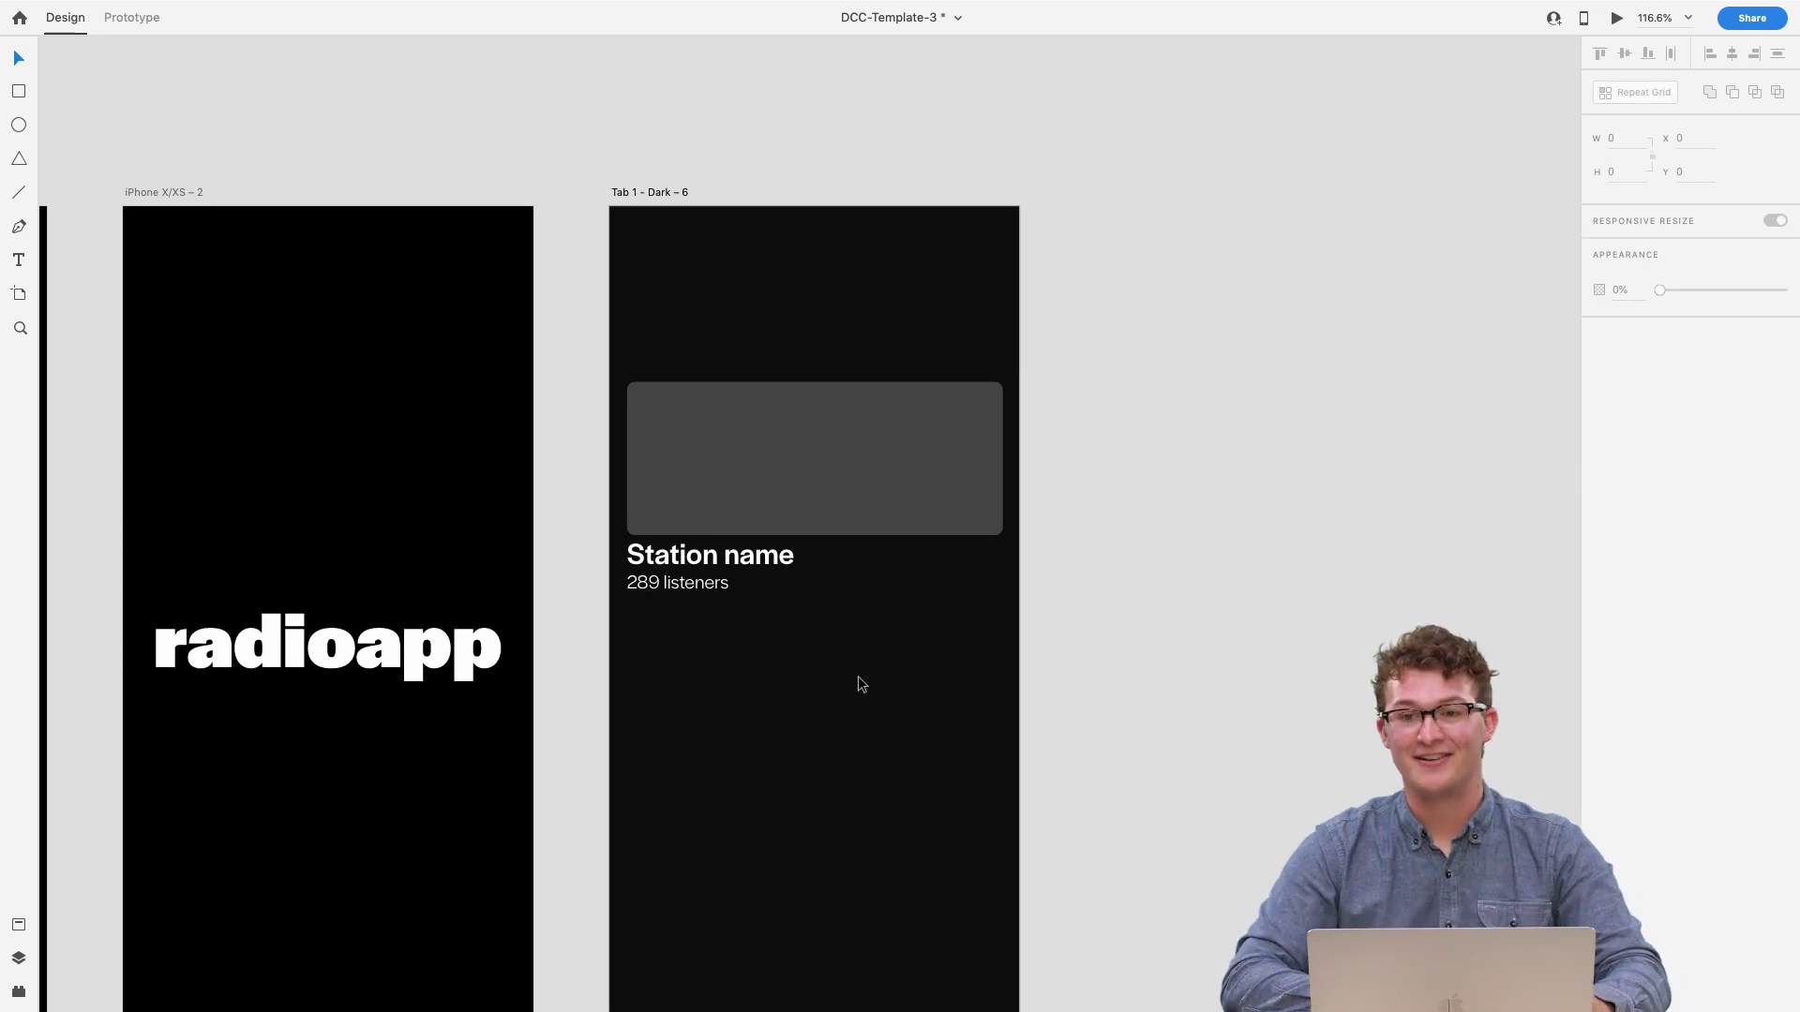
scroll(882, 522, down, 2)
scroll(882, 522, left, 1)
click(912, 435)
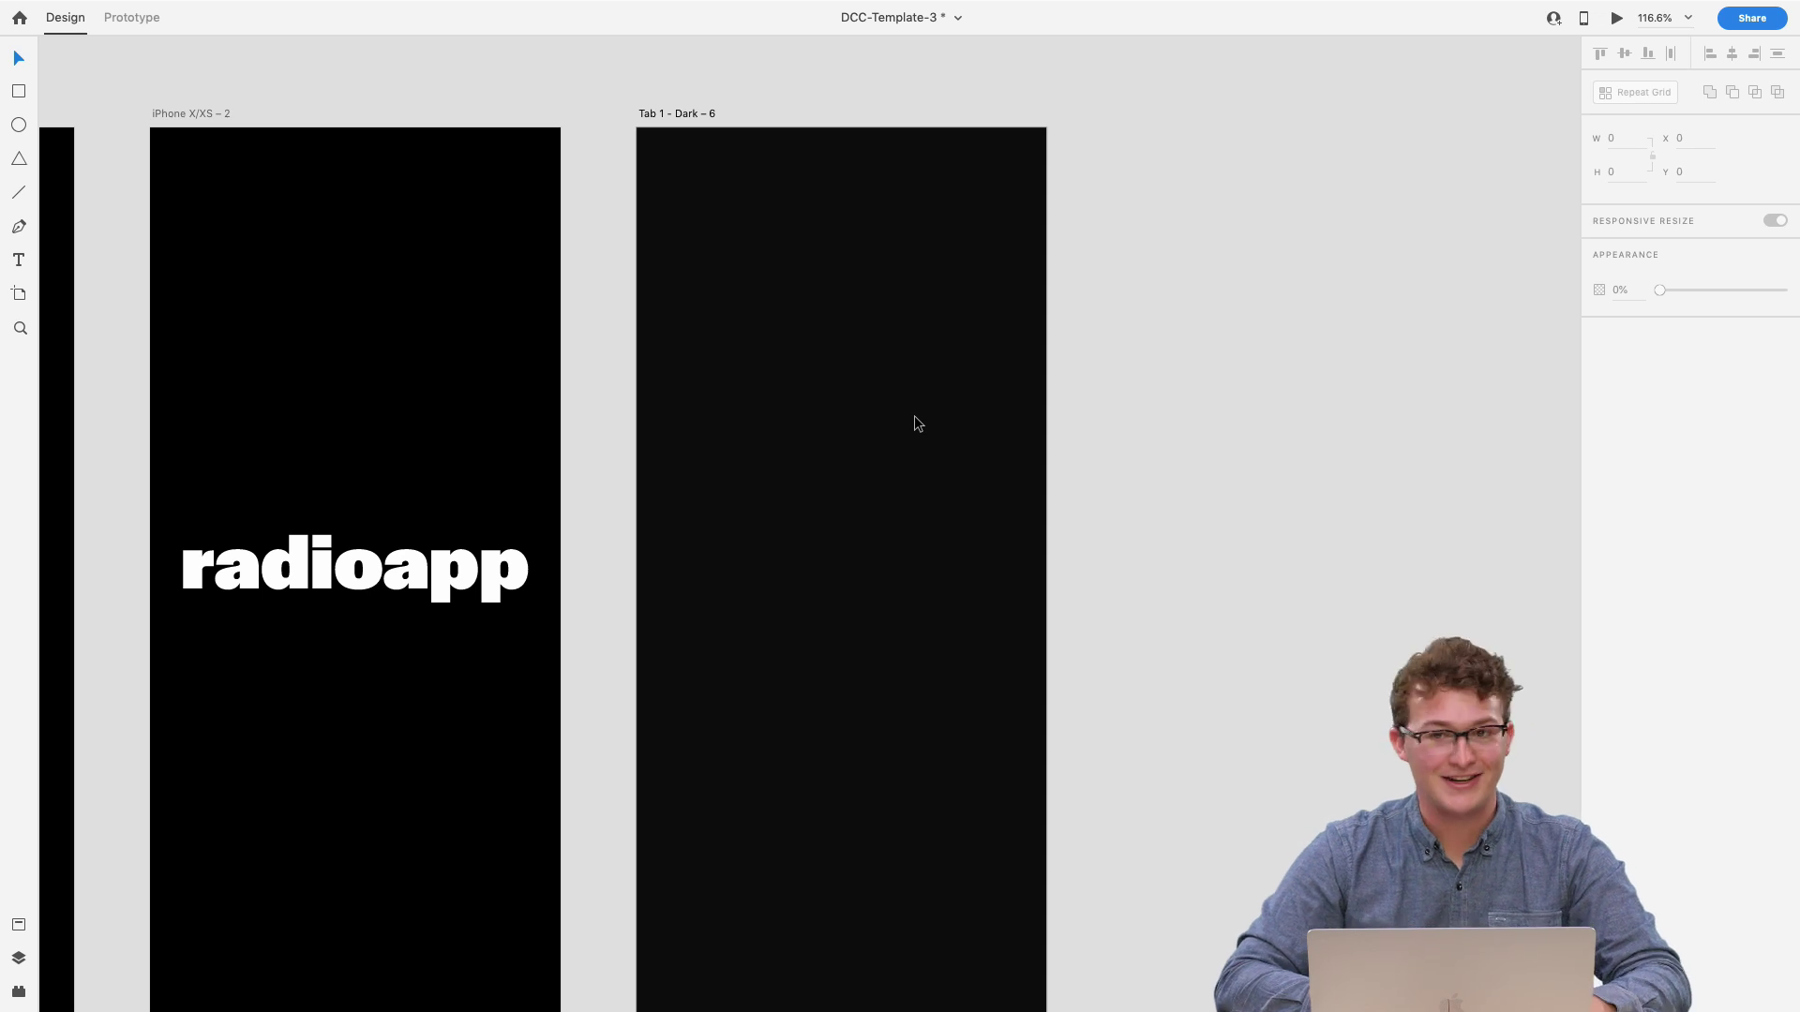
- Add the text "Welcome to radioapp" to the emptied Tab 1 – Dark – 6 artboard and convert it to area text
scroll(915, 422, down, 2)
scroll(915, 422, left, 2)
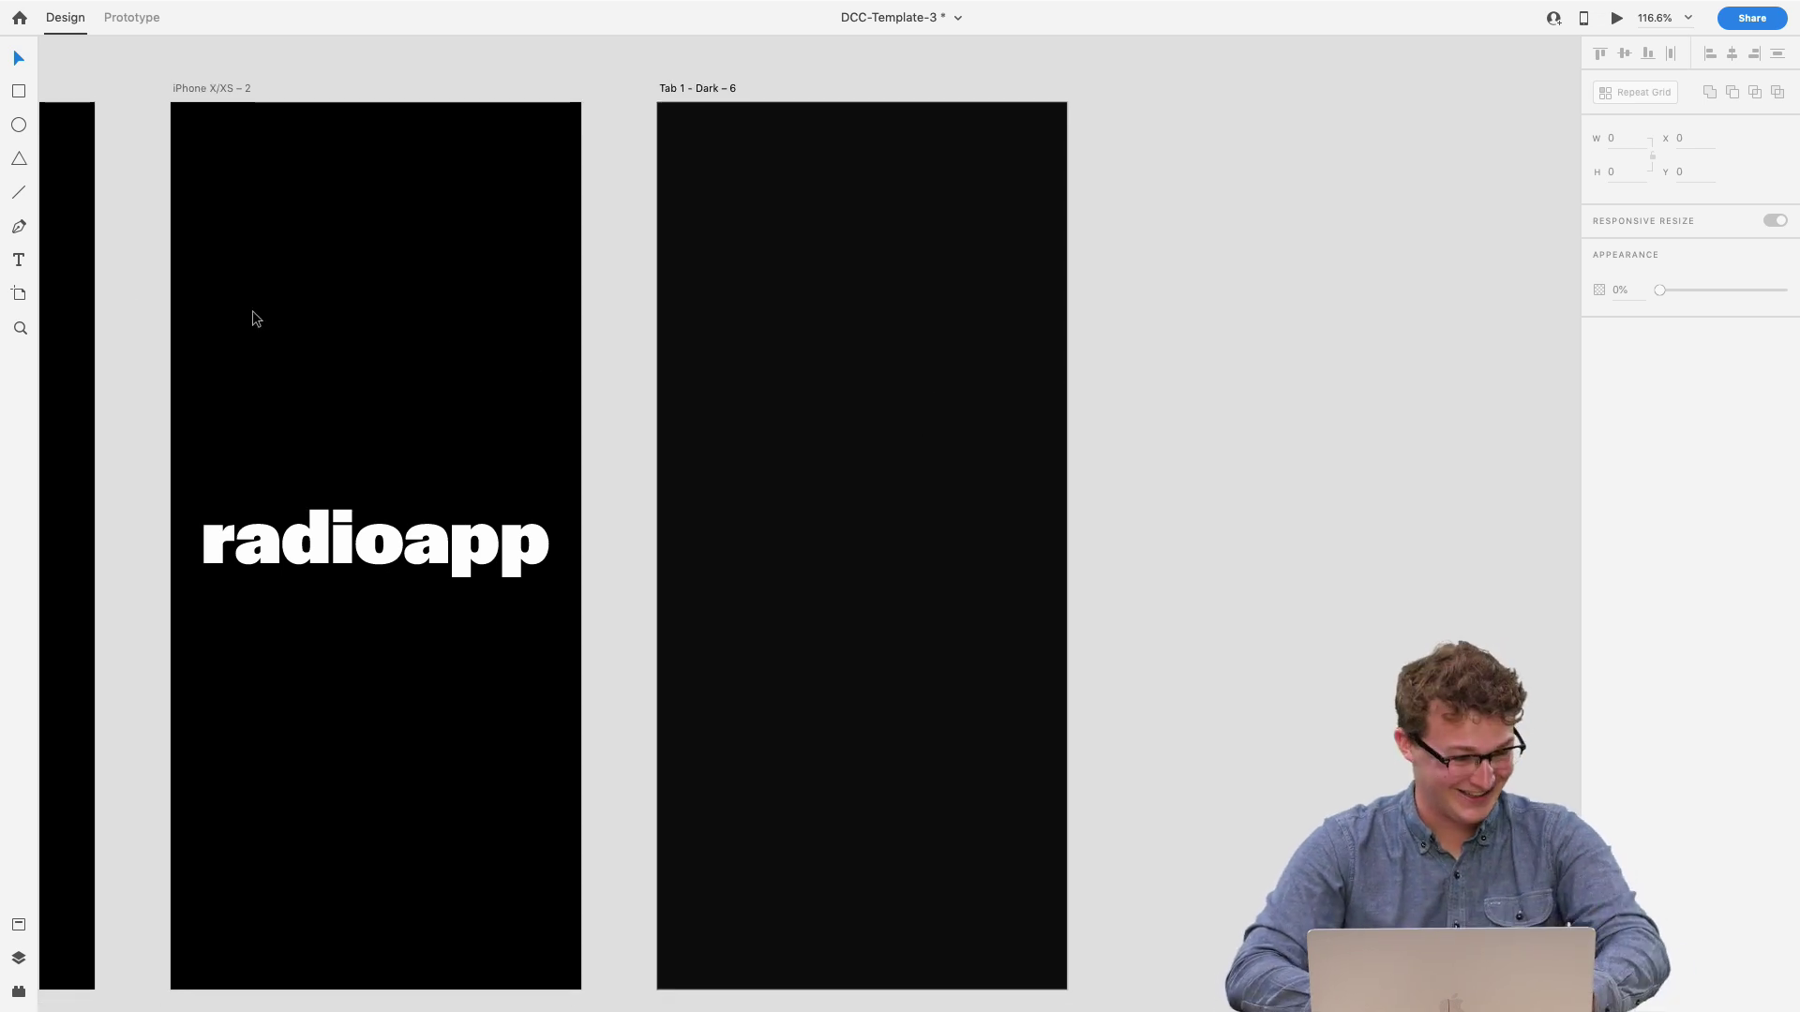
click(16, 267)
click(862, 405)
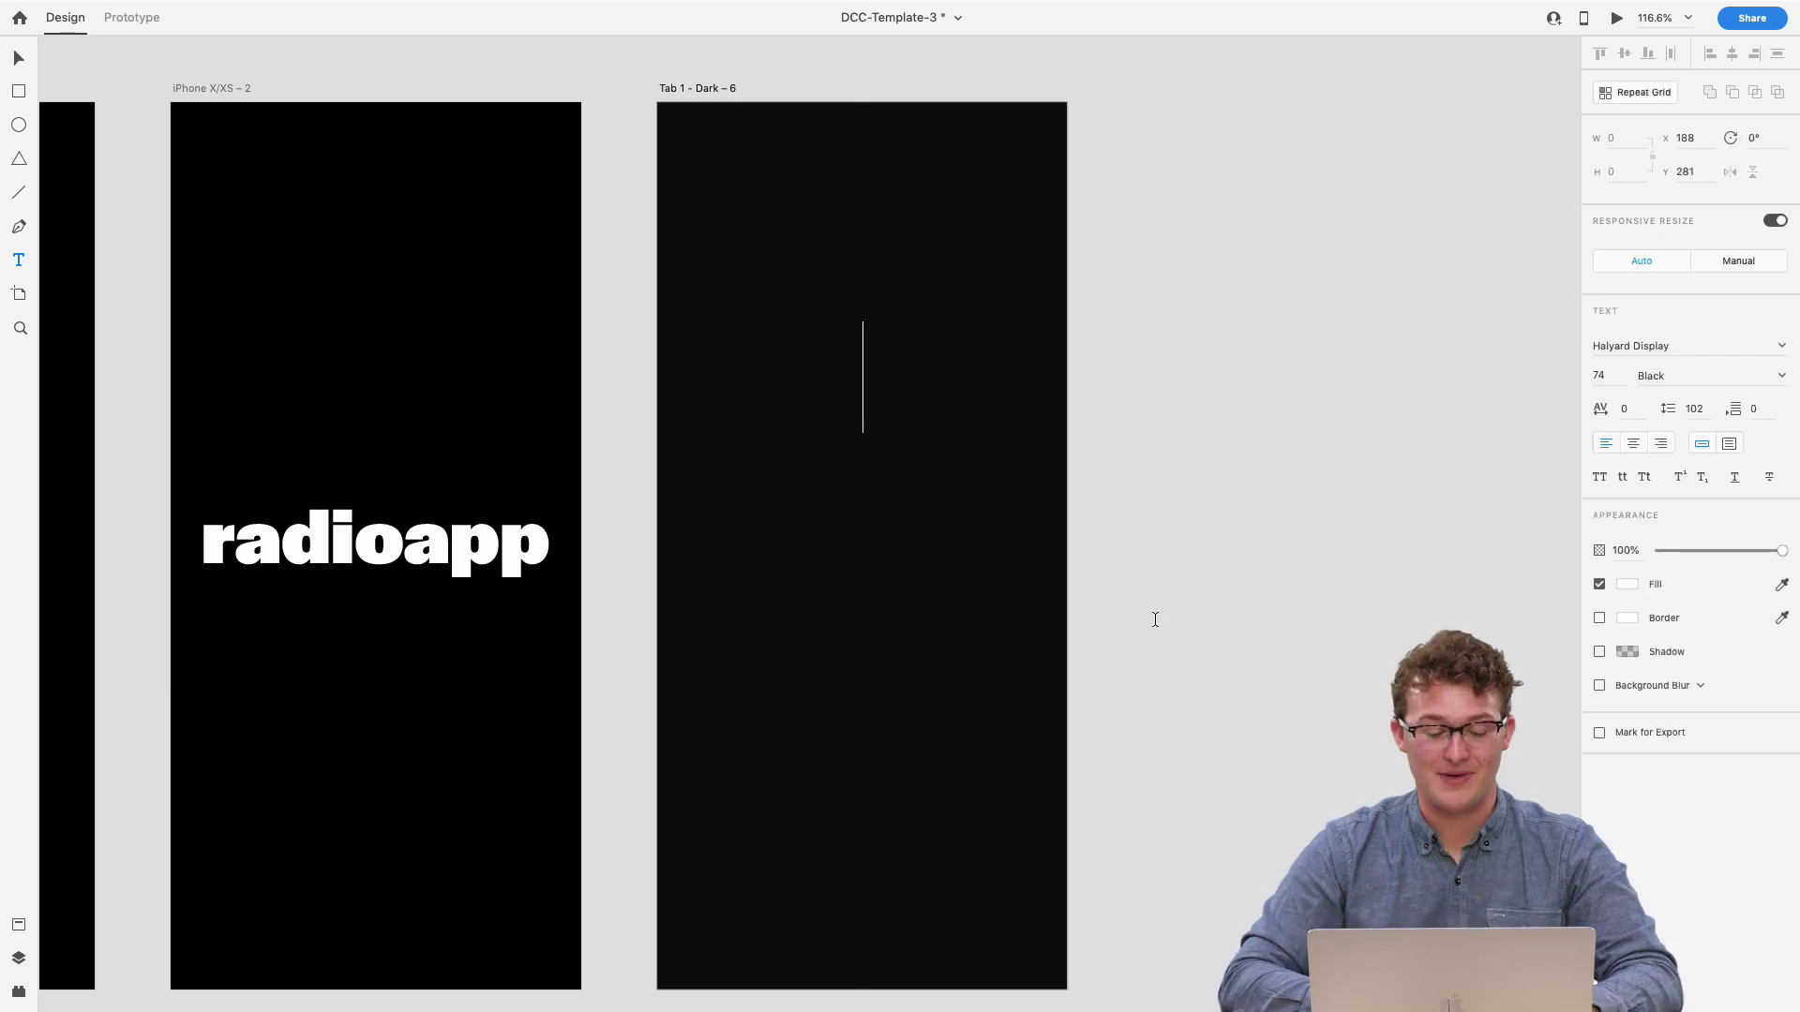
text(Welcome to )
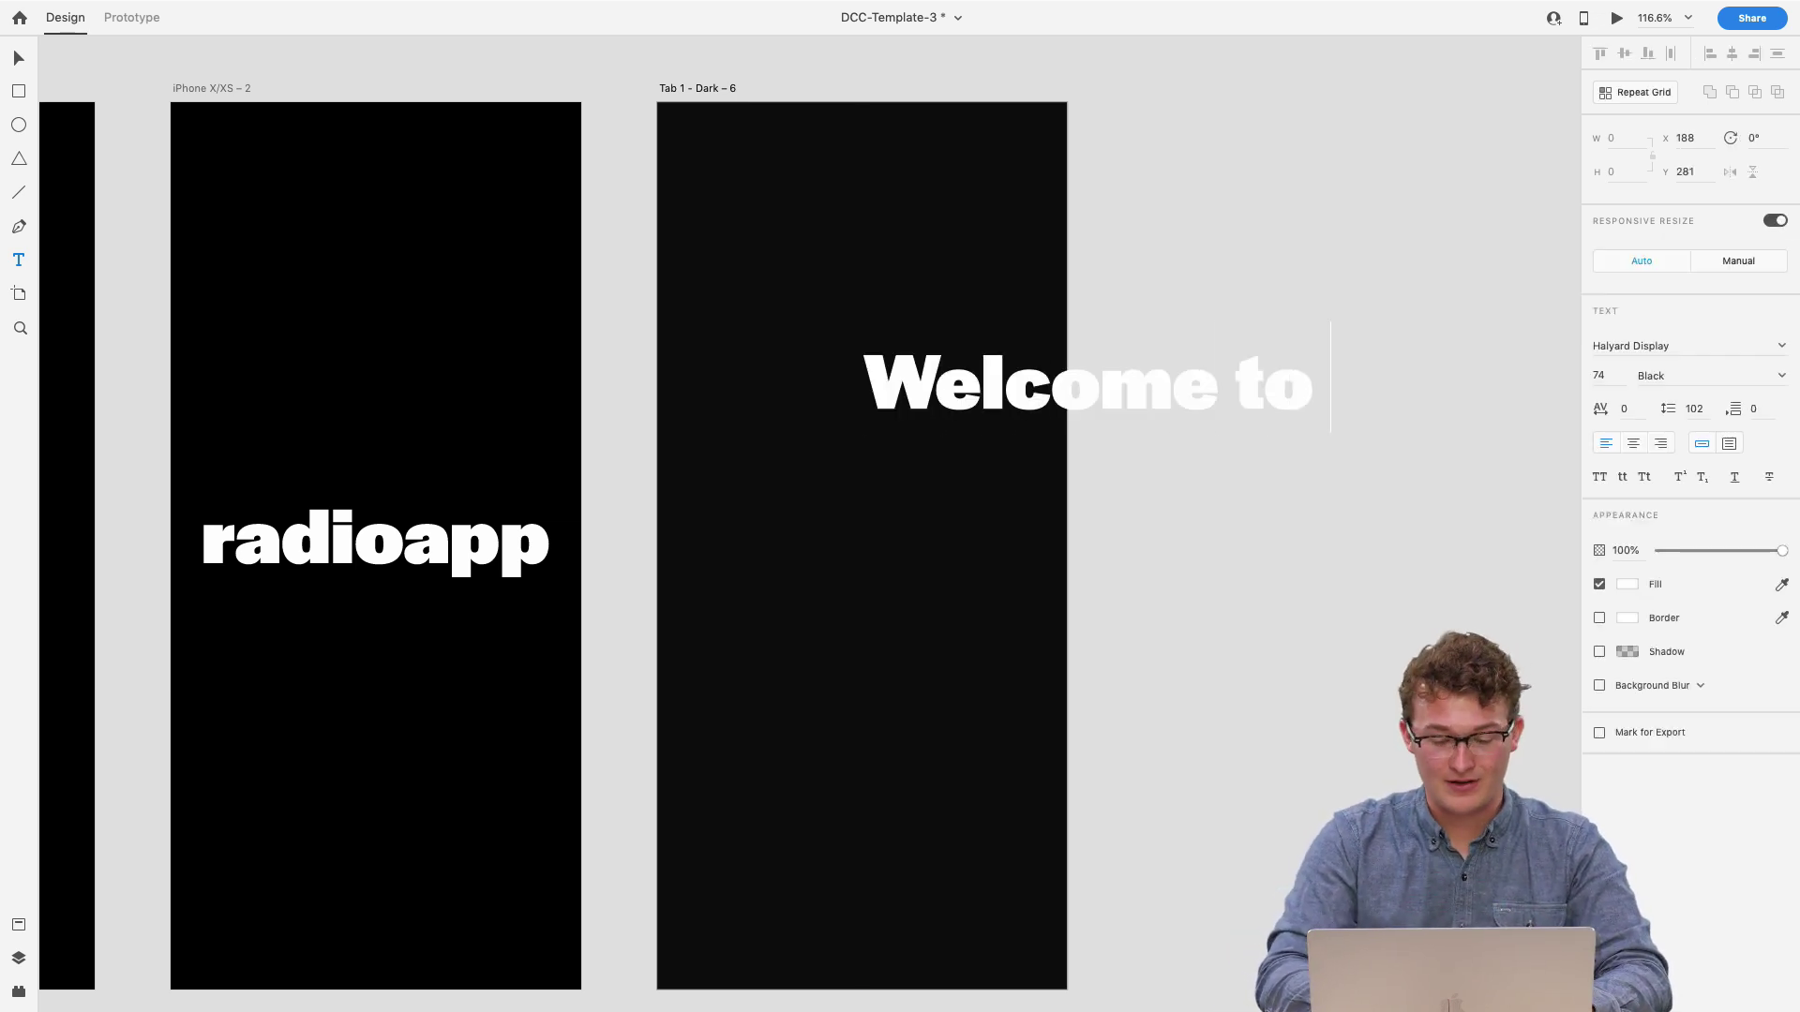
text(radio)
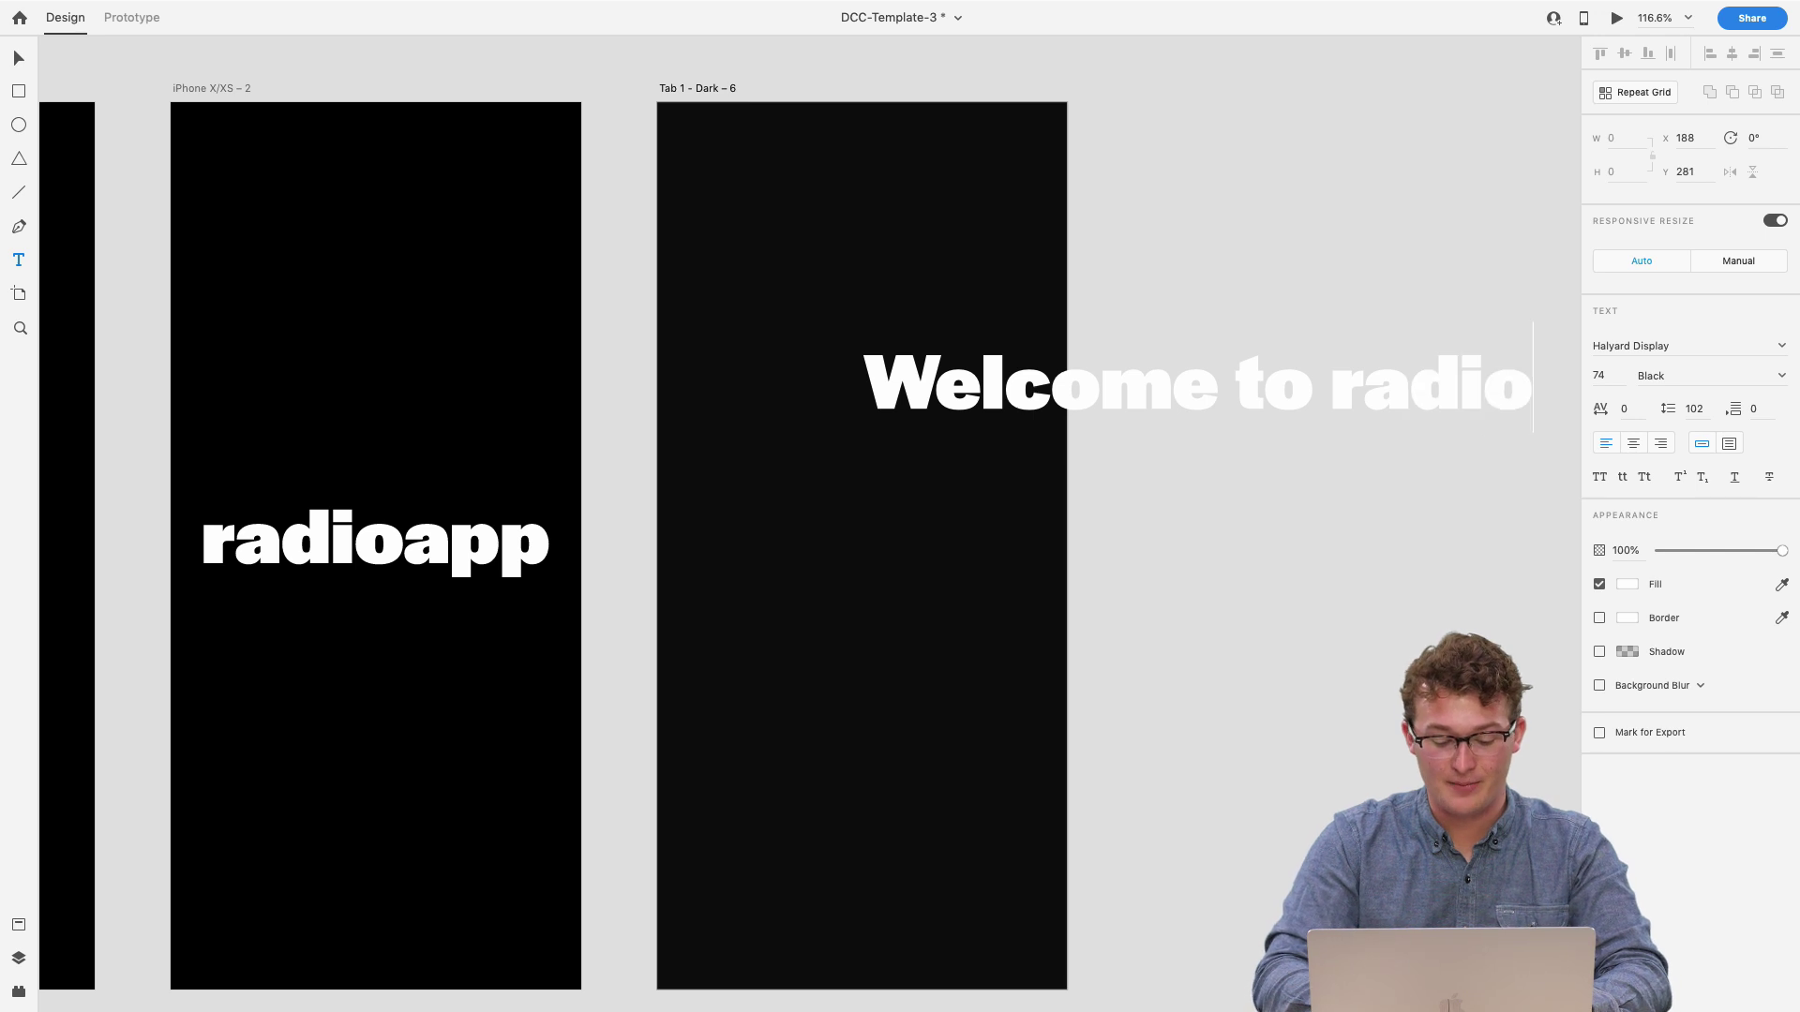
text(app)
key(Escape)
scroll(1343, 703, right, 5)
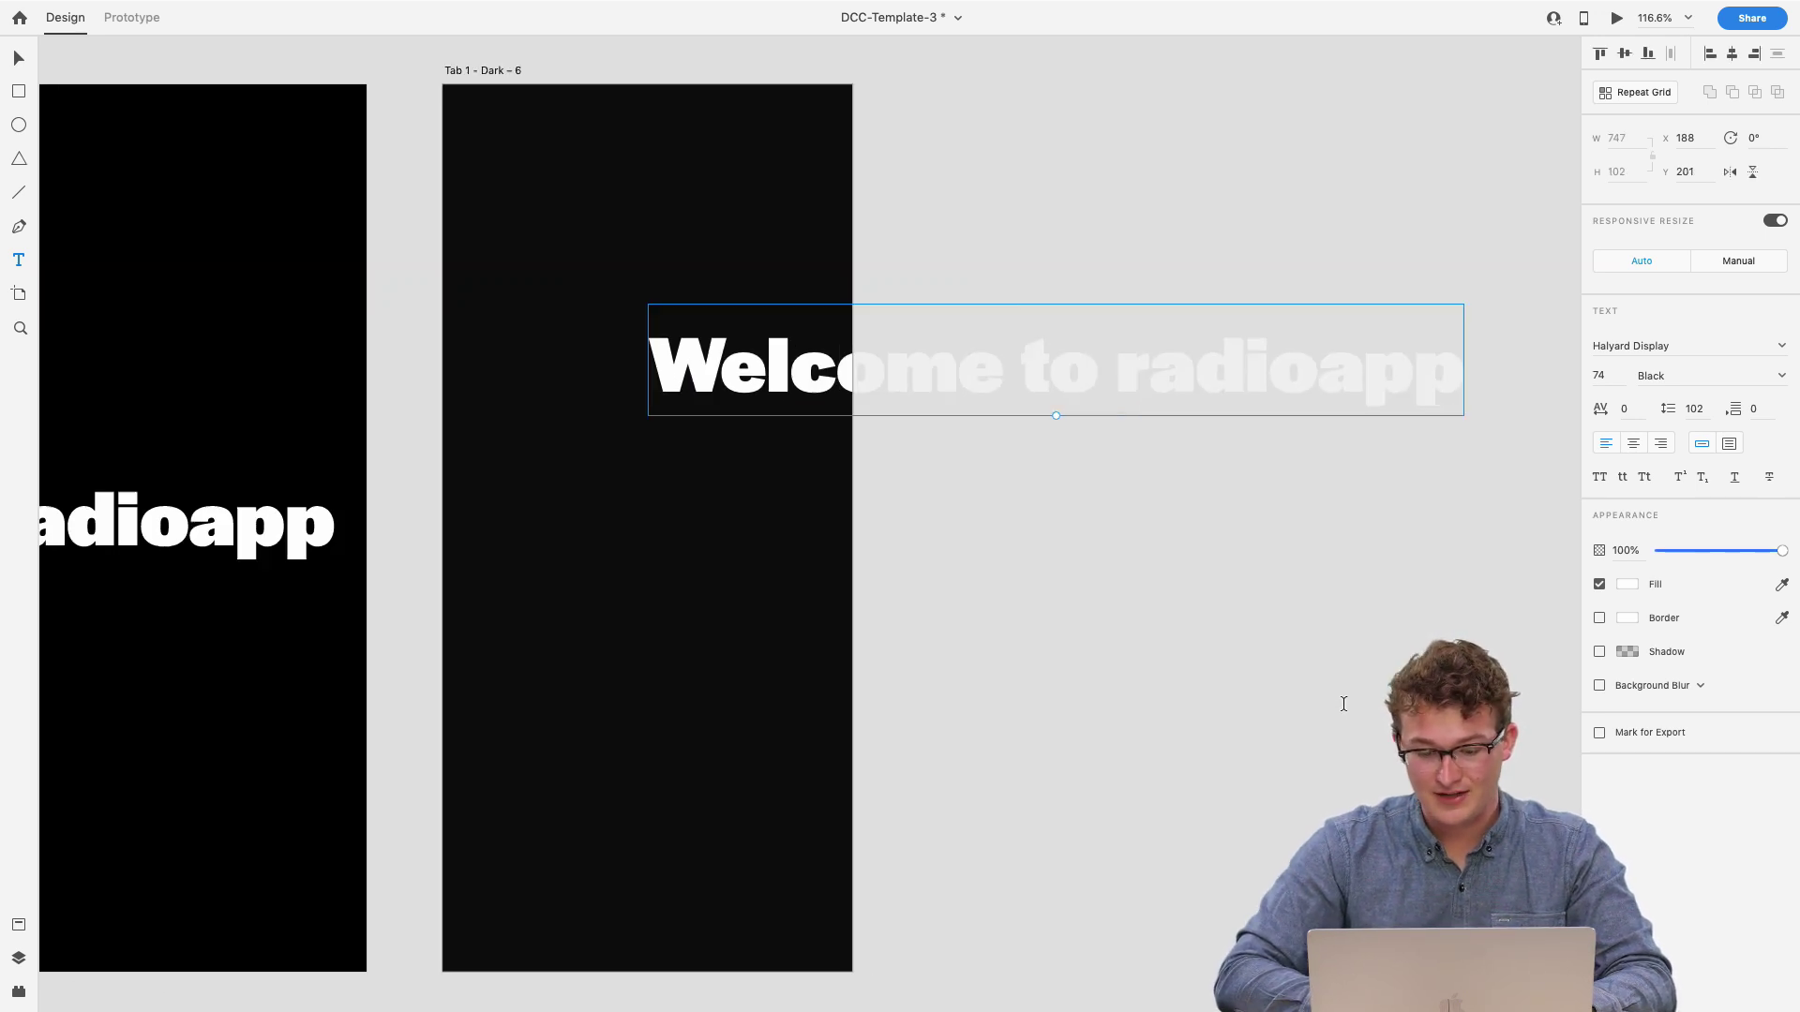
click(1730, 448)
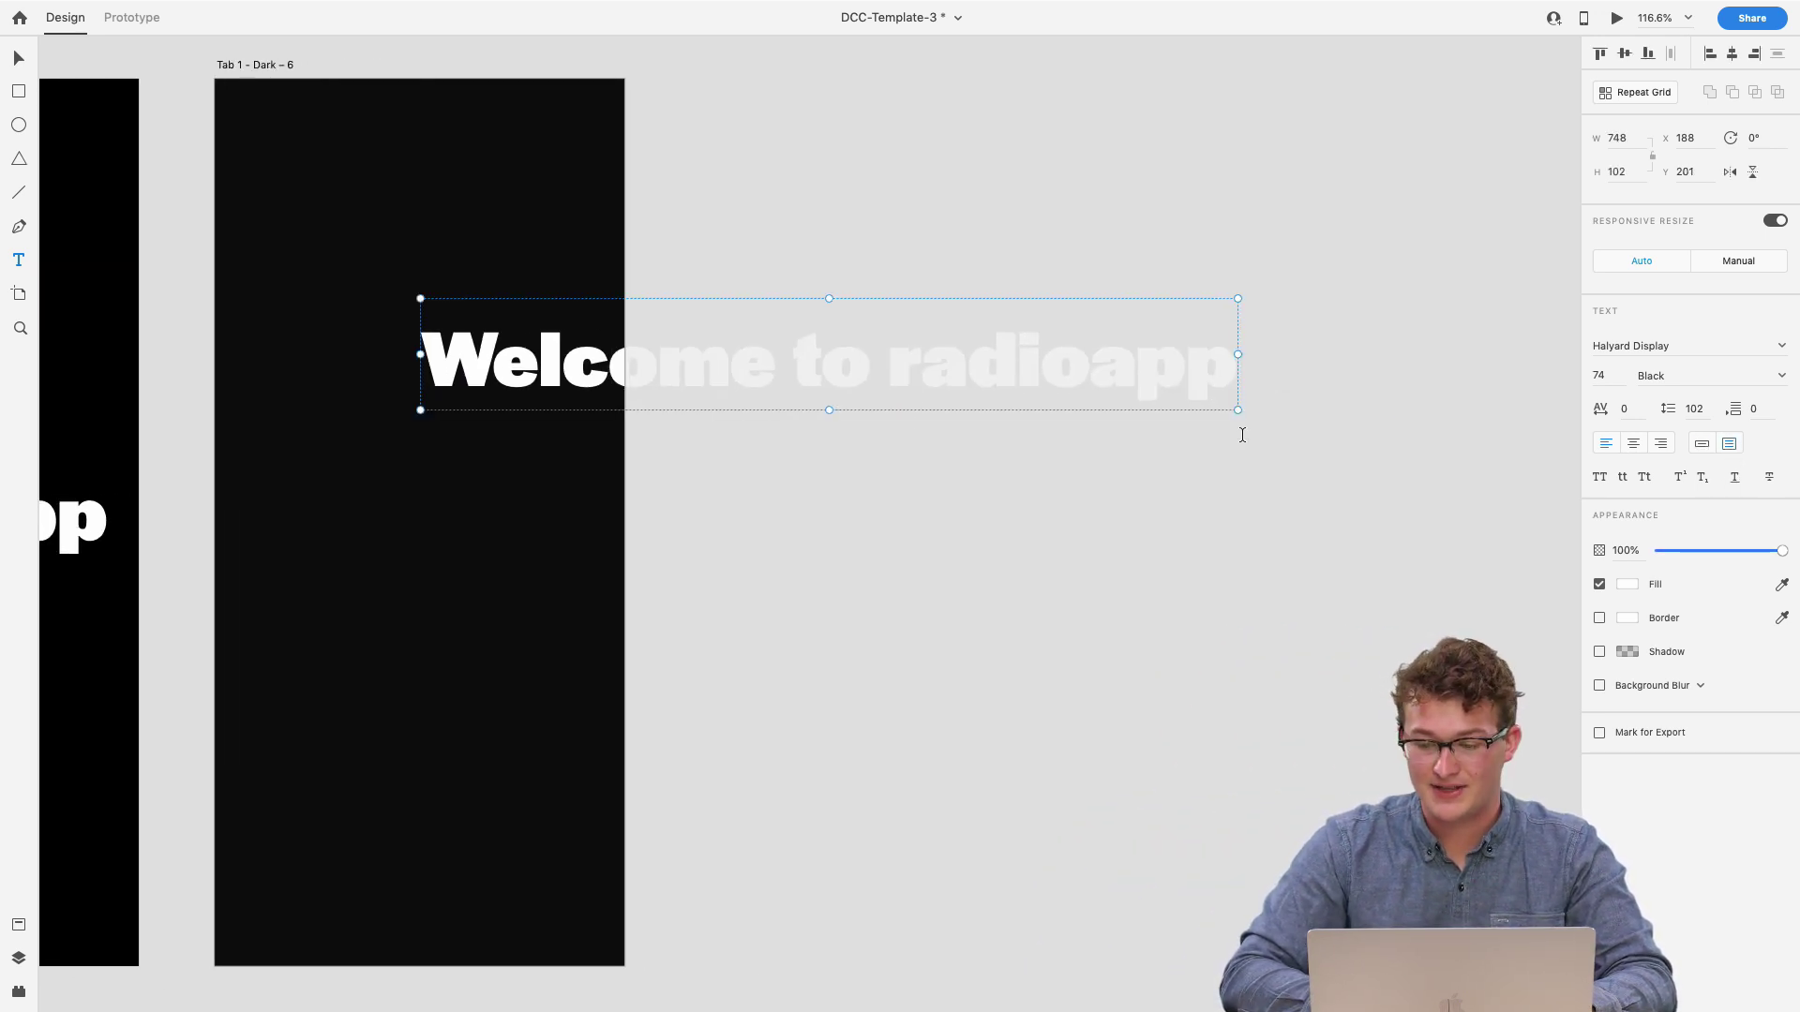
- Move the welcome text to about X -166, Y 234 and set its font size to 30
scroll(1241, 435, left, 5)
drag(1166, 399, 779, 435)
text(30)
key(Return)
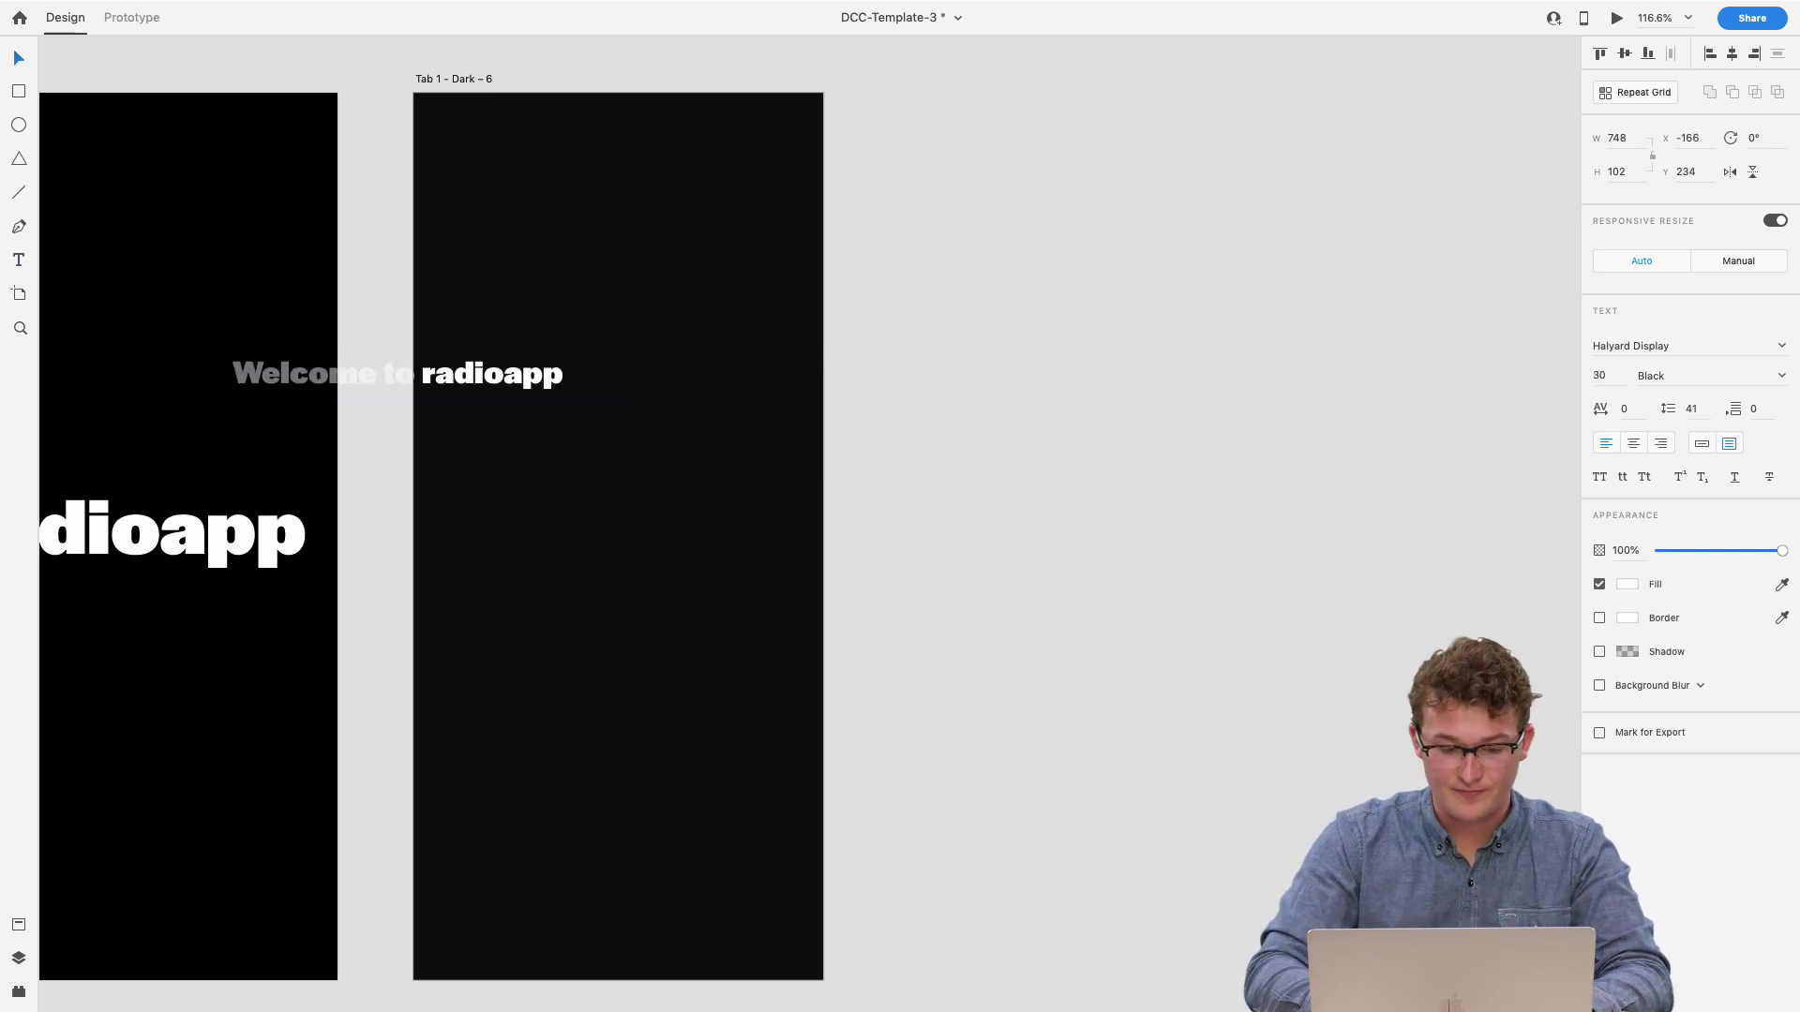
- Centre-align the welcome text and place it in a text box about 303 wide and 292 high at X 41, Y 226
drag(901, 450, 1127, 441)
click(1704, 445)
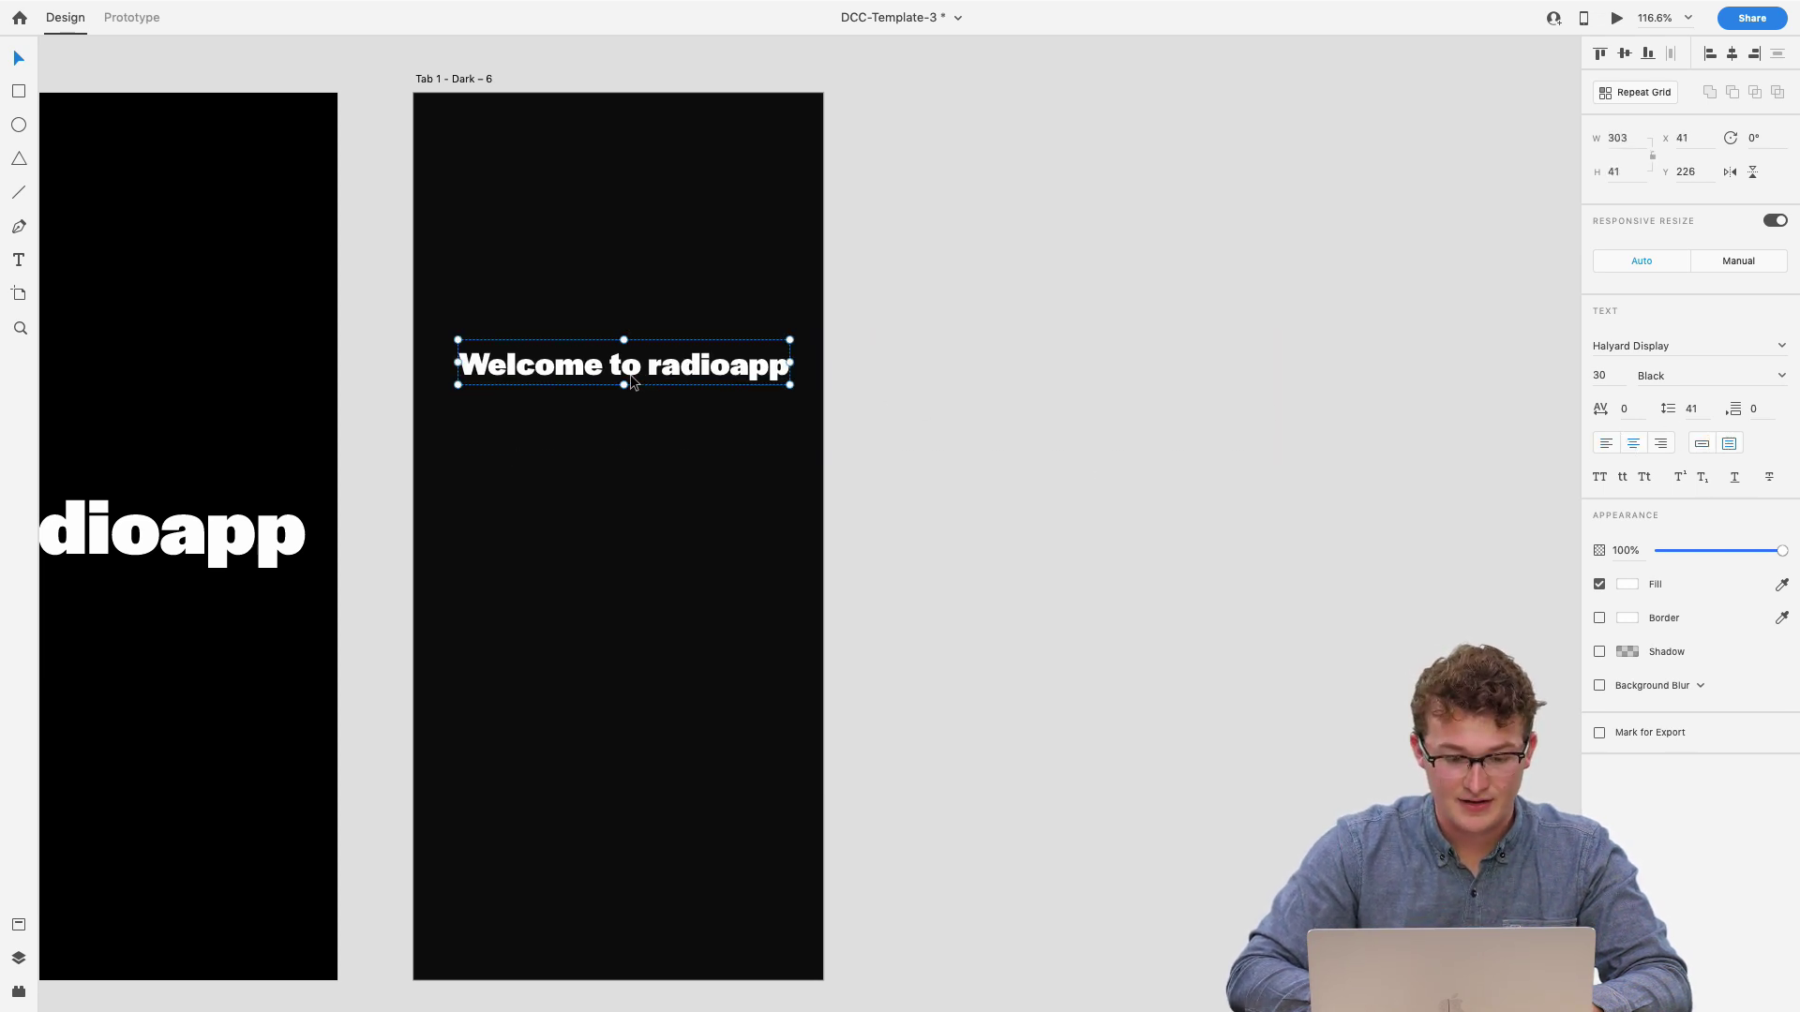
drag(624, 384, 631, 656)
- Add an exclamation mark after "Welcome to radioapp" and widen the text box to about 333
double_click(739, 413)
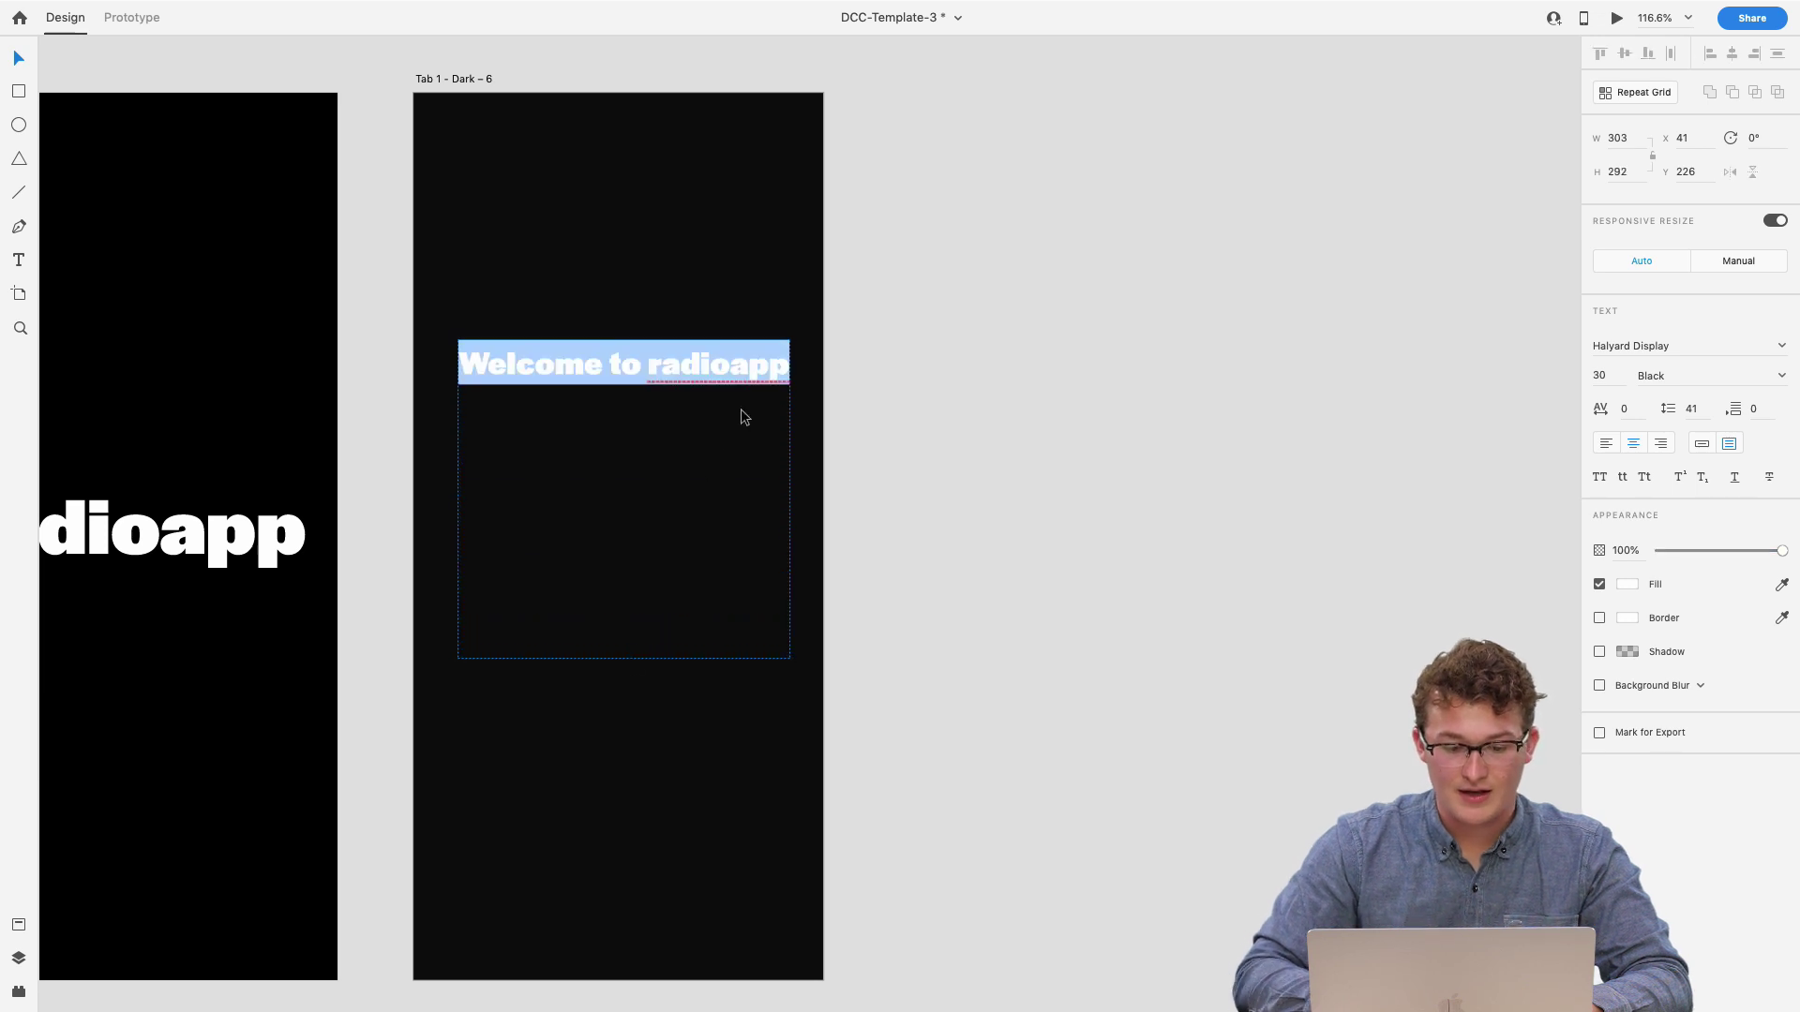
key(Right)
text(!)
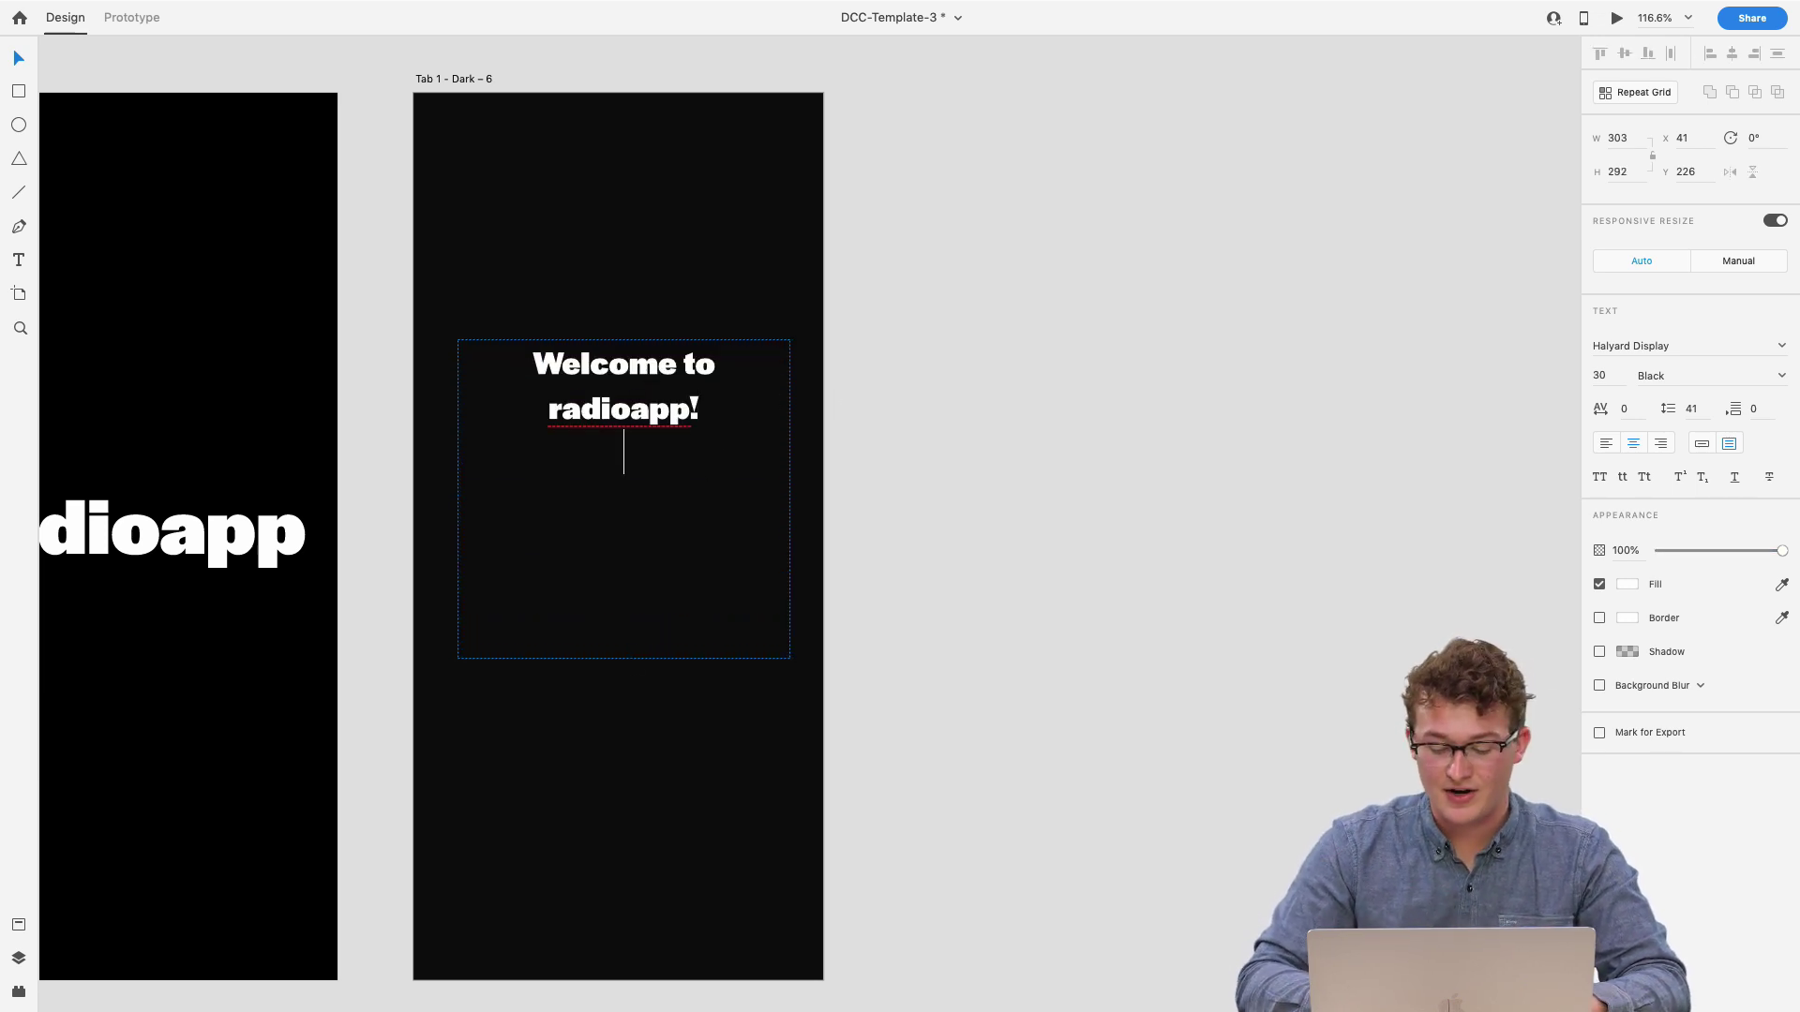
key(Escape)
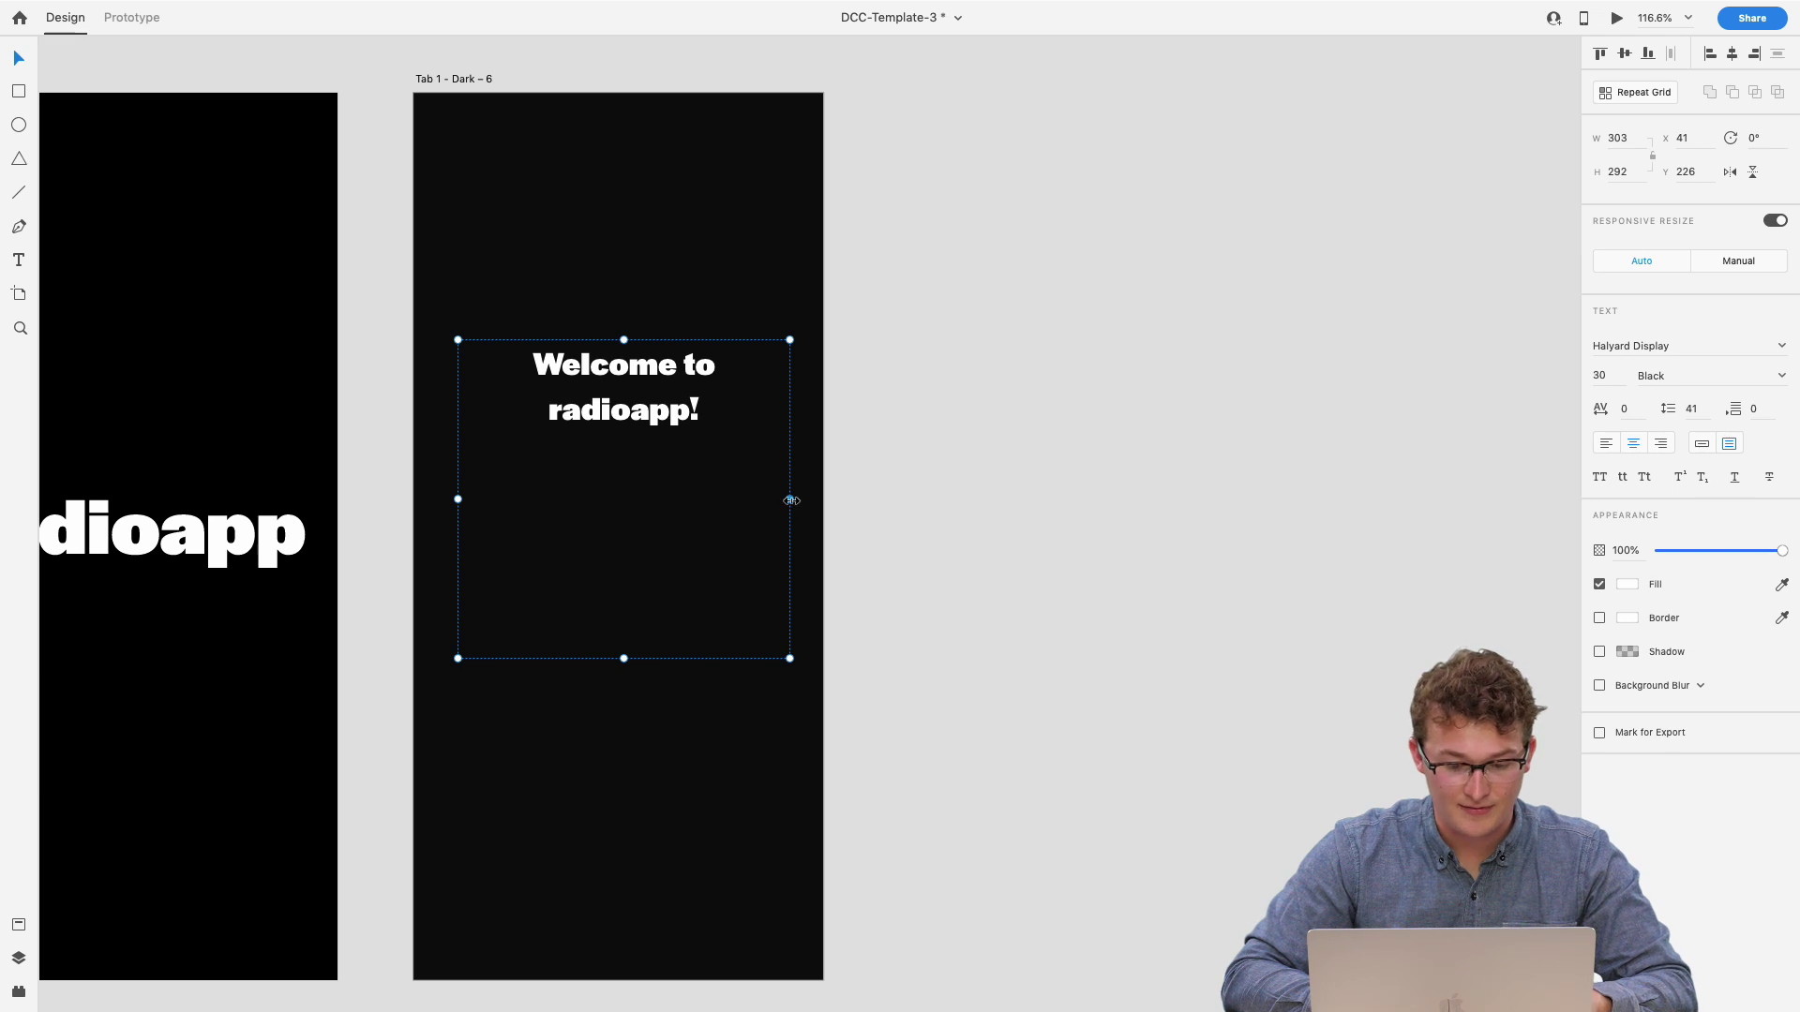
drag(791, 500, 805, 500)
- Add a second line below the welcome line reading "Let's start by adding a station..."
double_click(723, 492)
key(Right)
key(Return)
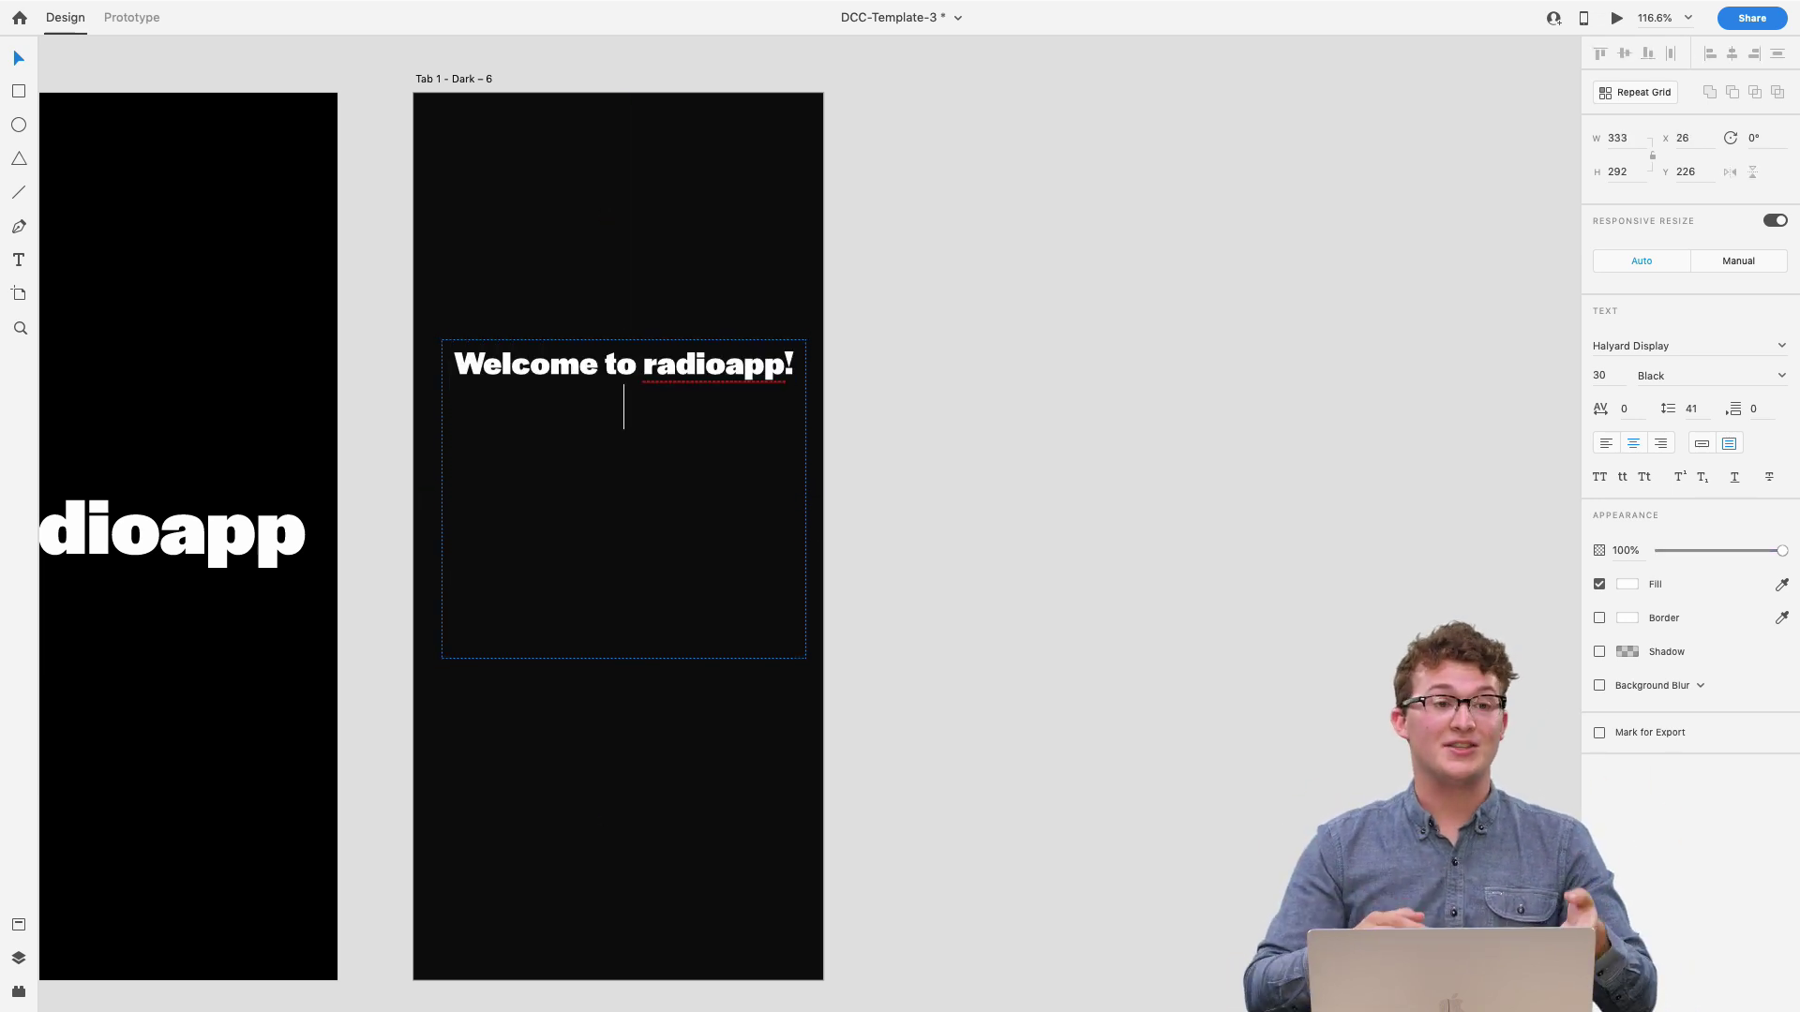
text(C)
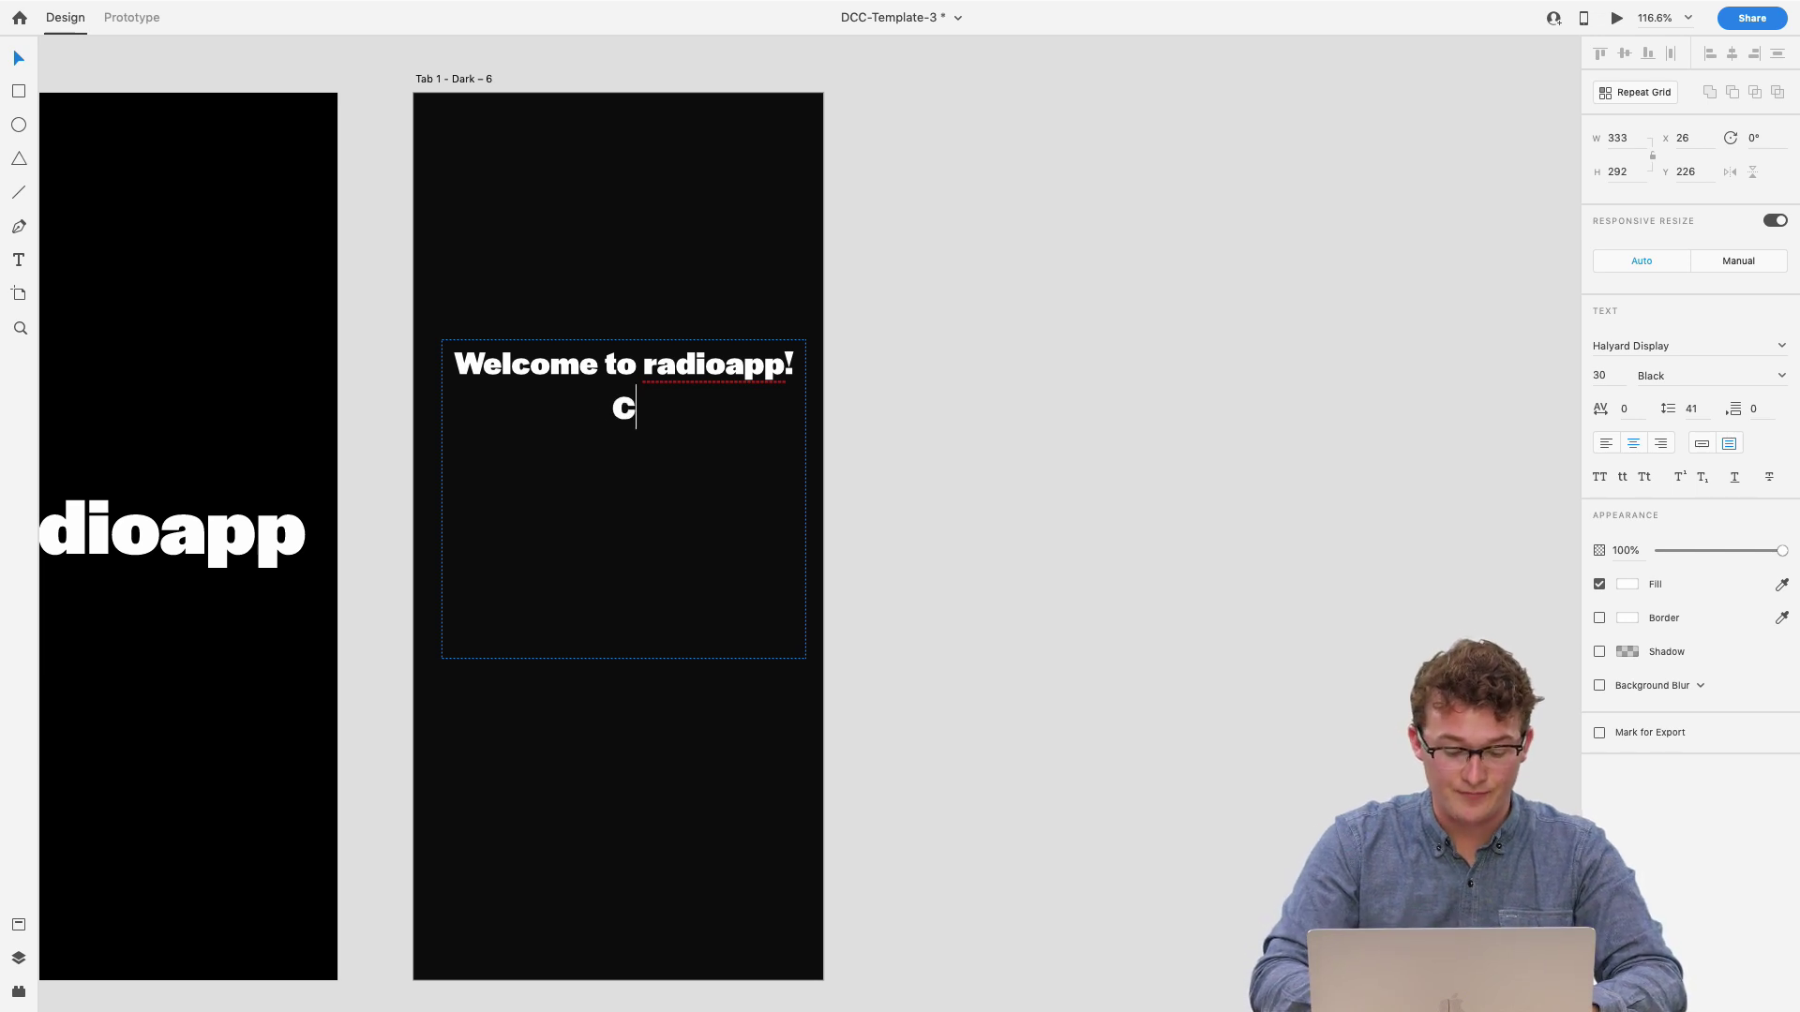
text(hoos)
key(BackSpace)
key(BackSpace)
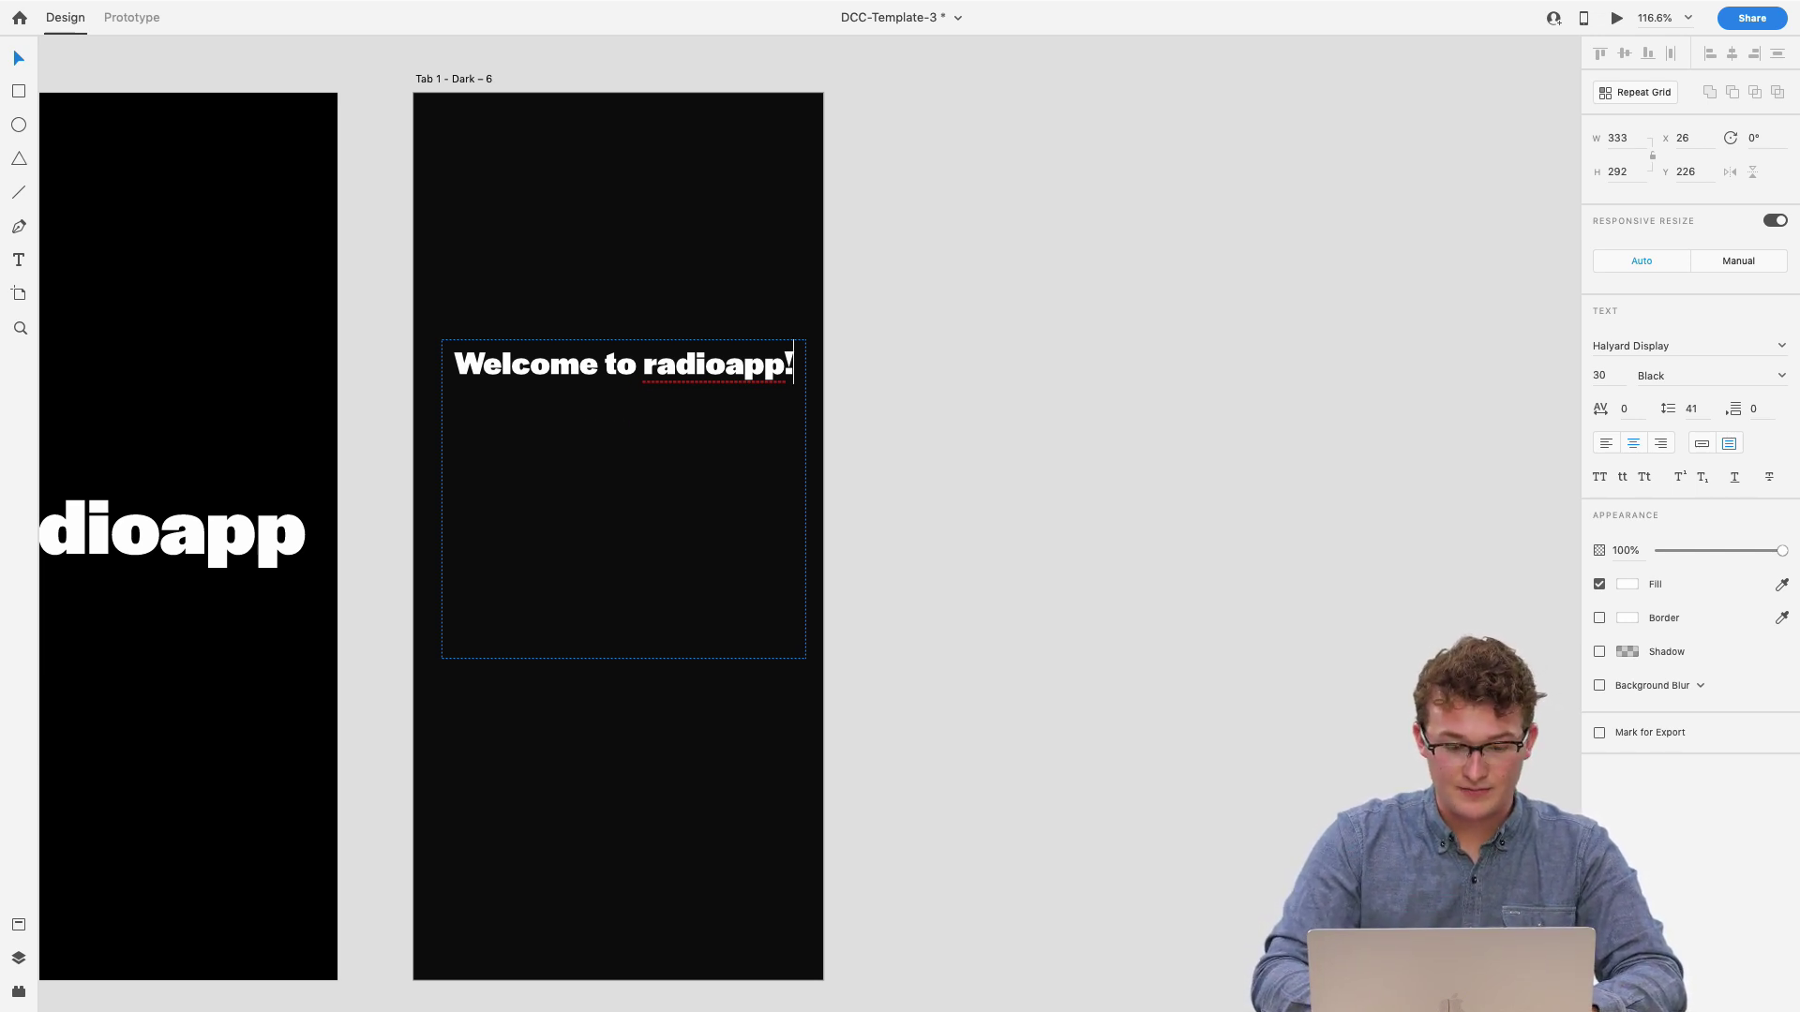
text(Let's start by ad)
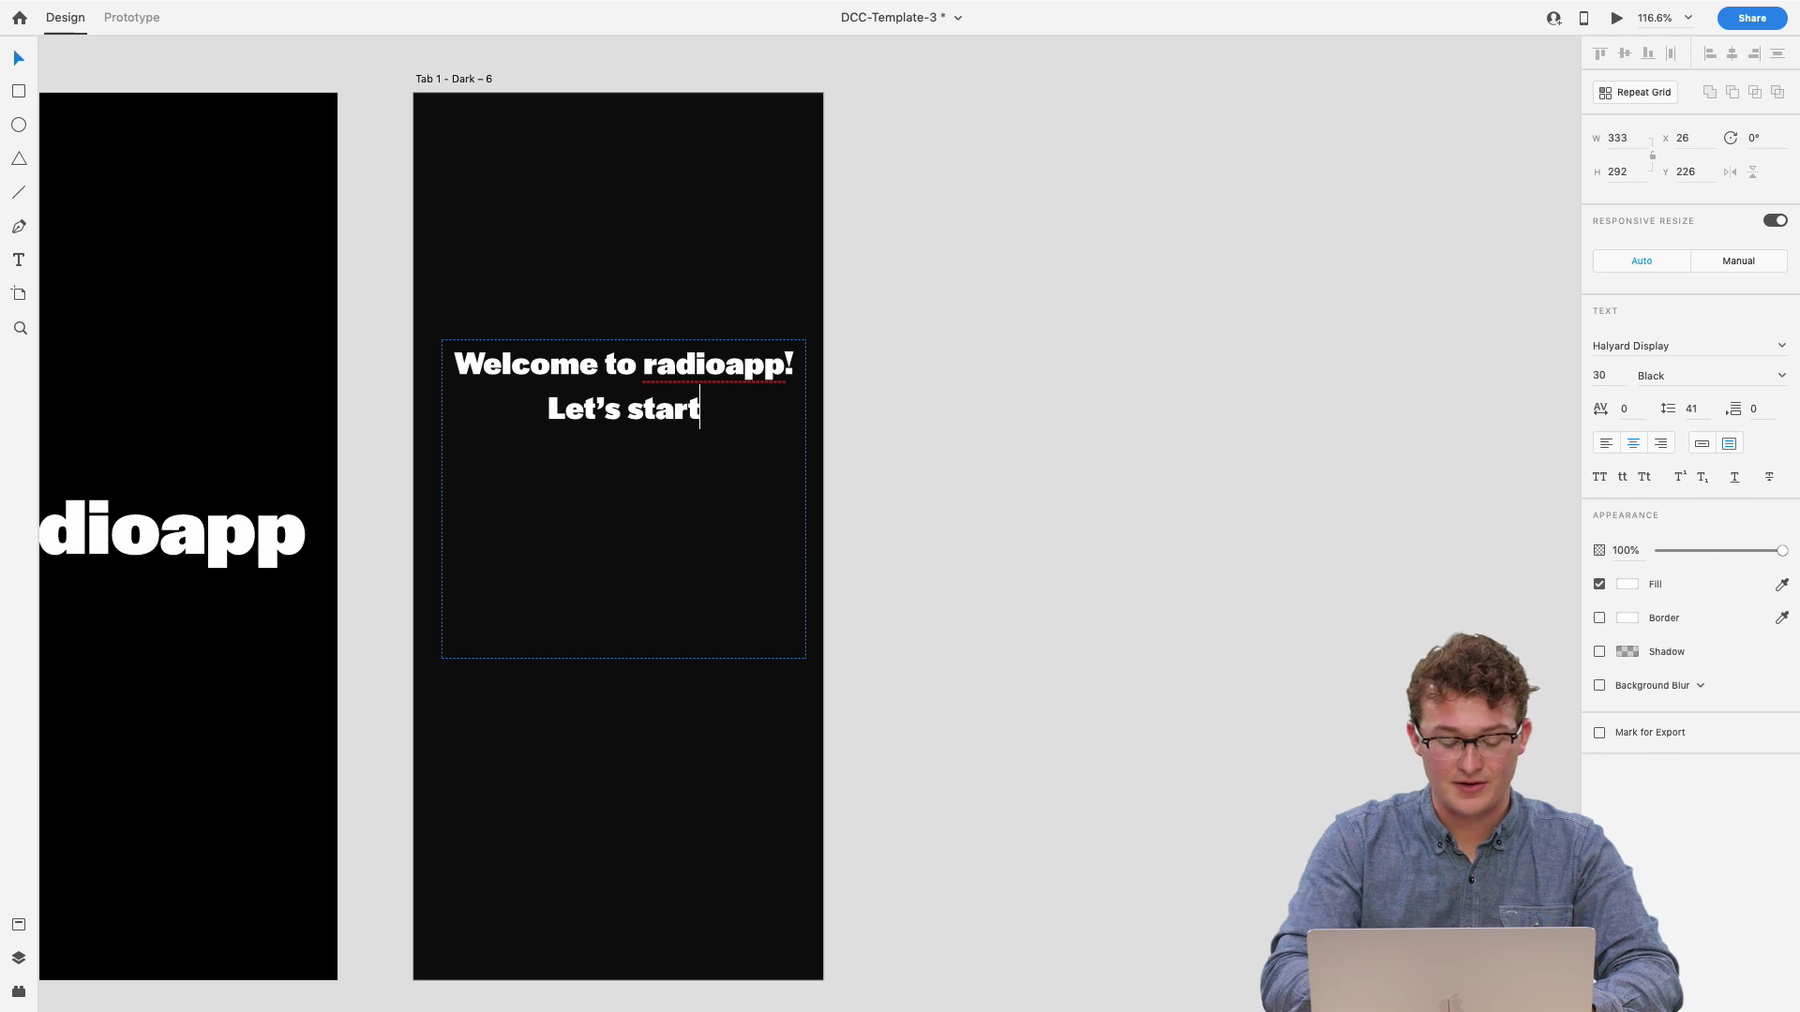
text(ding a )
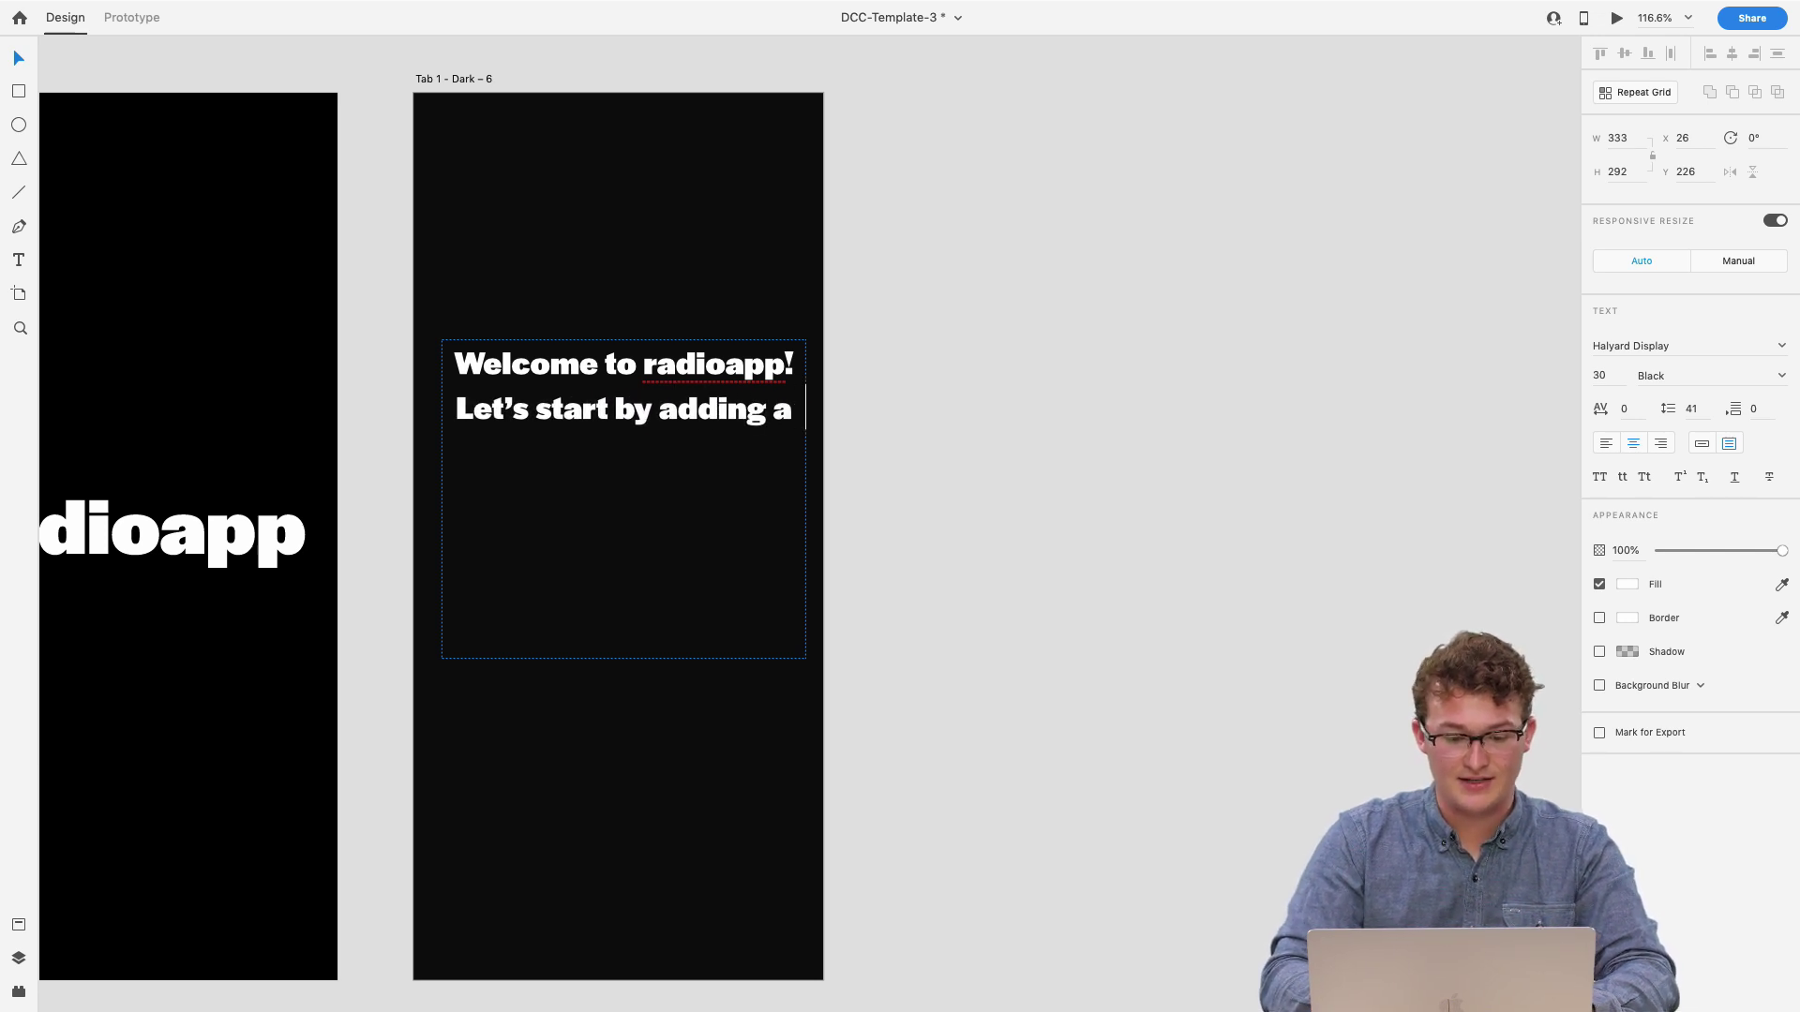
text(station)
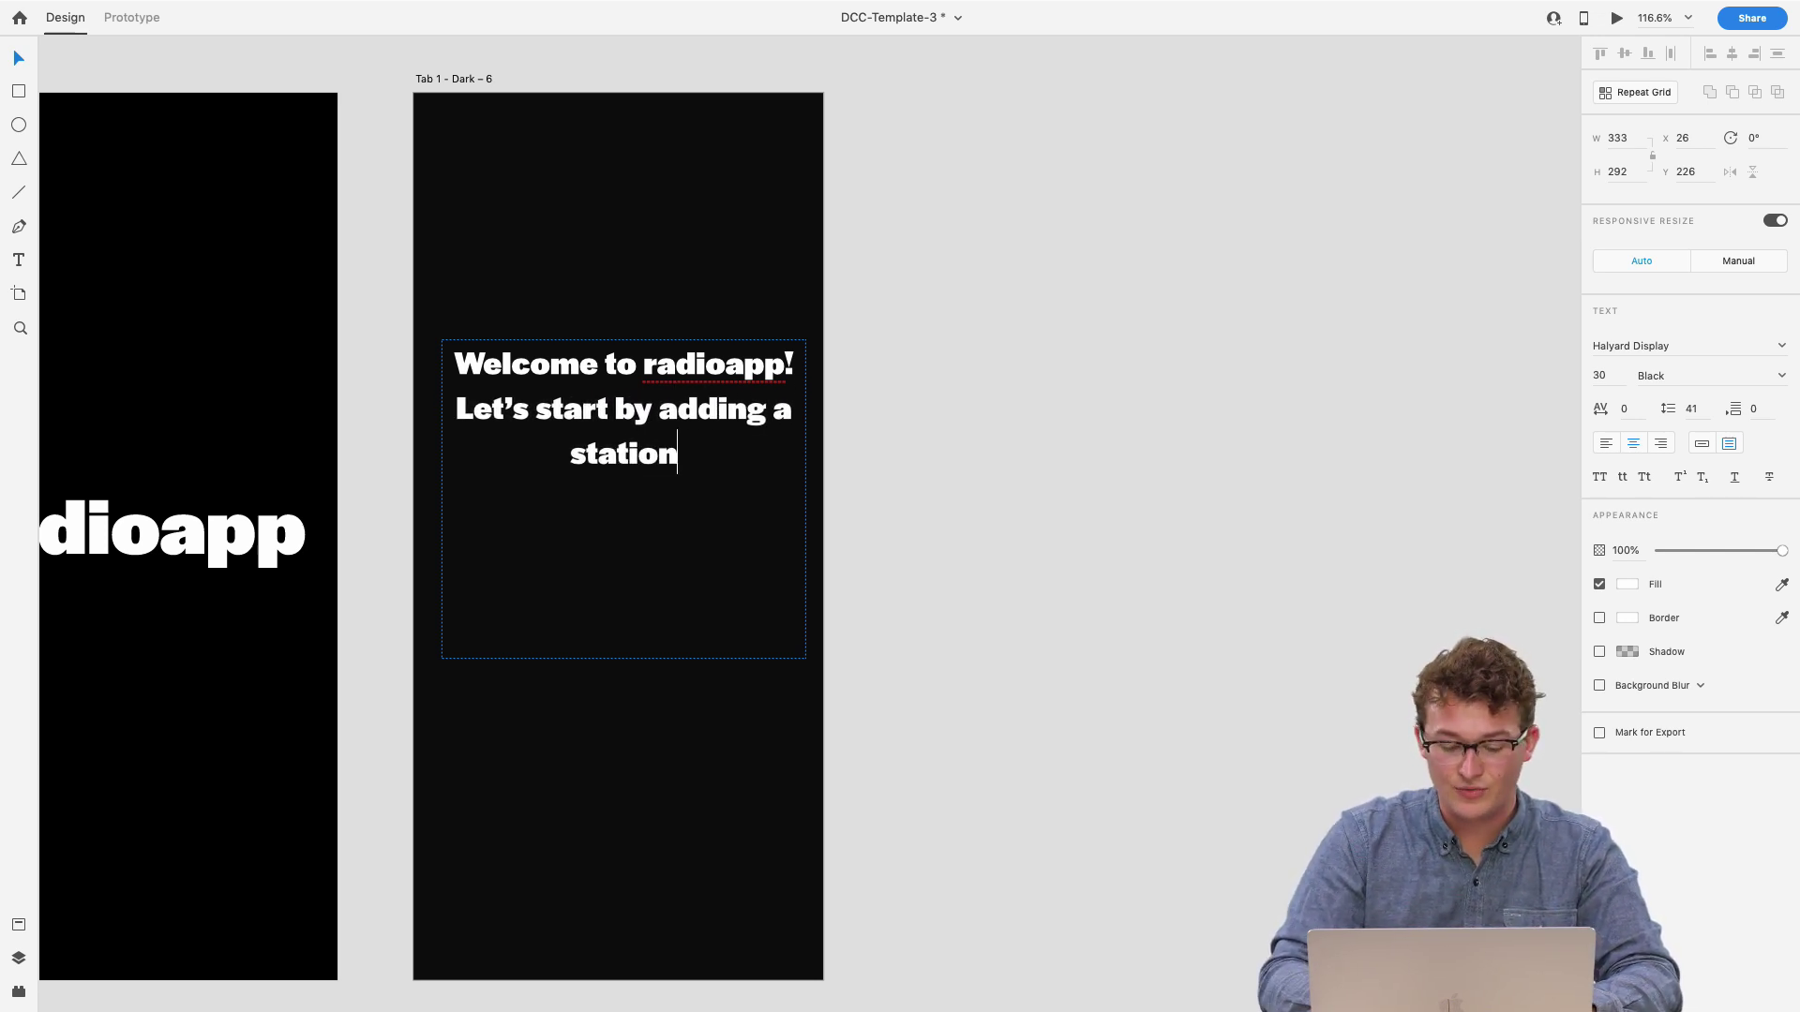
text(...)
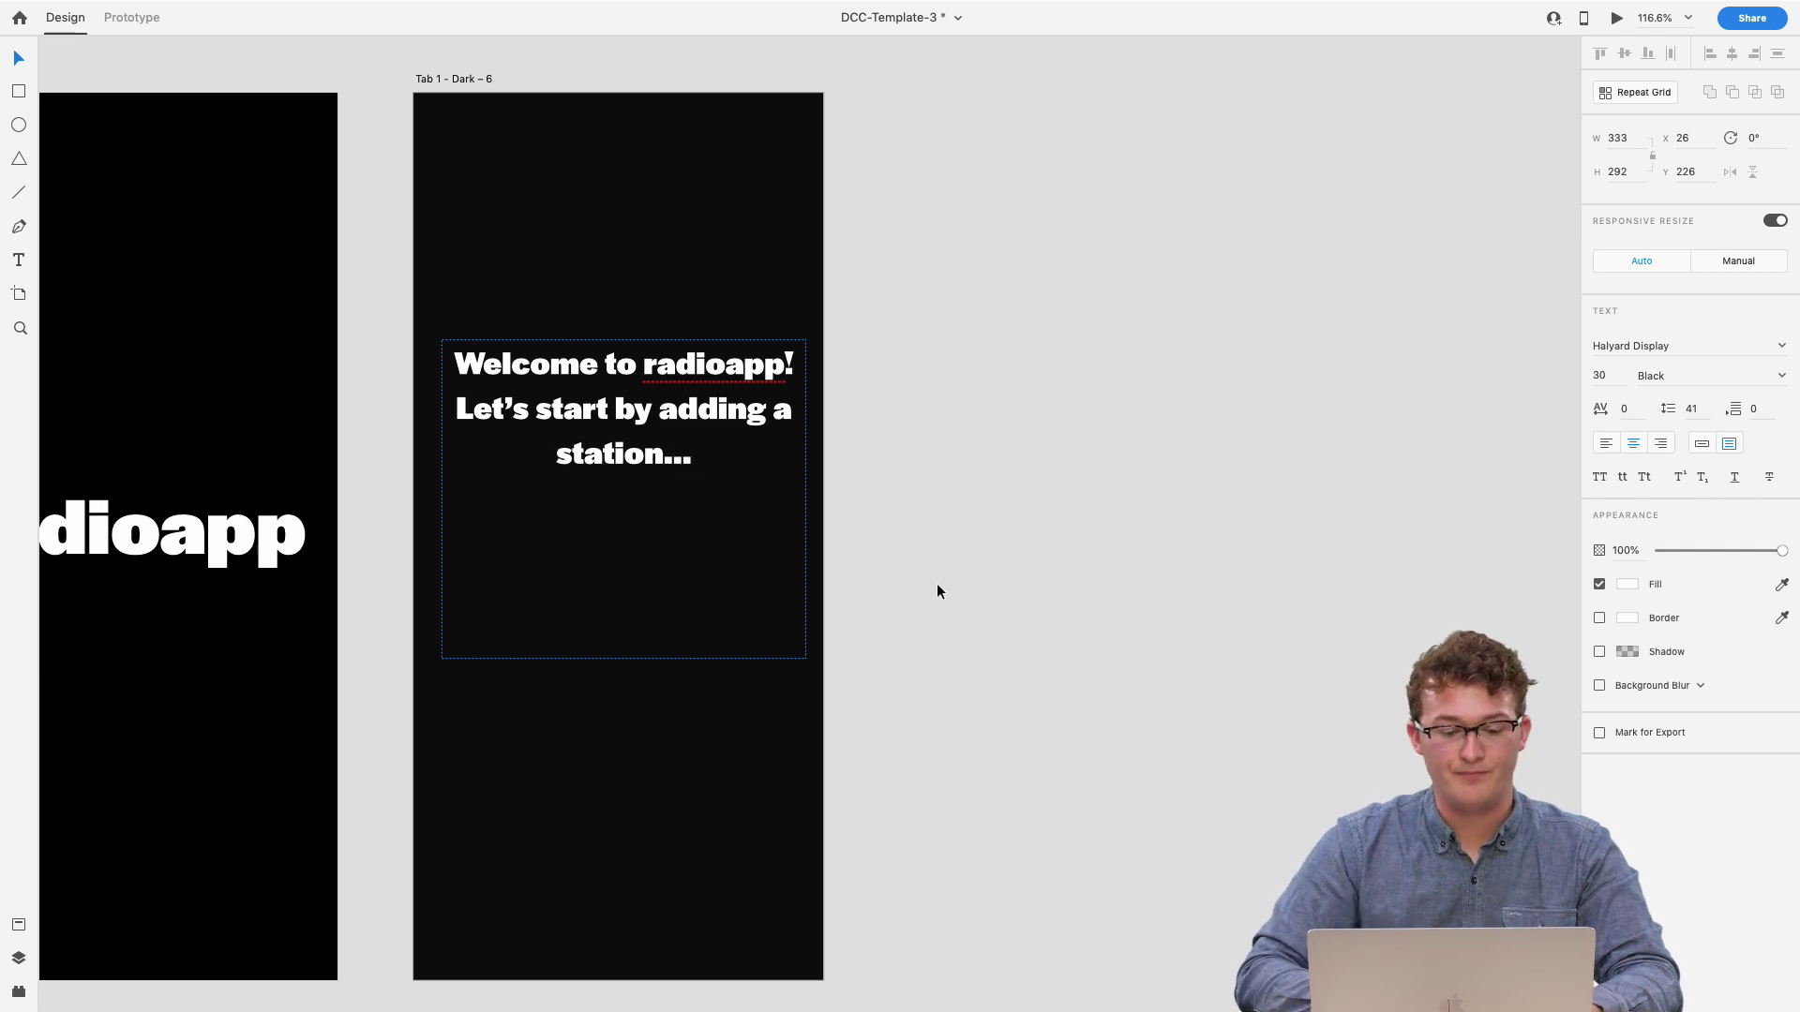
key(Escape)
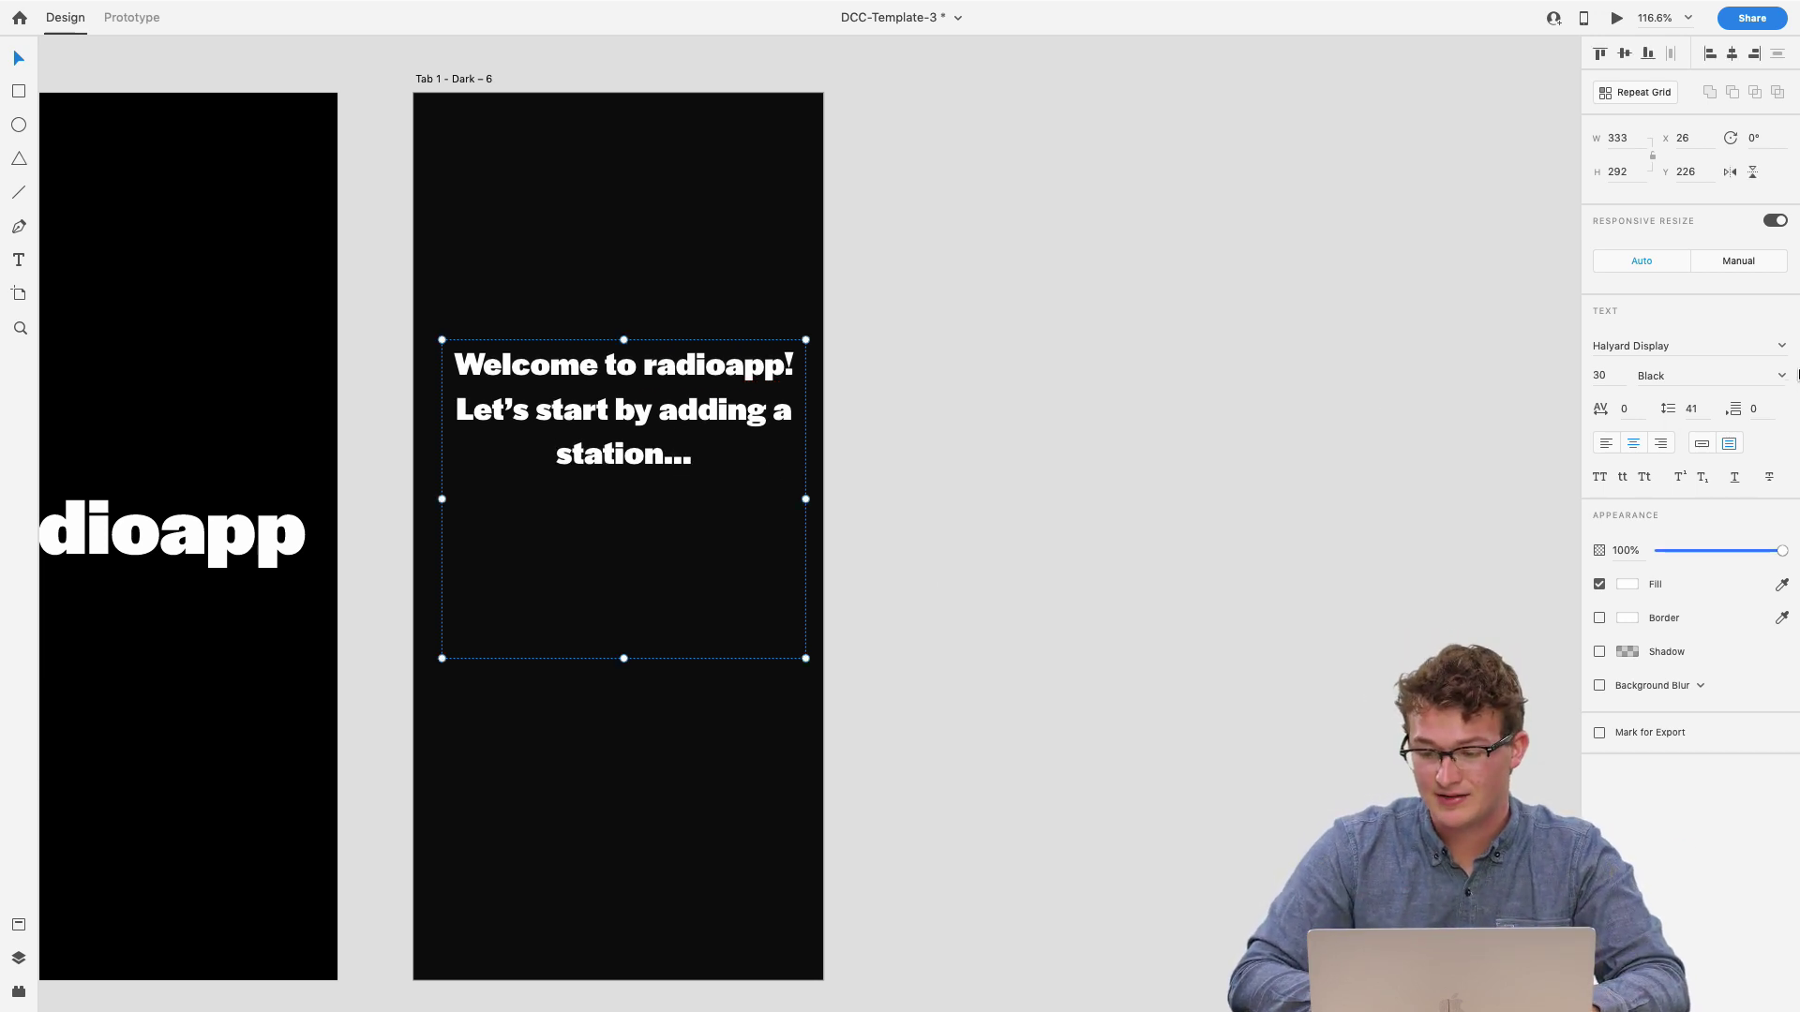
- Set the whole text block to Medium weight, and make its "Welcome to radioapp!" line Bold
click(1782, 376)
click(1690, 535)
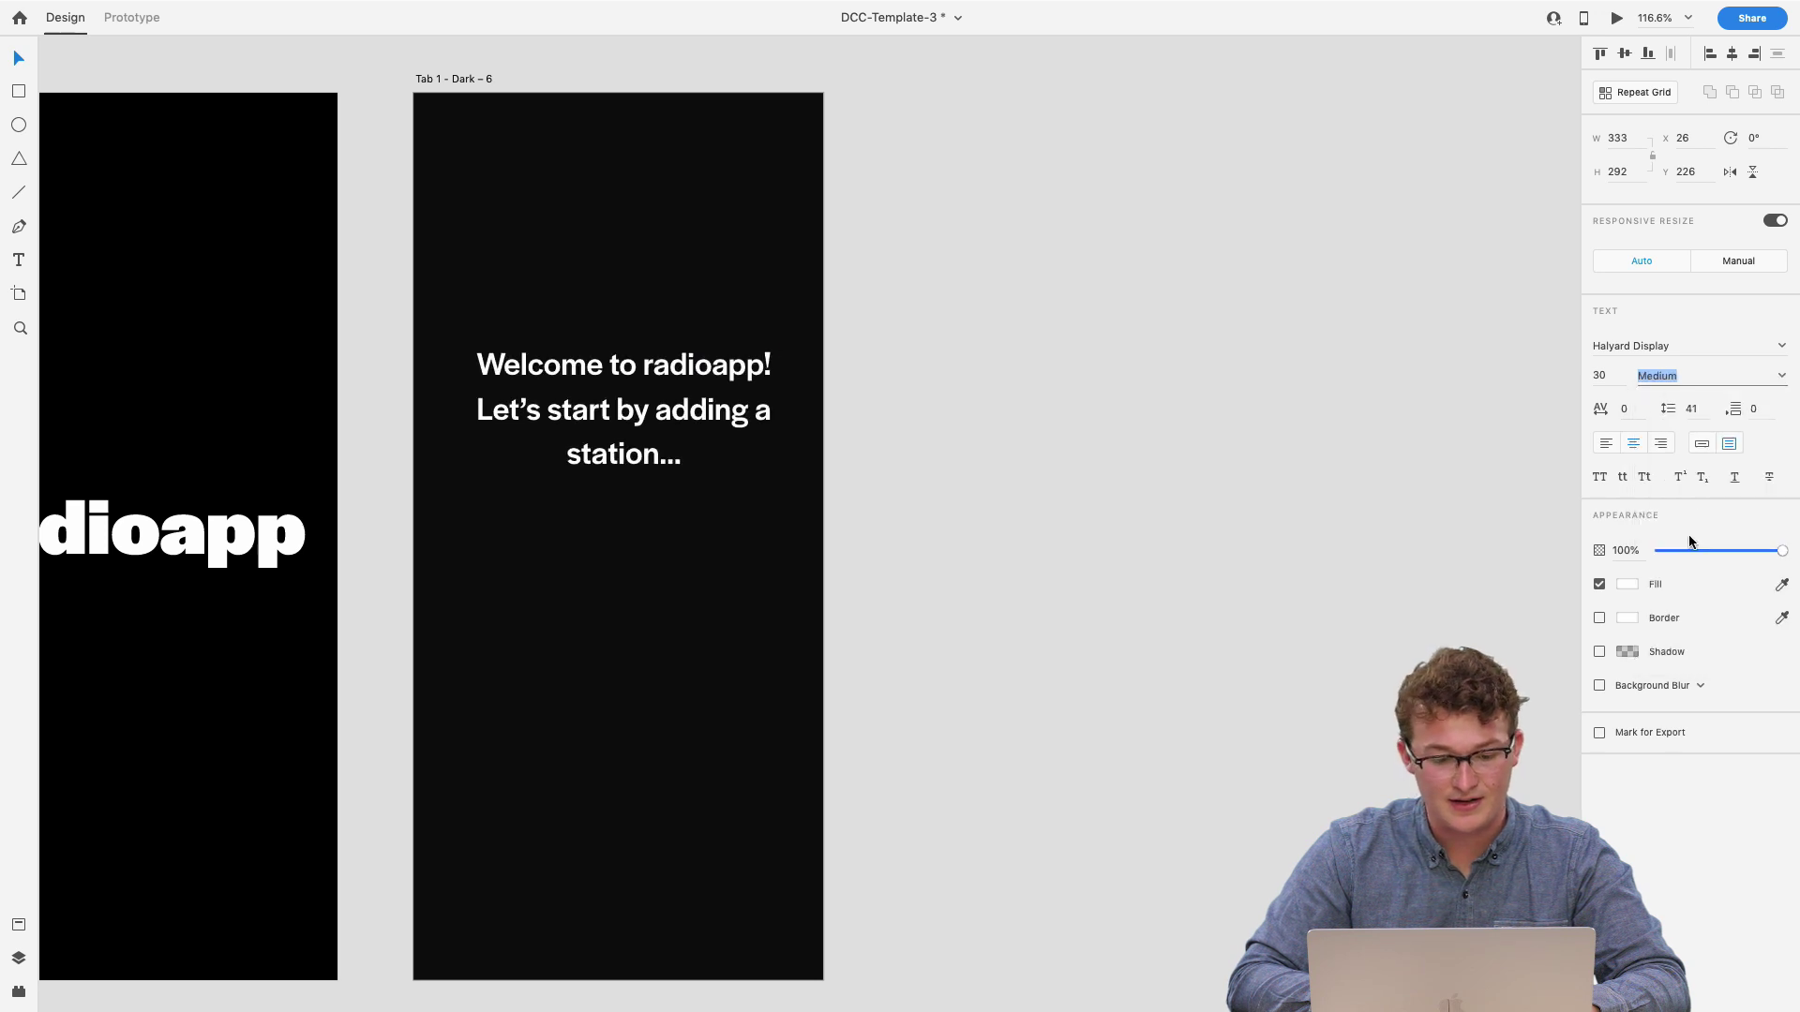
click(695, 400)
double_click(668, 382)
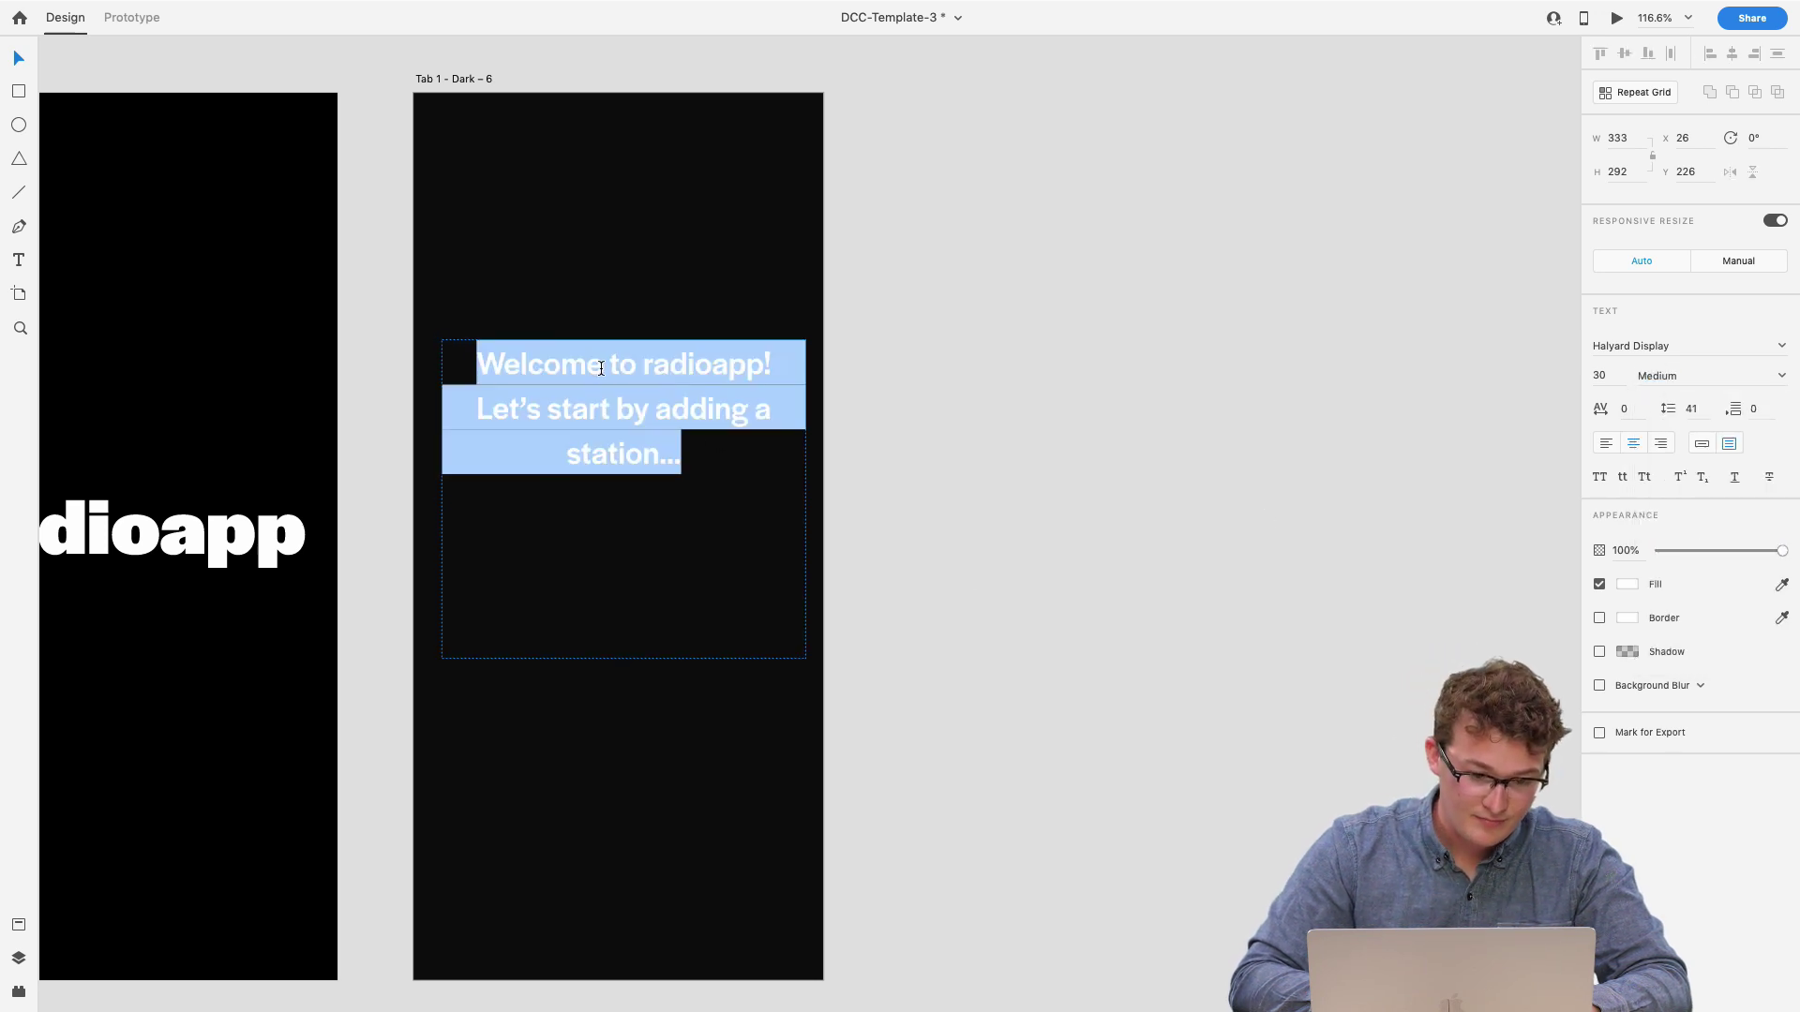
triple_click(599, 367)
click(1784, 376)
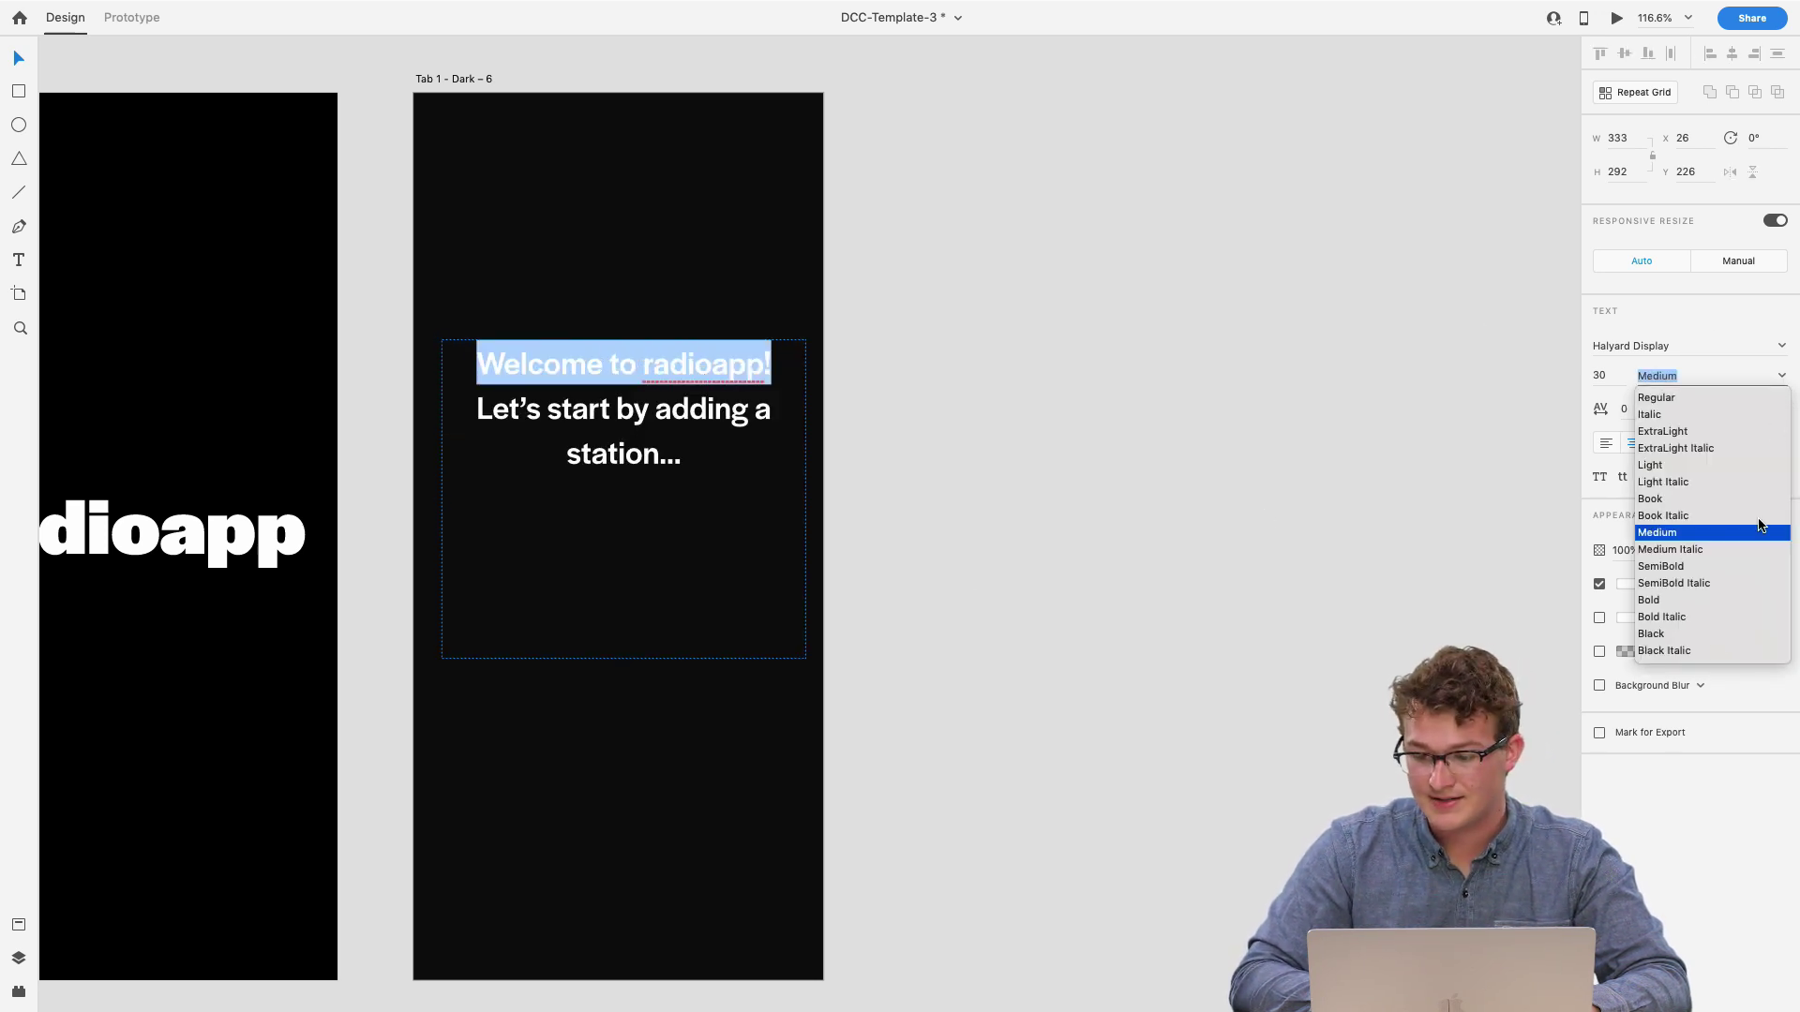
click(1688, 605)
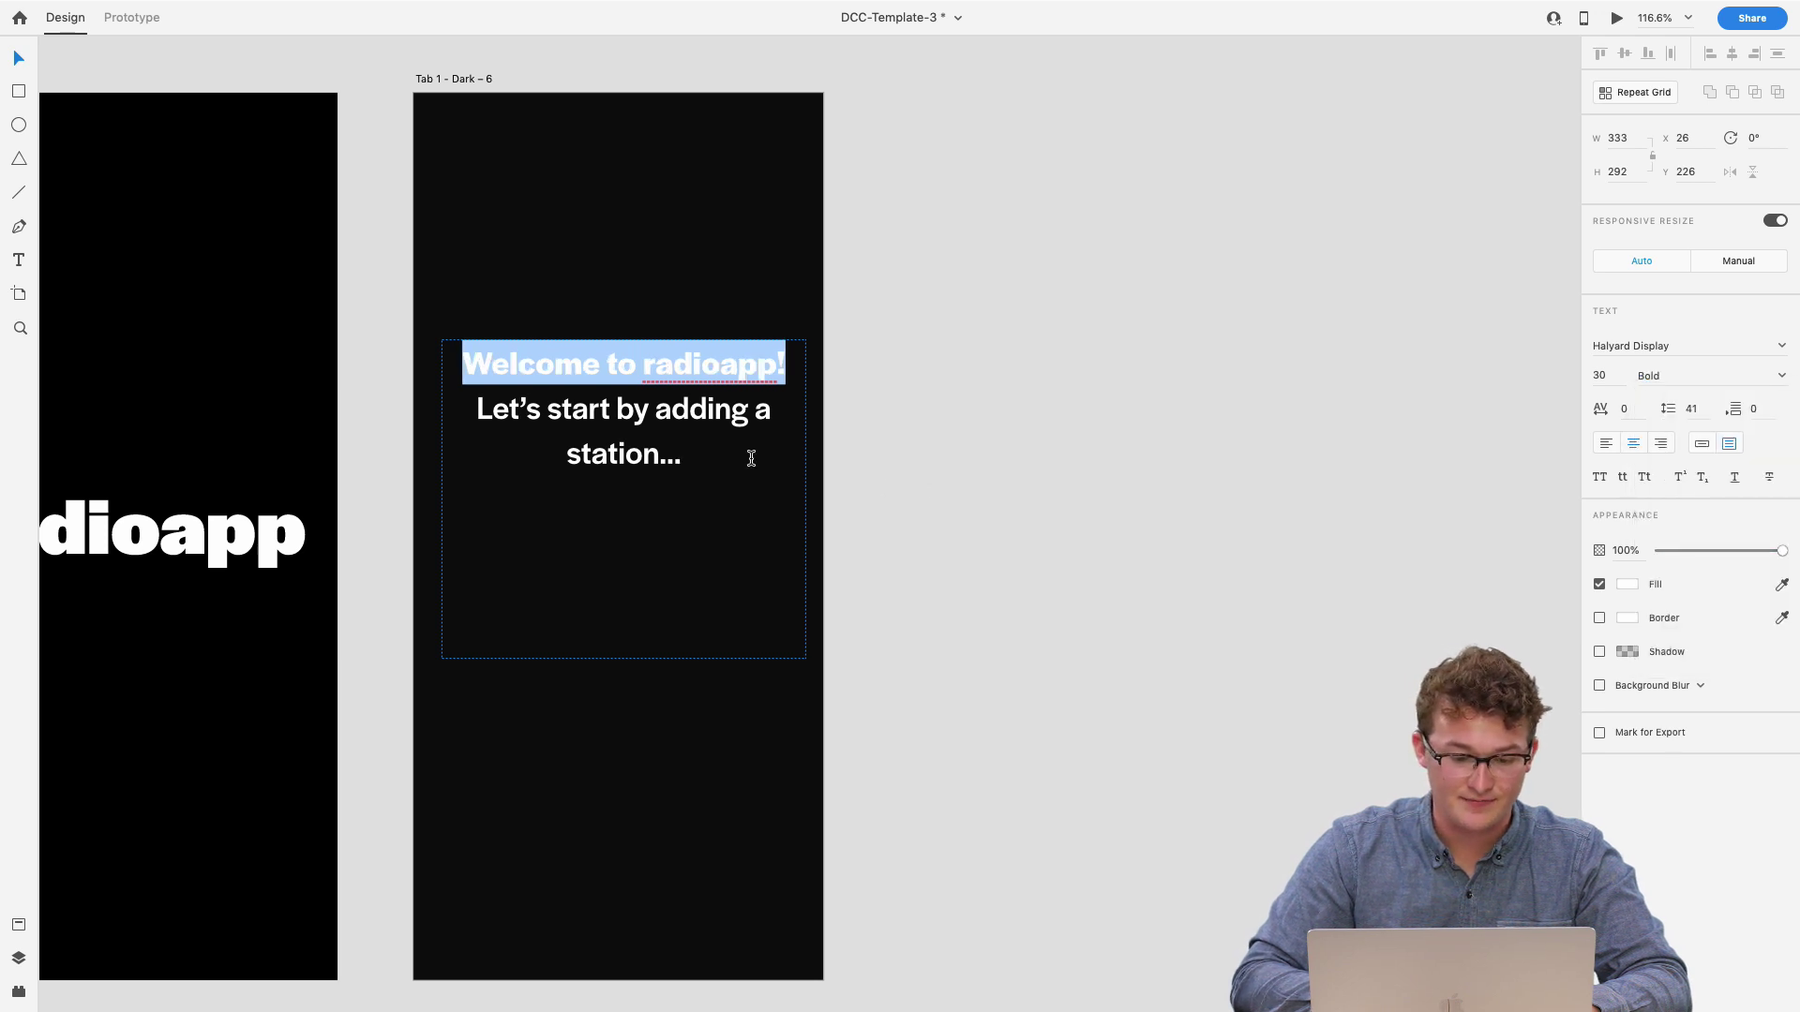
- Set the font size of the "Let's start by adding a station..." line to 26 and shorten the text box to about 90 high
drag(750, 458, 434, 408)
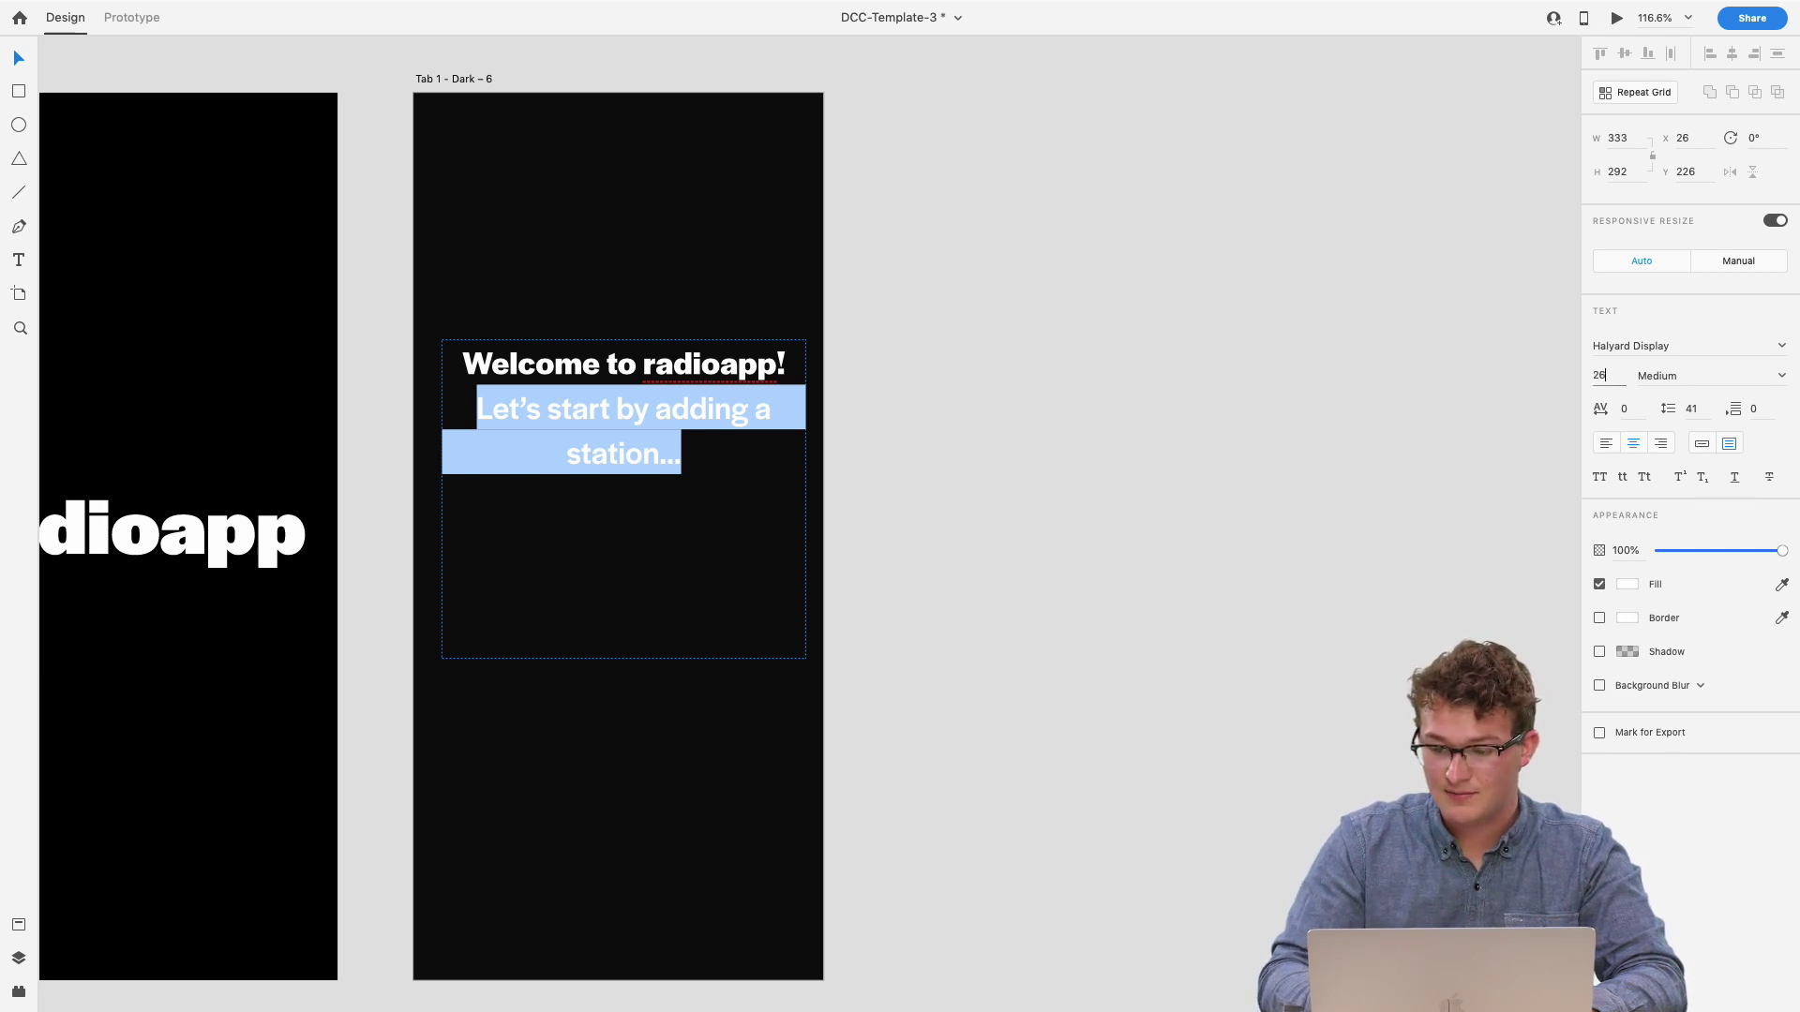
key(Return)
key(Escape)
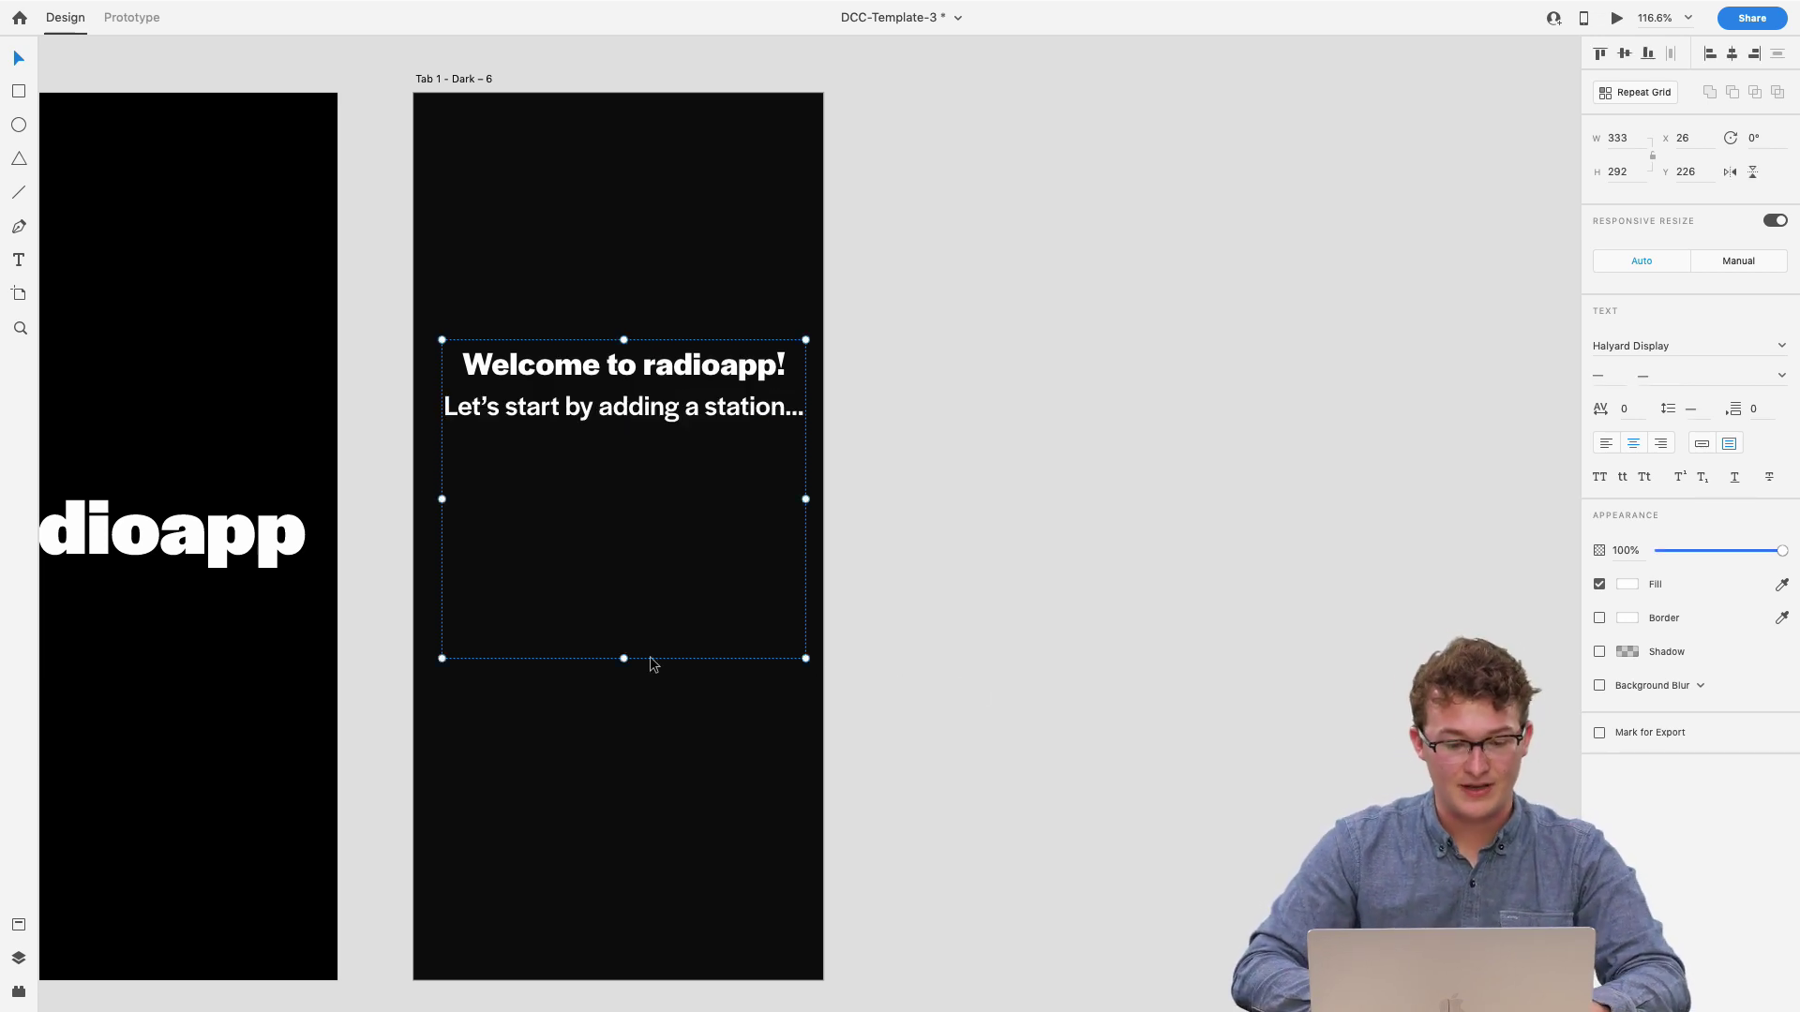
drag(623, 657, 650, 435)
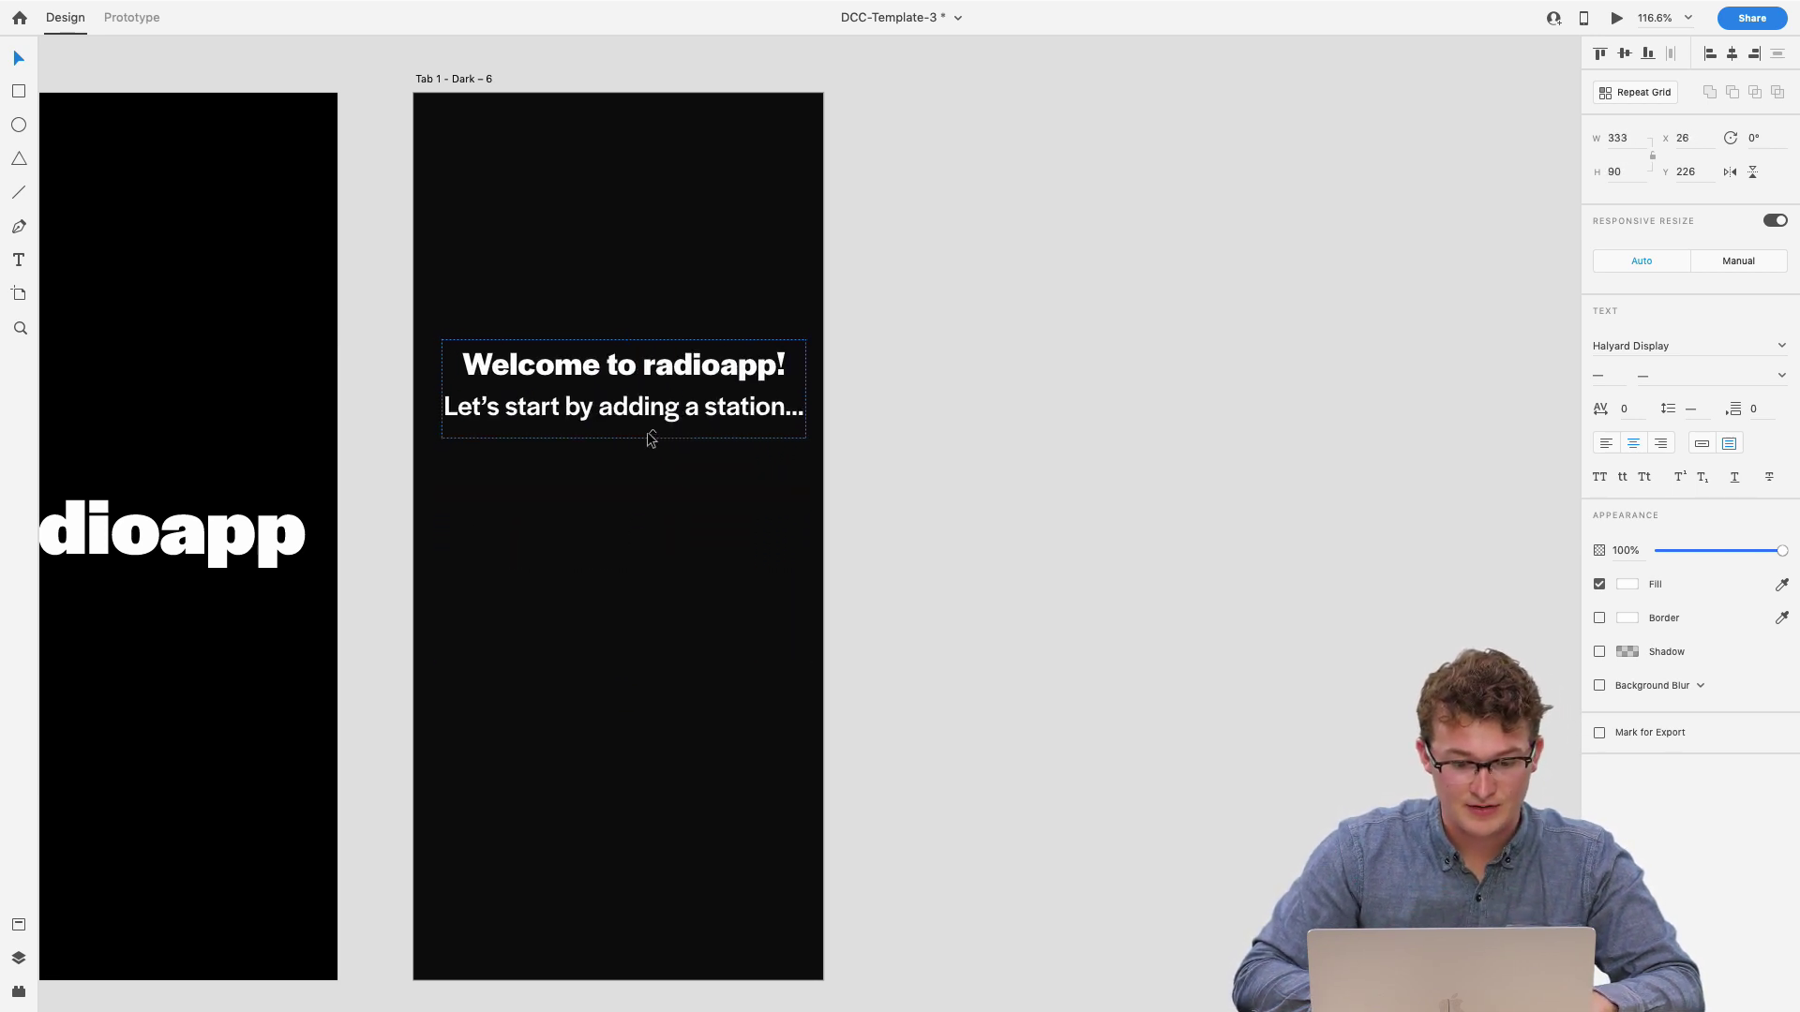
- Link the iPhone X/XS – 2 artboard to Tab 1 – Dark – 6 with a 0.5 s timed Auto-Animate, Ease Out, 0.6 s duration
scroll(650, 436, down, 5)
scroll(663, 422, left, 3)
key(Escape)
click(141, 19)
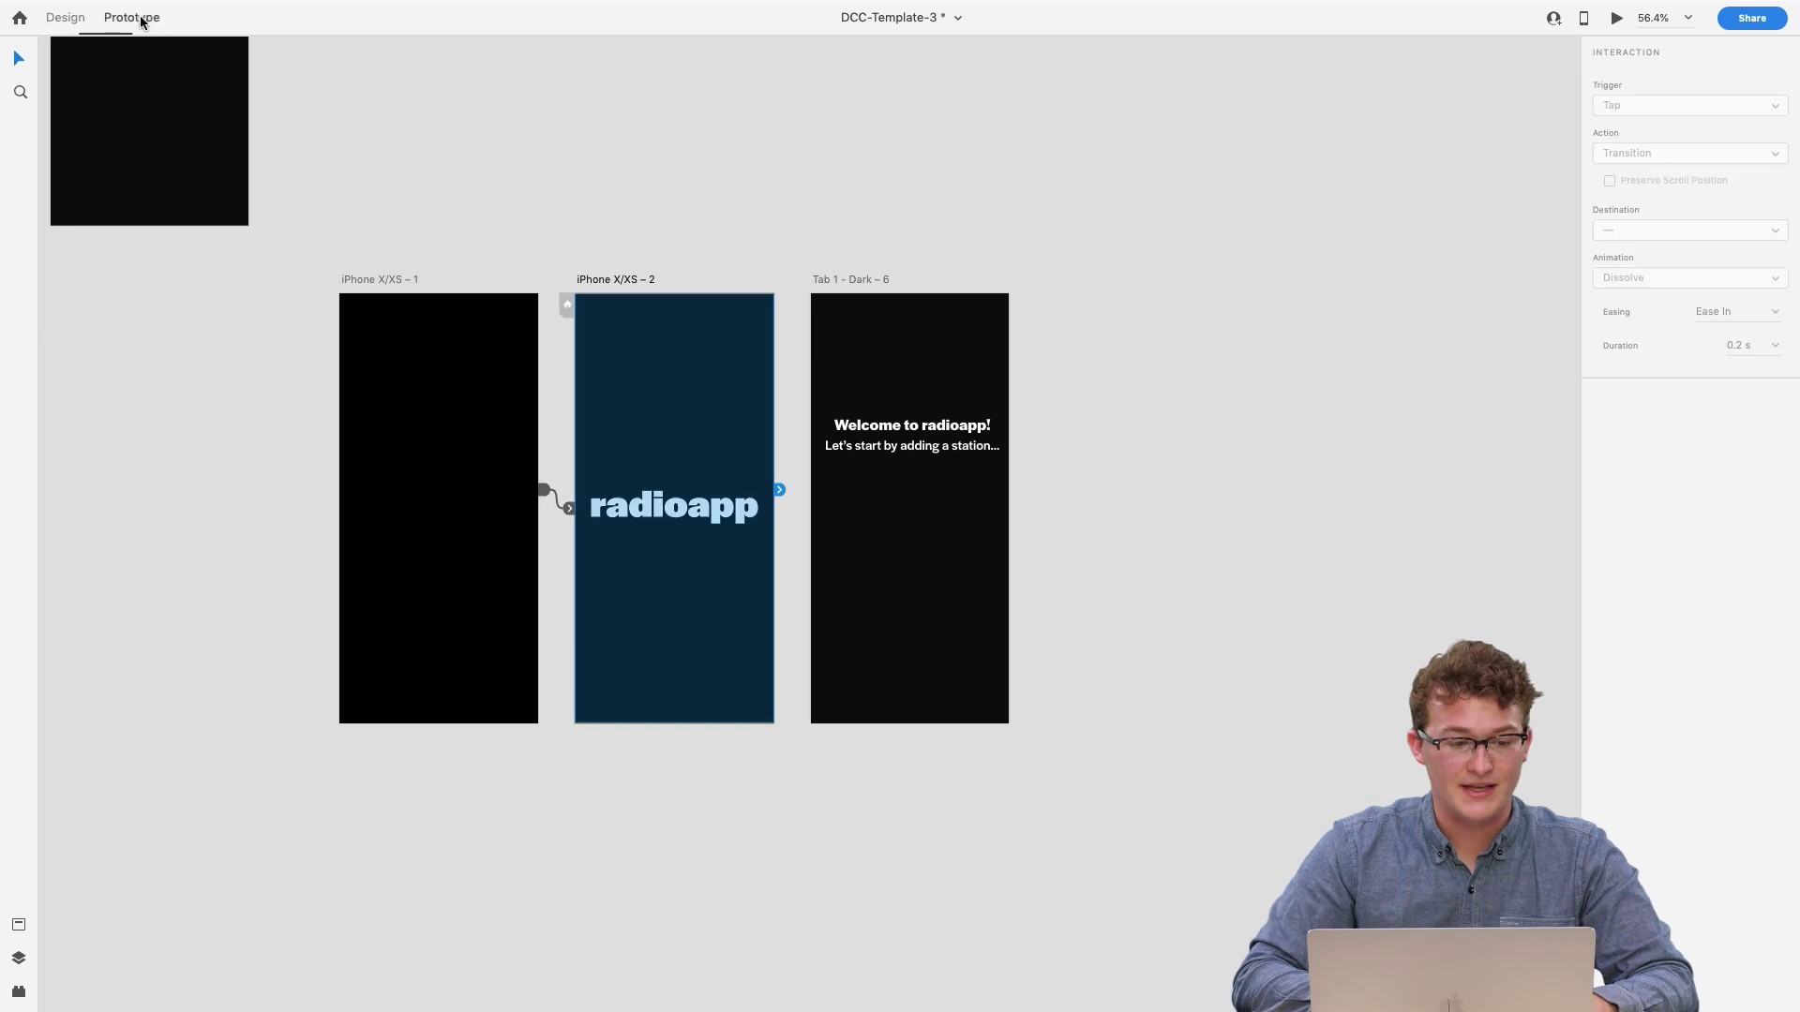
drag(778, 487, 900, 511)
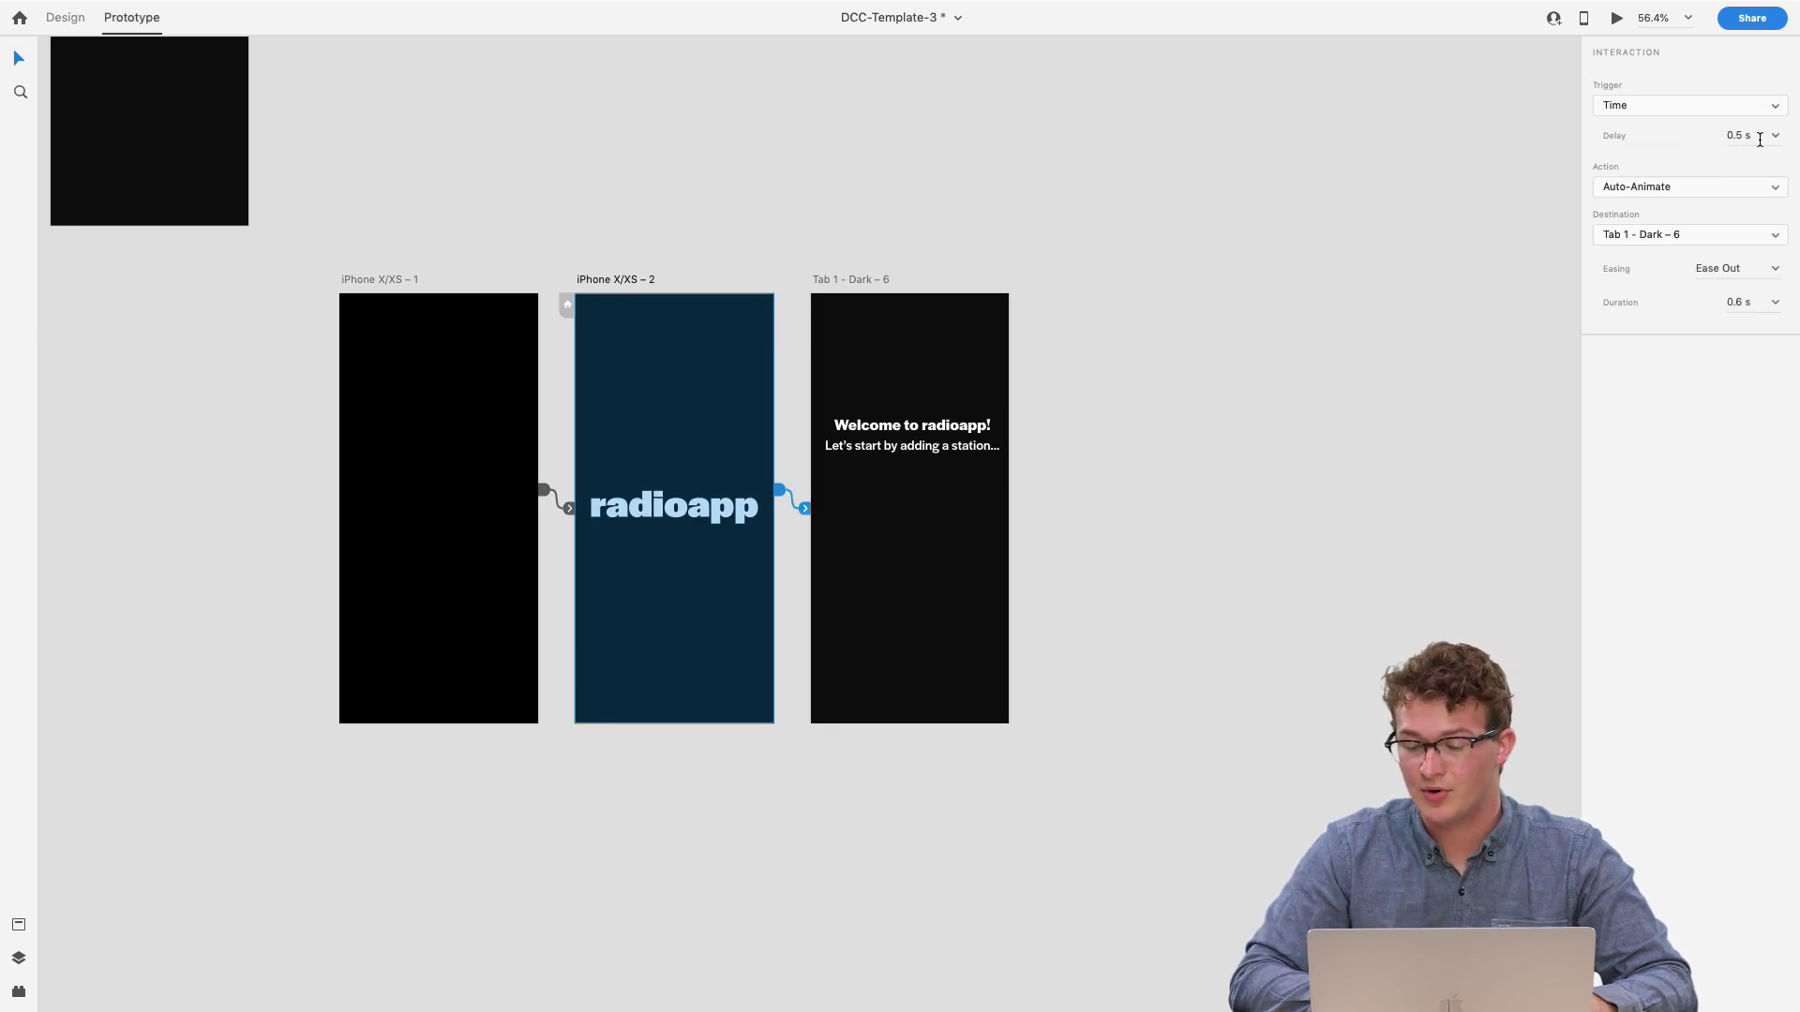
- Copy the welcome text onto the iPhone X/XS – 2 artboard, below the logo at about Y 633, with 0% opacity
scroll(1151, 433, up, 5)
click(897, 449)
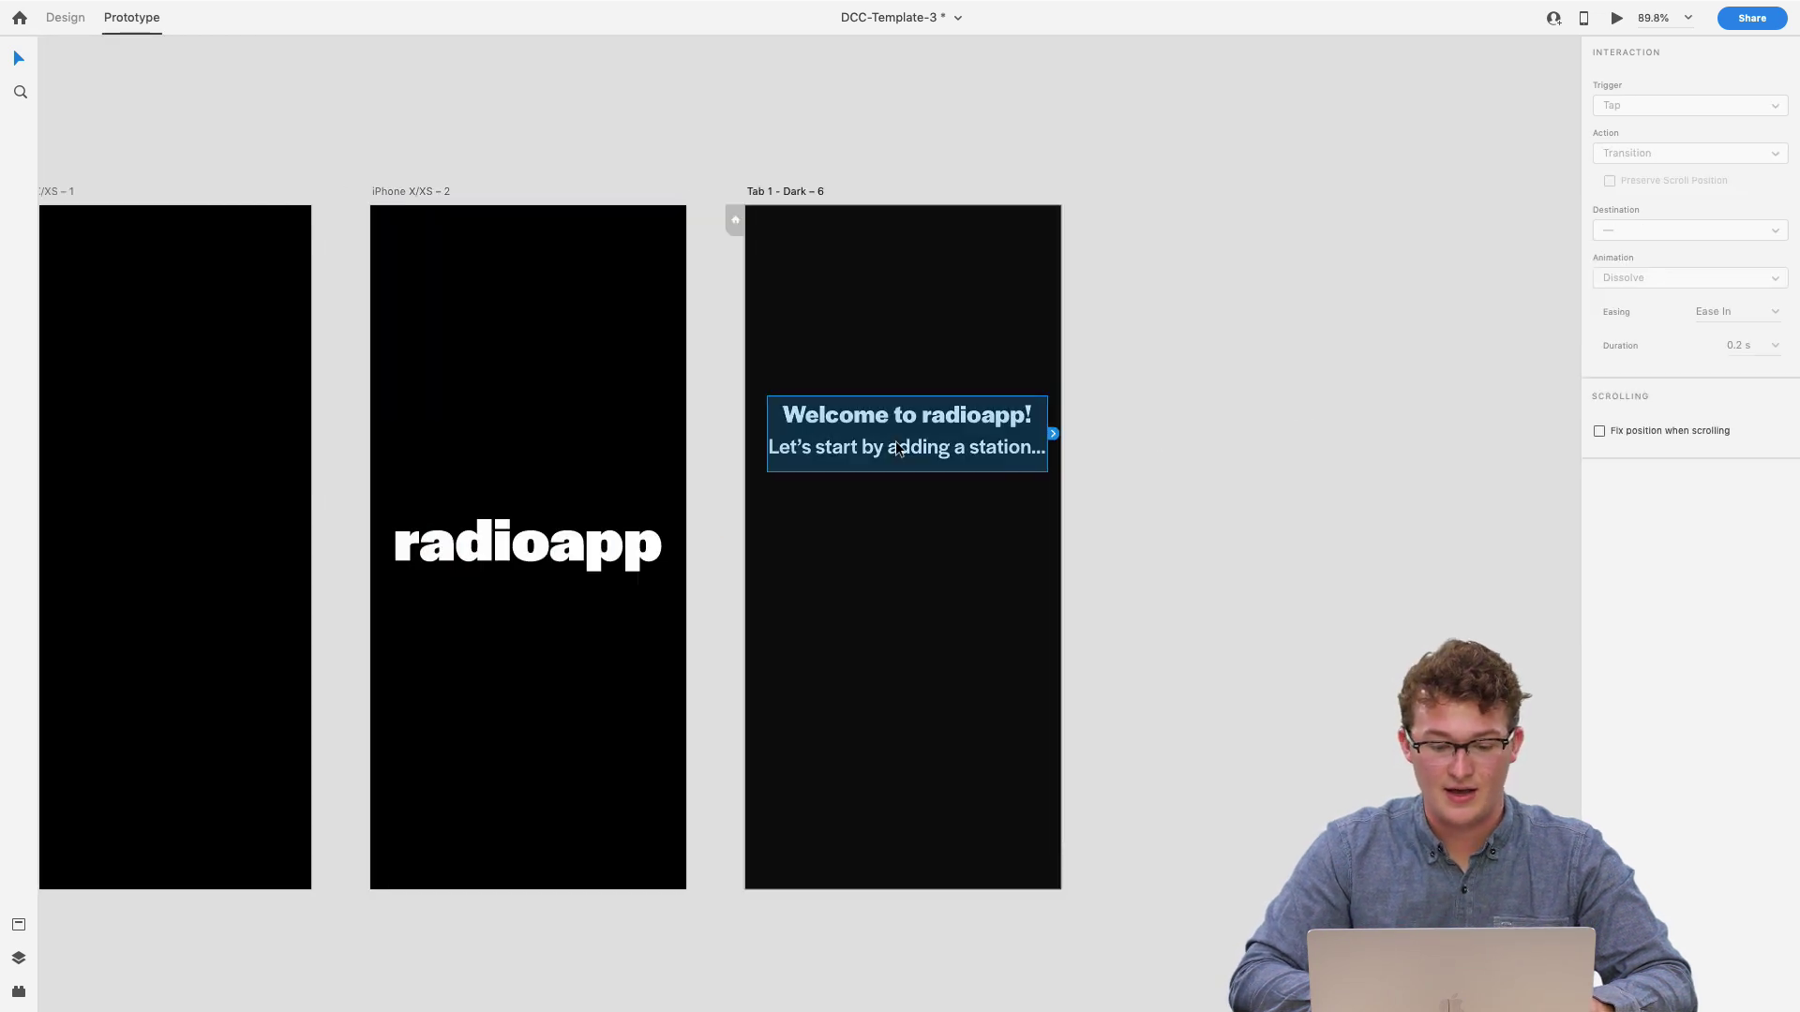
key(super+c)
key(super+v)
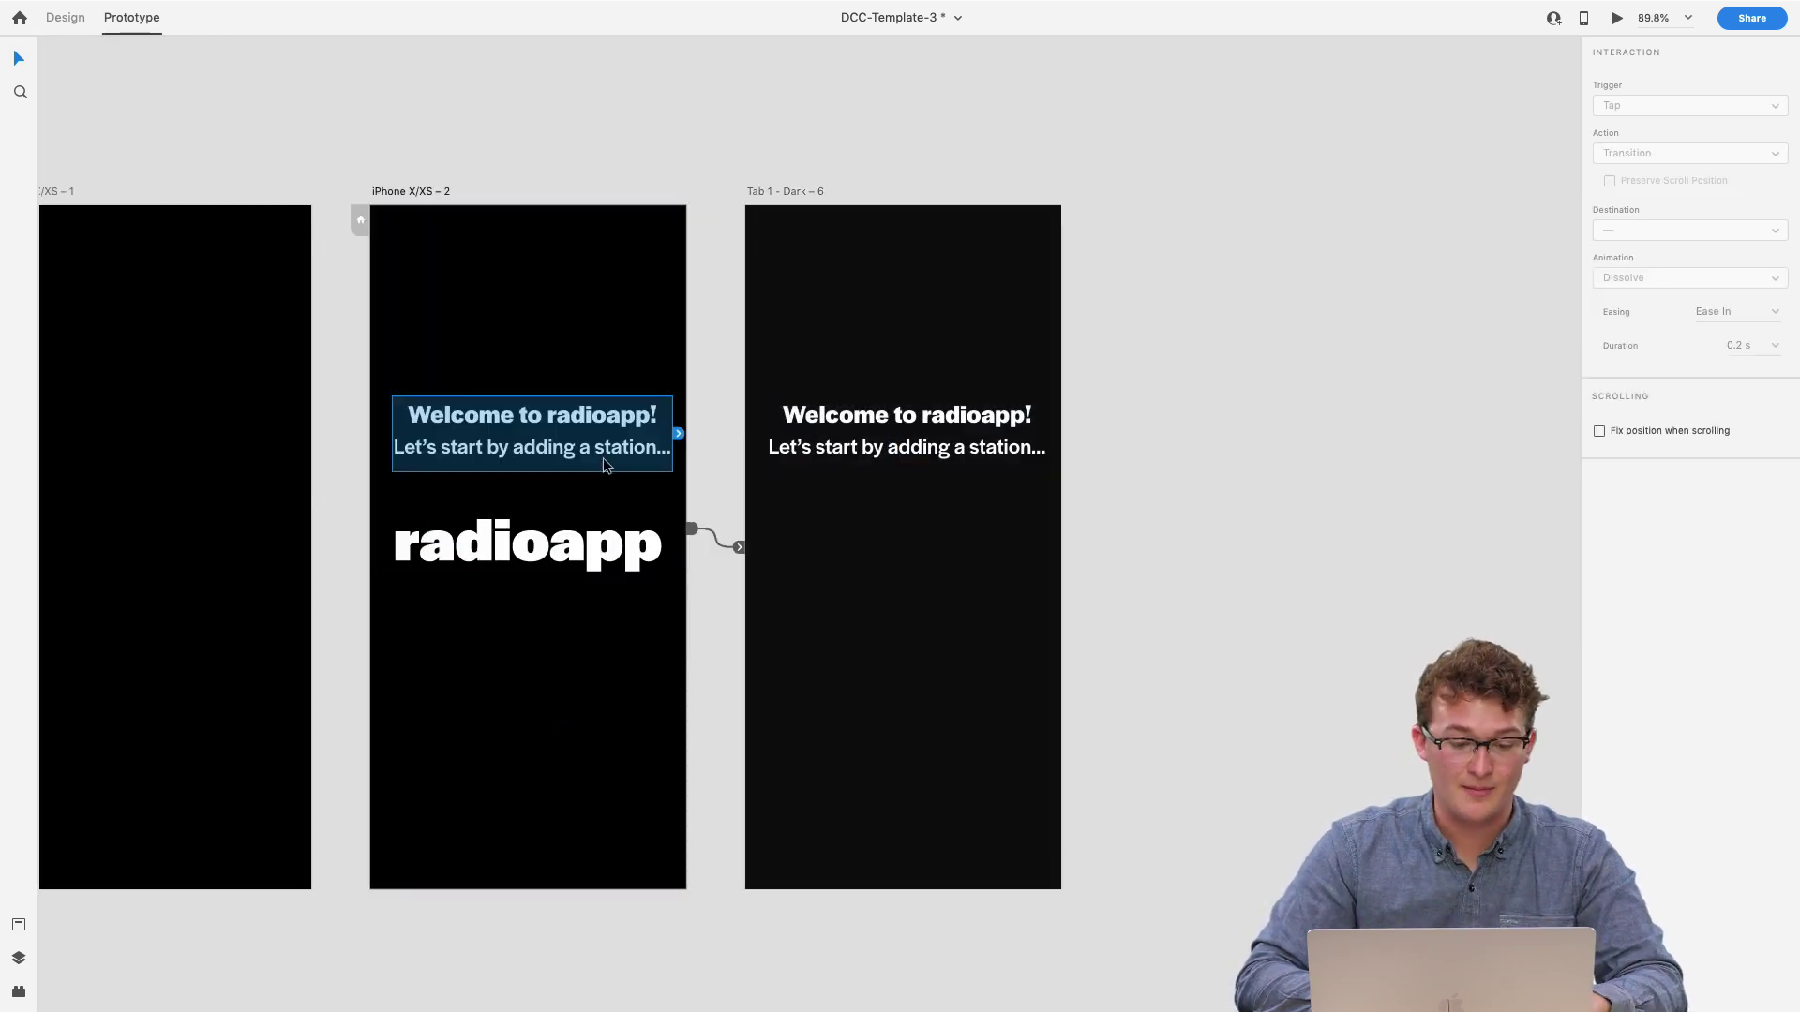
drag(603, 458, 603, 799)
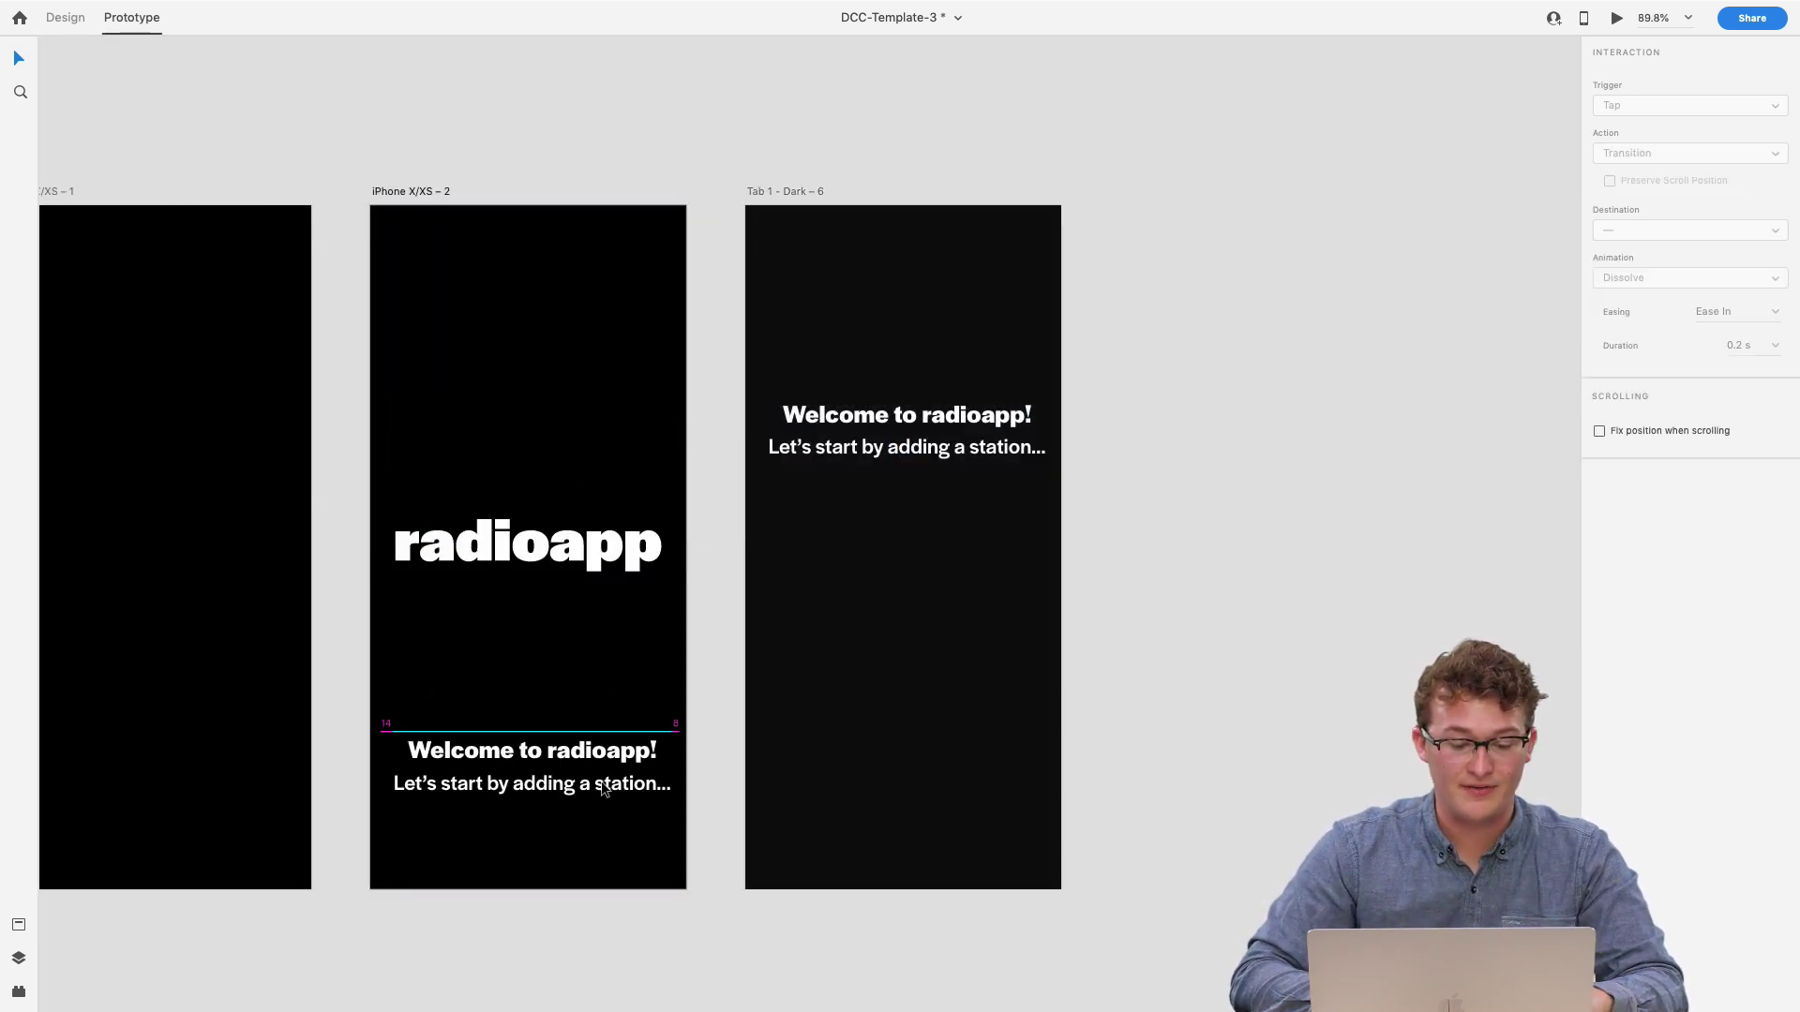
click(68, 18)
drag(1680, 553, 1659, 551)
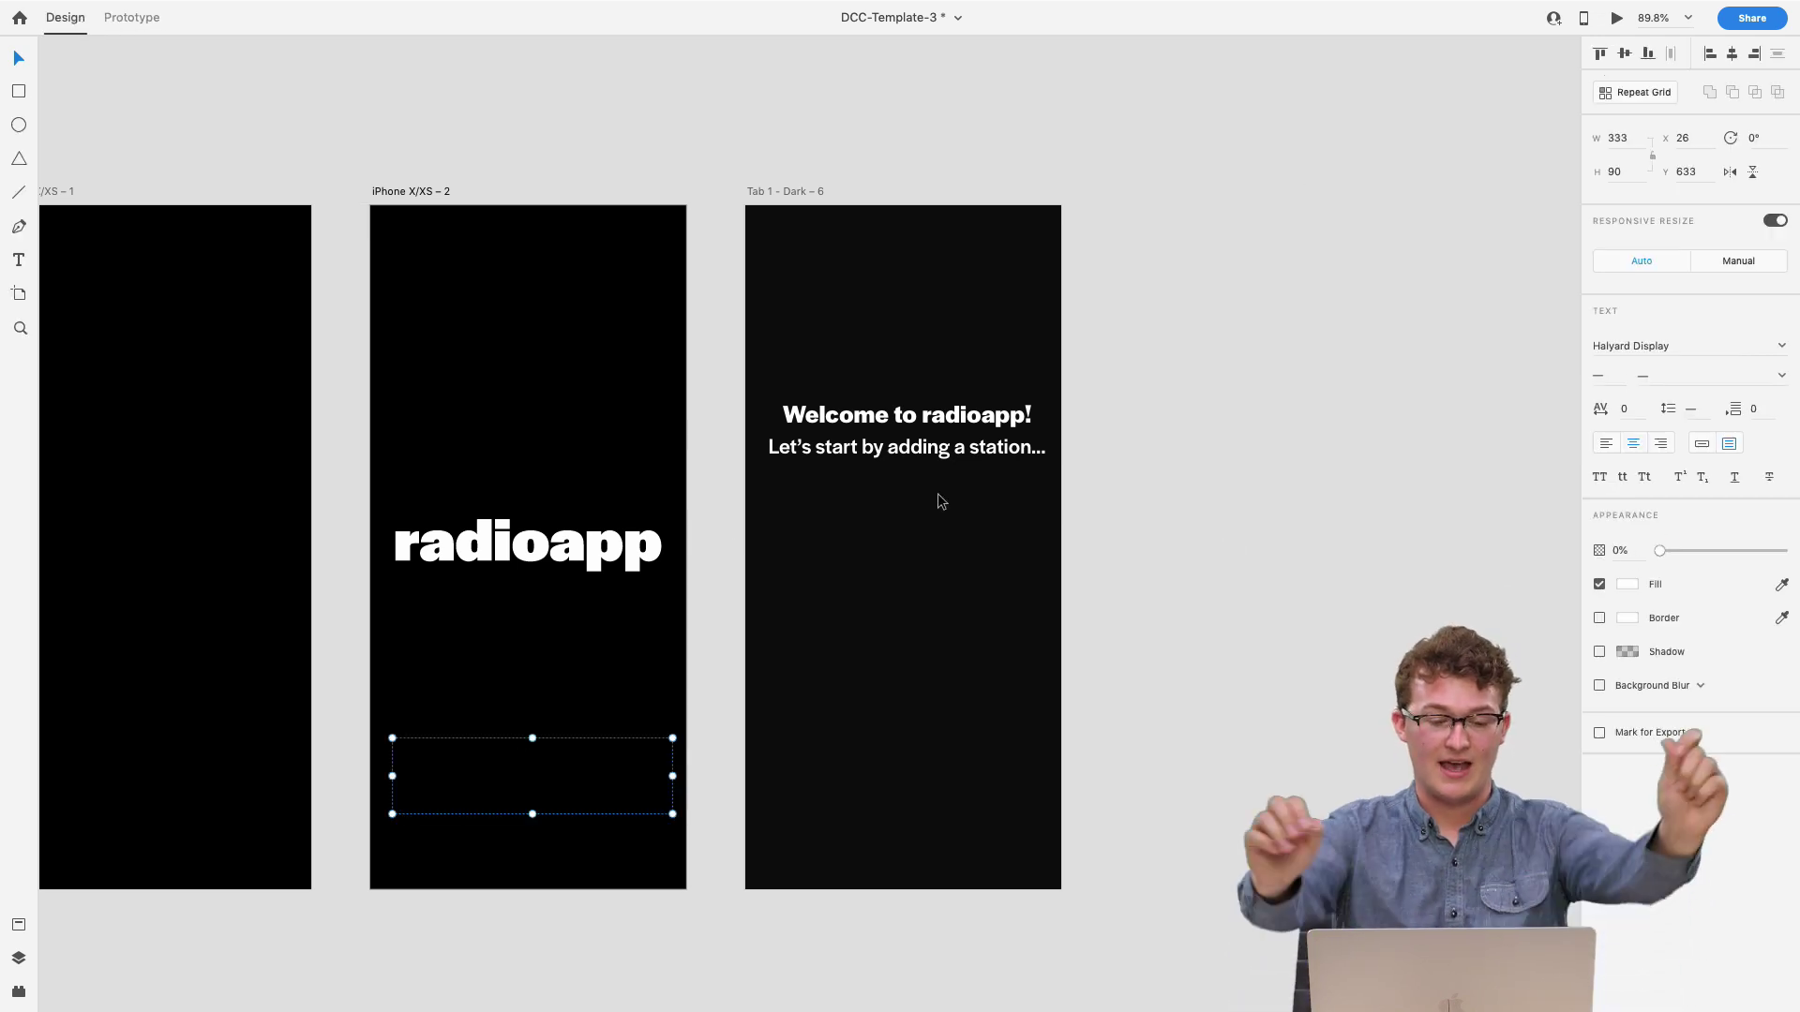
- Preview the prototype starting from the iPhone X/XS – 1 artboard, and close the preview window
key(super+minus)
scroll(525, 368, left, 2)
click(429, 371)
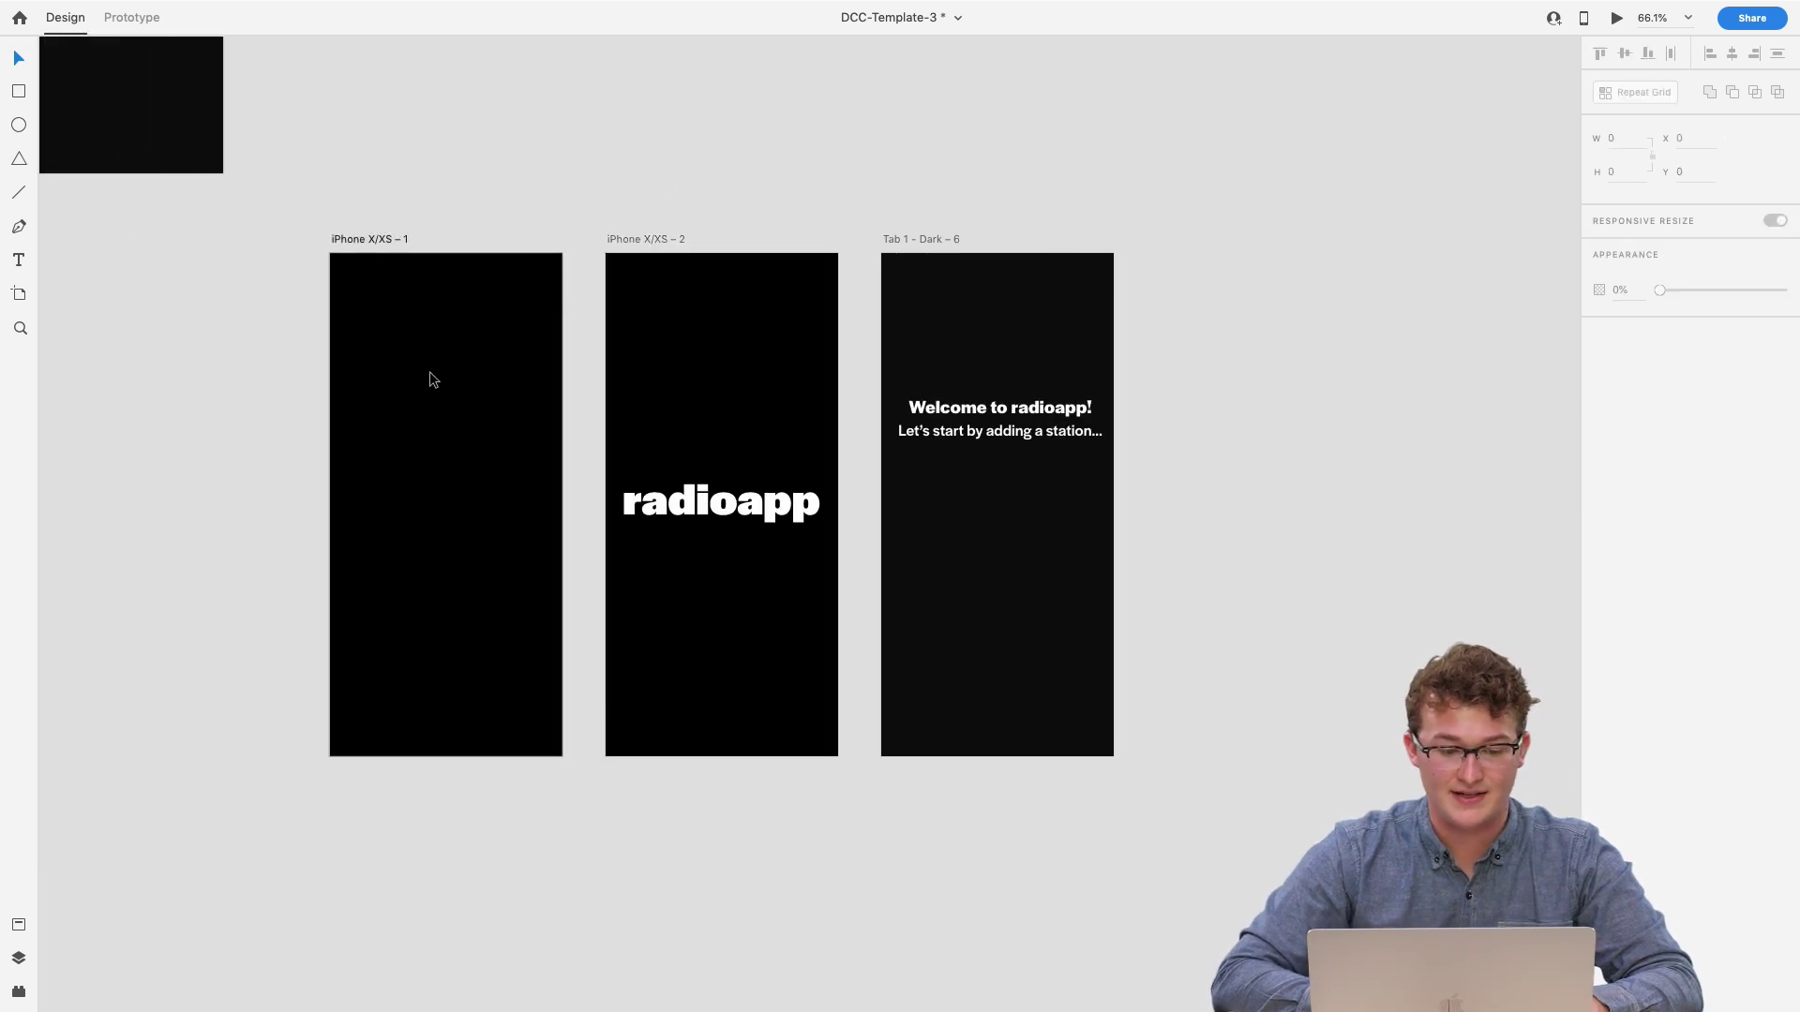
click(1620, 39)
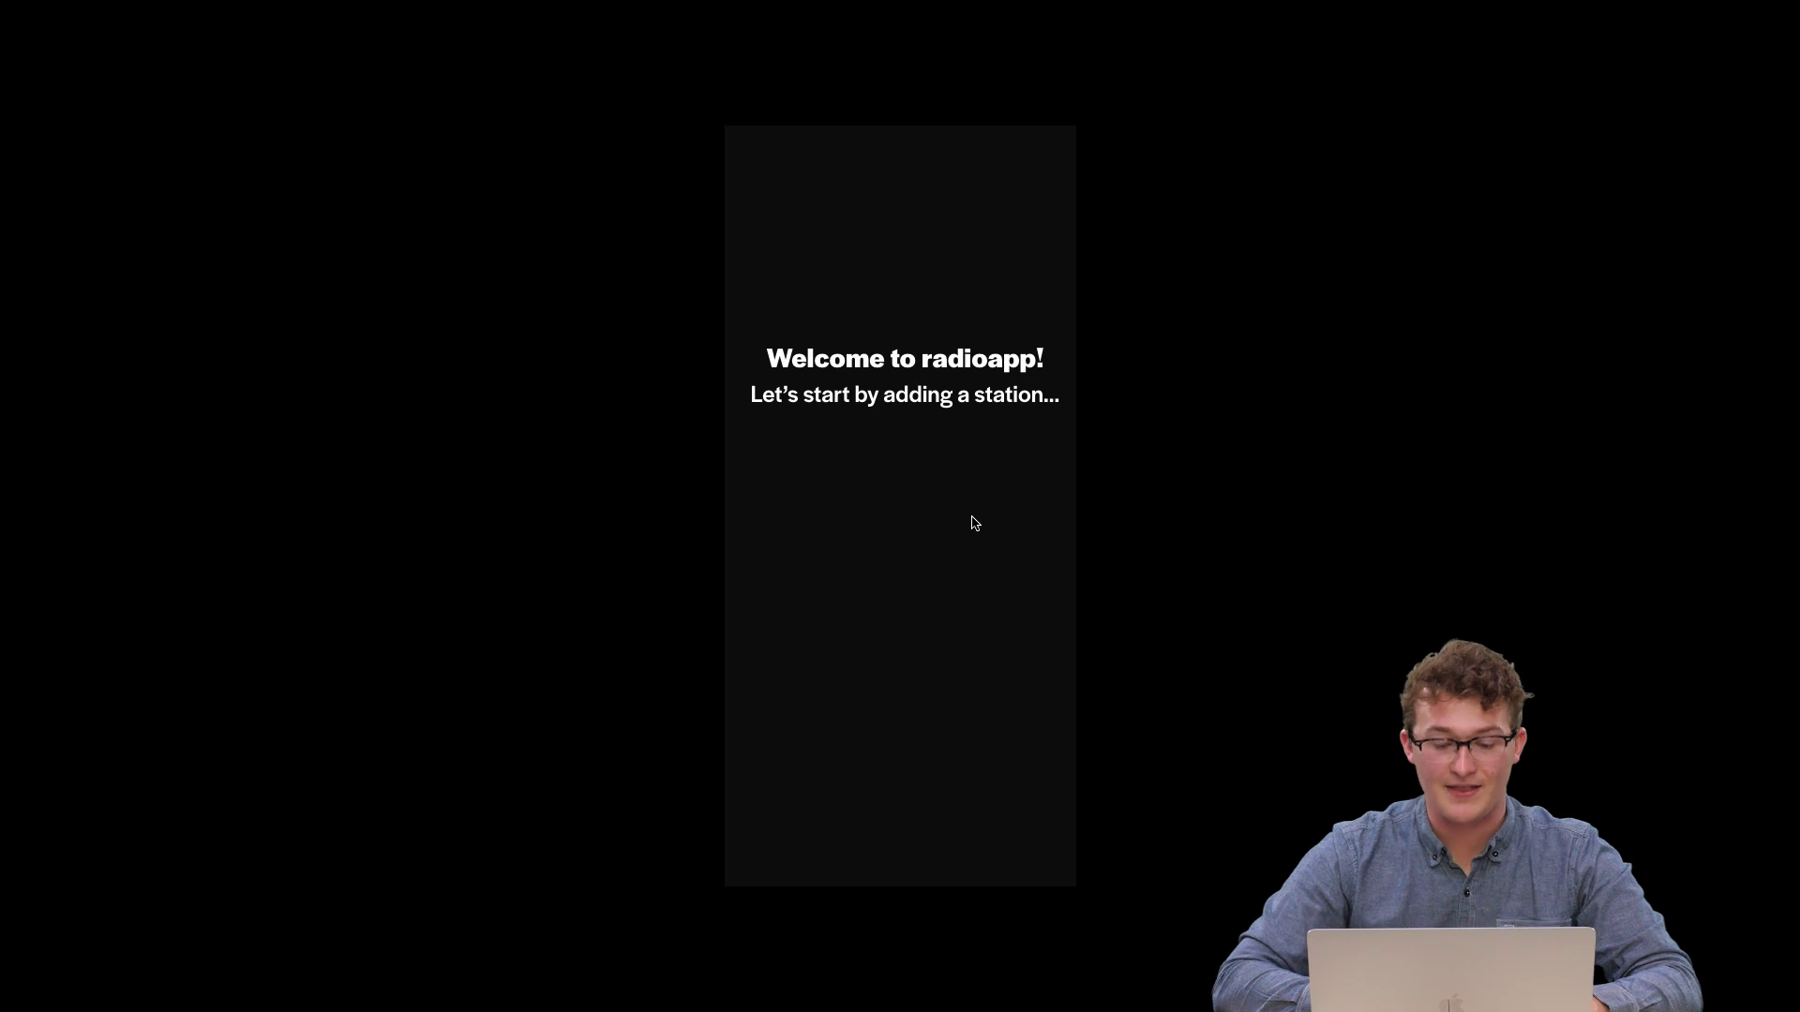
key(Escape)
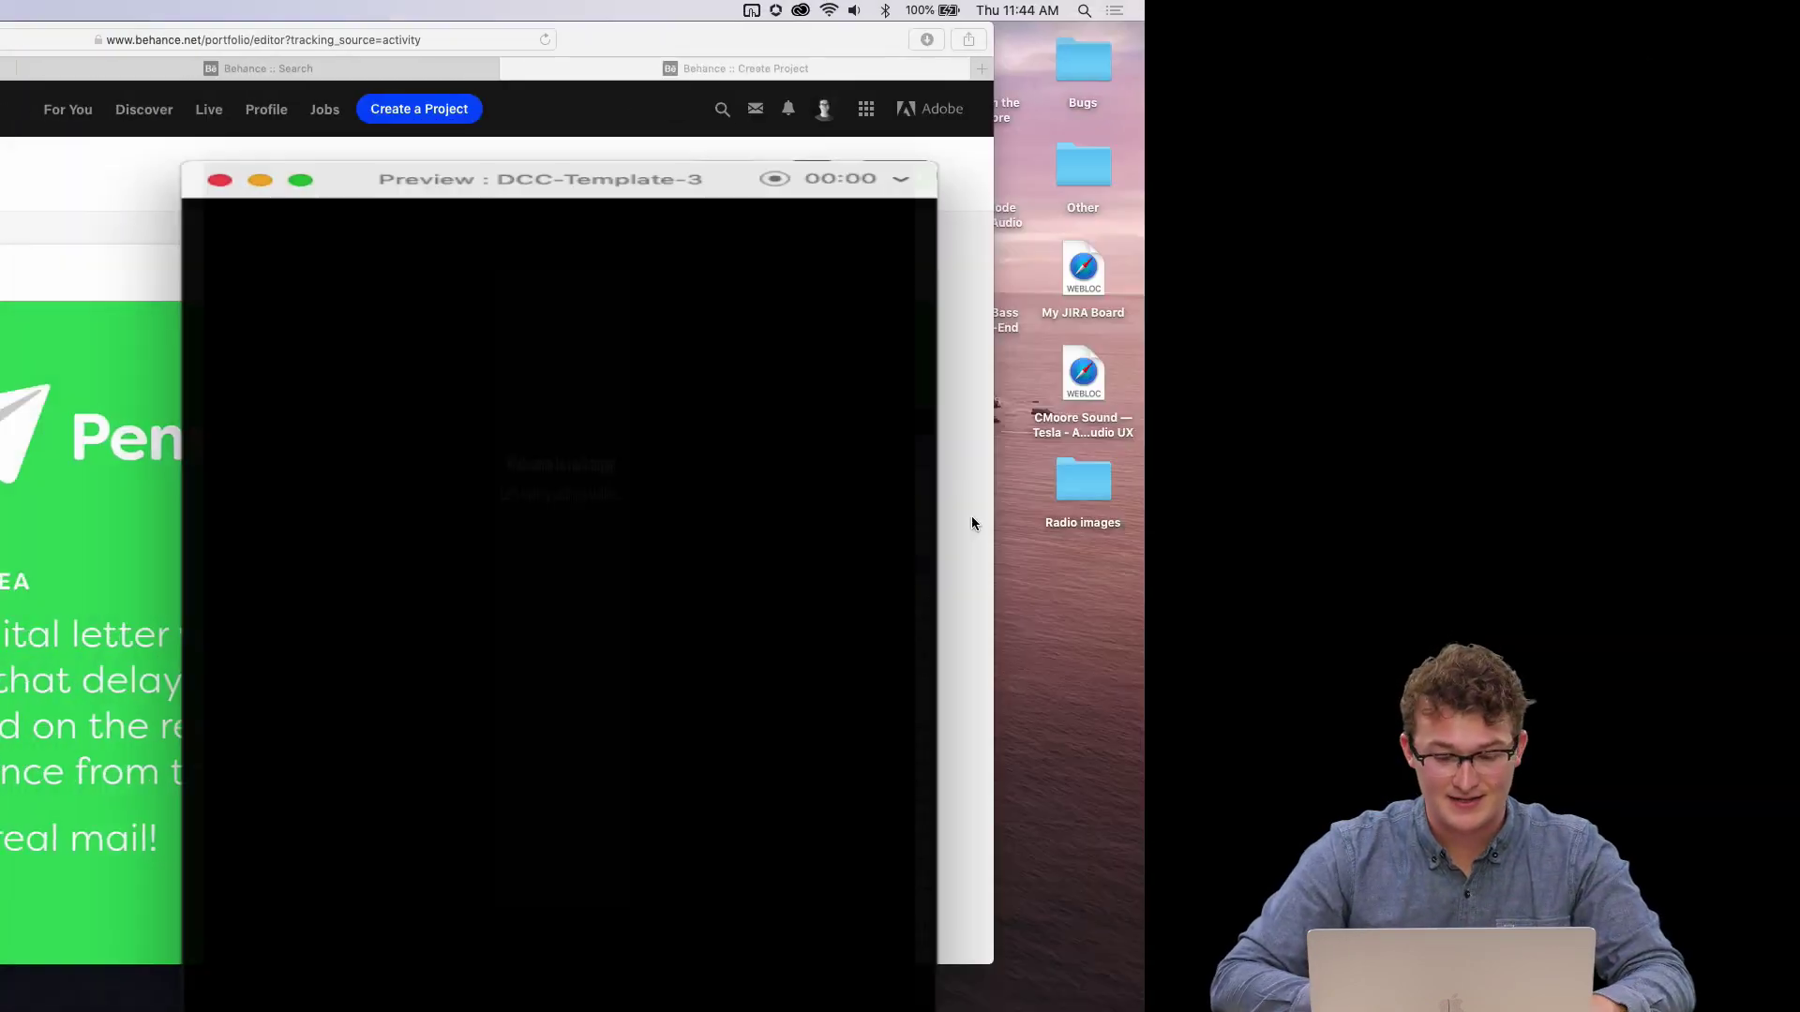
key(ctrl+Up)
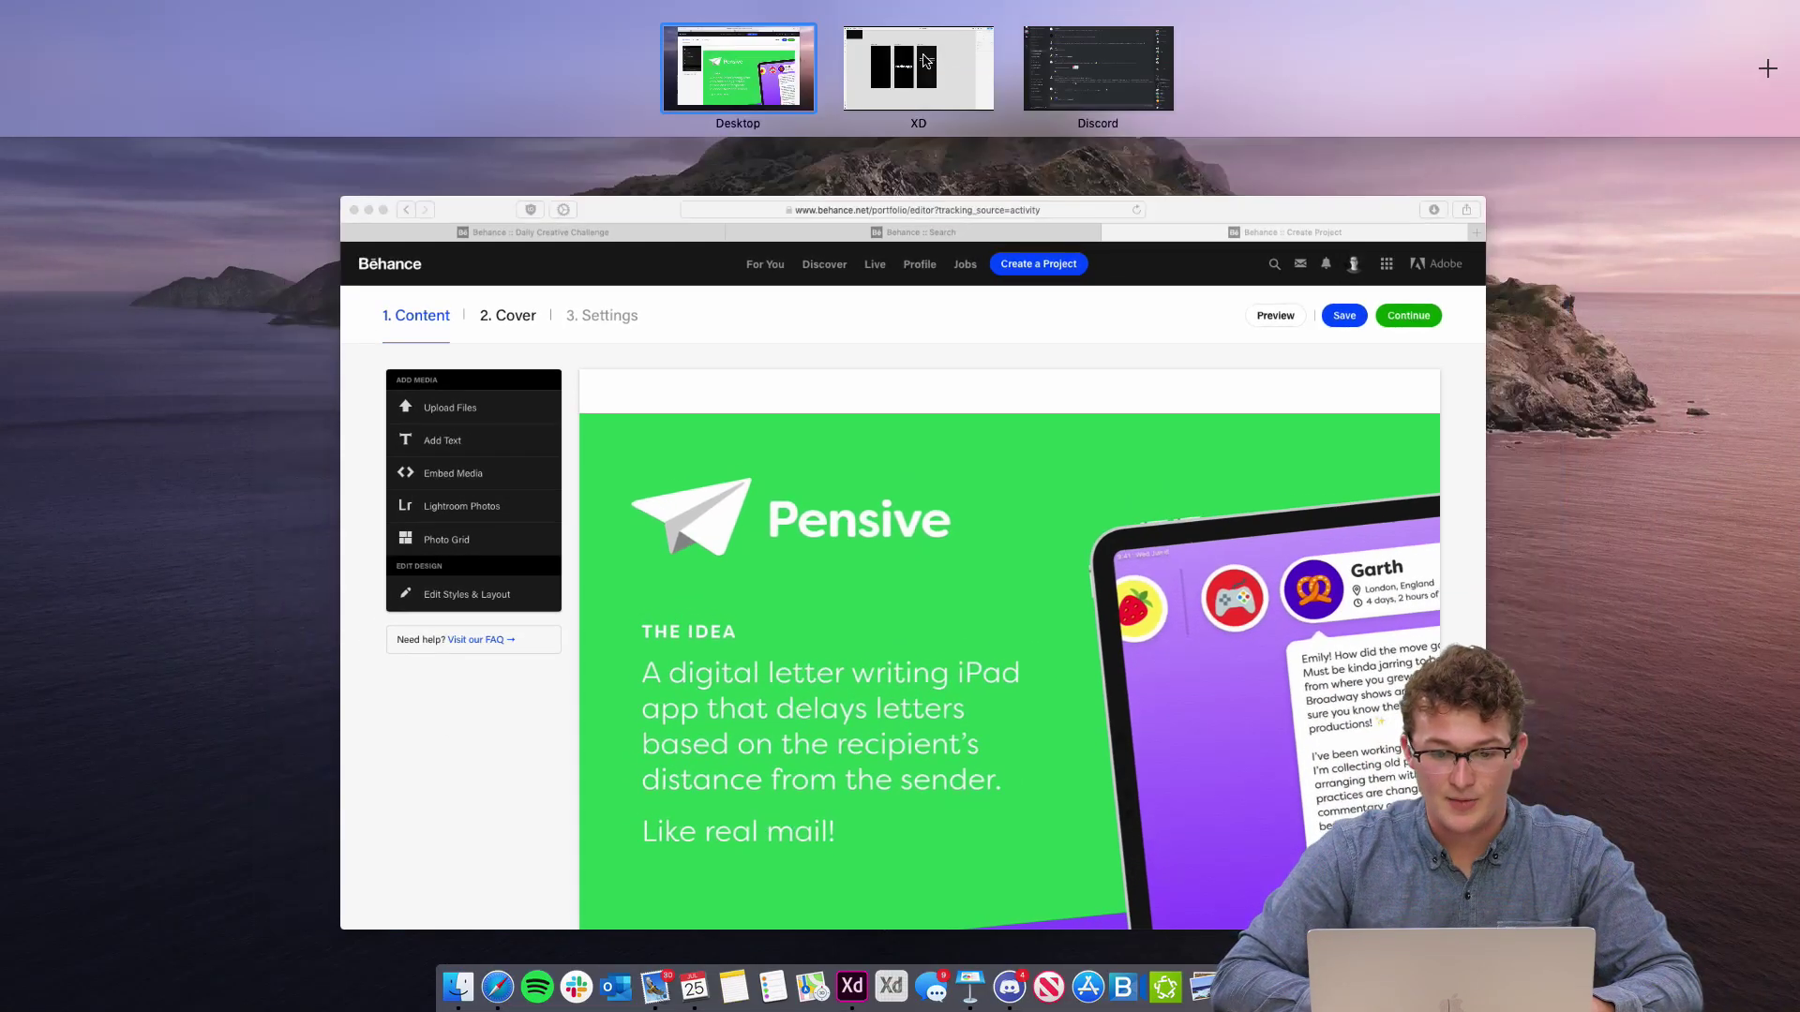
click(945, 77)
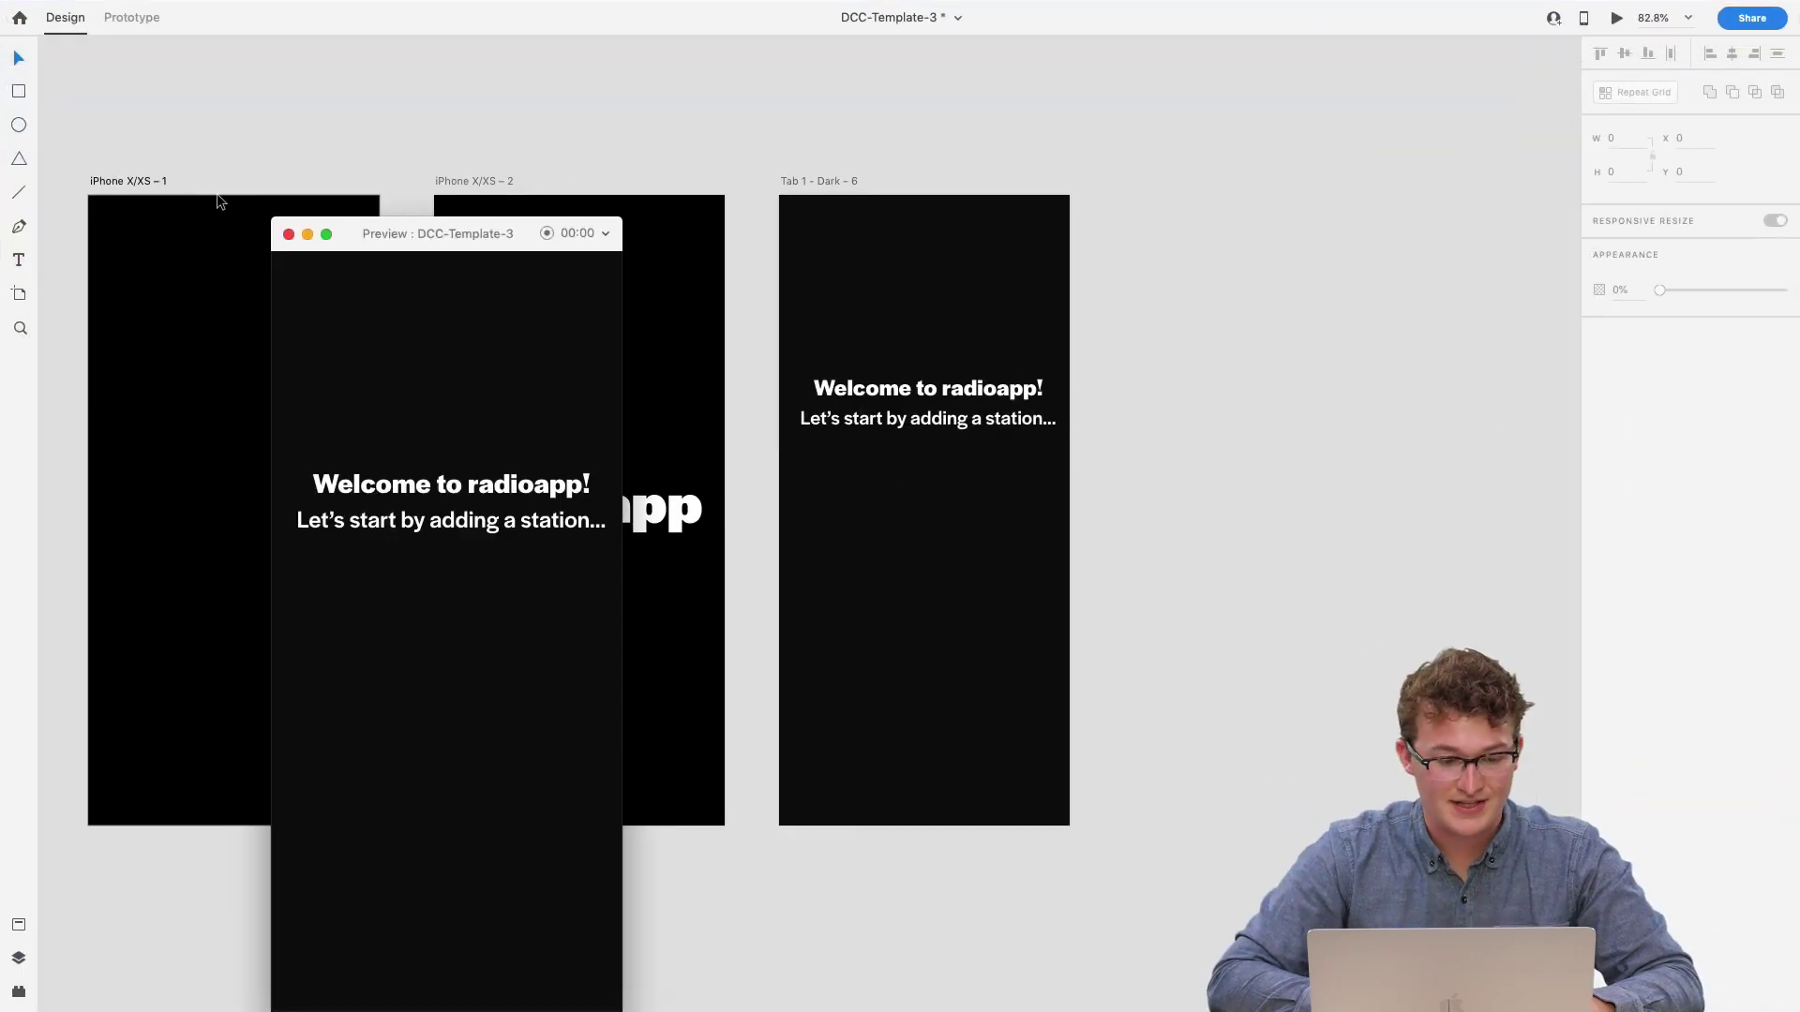
click(287, 235)
- Move the welcome text on the Tab 1 – Dark – 6 artboard up to about Y 217
scroll(818, 422, right, 2)
scroll(818, 422, down, 5)
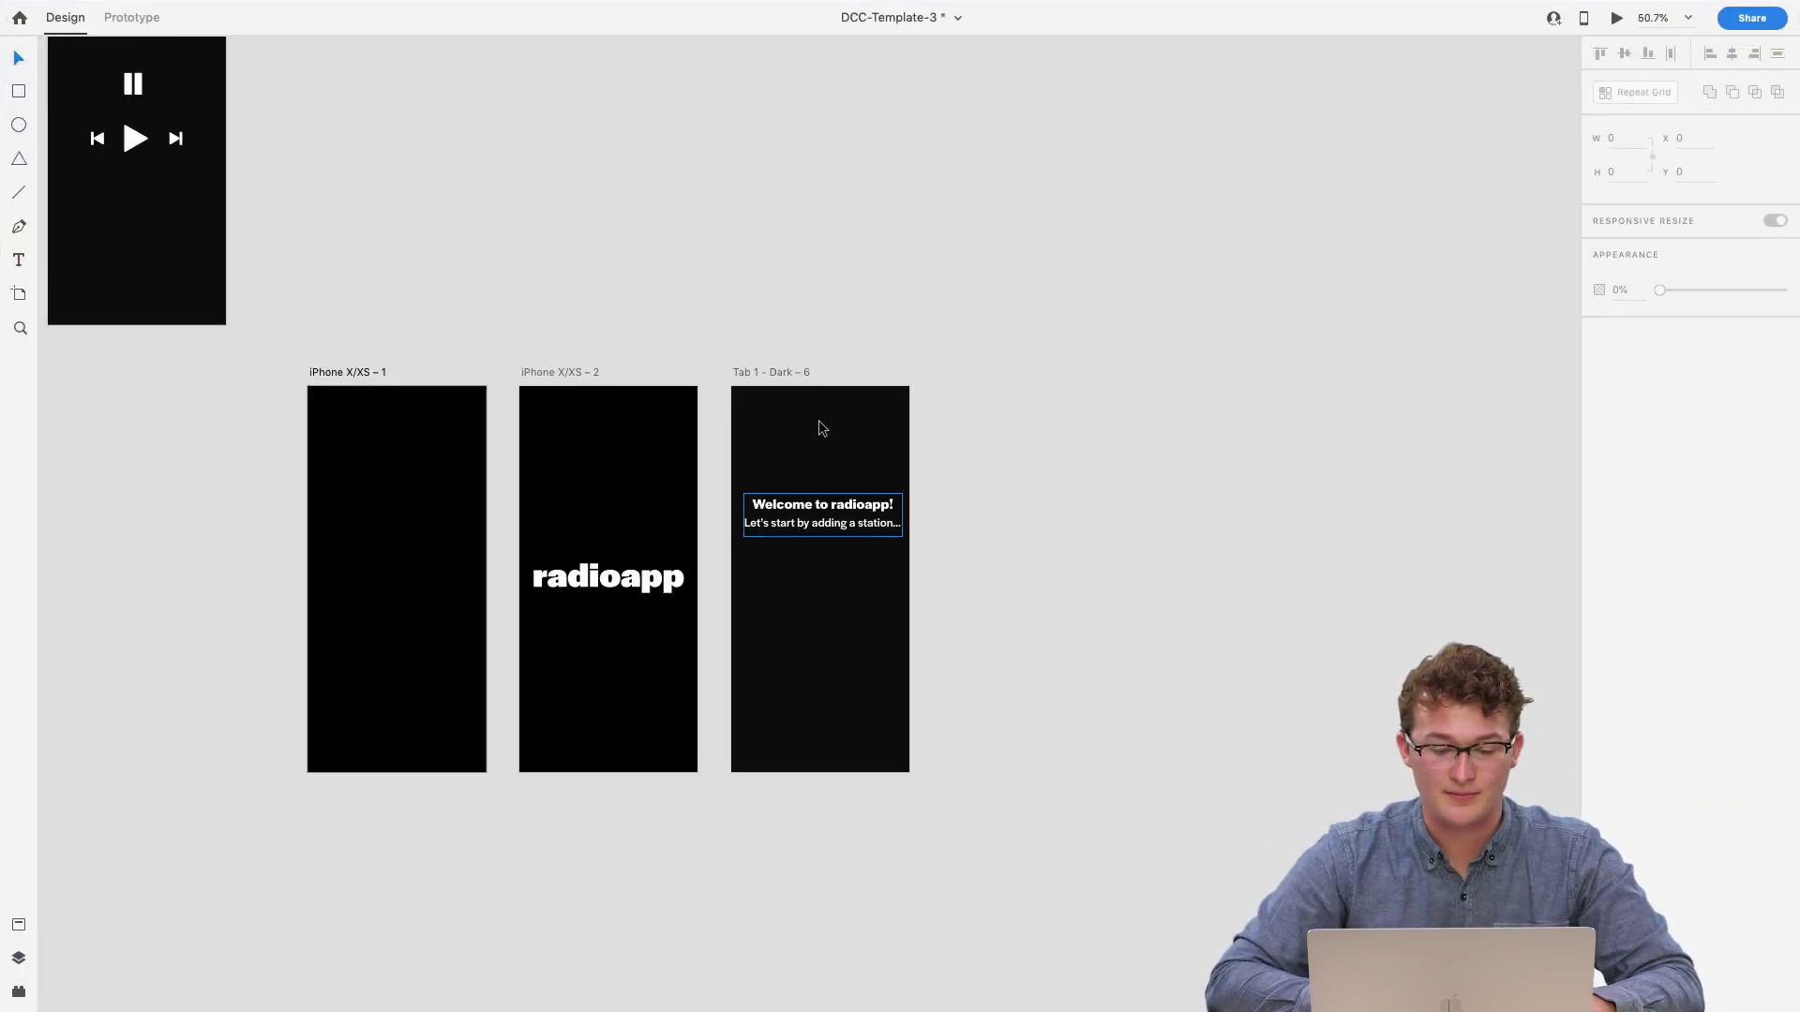
scroll(818, 427, up, 5)
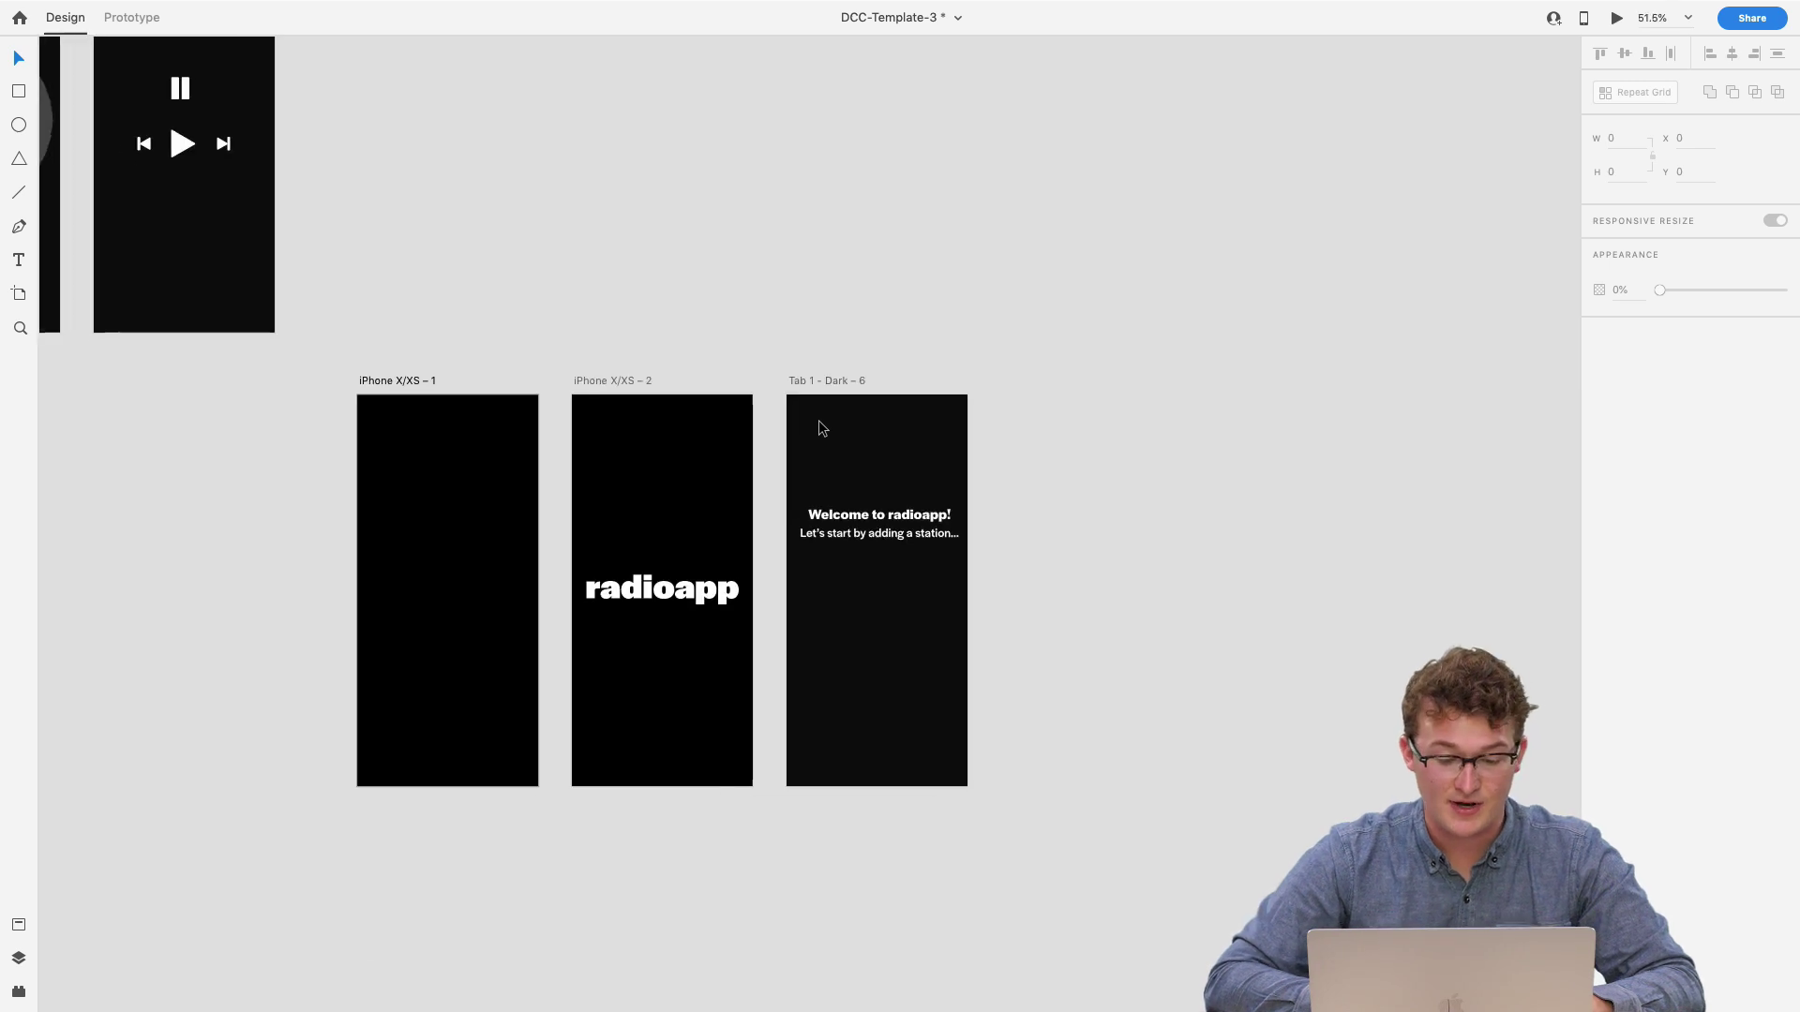
mouse_move(971, 595)
mouse_down()
mouse_move(971, 535)
mouse_move(971, 586)
mouse_up()
- Examine the template's station and player artboards, and look closely at the logo and welcome artboards
scroll(969, 573, down, 3)
scroll(969, 574, up, 5)
scroll(969, 573, left, 4)
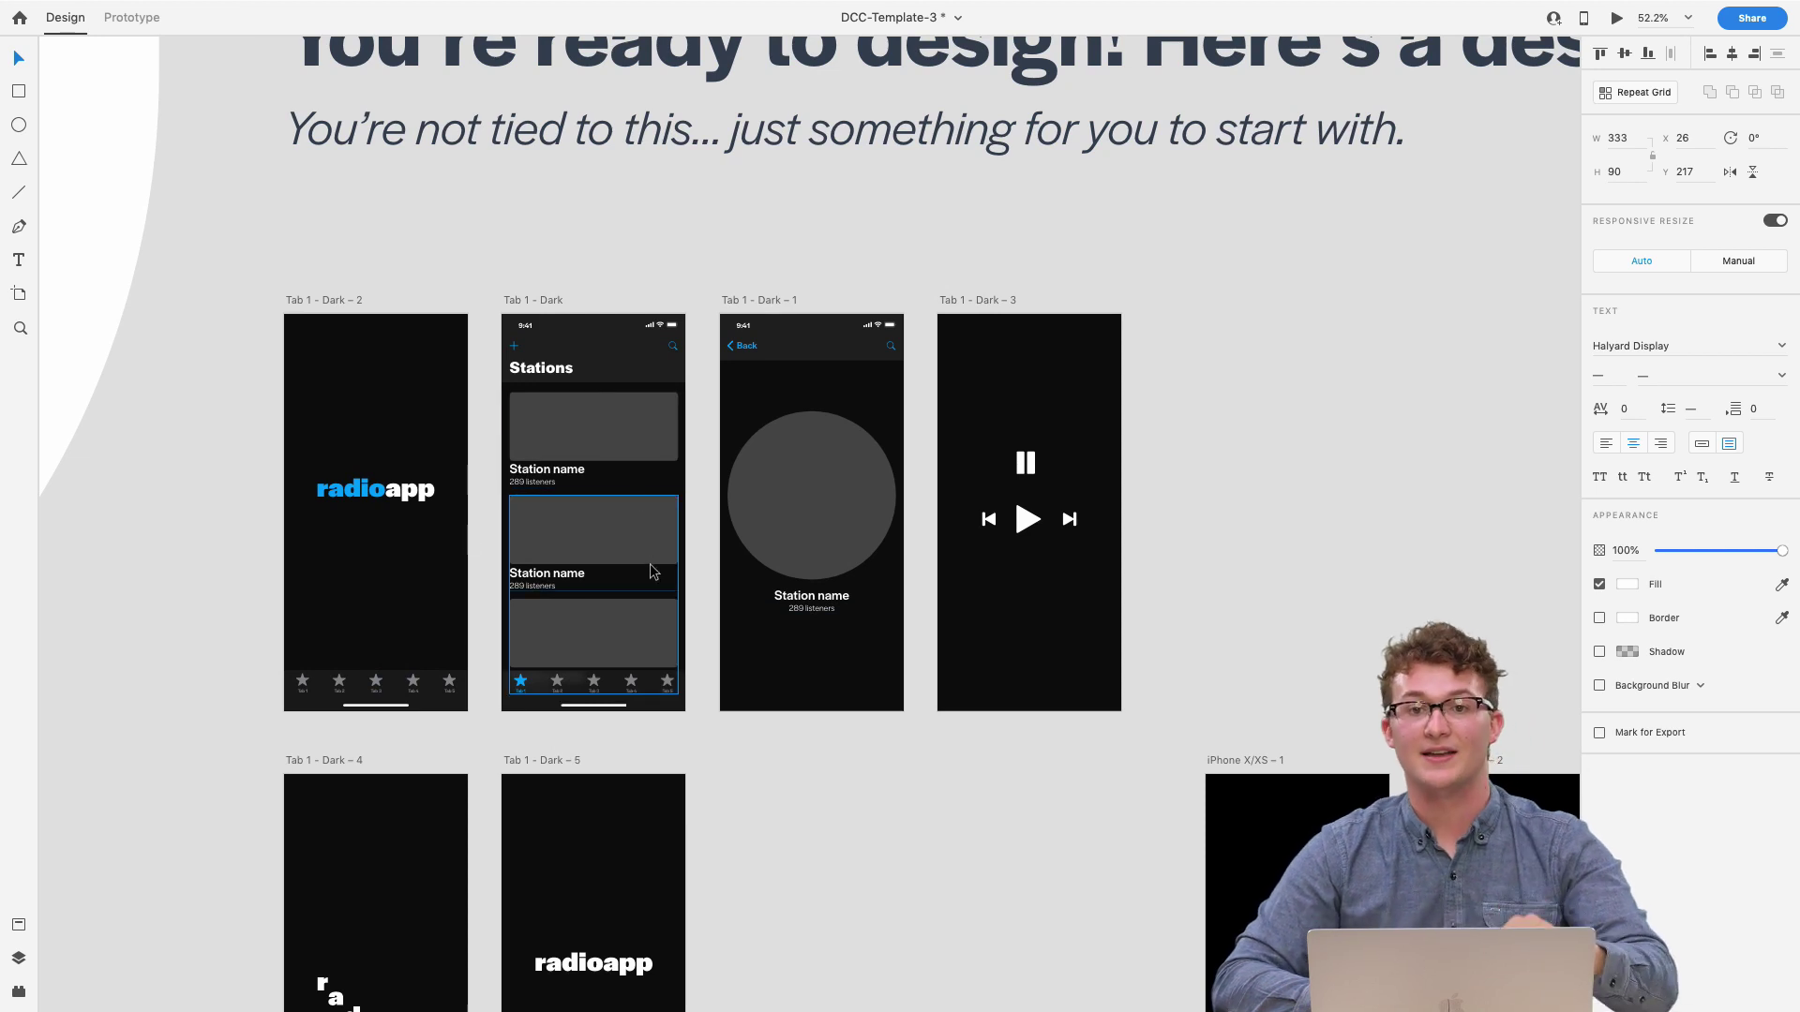
scroll(654, 571, right, 3)
scroll(653, 571, down, 1)
scroll(774, 645, right, 15)
scroll(774, 645, down, 7)
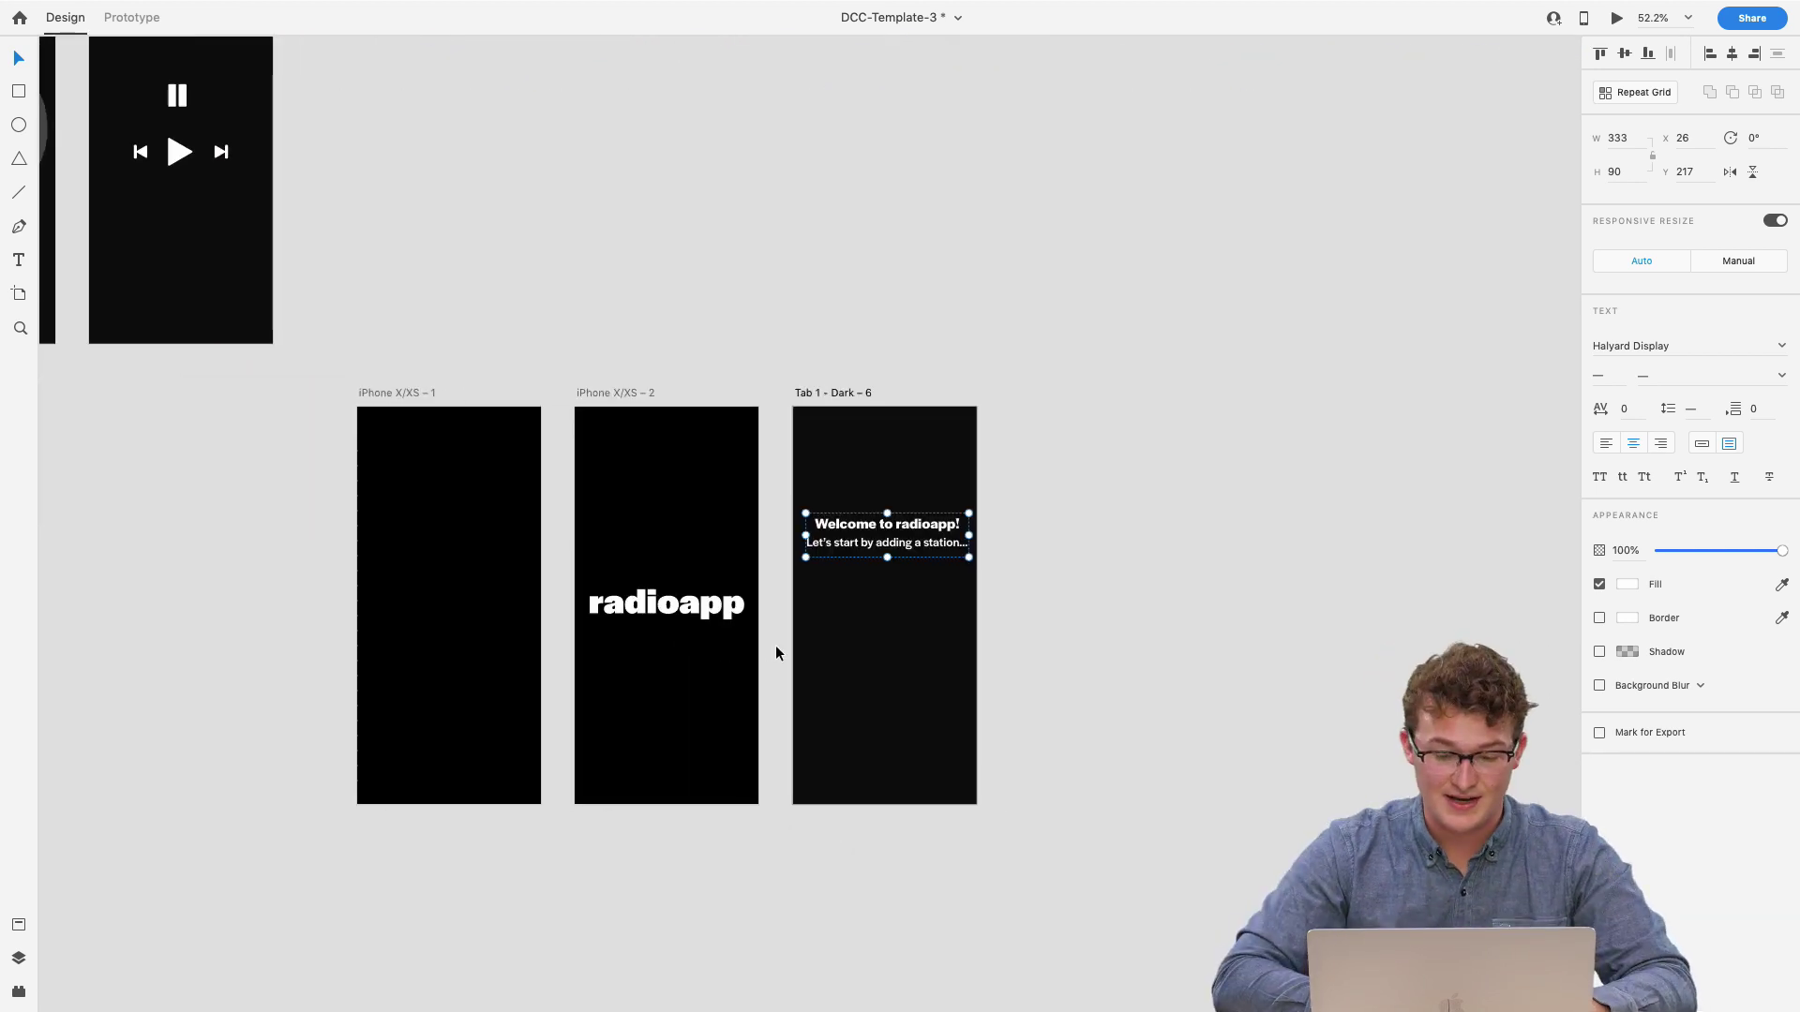
scroll(1112, 870, up, 4)
scroll(802, 641, up, 2)
scroll(797, 628, up, 2)
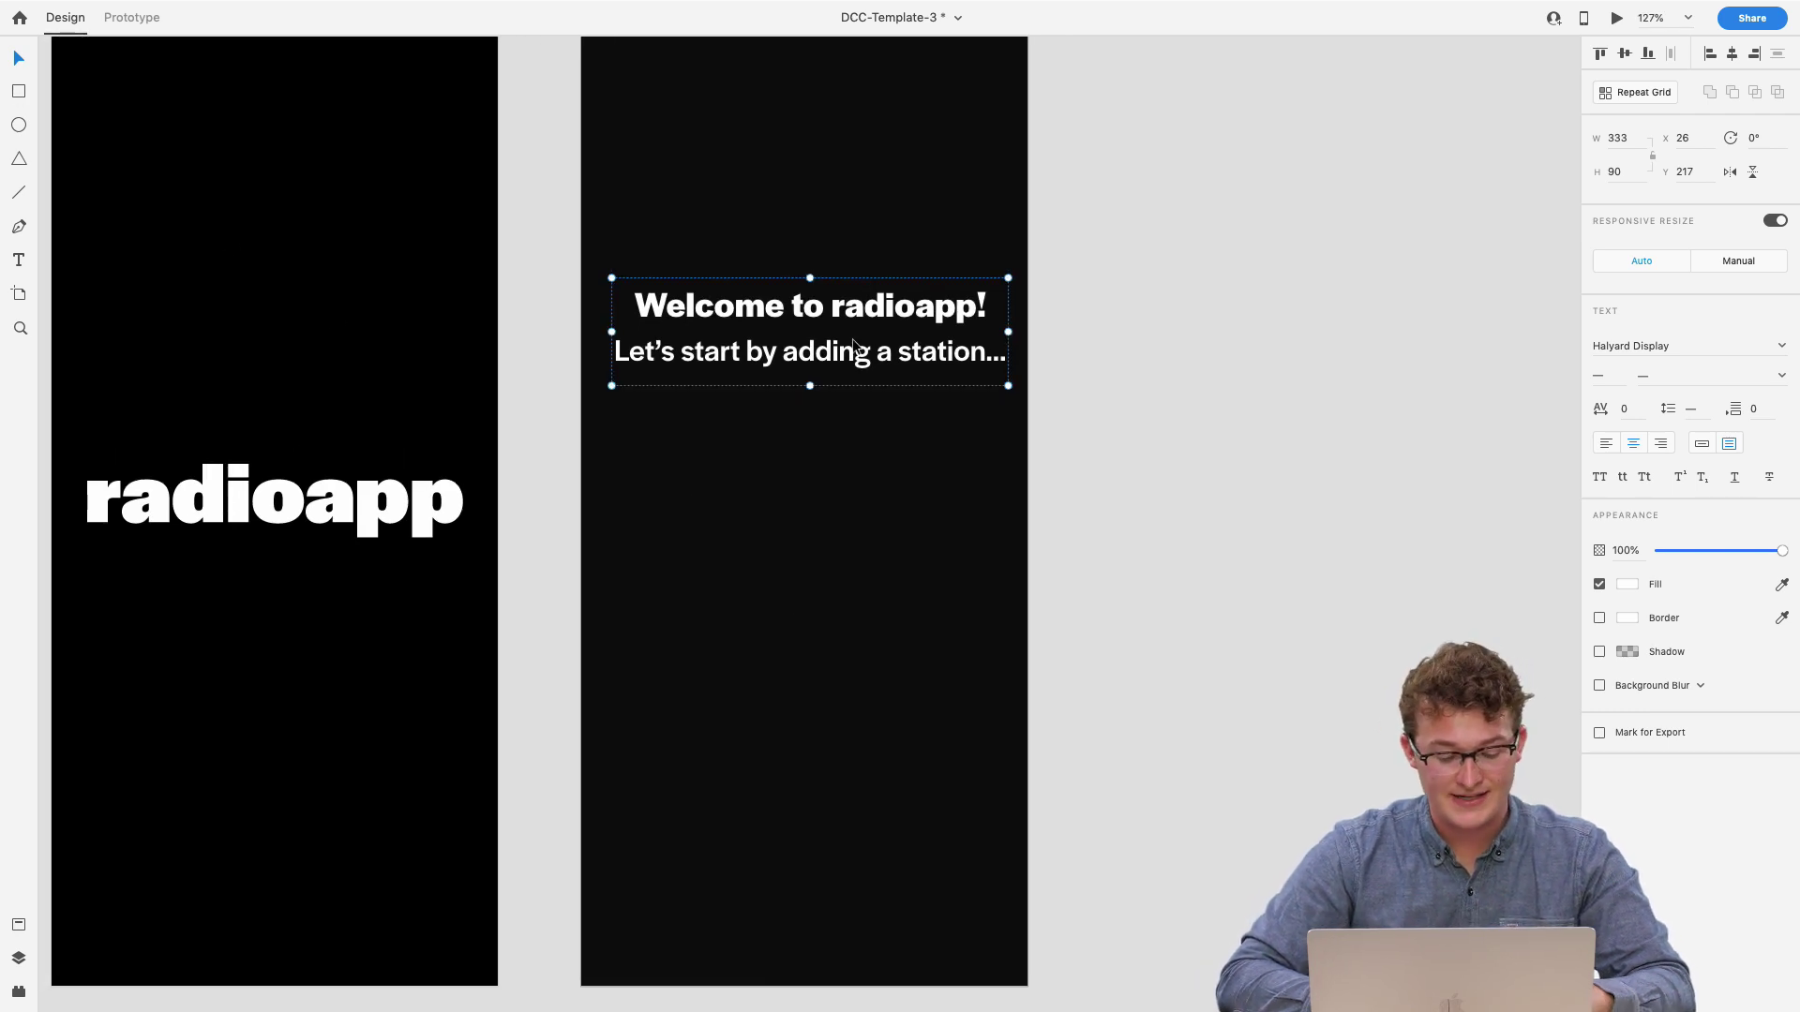
- Duplicate the welcome text block on the Tab 1 – Dark – 6 artboard, placing the copy below the original at about Y 352
drag(853, 347, 848, 506)
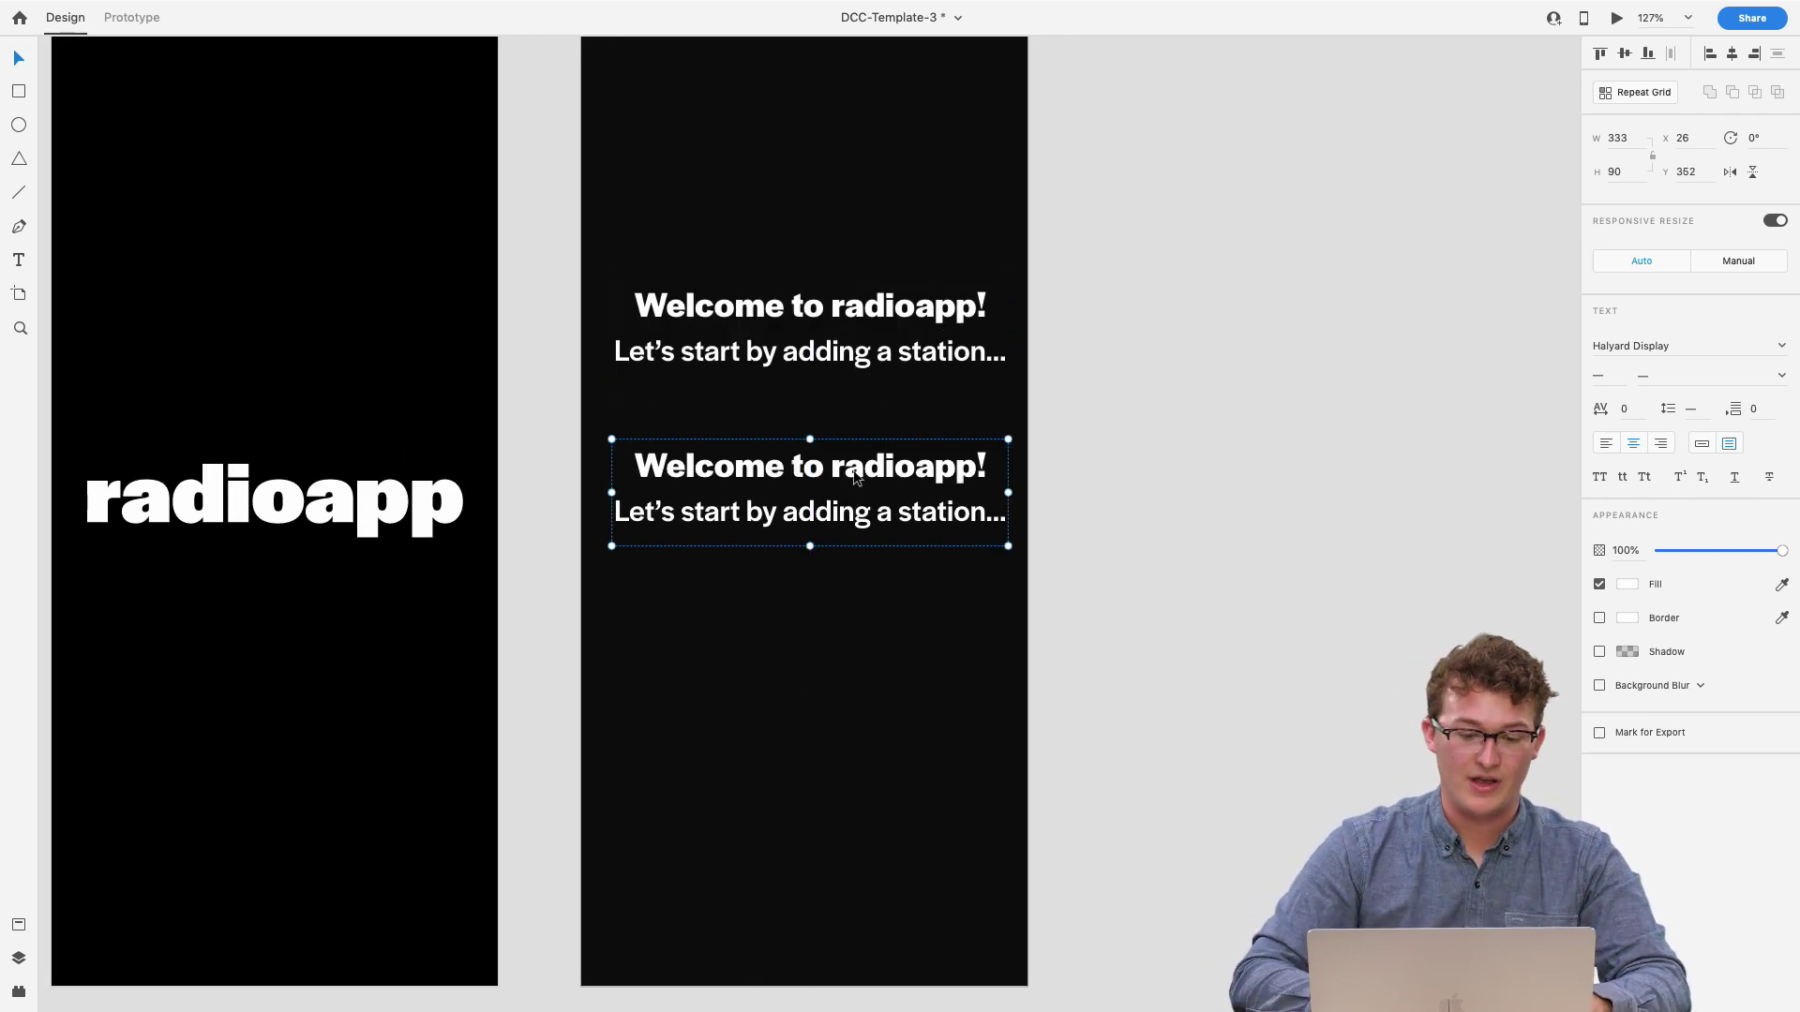
double_click(855, 476)
click(853, 471)
key(Escape)
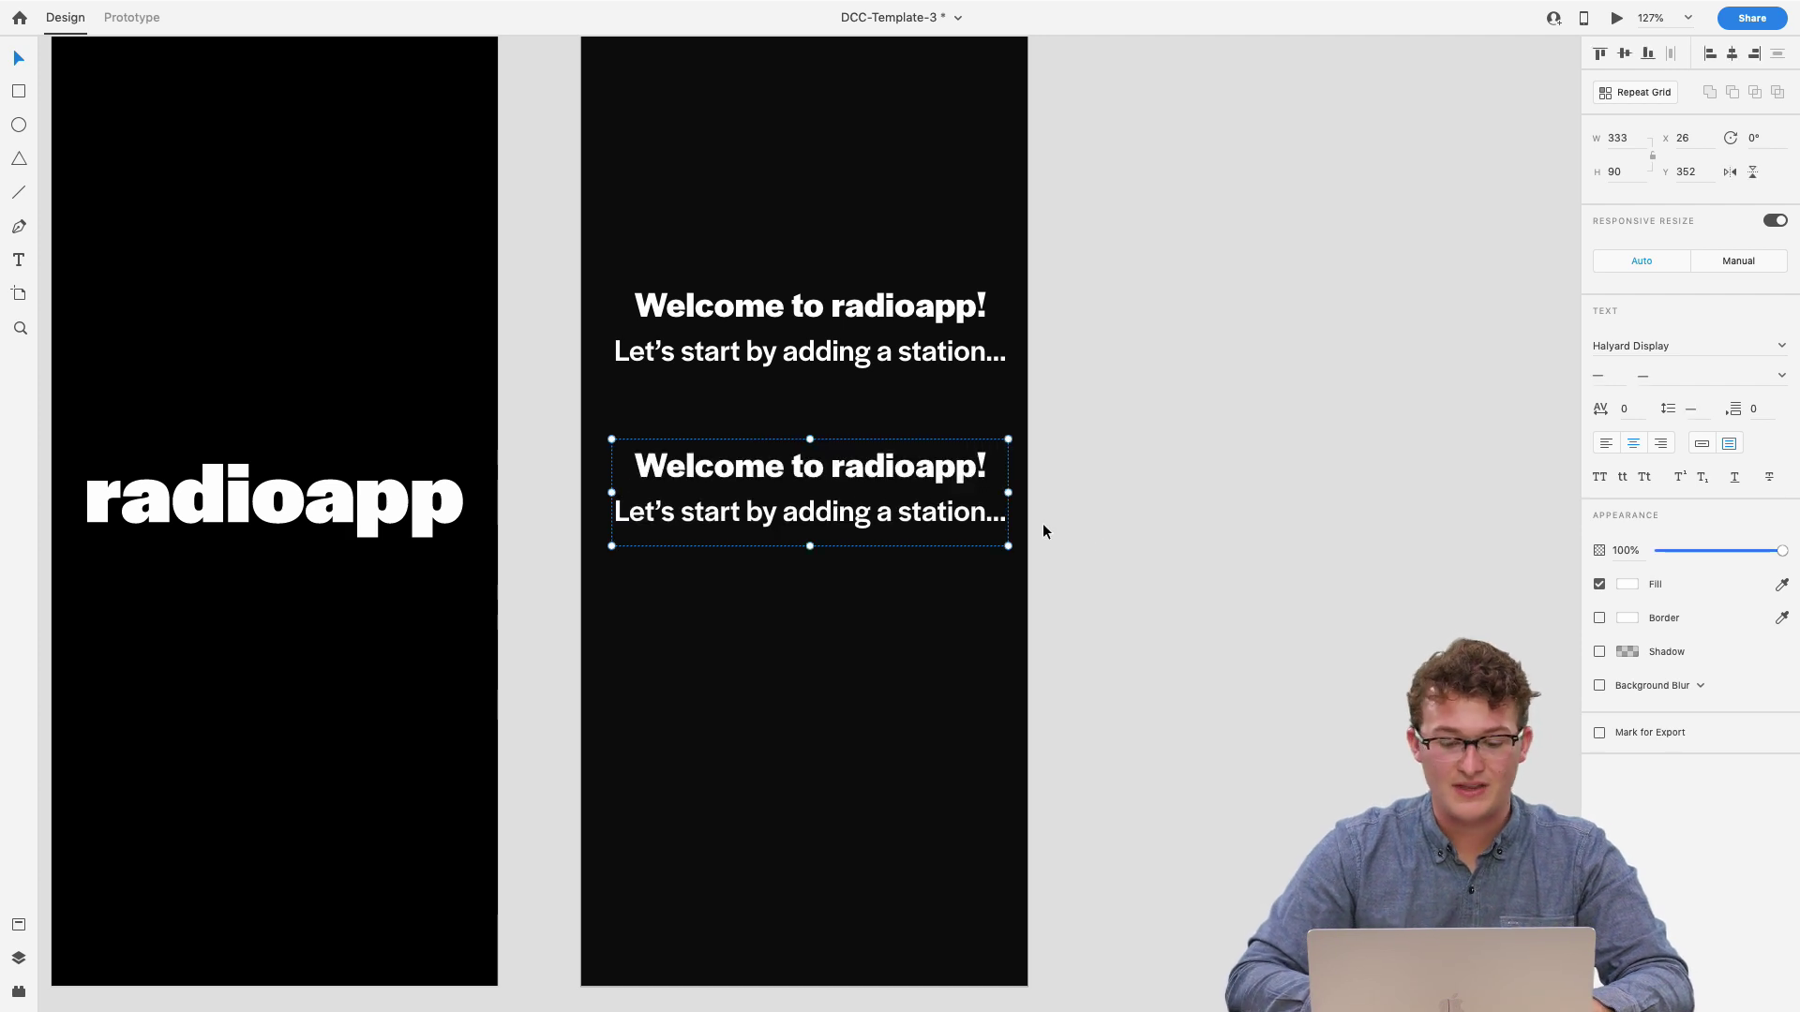
double_click(931, 504)
click(931, 504)
key(Escape)
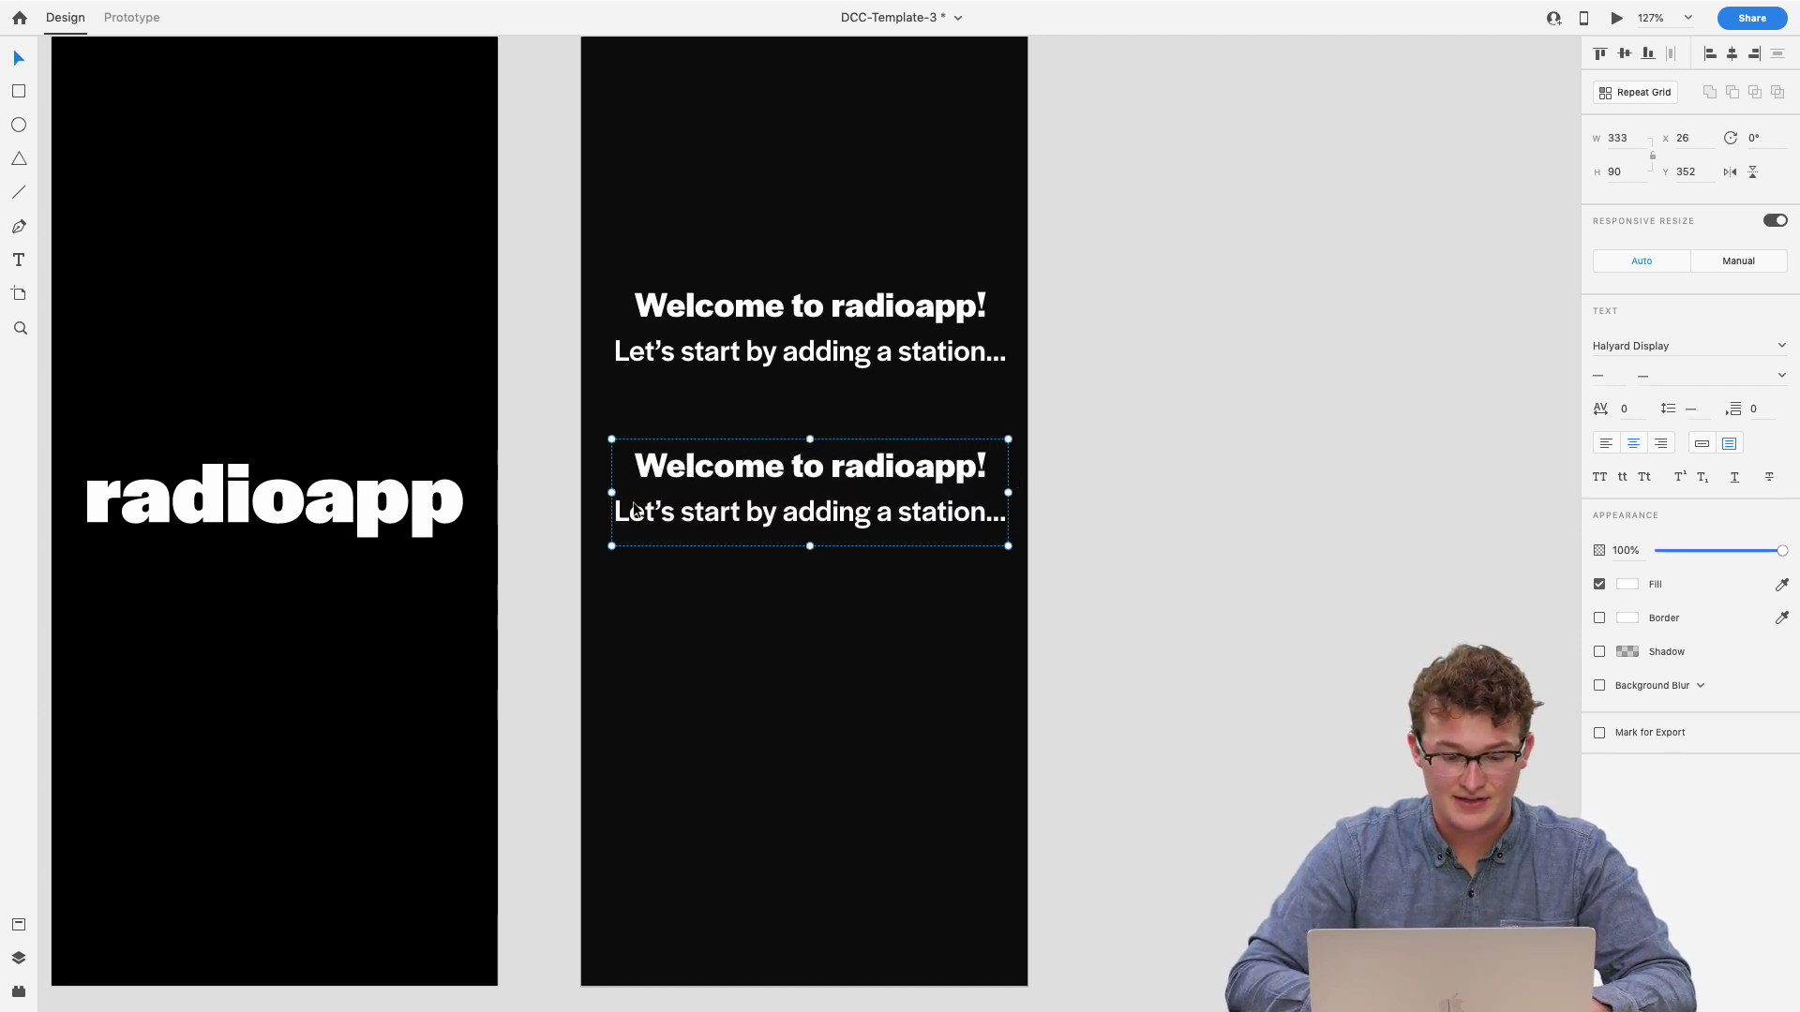
- Delete the "Welcome to radioapp!" line from the duplicated text block
double_click(635, 510)
click(614, 513)
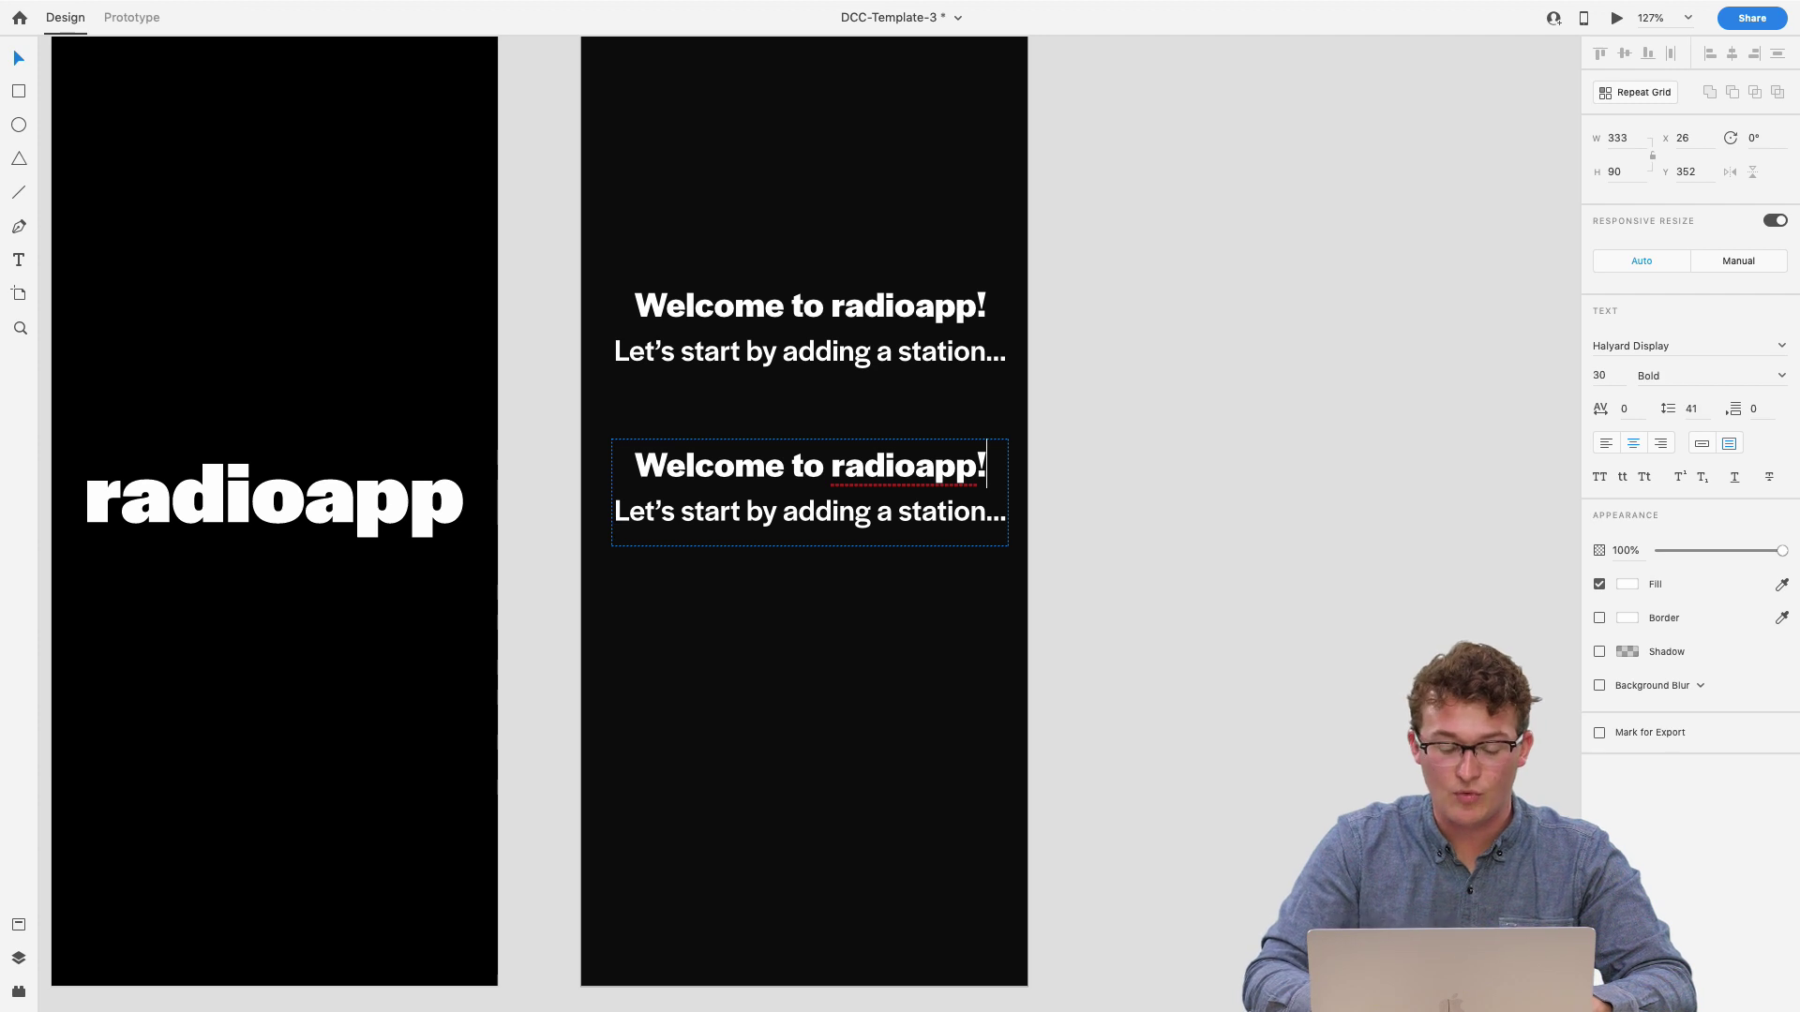
key(BackSpace)
key(BackSpace)
key(BackSpace)
key(BackSpace)
key(BackSpace)
key(BackSpace)
key(BackSpace)
key(BackSpace)
key(BackSpace)
key(BackSpace)
key(BackSpace)
key(BackSpace)
key(BackSpace)
key(BackSpace)
key(BackSpace)
key(BackSpace)
key(BackSpace)
key(BackSpace)
key(BackSpace)
key(BackSpace)
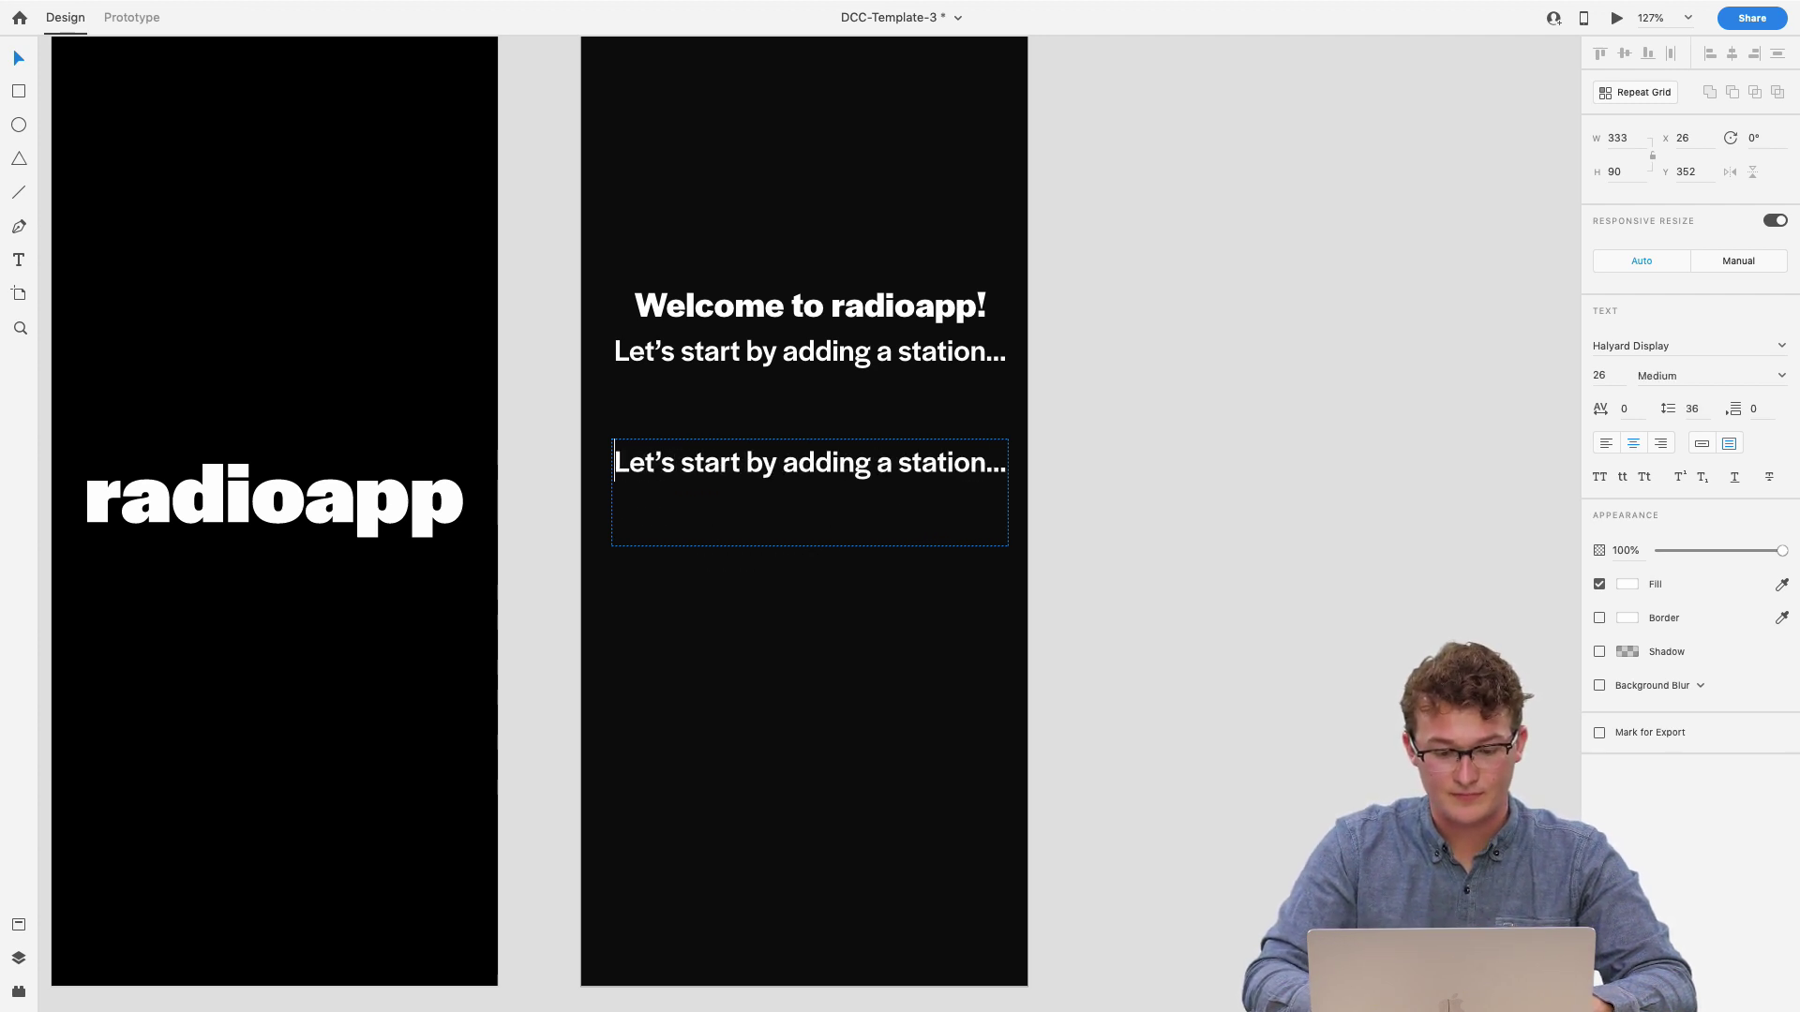
- Replace the copy's remaining line with "alternative" in lowercase and shrink its text box to about 125 × 44
triple_click(729, 473)
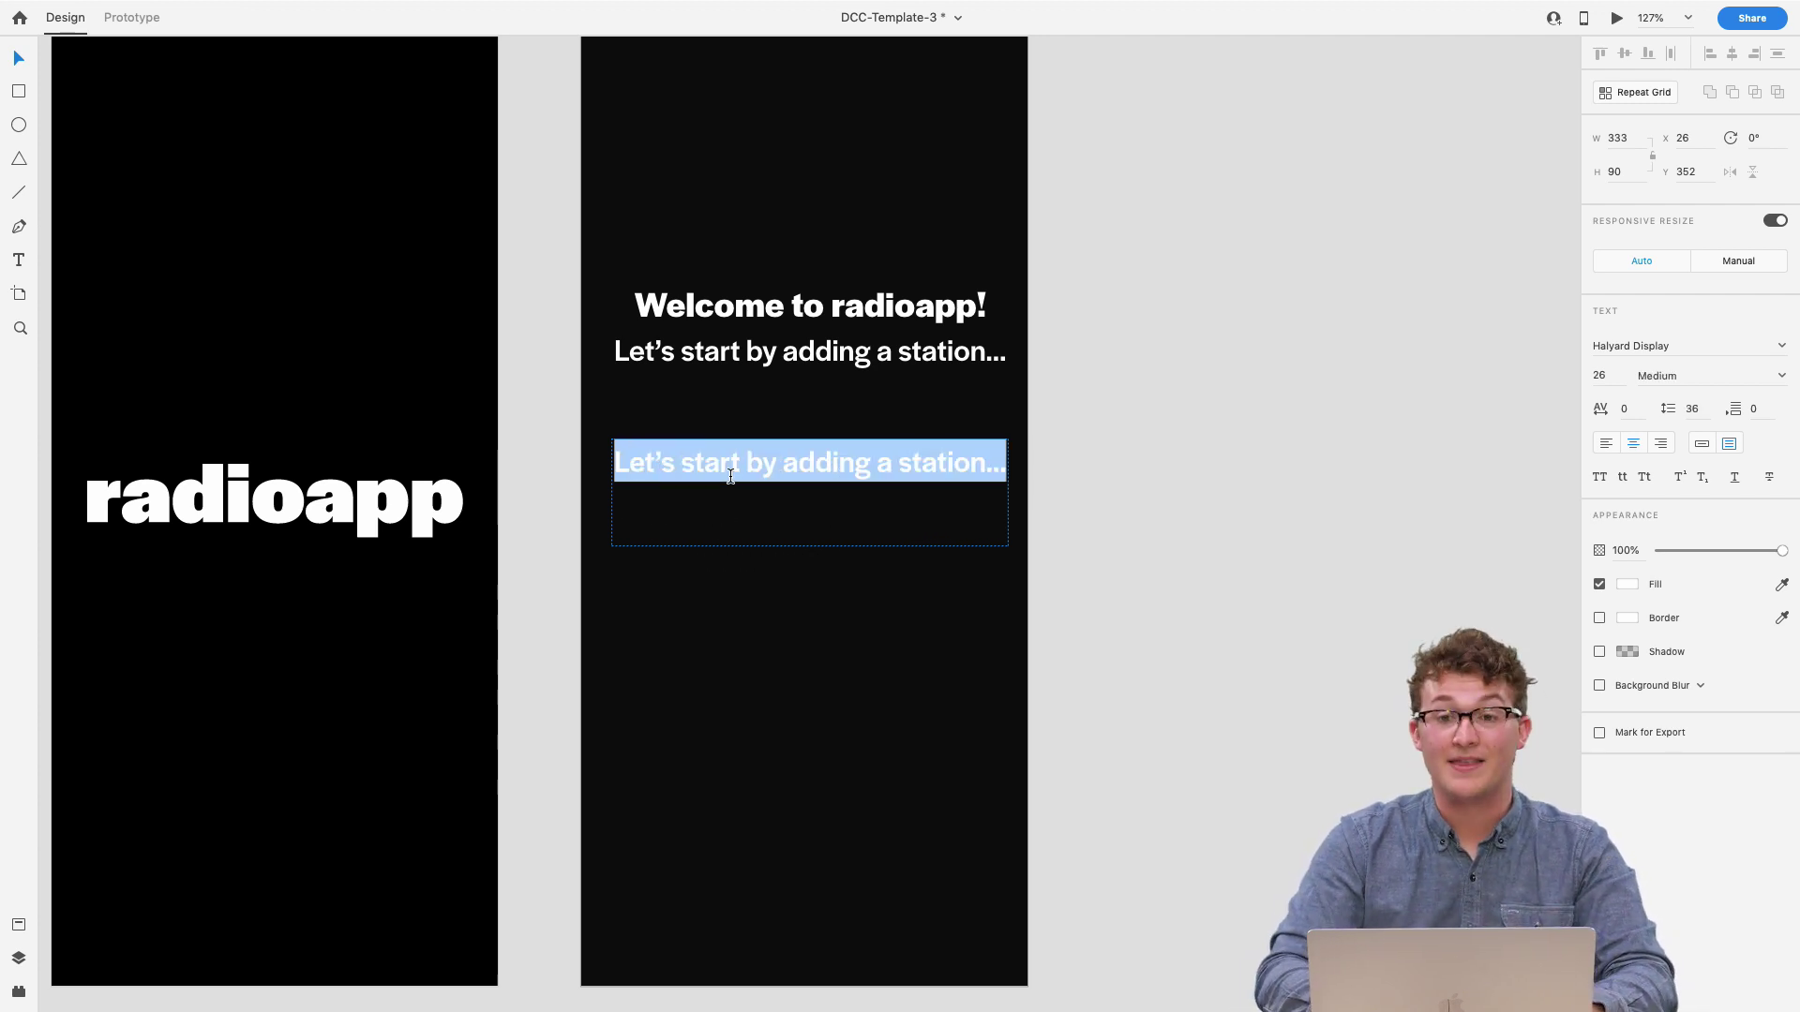
text(al)
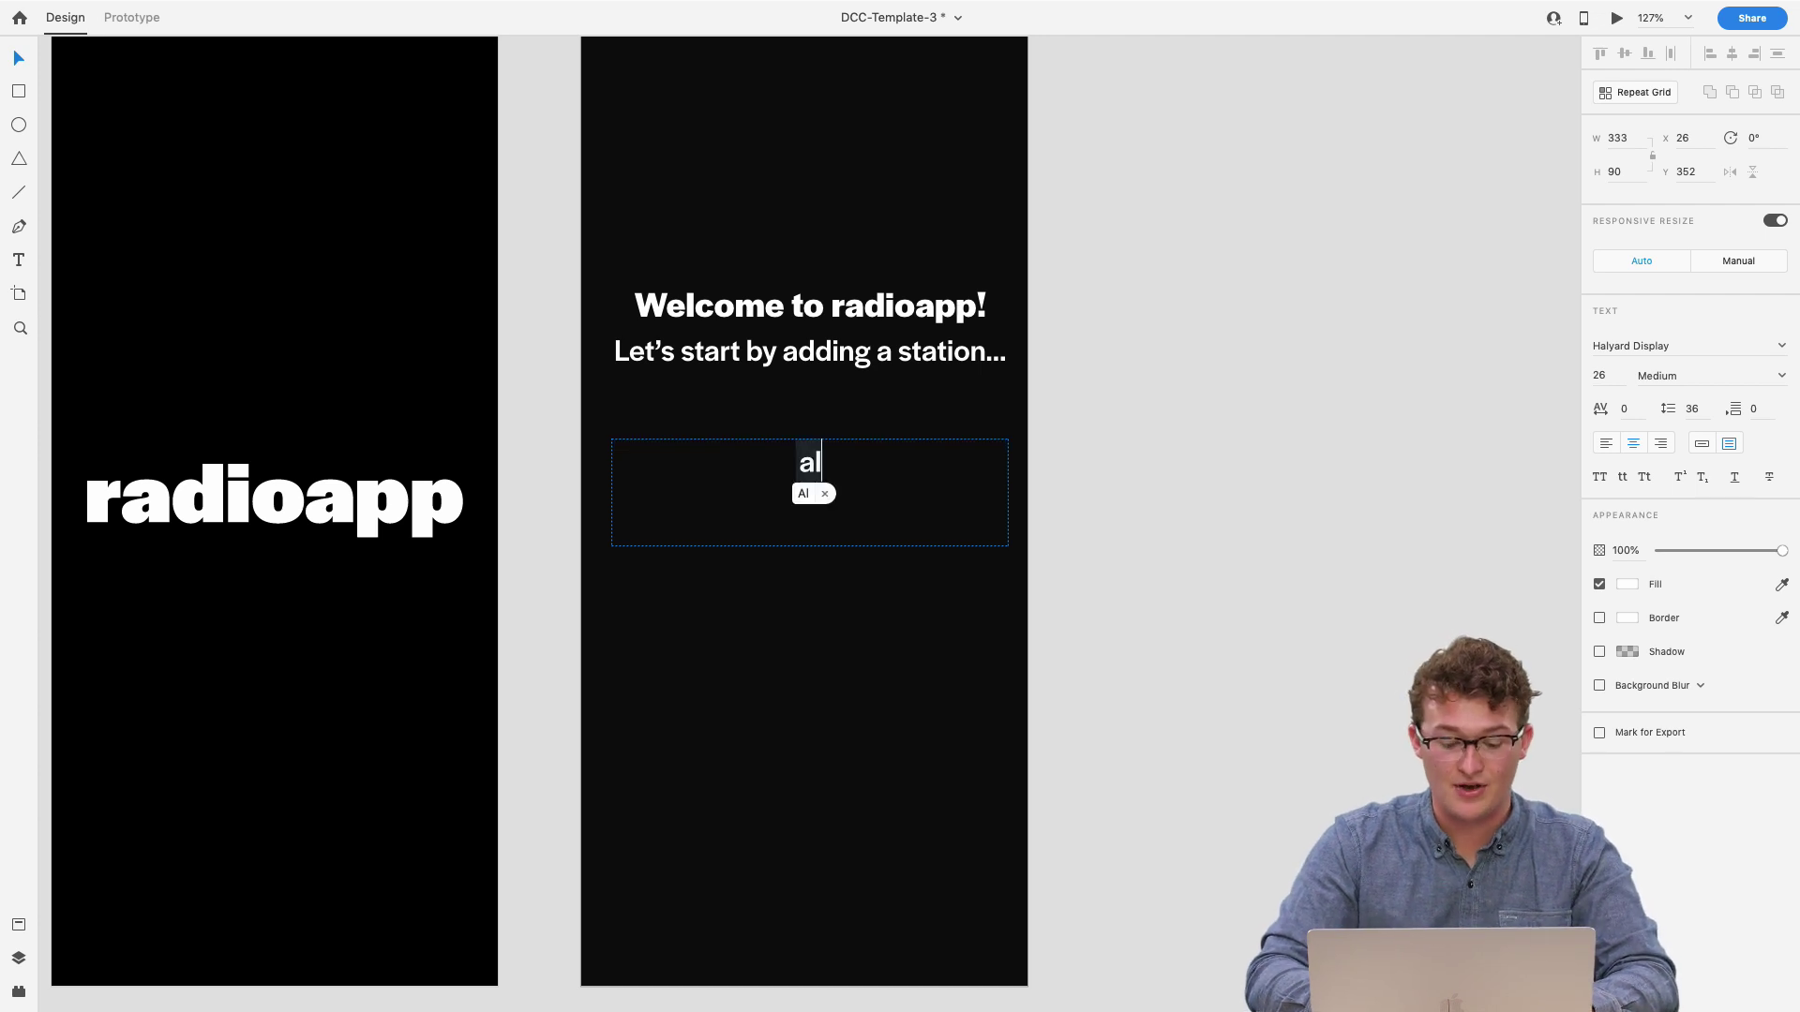
text(ternative)
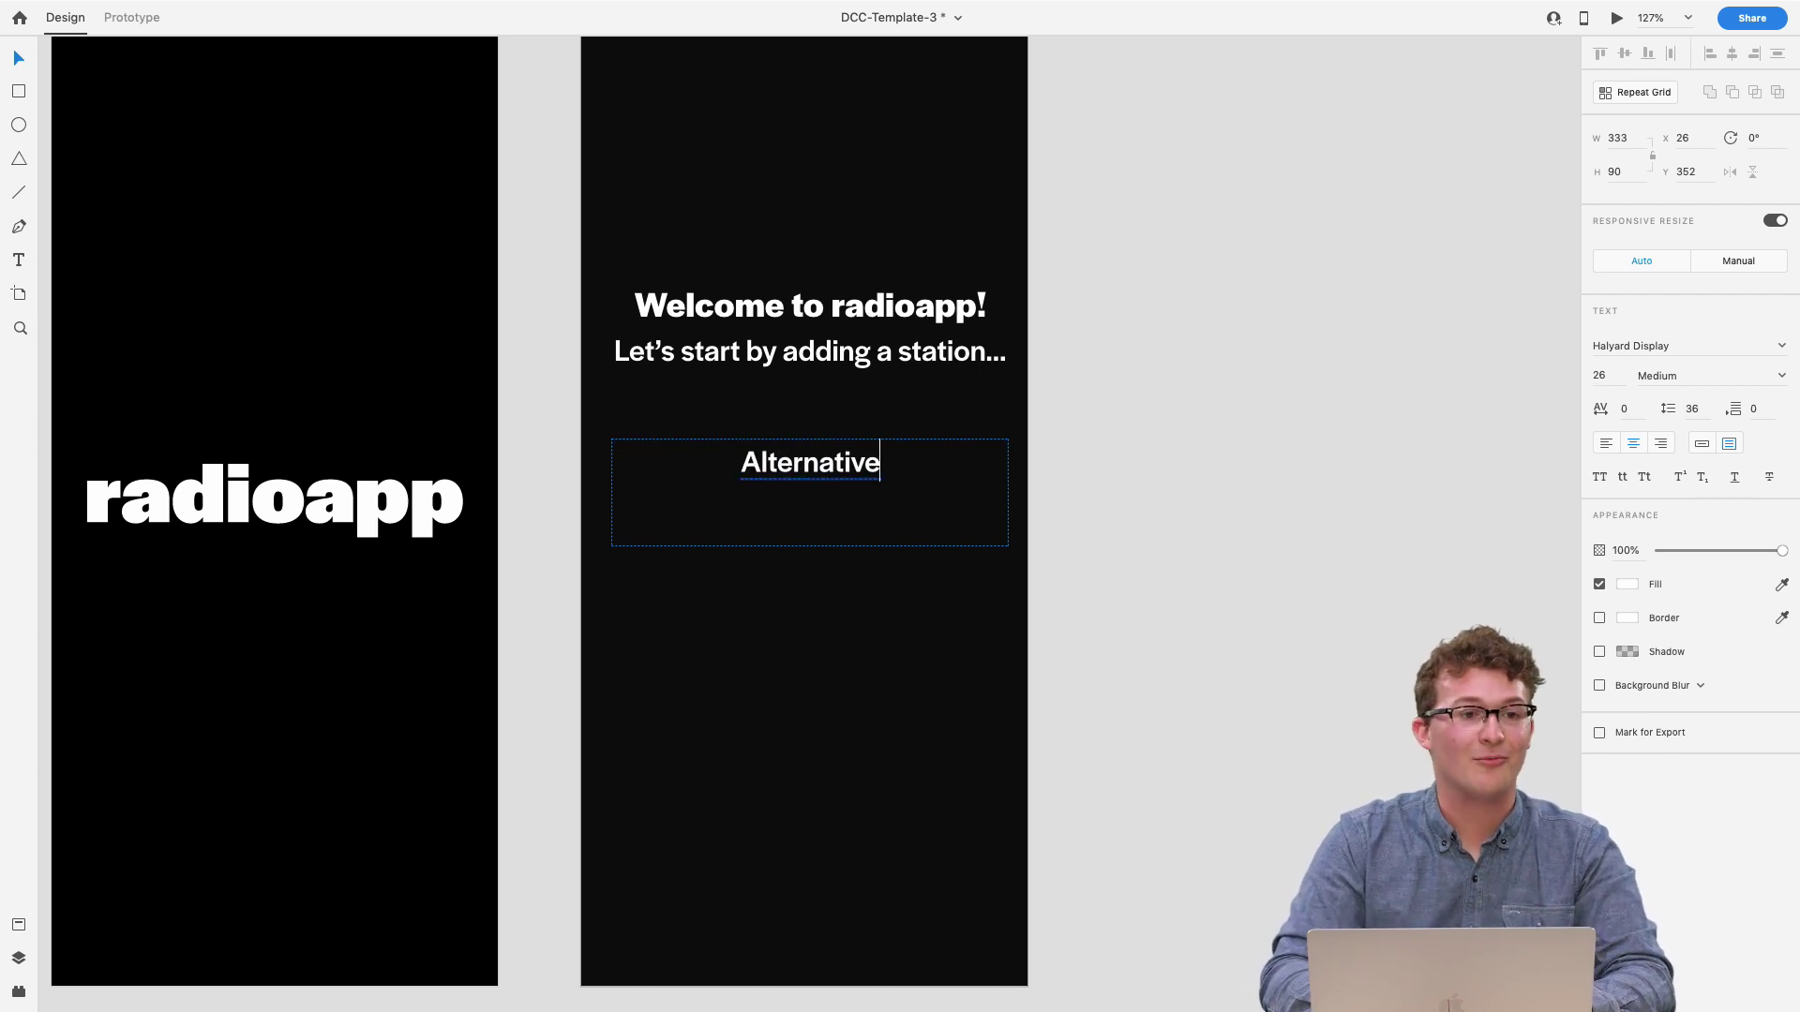
click(757, 462)
key(BackSpace)
text(a)
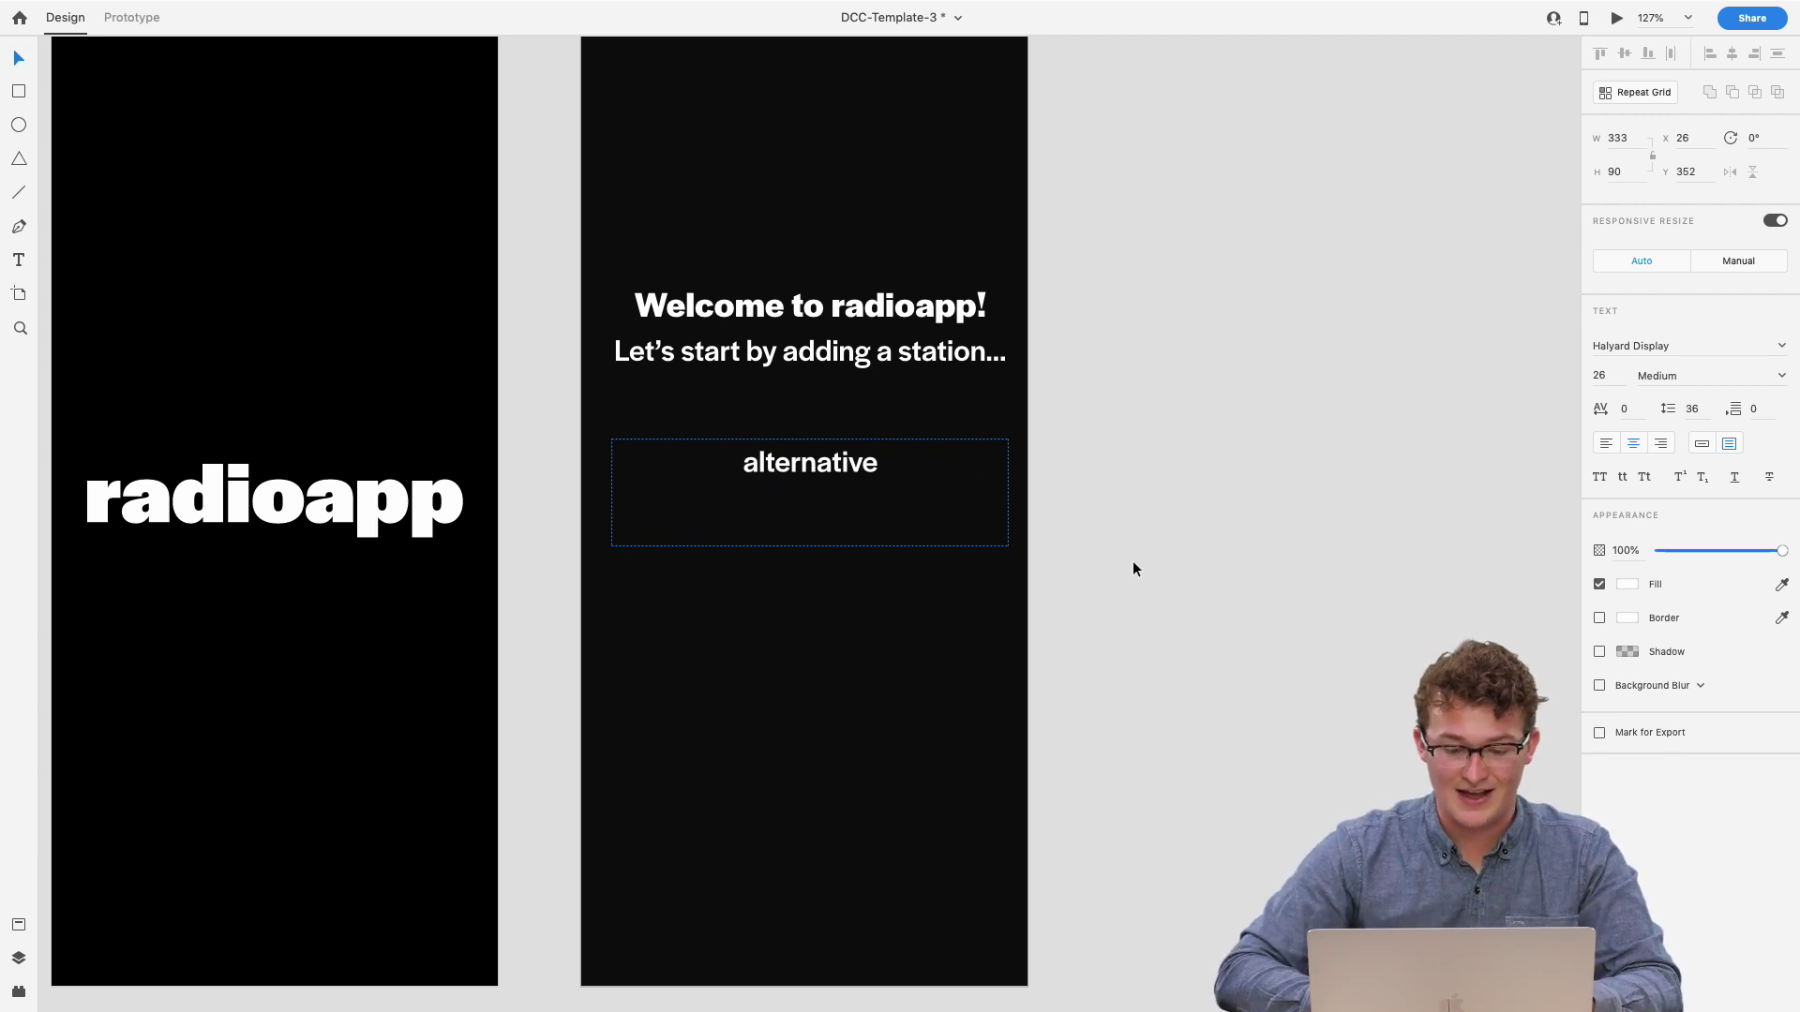
key(Escape)
drag(1008, 546, 761, 492)
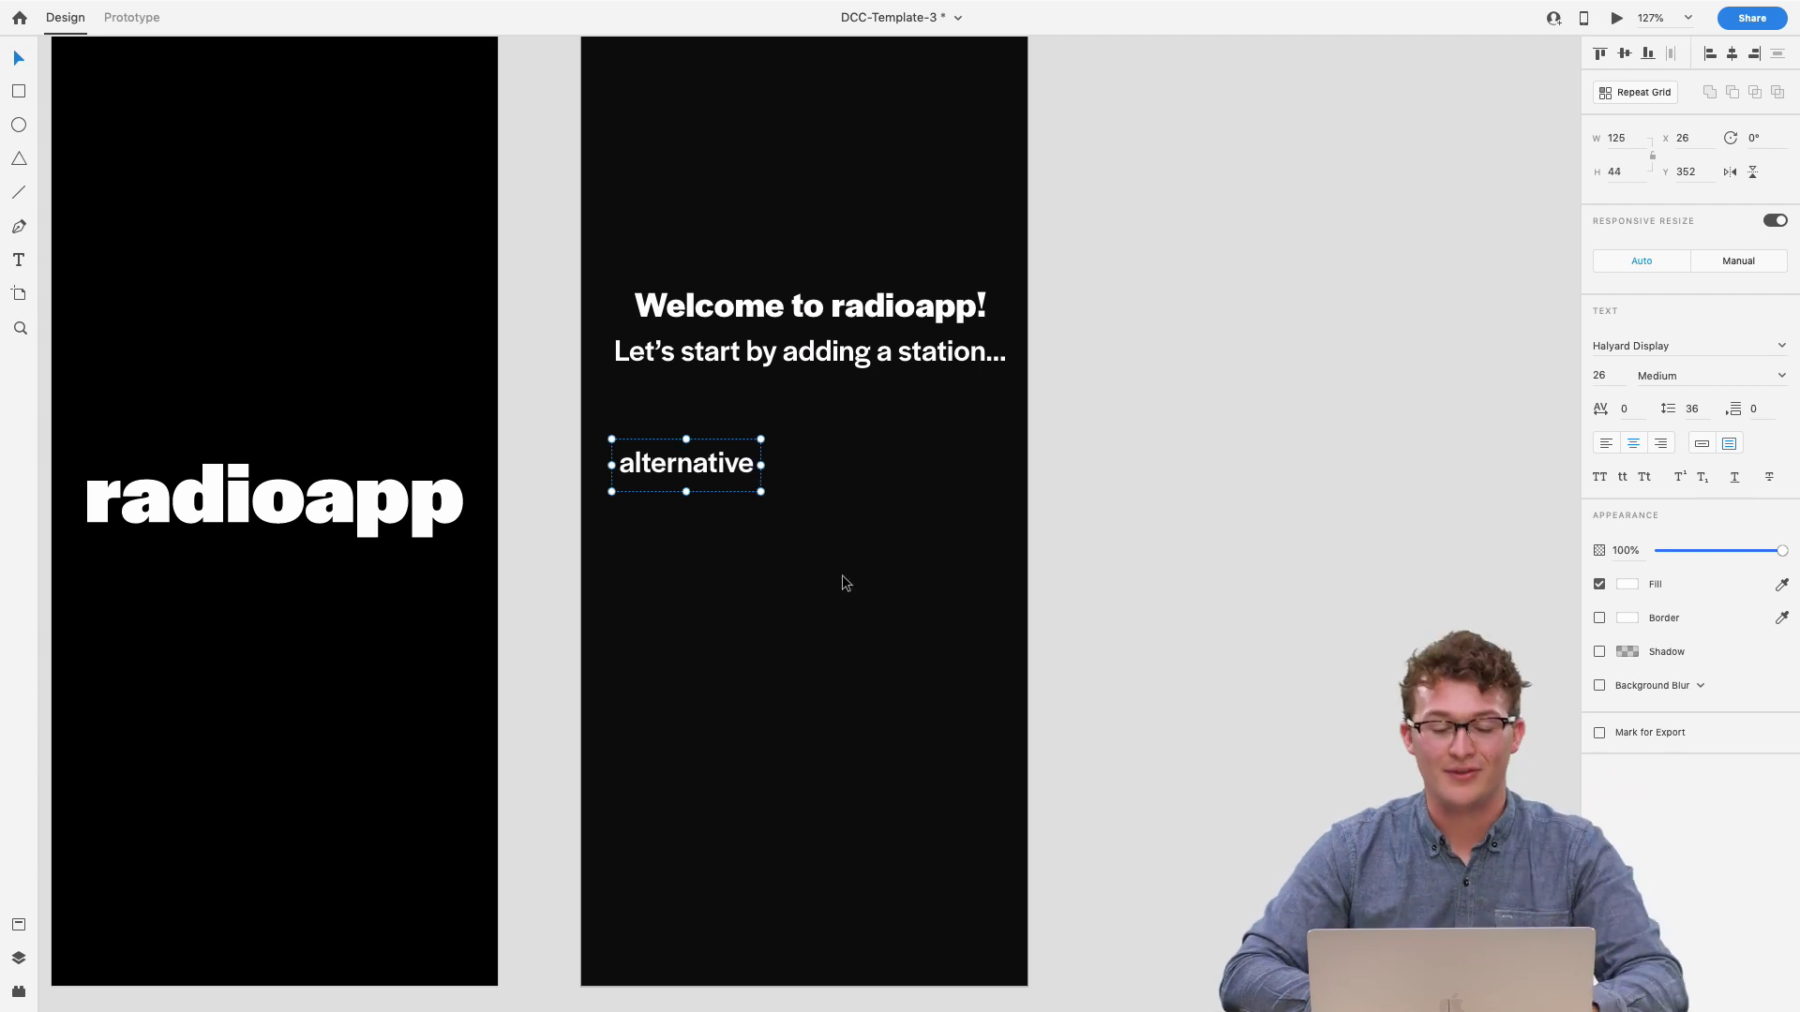
- Draw a rectangle about 129 × 51 over the word "alternative" and round its corners into a pill with radius 26
scroll(841, 575, up, 5)
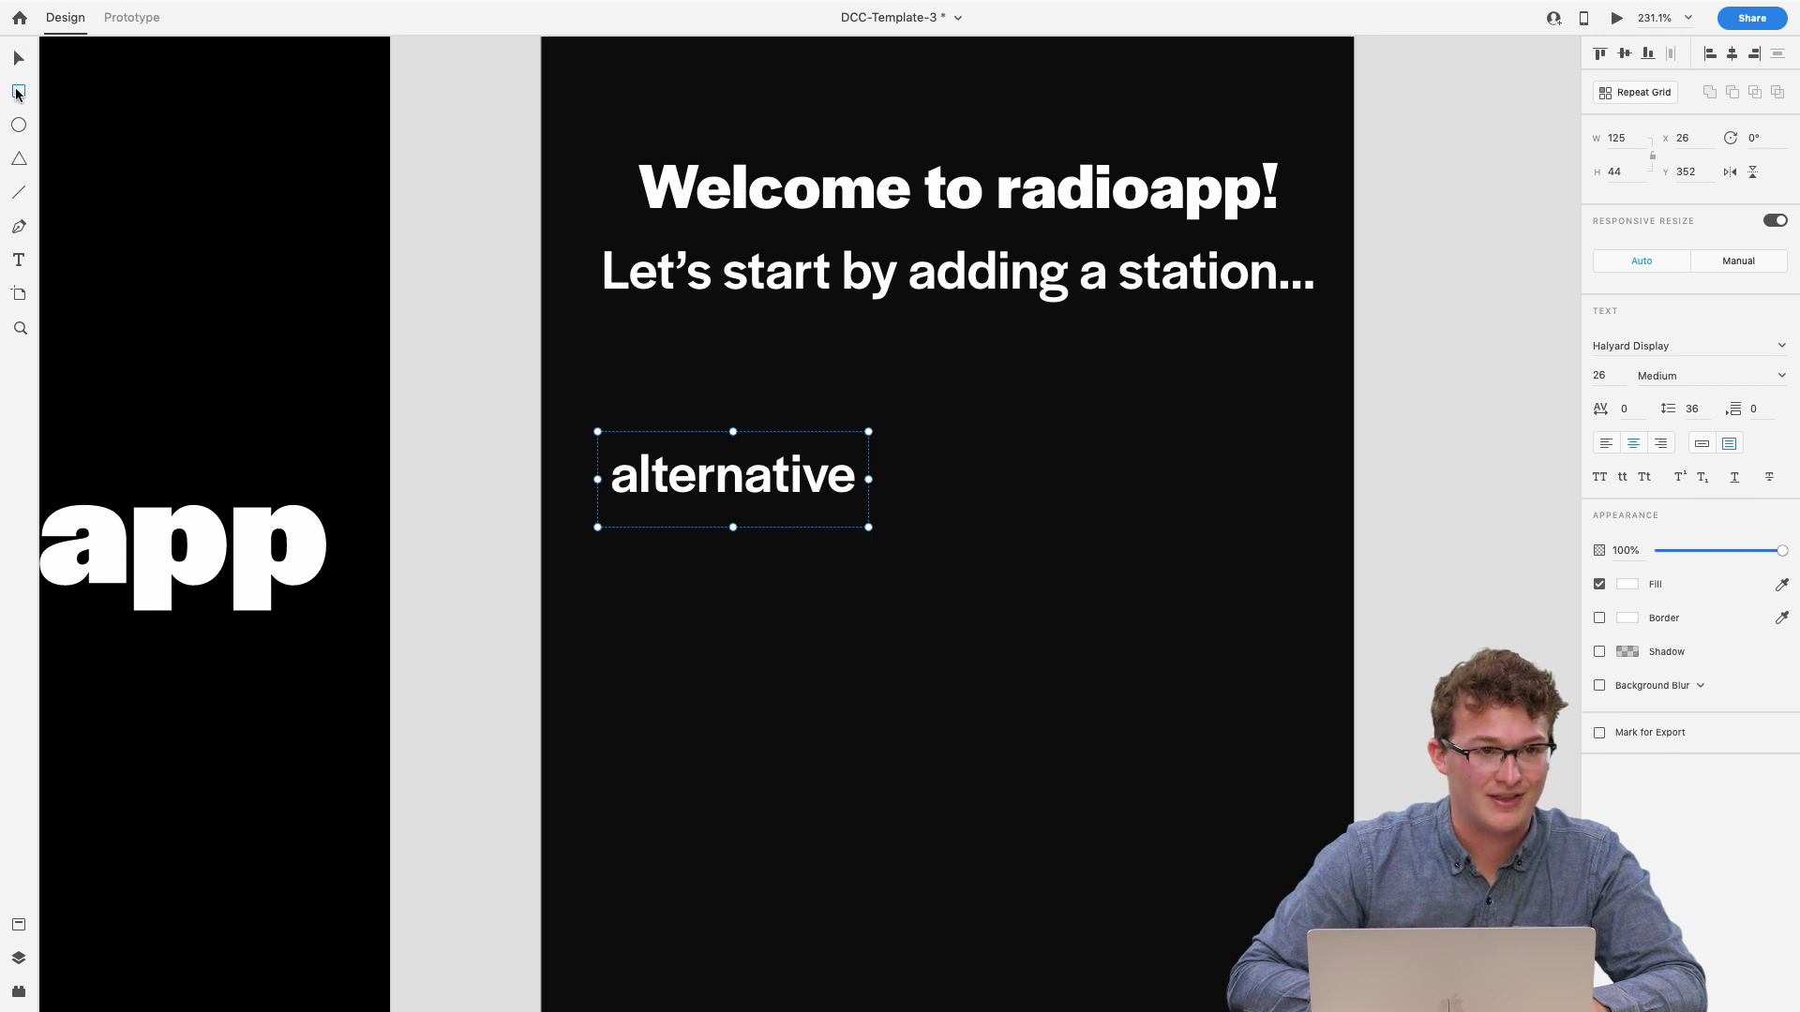
drag(599, 418, 879, 529)
drag(869, 434, 648, 537)
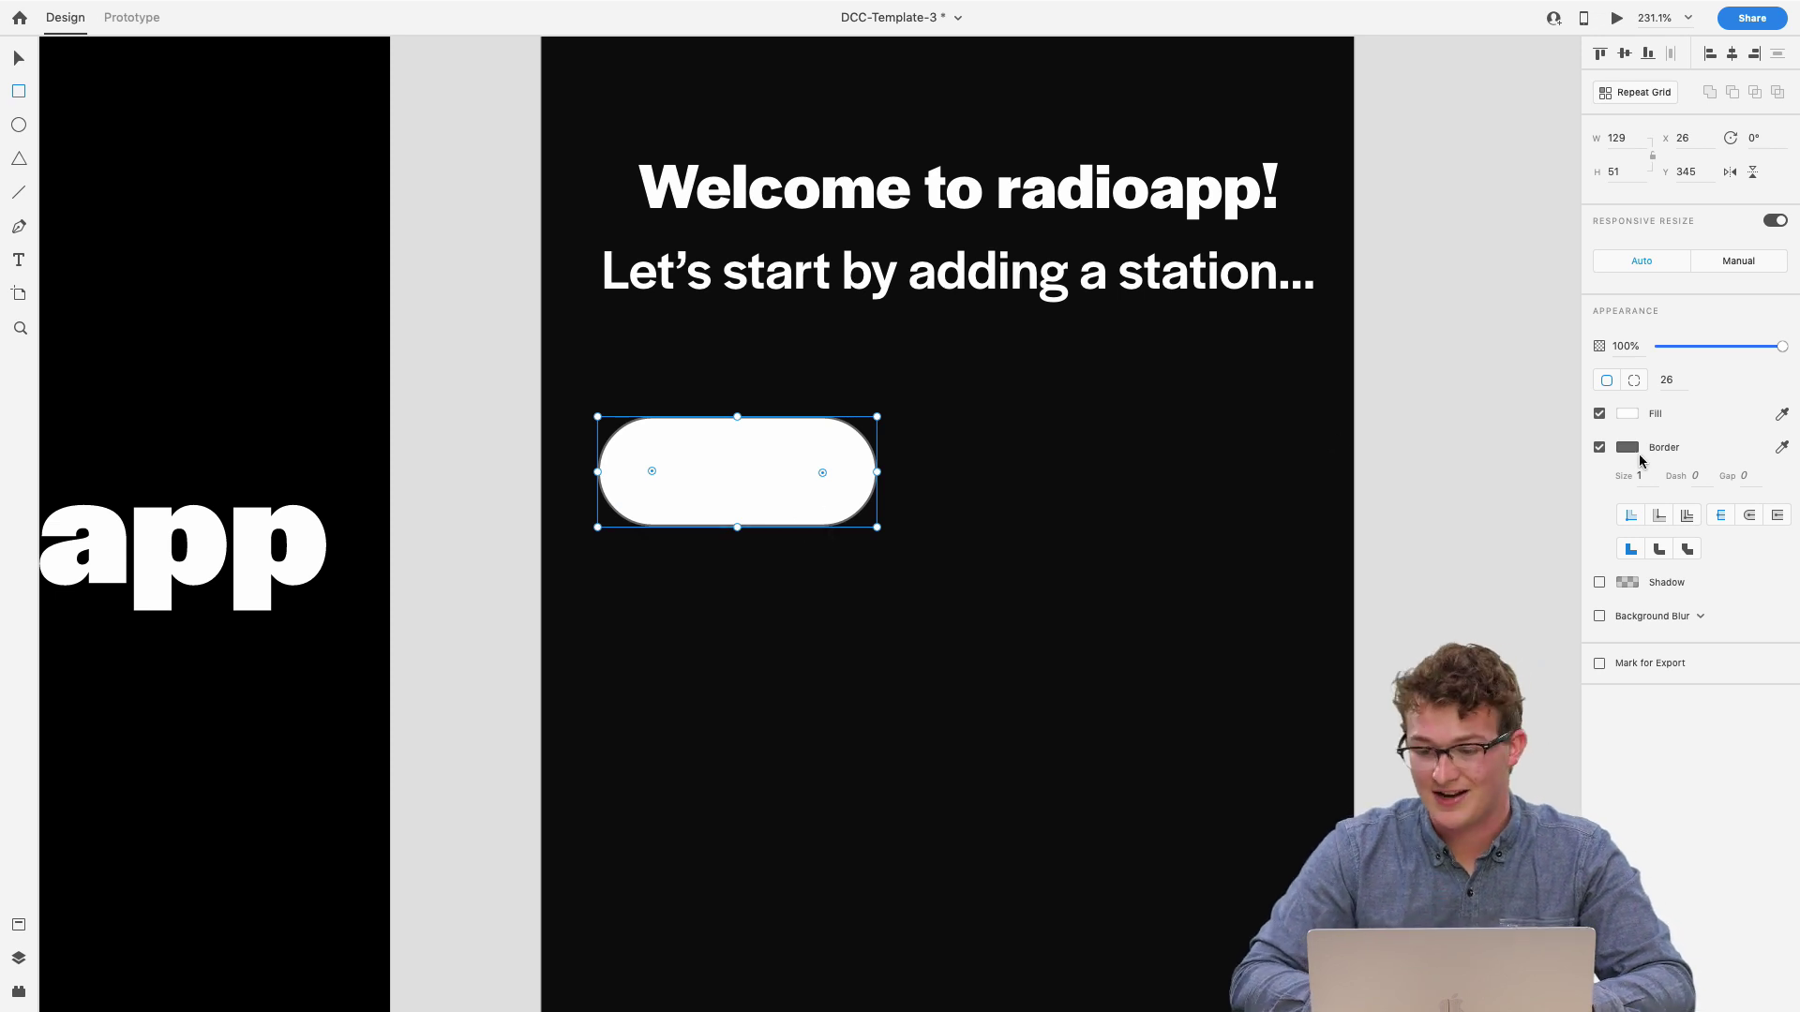
- Fill the pill shape with bright blue #0B69FF and remove its border
click(1623, 420)
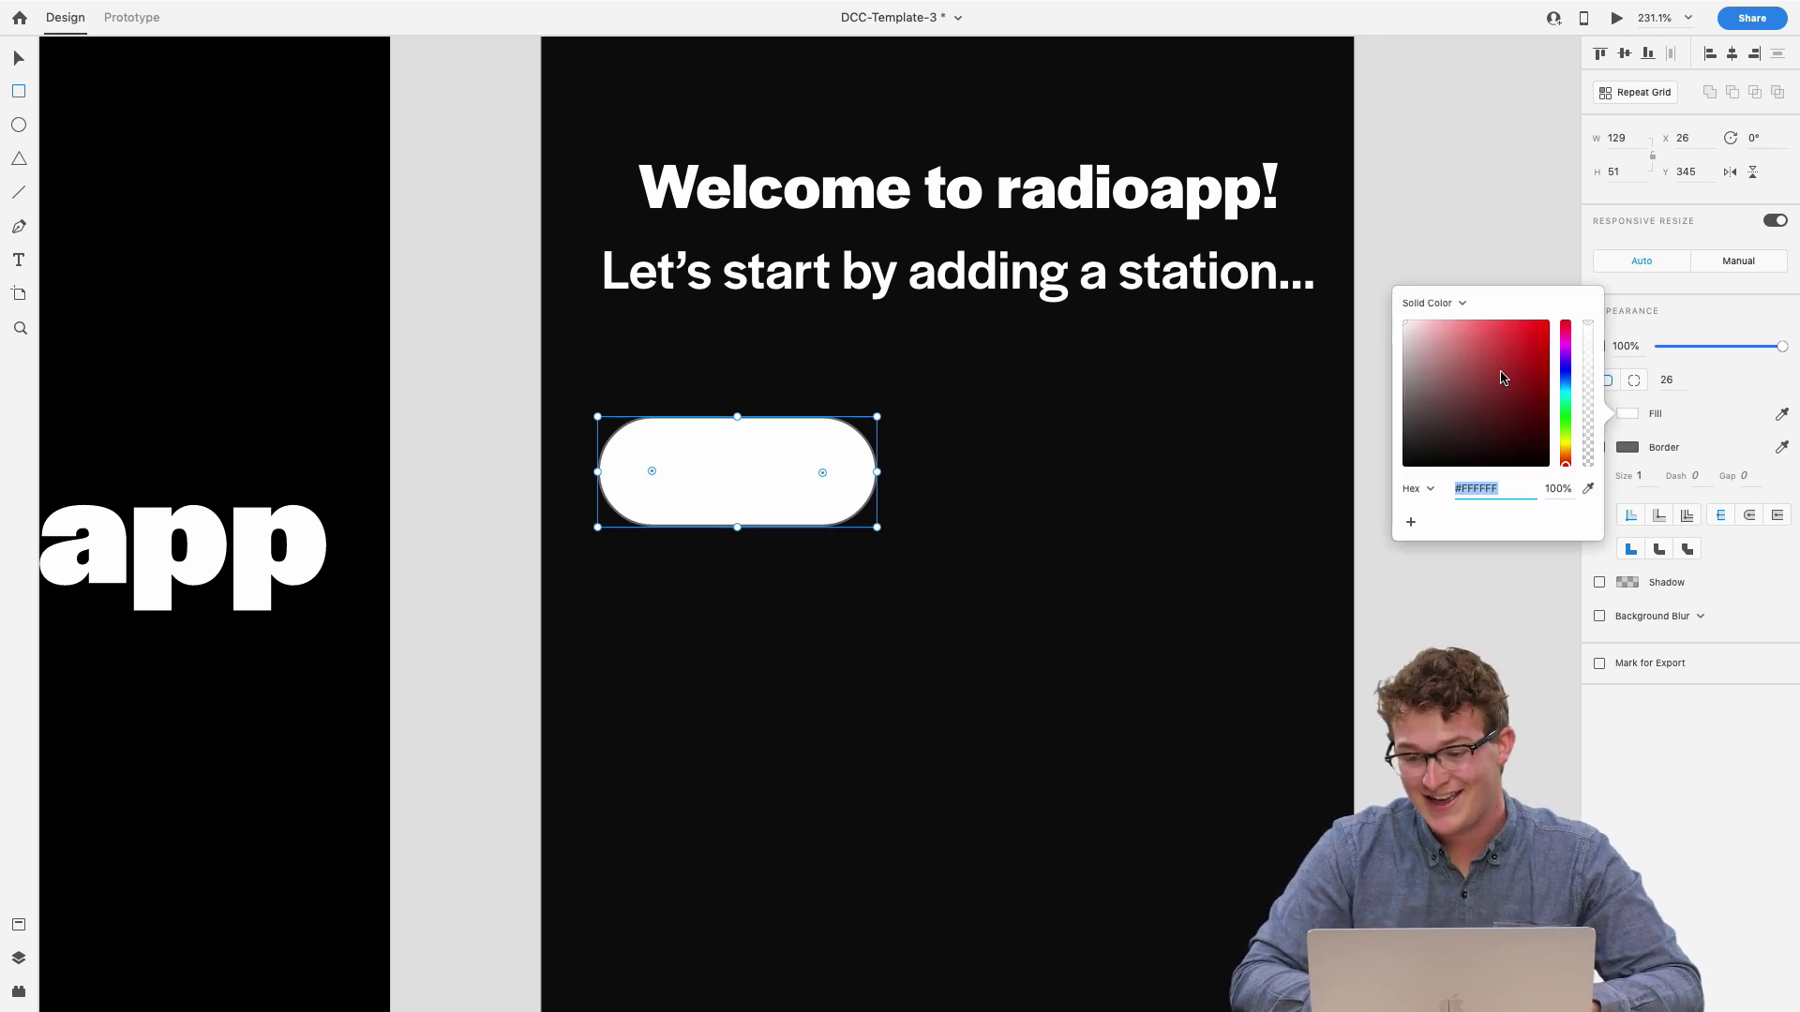
drag(1503, 378, 1555, 300)
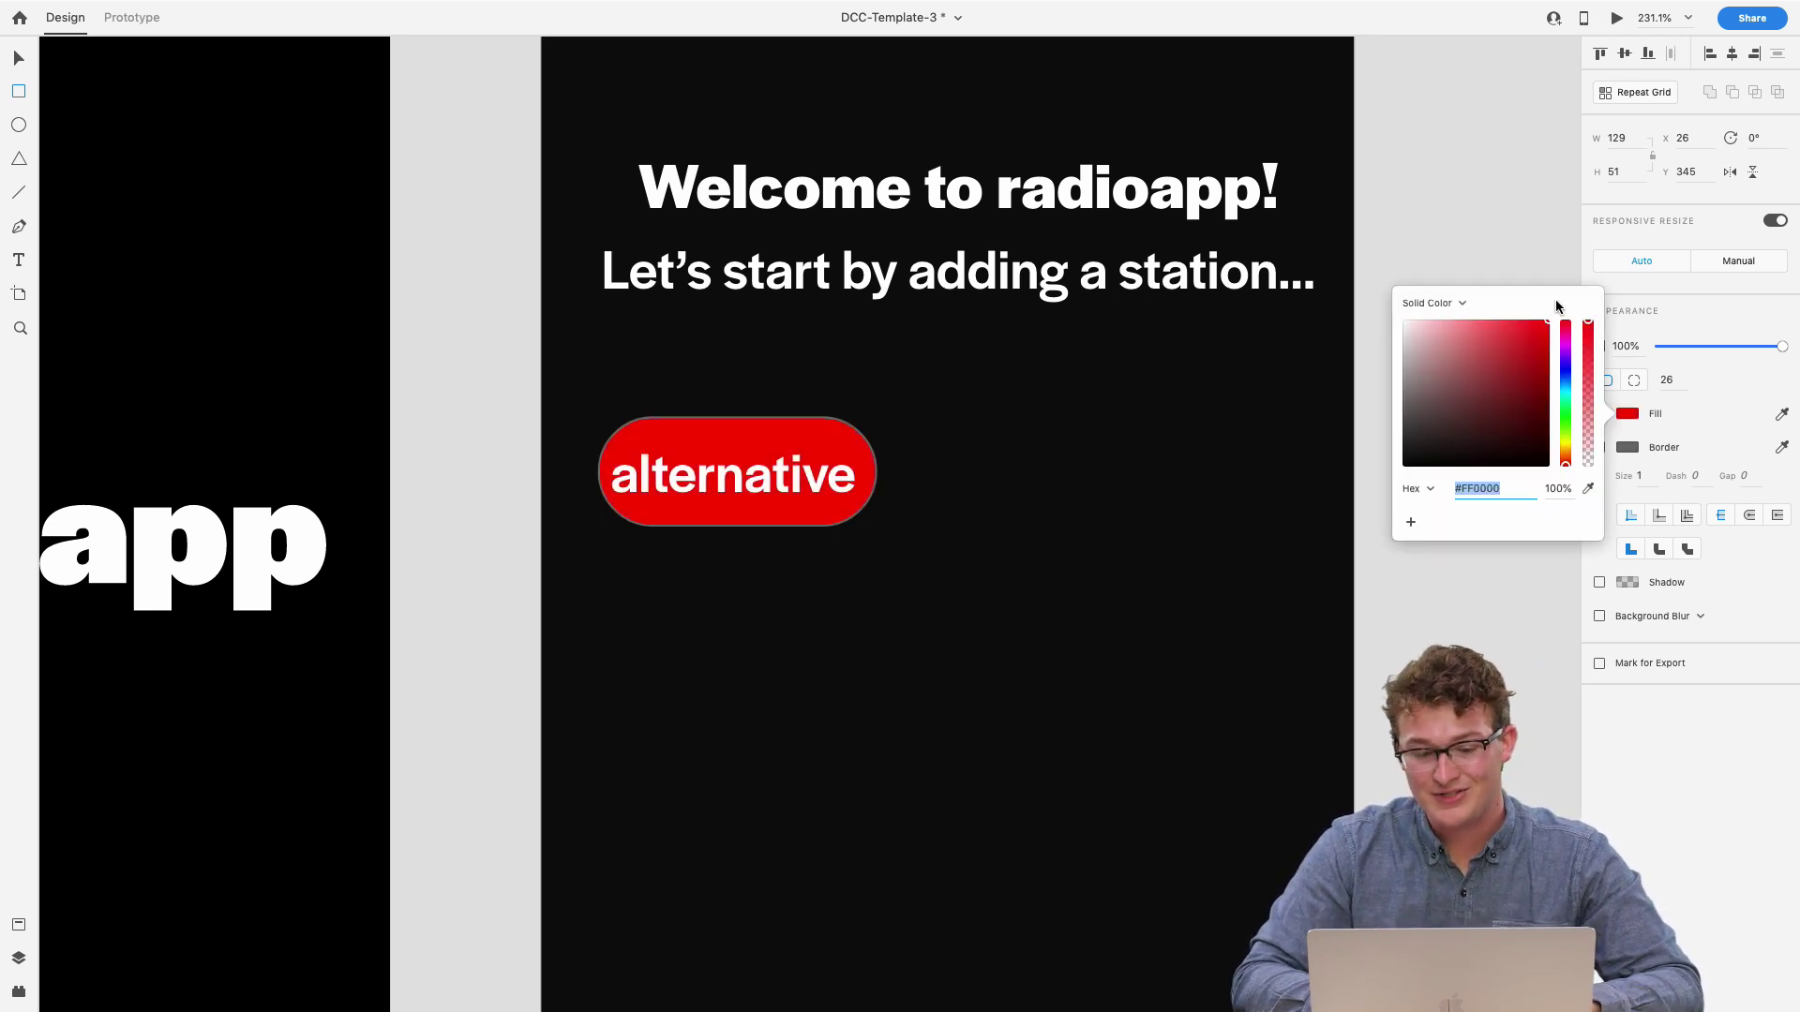
click(1568, 380)
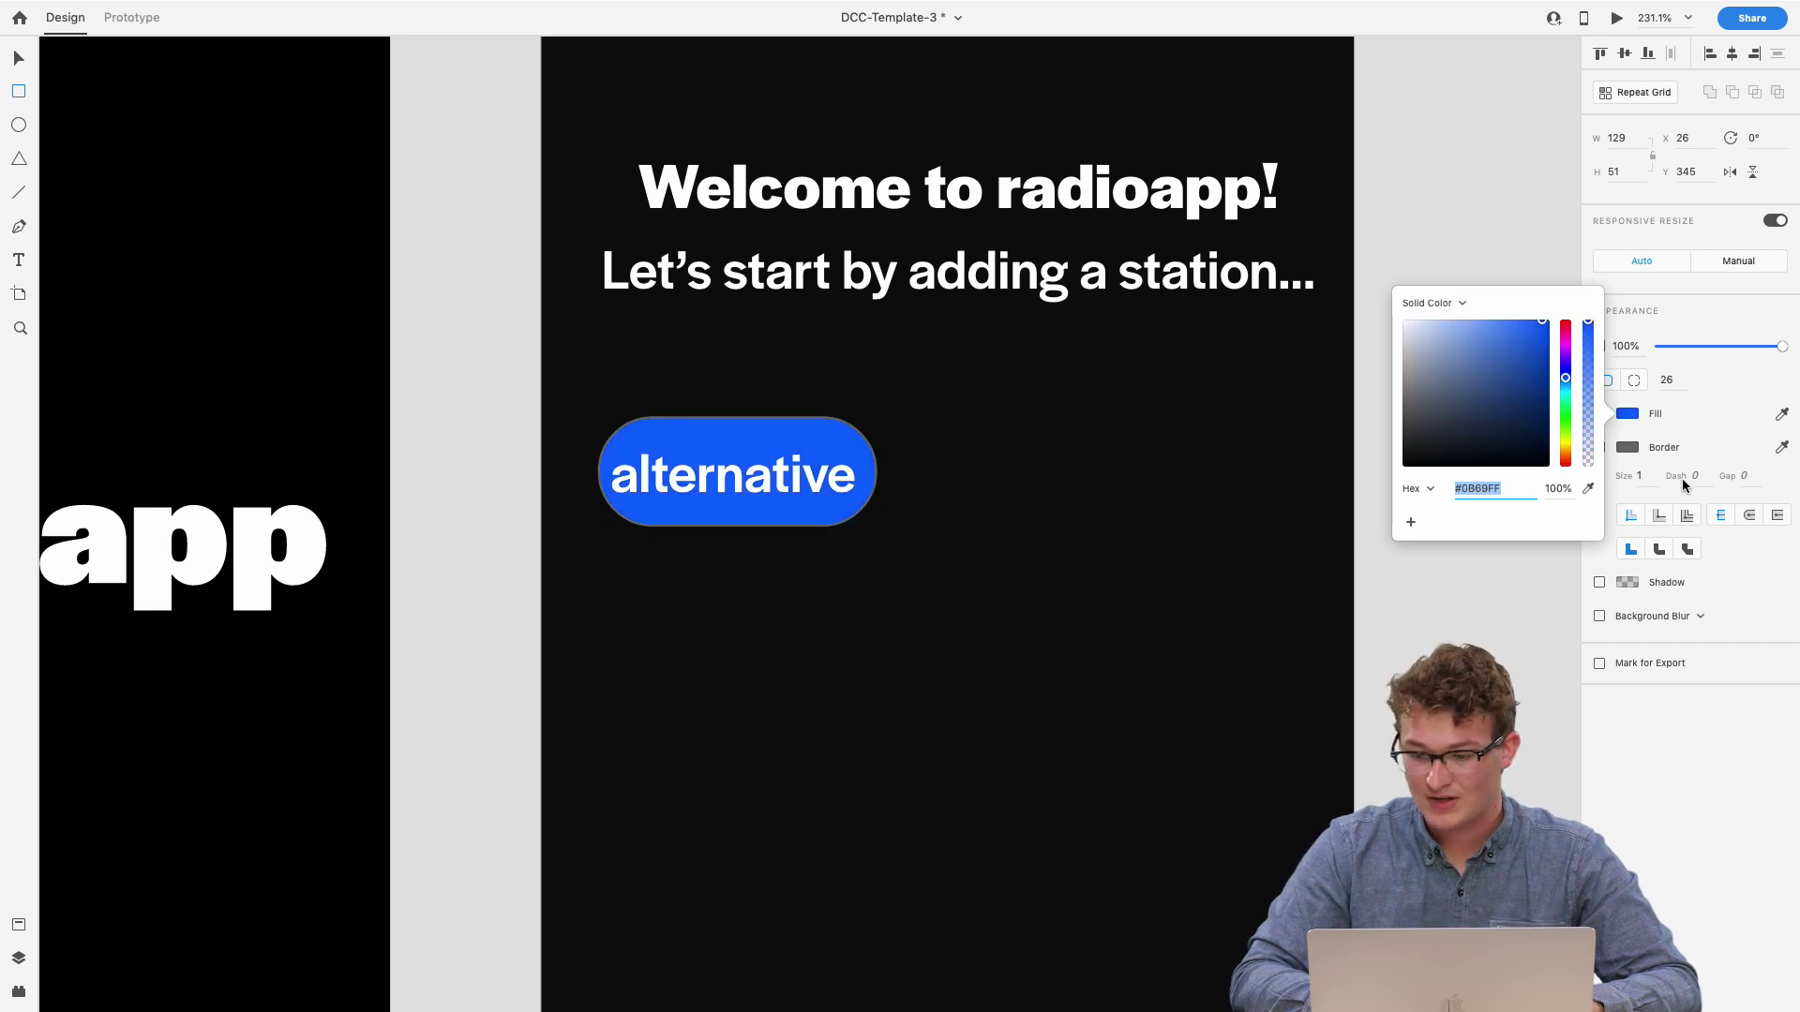
click(1669, 443)
click(1599, 447)
scroll(1173, 446, down, 5)
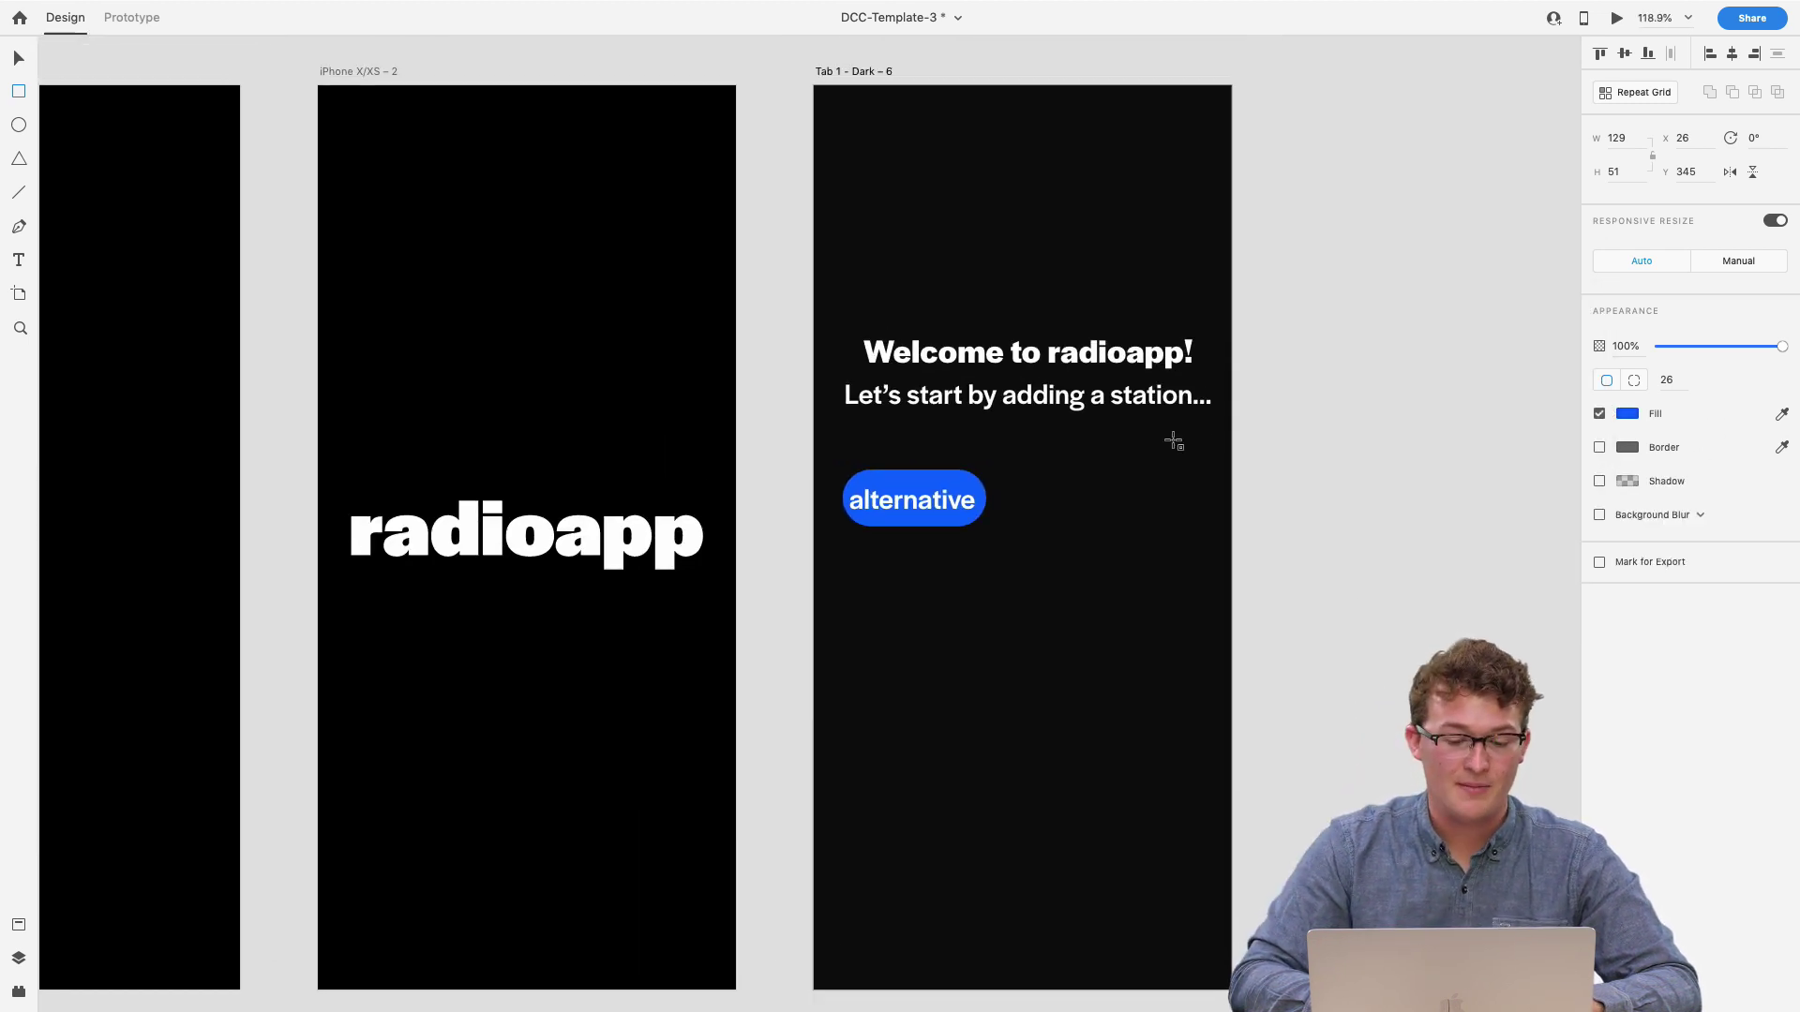
- Widen the blue pill to about 155 and centre the "alternative" label inside it
scroll(1173, 446, up, 3)
drag(896, 525, 937, 527)
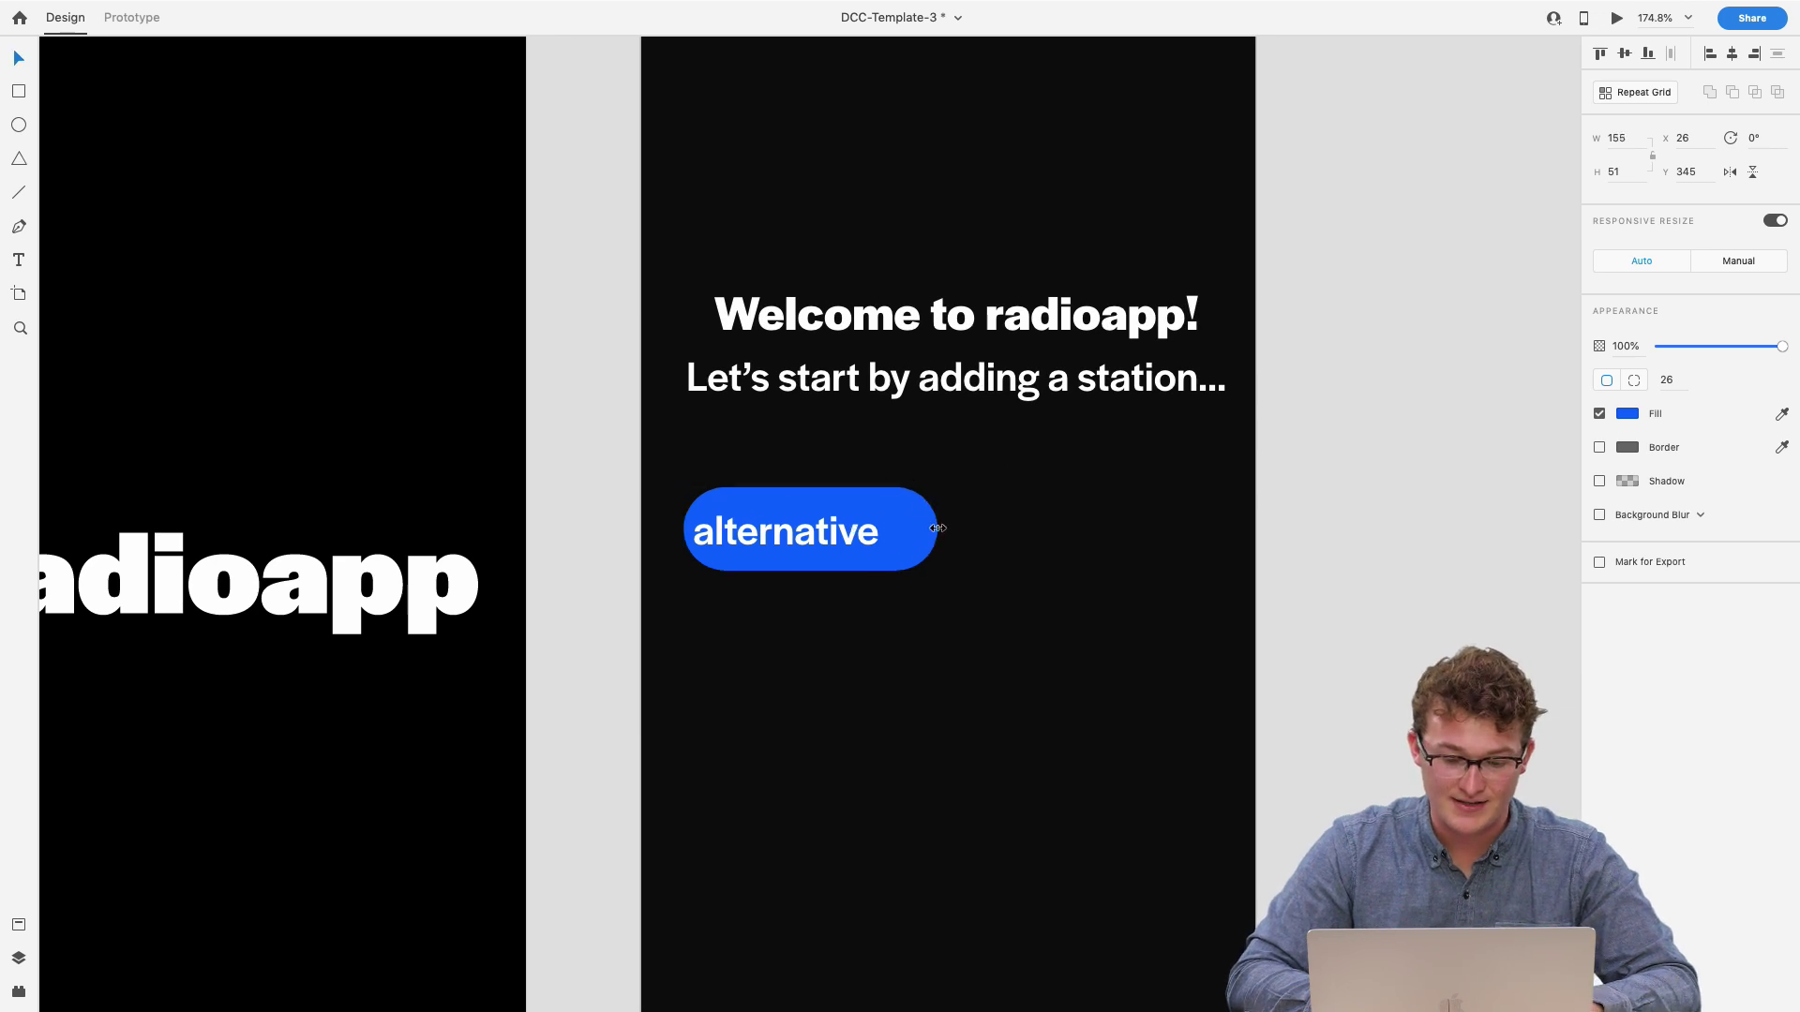
drag(824, 540, 847, 536)
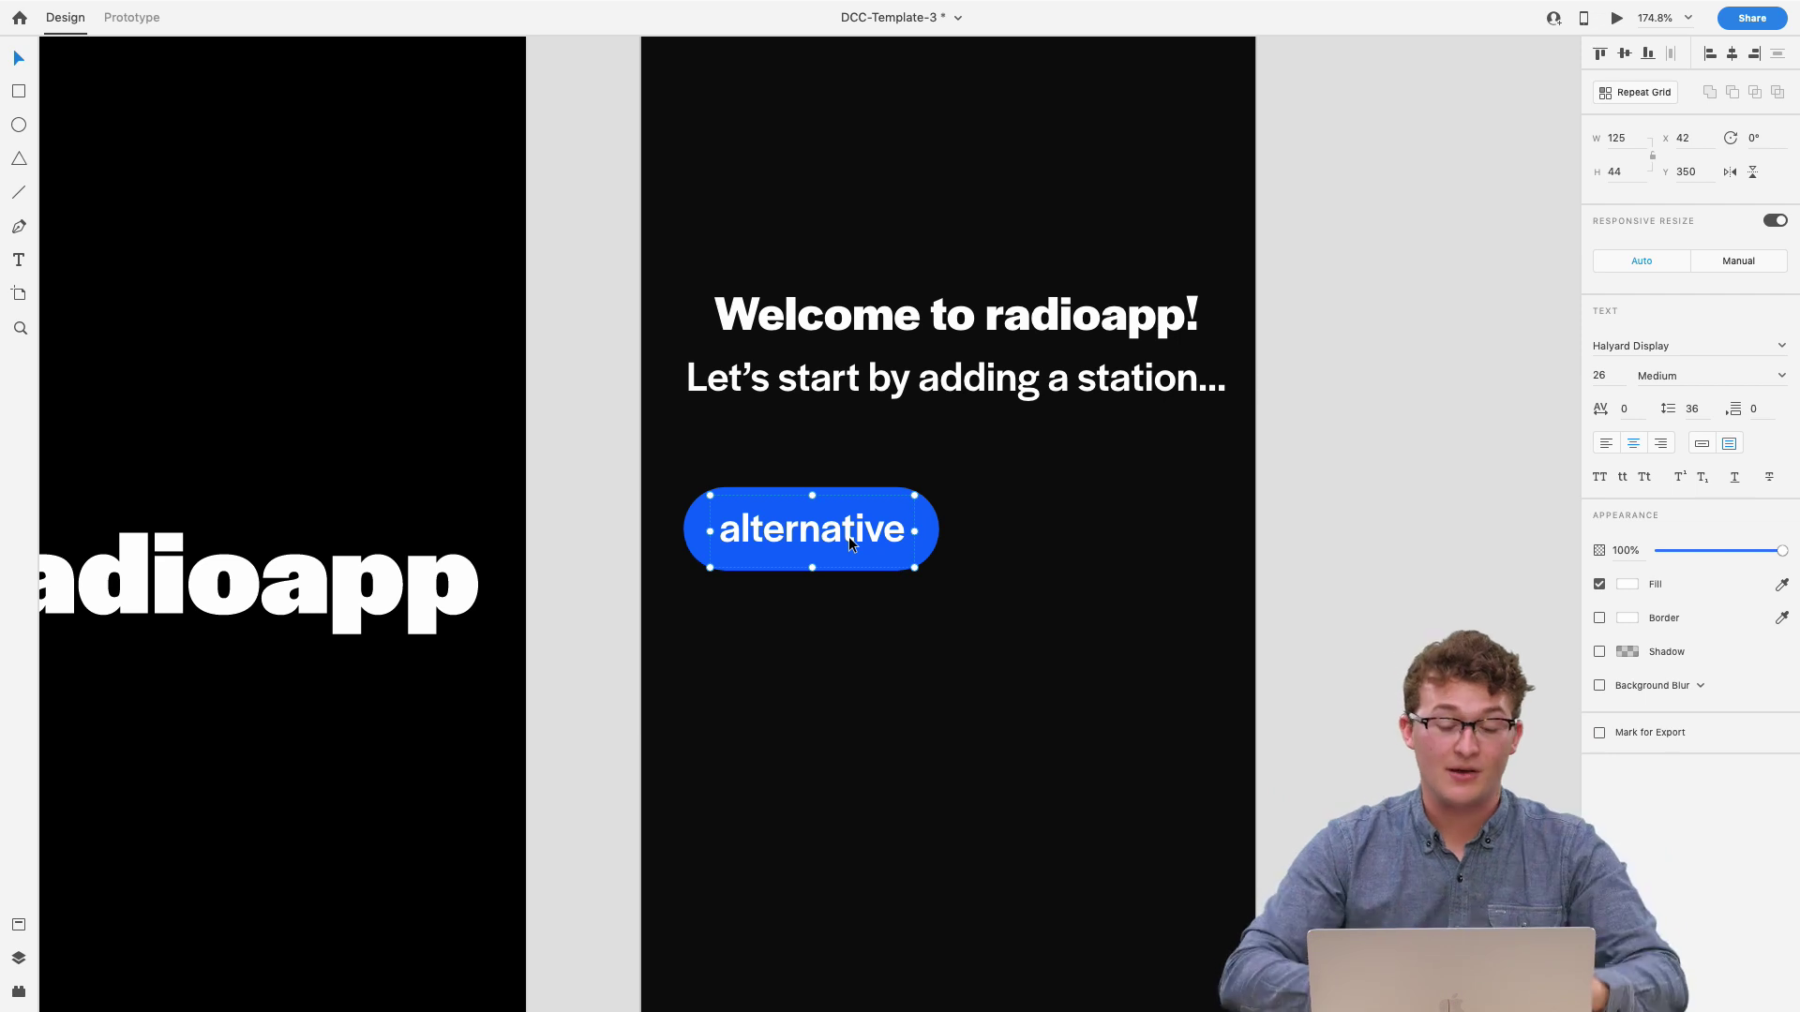
- Examine the template's station list and player artboards, and look at the splash and welcome artboards again
scroll(863, 557, up, 2)
scroll(862, 556, down, 6)
scroll(863, 557, up, 6)
scroll(862, 557, left, 6)
scroll(862, 557, left, 5)
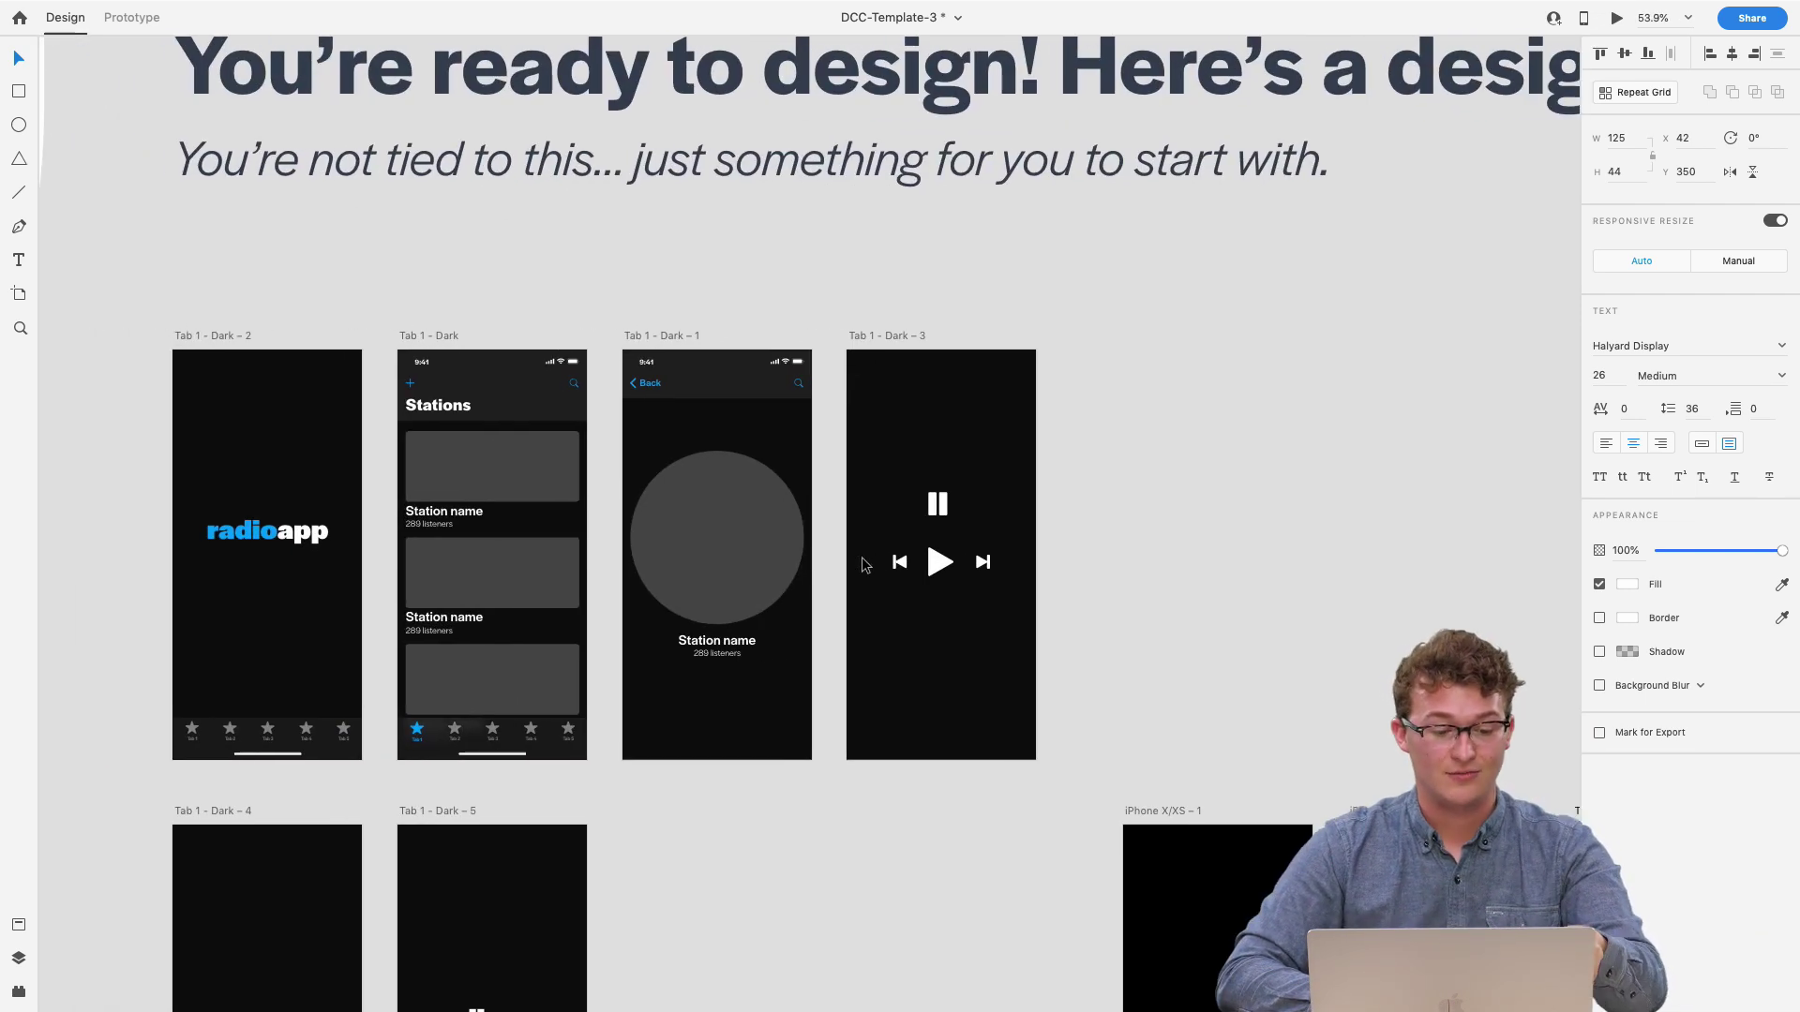
scroll(863, 557, up, 3)
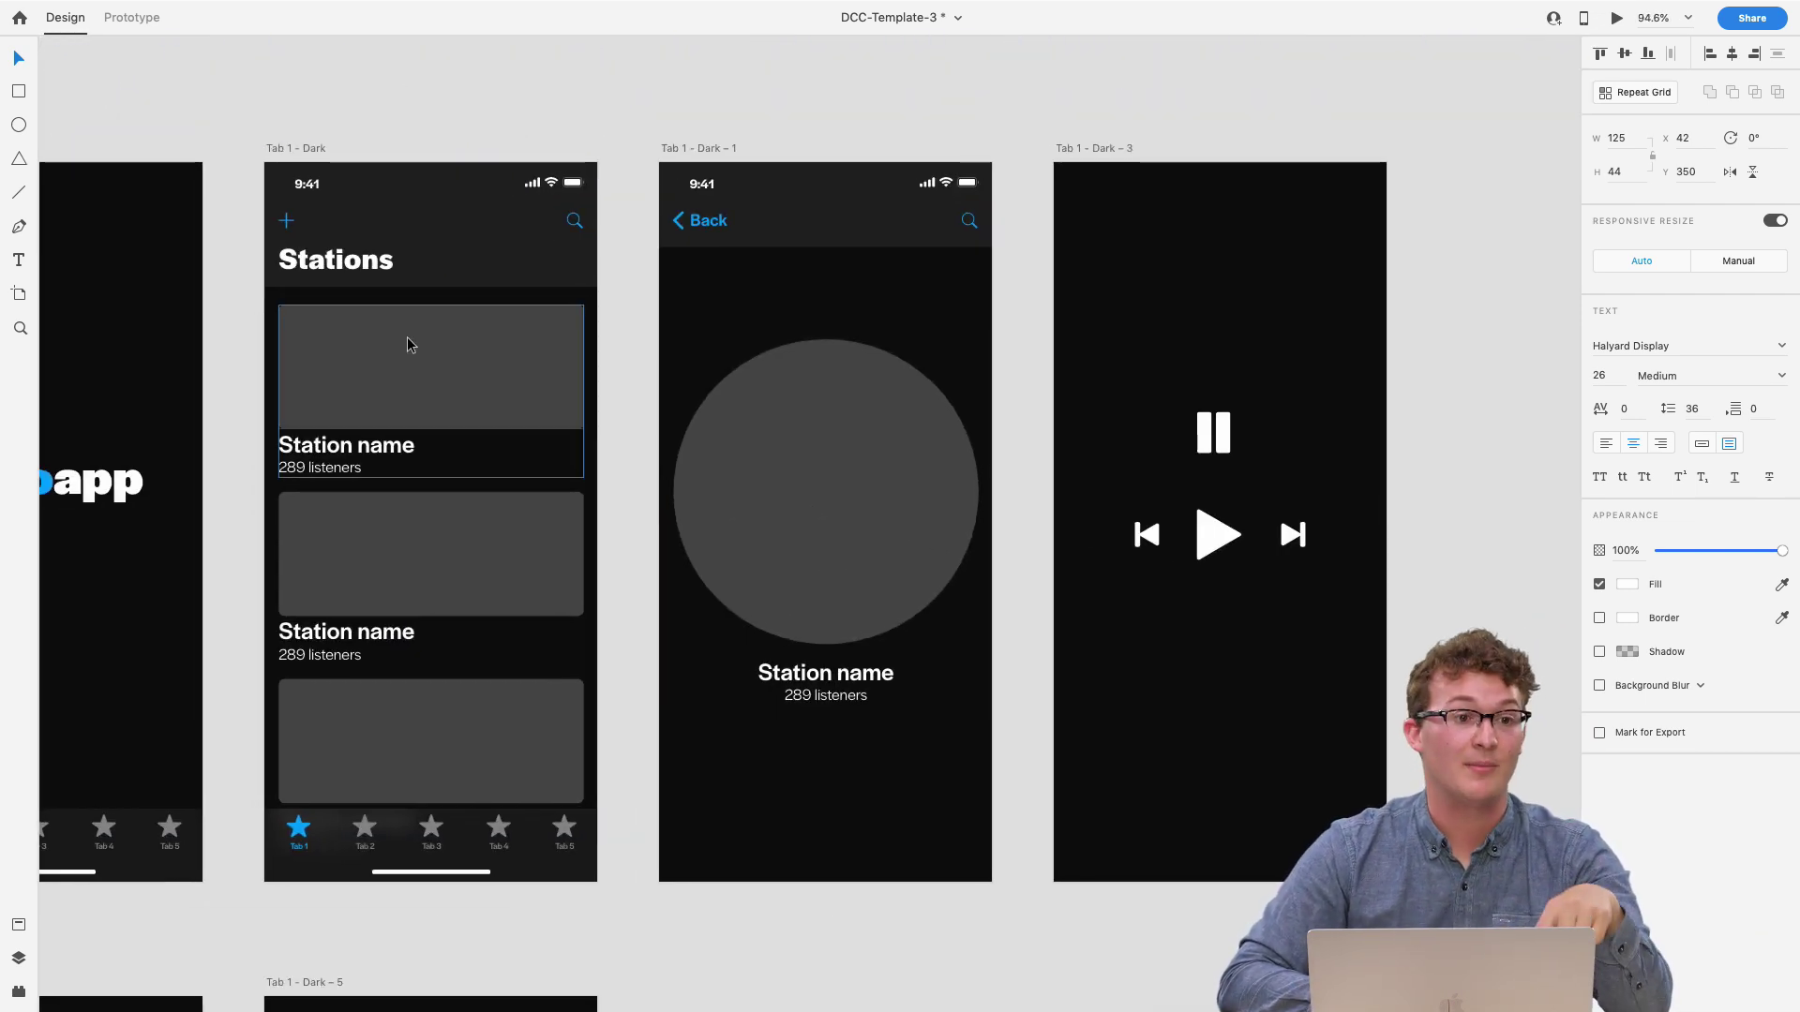
scroll(611, 449, right, 6)
scroll(611, 448, down, 2)
scroll(611, 449, down, 3)
scroll(611, 449, right, 3)
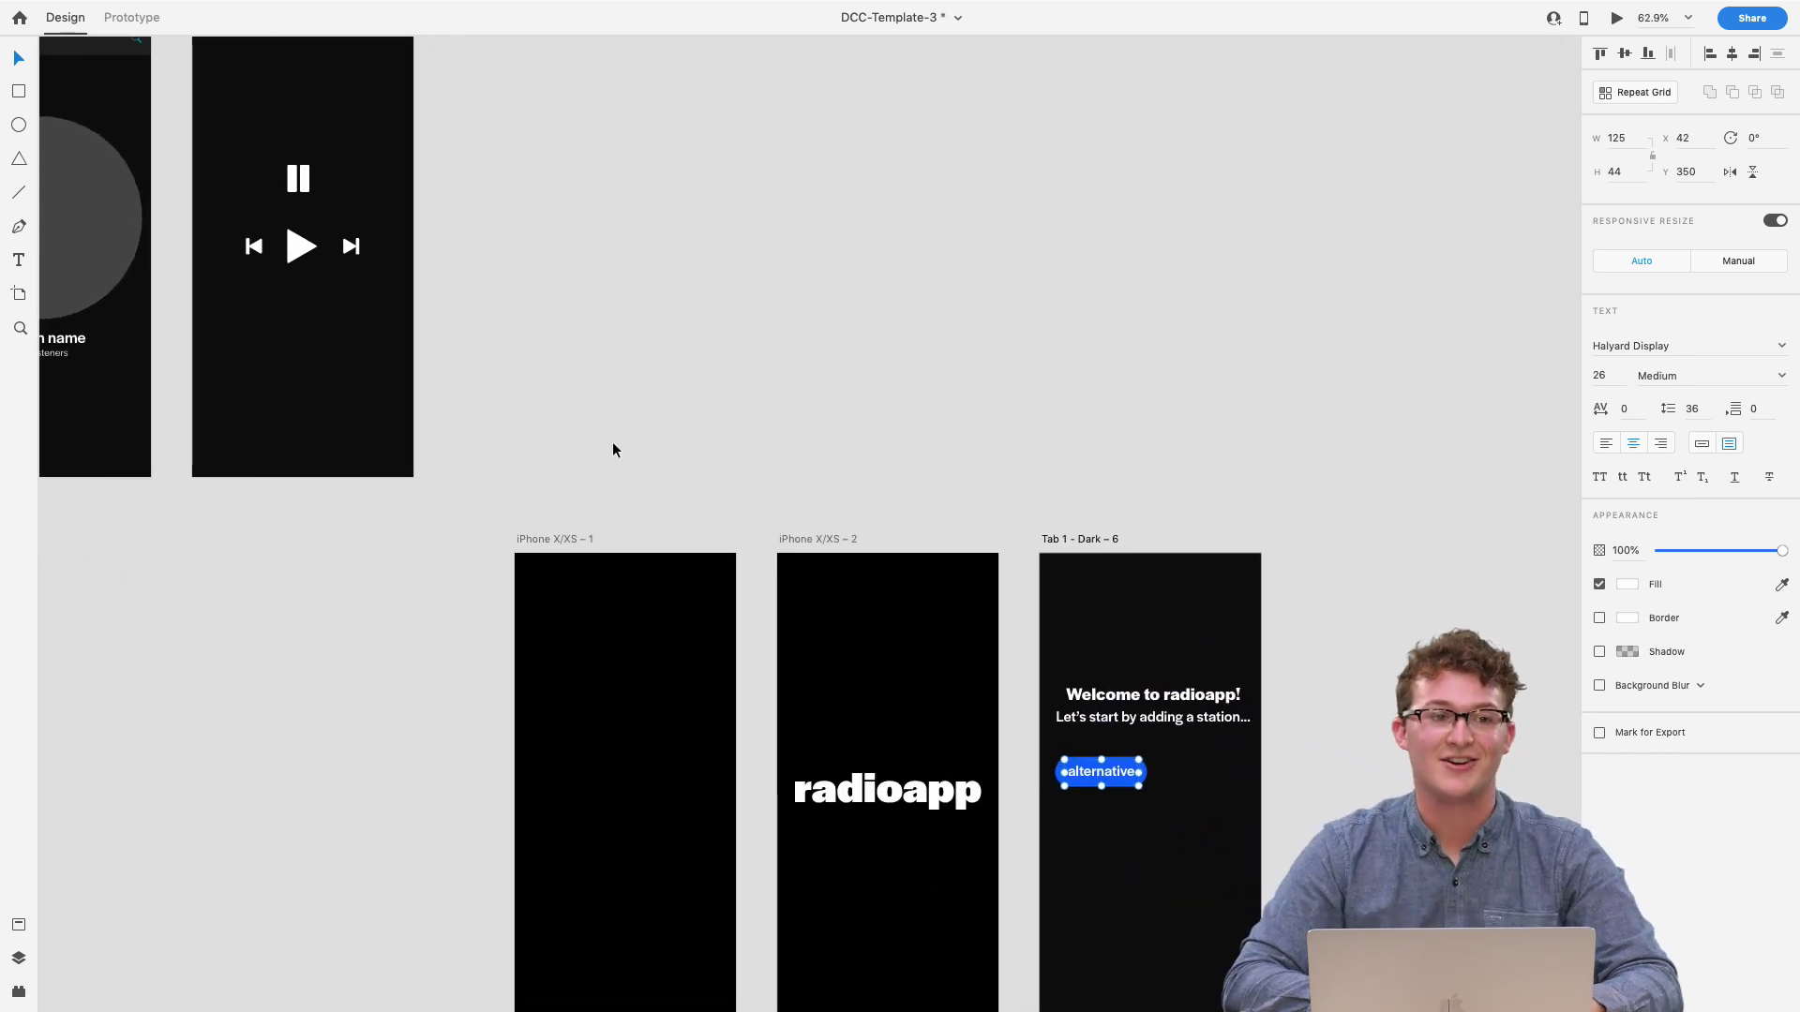
scroll(613, 450, right, 1)
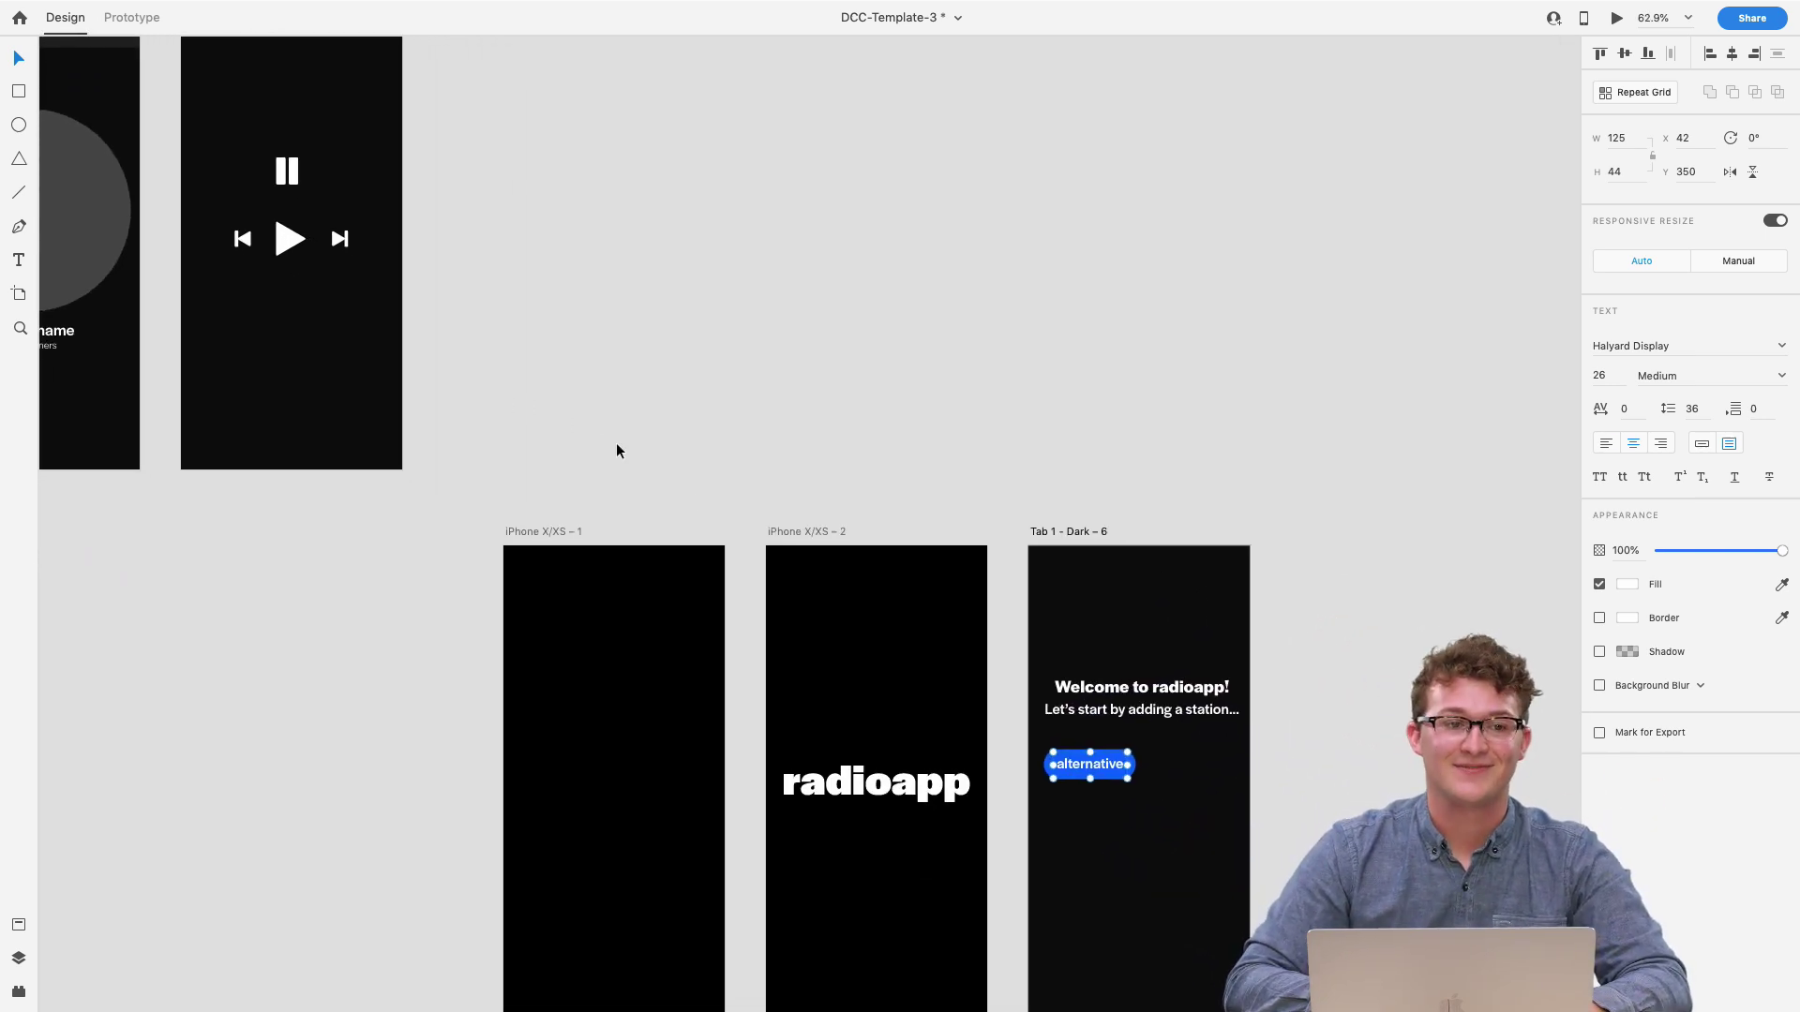
scroll(656, 469, down, 3)
scroll(656, 469, right, 3)
scroll(688, 492, up, 8)
click(986, 676)
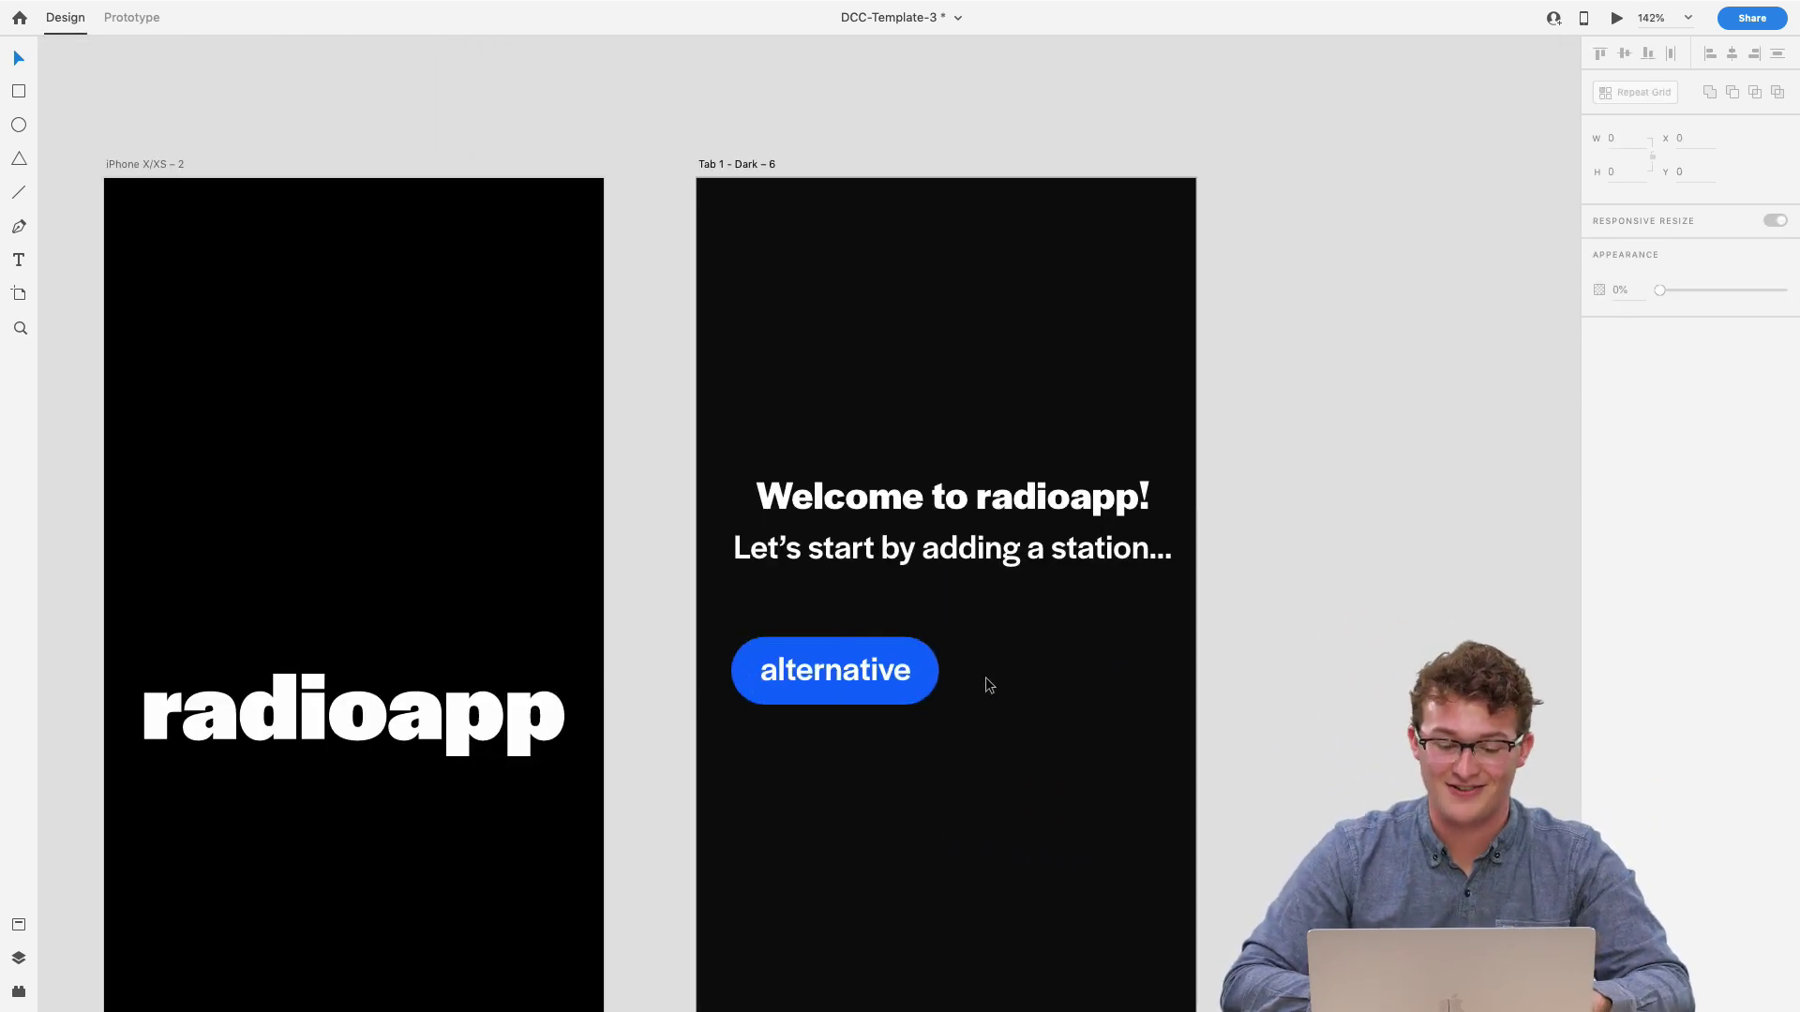
drag(986, 679, 782, 667)
key(super+z)
- Duplicate the "alternative" button with its label, placing the copy beside the original at X 193 and Y 345
scroll(947, 694, up, 3)
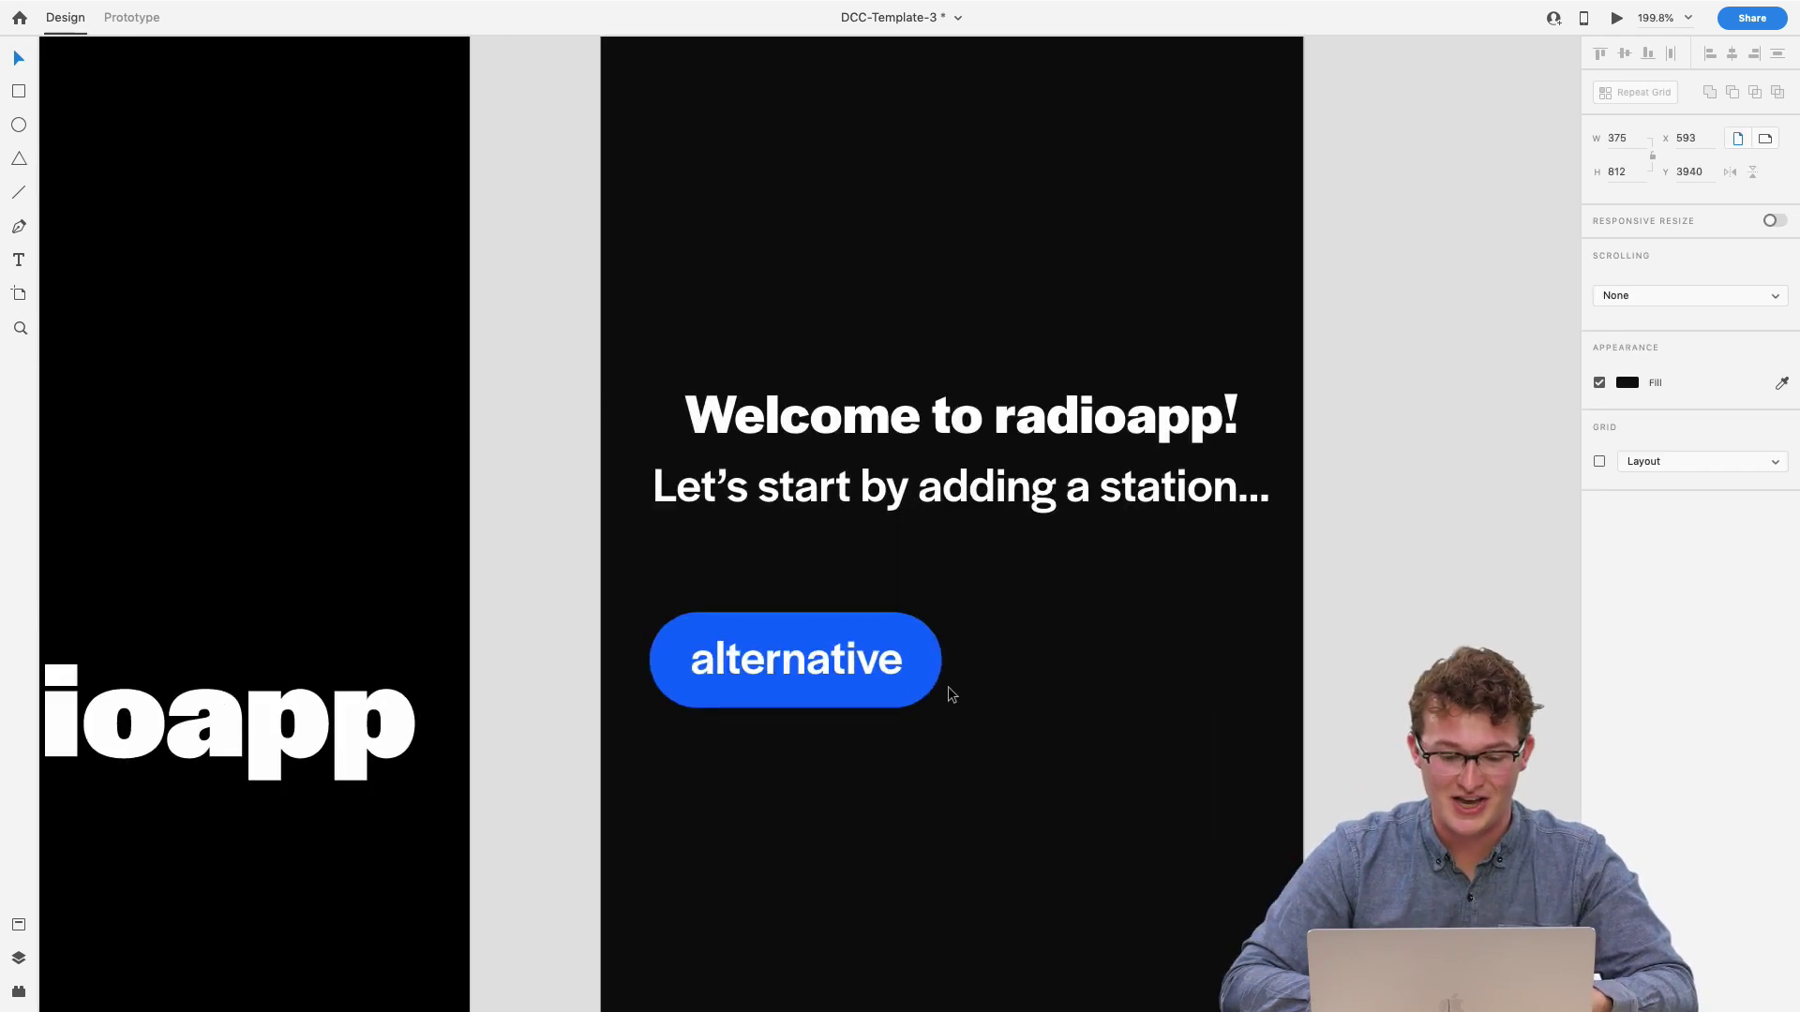
scroll(1230, 674, down, 2)
scroll(988, 671, right, 2)
click(862, 645)
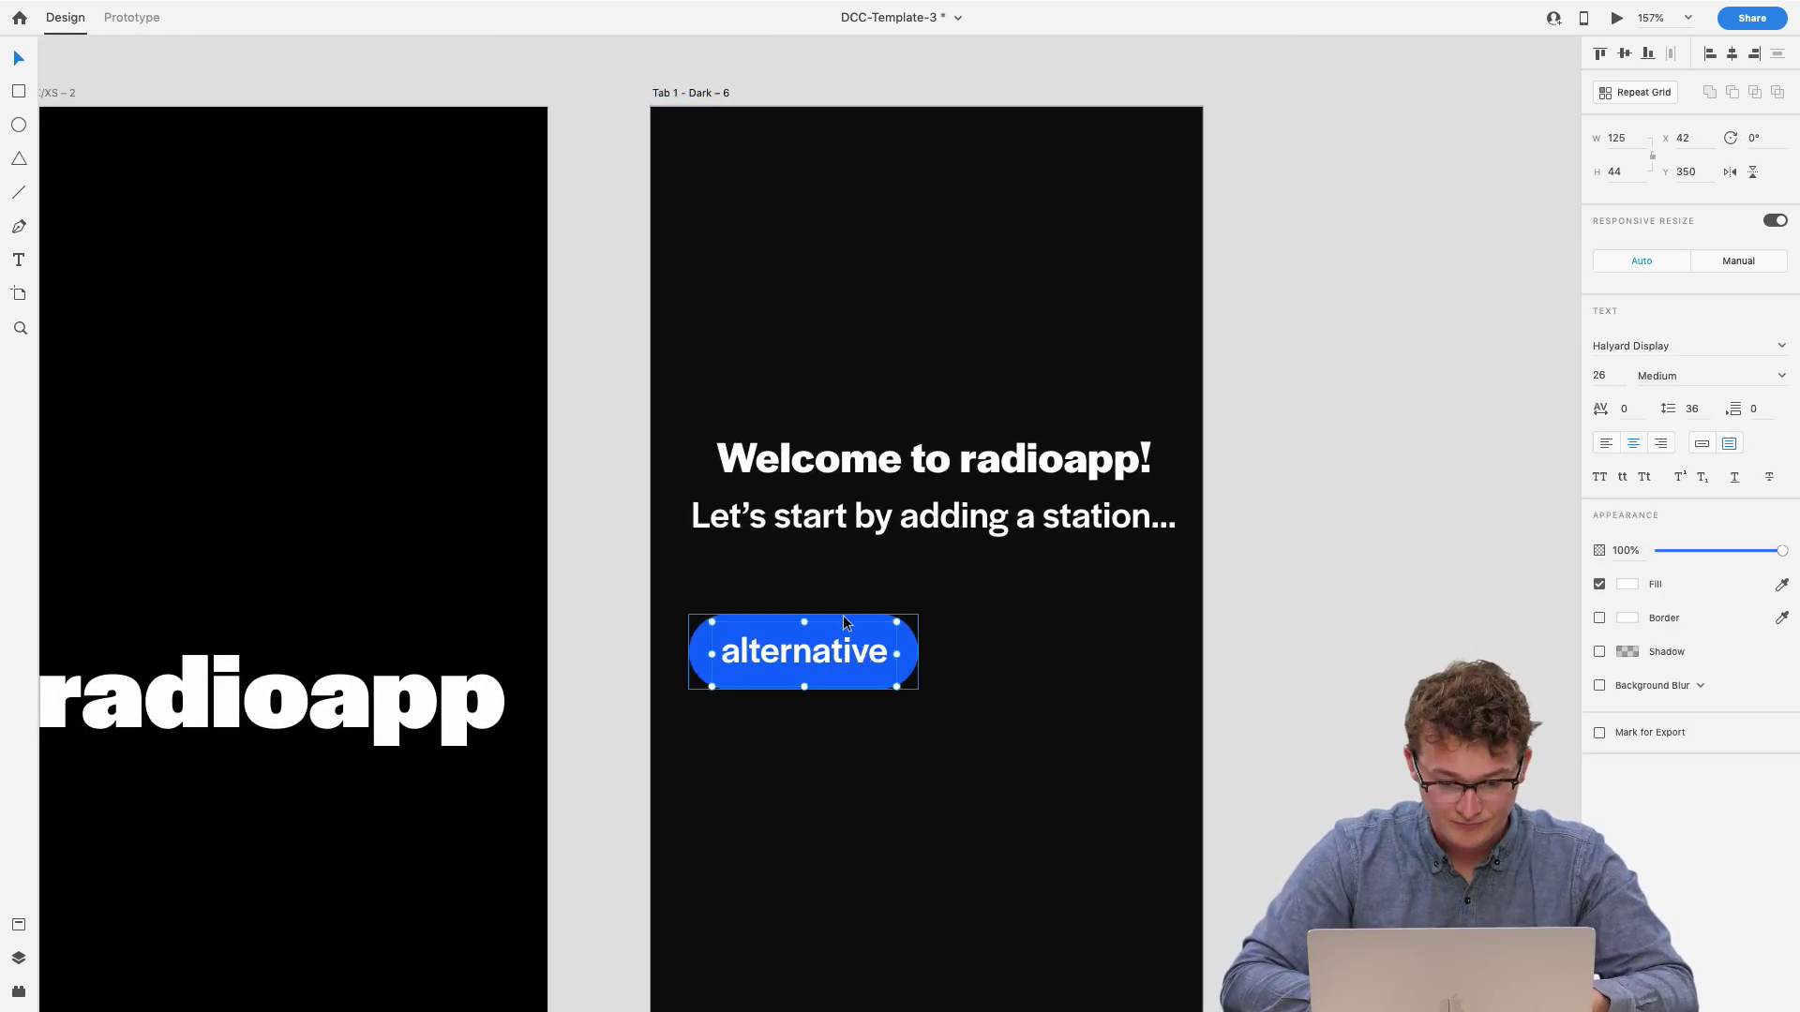
shift+click(841, 615)
drag(851, 634, 1088, 639)
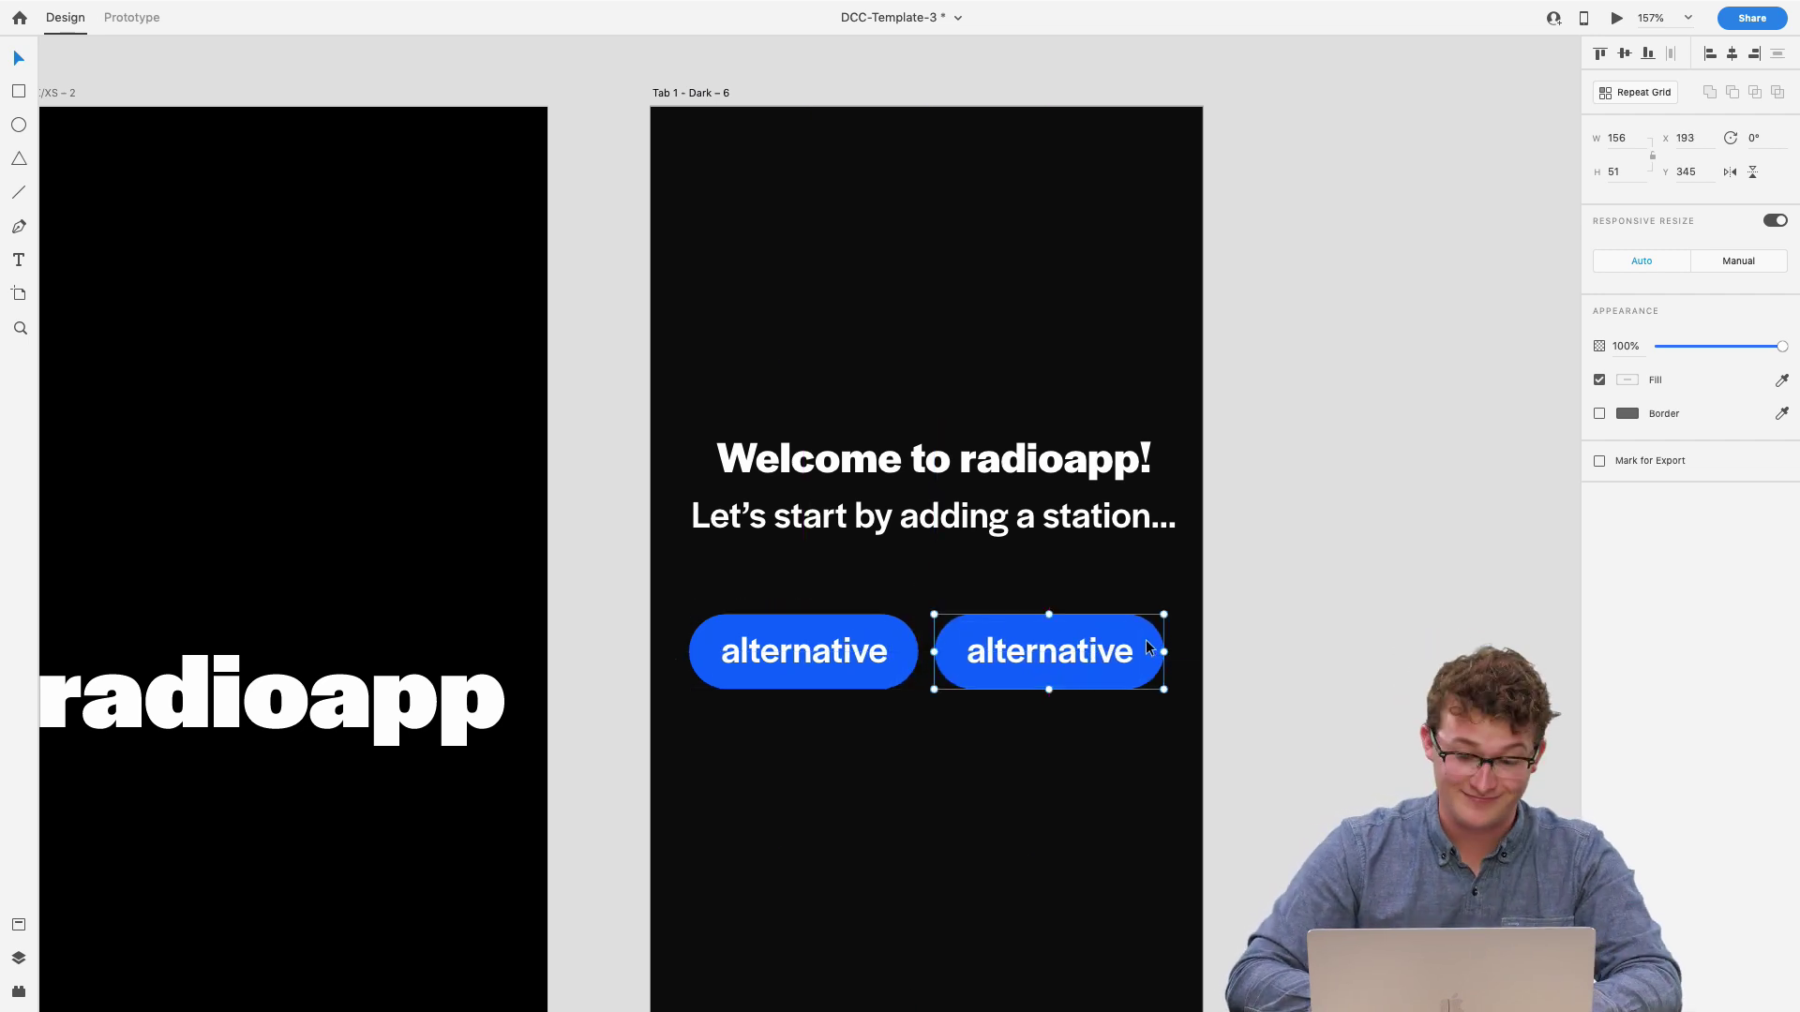
- Change the duplicated button's label to "indie" in lowercase
double_click(1092, 648)
double_click(1088, 649)
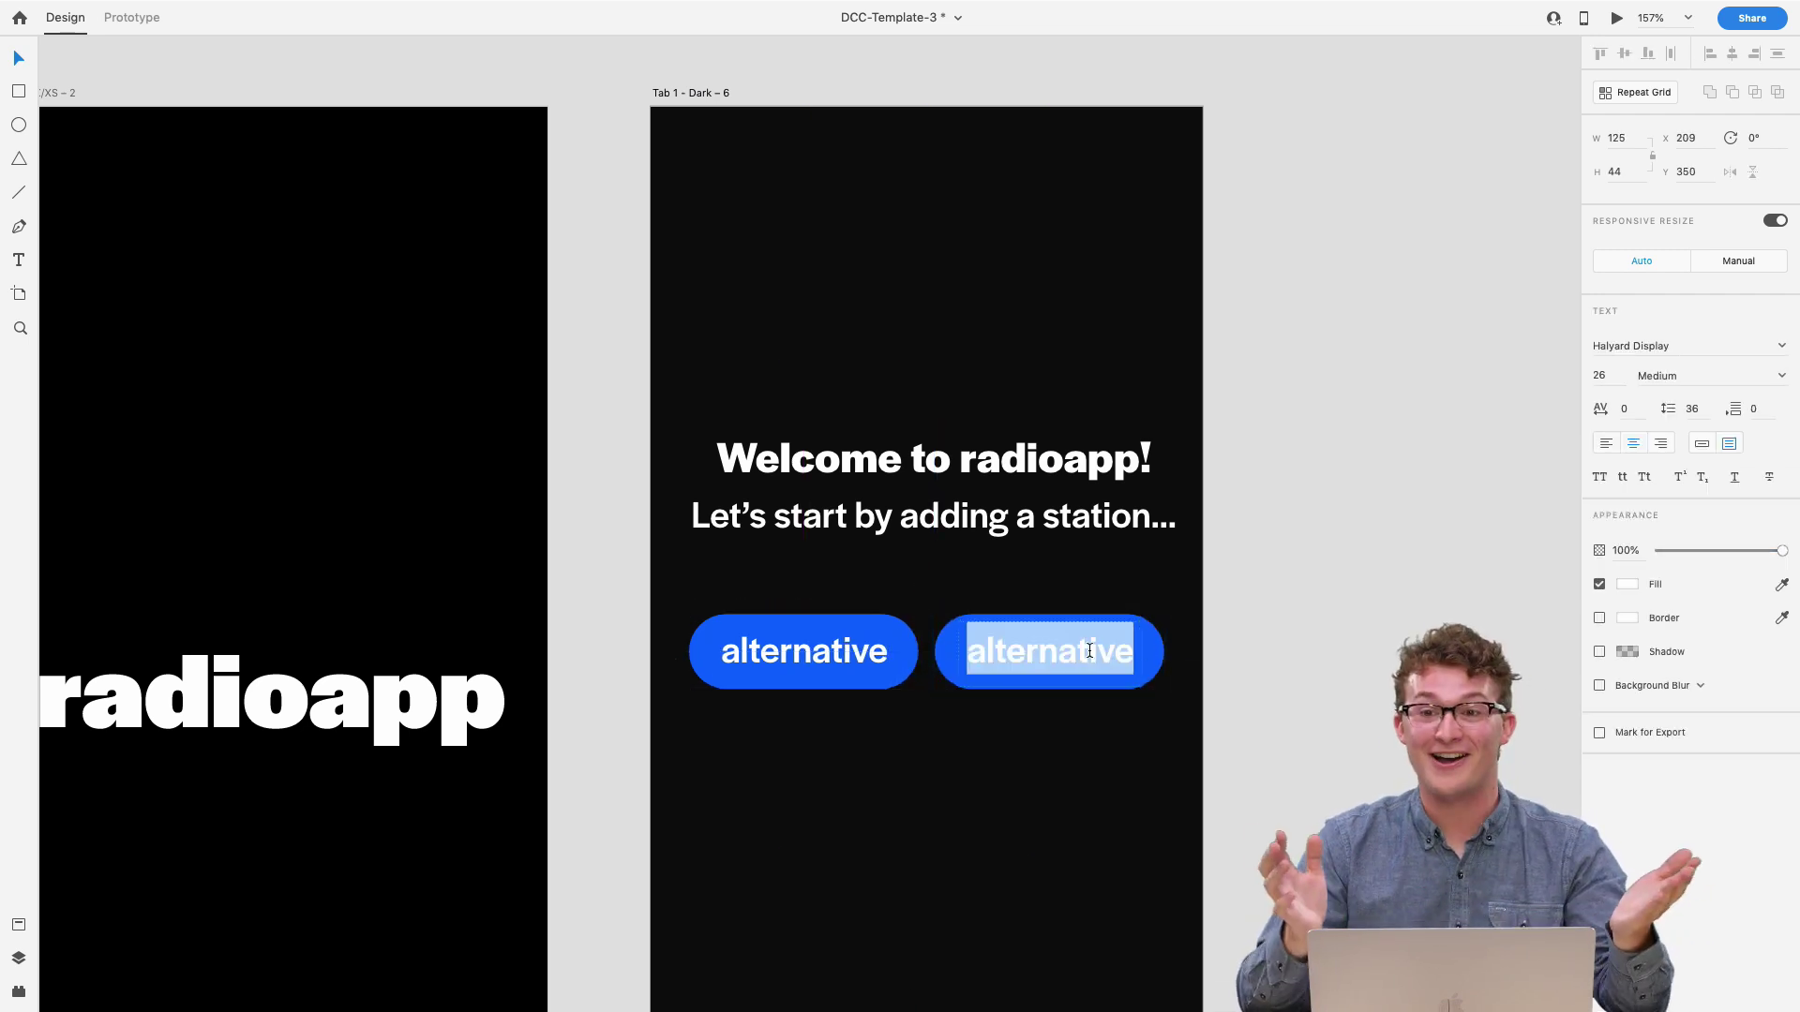
text(indie)
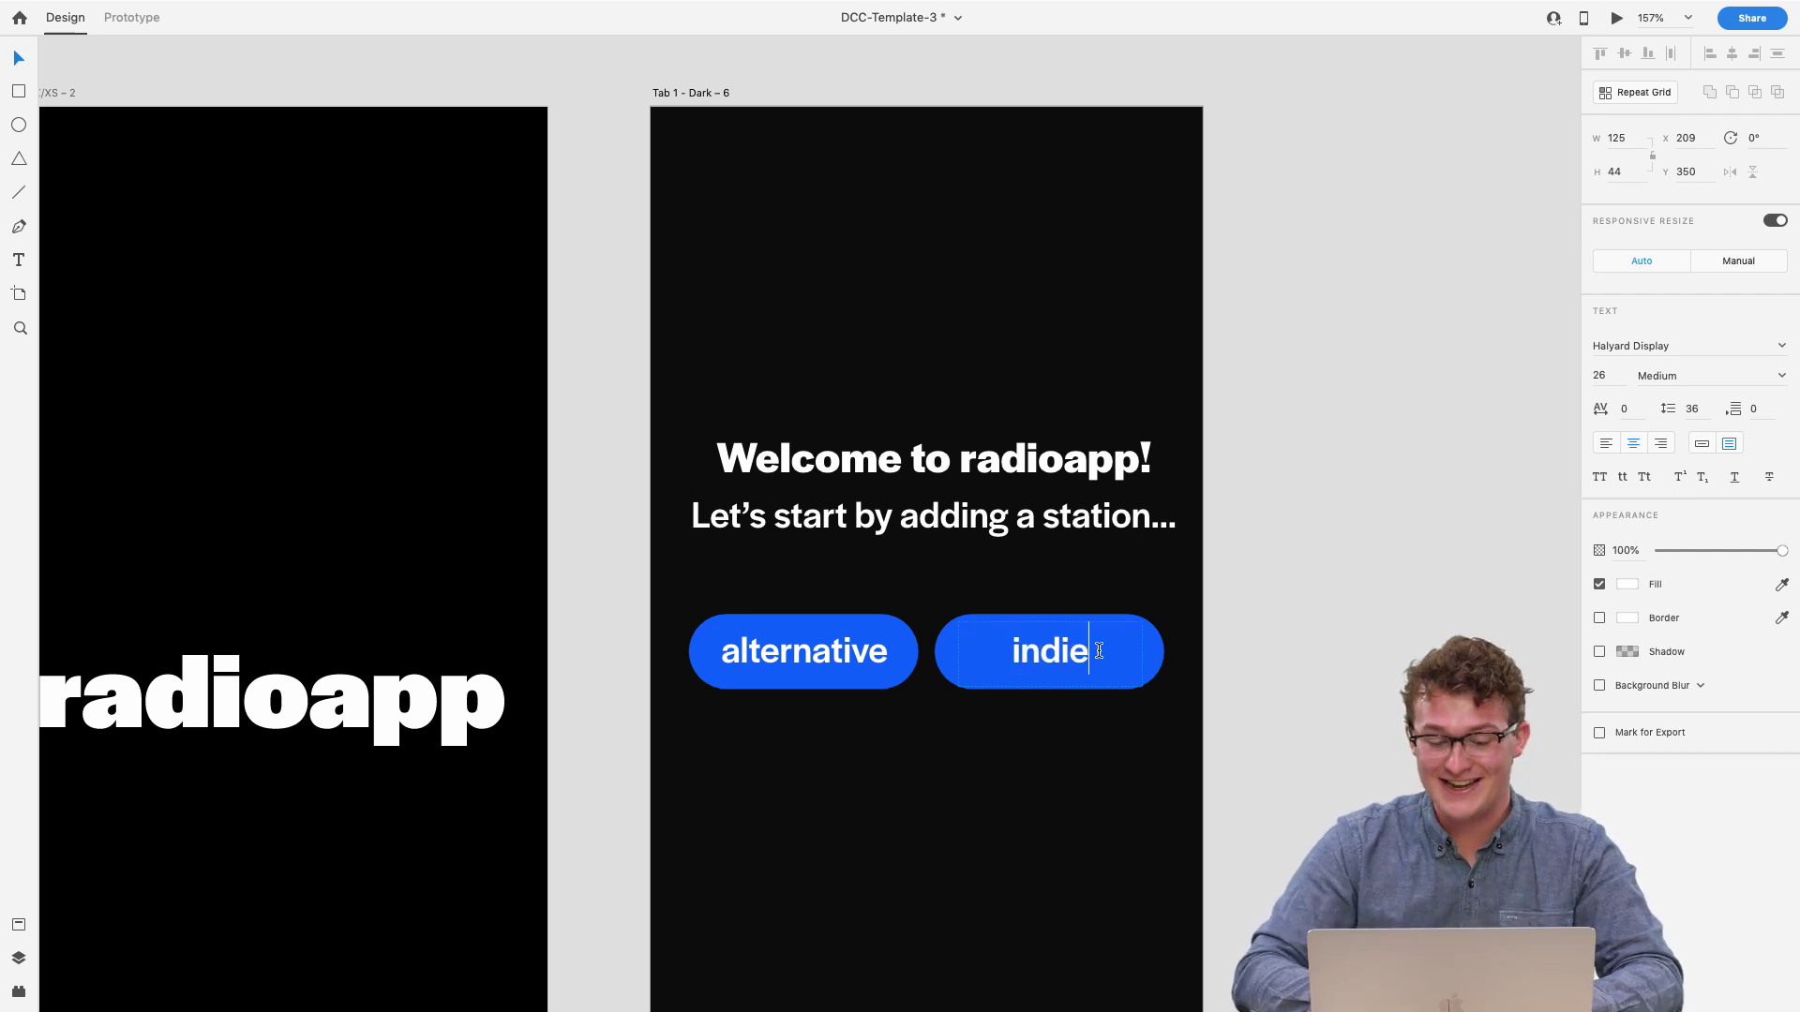
key(Home)
key(Delete)
text(I)
key(Escape)
scroll(1213, 677, up, 5)
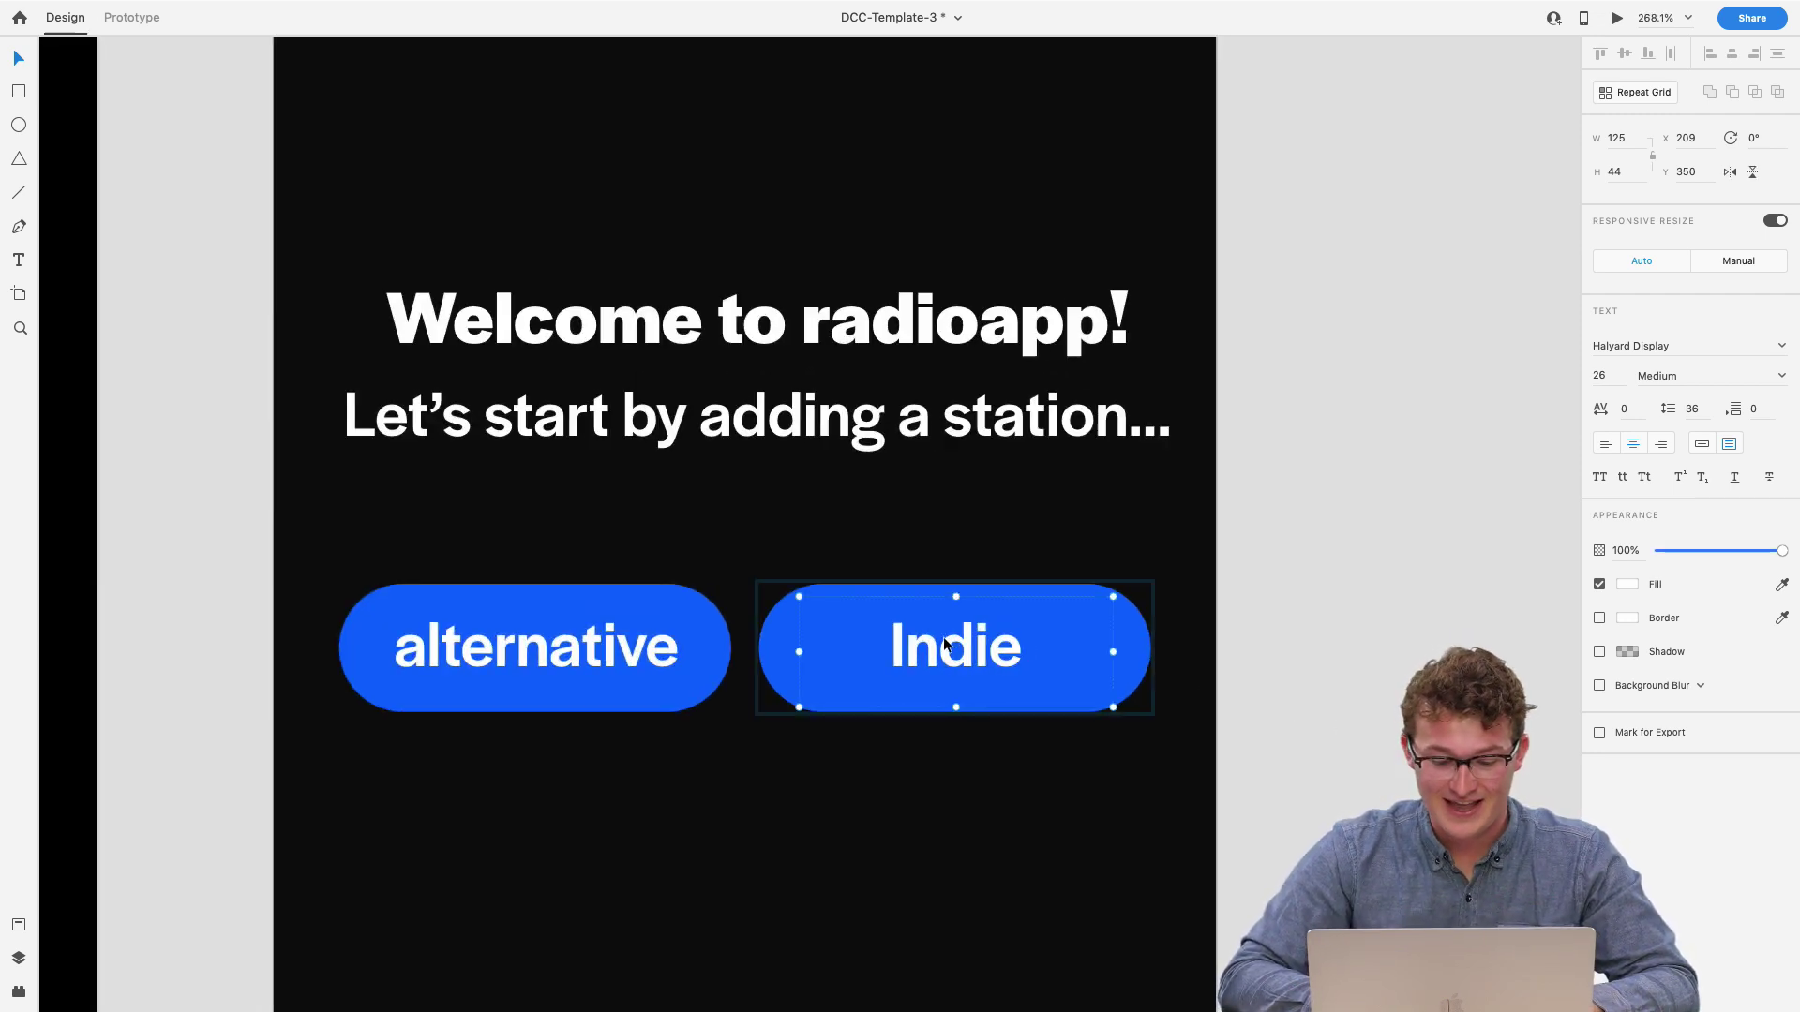
double_click(945, 644)
click(945, 645)
key(Left)
key(BackSpace)
text(i)
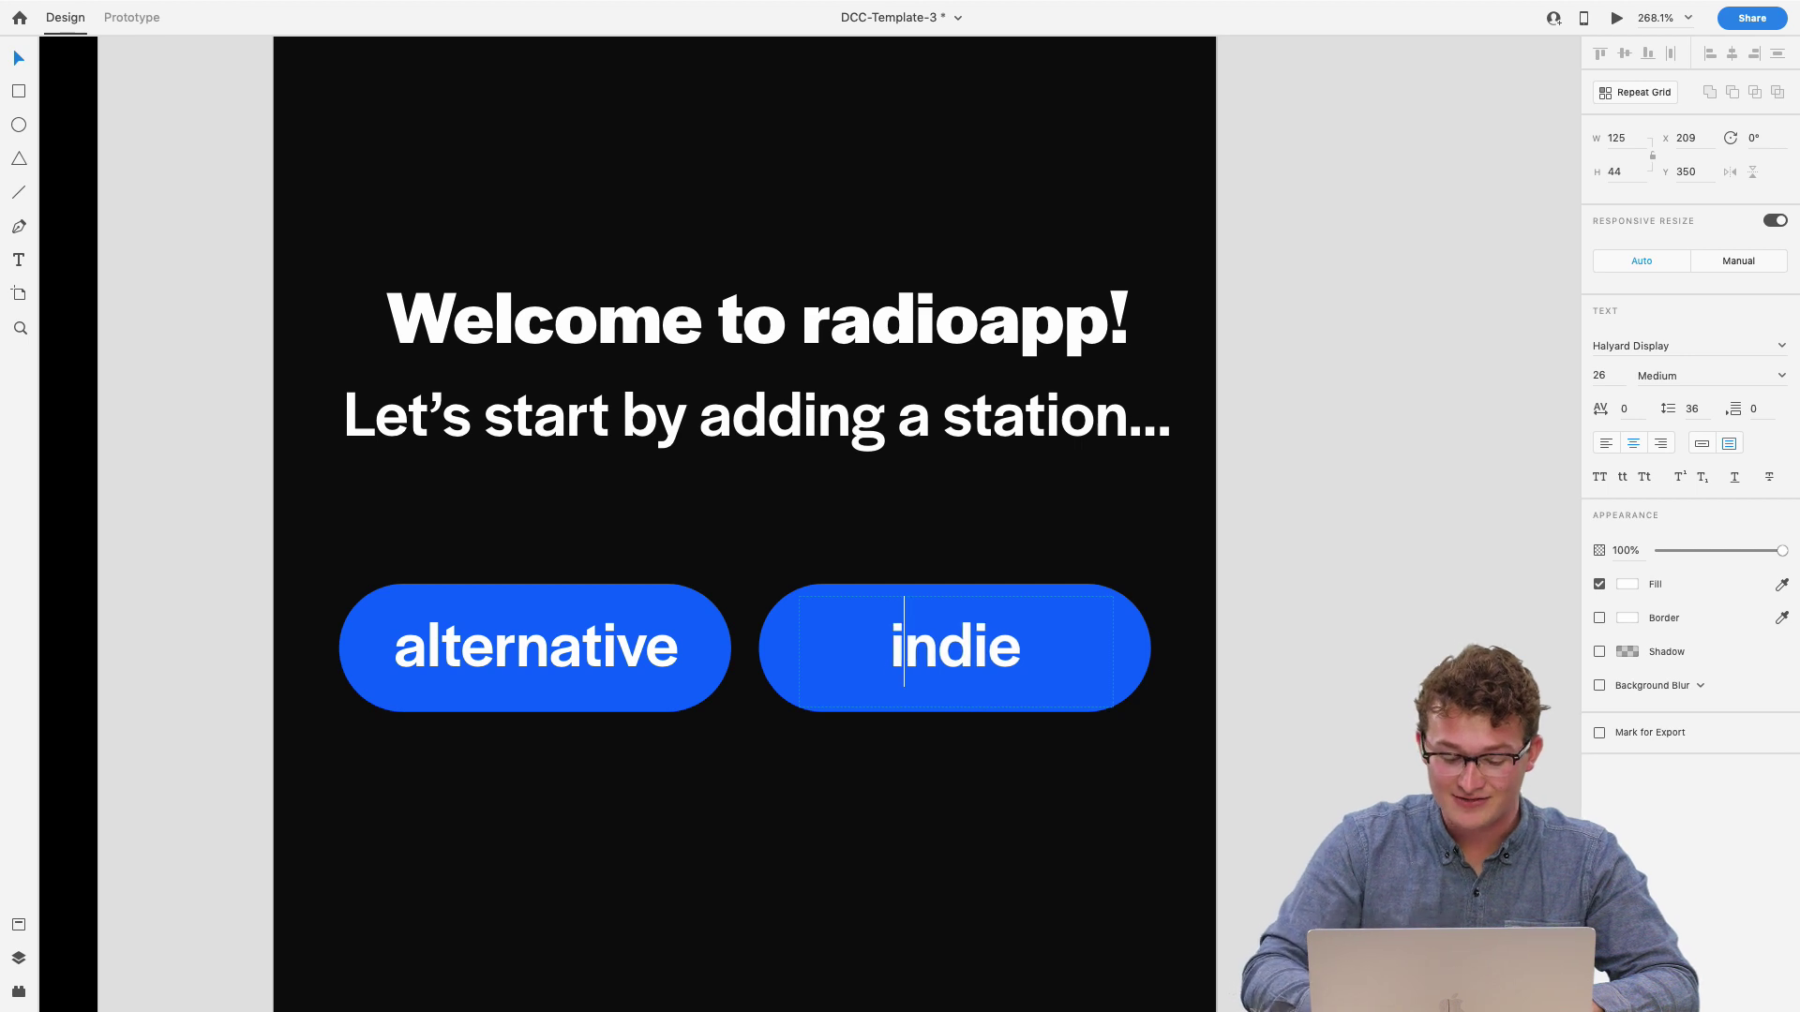
- Narrow the "indie" pill to about 107 wide and recentre its label at about X 184
click(1146, 656)
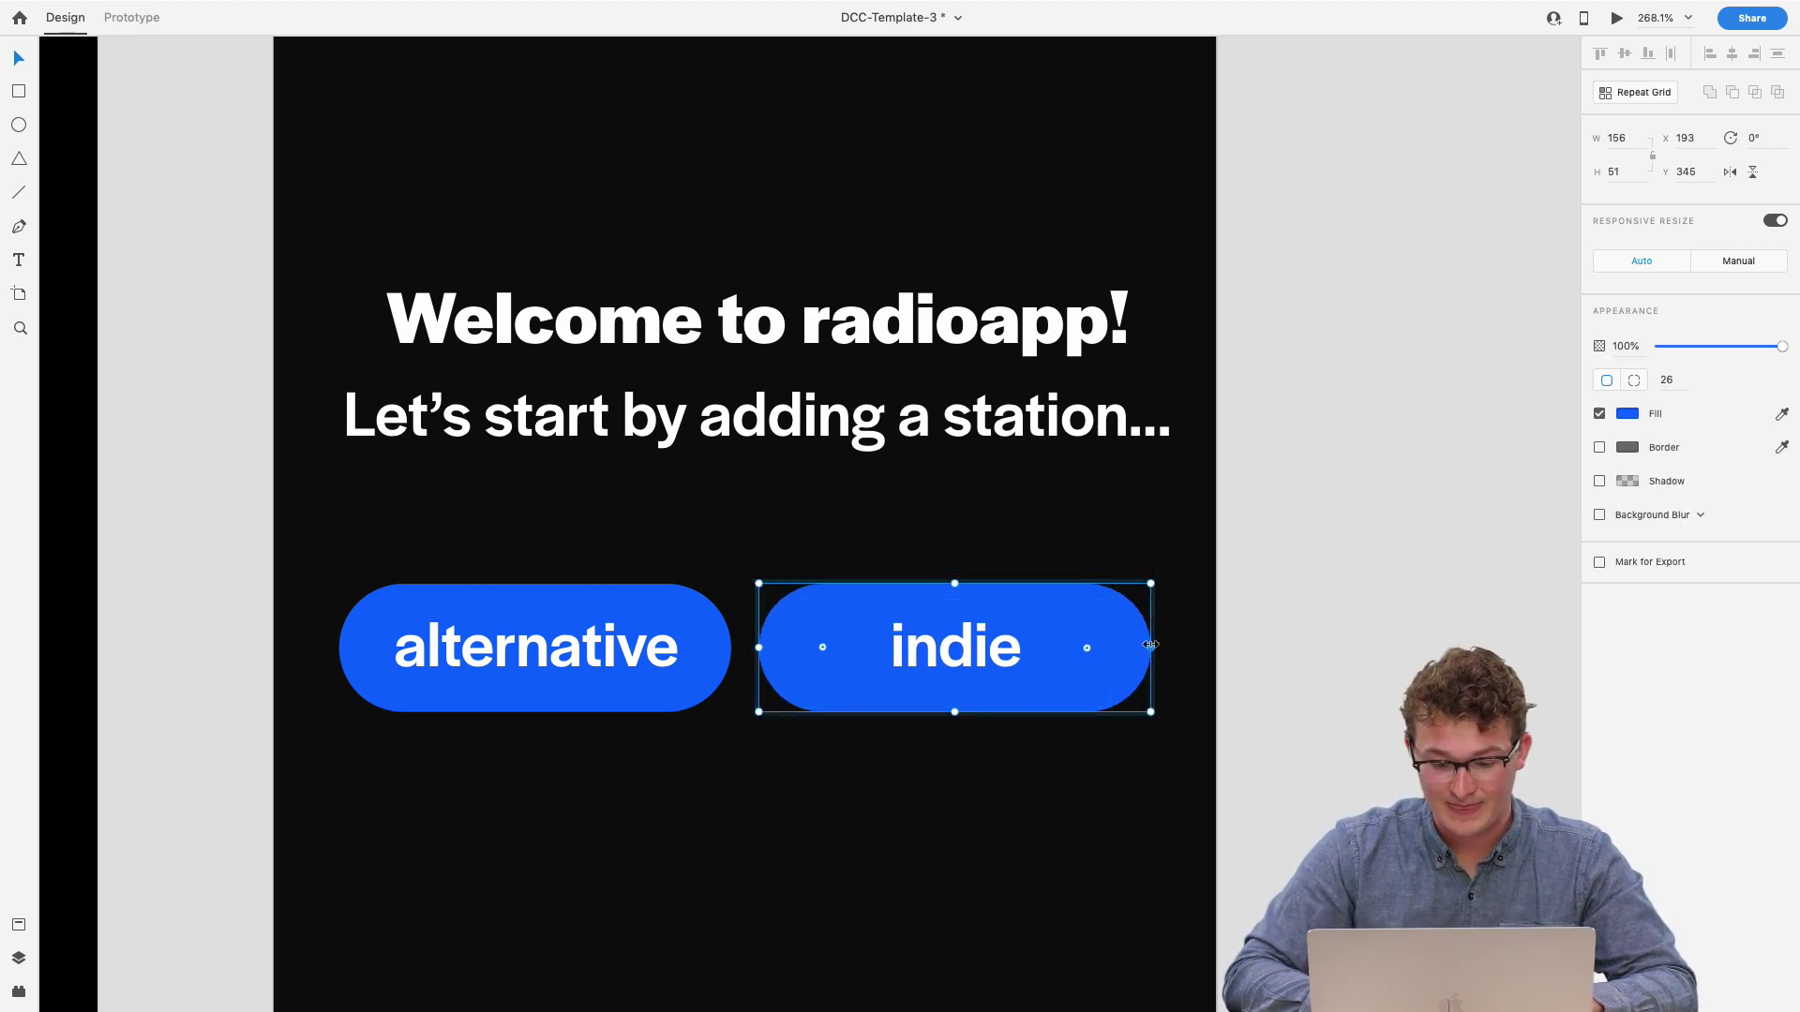
drag(1150, 645, 941, 661)
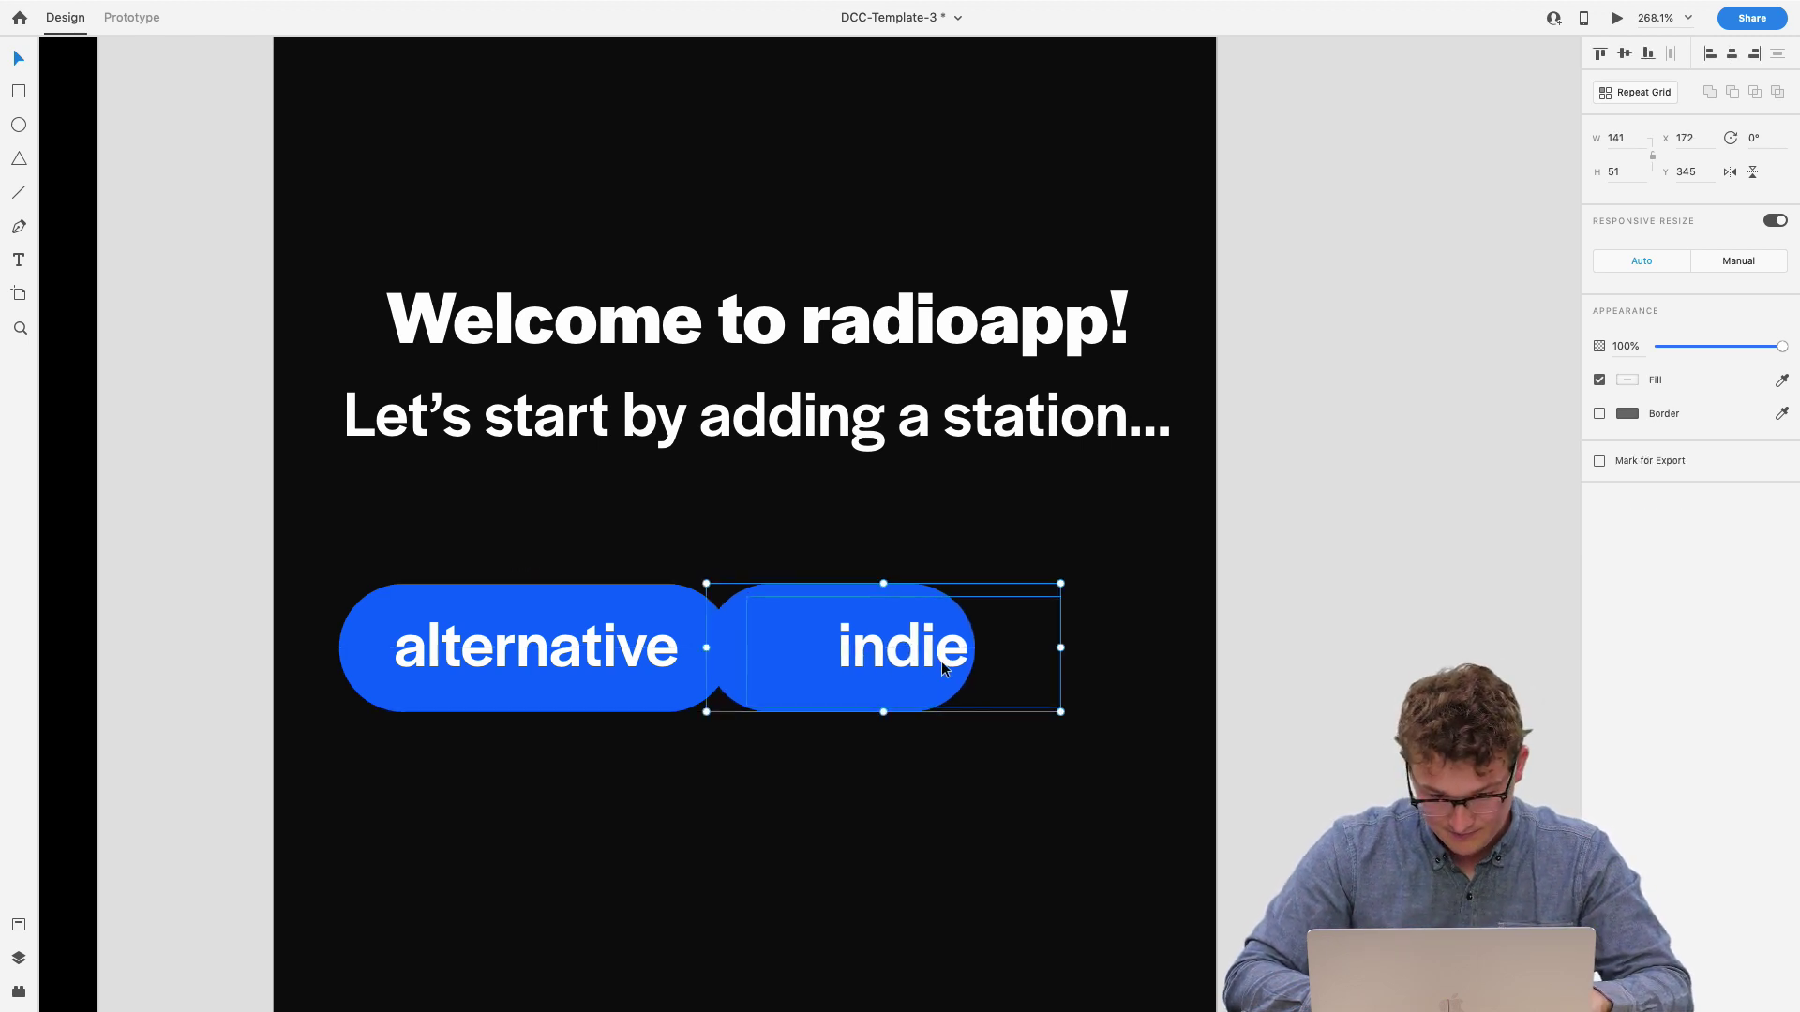
double_click(941, 660)
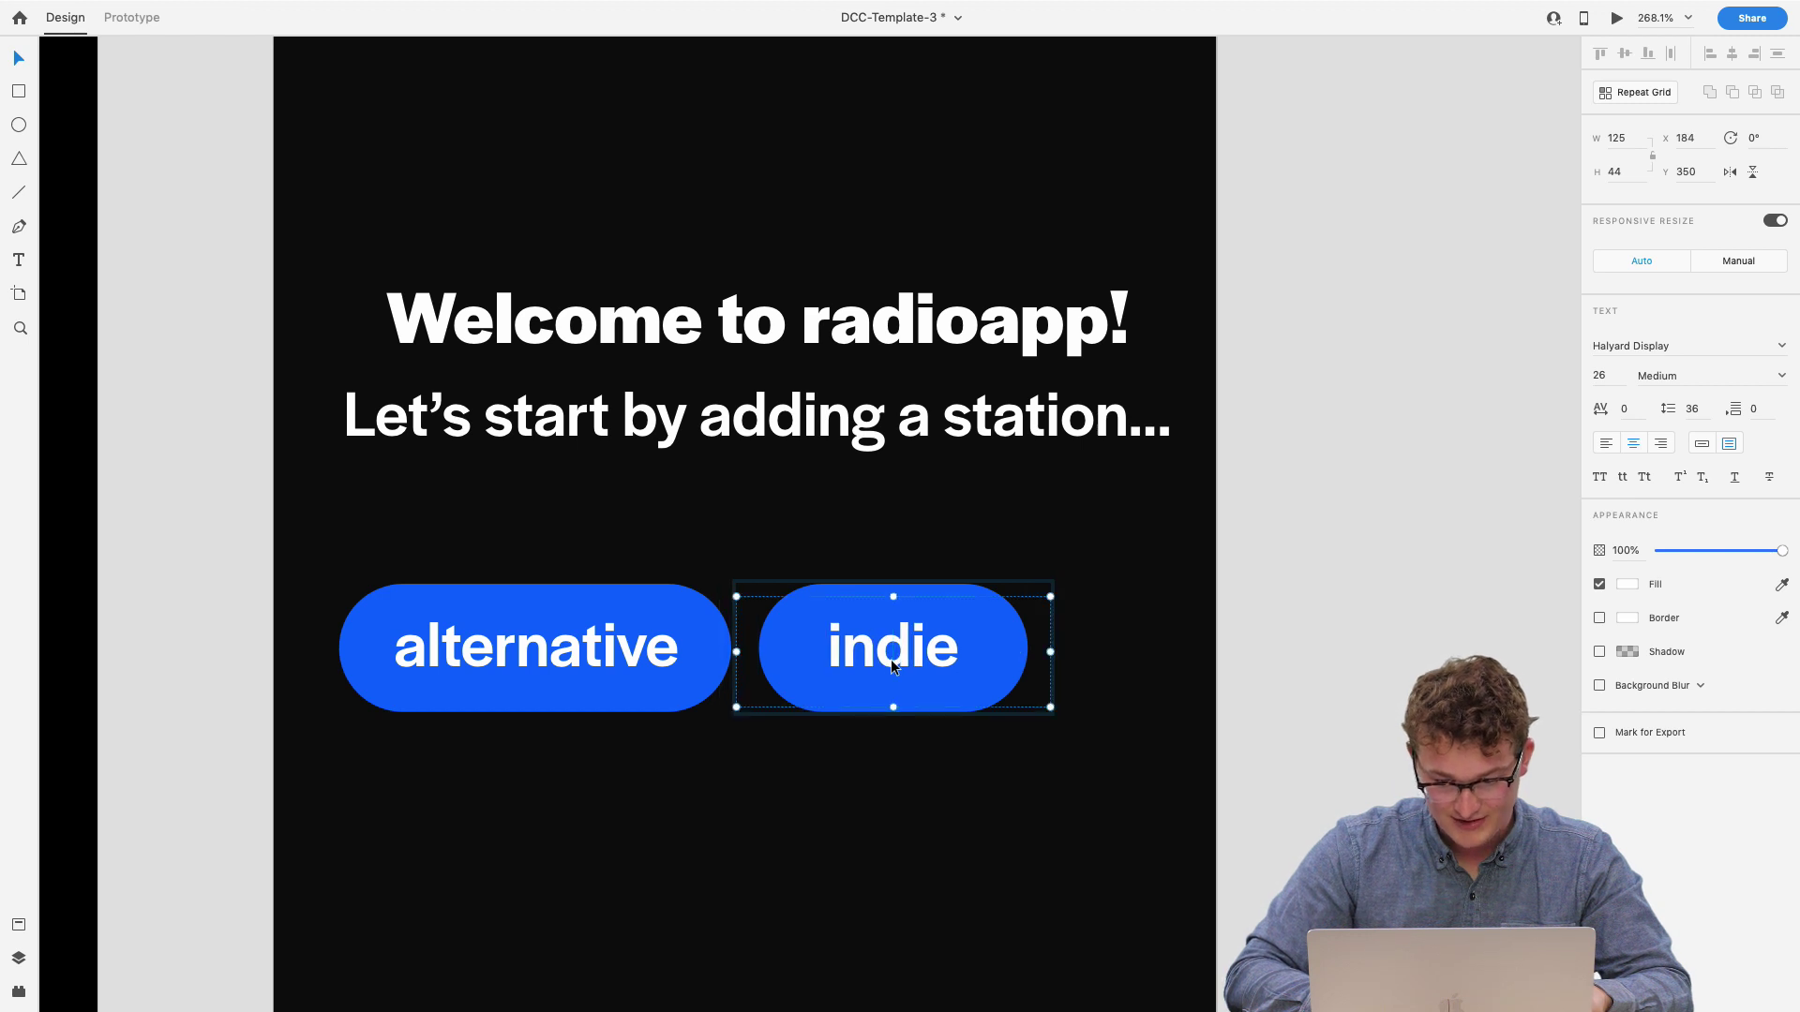
- Change the "indie" pill's fill to orange #FF8E0B
scroll(890, 665, down, 3)
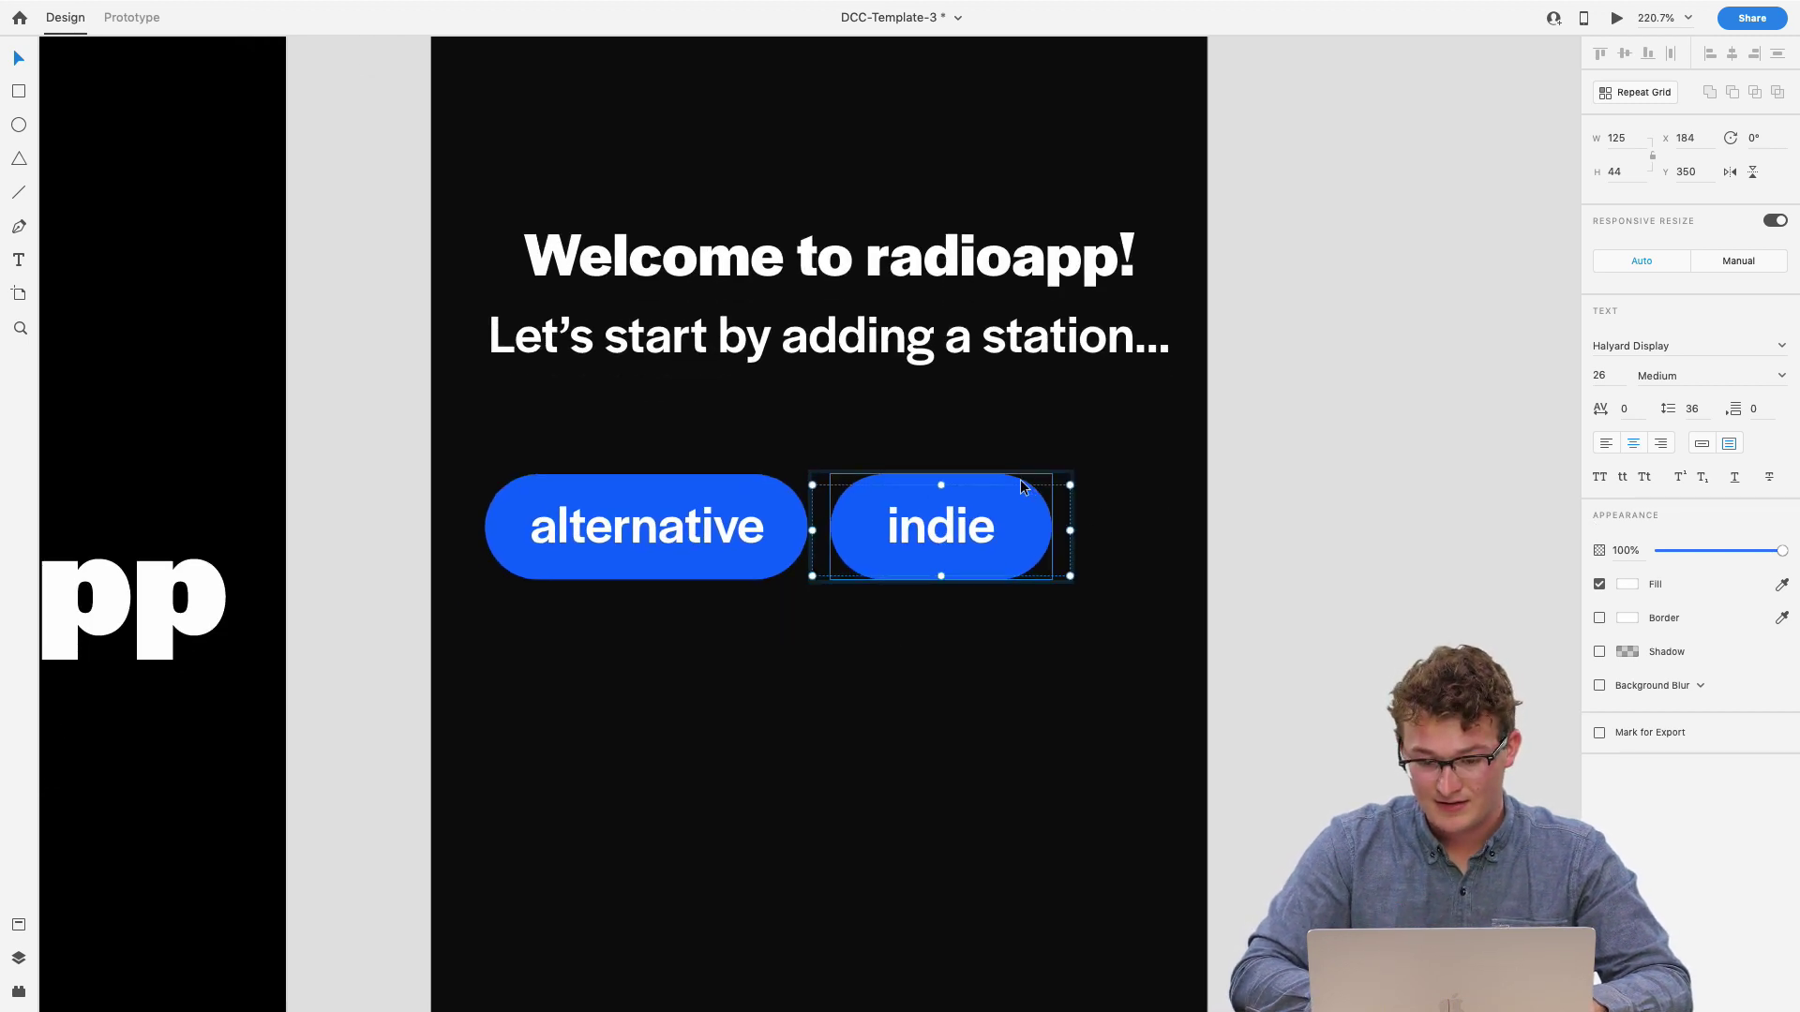
click(1018, 484)
click(1627, 413)
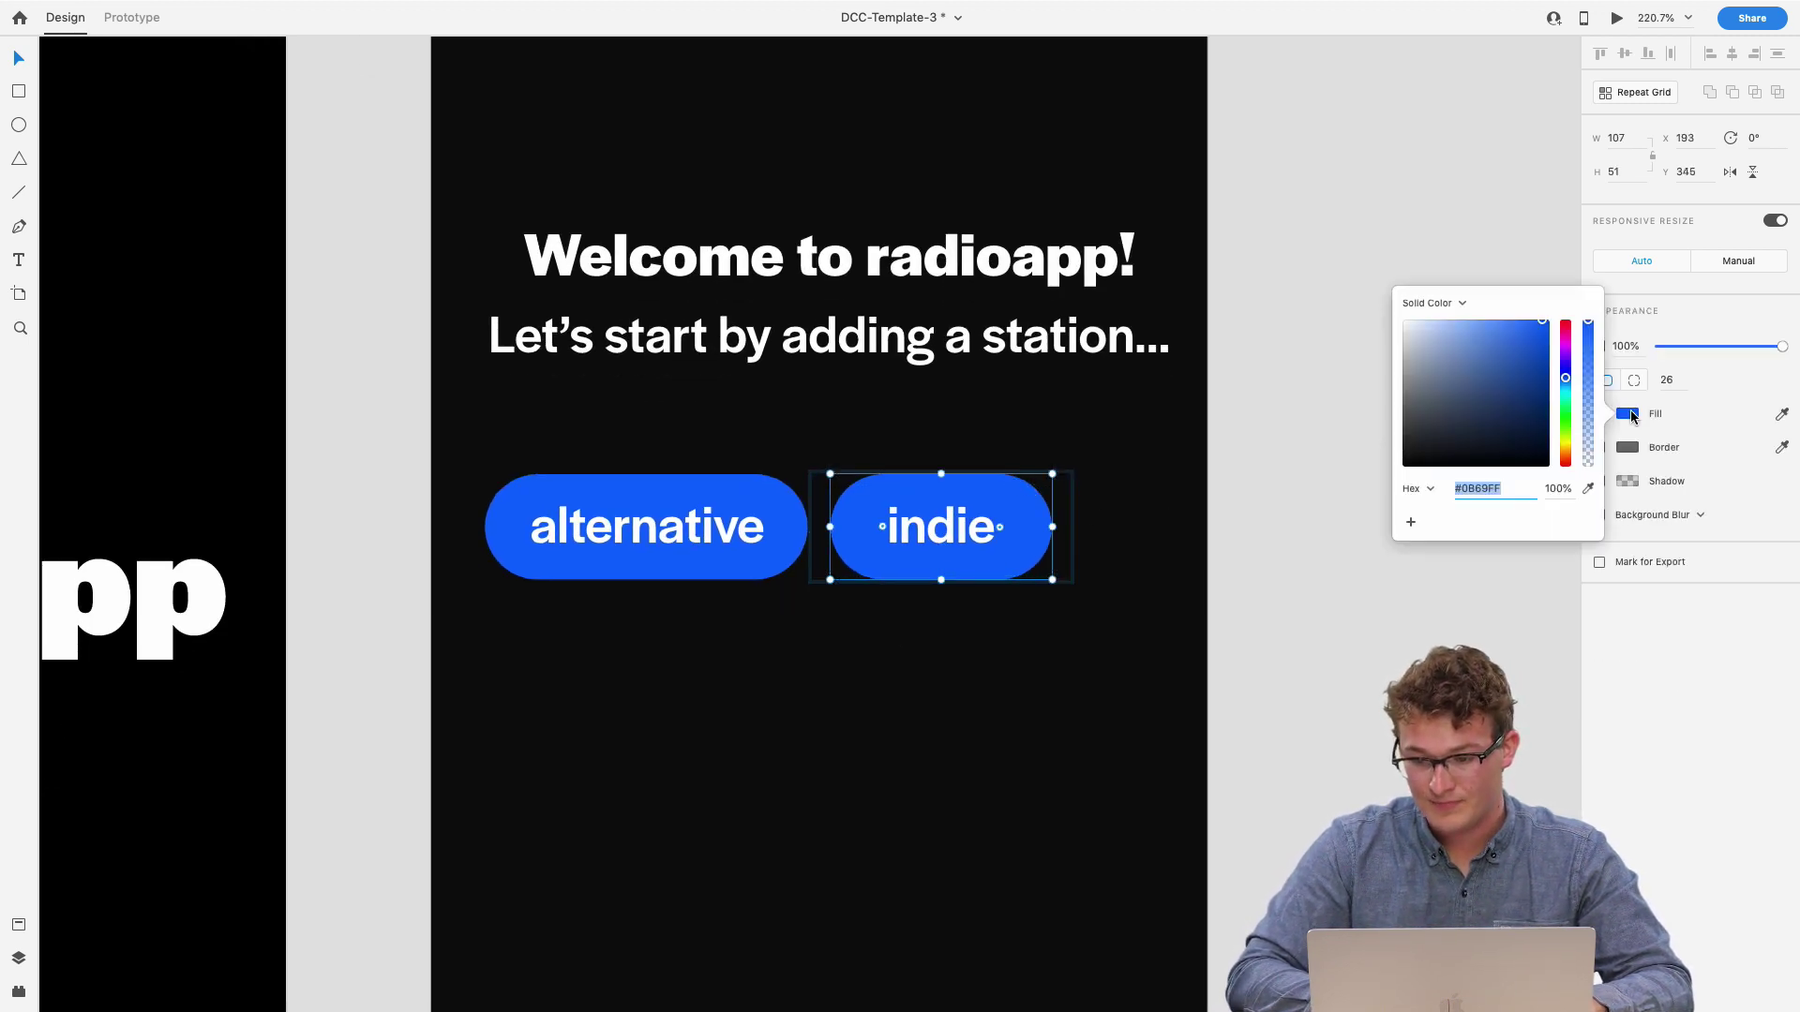
drag(1560, 407, 1565, 459)
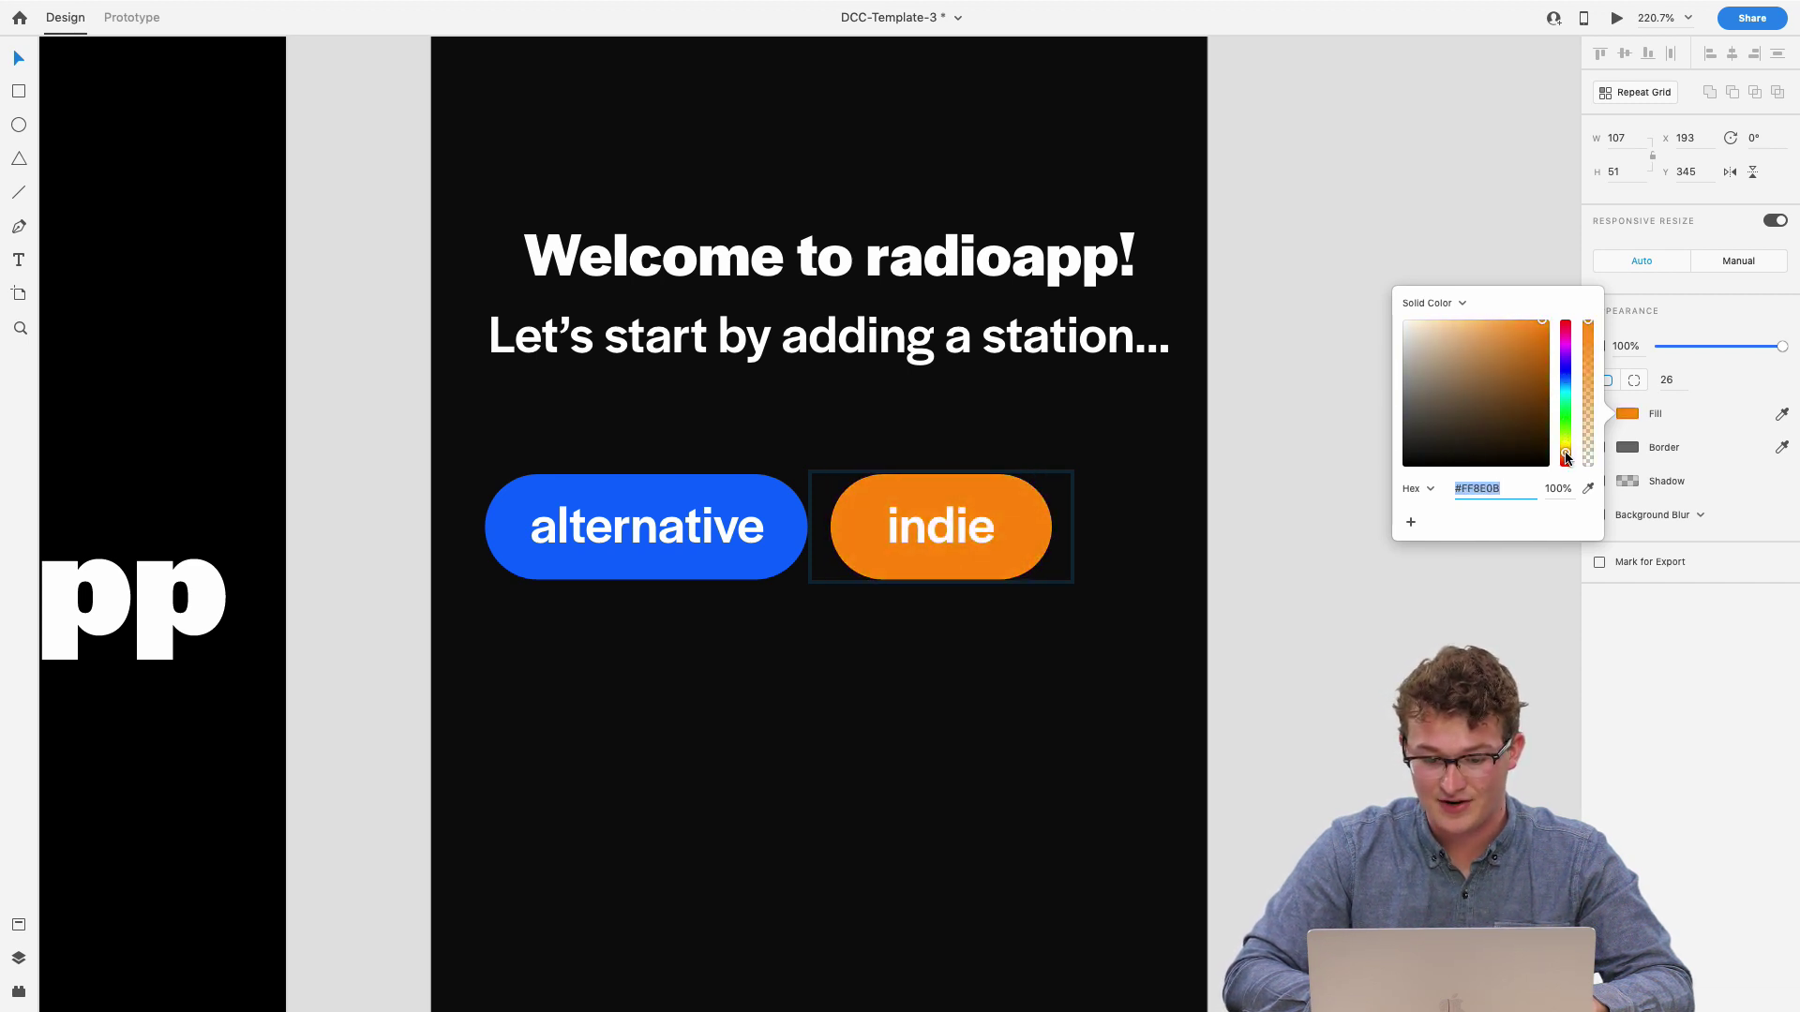
click(1391, 542)
- Duplicate the "indie" button with its label, placing the copy beneath the "alternative" button at about X 28, Y 409
scroll(1211, 551, down, 3)
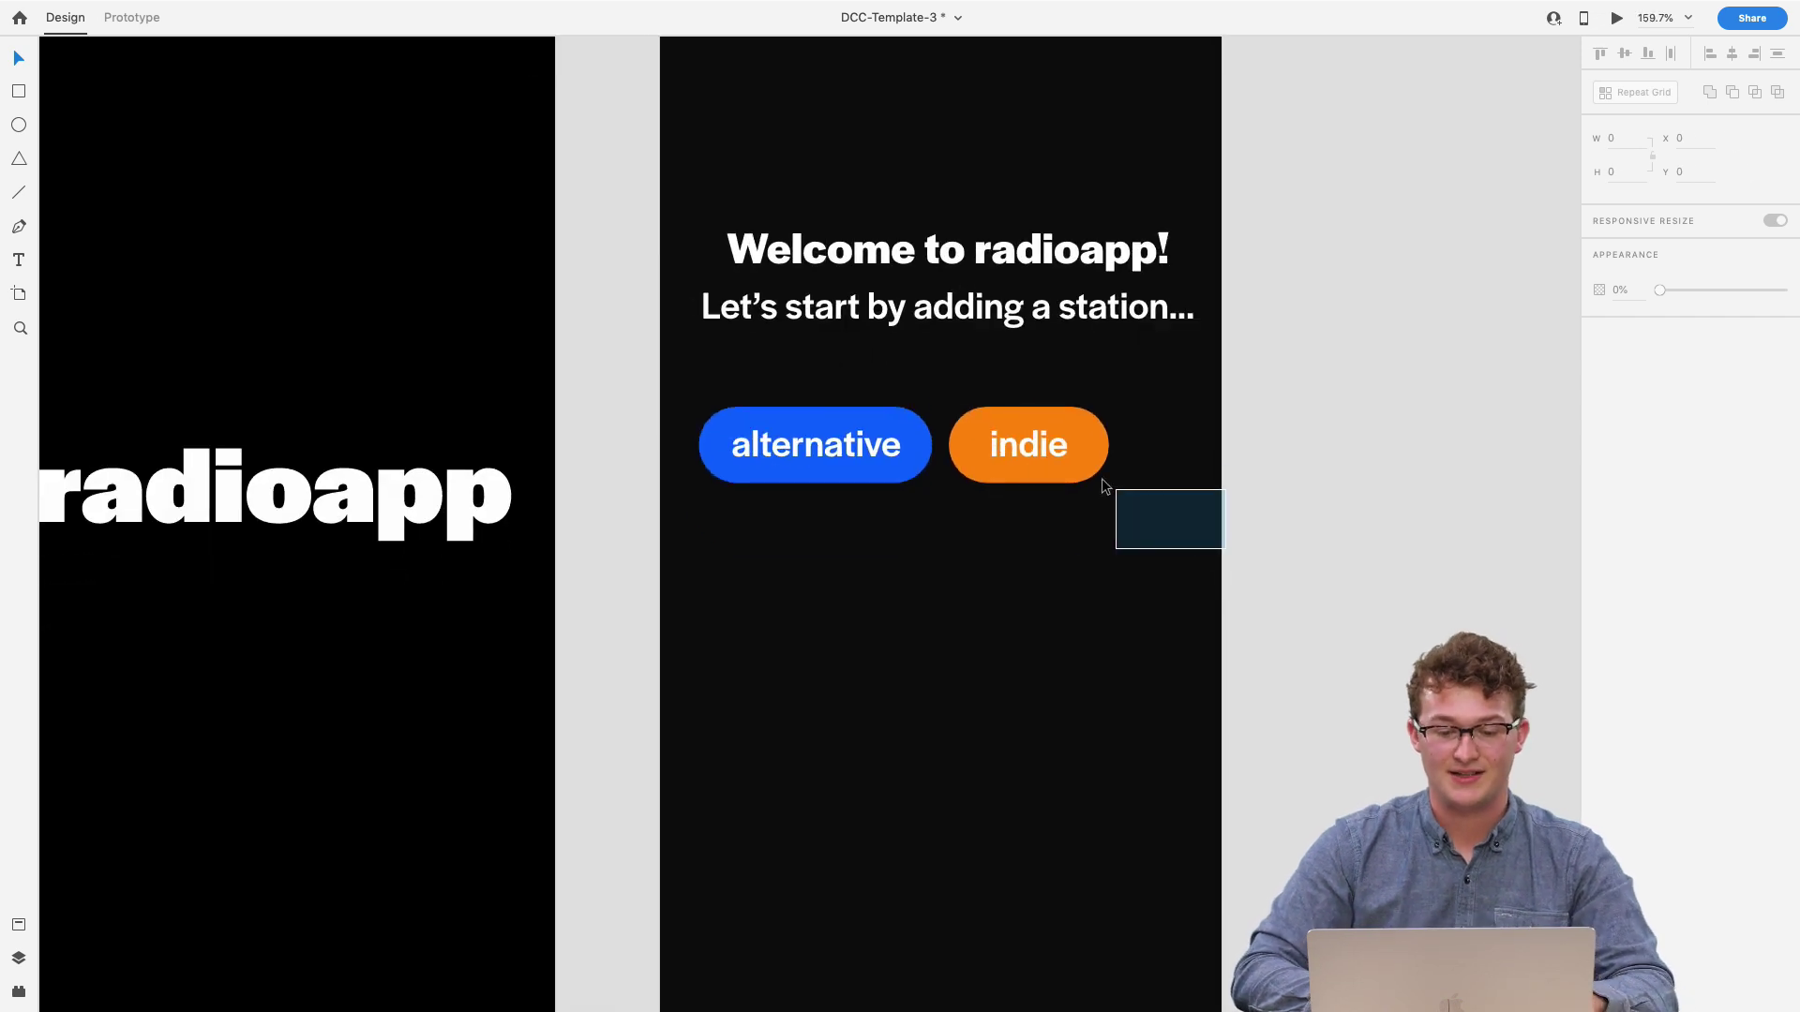
click(1039, 446)
drag(1038, 444, 792, 545)
- Change the copied button's label to "chillhop" in lowercase
double_click(792, 546)
double_click(792, 544)
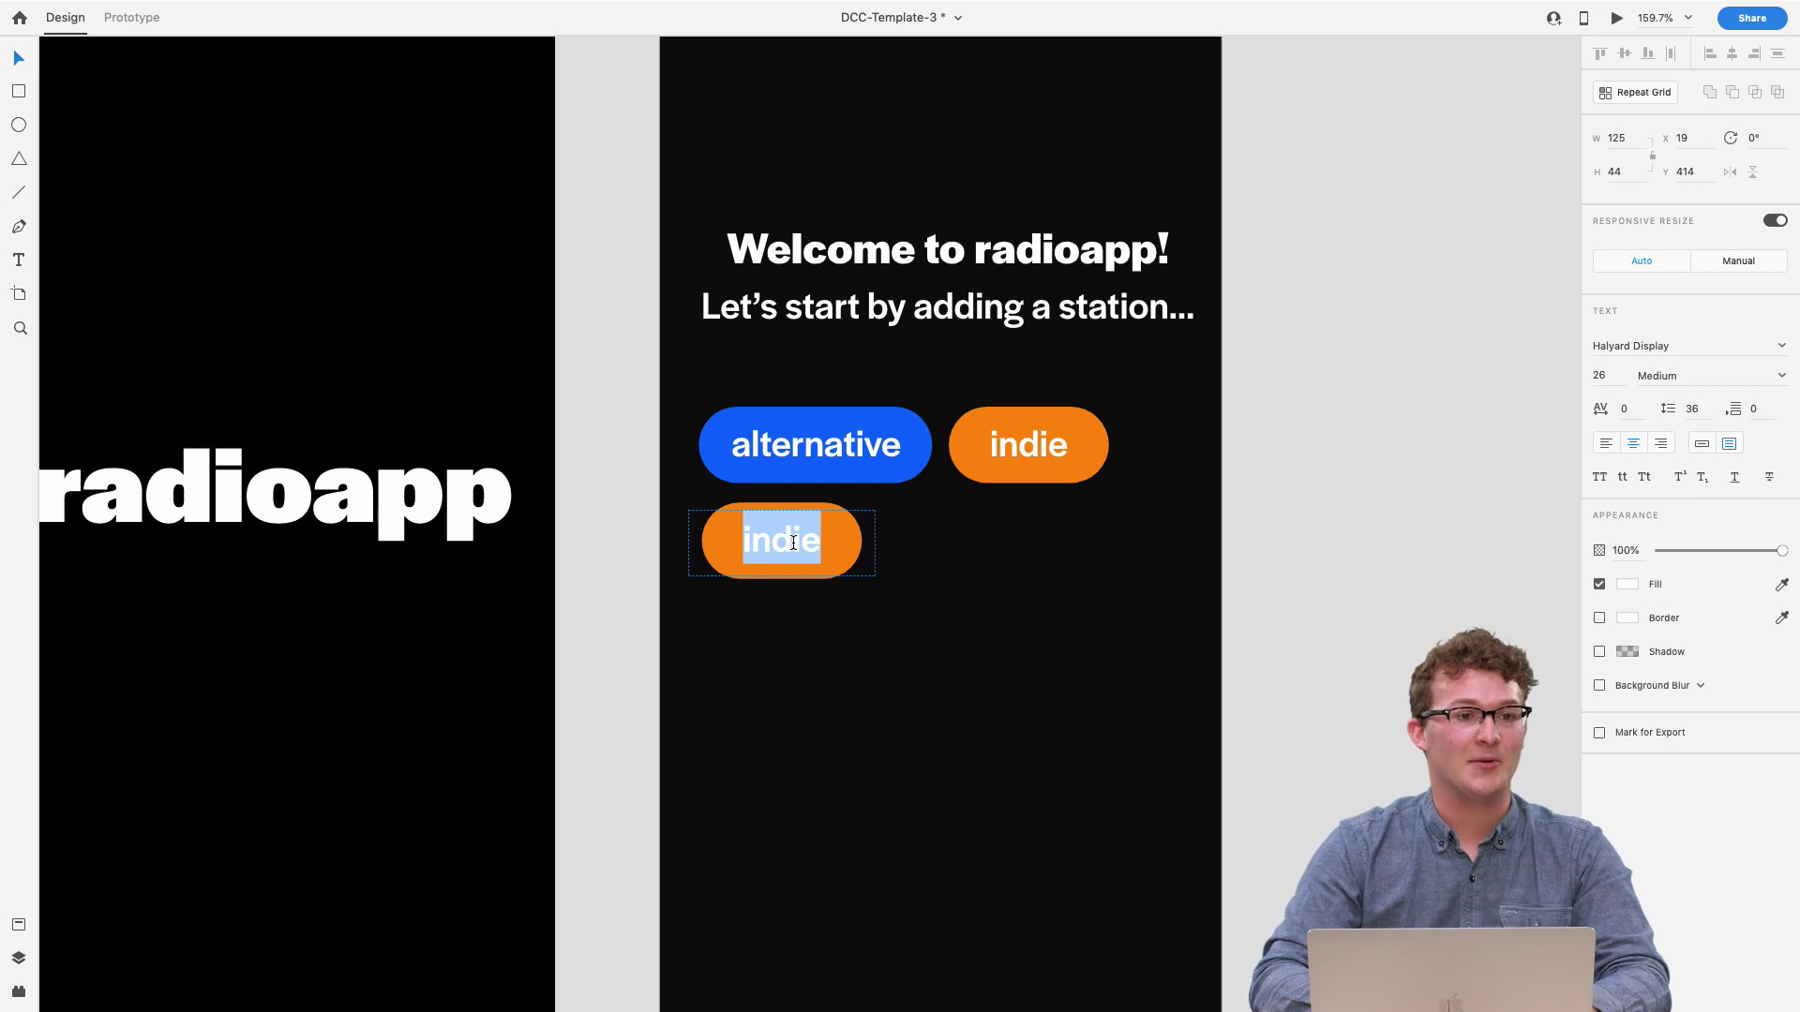
text(cxh)
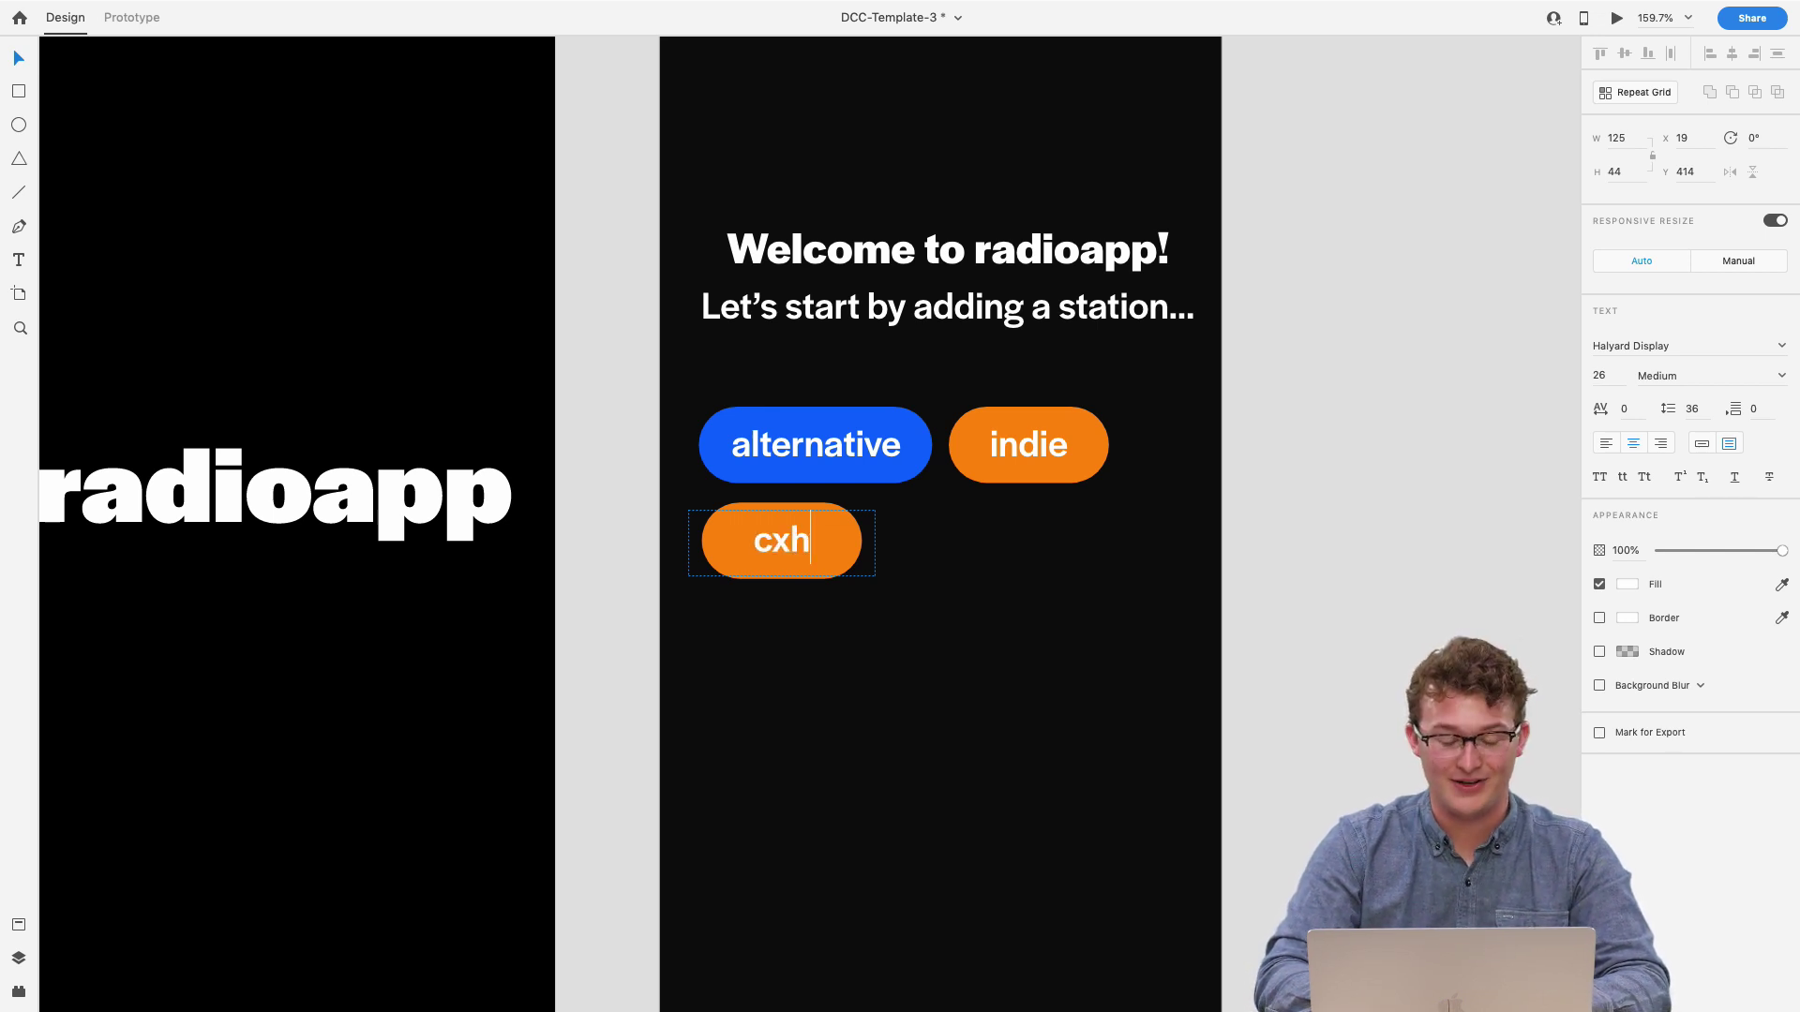
key(BackSpace)
text(u)
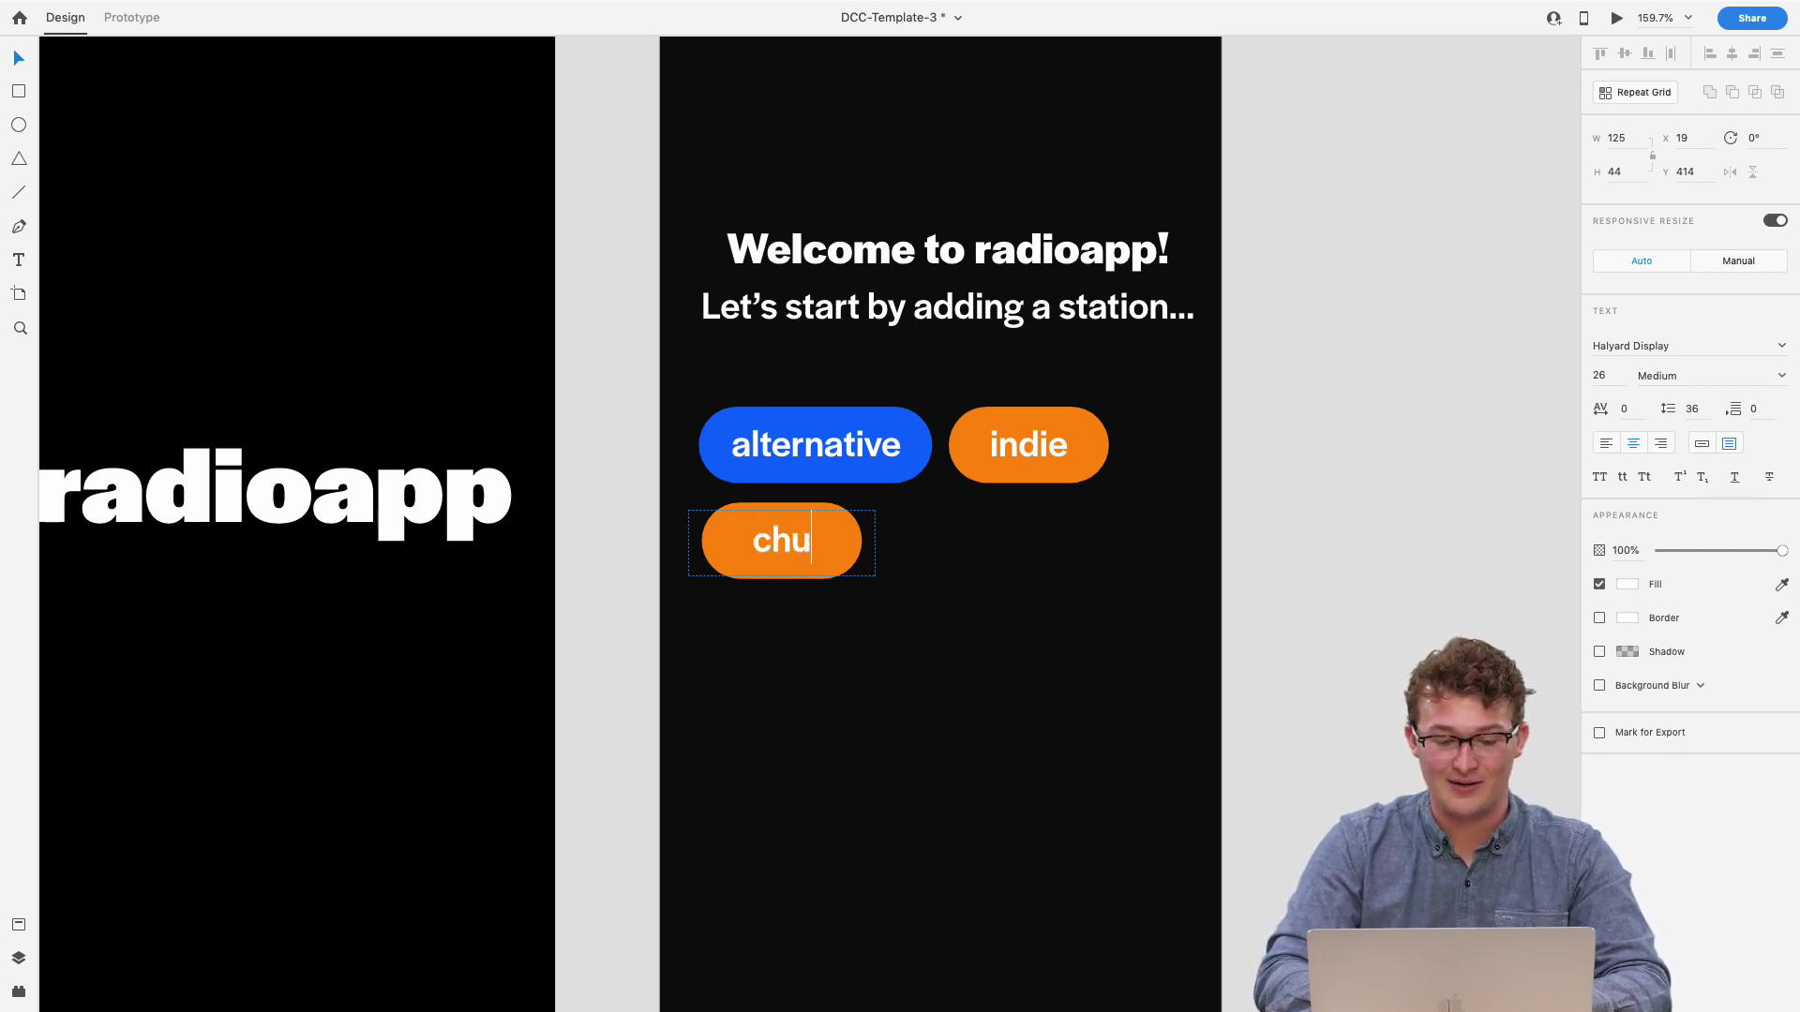
text(l)
key(BackSpace)
key(BackSpace)
text(illh)
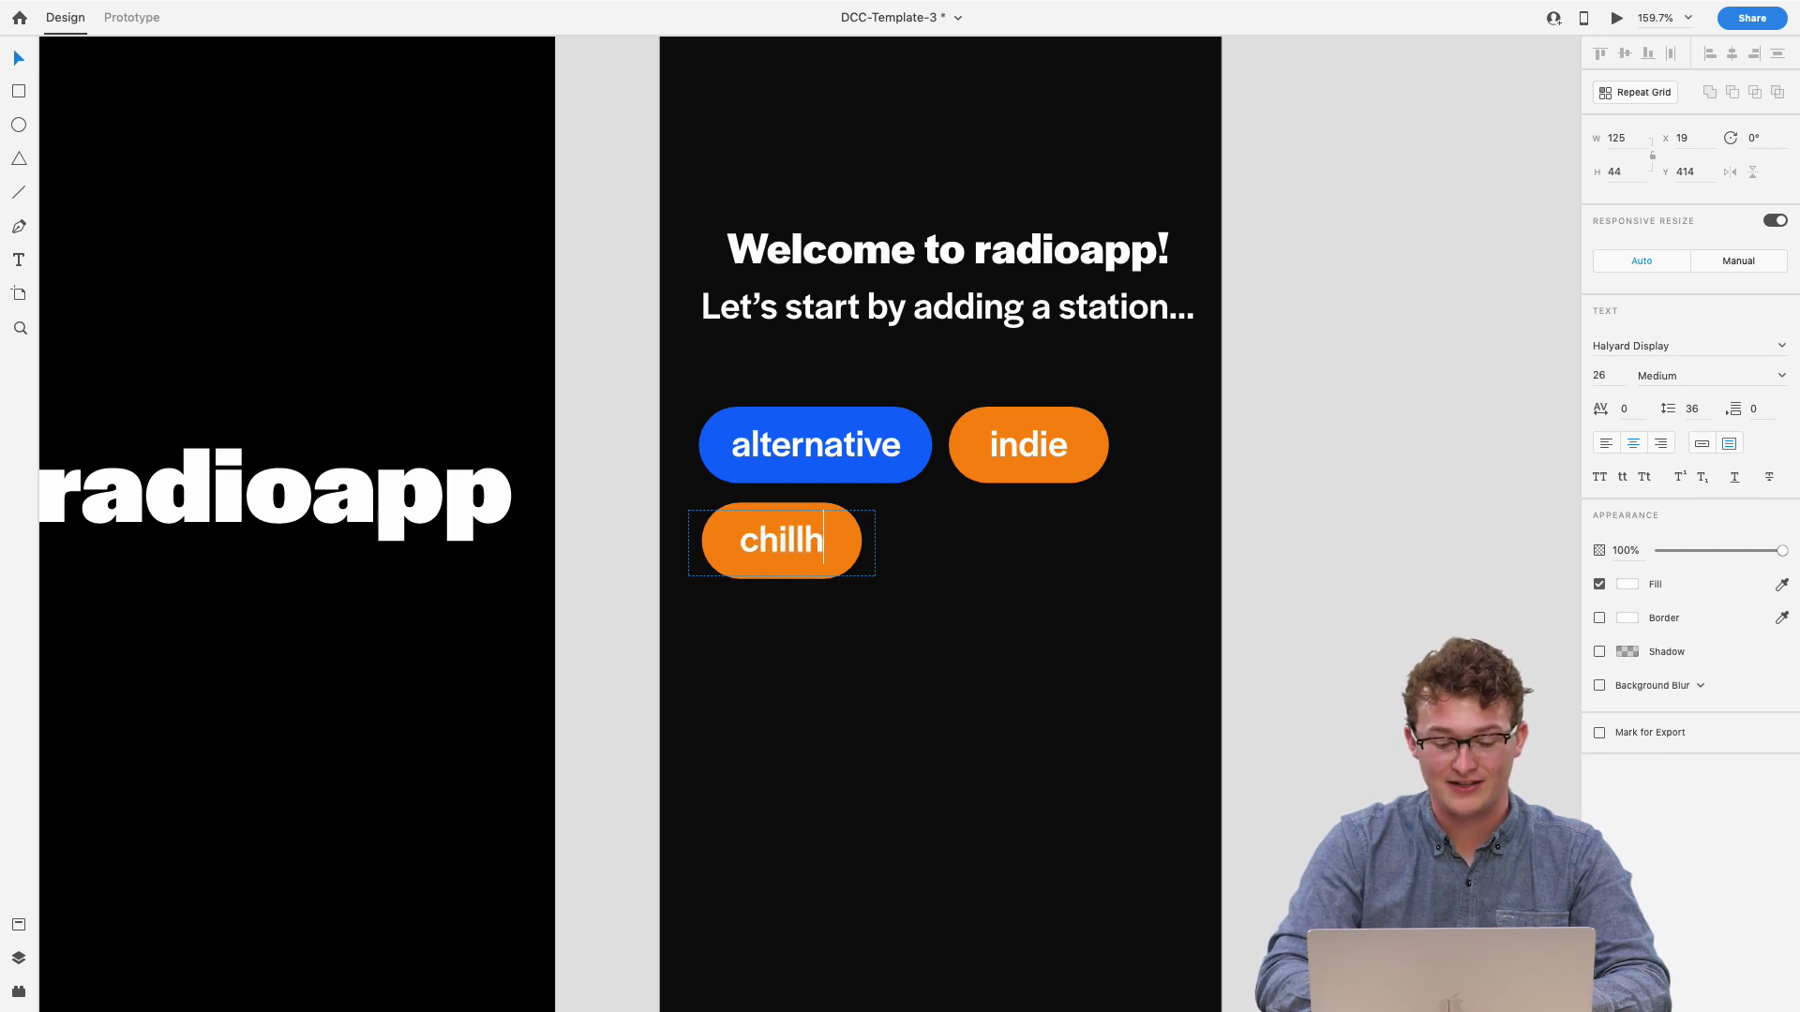
text(op)
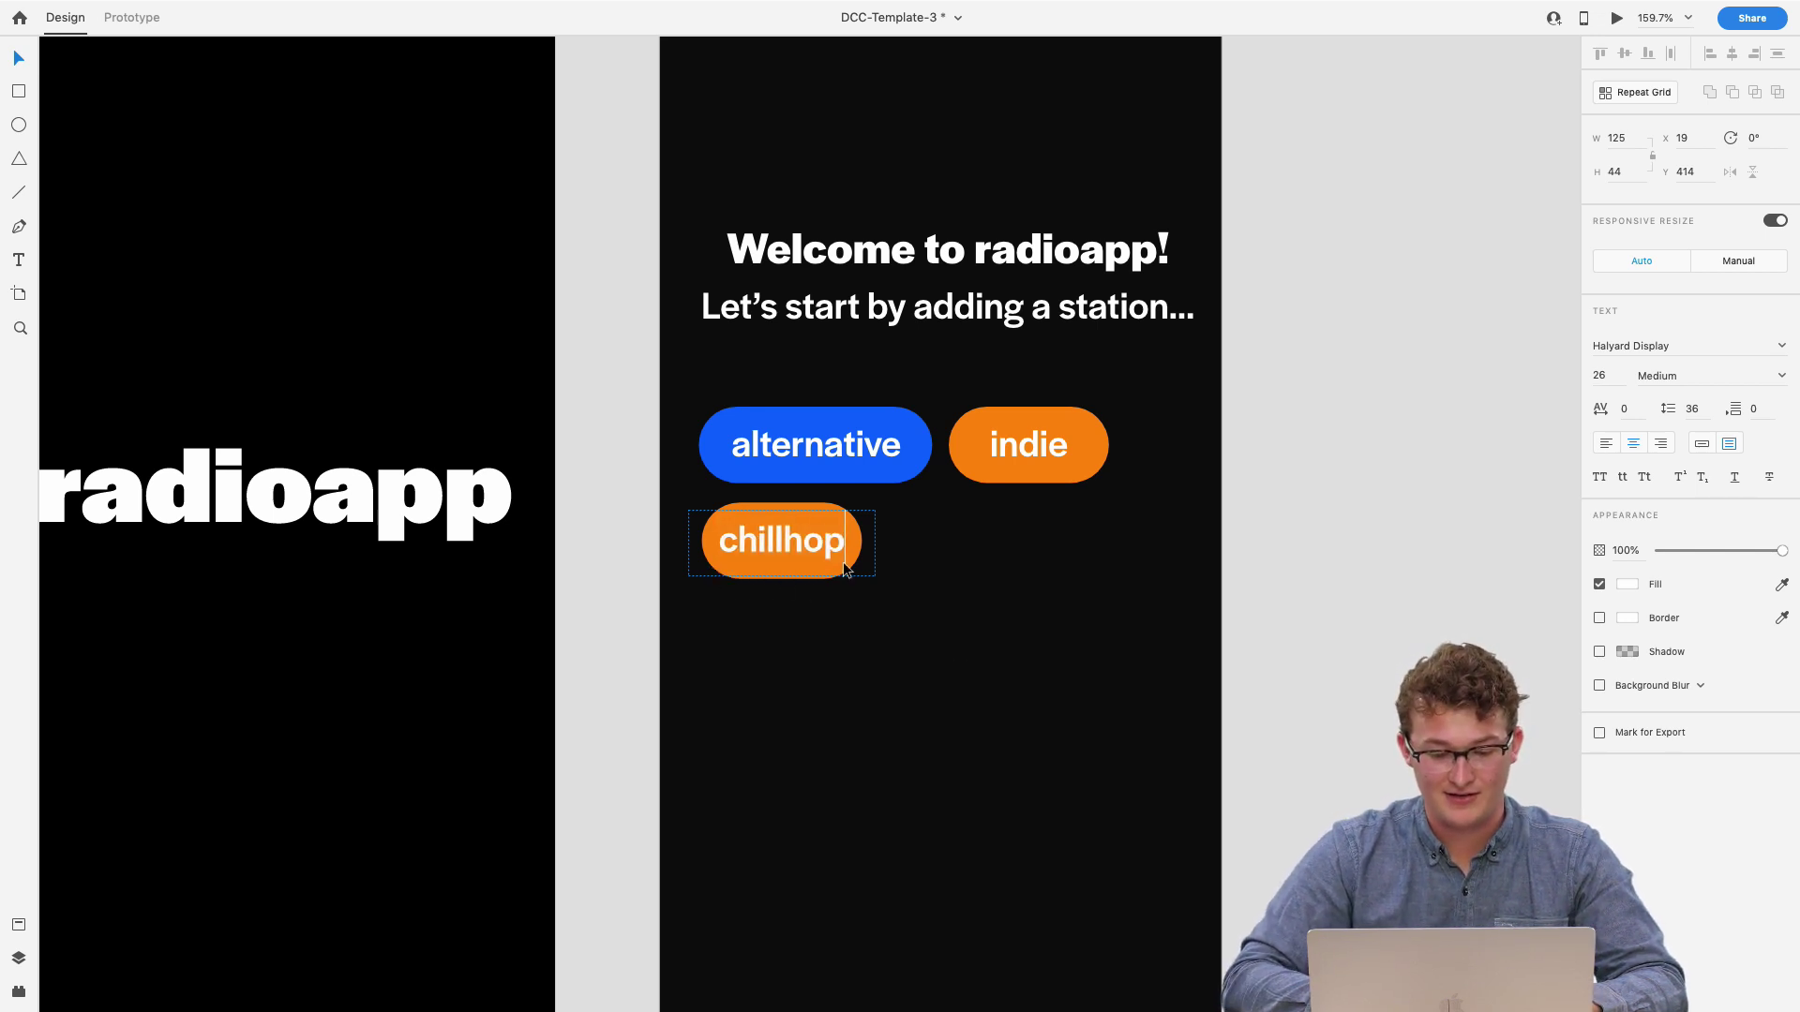
- Widen the "chillhop" pill to about 129 and recentre its label at about X 30
scroll(846, 569, up, 5)
click(853, 523)
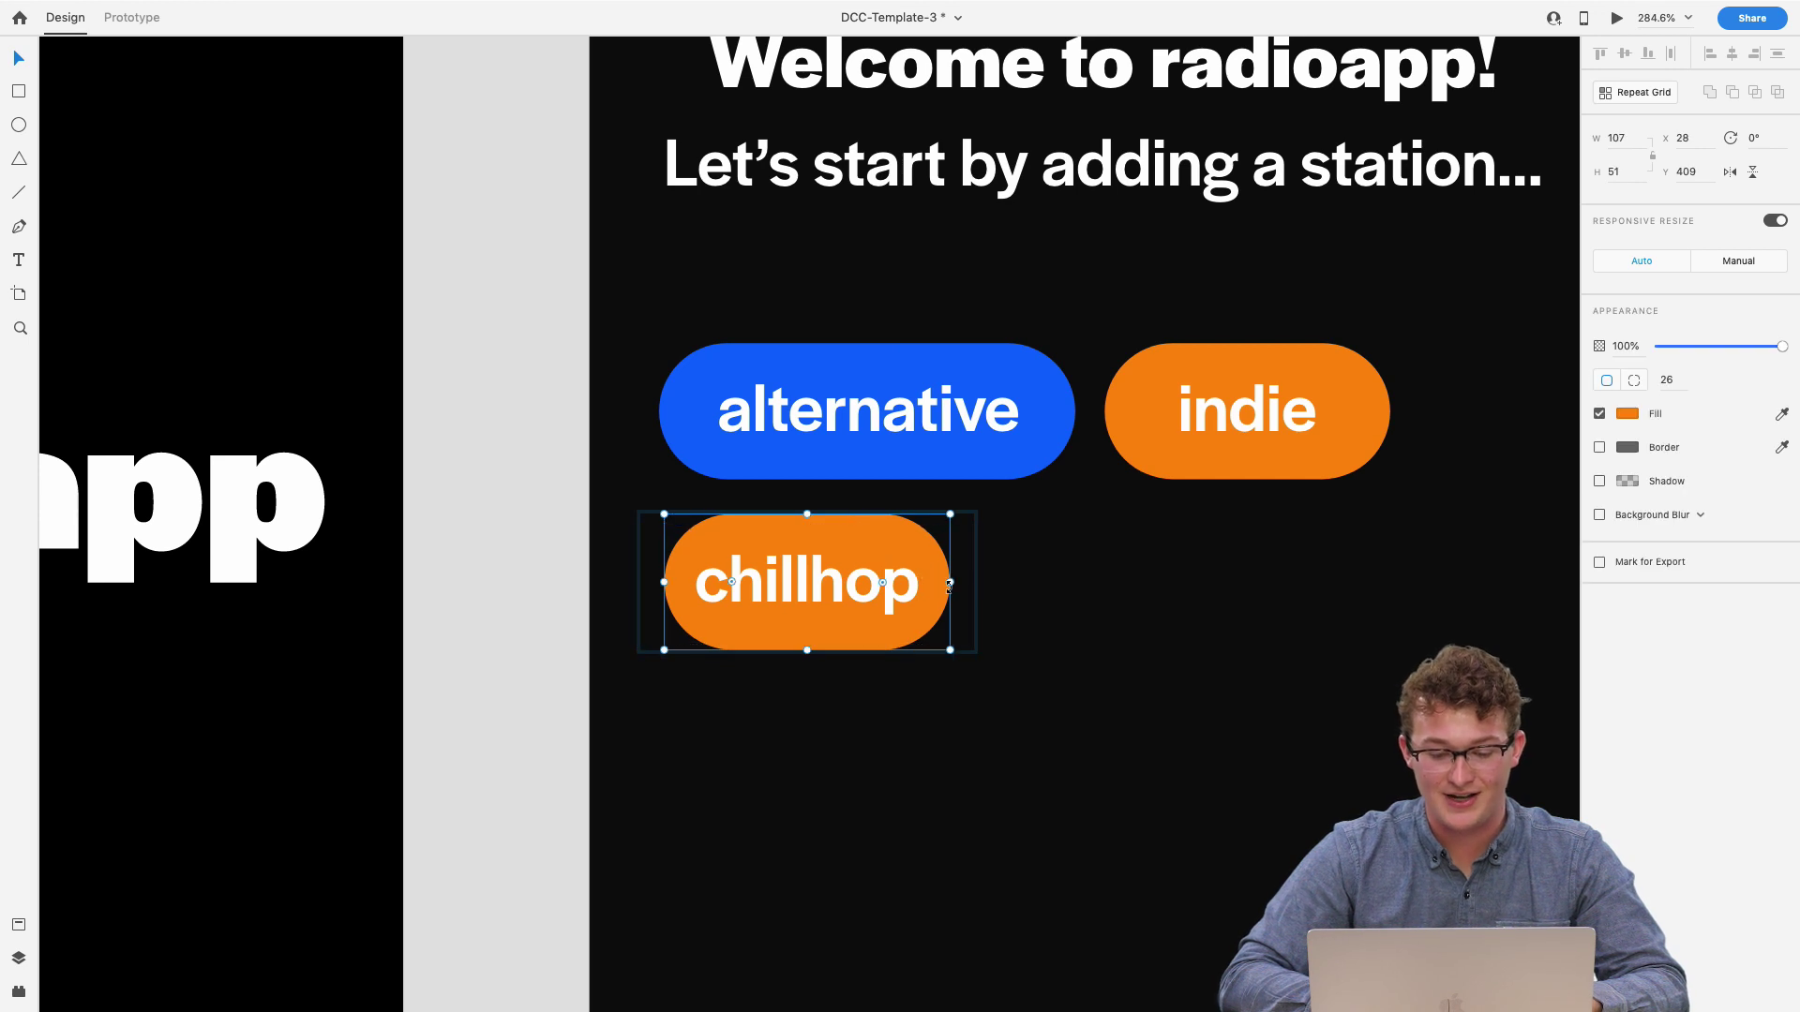
drag(951, 582, 1009, 582)
click(874, 576)
drag(874, 576, 864, 576)
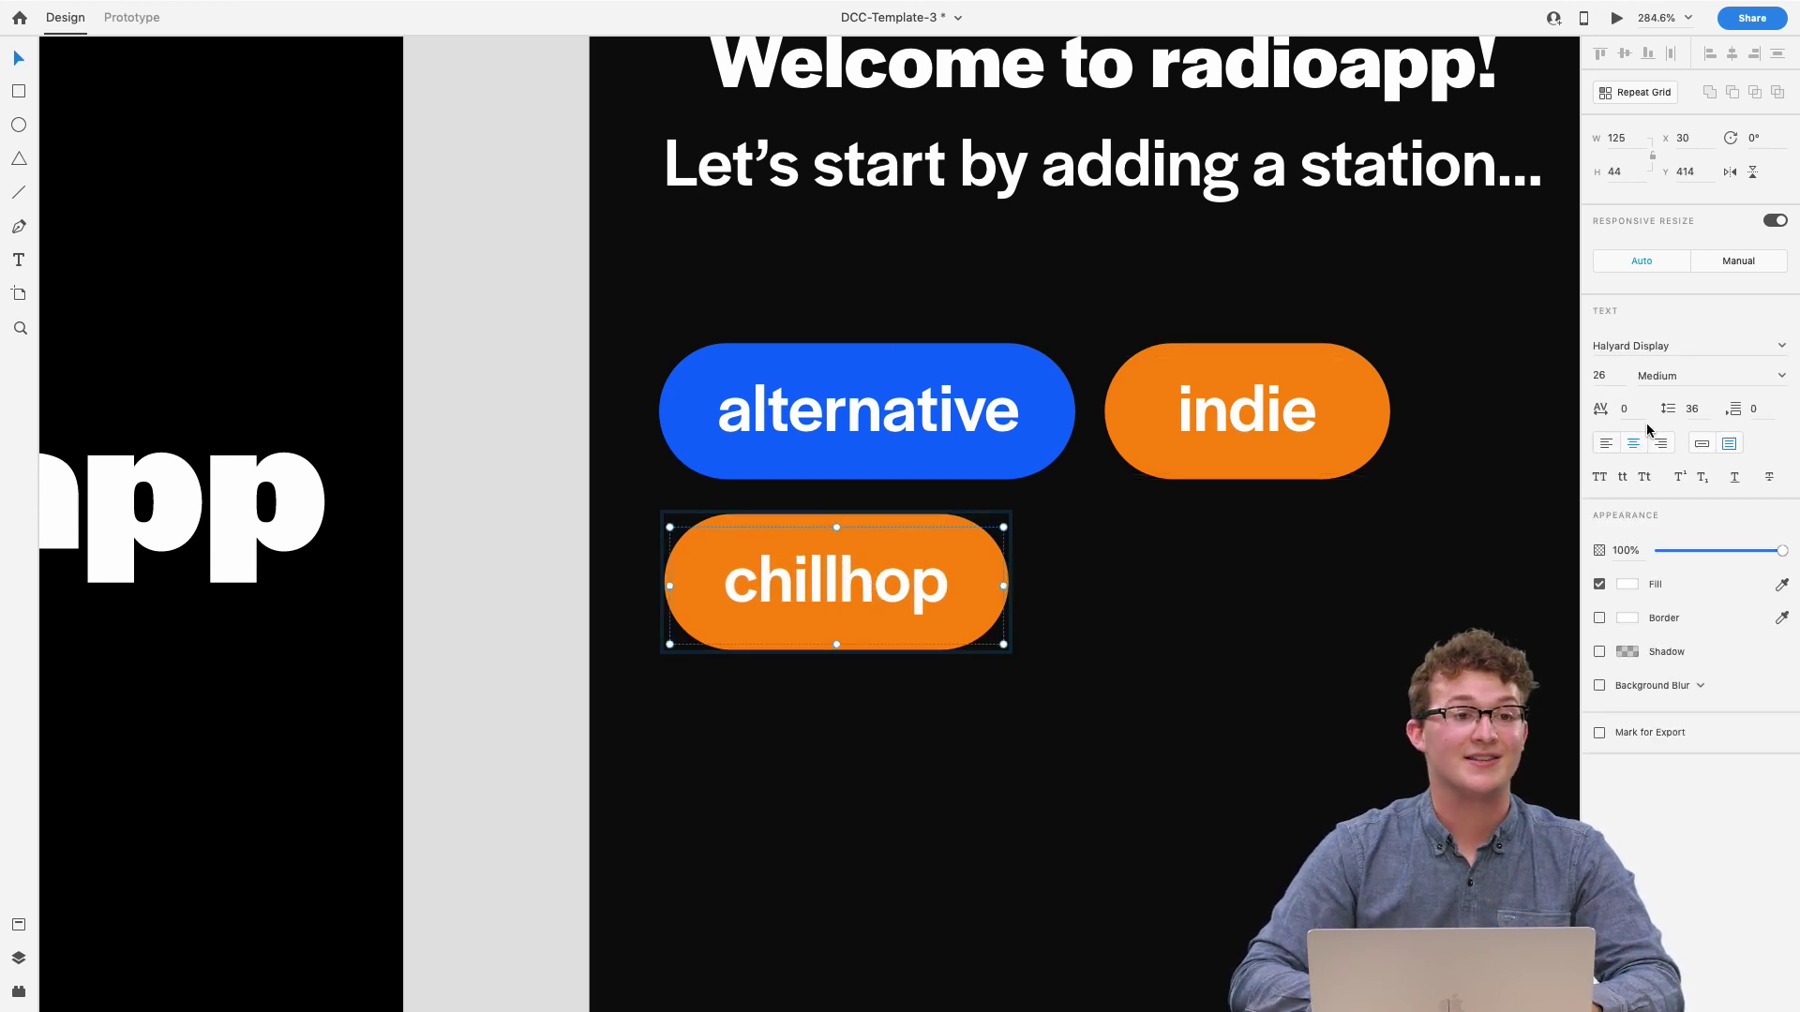
- Change the "chillhop" pill's fill to purple #980BFF
click(1631, 585)
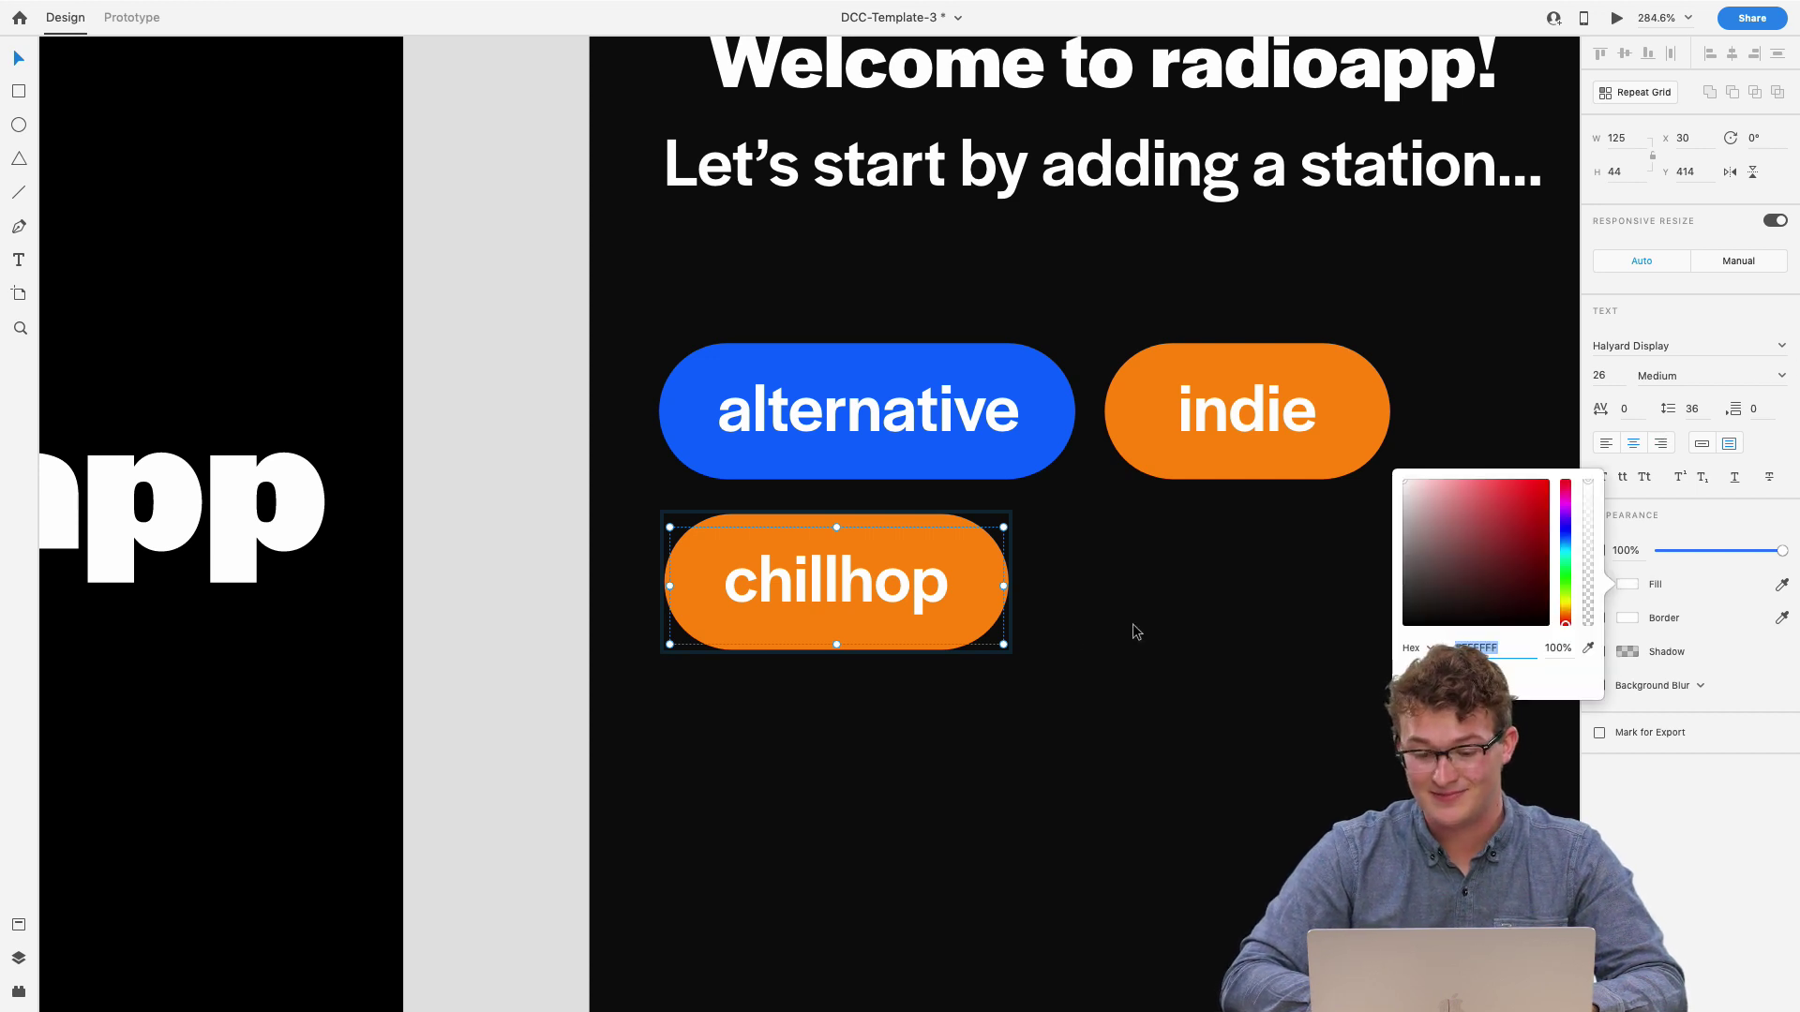
click(949, 517)
click(1626, 418)
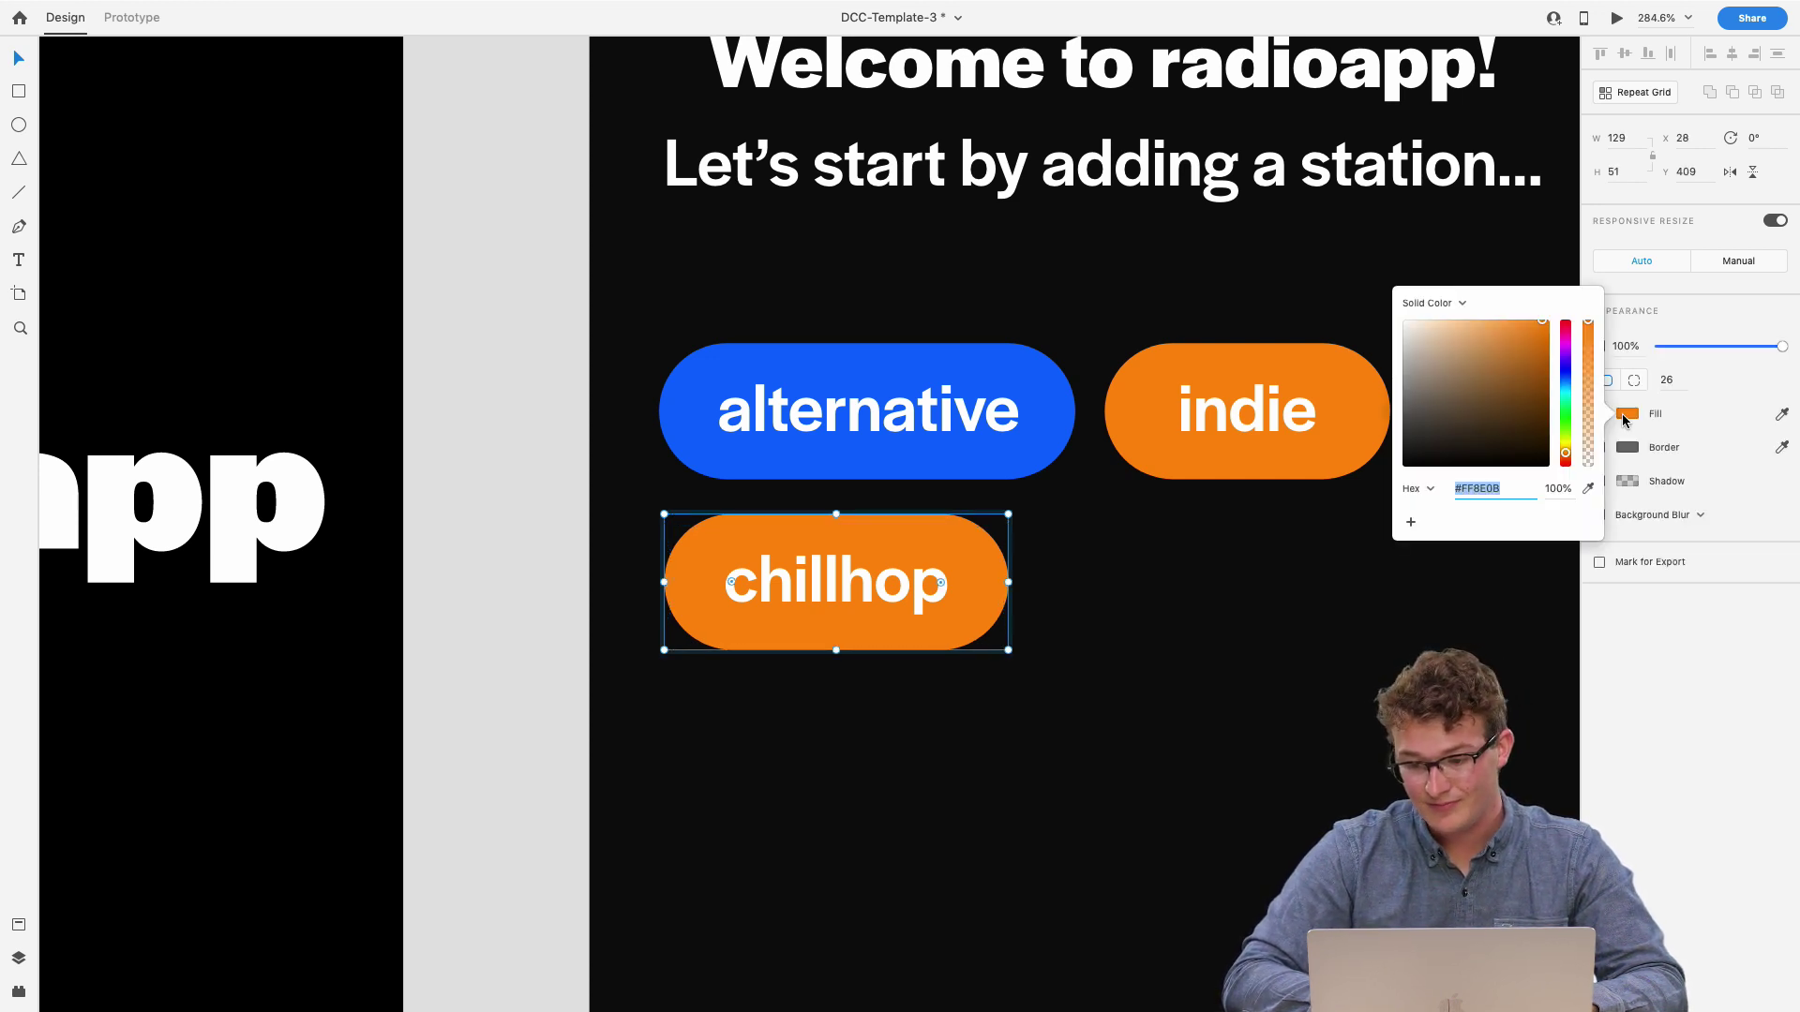
drag(1564, 453, 1570, 468)
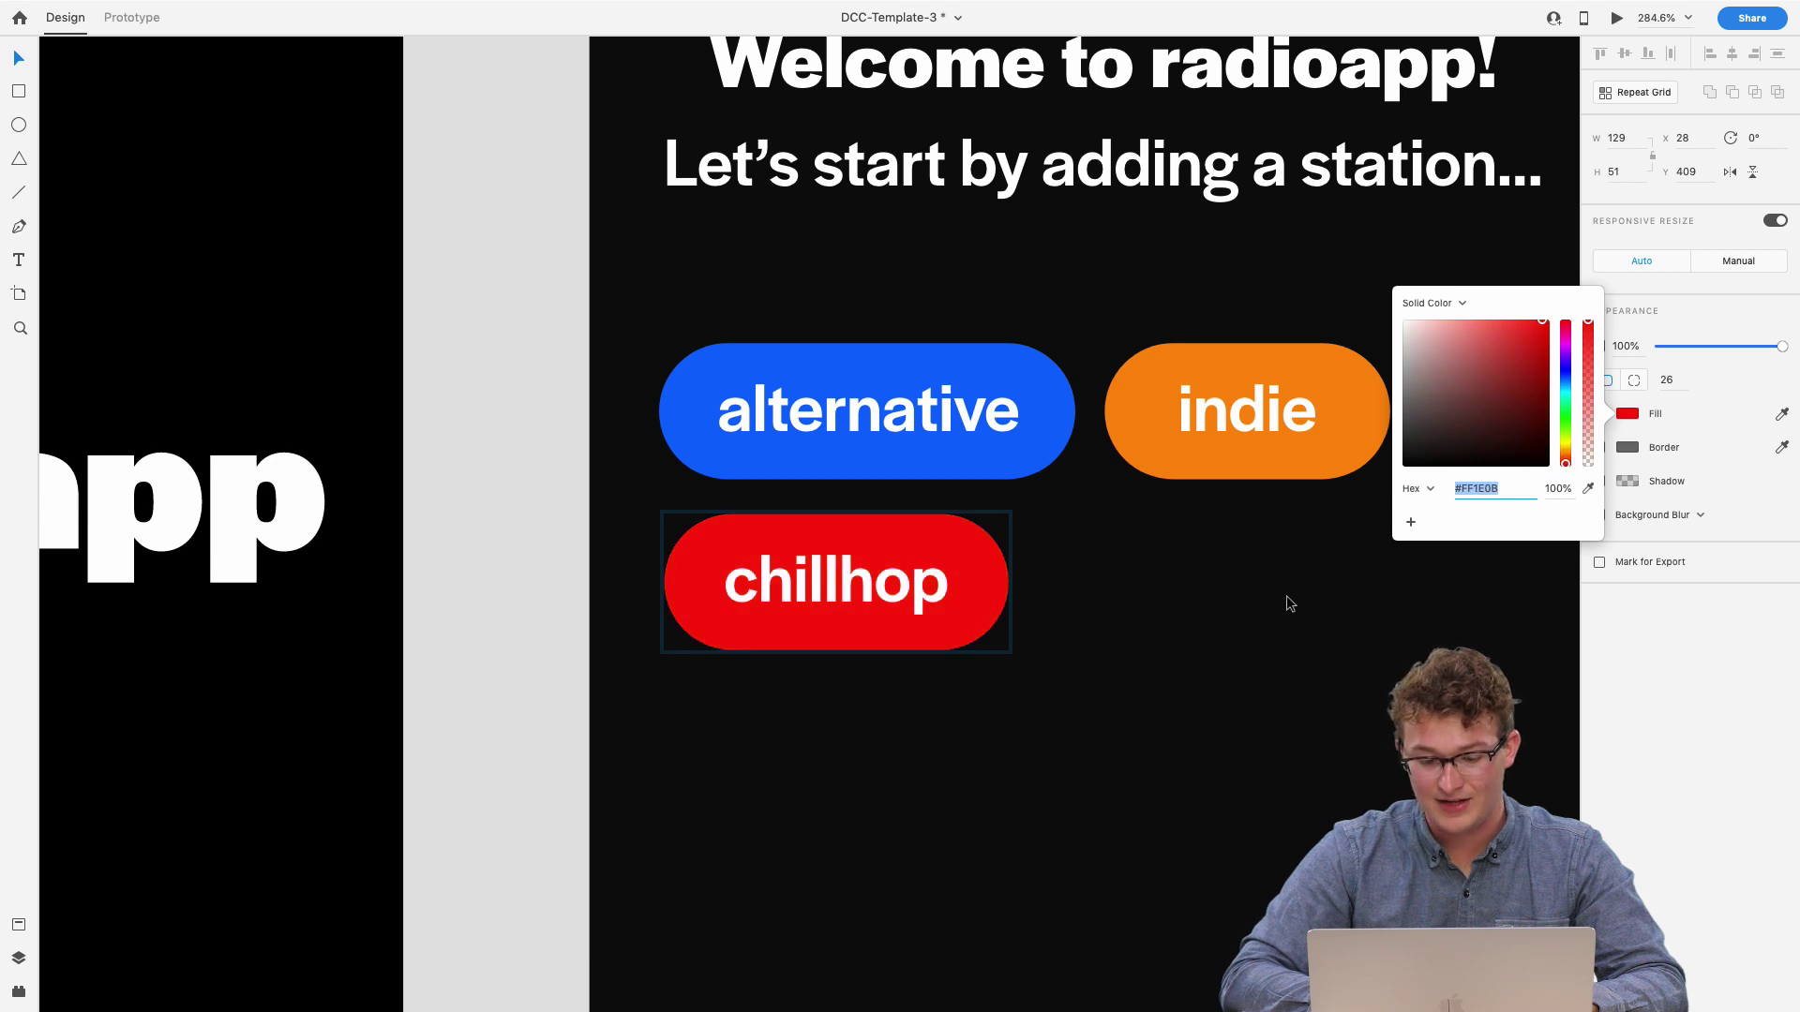
drag(1571, 372, 1573, 358)
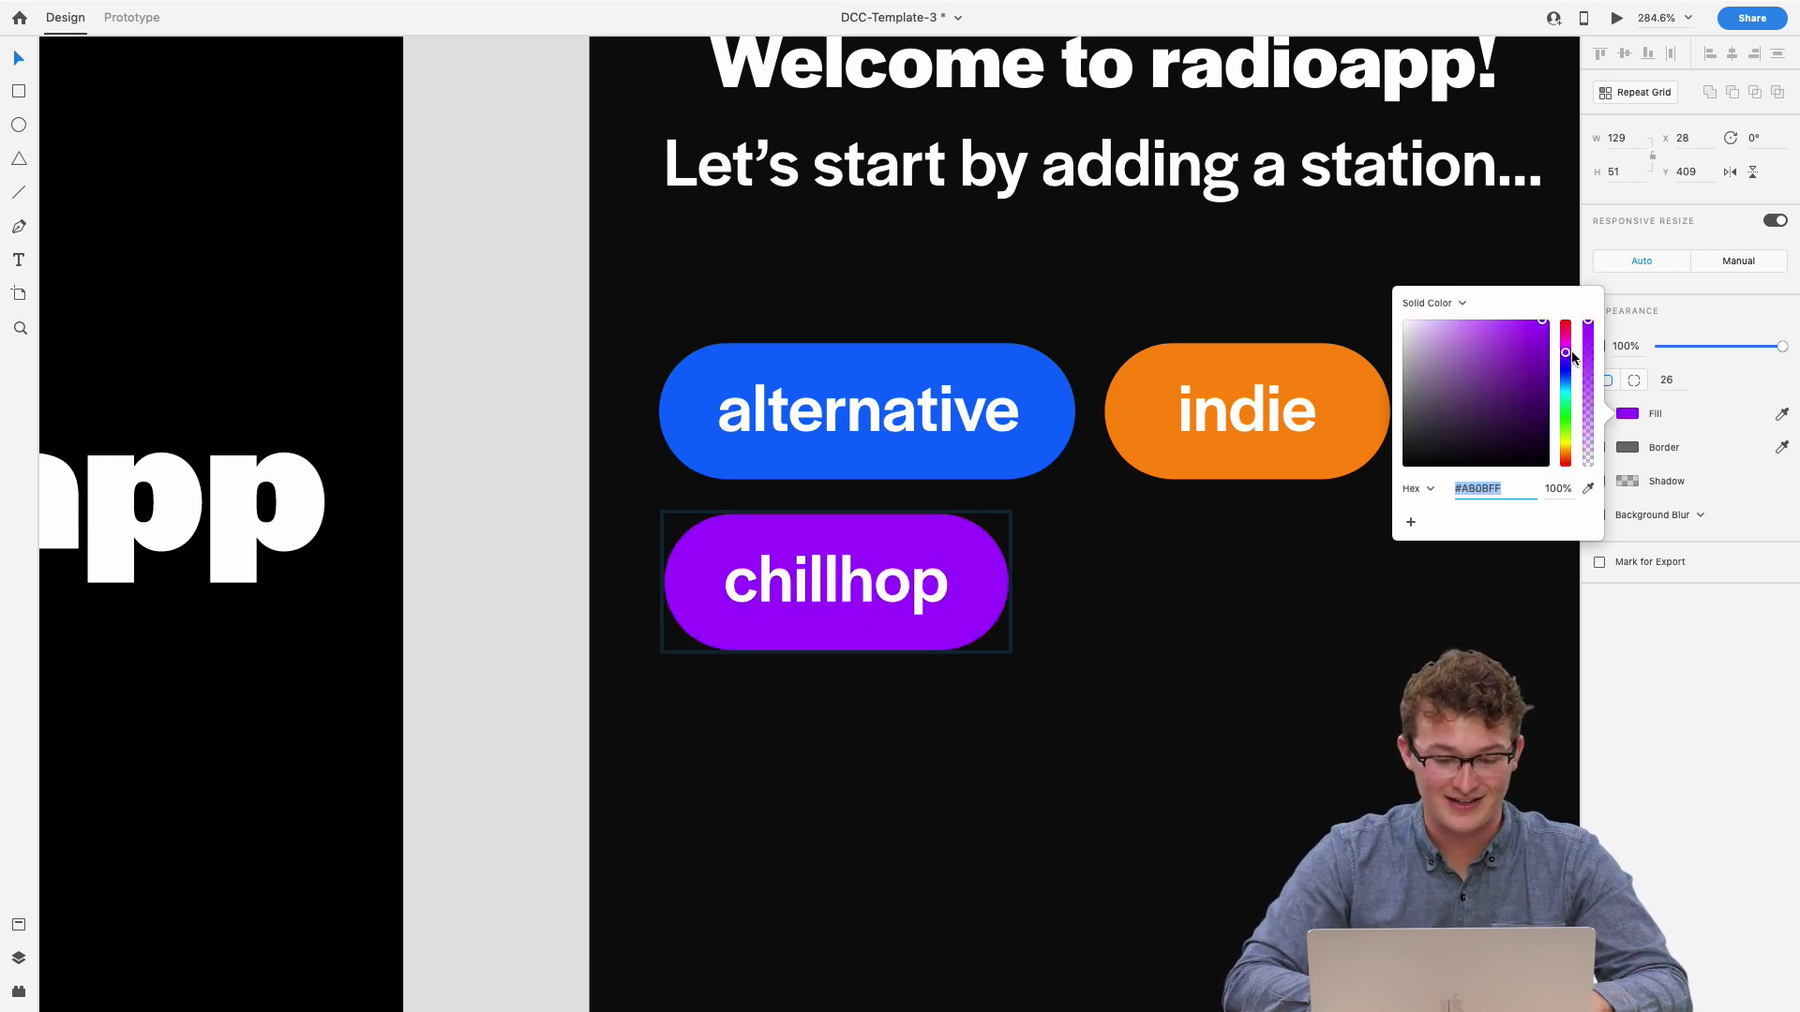
click(1172, 637)
- Duplicate the "chillhop" button with its label, placing the copy beside the original at about X 173, Y 409
scroll(1173, 637, down, 3)
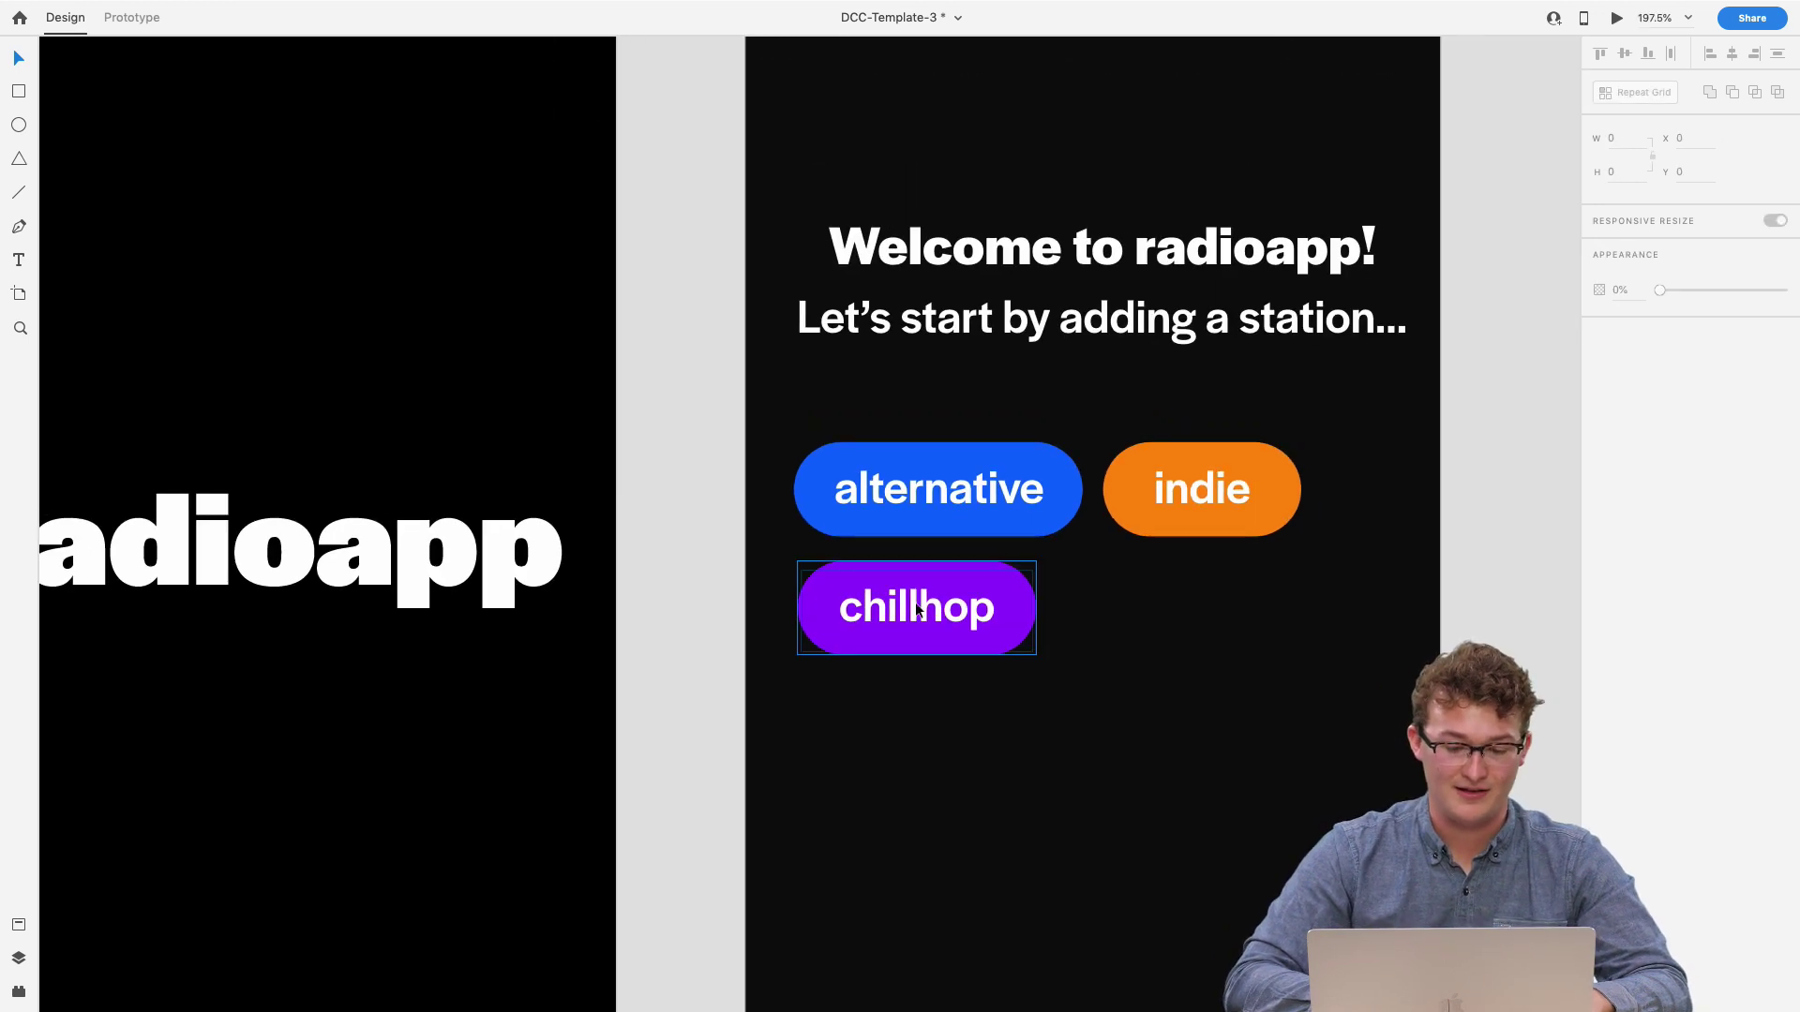
drag(1137, 715, 764, 579)
drag(895, 583, 1166, 583)
- Change the second purple button's label to "trance" in lowercase
double_click(1213, 609)
double_click(1214, 609)
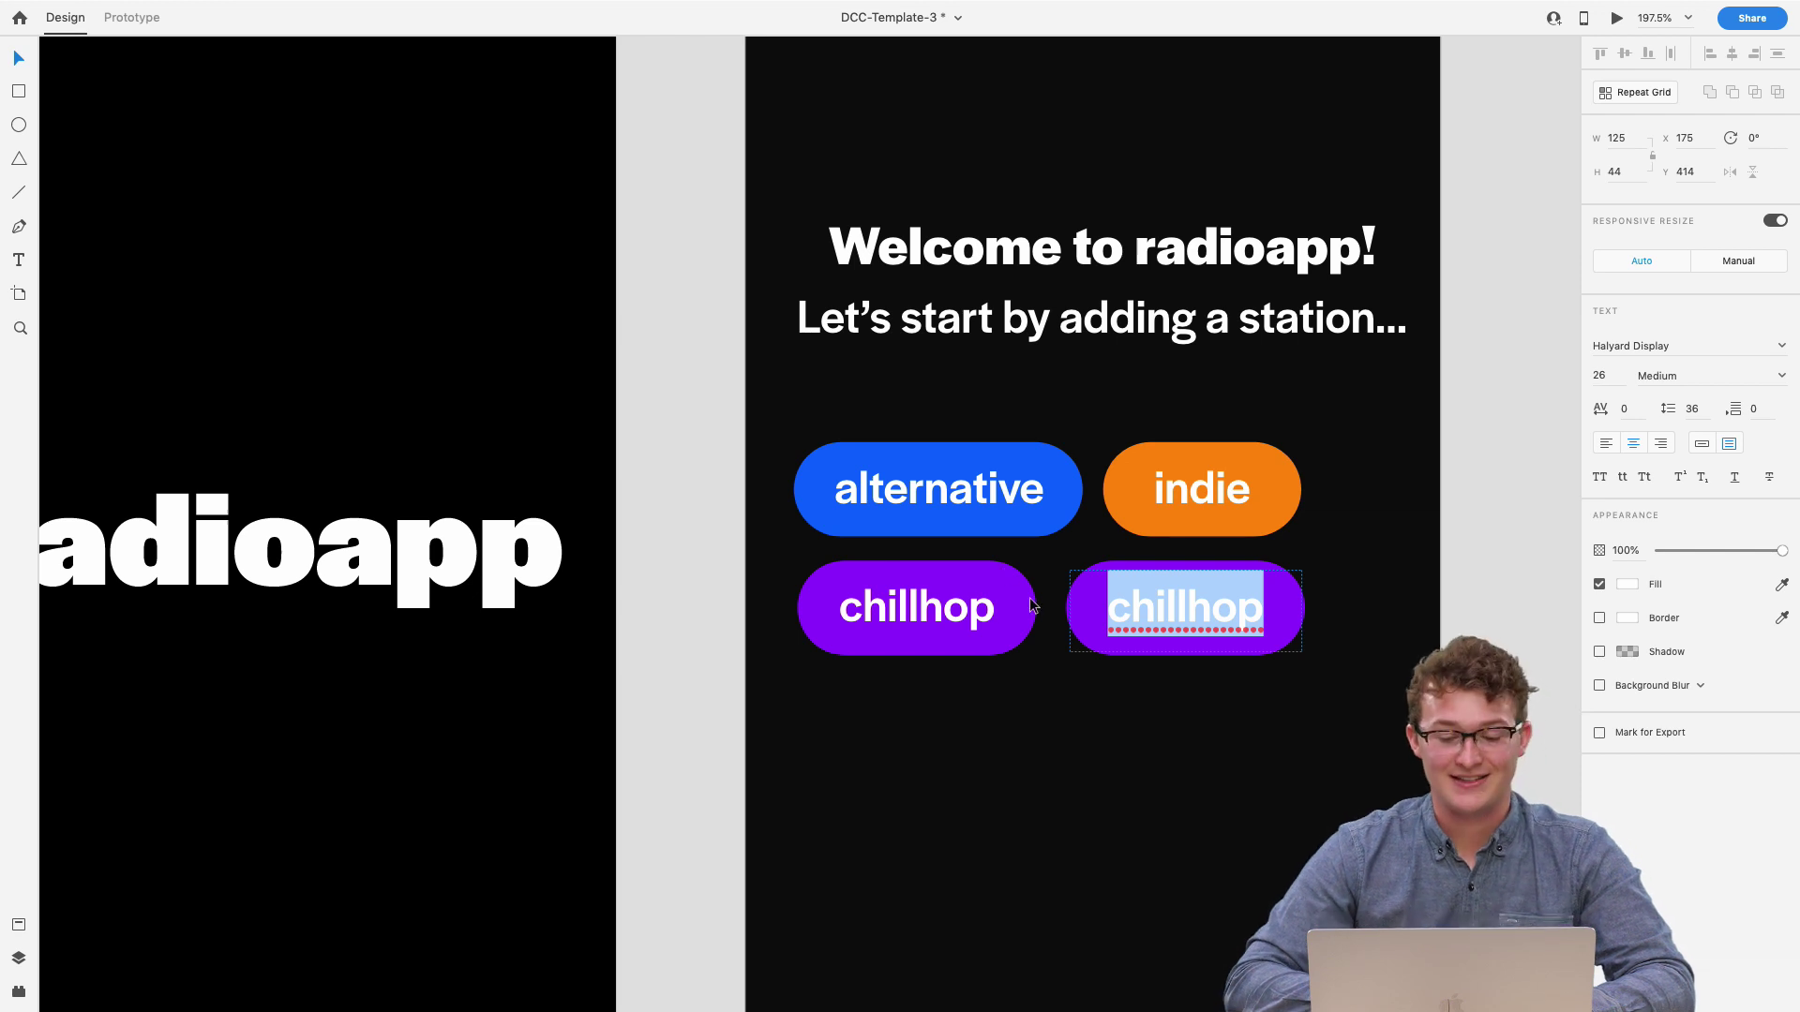
text(trance)
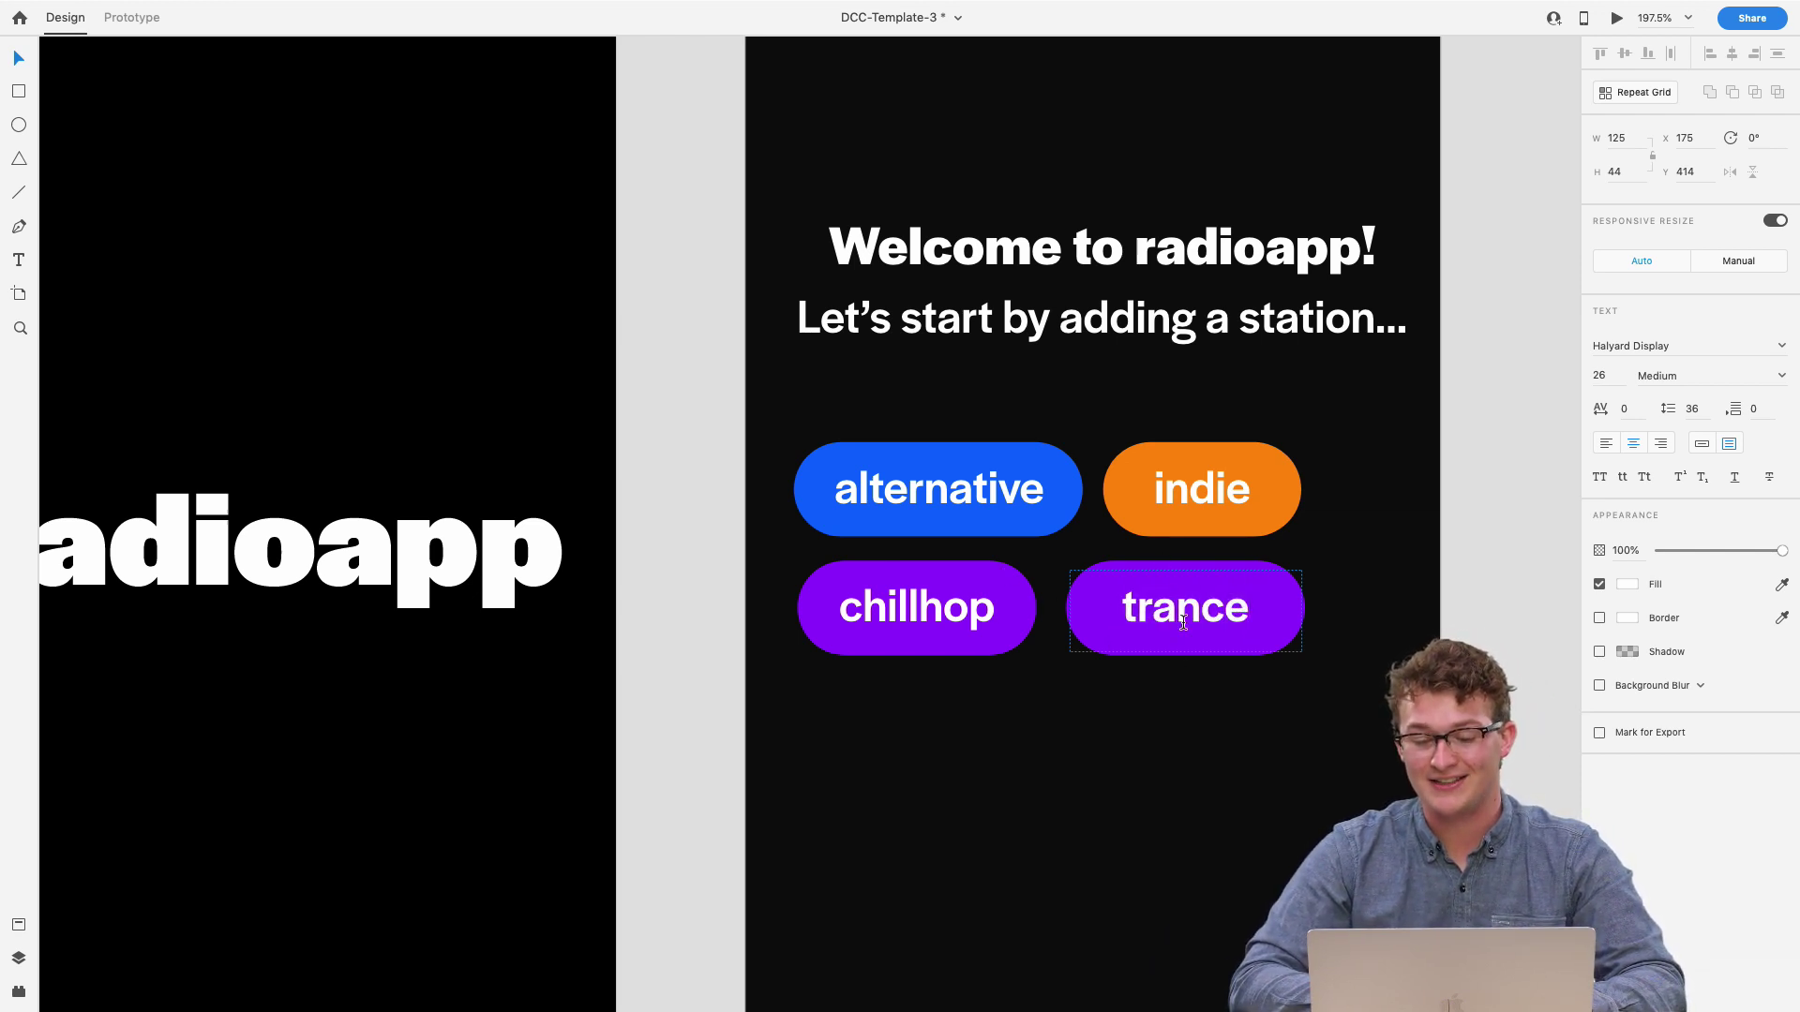
key(Escape)
key(Escape)
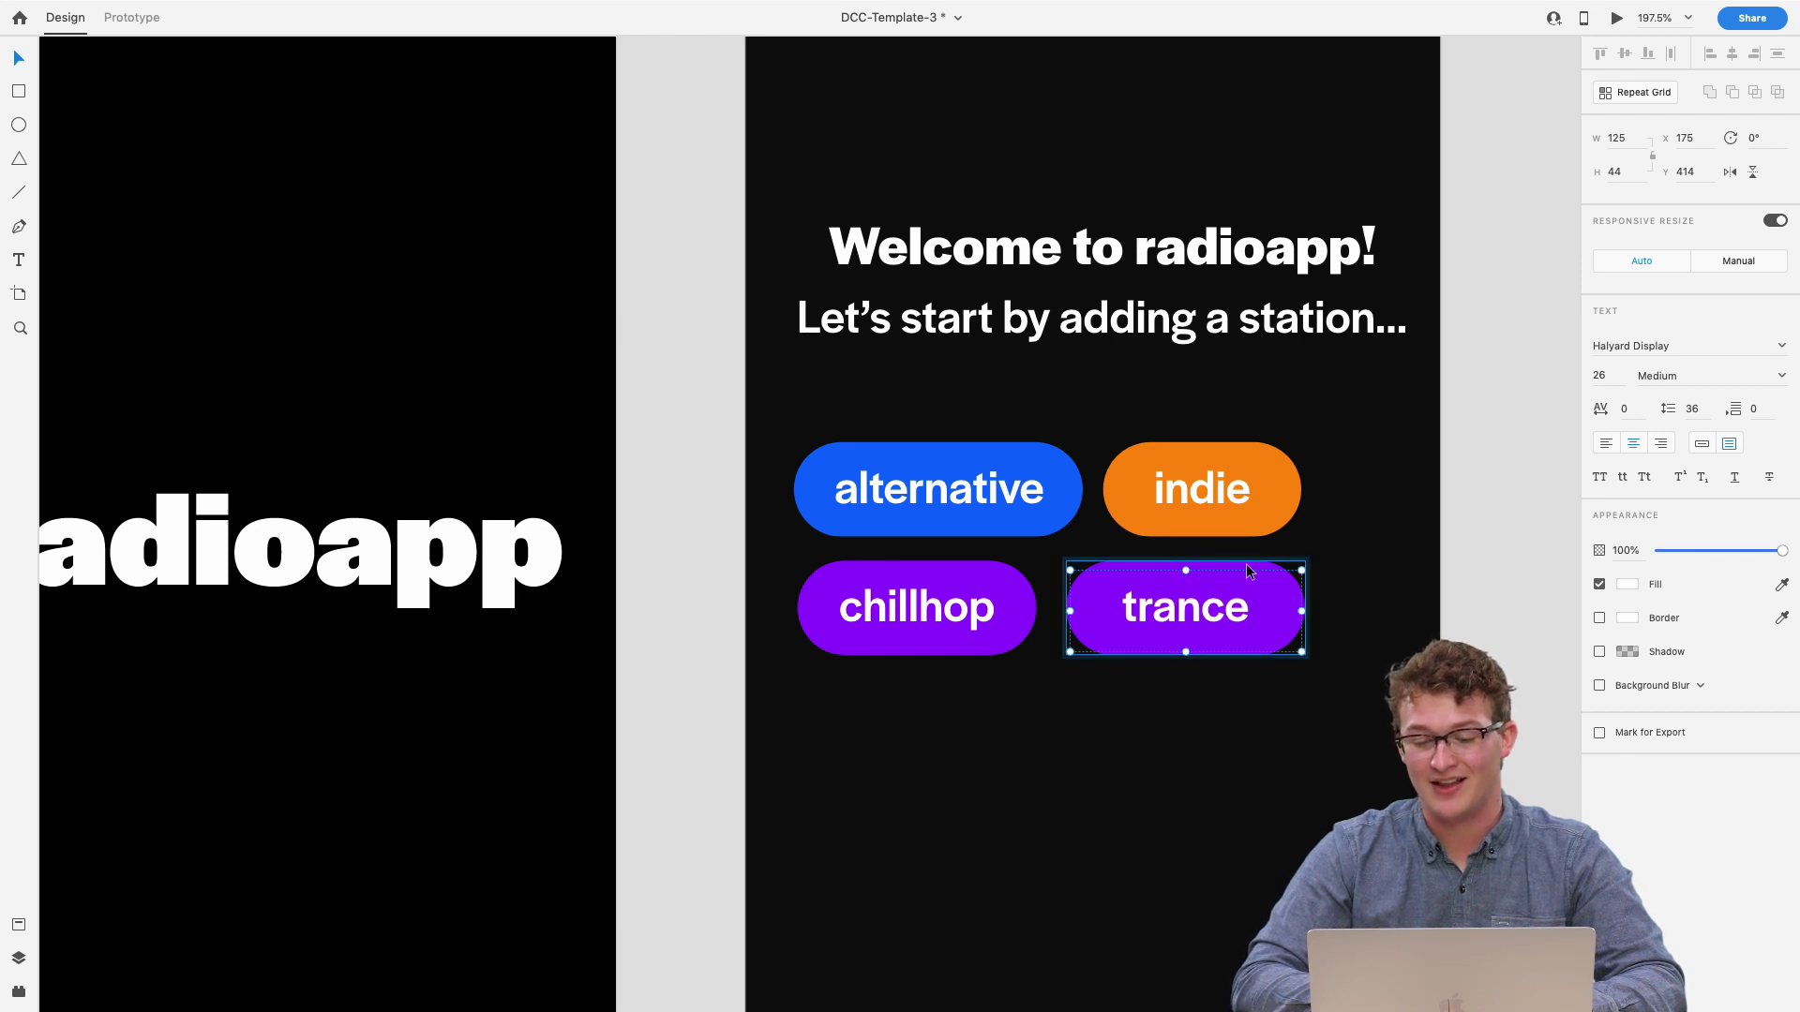
- Change the "trance" pill's fill to bright green and nudge the button slightly closer to "chillhop"
click(1627, 413)
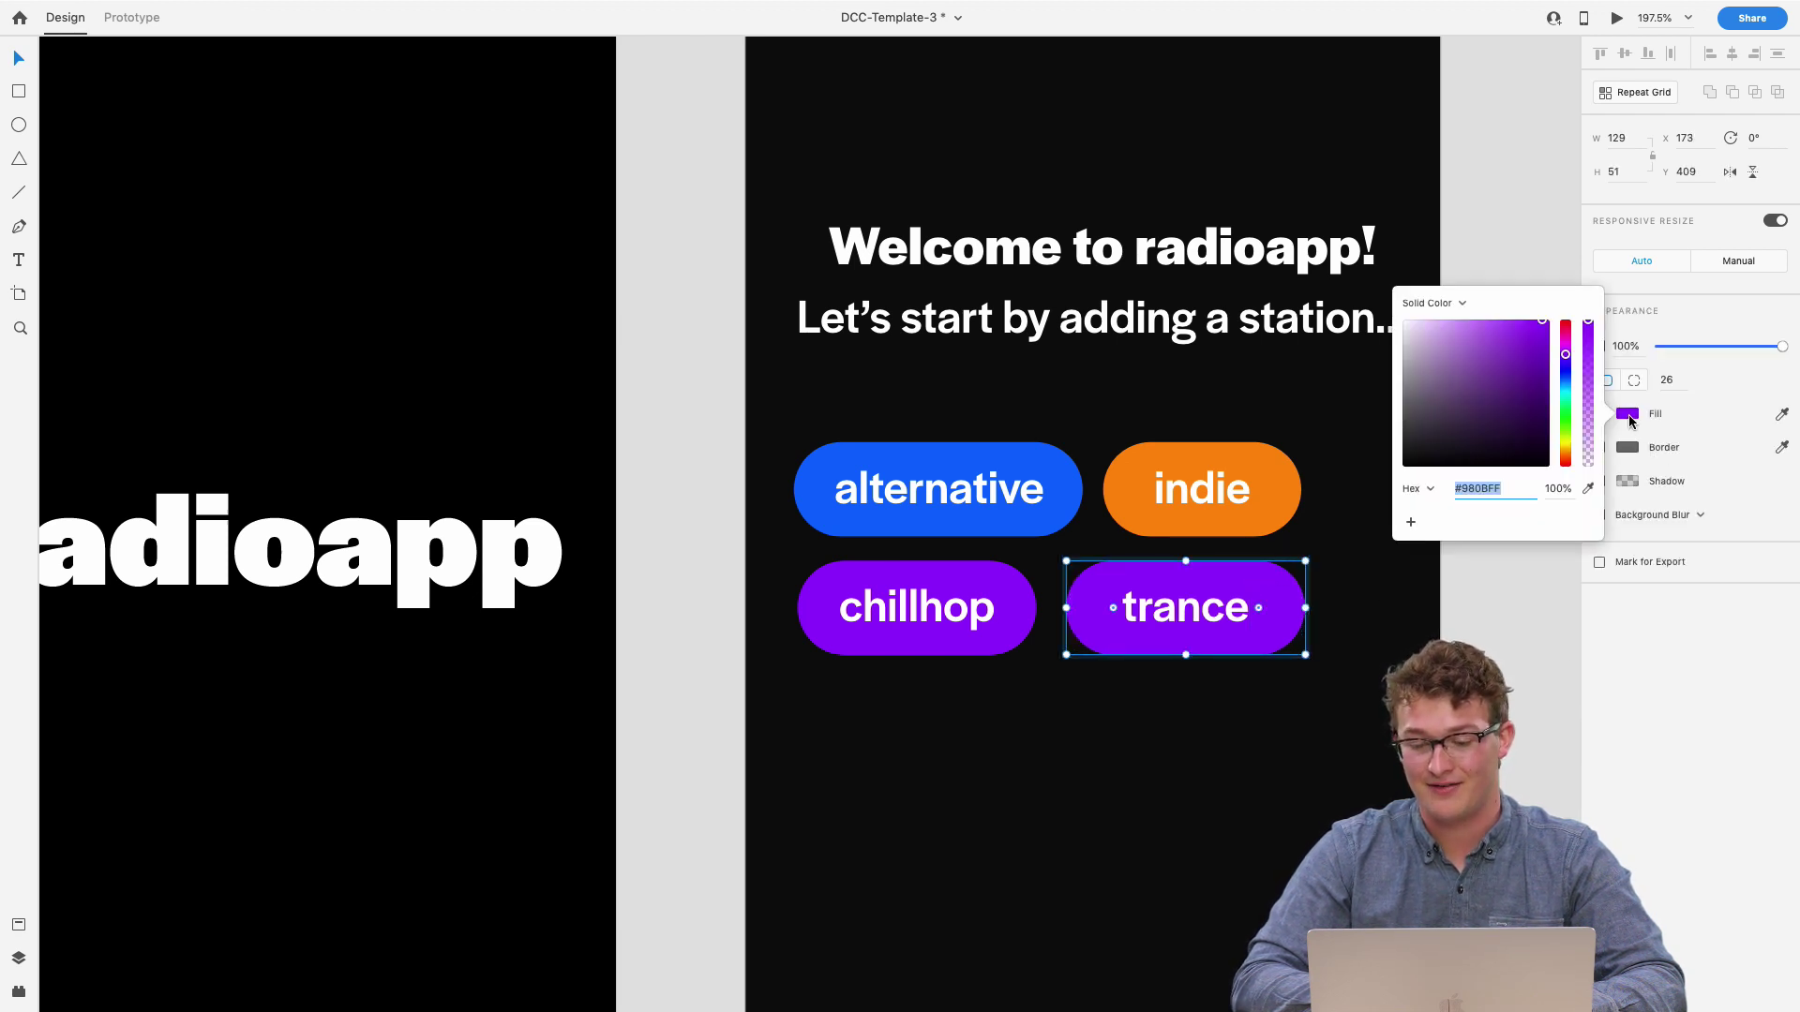
click(1563, 383)
drag(1562, 380, 1536, 338)
click(1397, 714)
scroll(1397, 714, down, 2)
drag(1207, 625, 1209, 626)
click(1363, 703)
- Move the four genre buttons together up under the subtitle, centring them at about X 46, Y 321
scroll(1363, 703, down, 3)
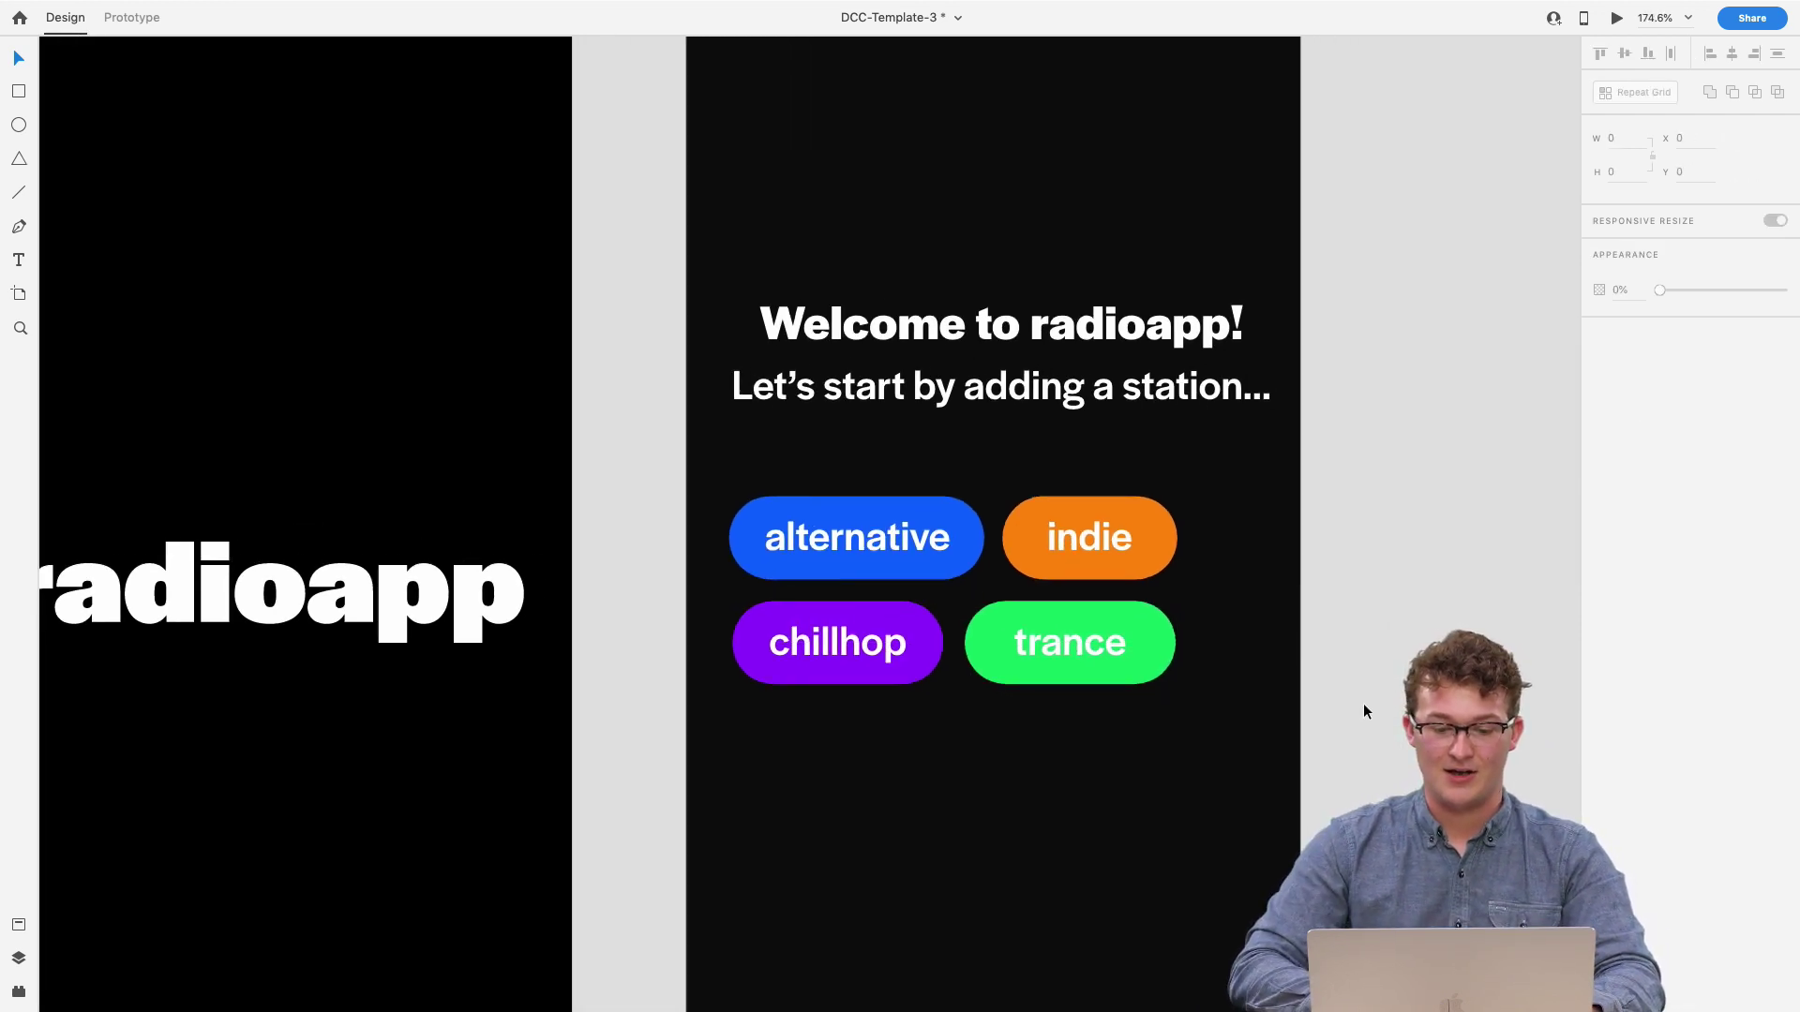
drag(1065, 609, 924, 528)
scroll(924, 529, down, 5)
click(1229, 613)
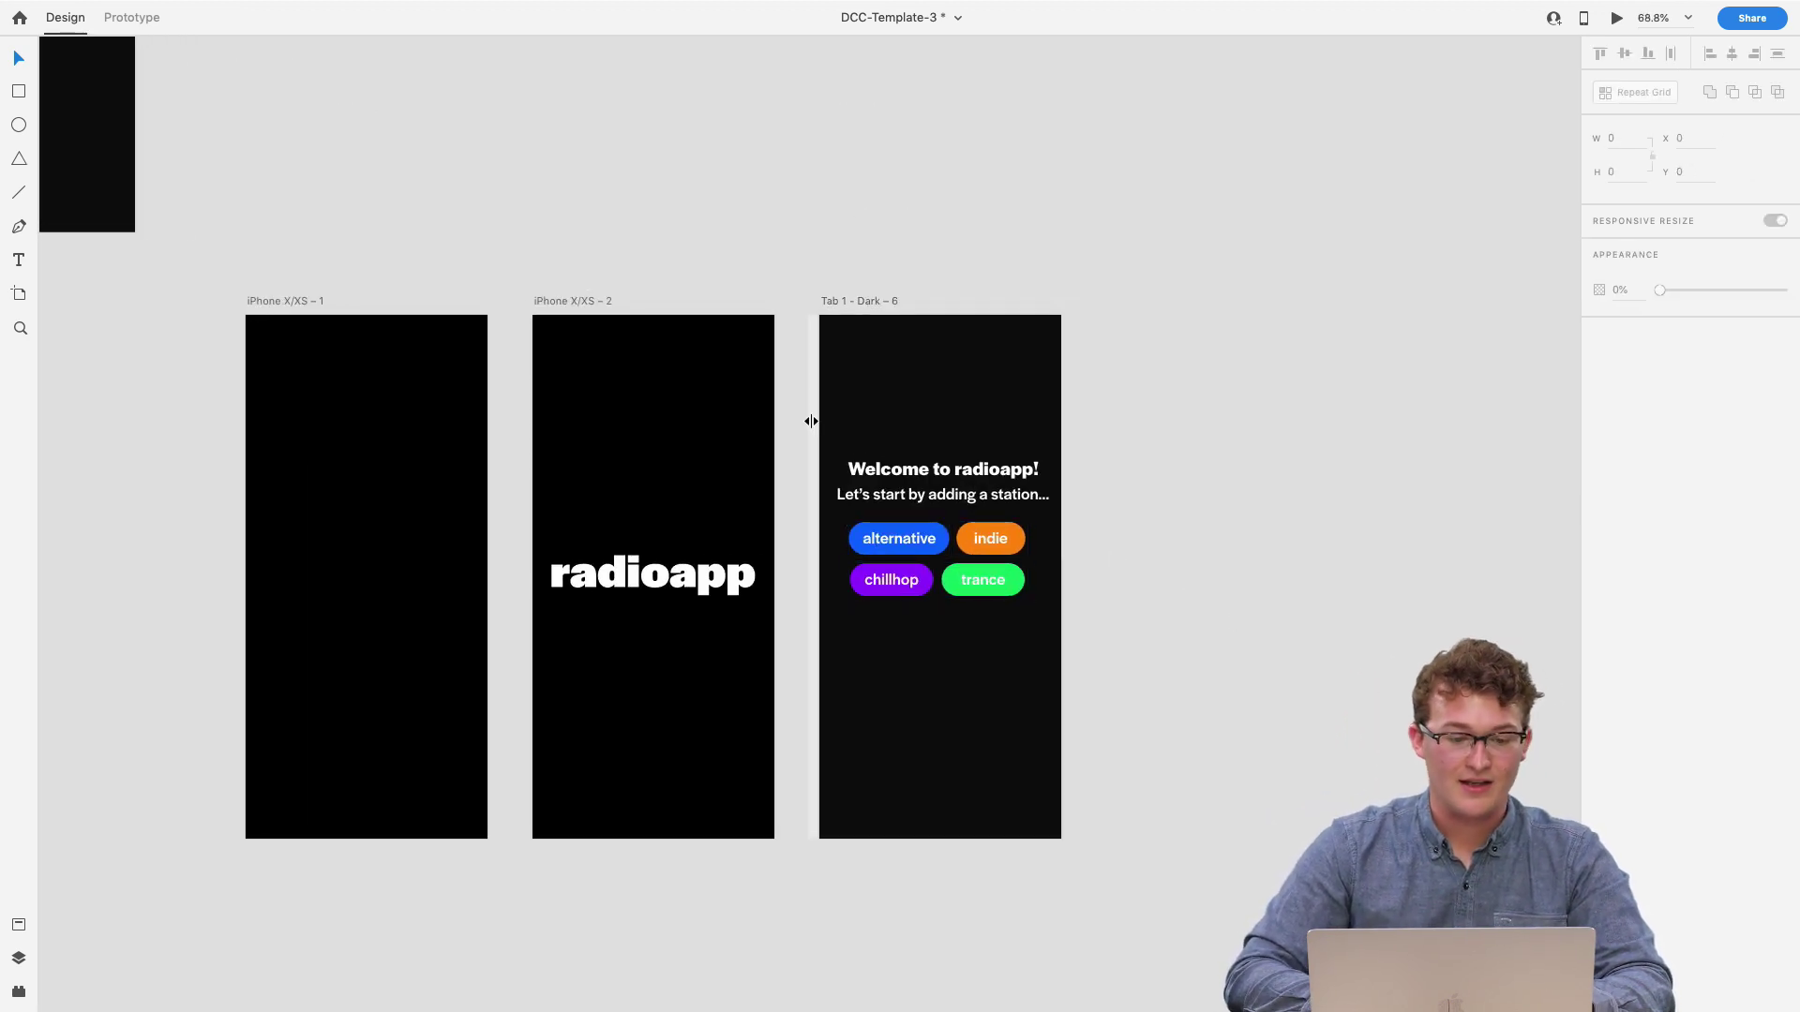
- Duplicate the finished welcome artboard, placing the copy directly beside it
click(855, 300)
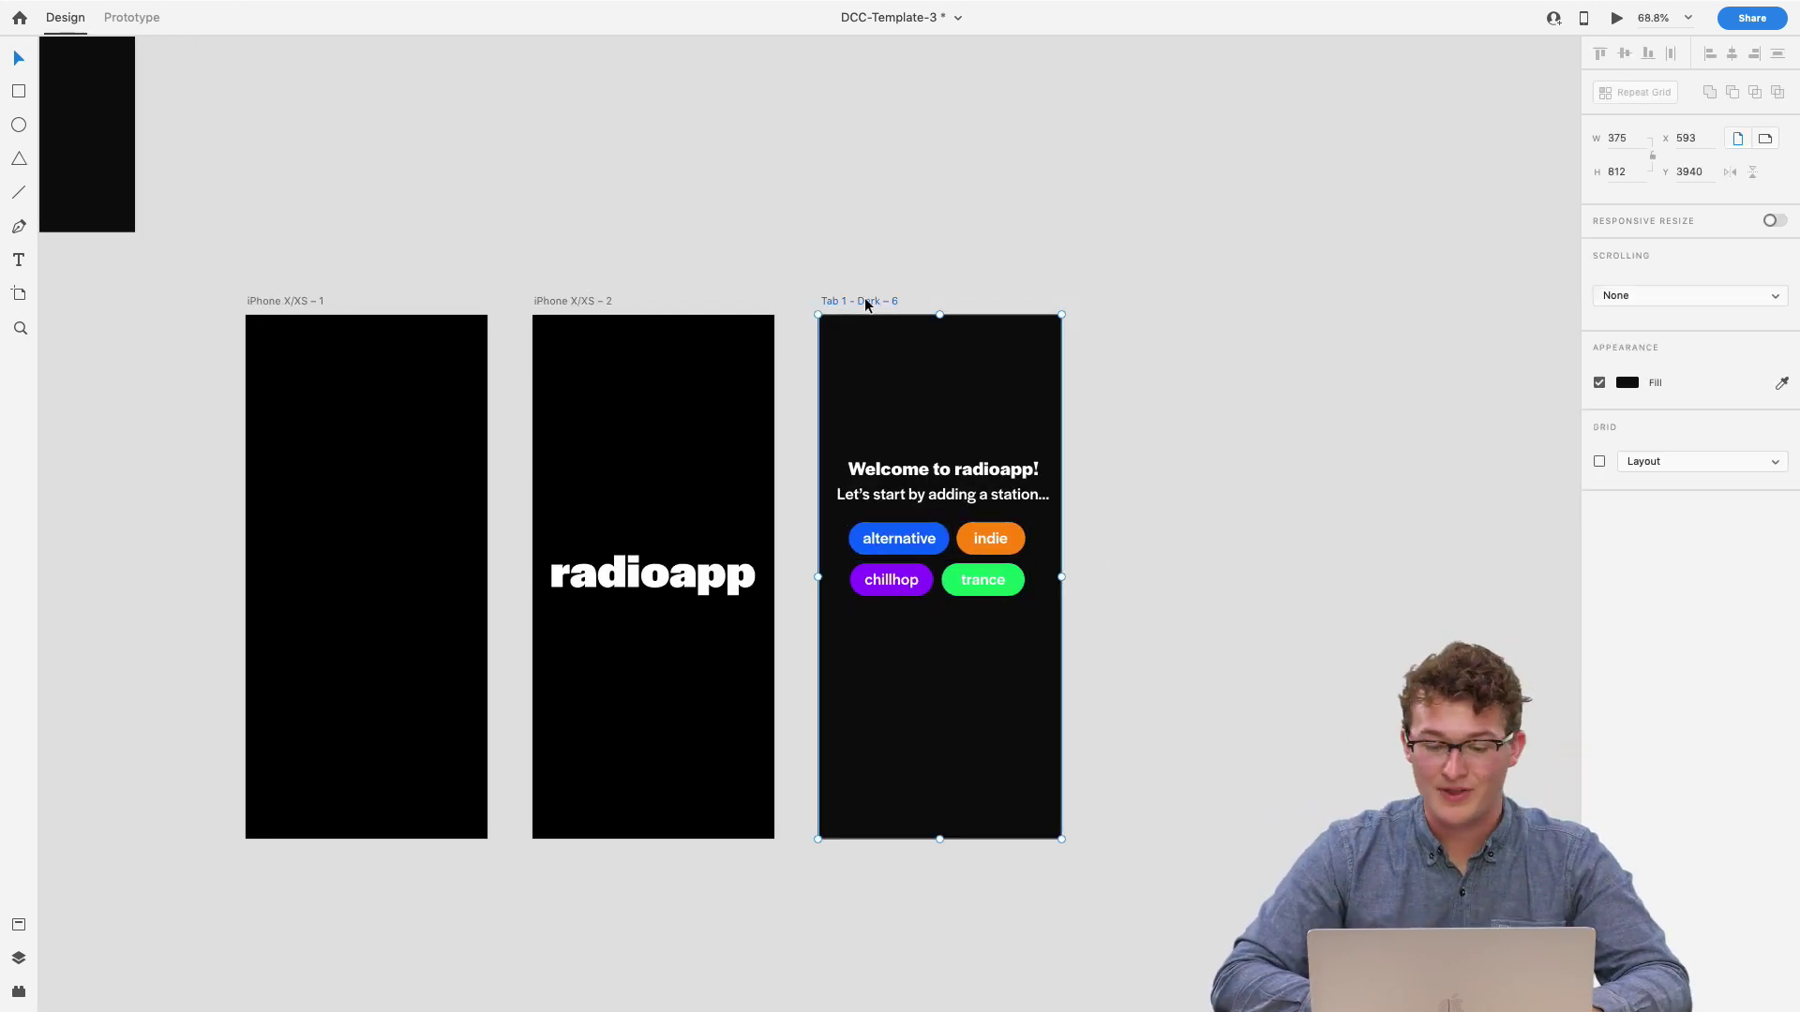
key(super+d)
scroll(1190, 598, up, 5)
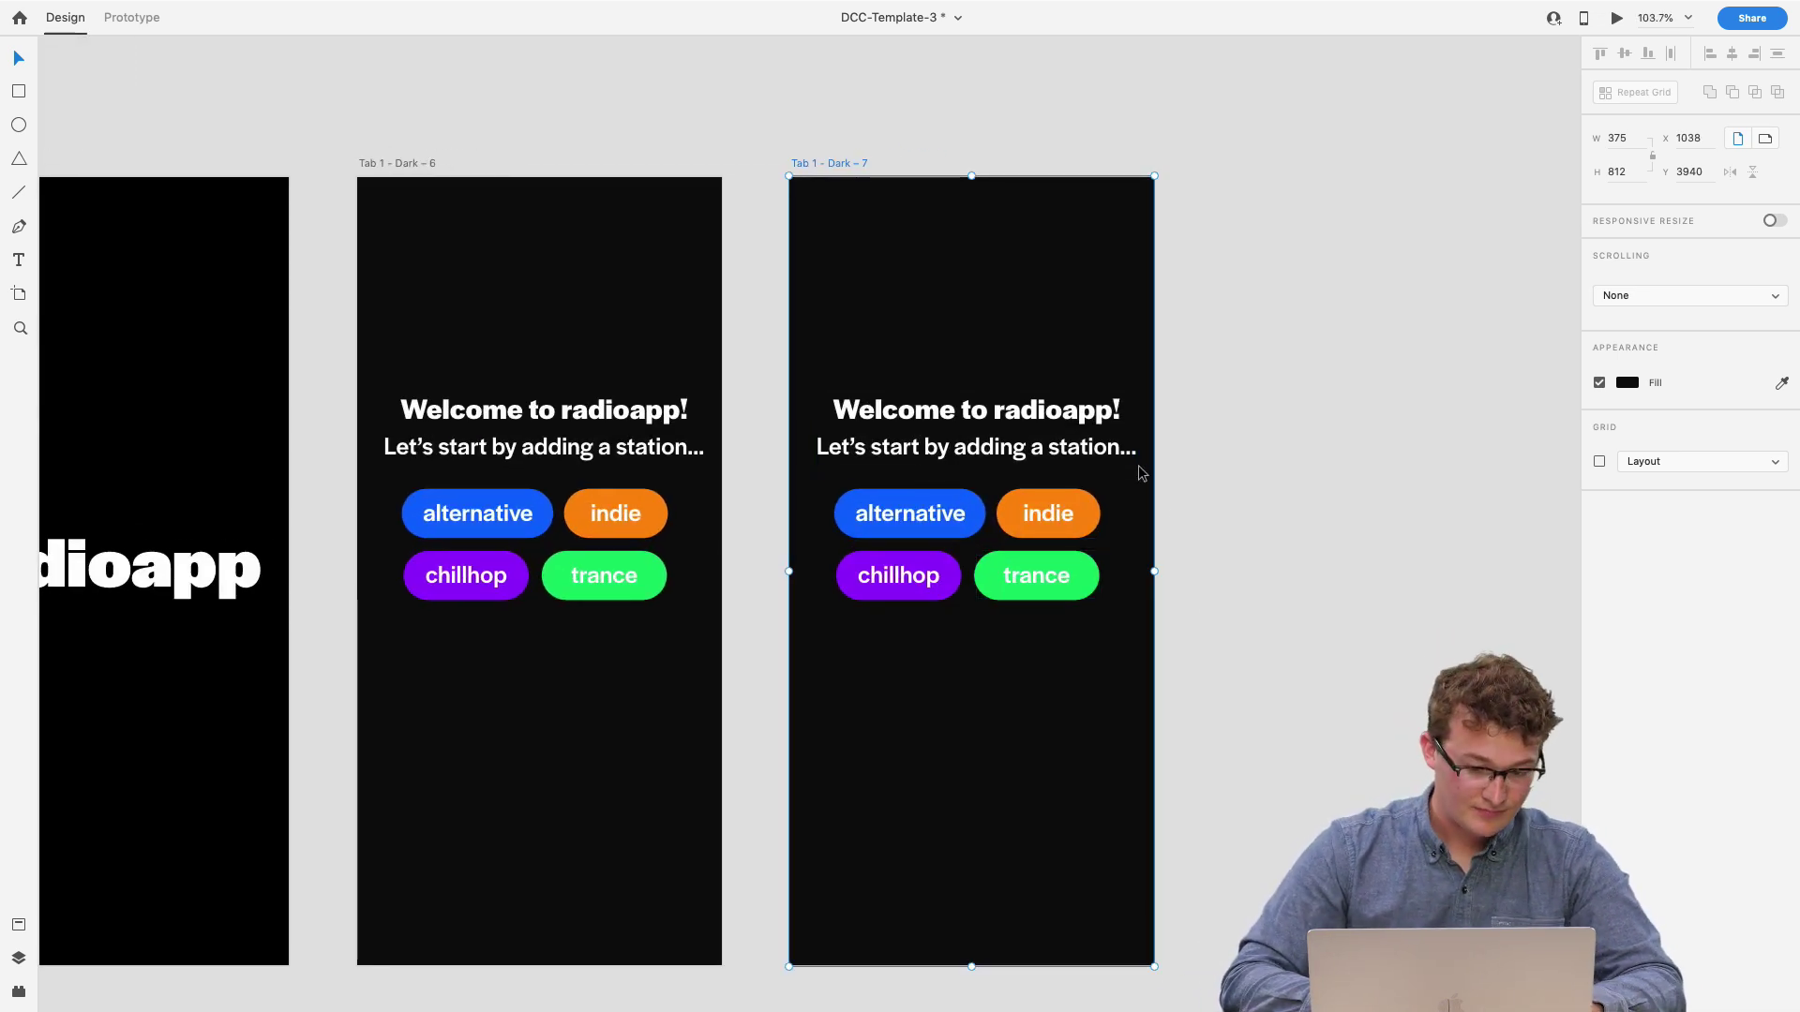
click(1088, 420)
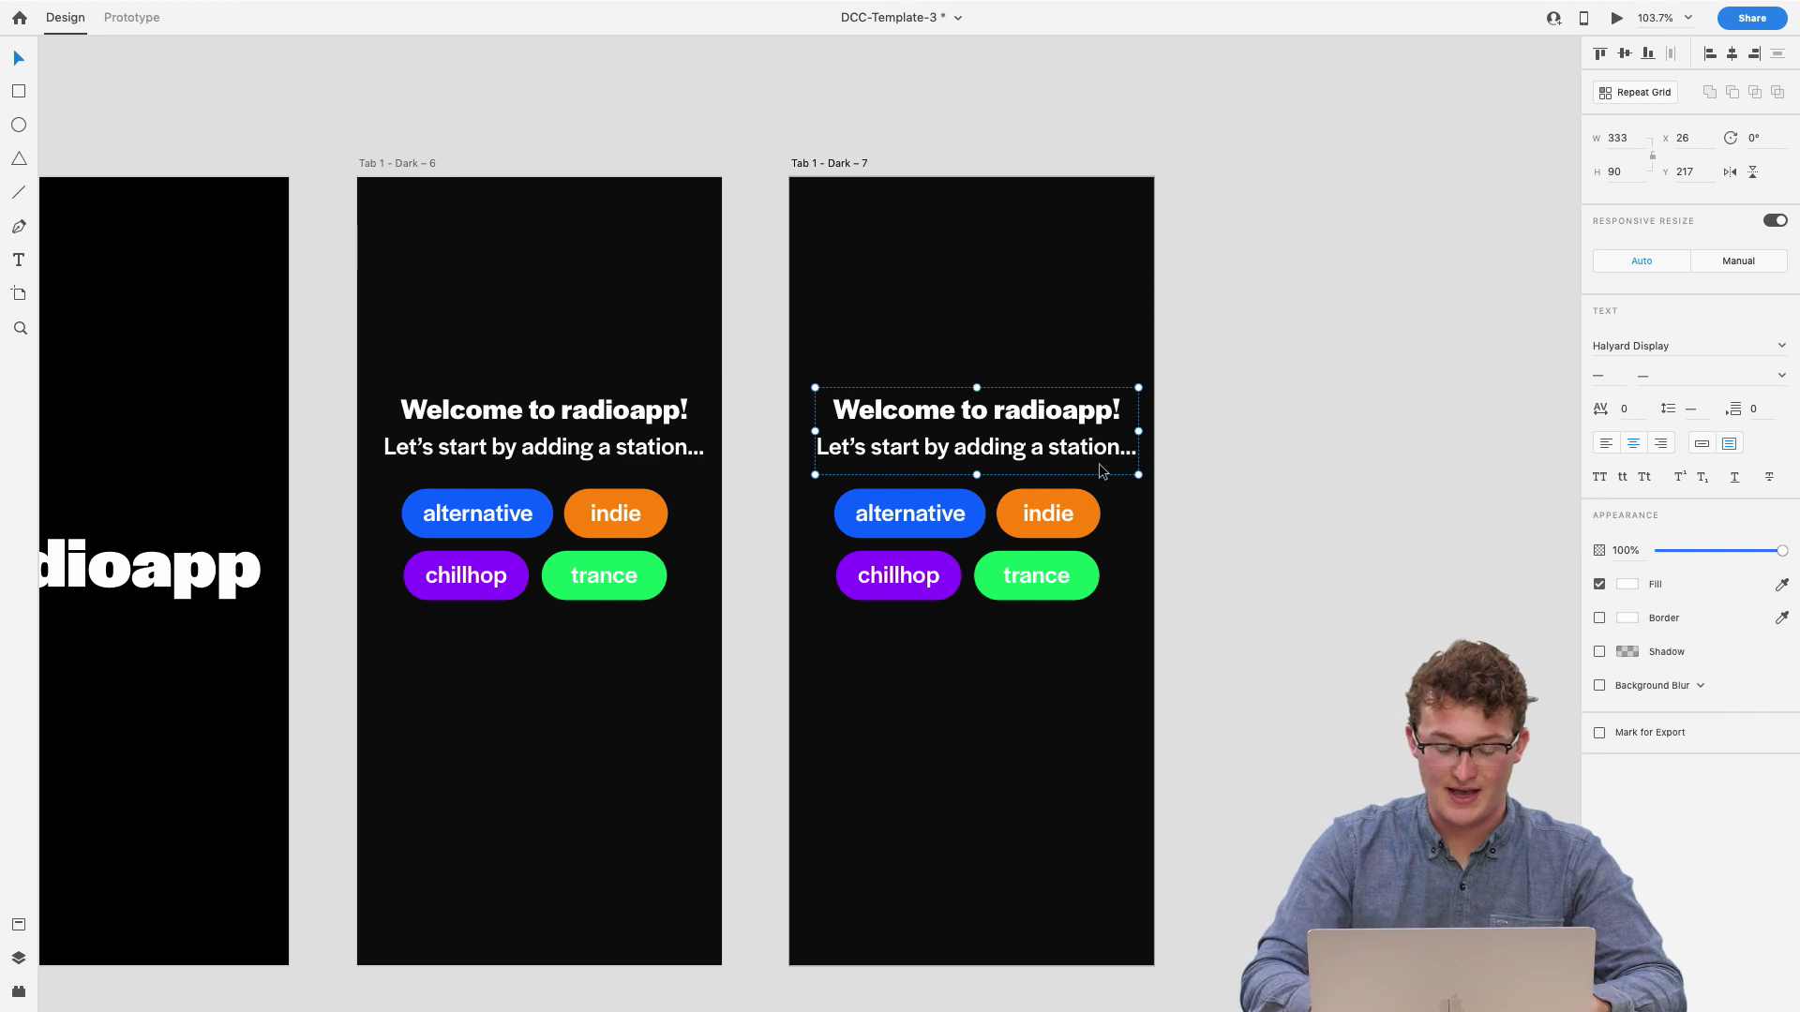
key(Delete)
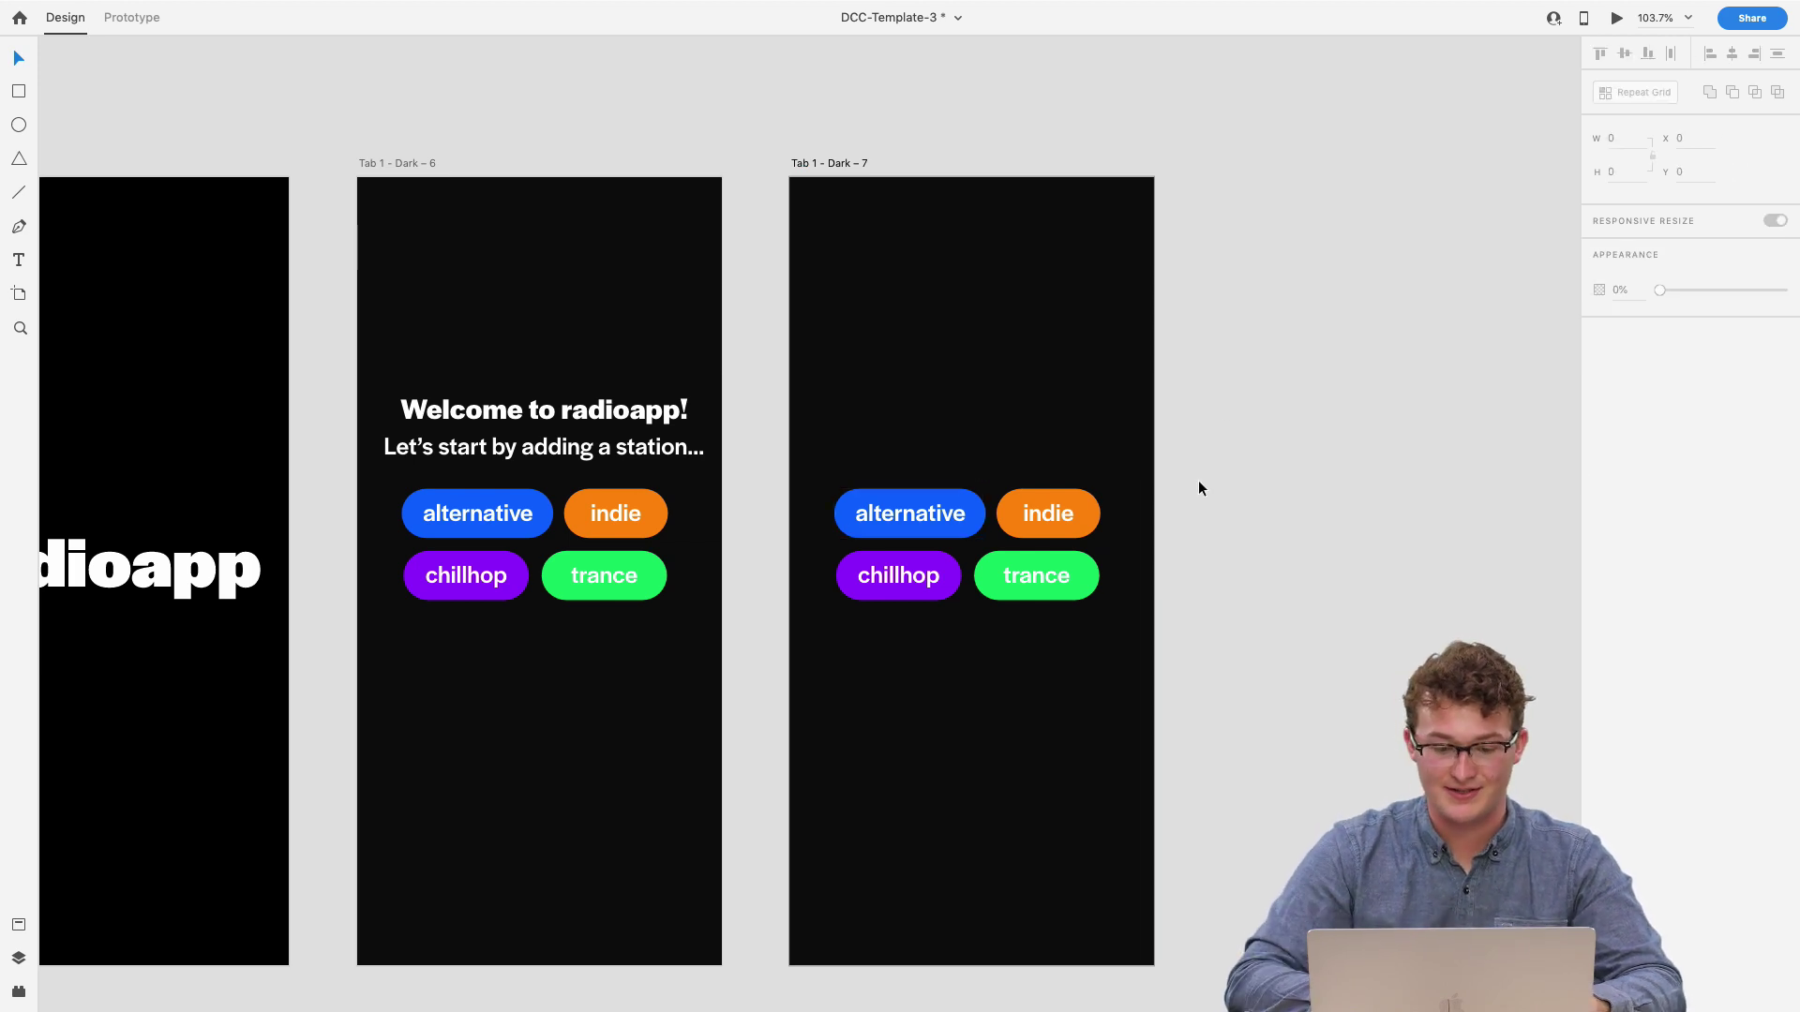
drag(1209, 632, 931, 512)
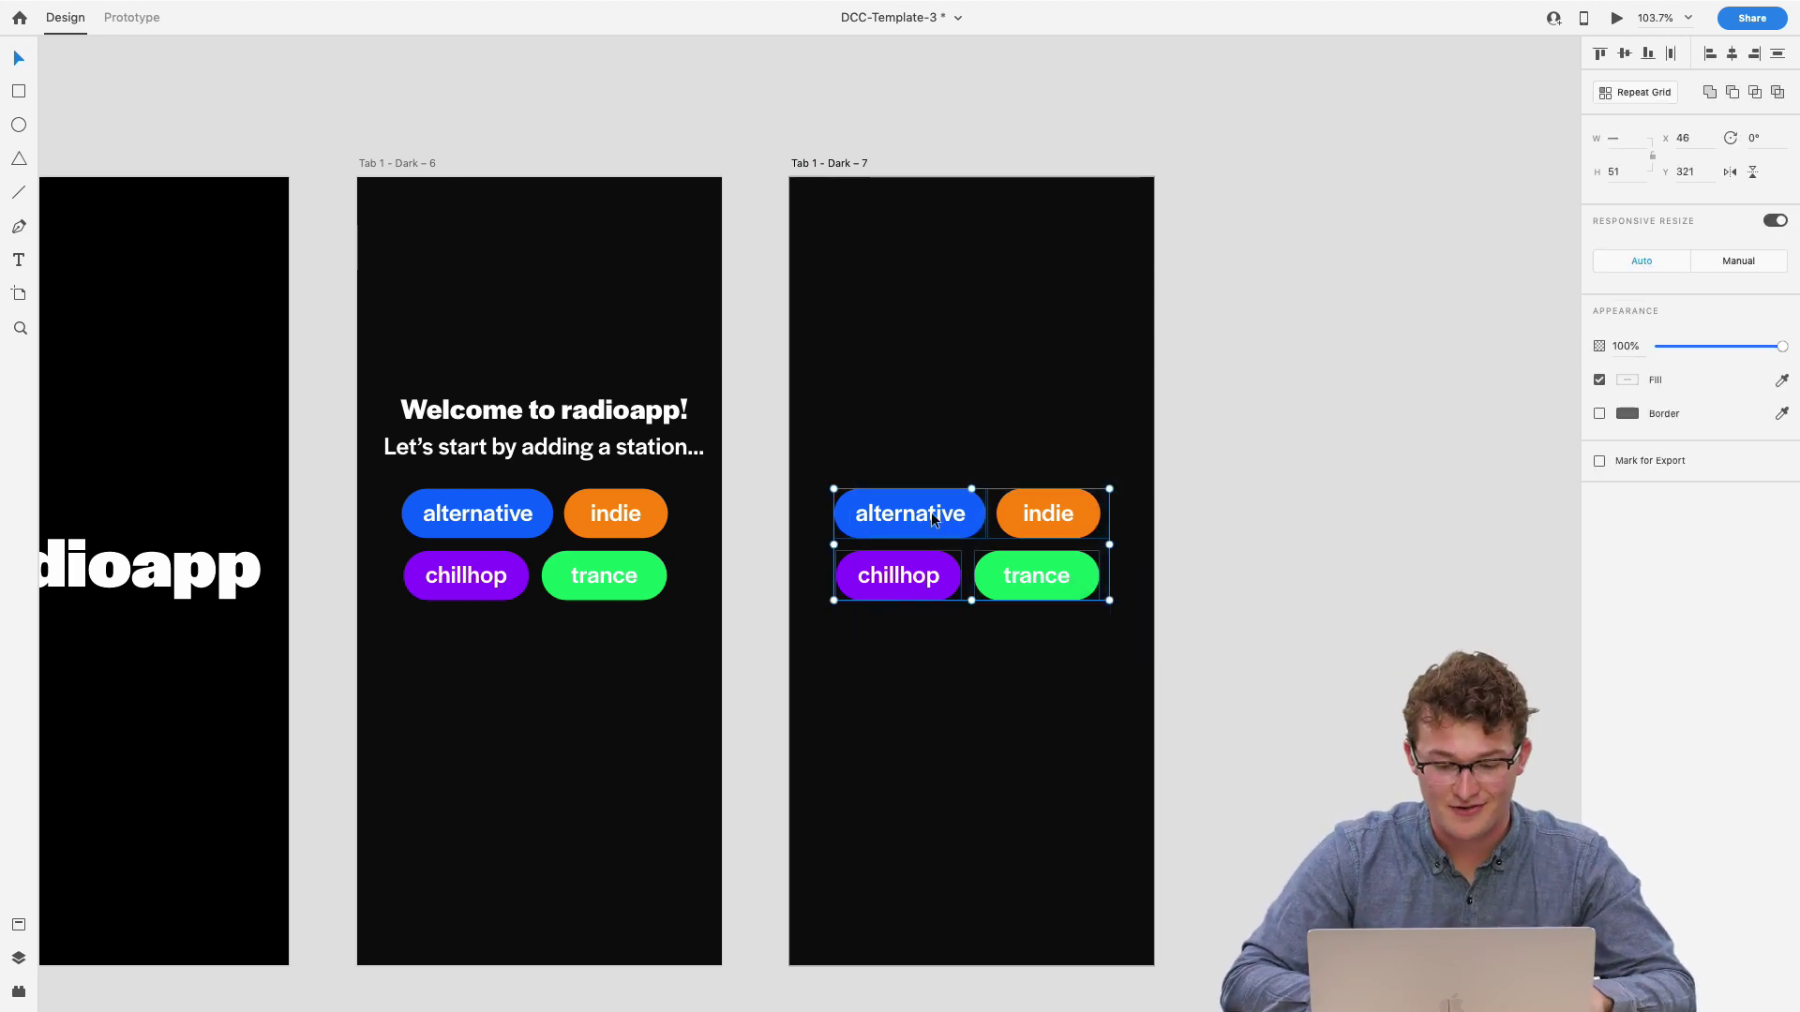
click(1062, 486)
click(911, 502)
key(Delete)
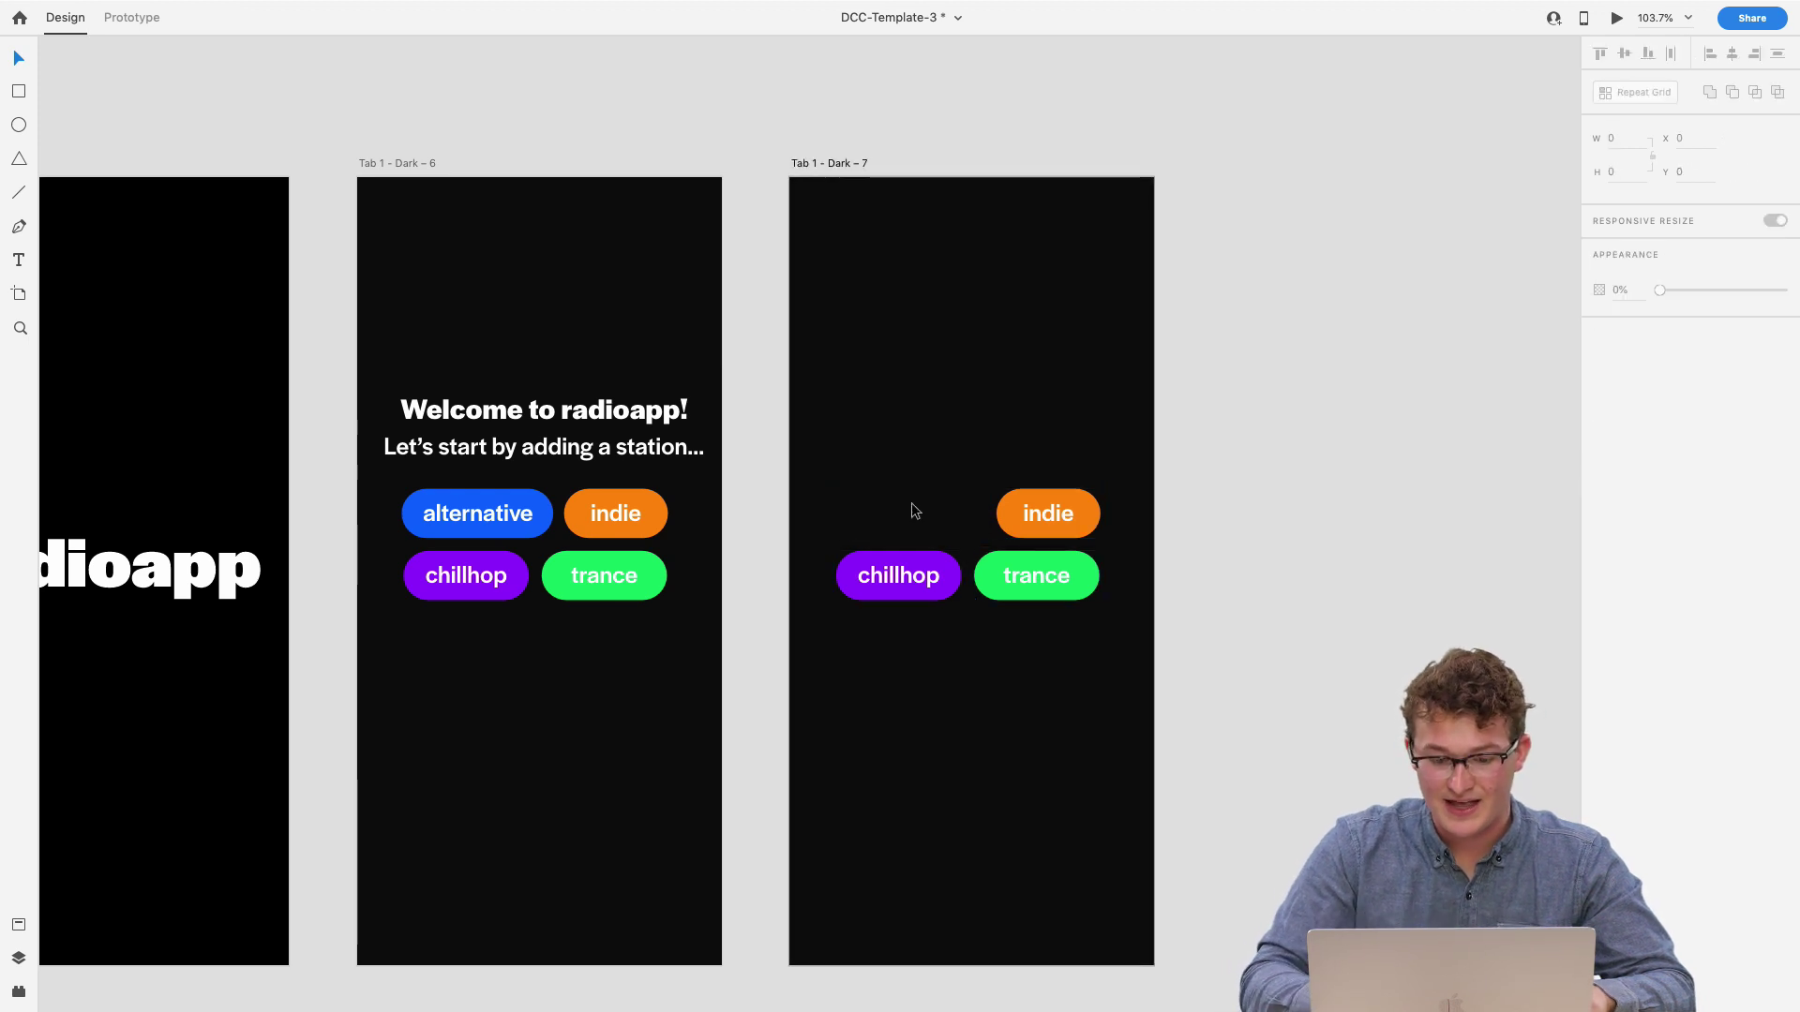
drag(1185, 643, 817, 504)
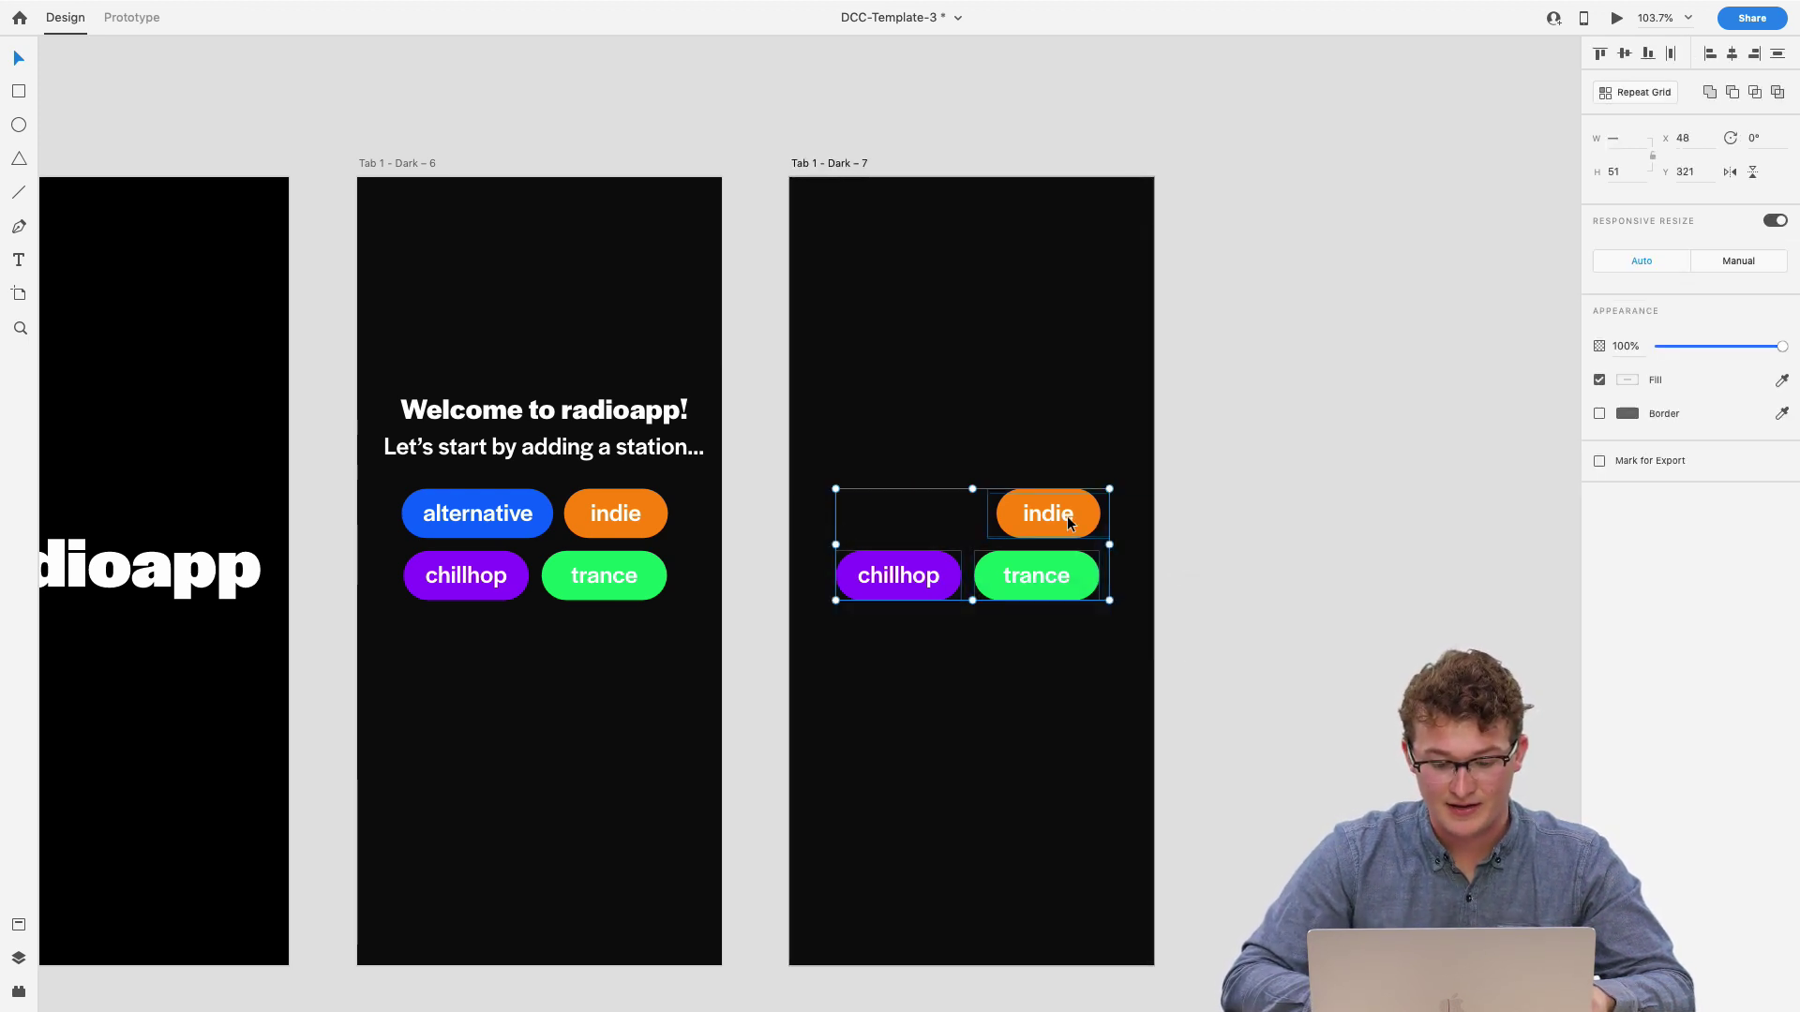
drag(1067, 515, 1065, 722)
key(super+z)
key(super+z)
key(super+z)
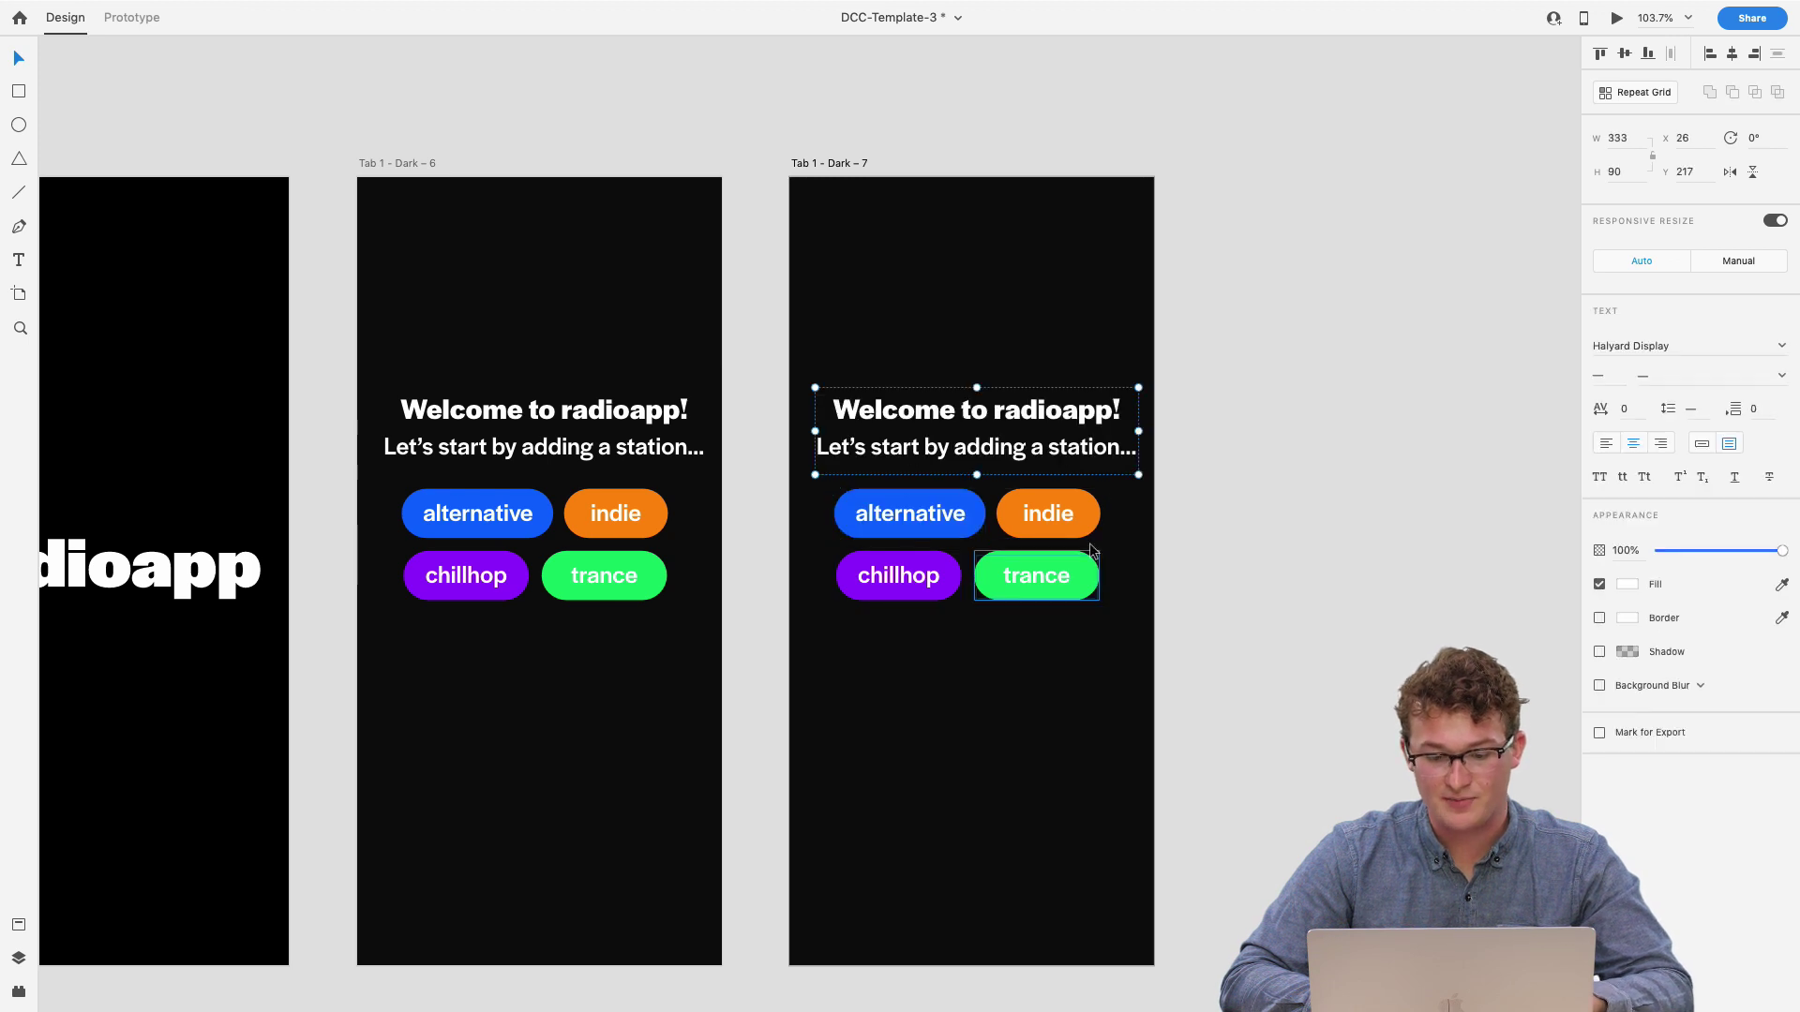
- Move the welcome text and all four genre buttons down together on the duplicated artboard to X 26, Y 377
key(super+z)
scroll(915, 570, up, 3)
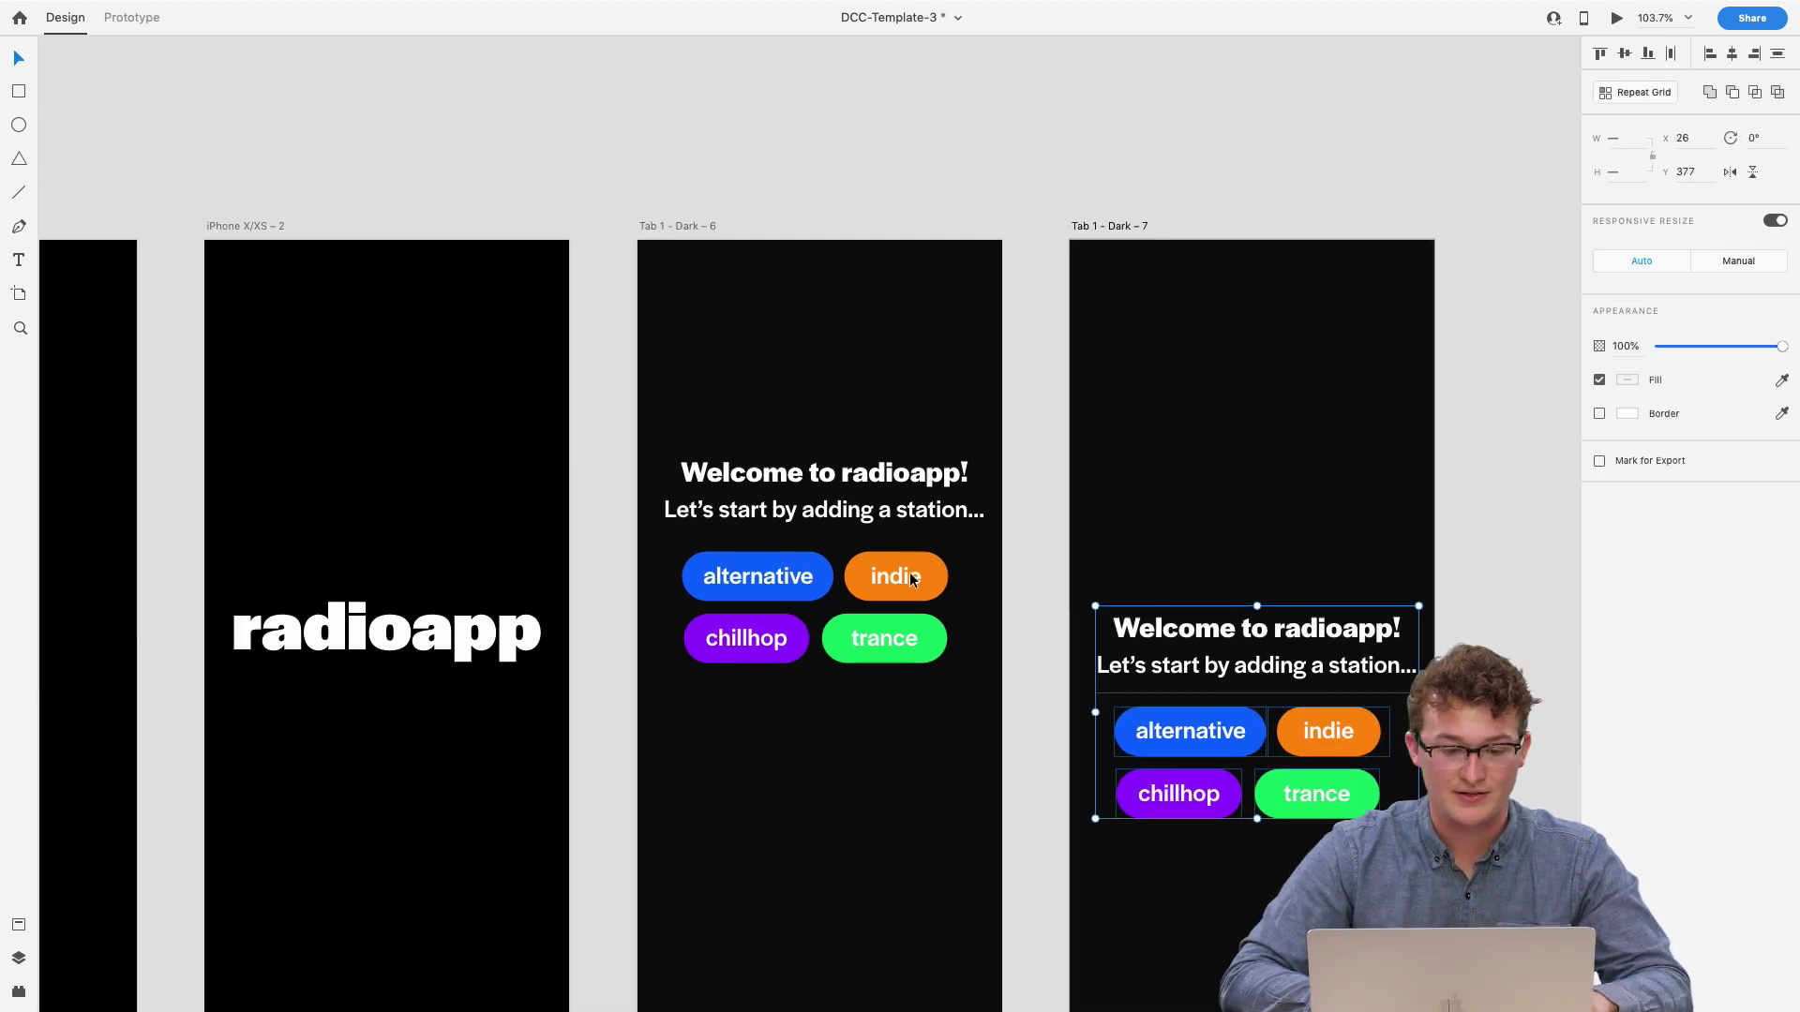
- Copy the first station card from the Stations artboard onto the duplicated welcome artboard, positioning it above the heading at X 16, Y 152.73
scroll(909, 577, down, 5)
scroll(909, 579, left, 1)
click(361, 276)
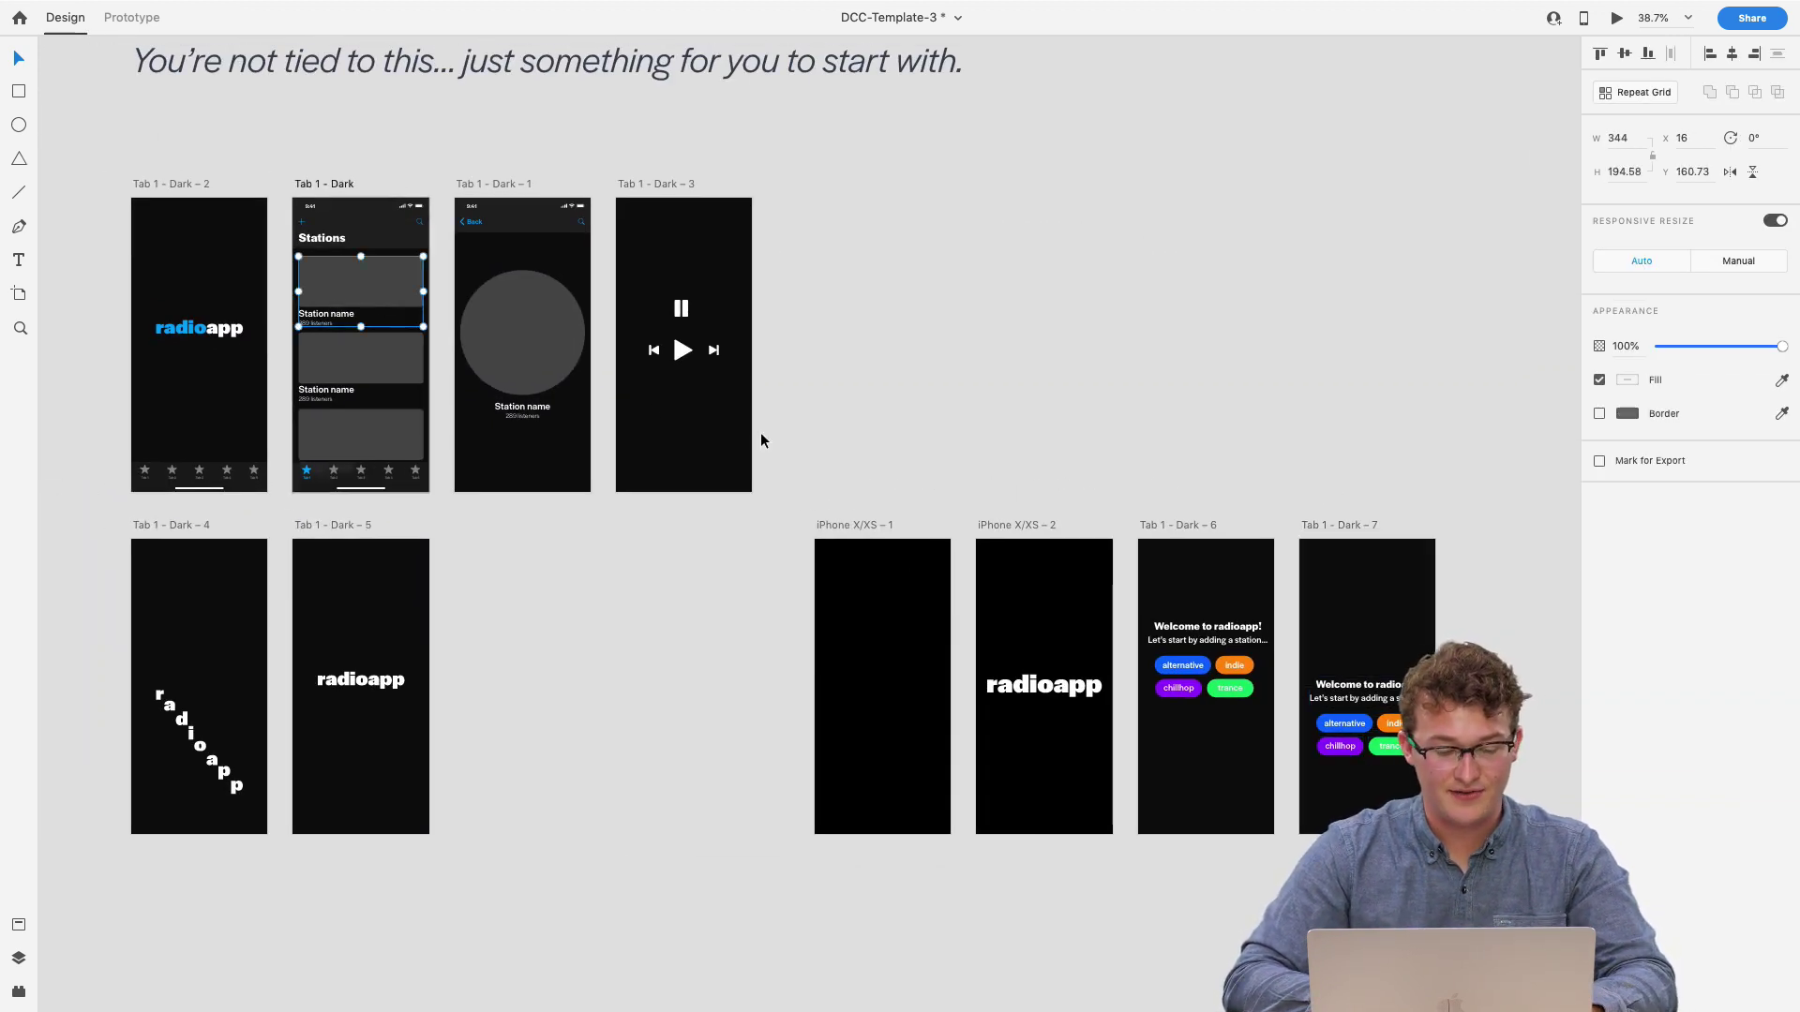
scroll(1413, 614, right, 3)
key(super+c)
click(1177, 592)
key(super+v)
scroll(1177, 592, up, 5)
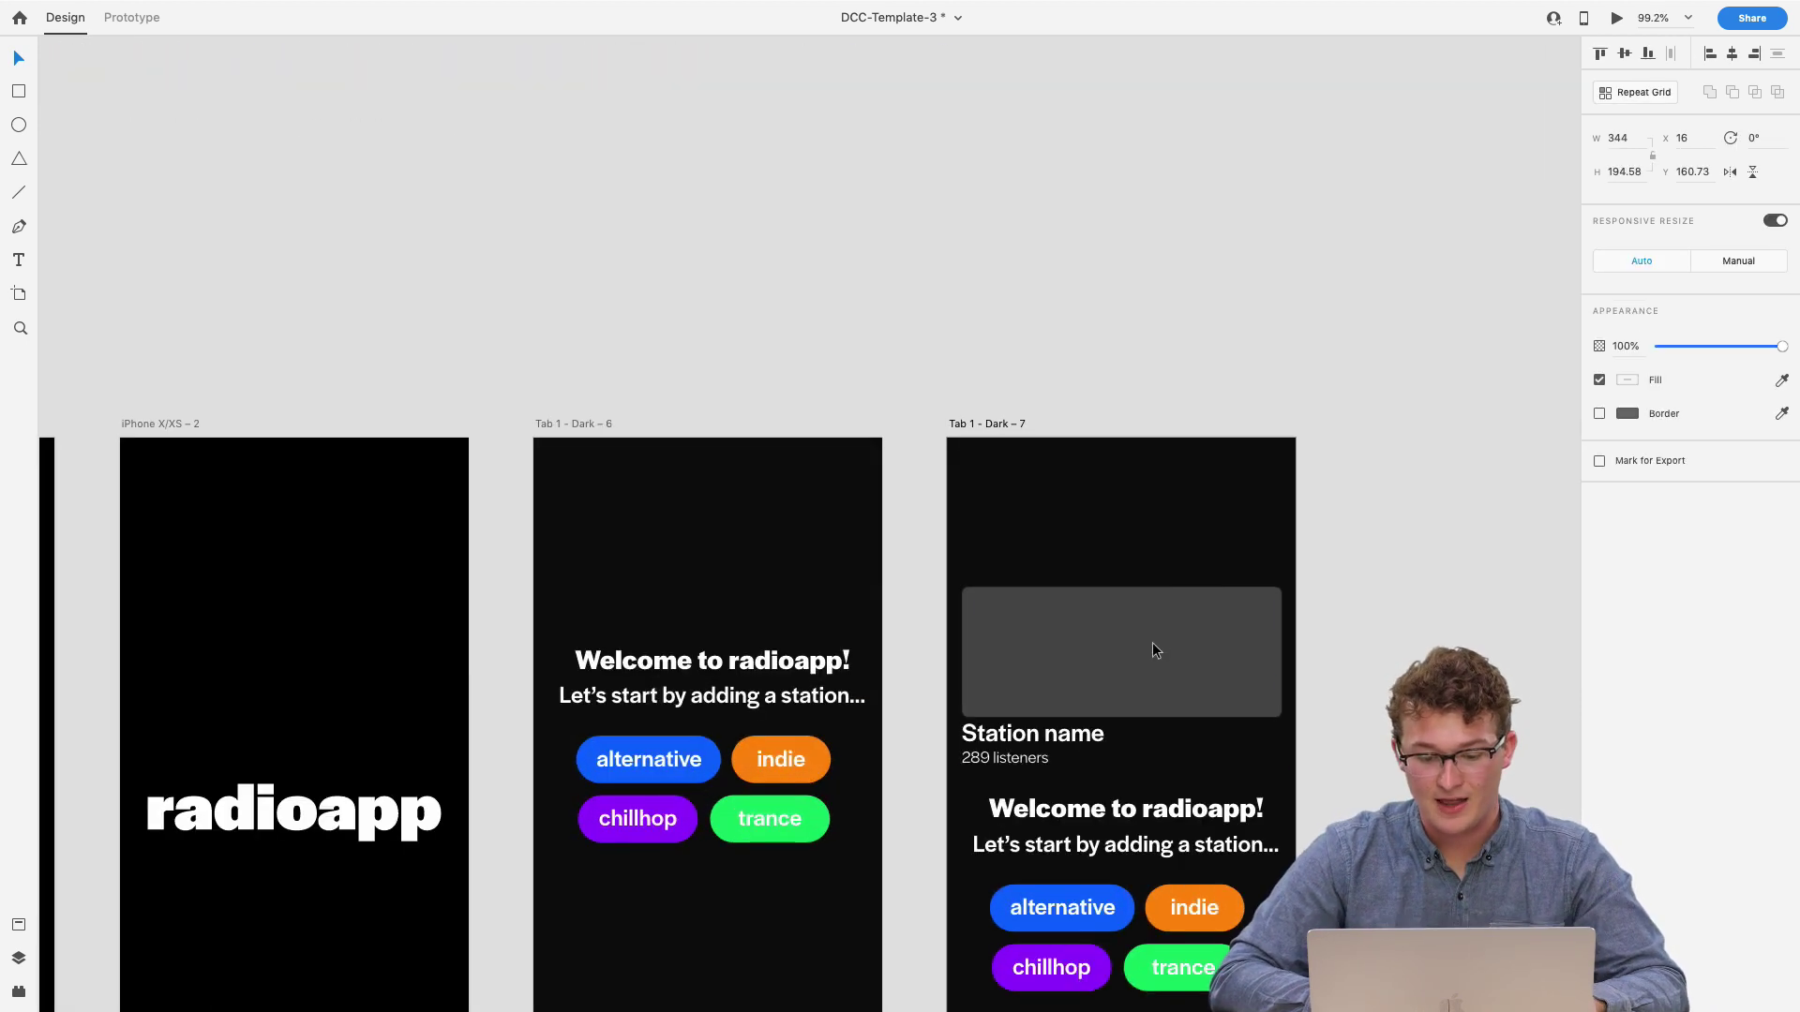
mouse_move(1151, 643)
mouse_down()
mouse_move(1164, 555)
mouse_move(1150, 642)
mouse_up()
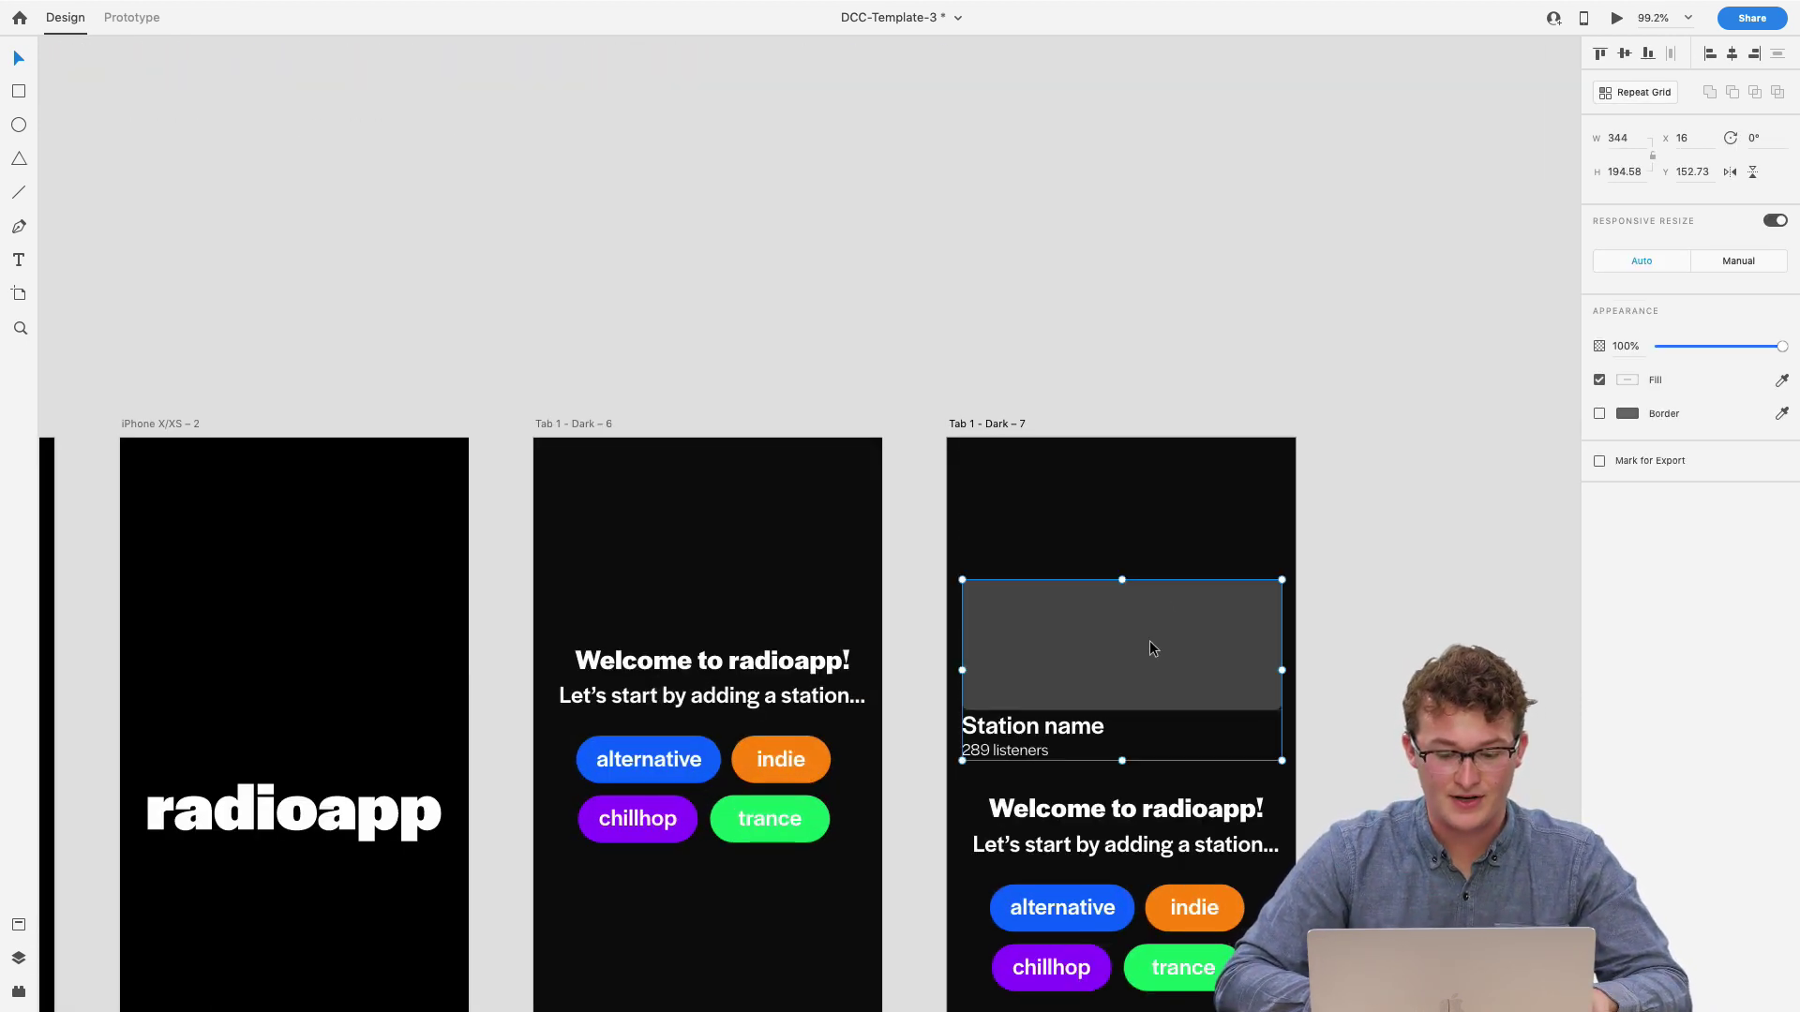
- Copy the Stations header from the original Stations artboard onto the duplicated welcome artboard at X 0, Y 0
scroll(1150, 642, down, 5)
scroll(1149, 639, left, 2)
click(356, 149)
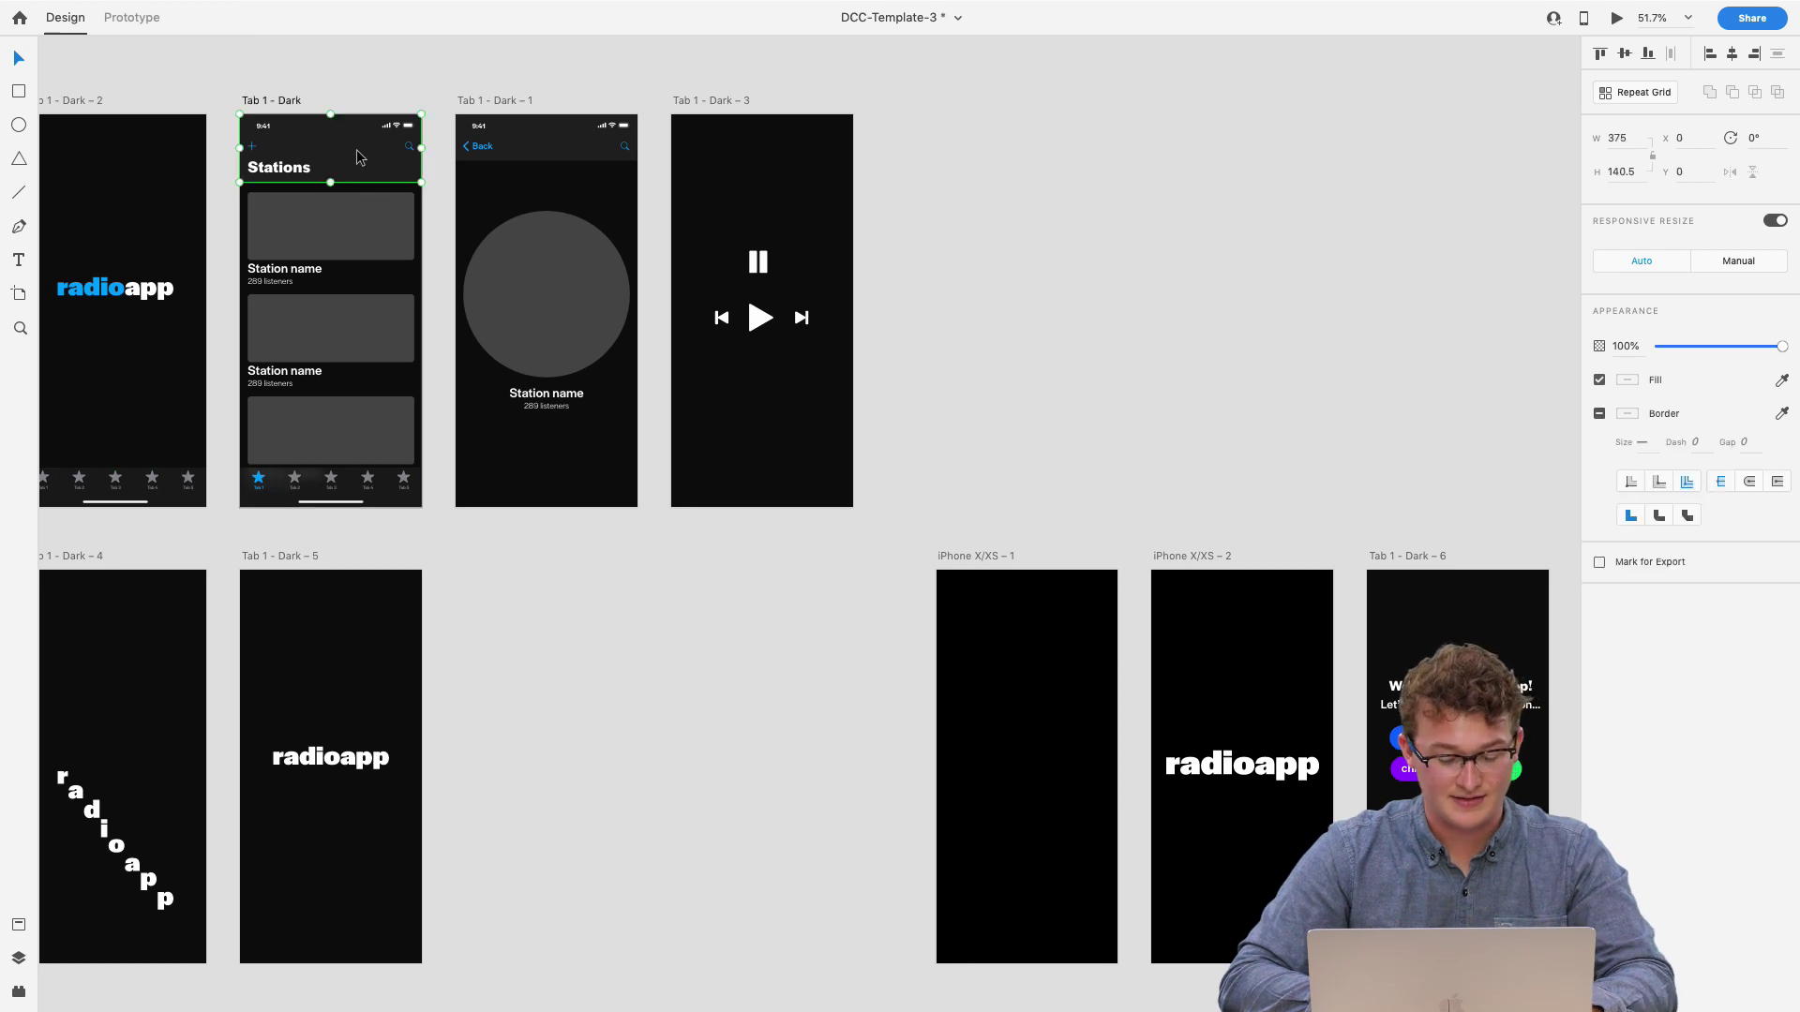
scroll(447, 148, right, 8)
scroll(447, 148, right, 3)
key(super+c)
click(823, 564)
key(super+v)
scroll(844, 527, up, 5)
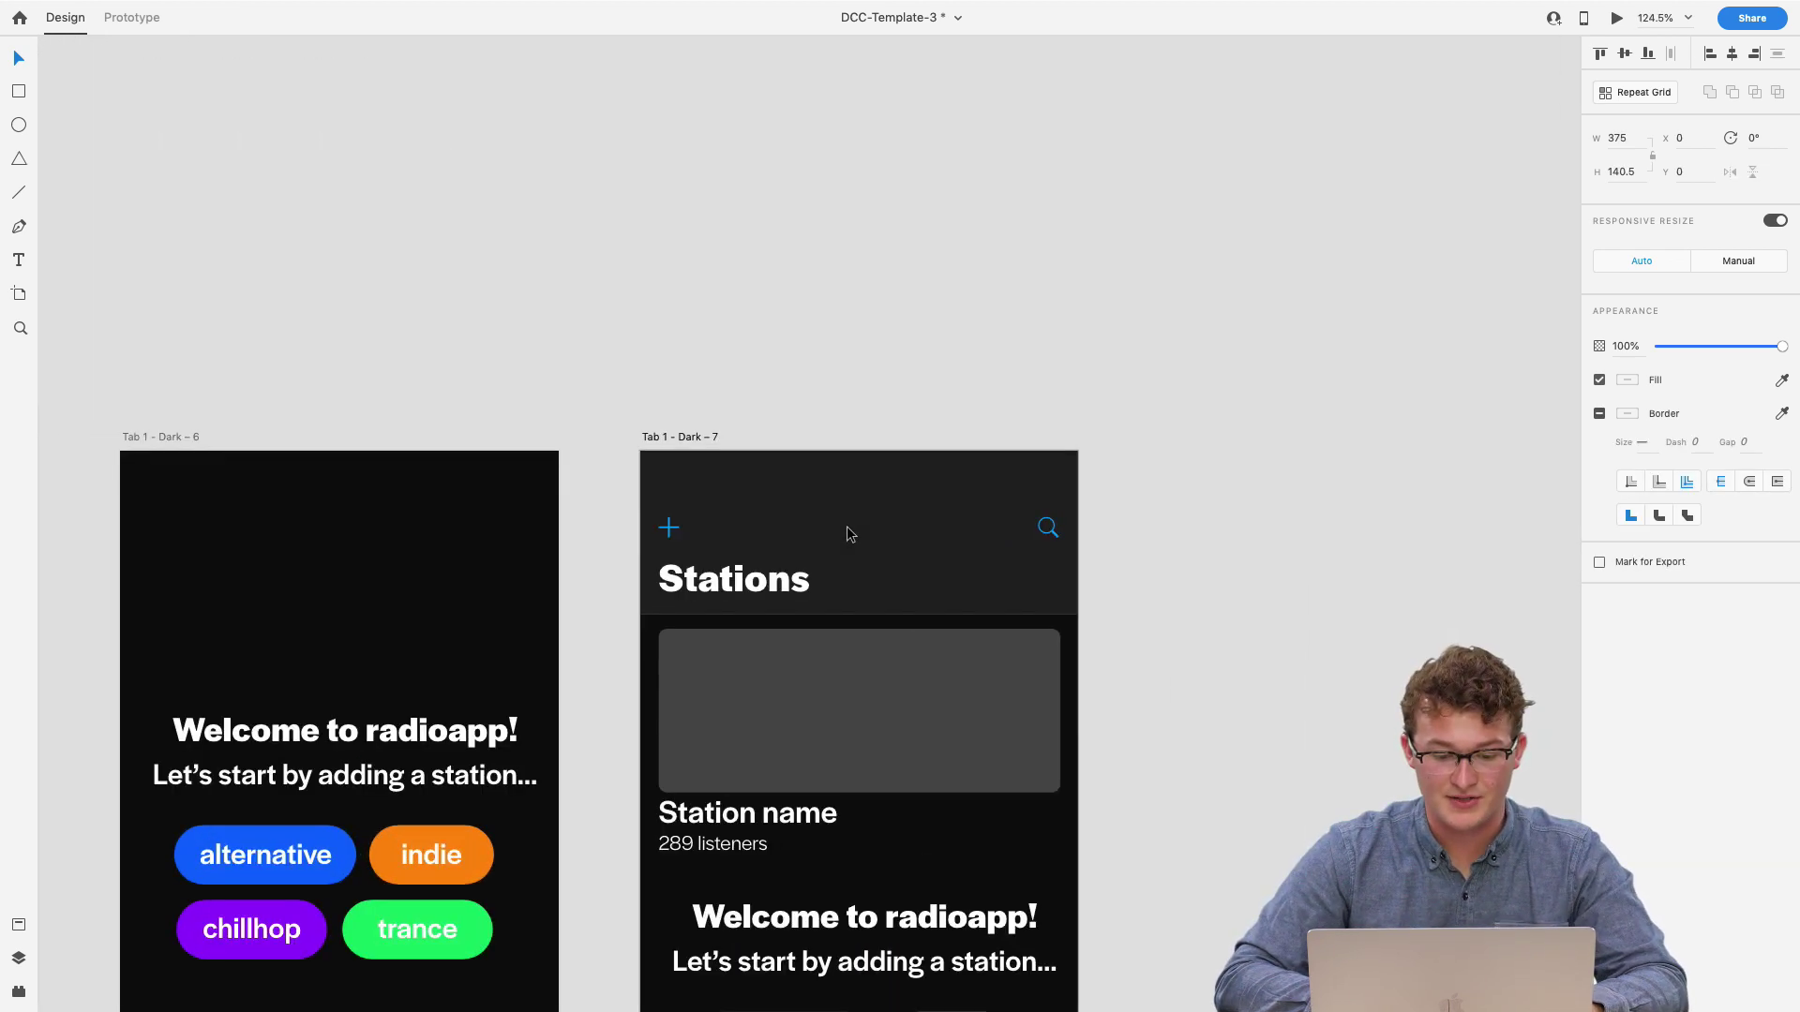
- Move the station card down to Y 163.73, and shift the welcome text and genre buttons down together to X 26, Y 392
click(846, 598)
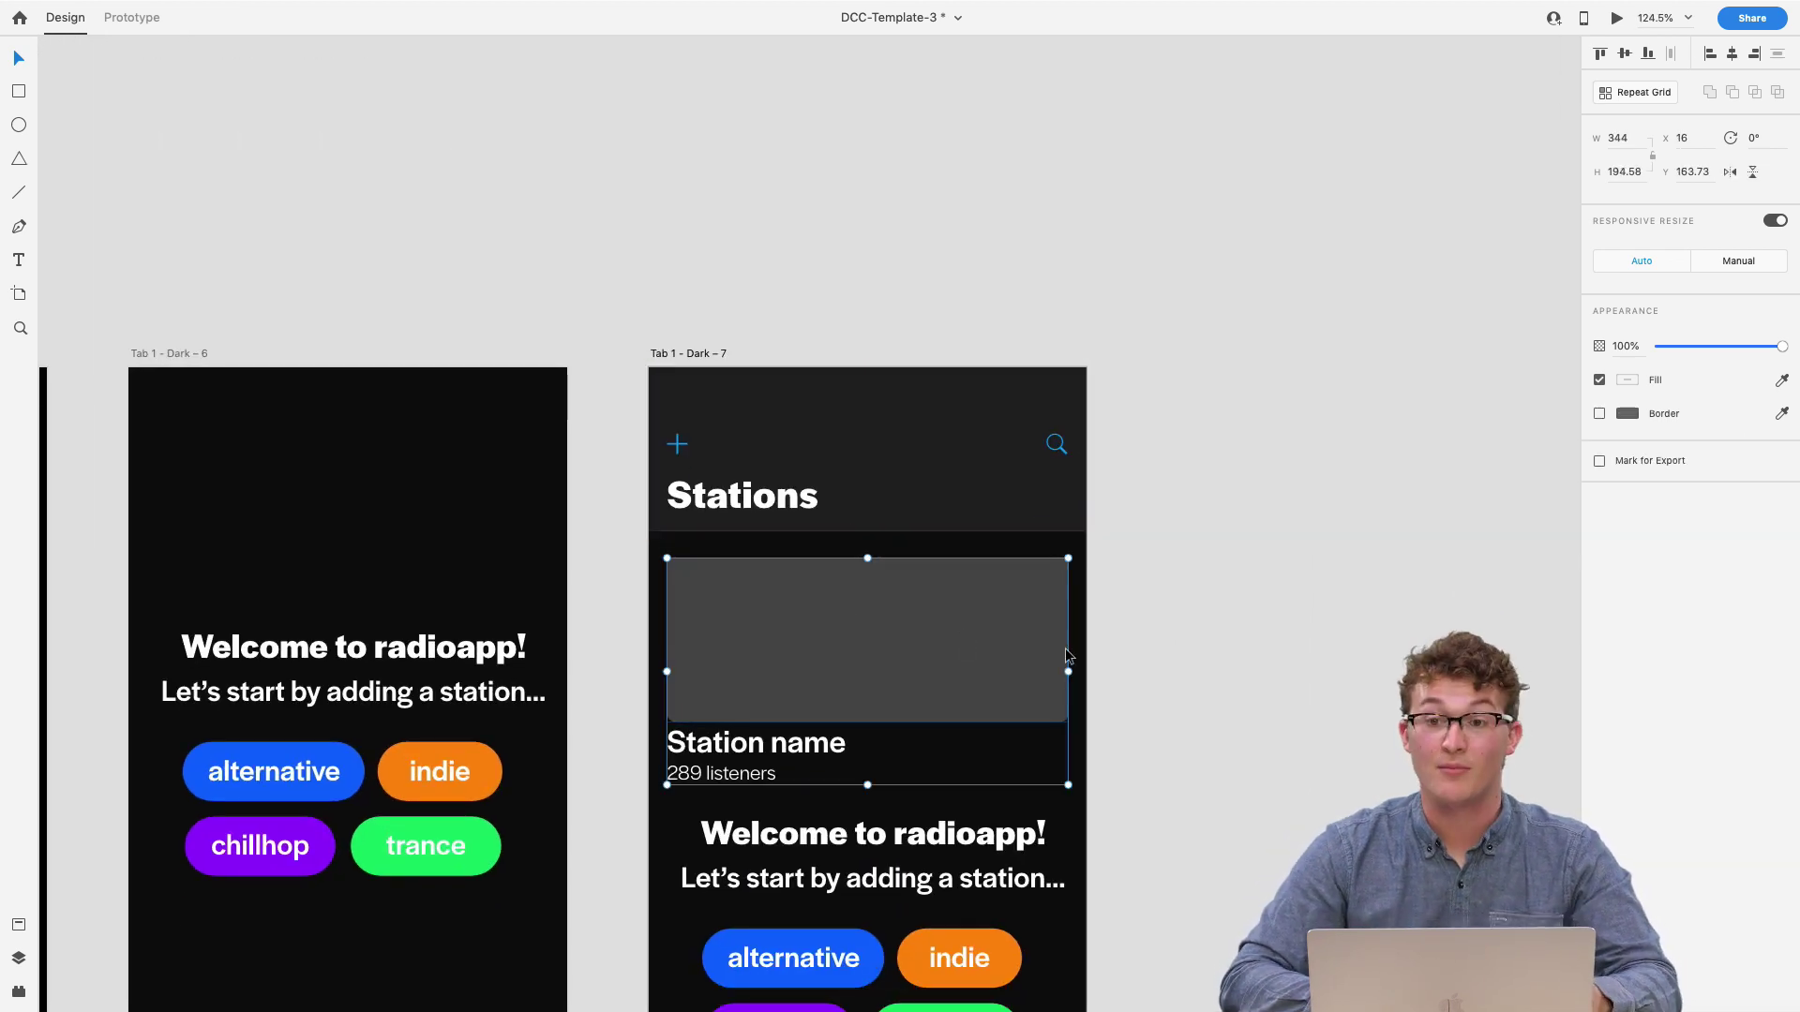
scroll(1067, 656, down, 1)
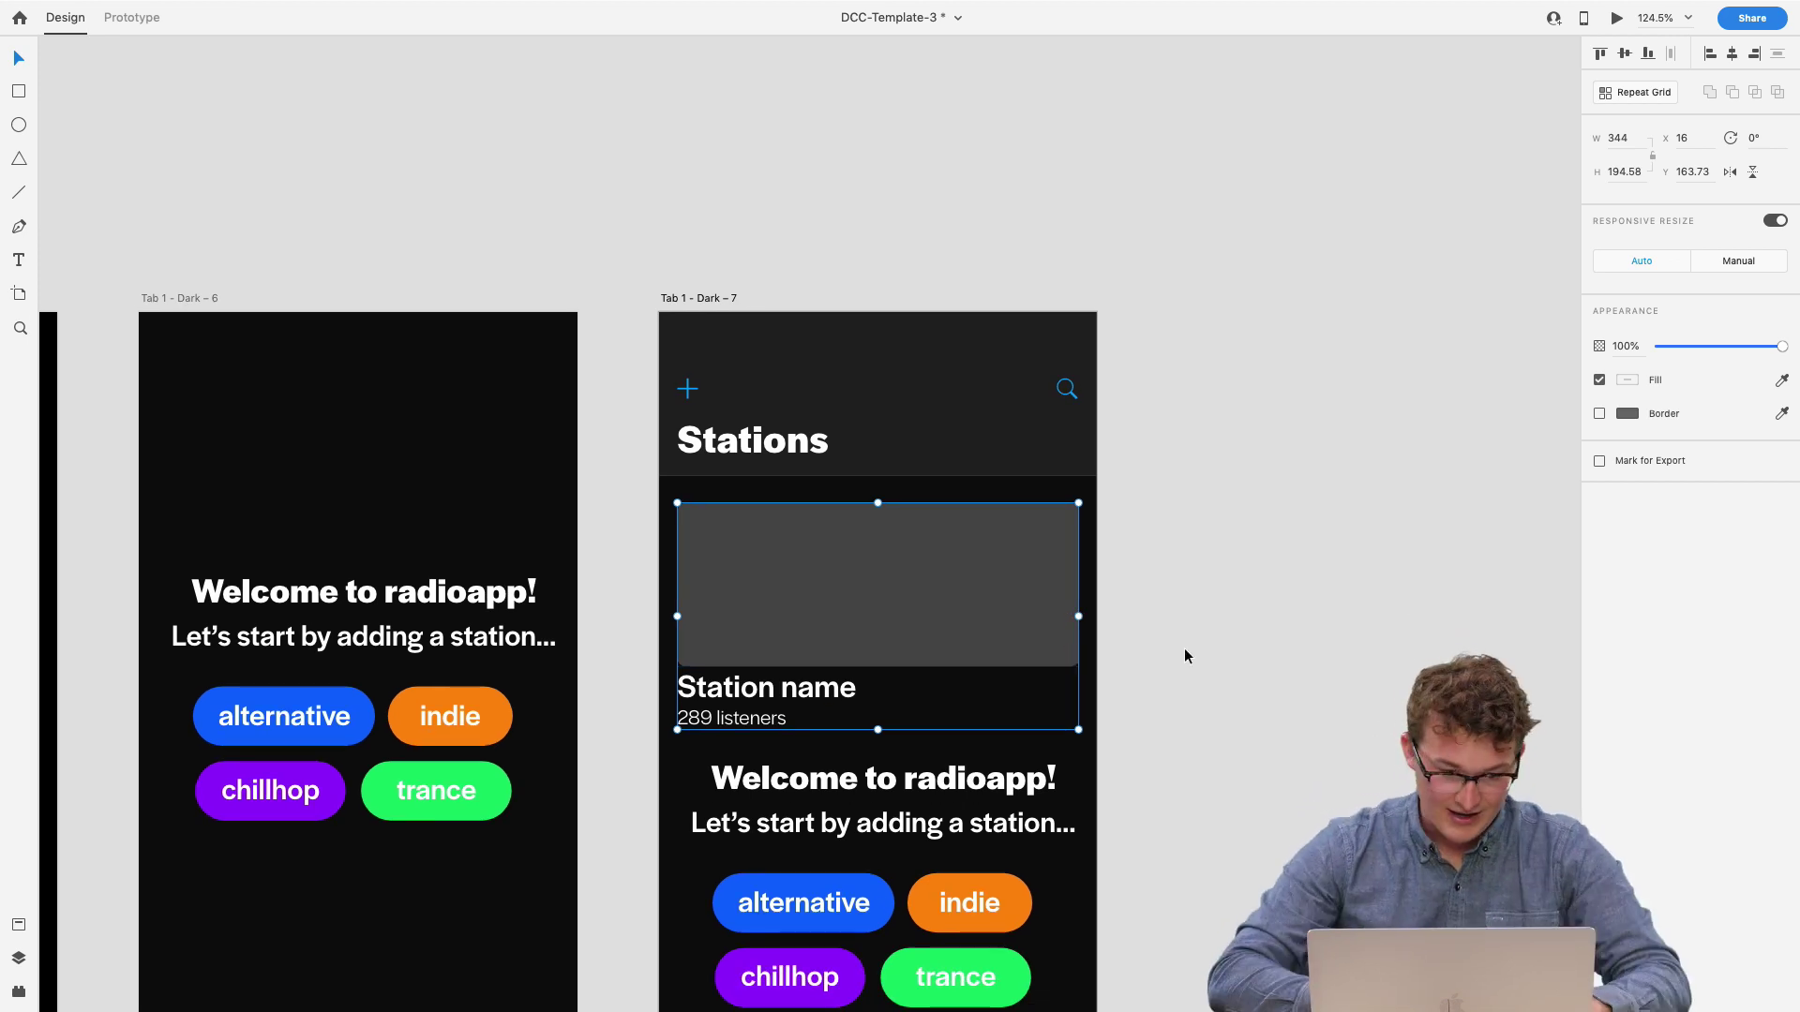
scroll(1184, 656, down, 3)
drag(1135, 846, 768, 684)
scroll(769, 700, down, 5)
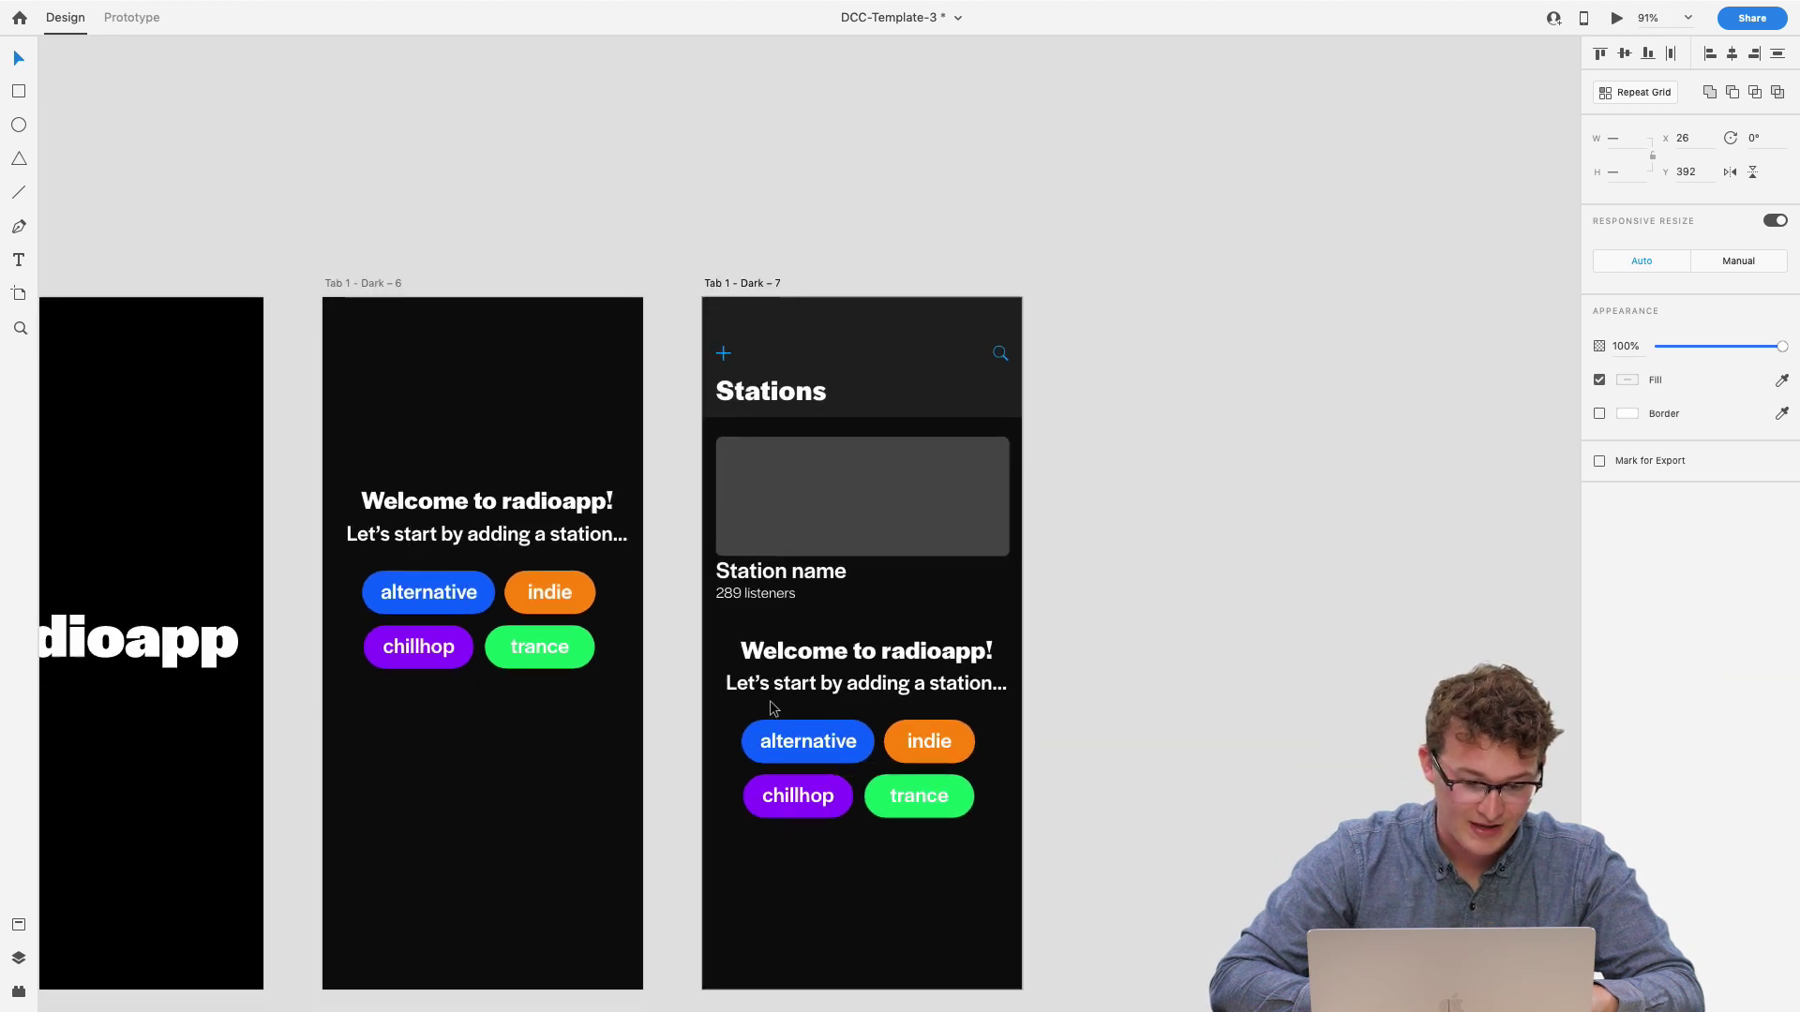
- Delete the alternative button from the duplicated artboard and centre the indie button above the other two at X 125, Y 496
click(772, 723)
key(Delete)
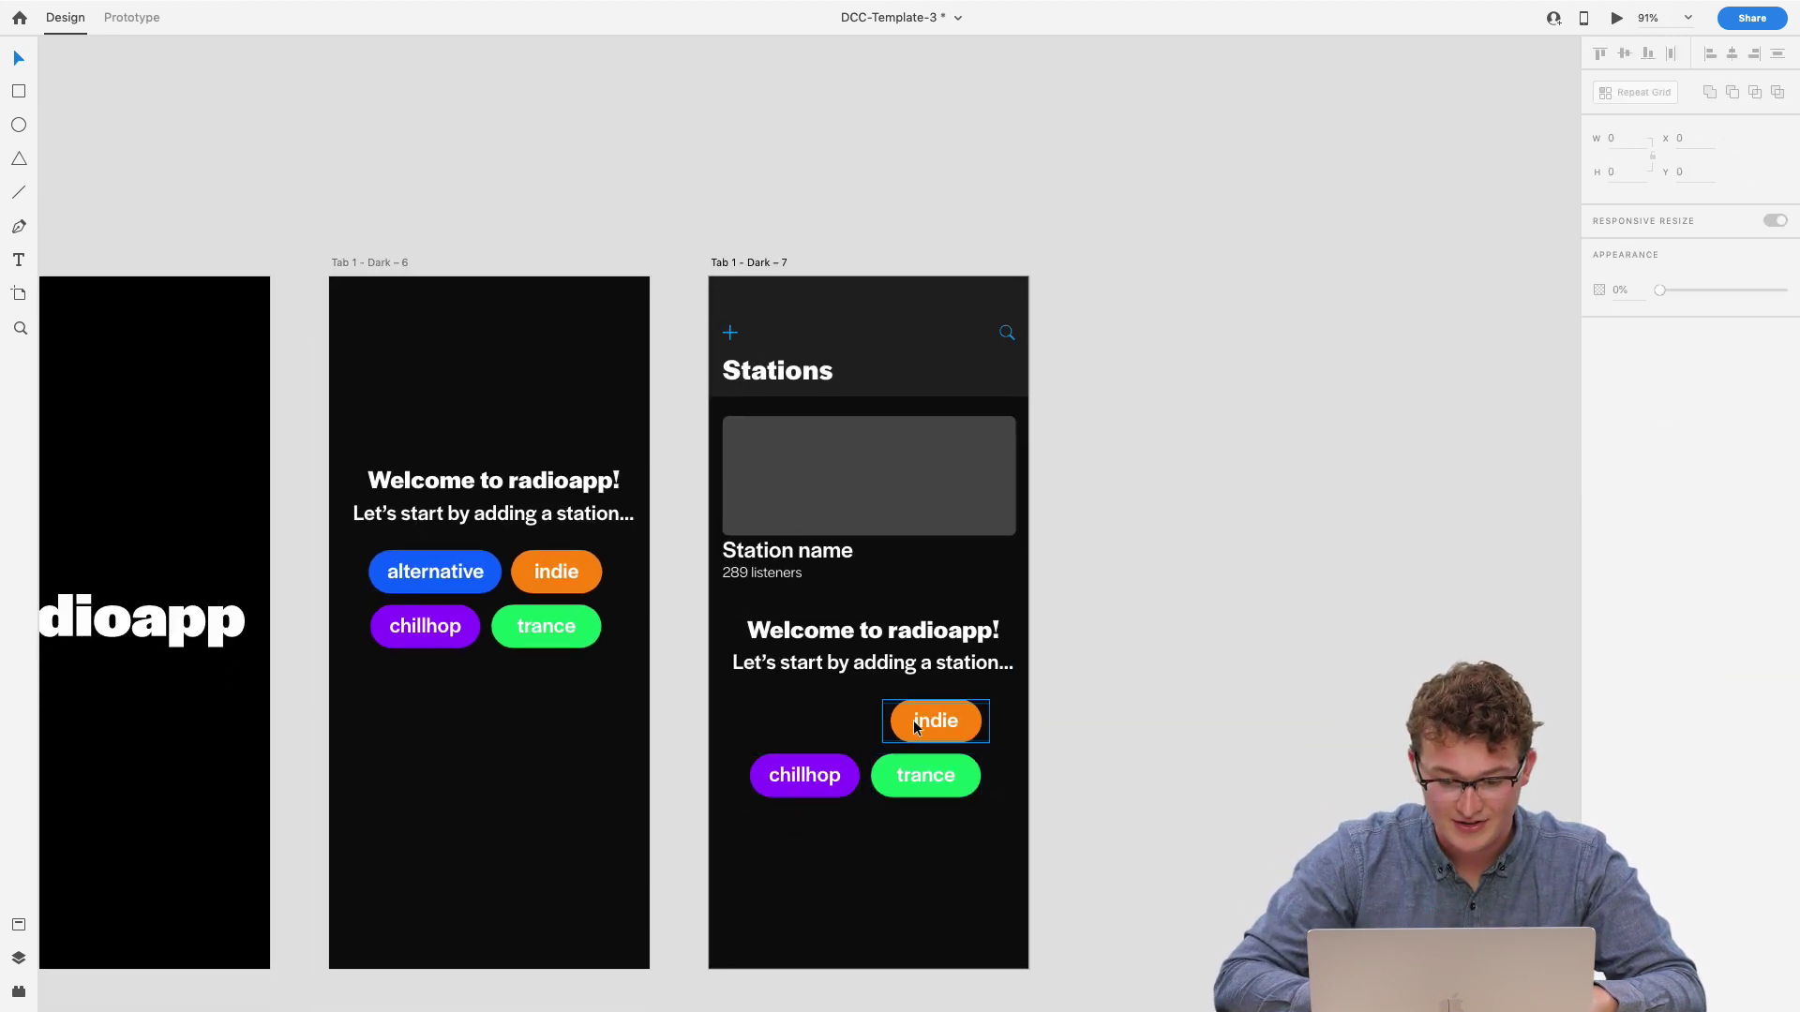
drag(916, 728, 764, 718)
click(803, 782)
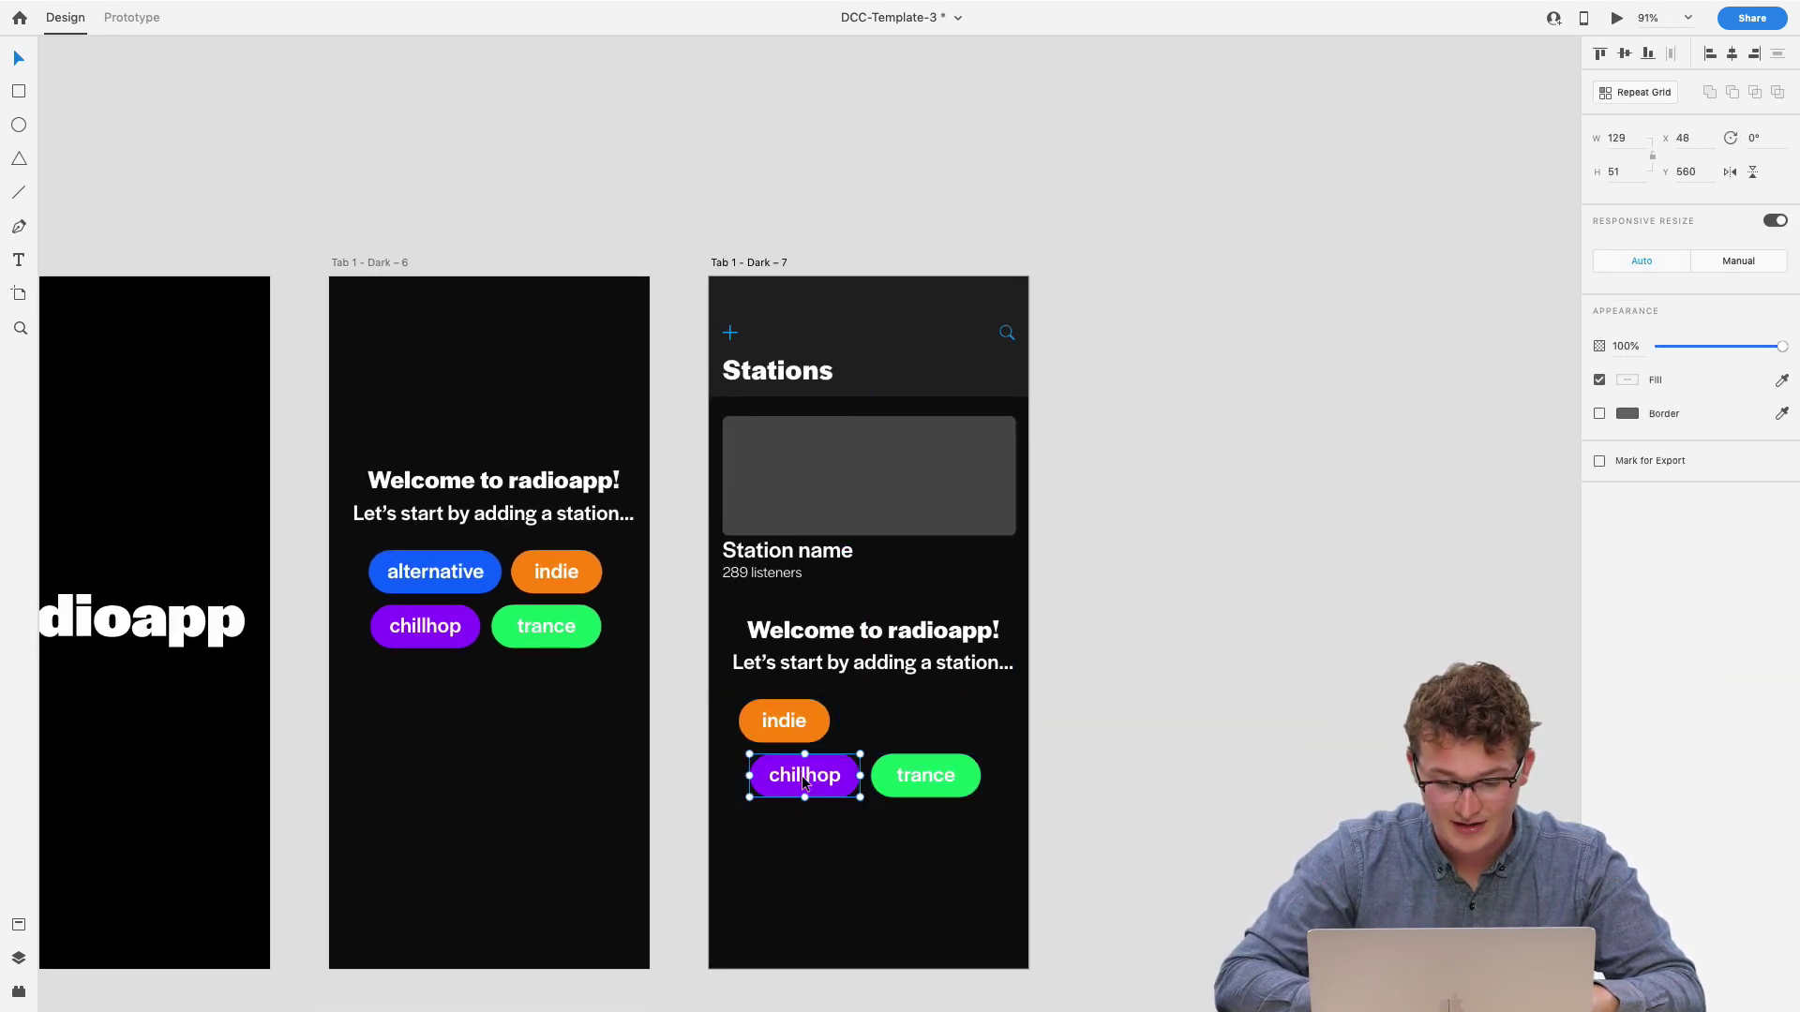
key(ctrl+z)
drag(945, 741, 877, 729)
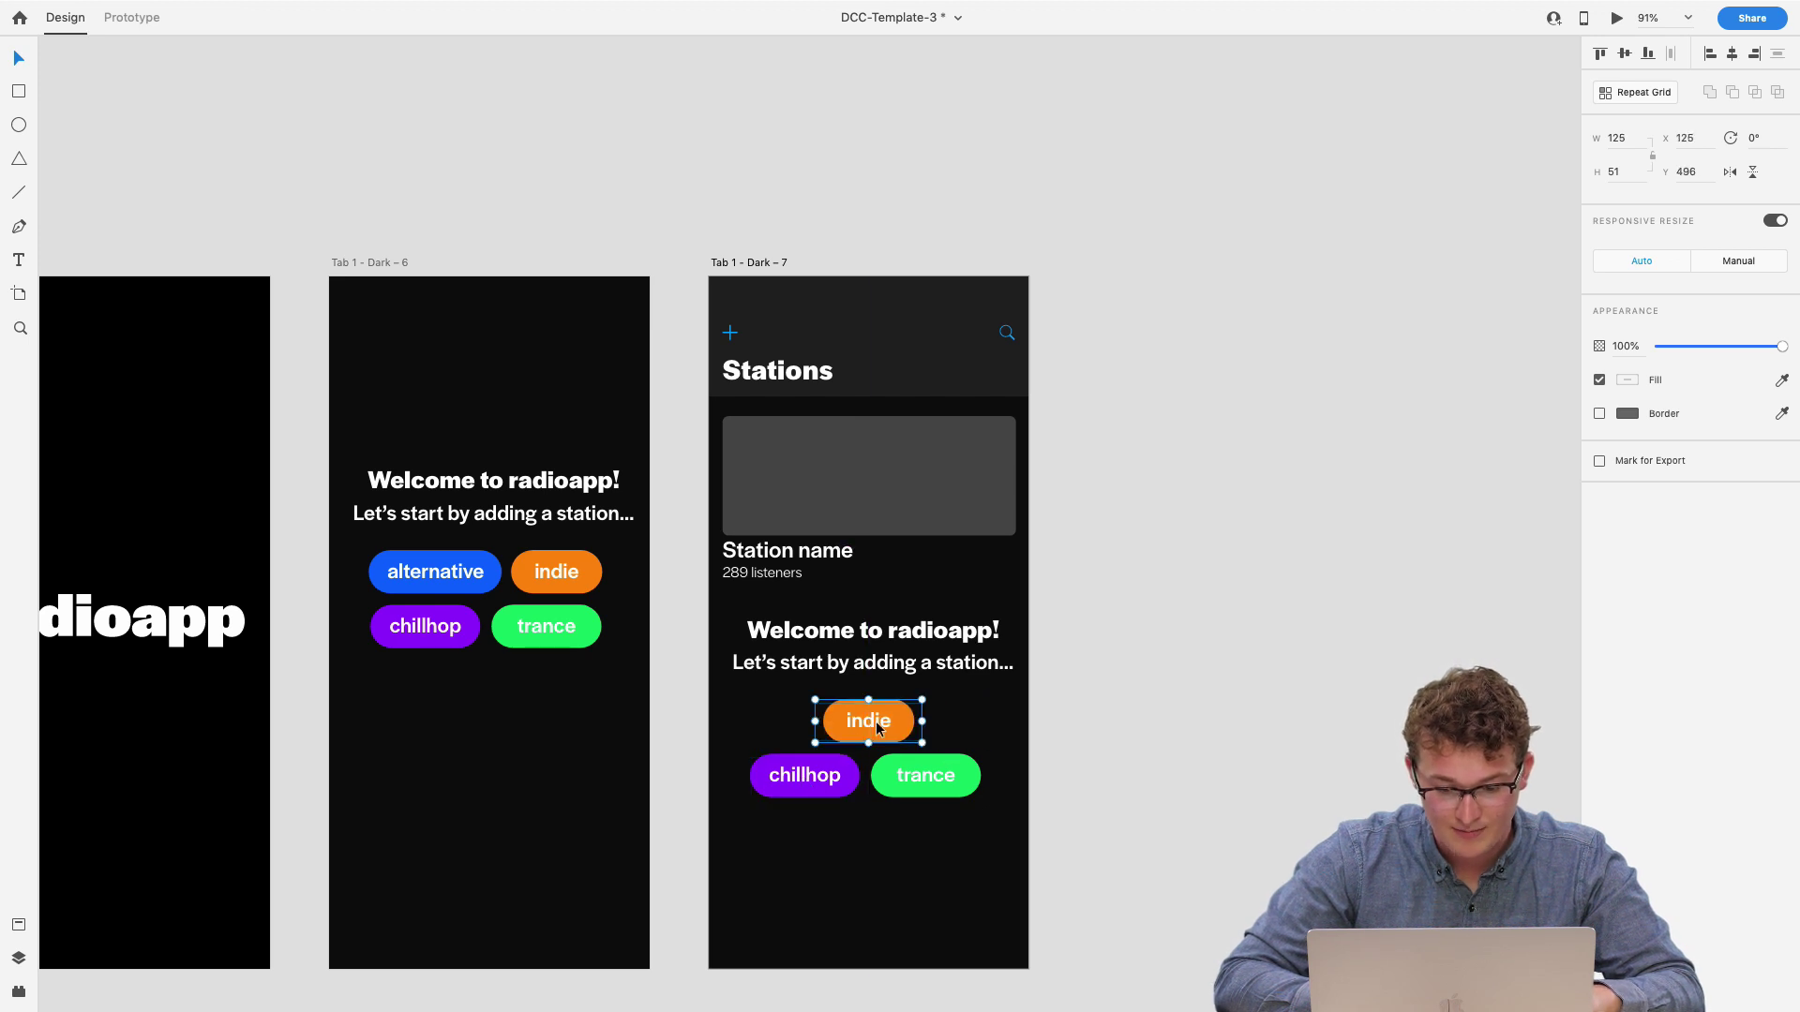
- Replace the welcome heading and subtitle on the duplicated artboard with the single line "Add more stations"
scroll(876, 722, down, 5)
scroll(870, 655, up, 5)
double_click(821, 598)
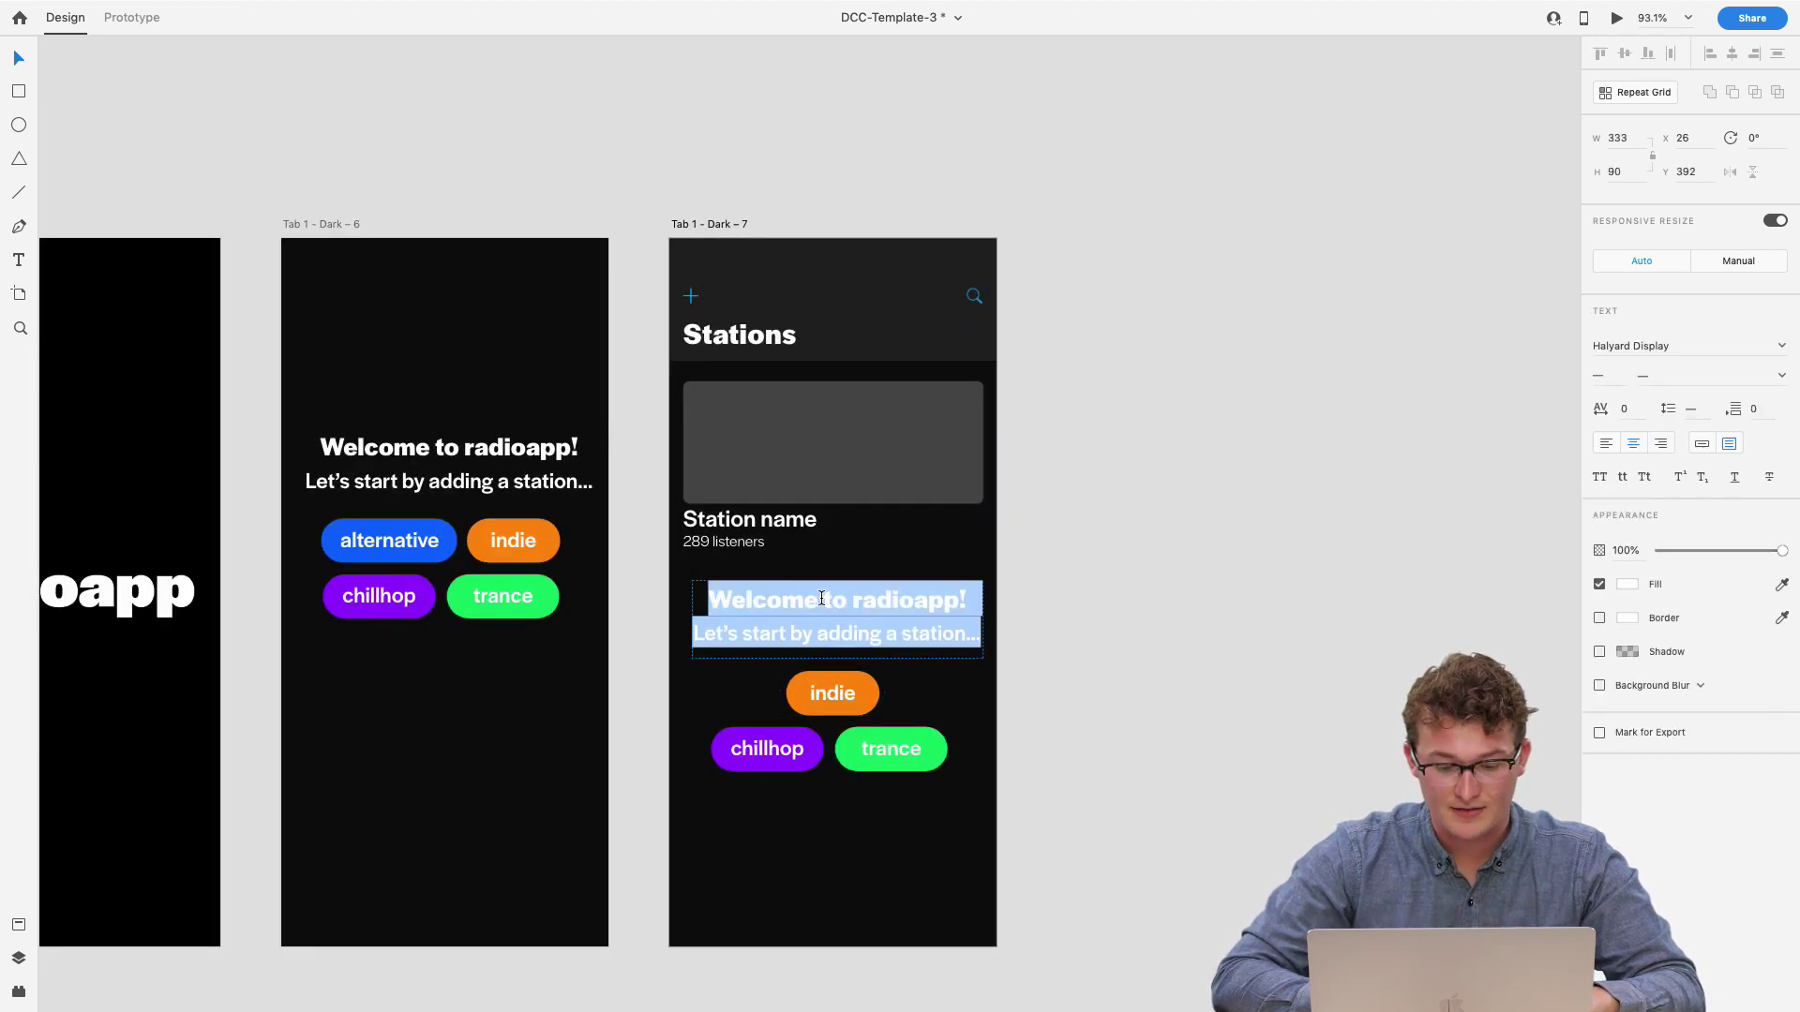
triple_click(821, 598)
key(BackSpace)
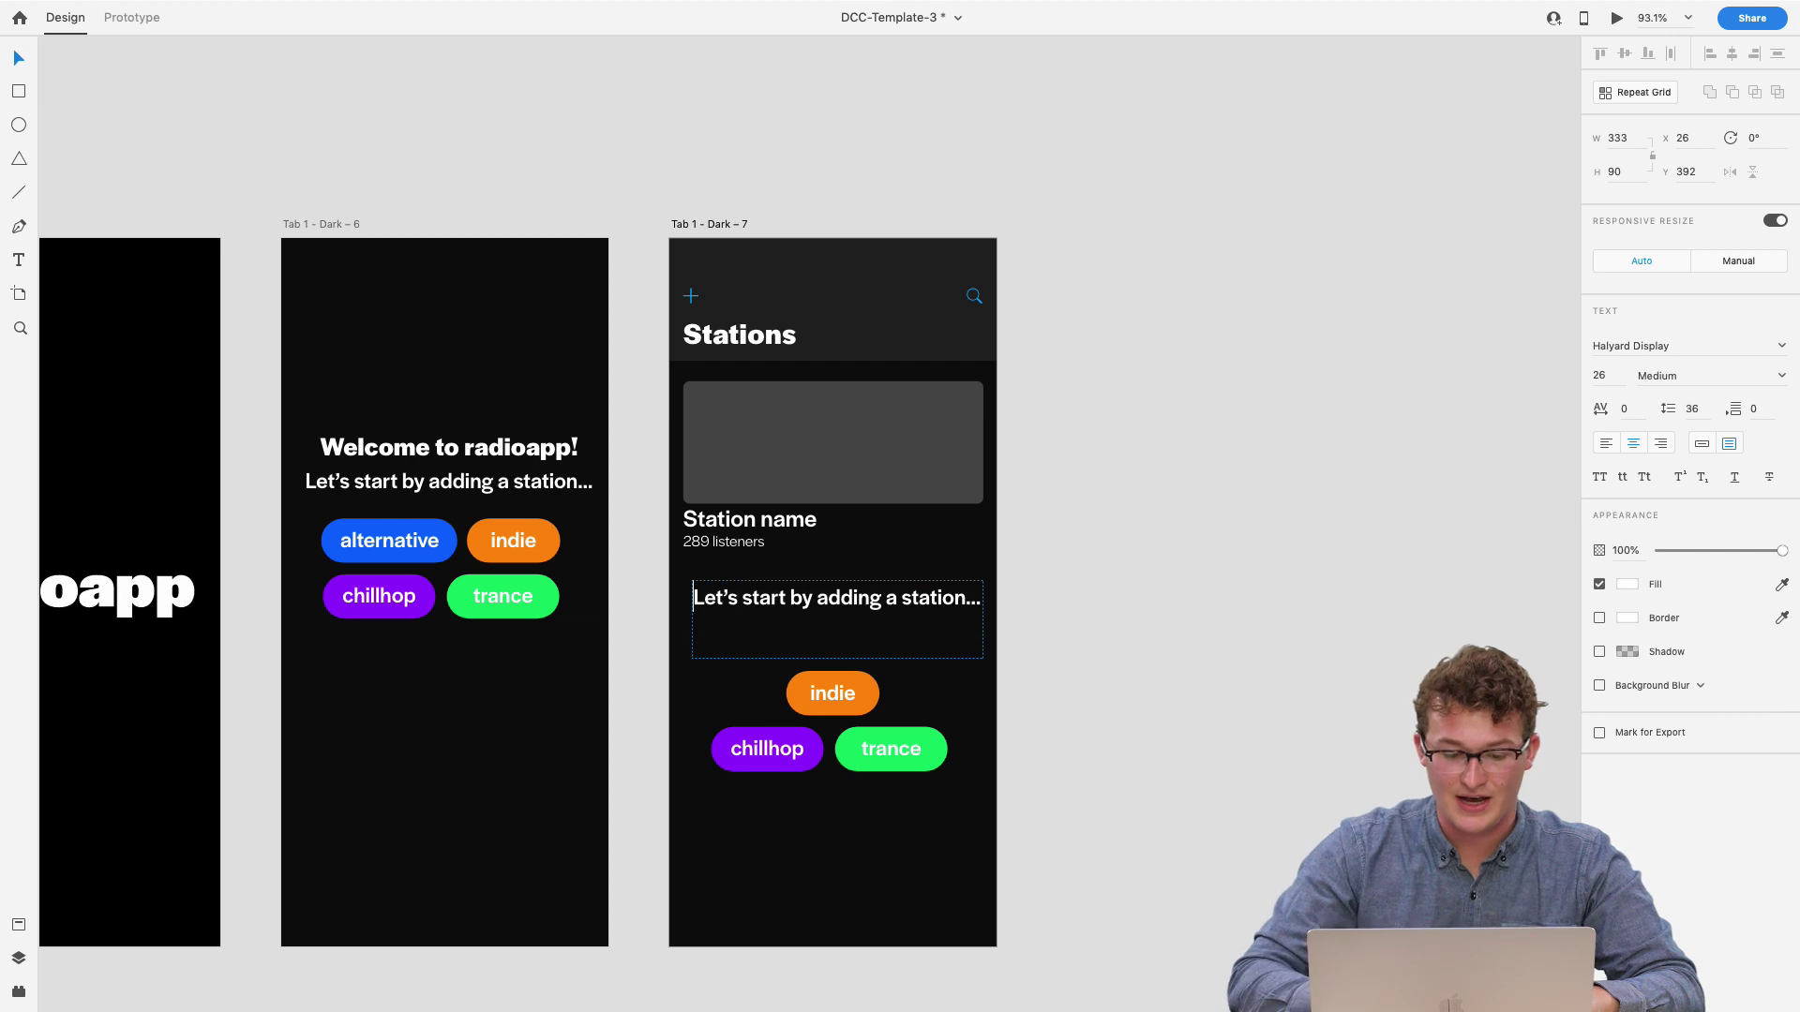
triple_click(763, 602)
text(Add more)
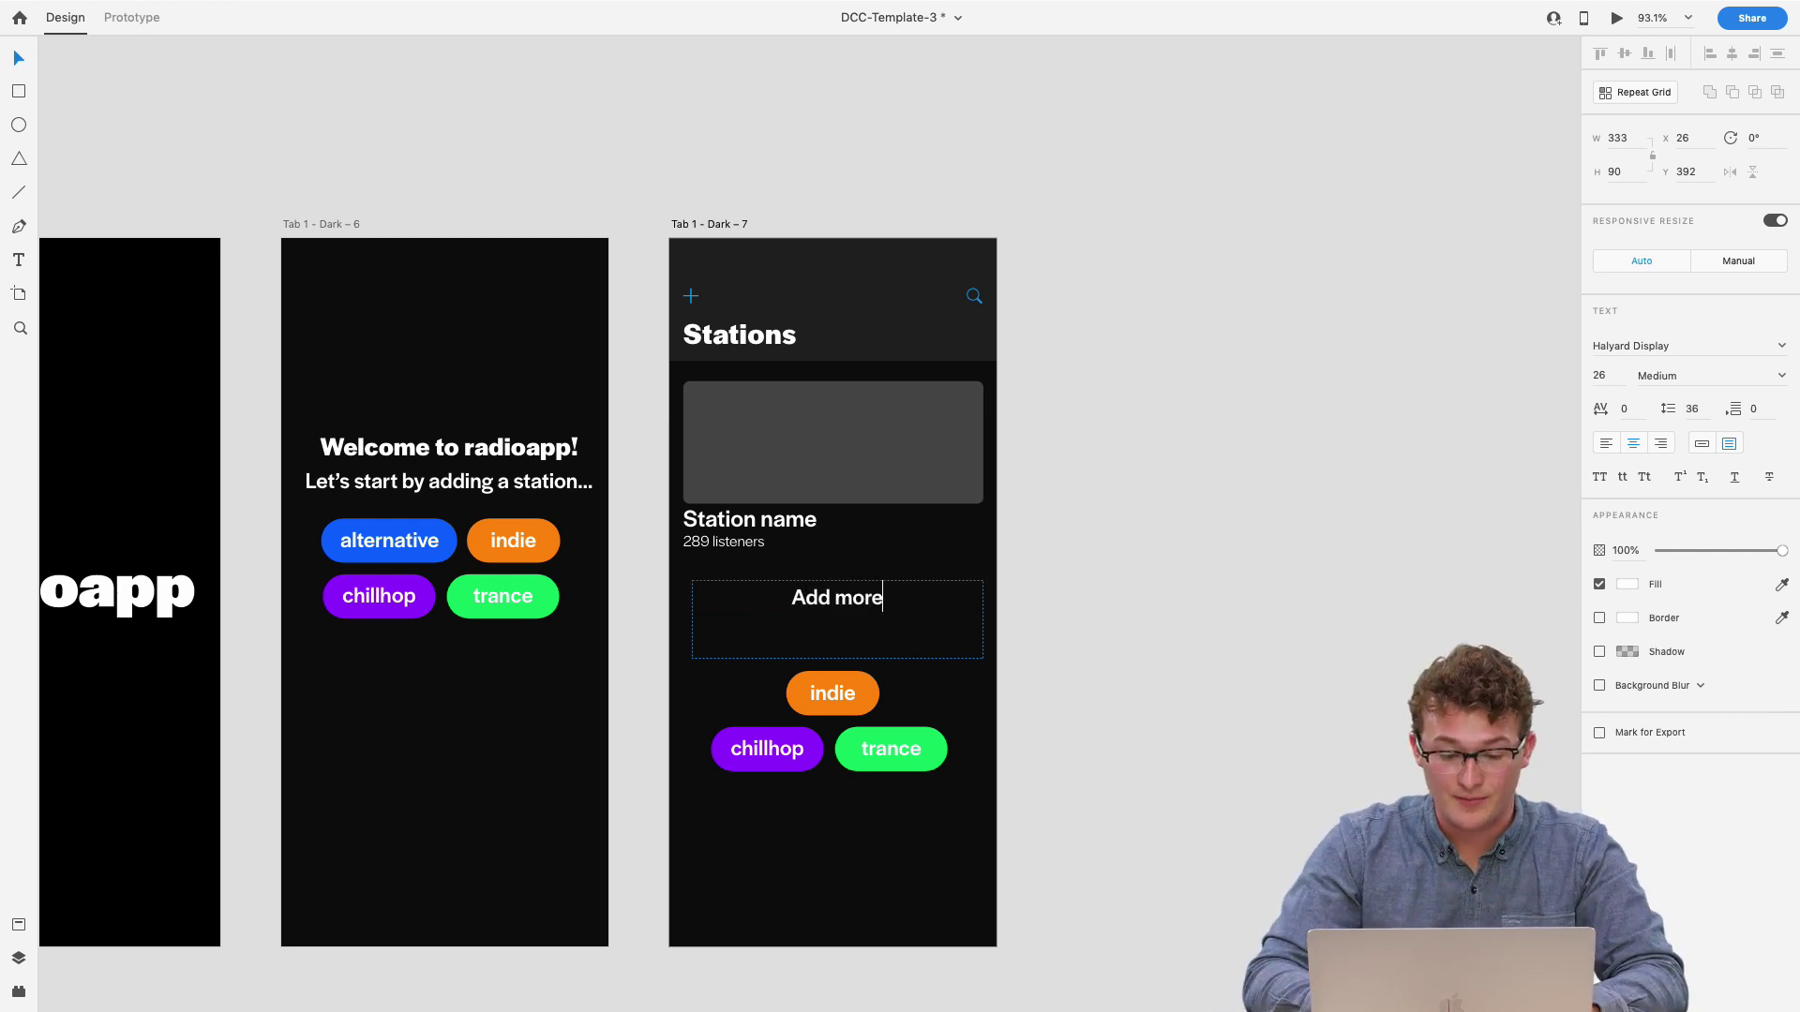
text( stations)
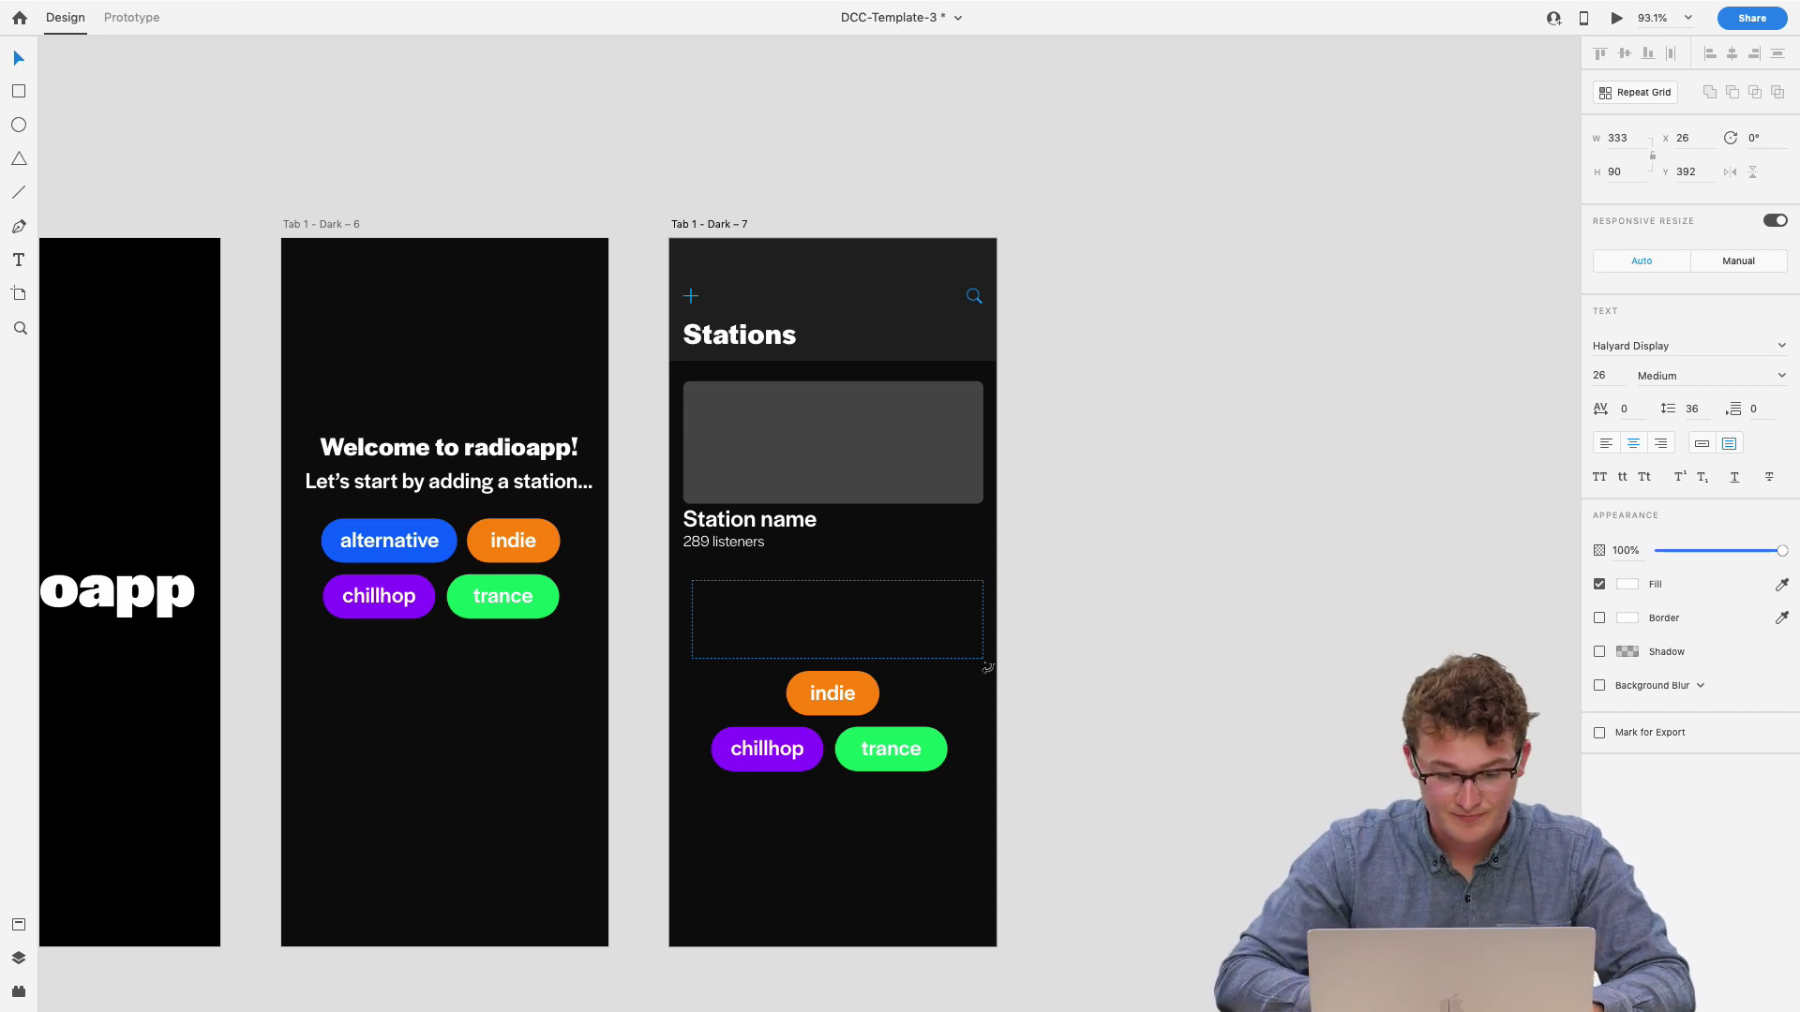
key(Escape)
- Link the alternative button on the welcome artboard to Tab 1 – Dark – 7 with a tap-triggered Auto-Animate interaction
ctrl+scroll(845, 624, down, 5)
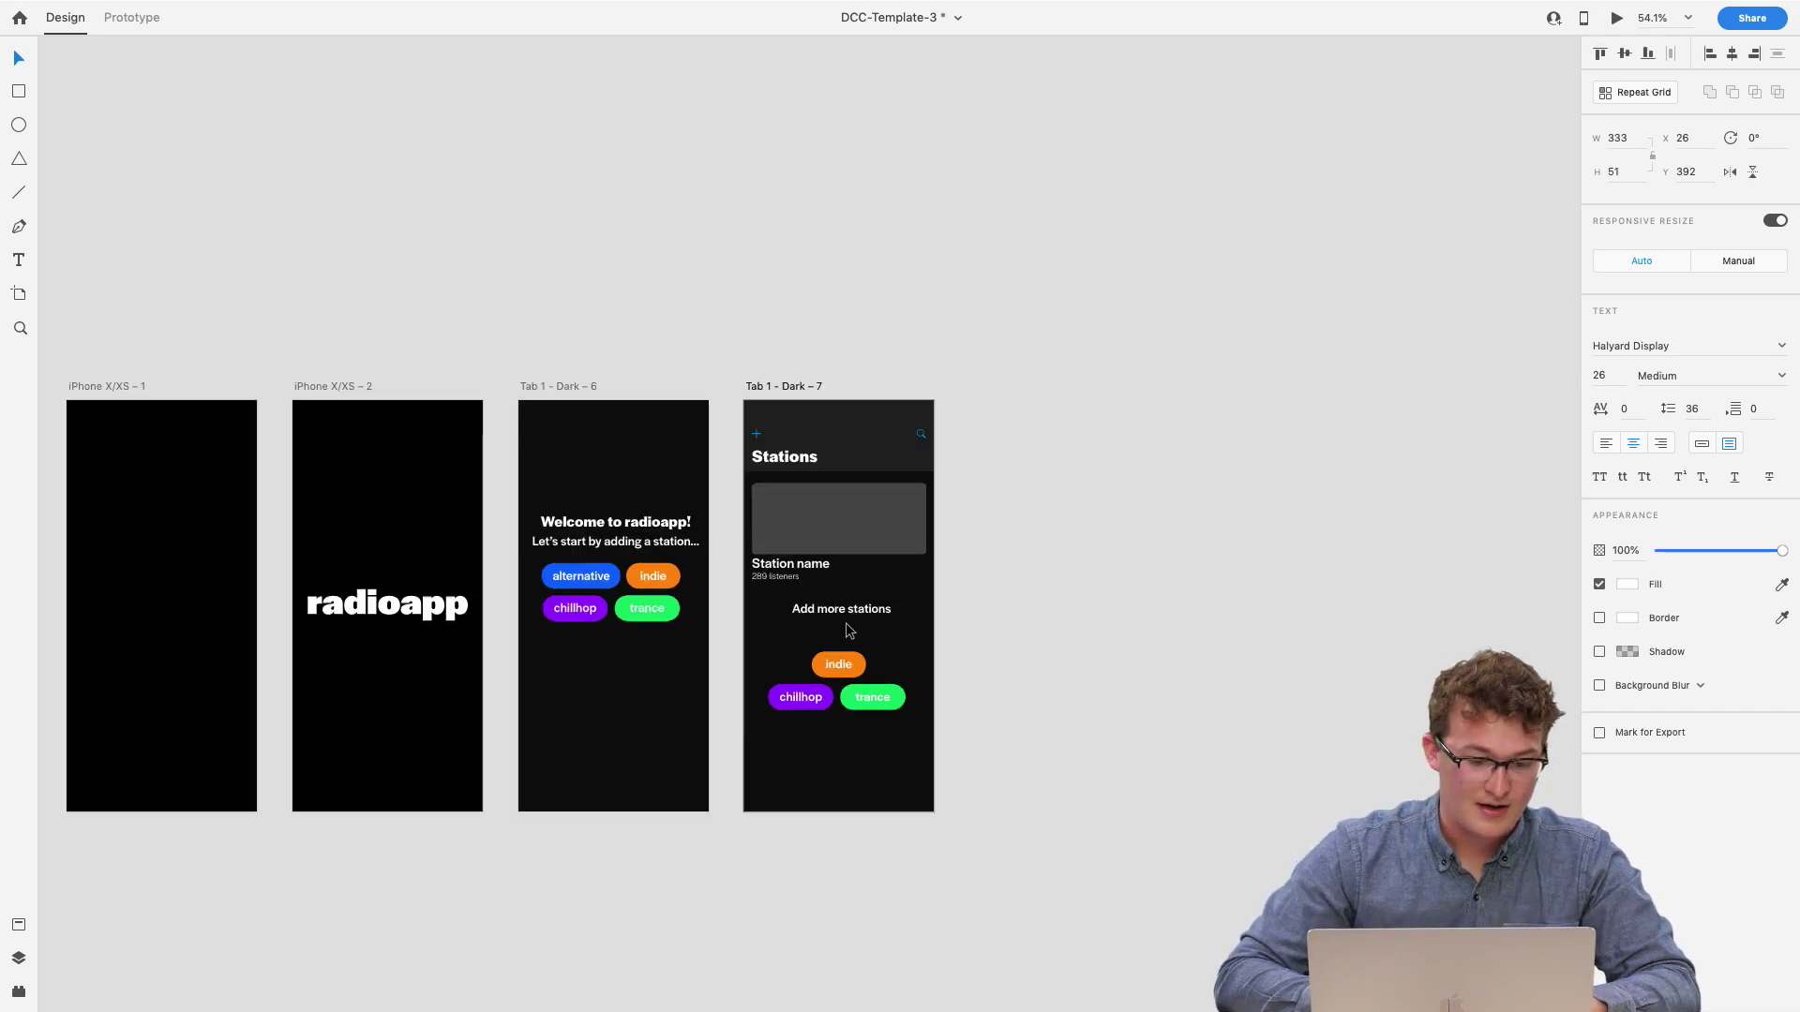
scroll(263, 92, left, 5)
click(132, 18)
click(841, 589)
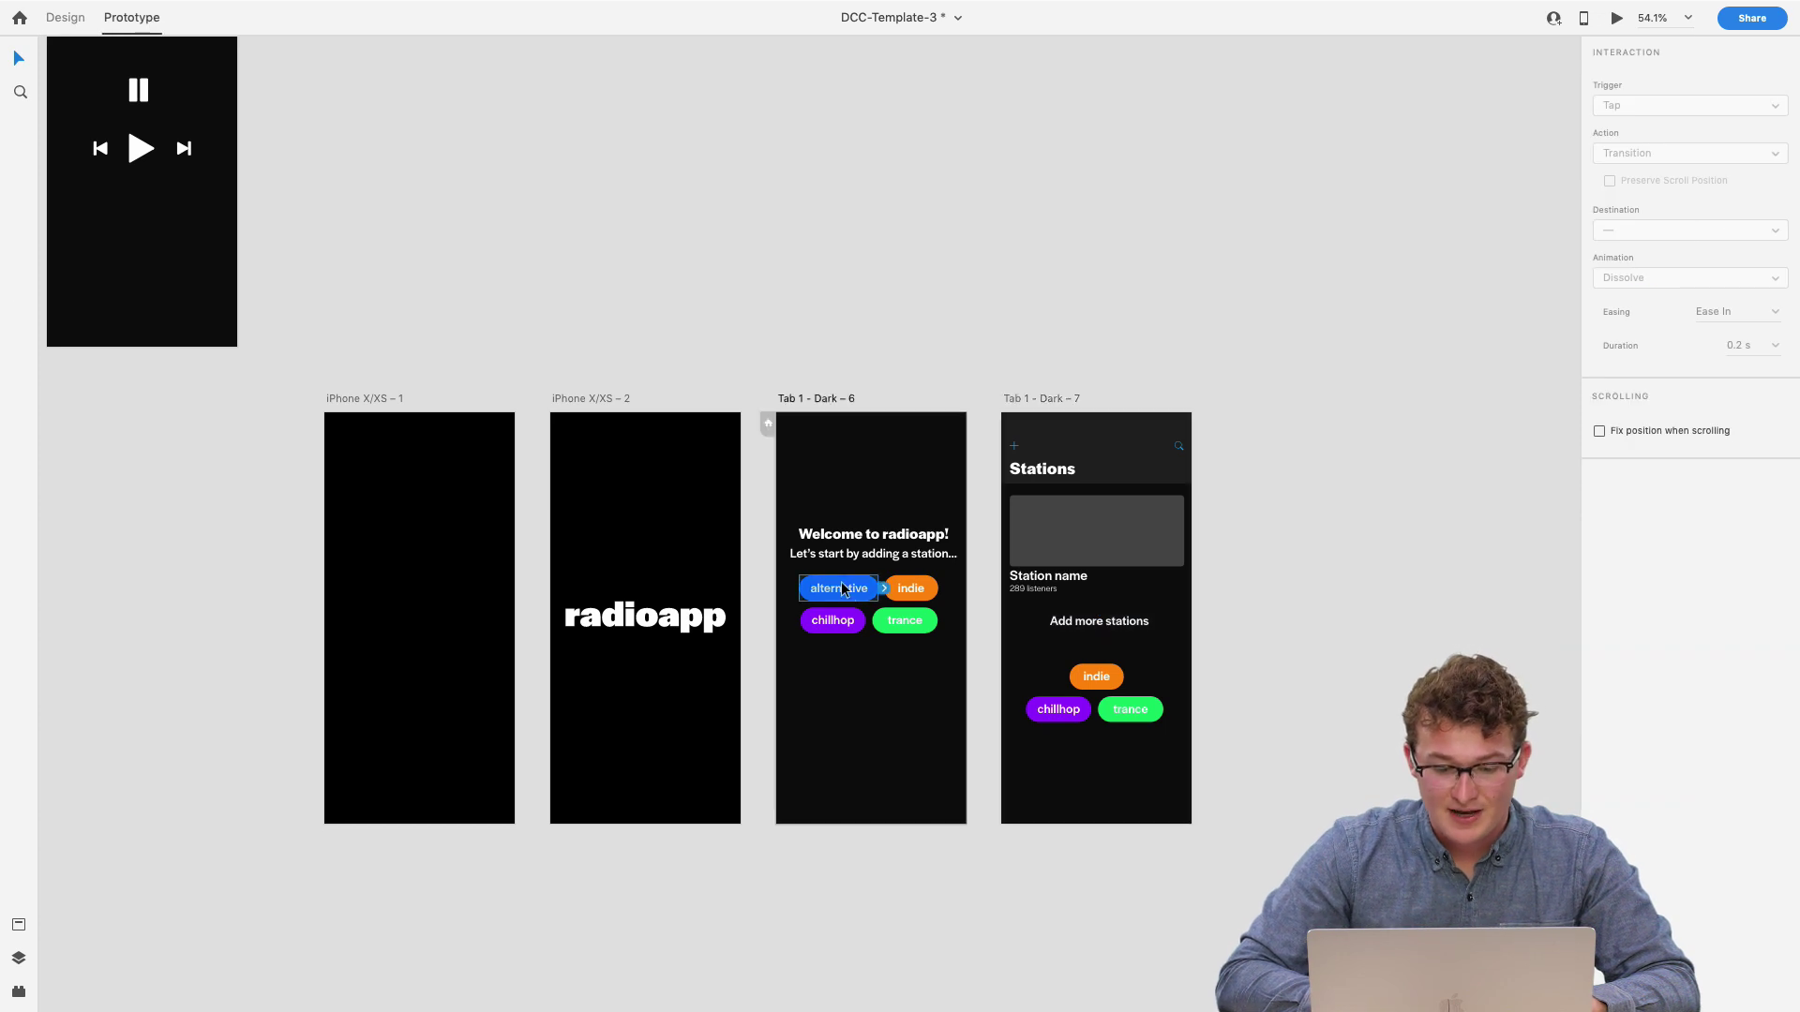
drag(889, 590, 1087, 600)
ctrl+scroll(1200, 638, up, 4)
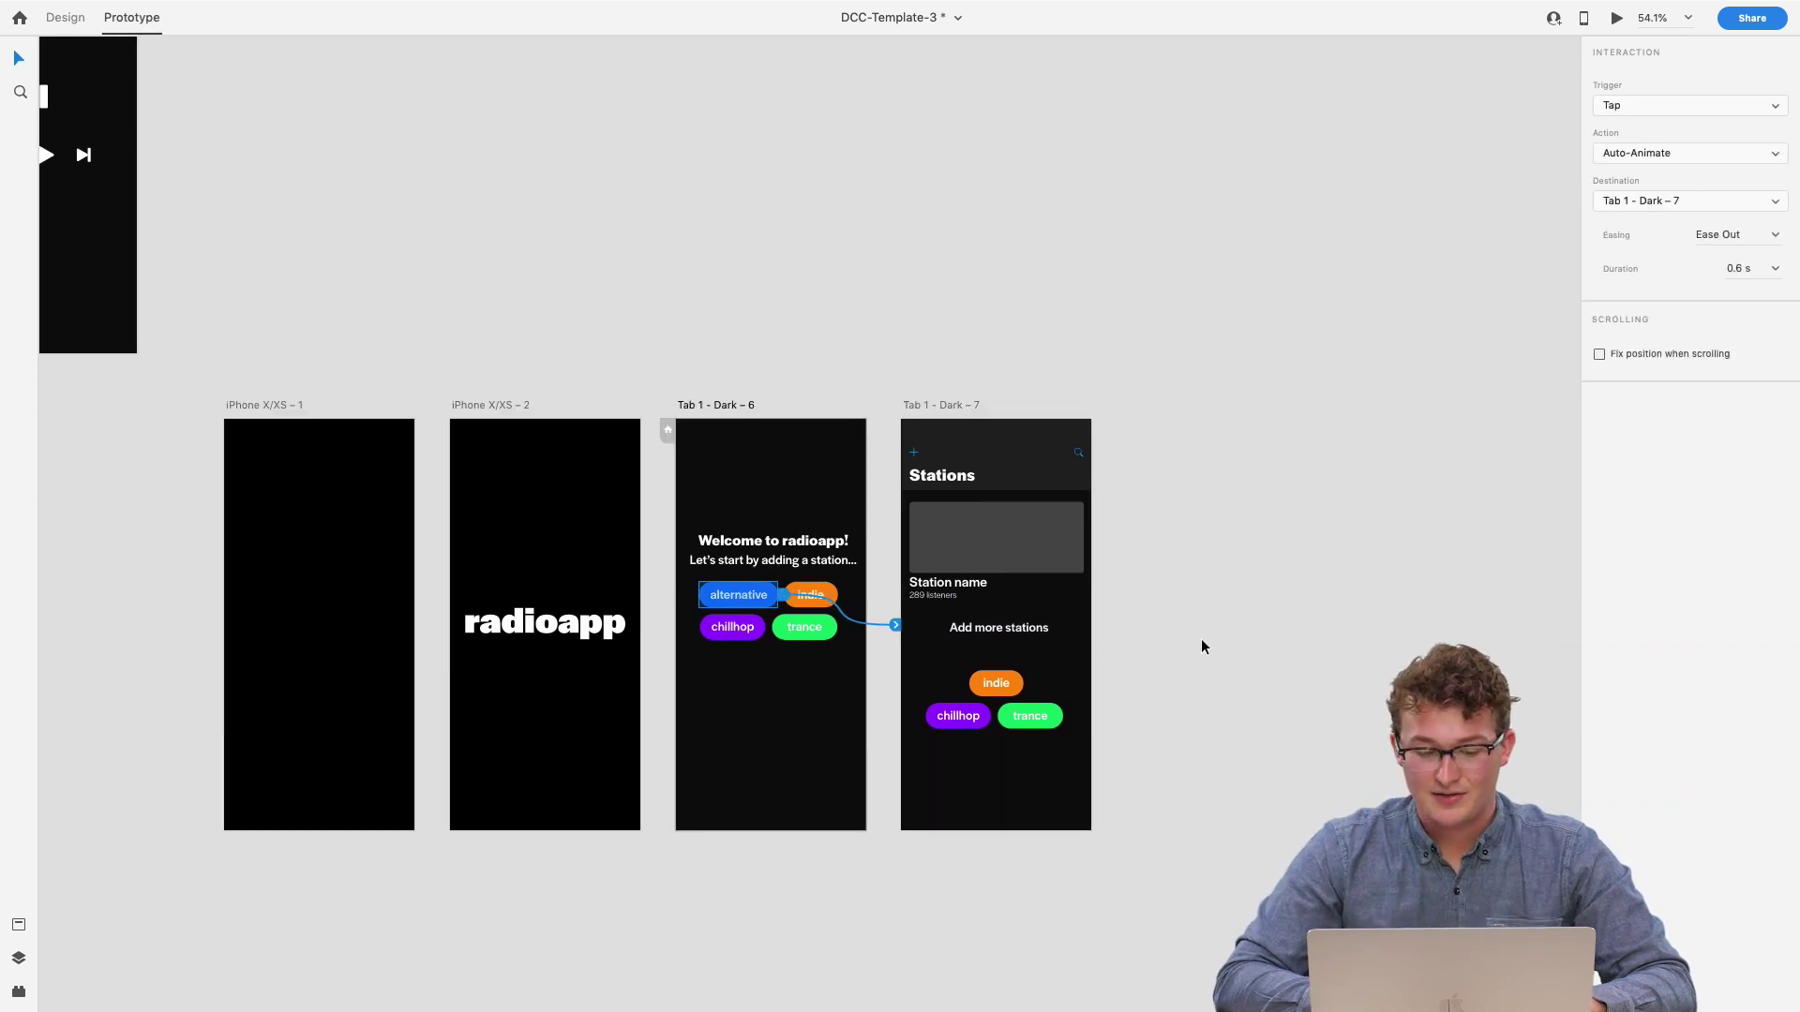
- Copy the station card onto the welcome artboard above the heading at X 16, Y 22.73, and set its opacity to 0%
ctrl+scroll(1200, 647, down, 4)
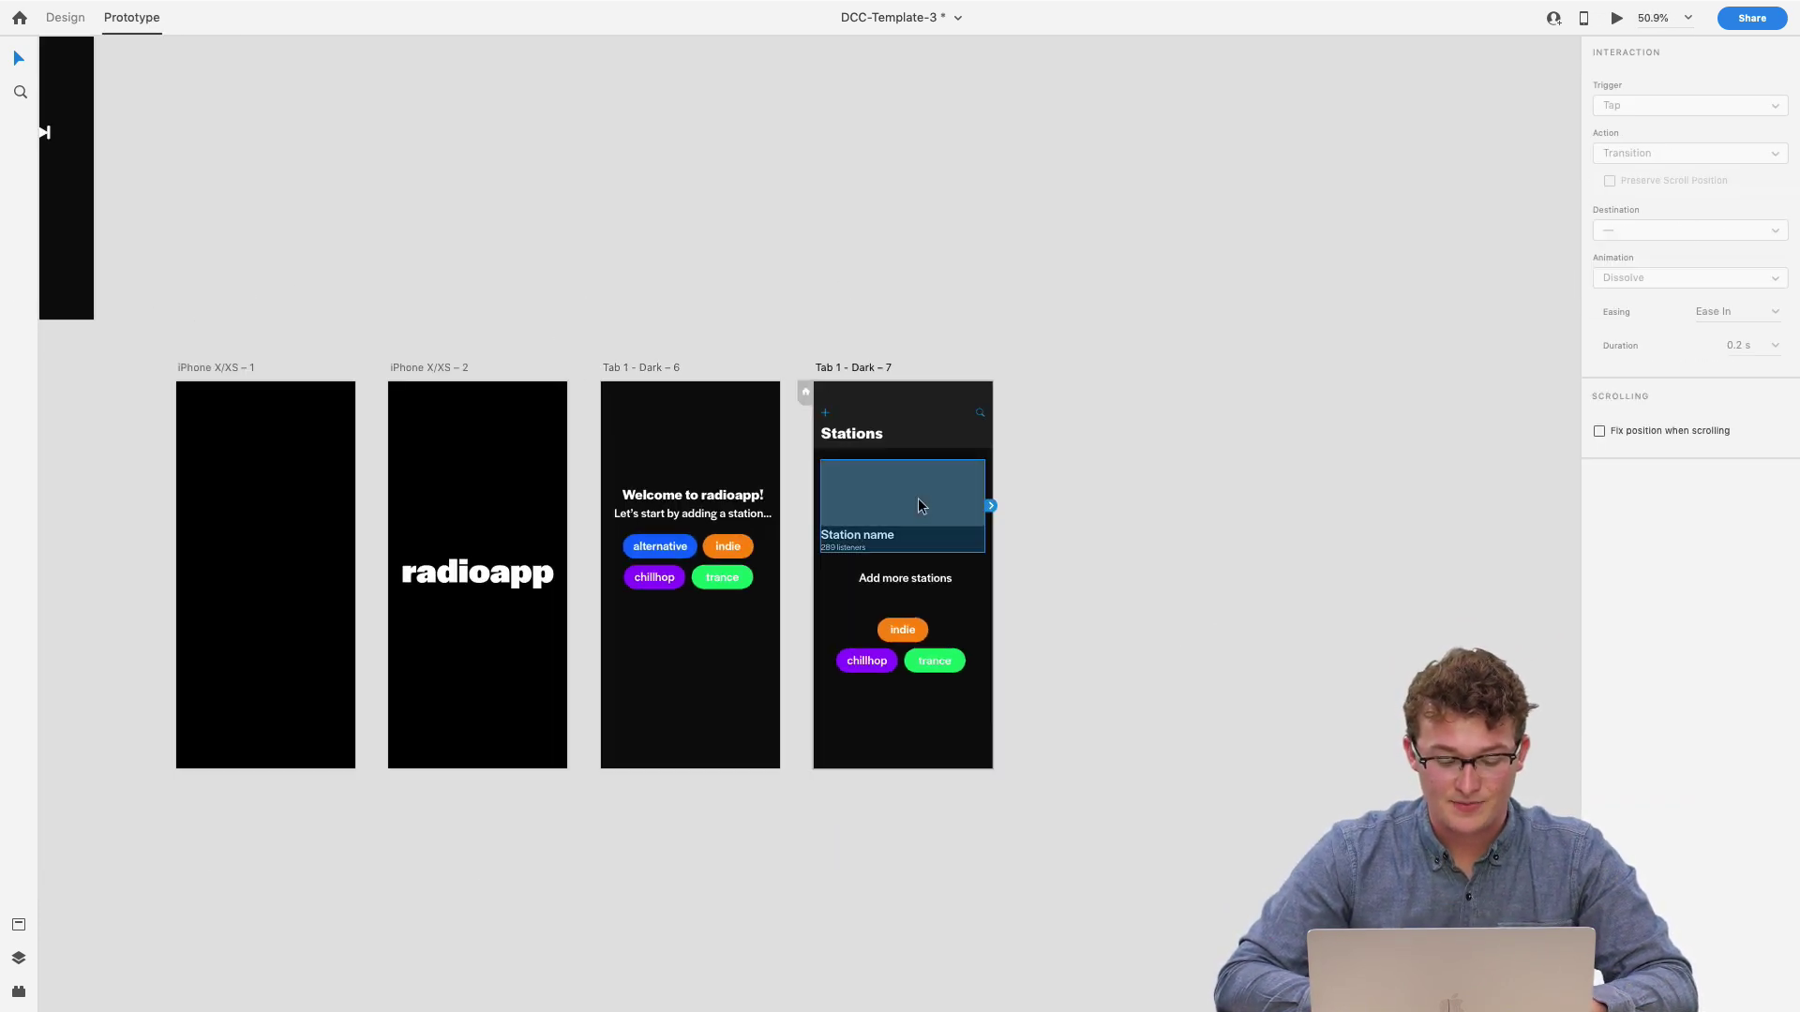
click(628, 413)
key(ctrl+v)
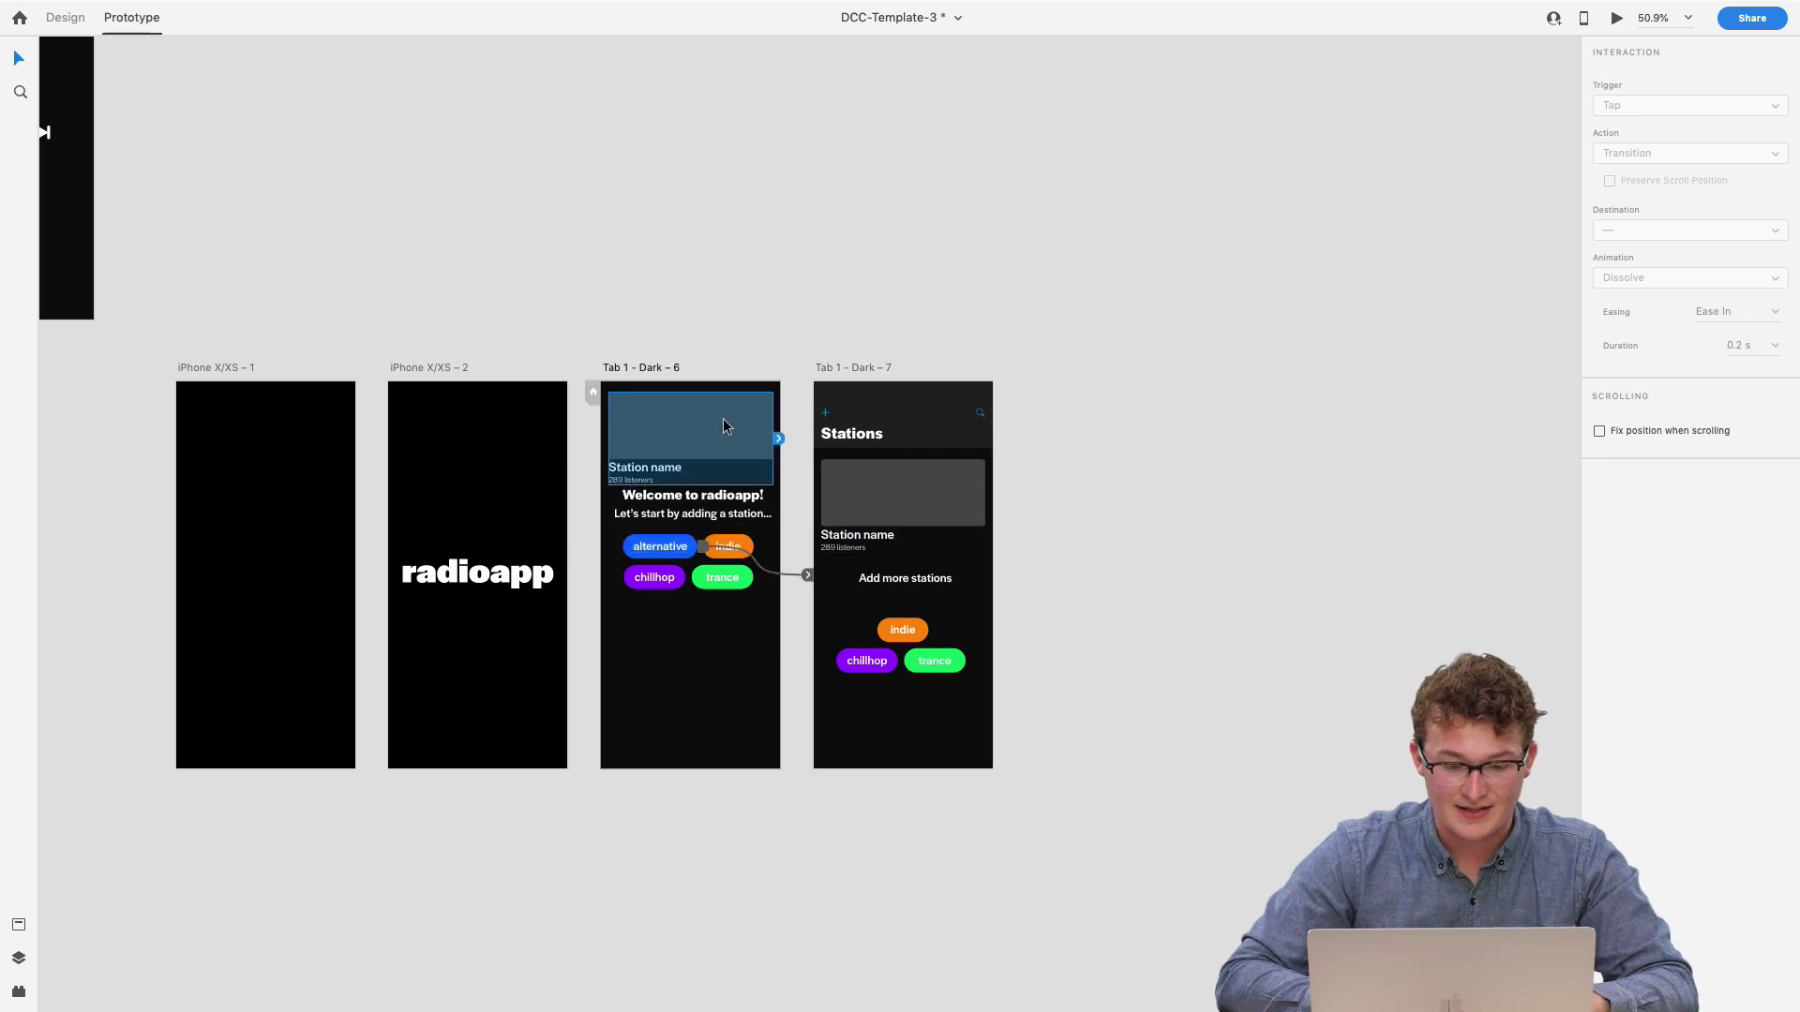
click(70, 16)
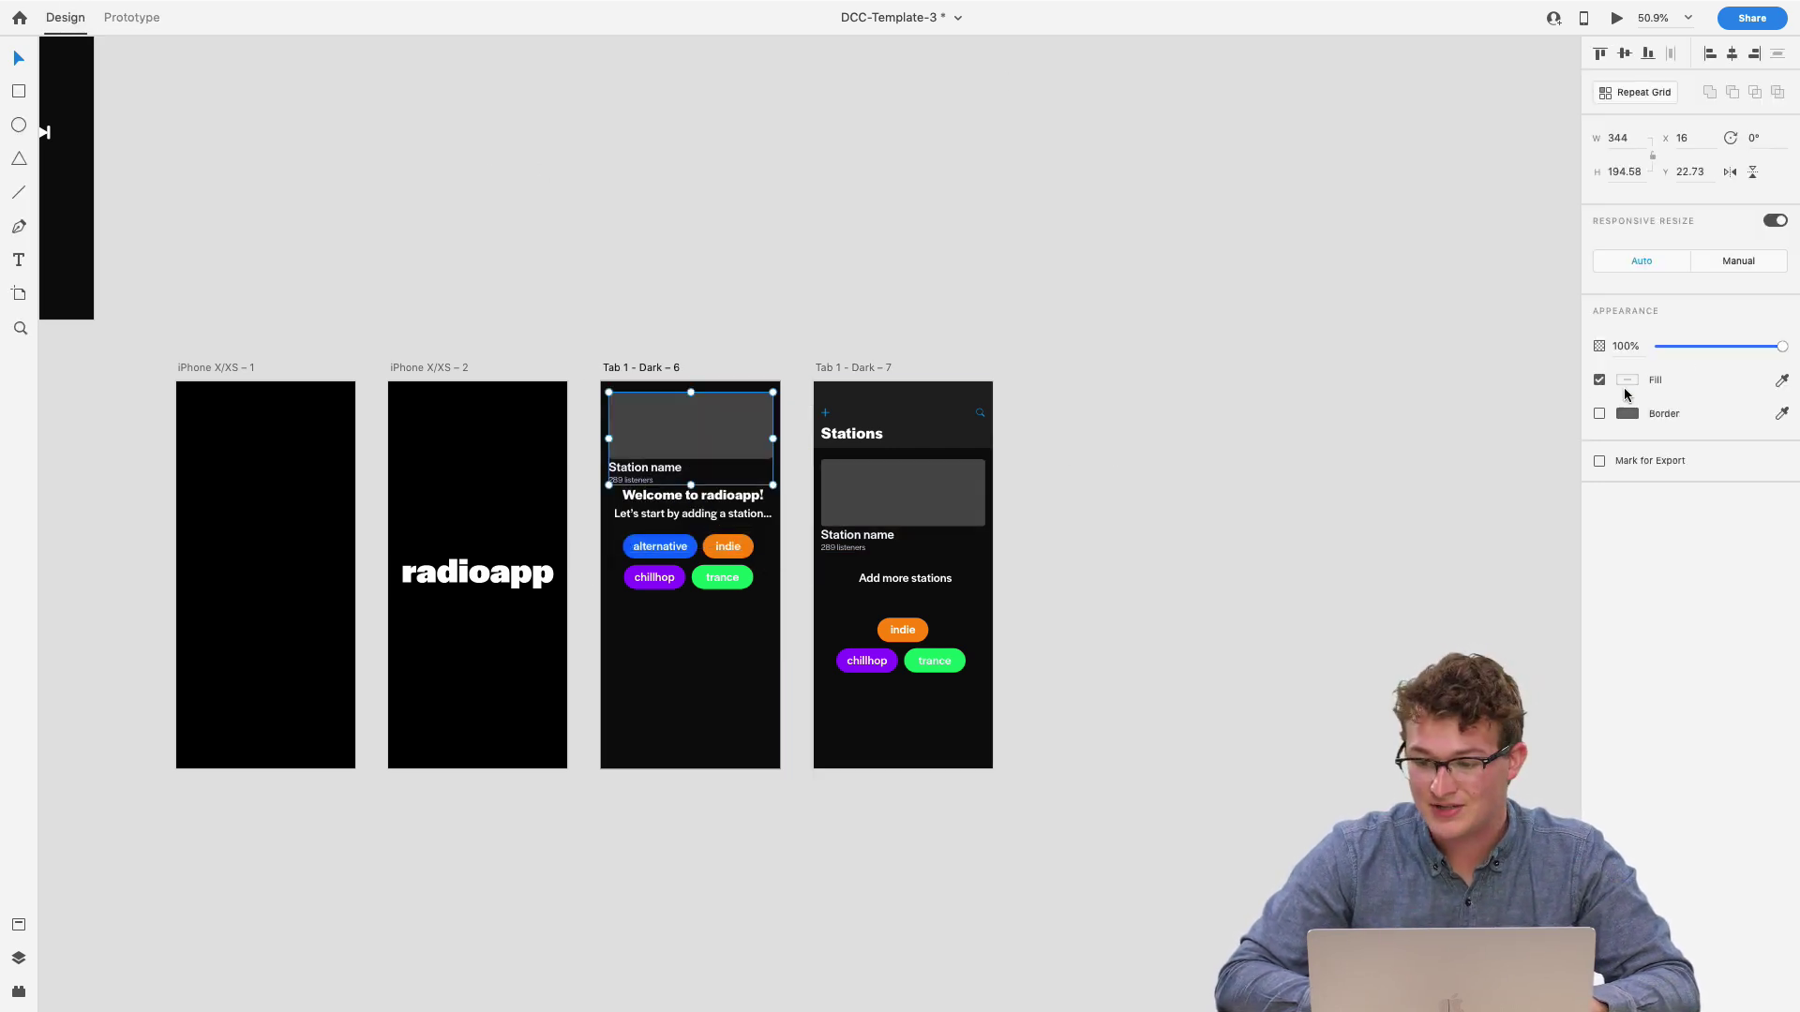
drag(1677, 346, 1427, 351)
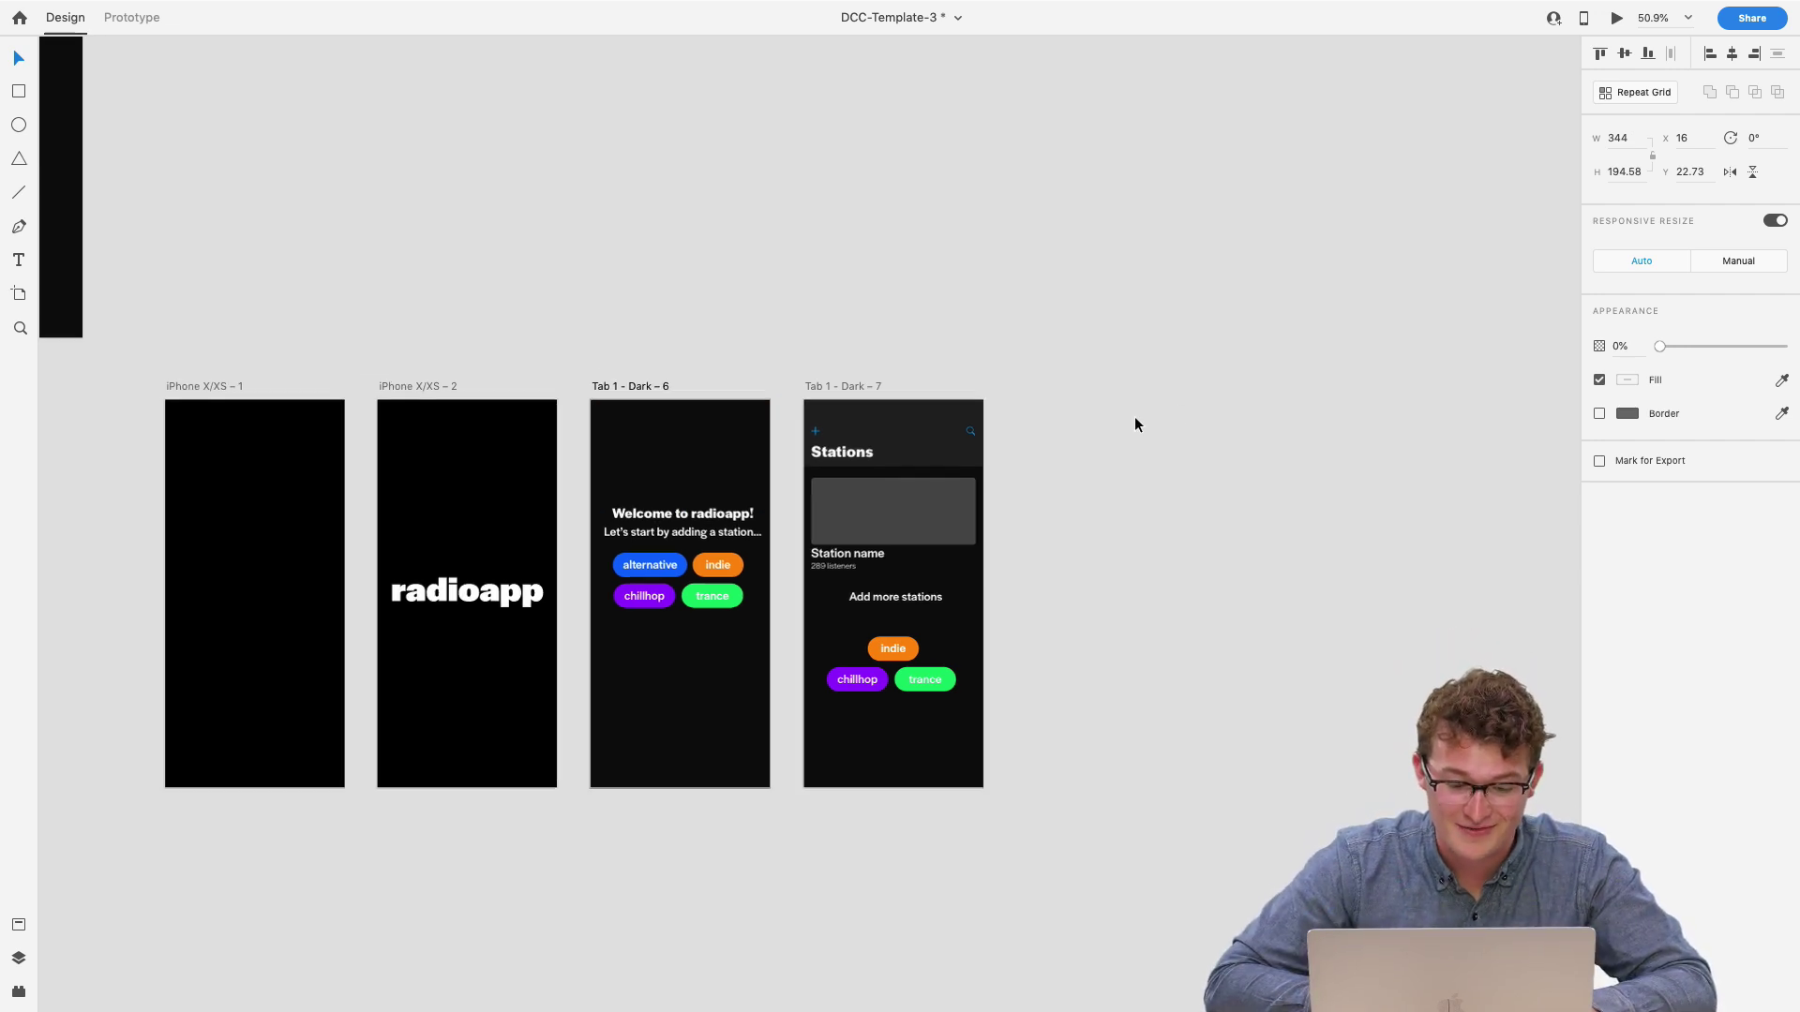
- Preview the prototype starting from the radioapp splash artboard, testing the alternative button's transition to the Stations screen
scroll(1134, 425, up, 3)
click(465, 348)
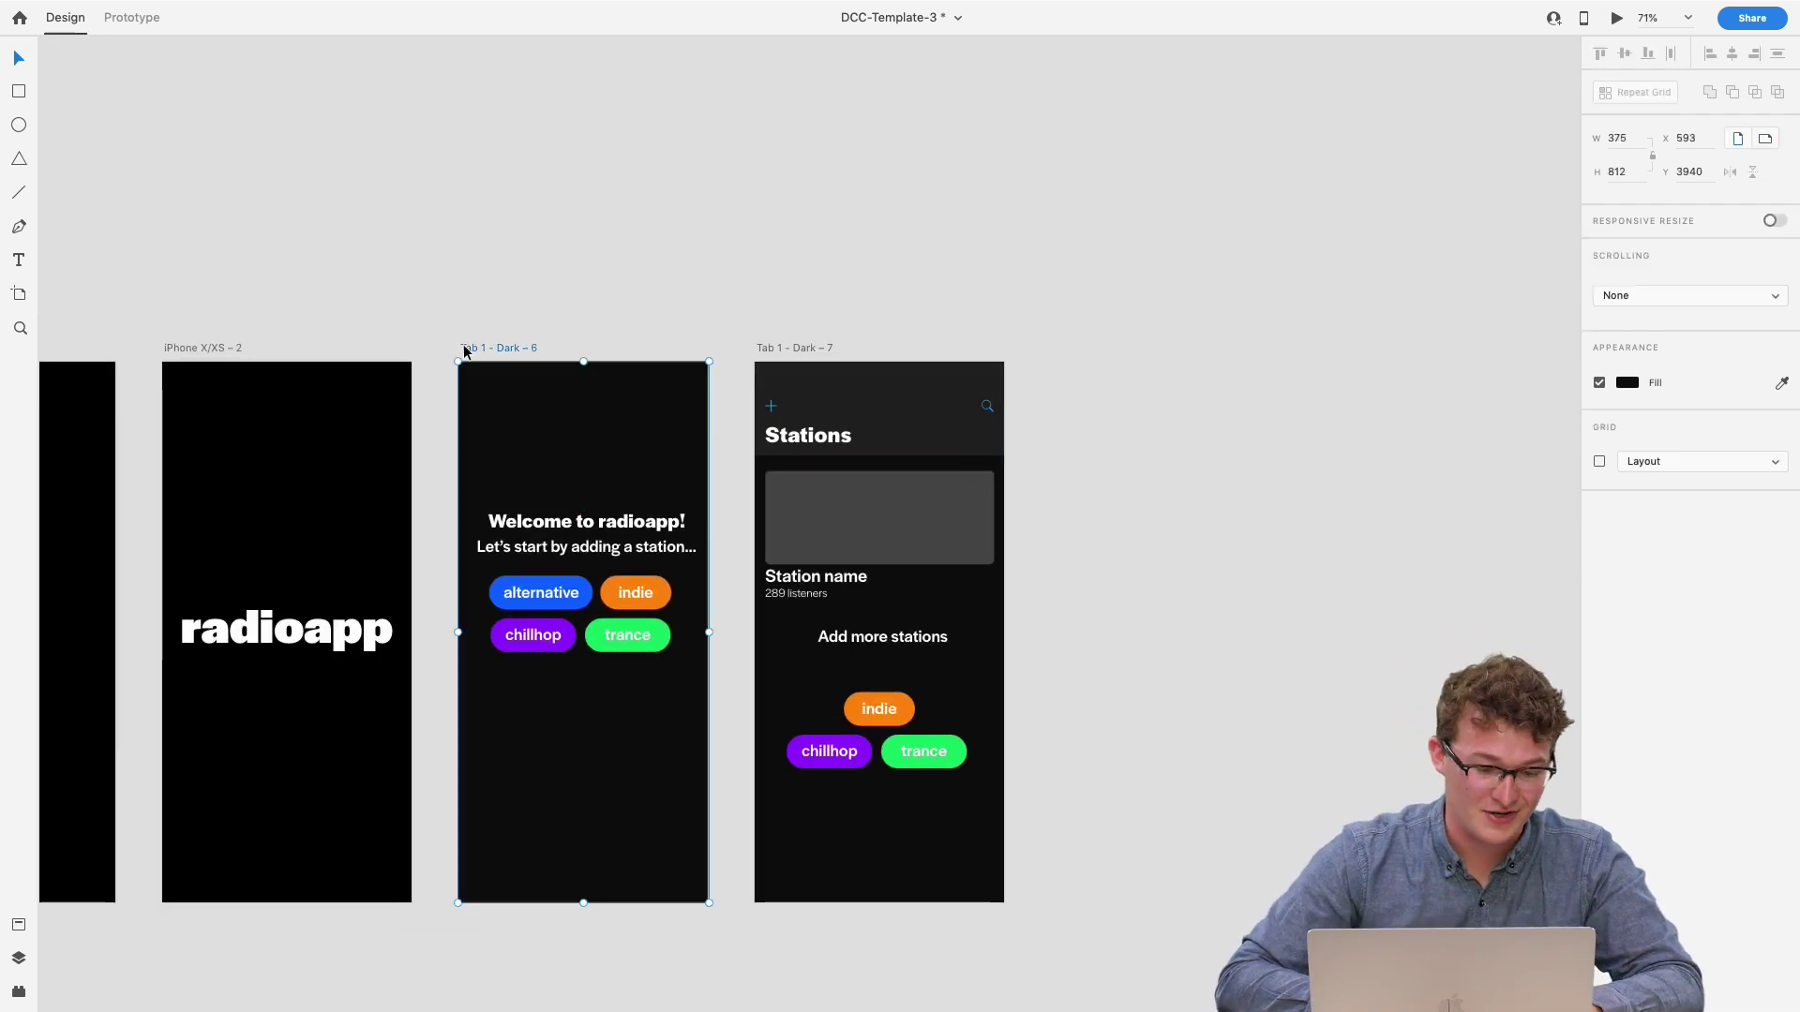
click(227, 405)
scroll(623, 469, left, 2)
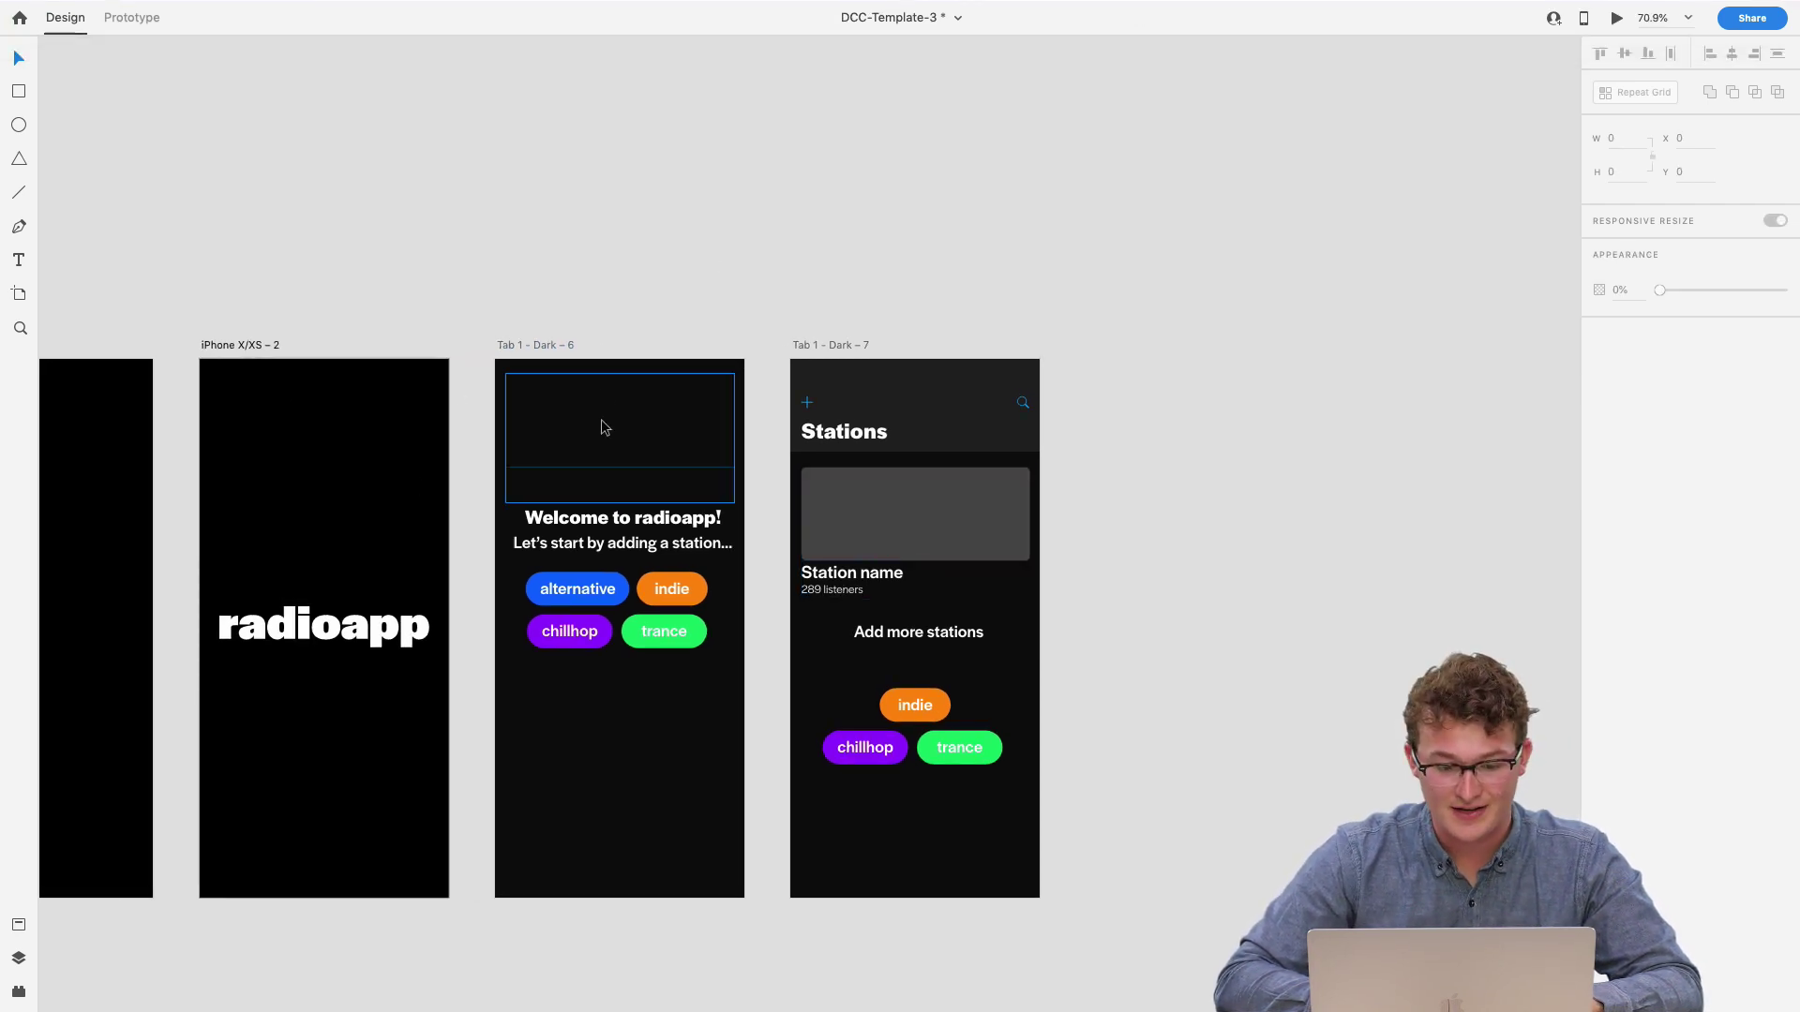
click(307, 377)
click(1621, 19)
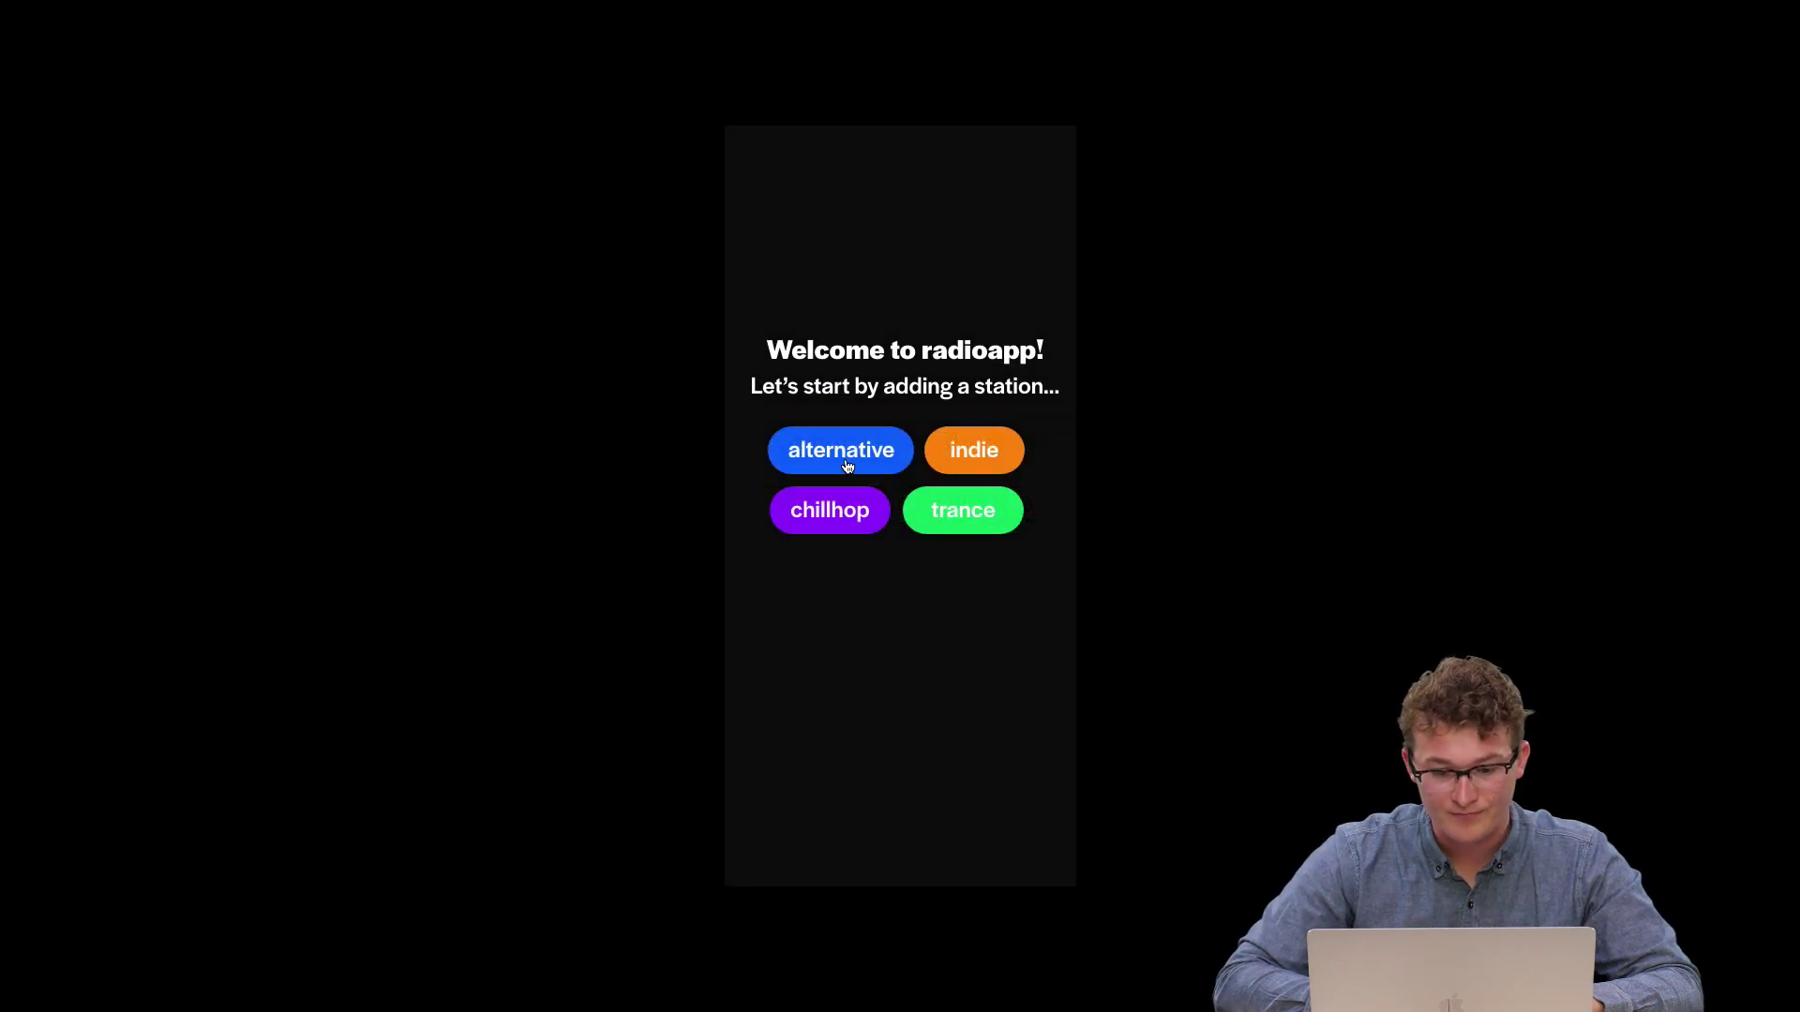
click(841, 453)
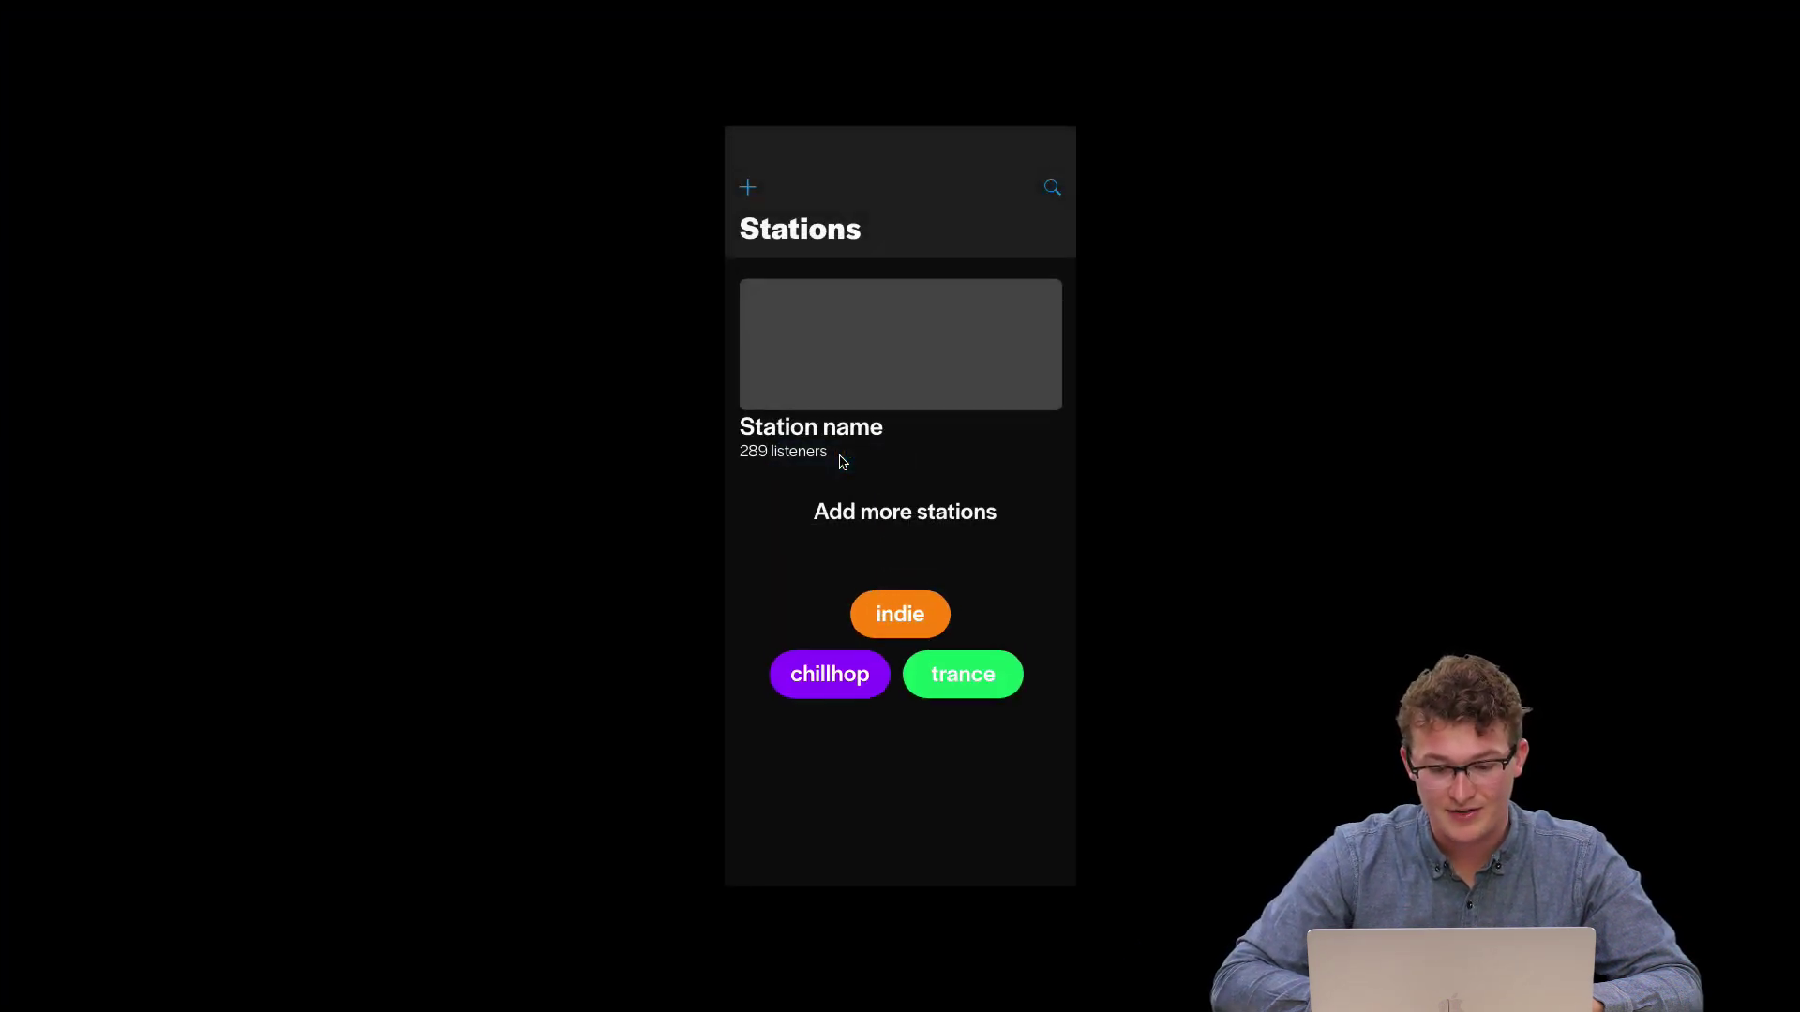
key(Escape)
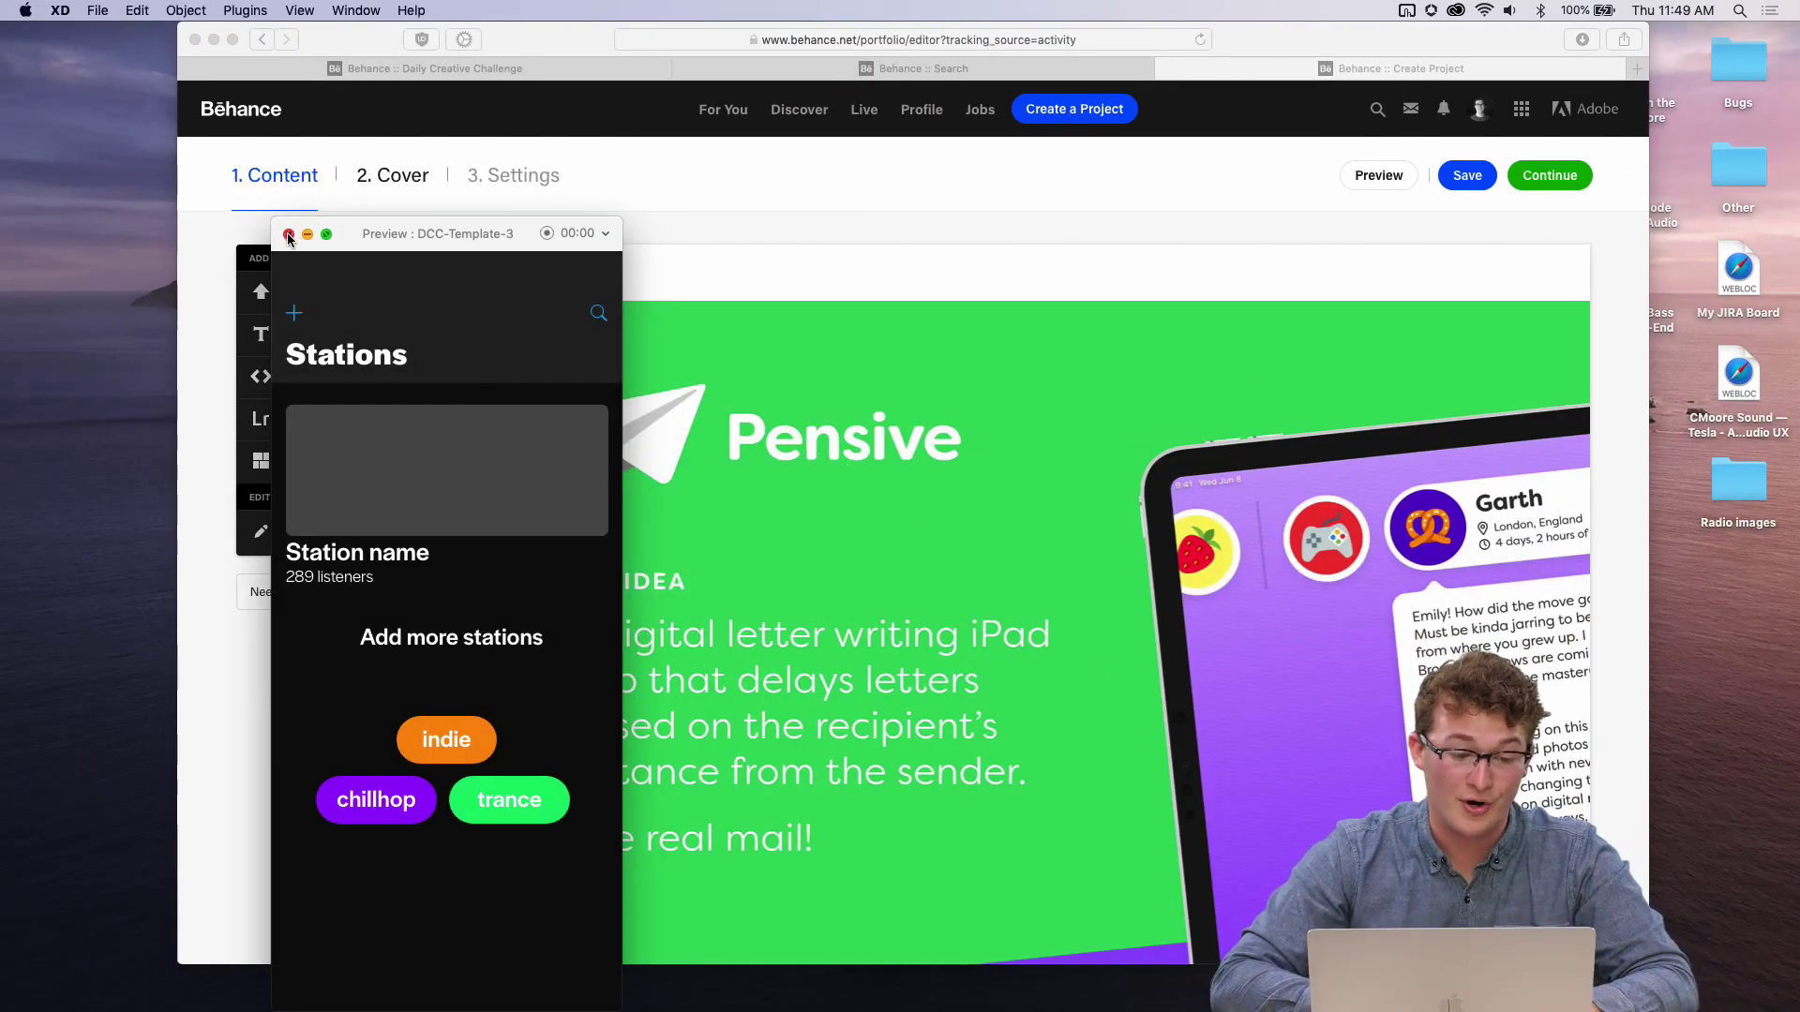
click(288, 235)
- Move the indie, chillhop and trance buttons together up toward the "Add more stations" text, to X 48, Y 466
click(915, 516)
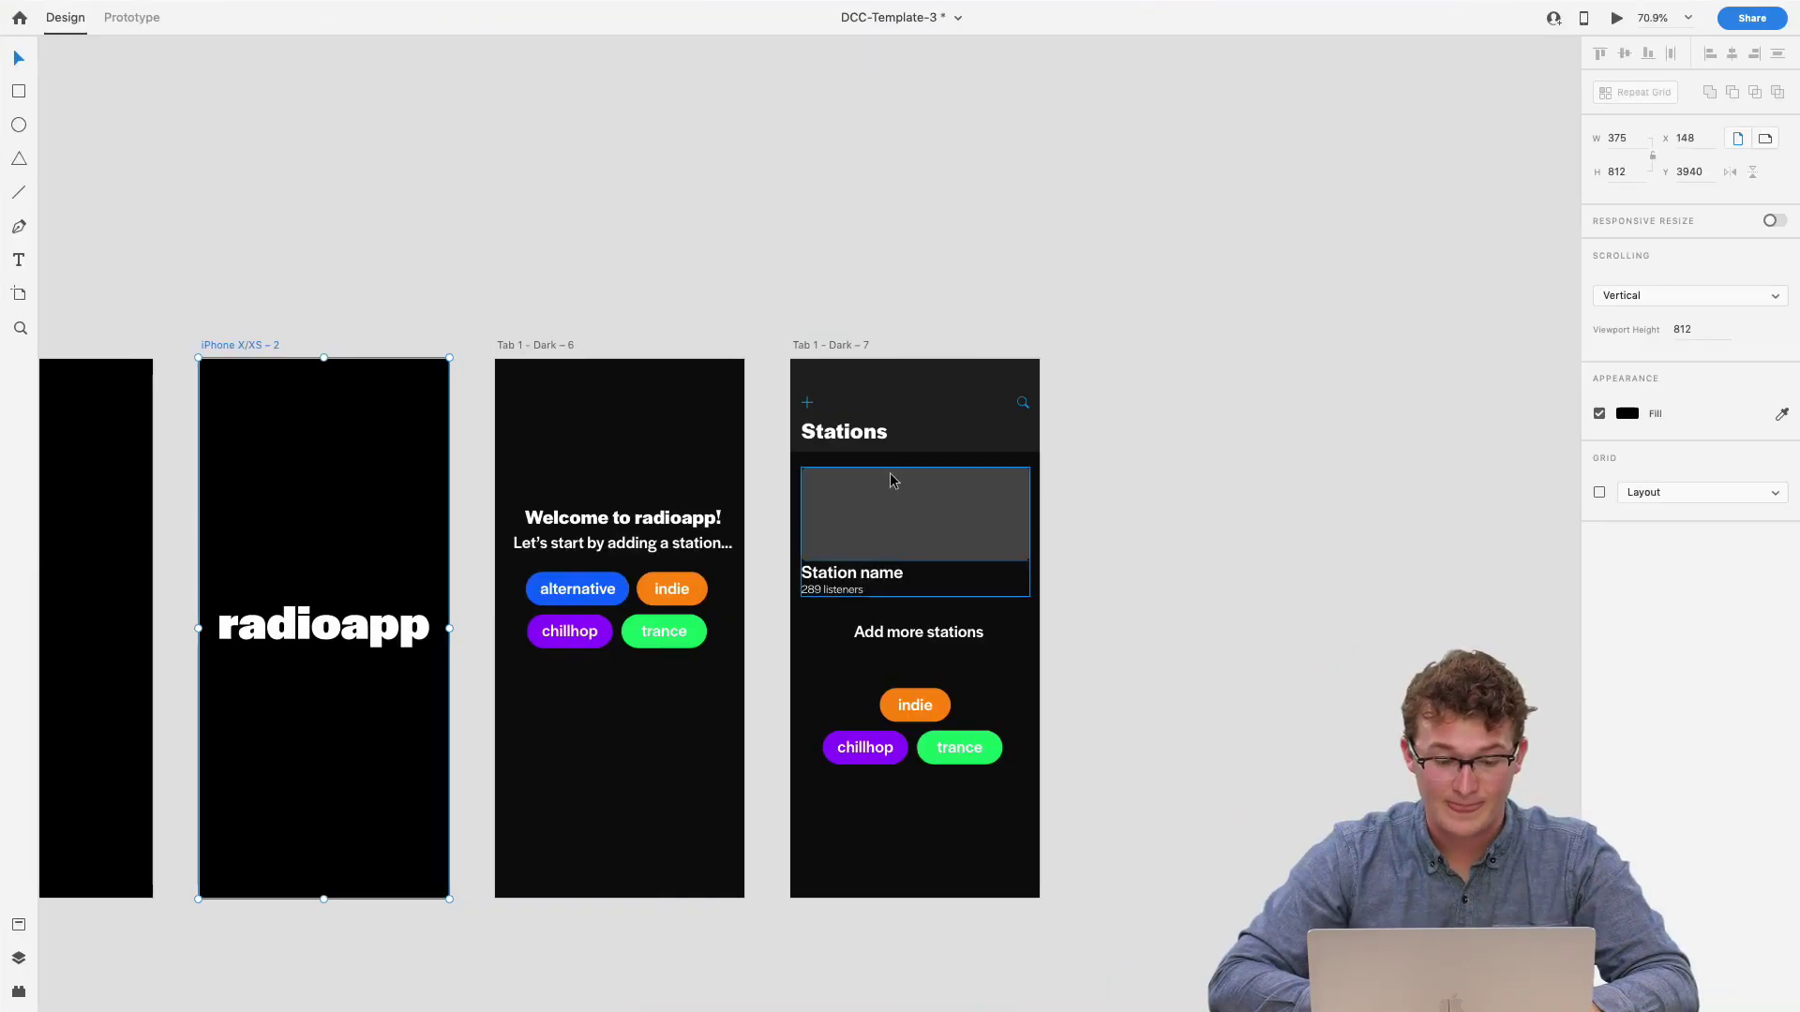
click(968, 766)
drag(901, 720, 901, 701)
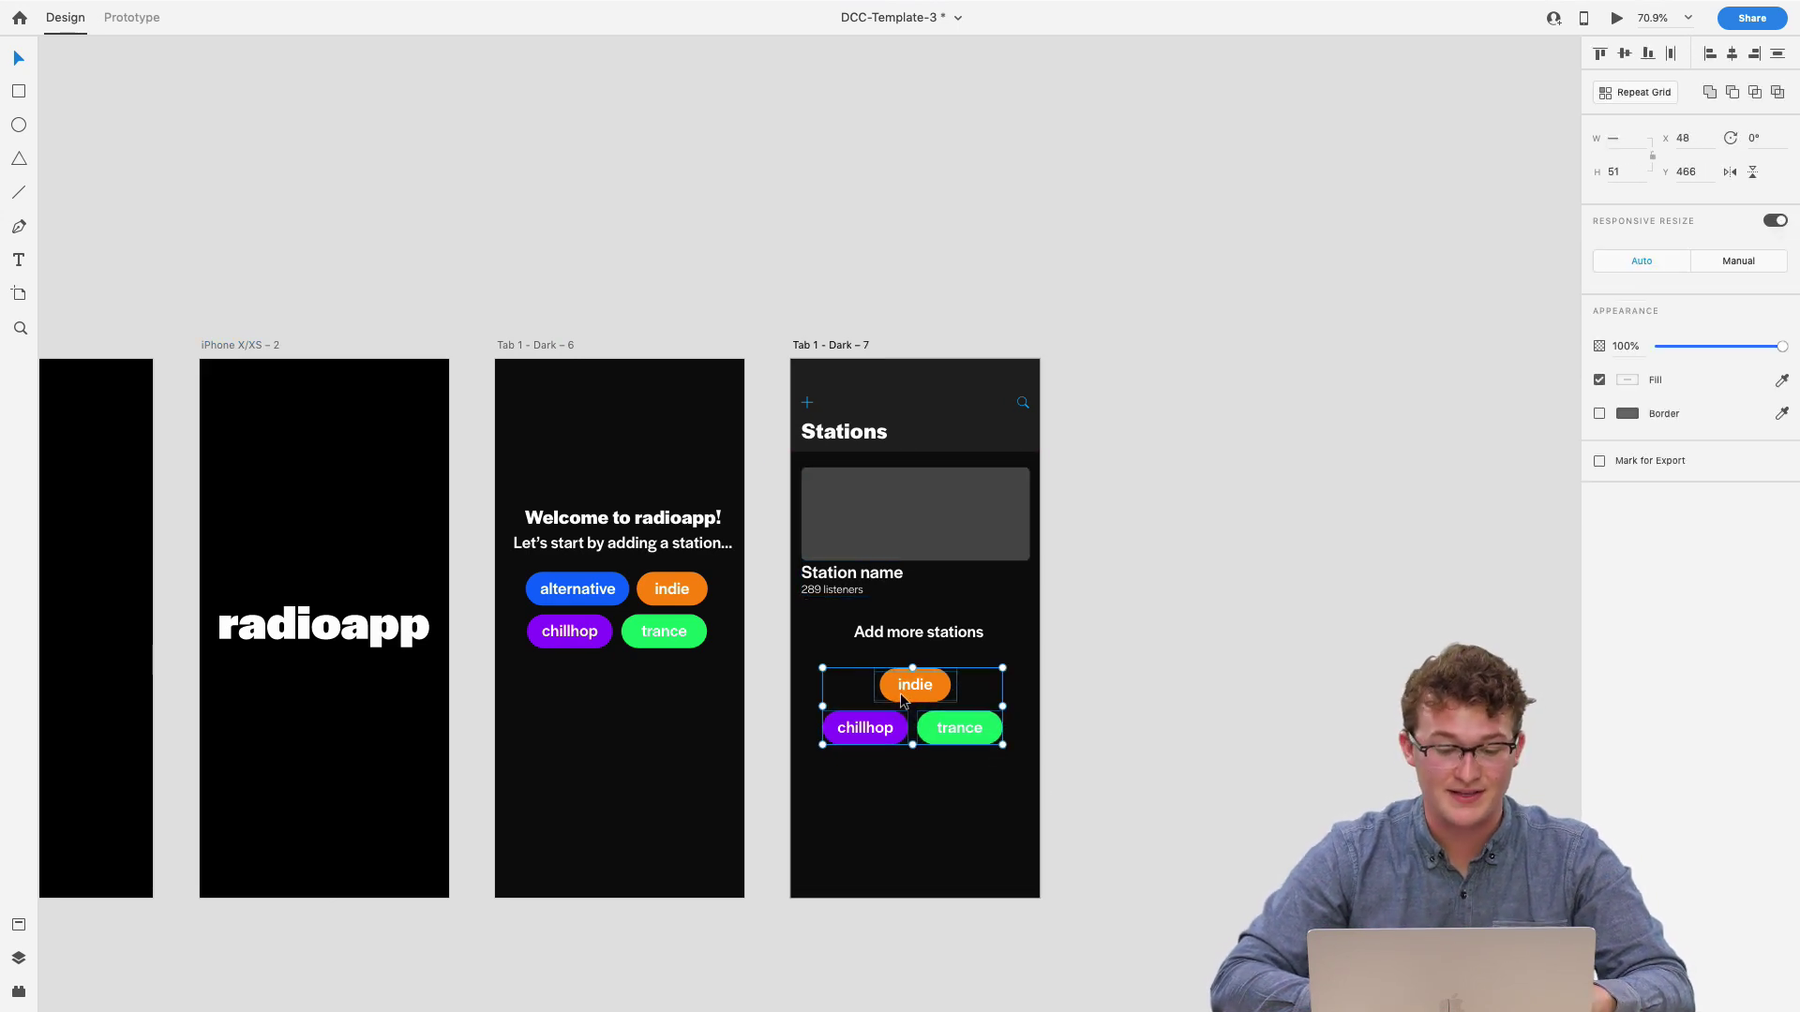
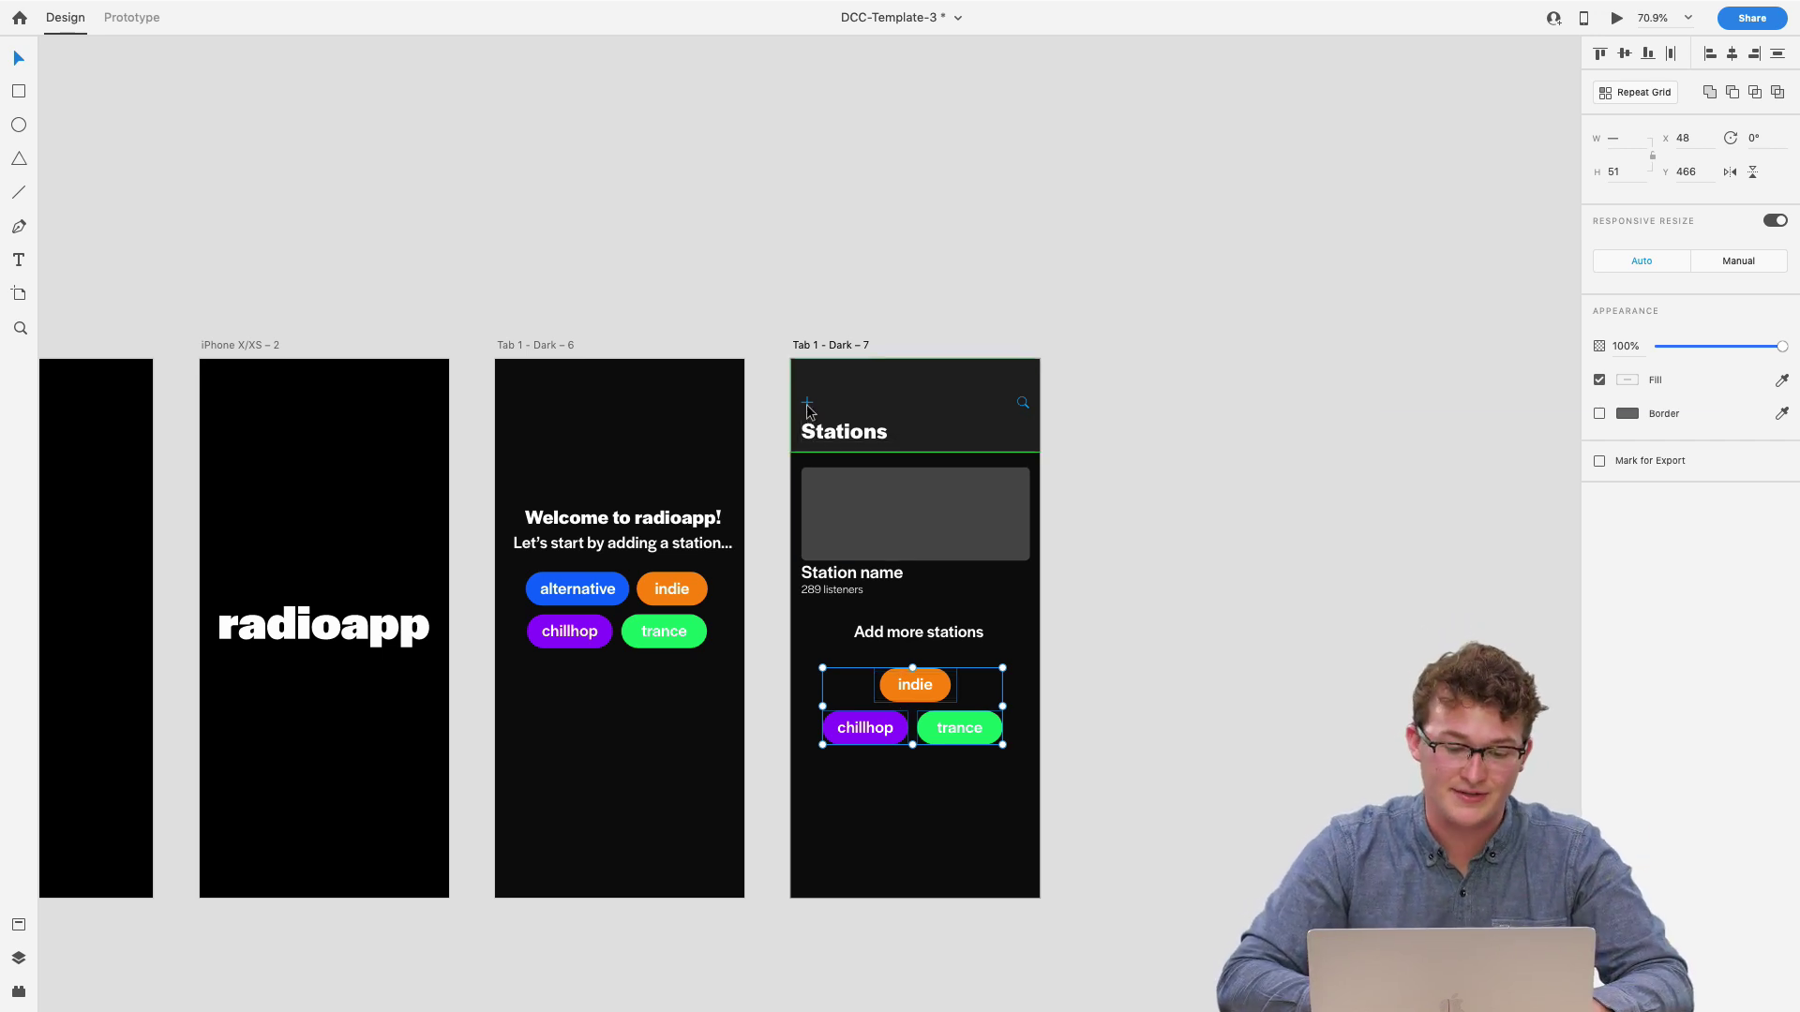
scroll(808, 410, up, 5)
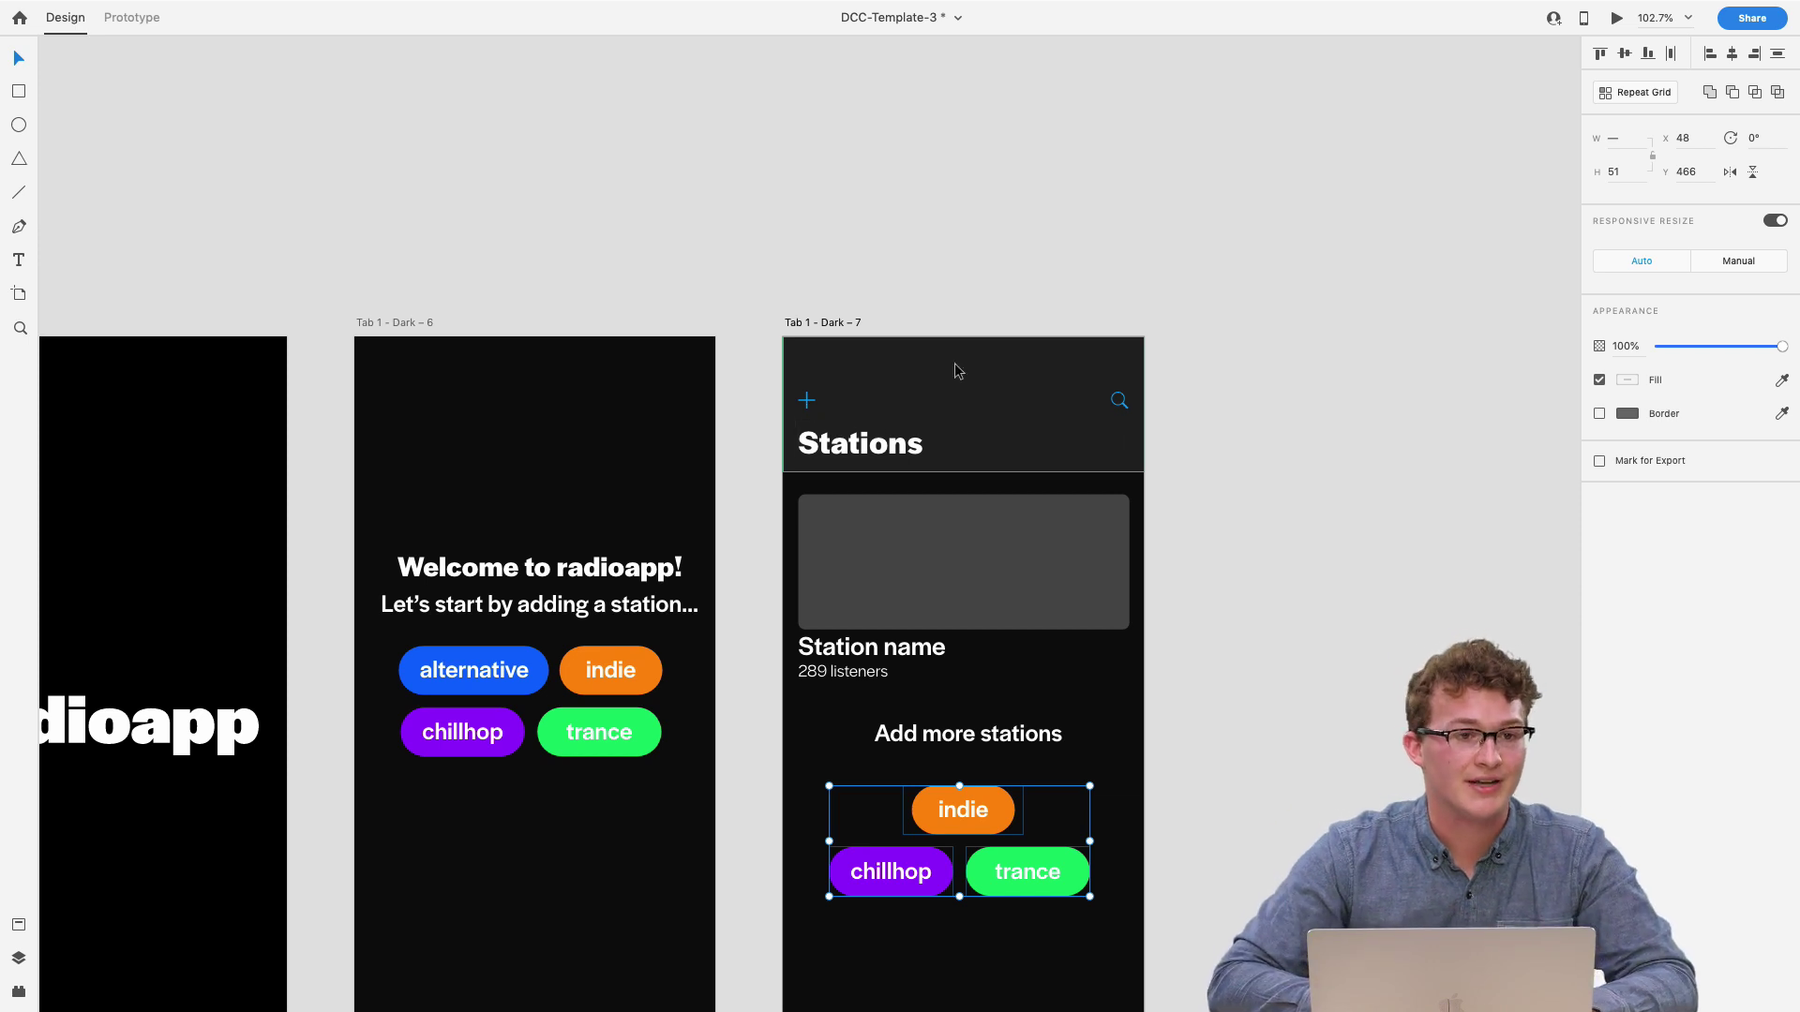
click(1193, 477)
- Examine the new Stations artboard and the original station list, station detail and playback controls artboards
scroll(1196, 515, down, 5)
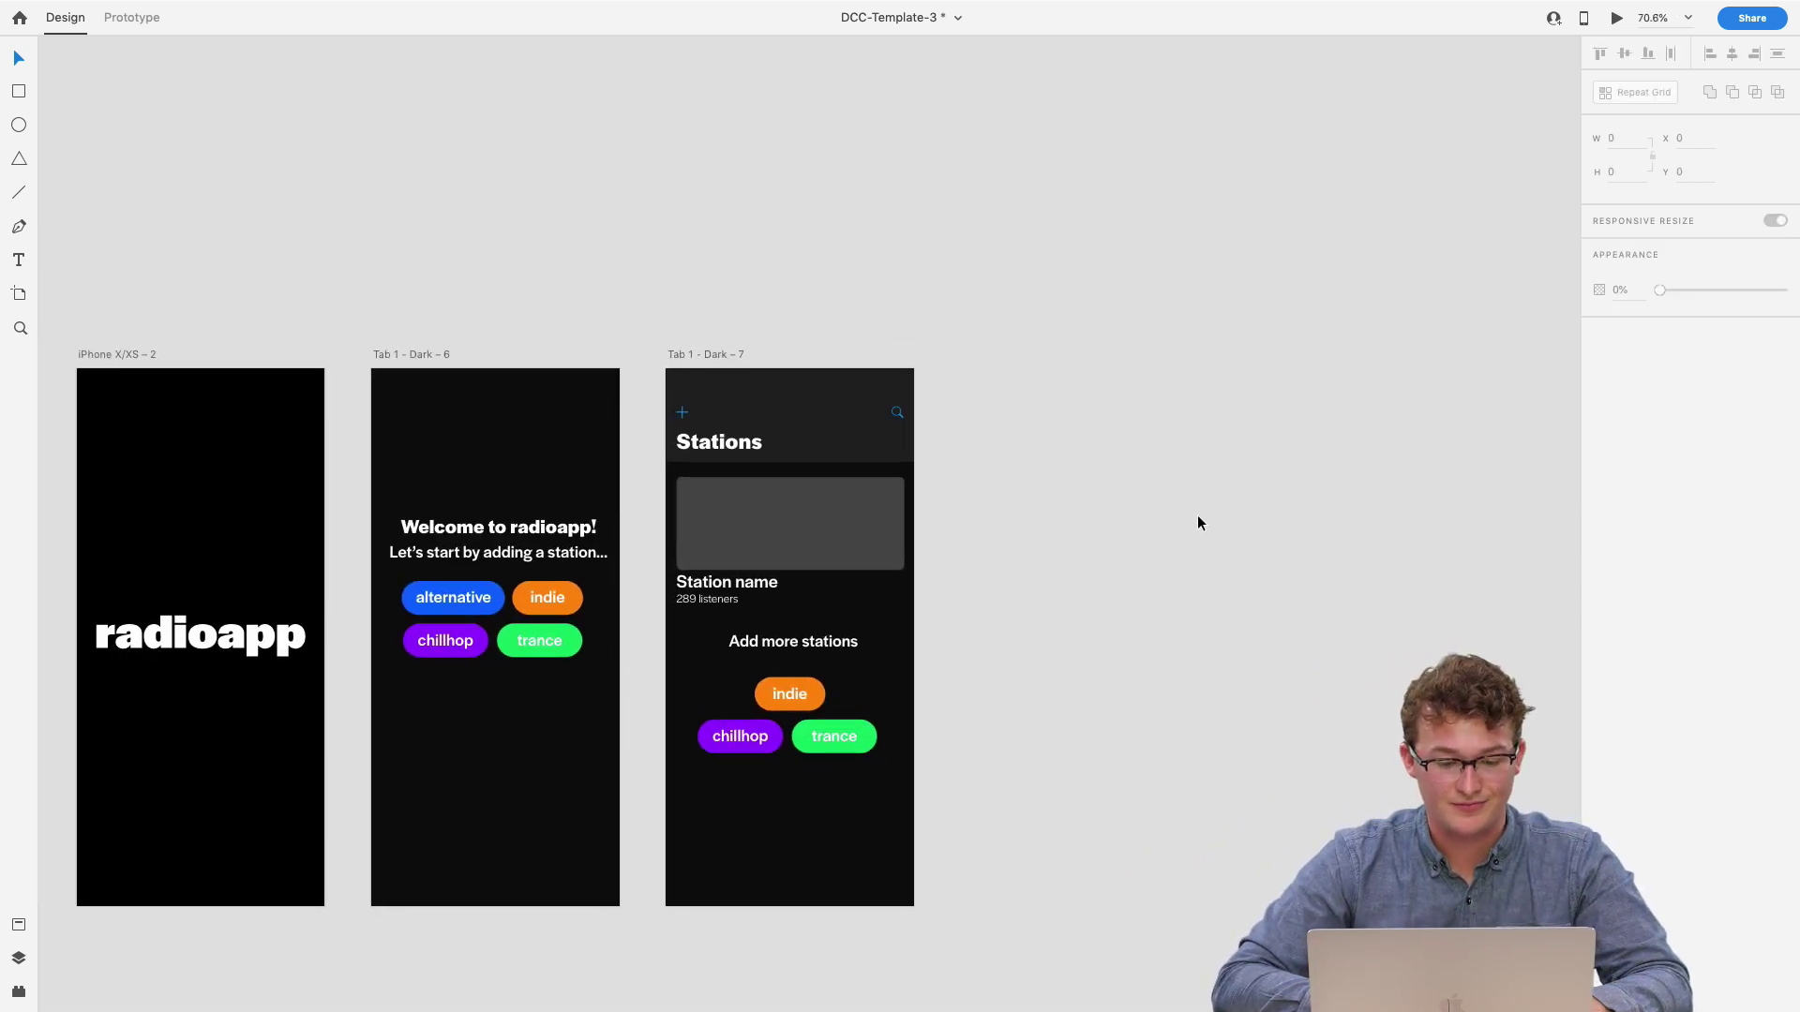
scroll(1162, 537, right, 2)
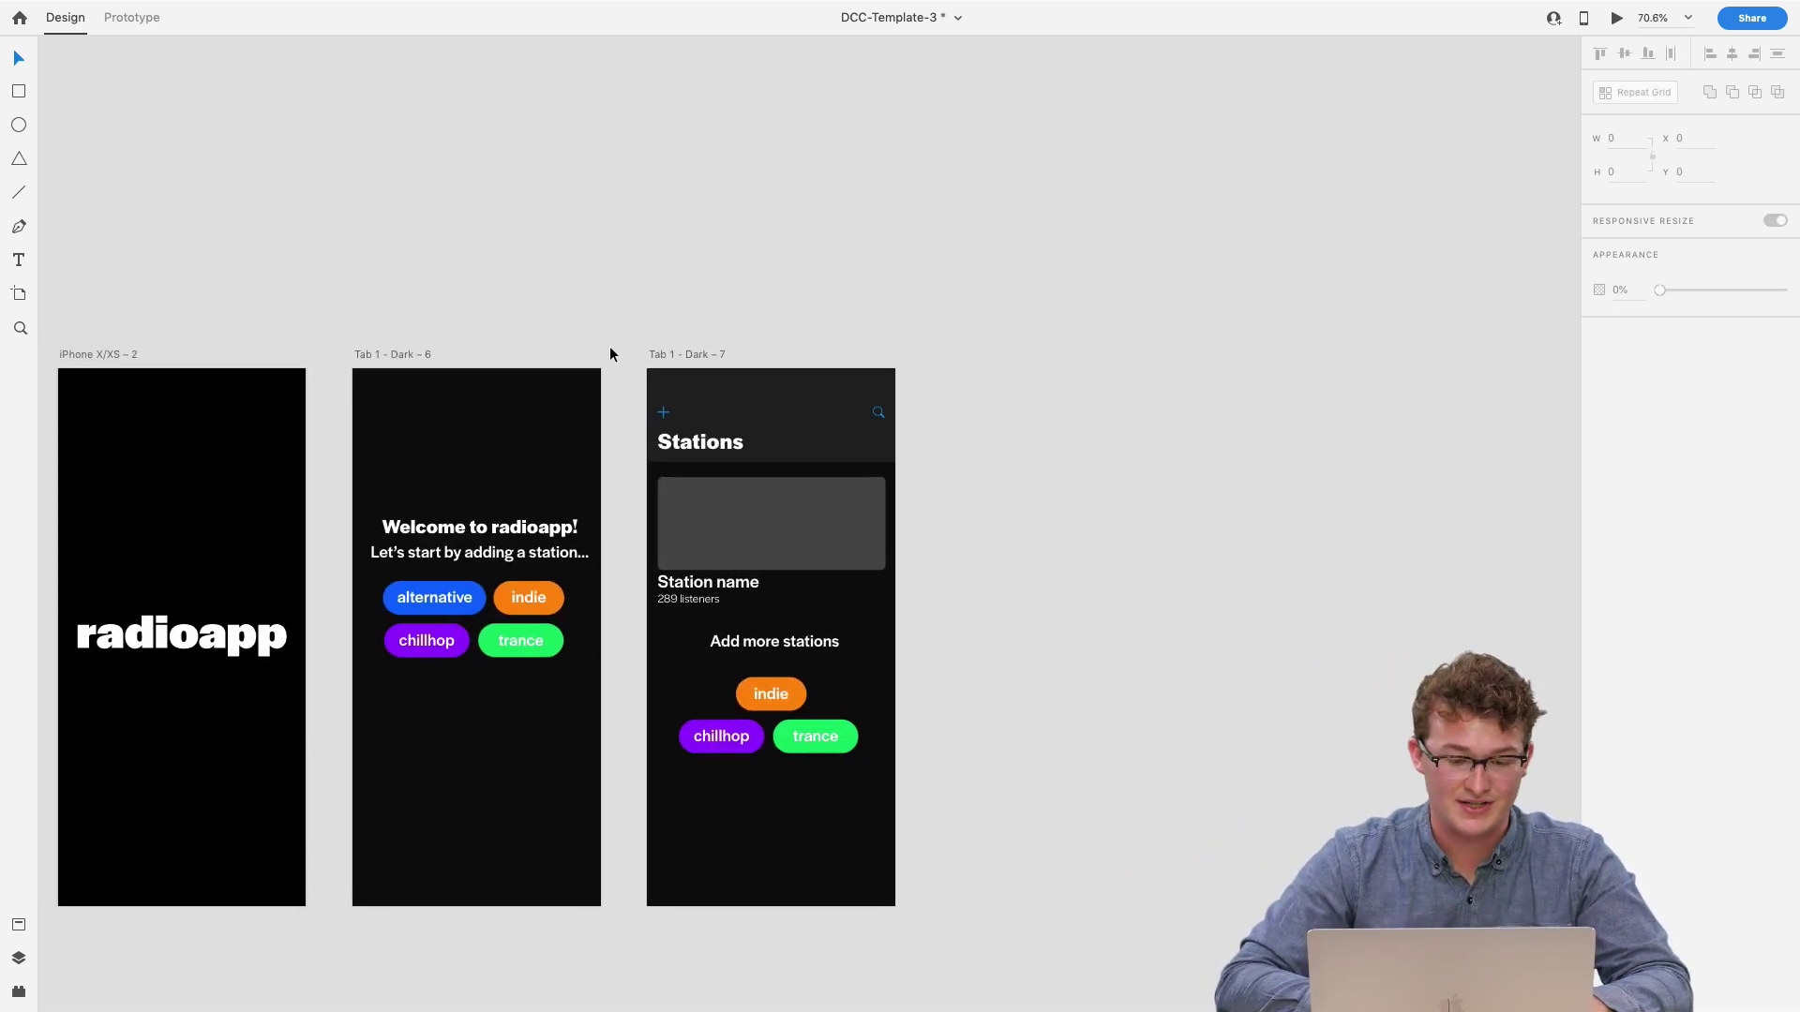
click(710, 363)
scroll(694, 356, down, 5)
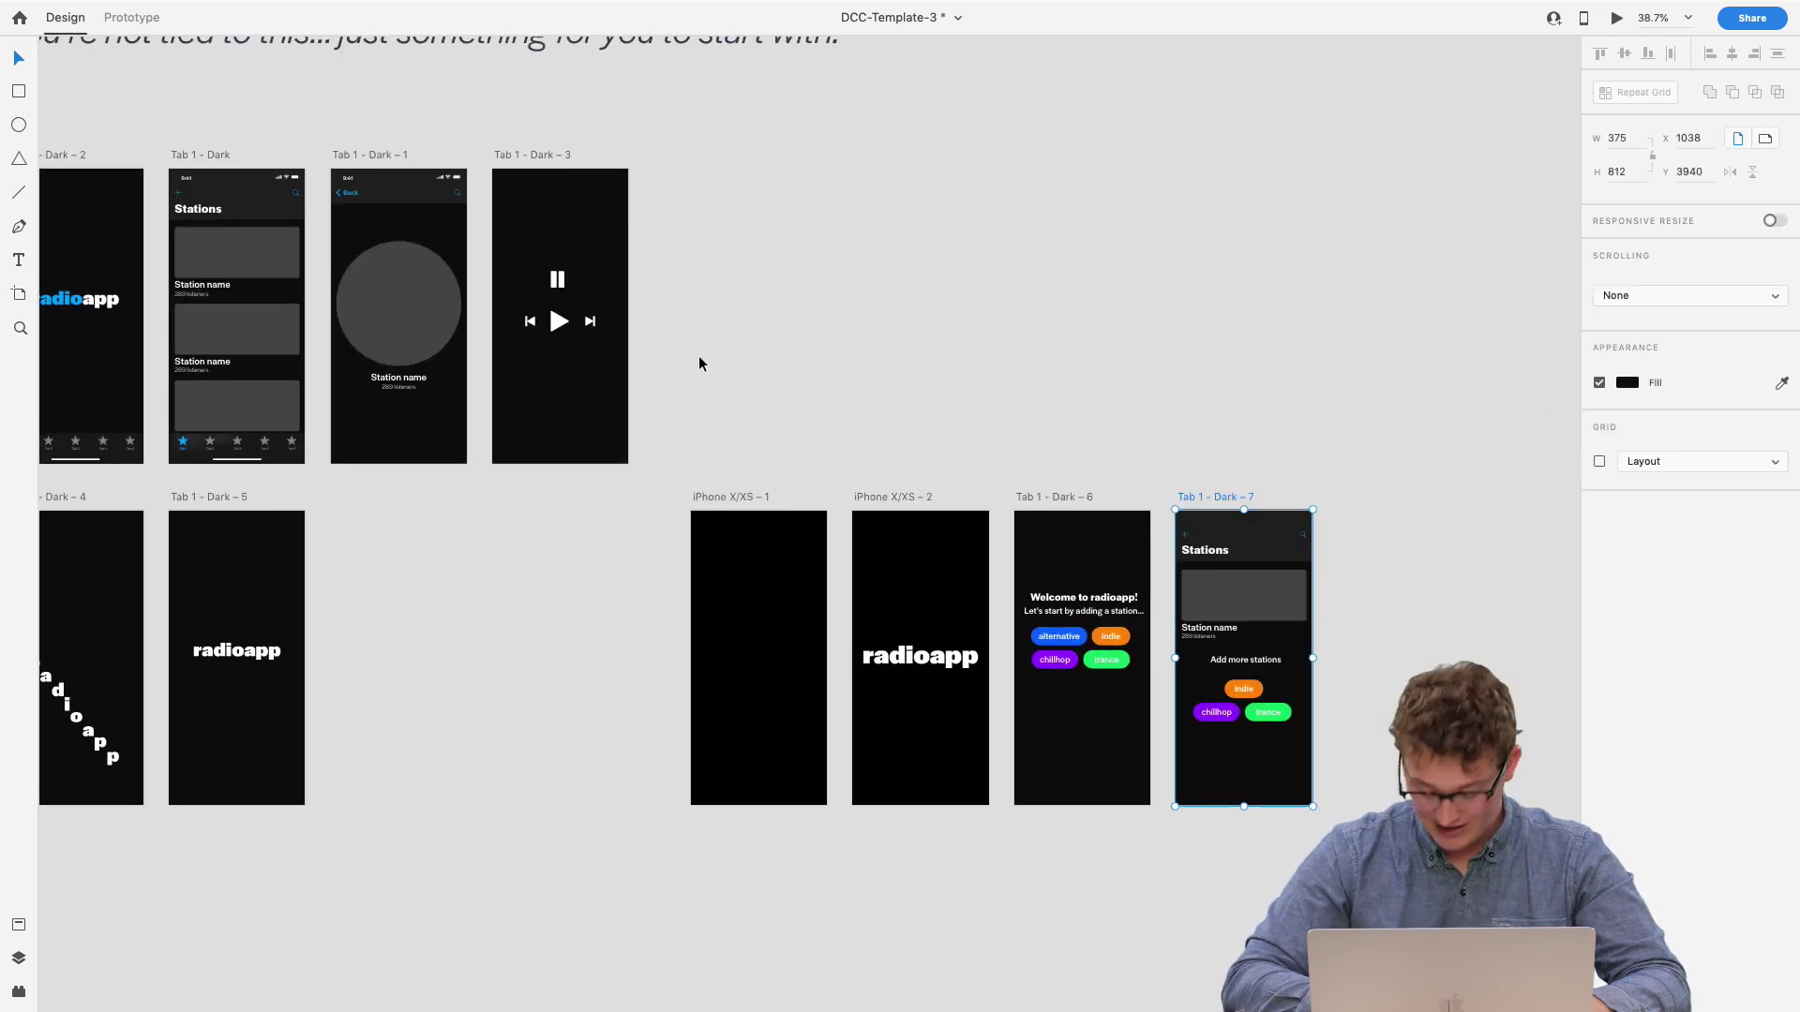
scroll(579, 362, left, 3)
scroll(580, 362, up, 2)
click(437, 215)
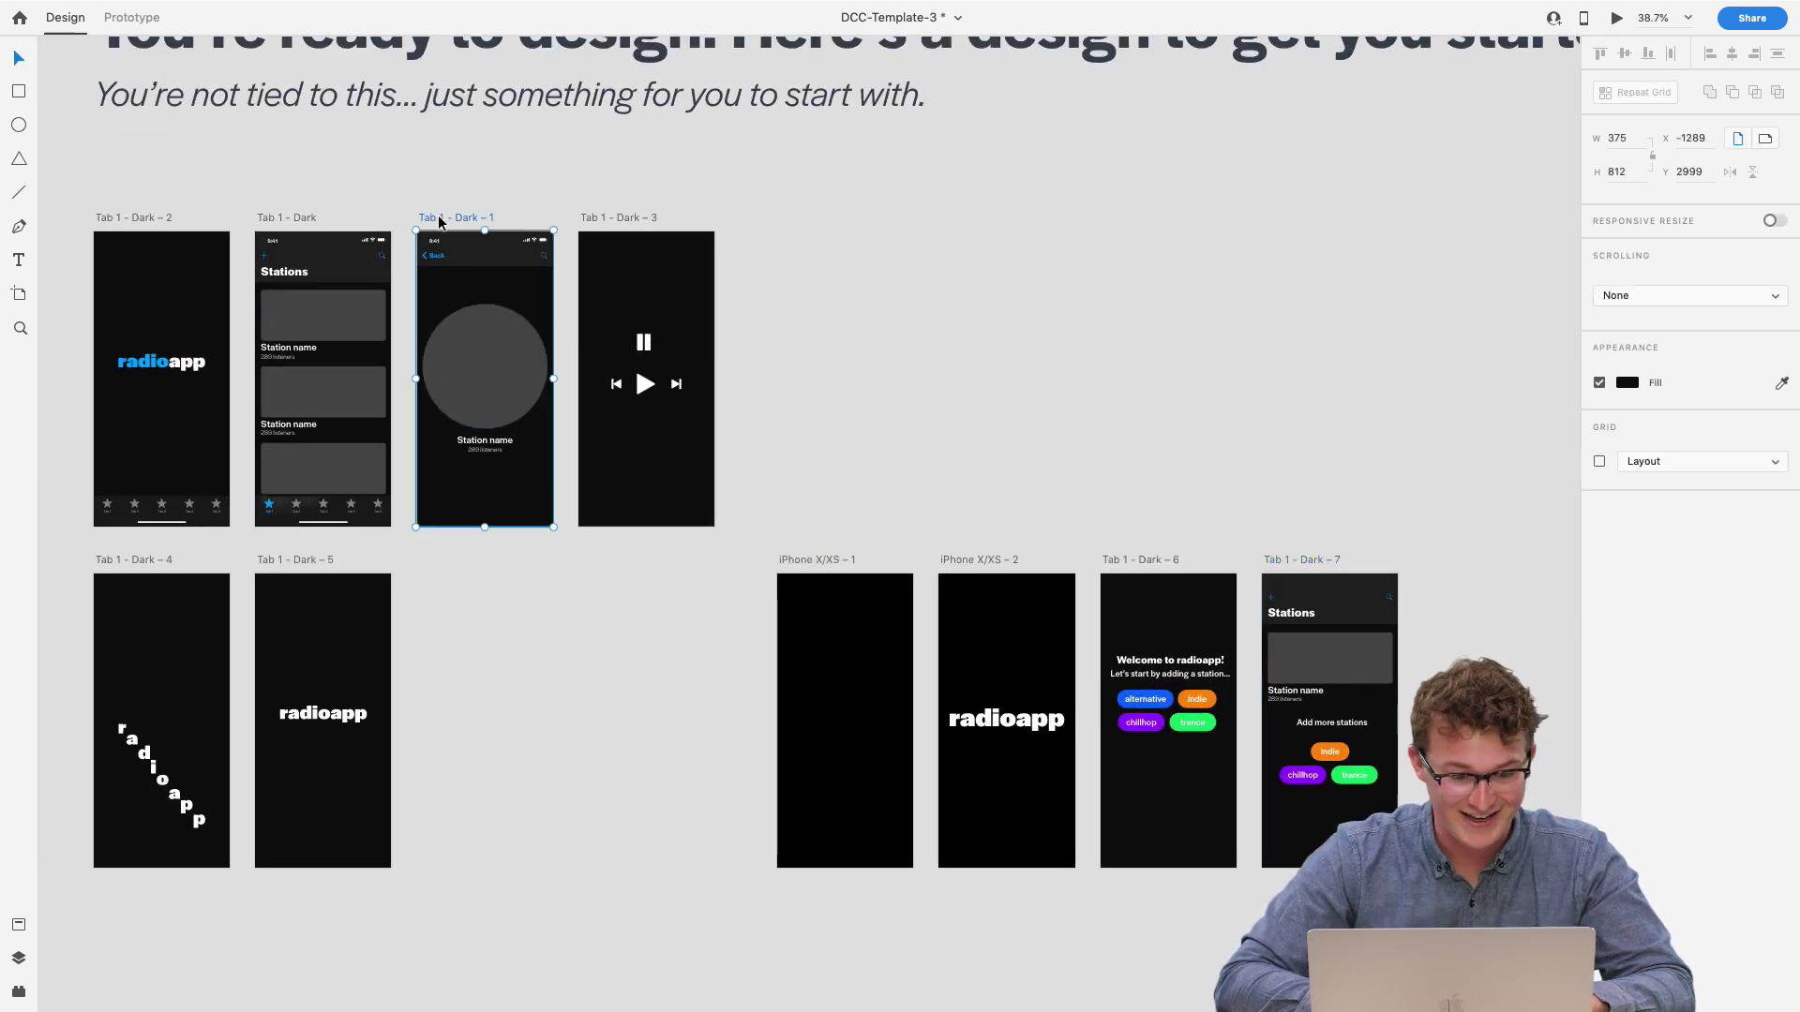
scroll(441, 222, right, 1)
scroll(439, 222, right, 1)
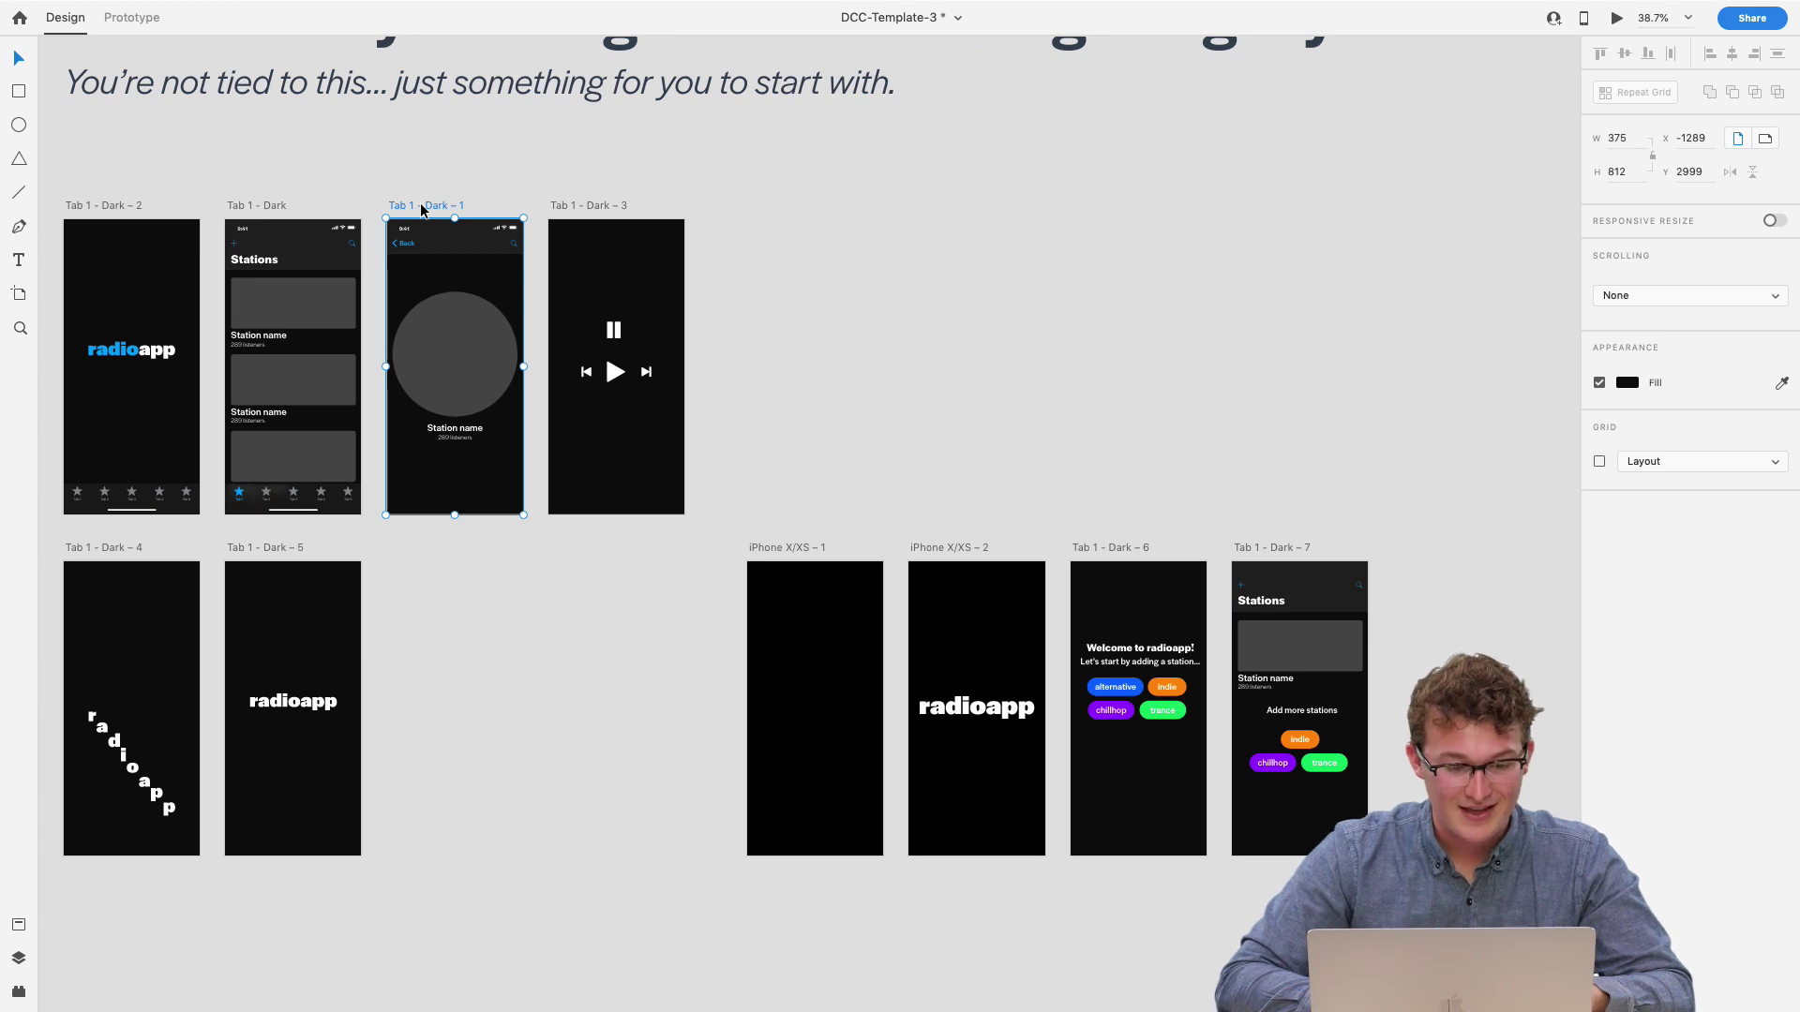
scroll(421, 210, up, 5)
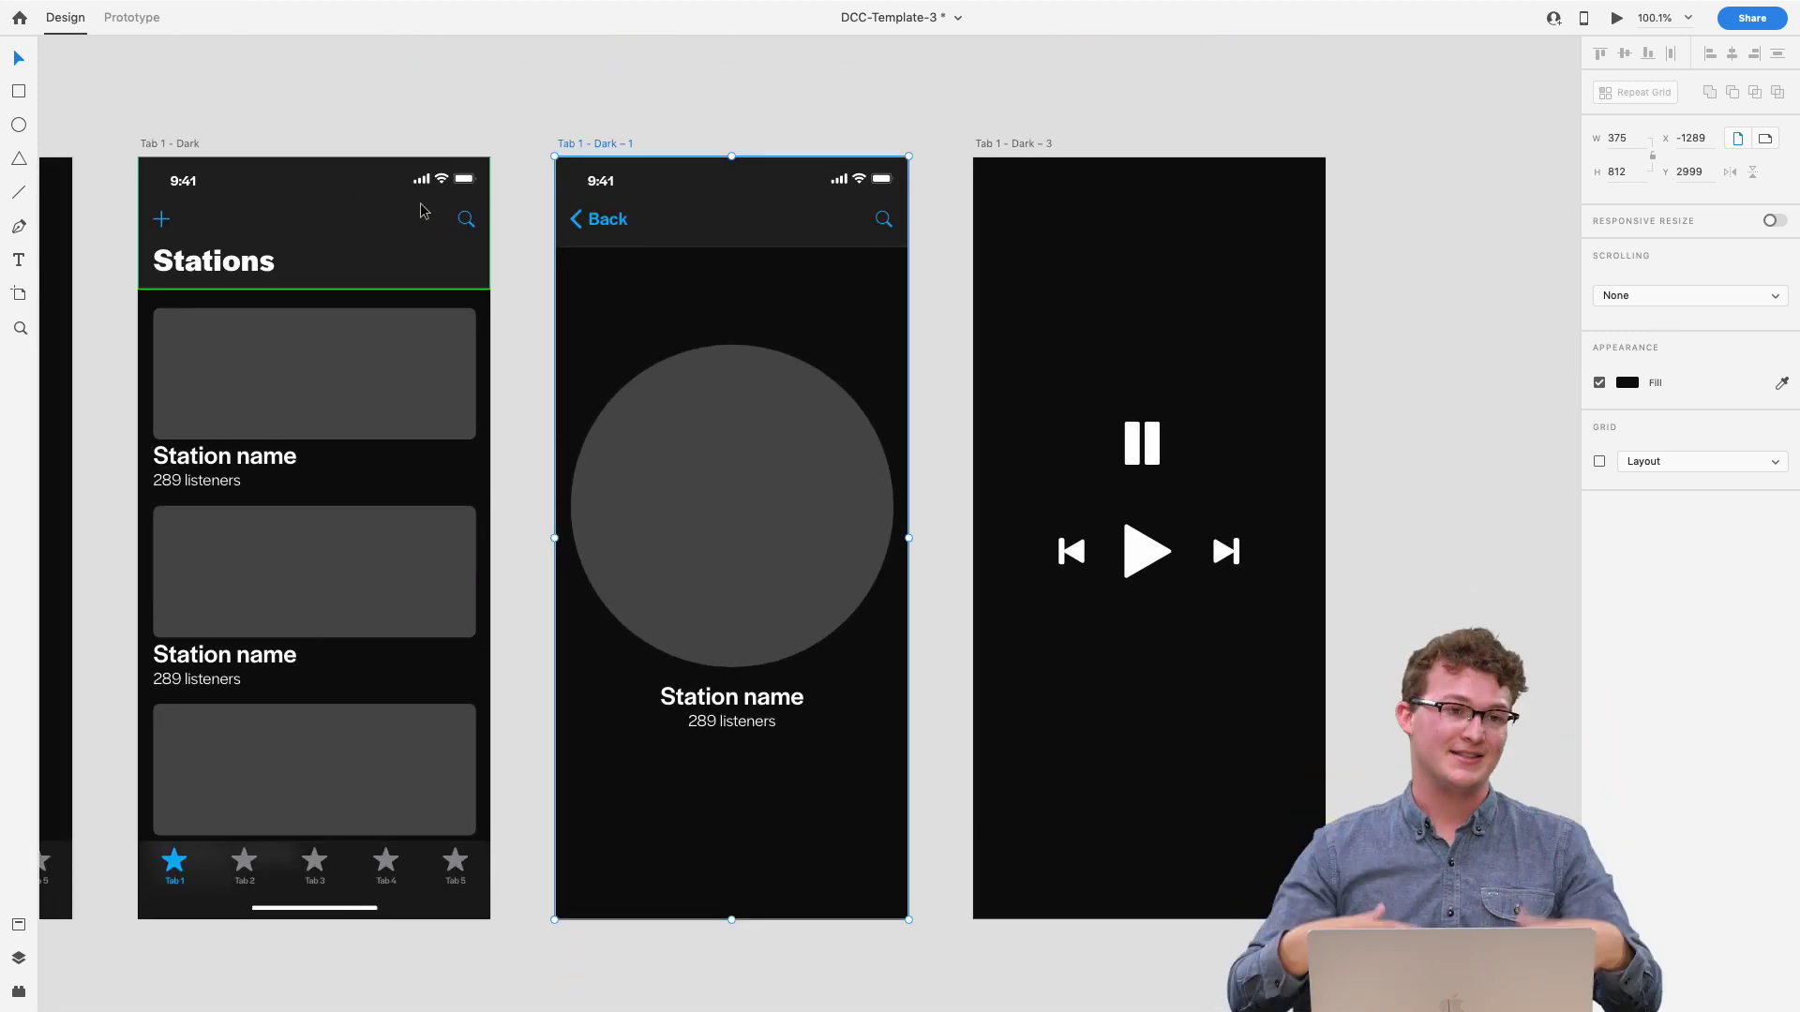
scroll(465, 337, down, 5)
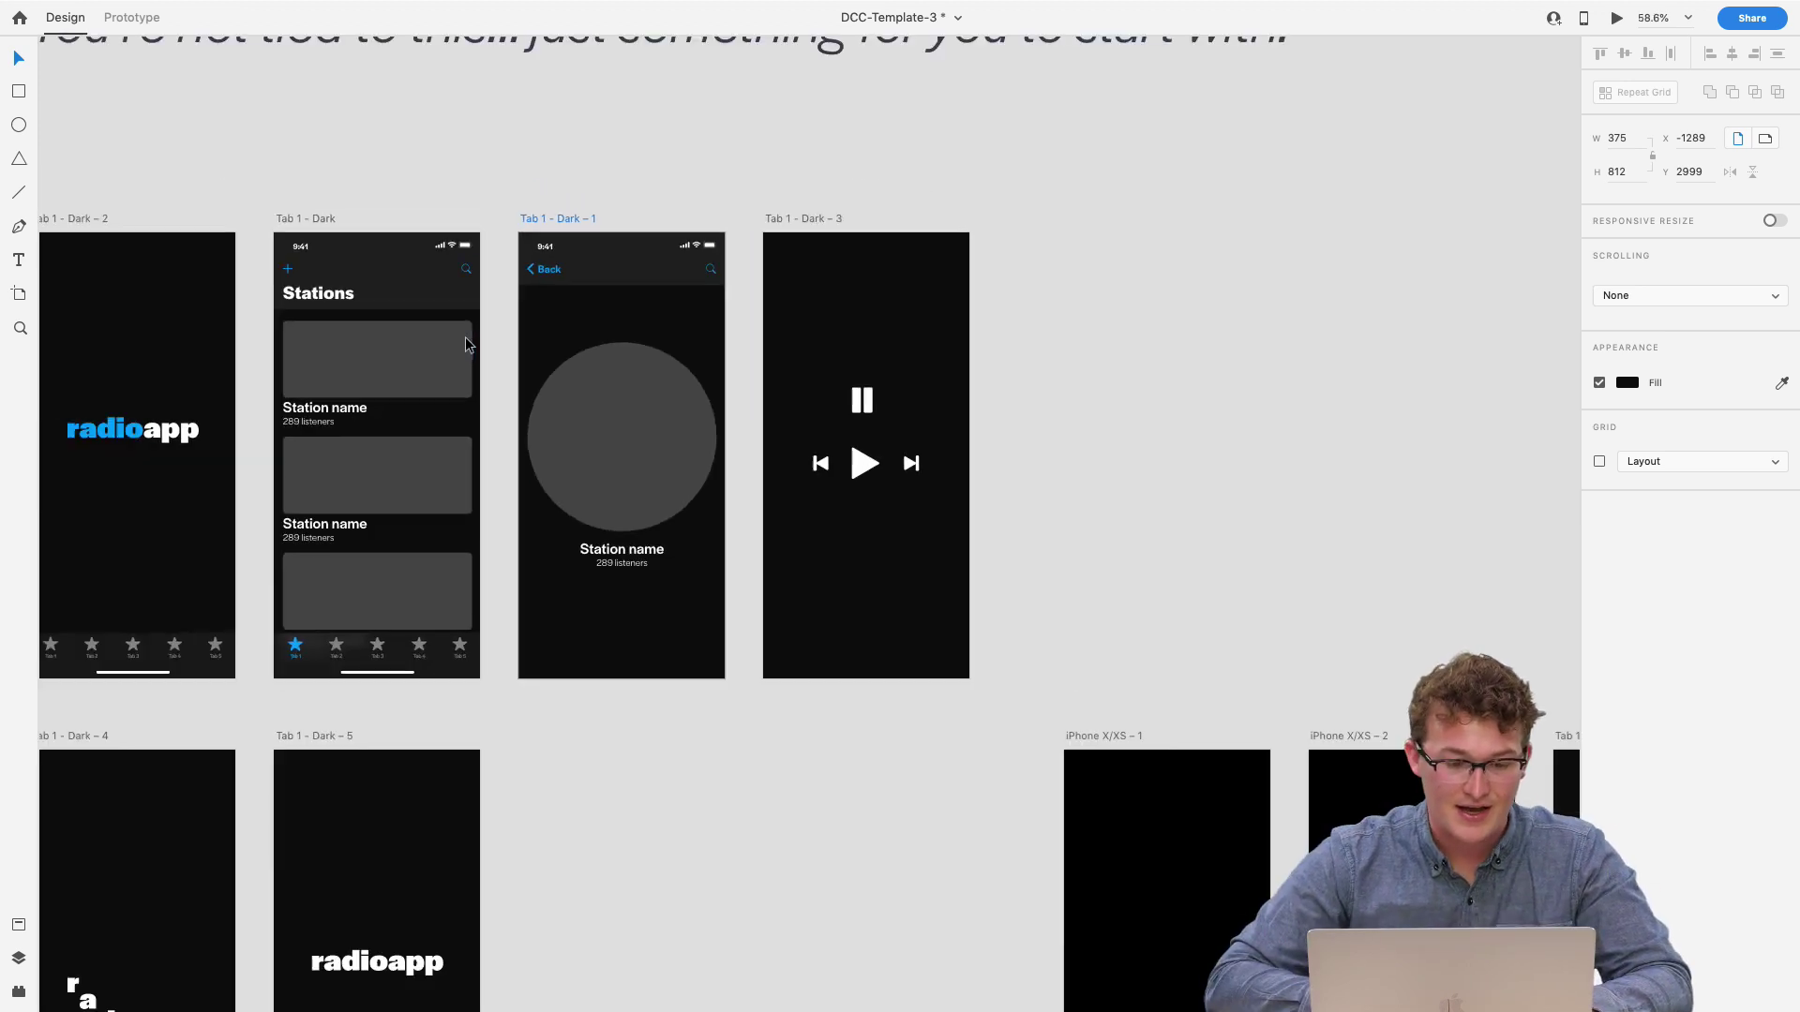
- Copy the station detail artboard with the round artwork placeholder and paste it beside the new Stations artboard
scroll(465, 338, up, 4)
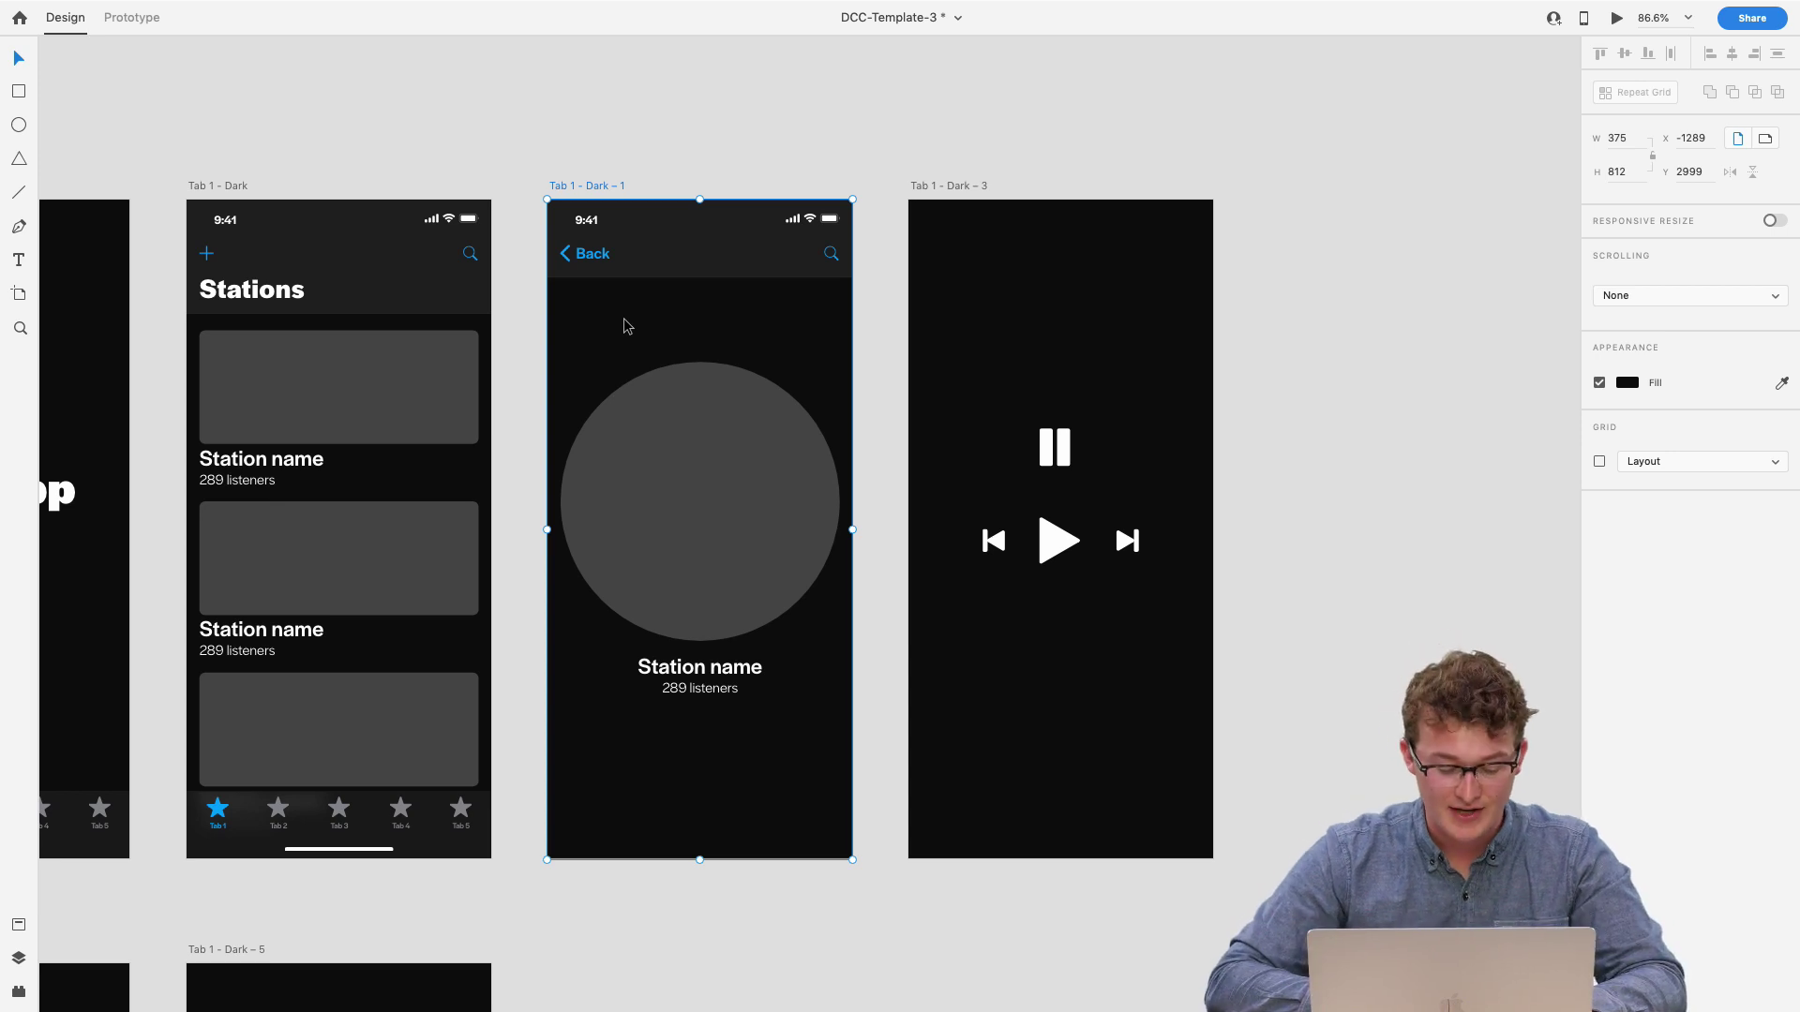
scroll(622, 318, down, 5)
scroll(622, 318, right, 10)
click(1176, 728)
key(super+v)
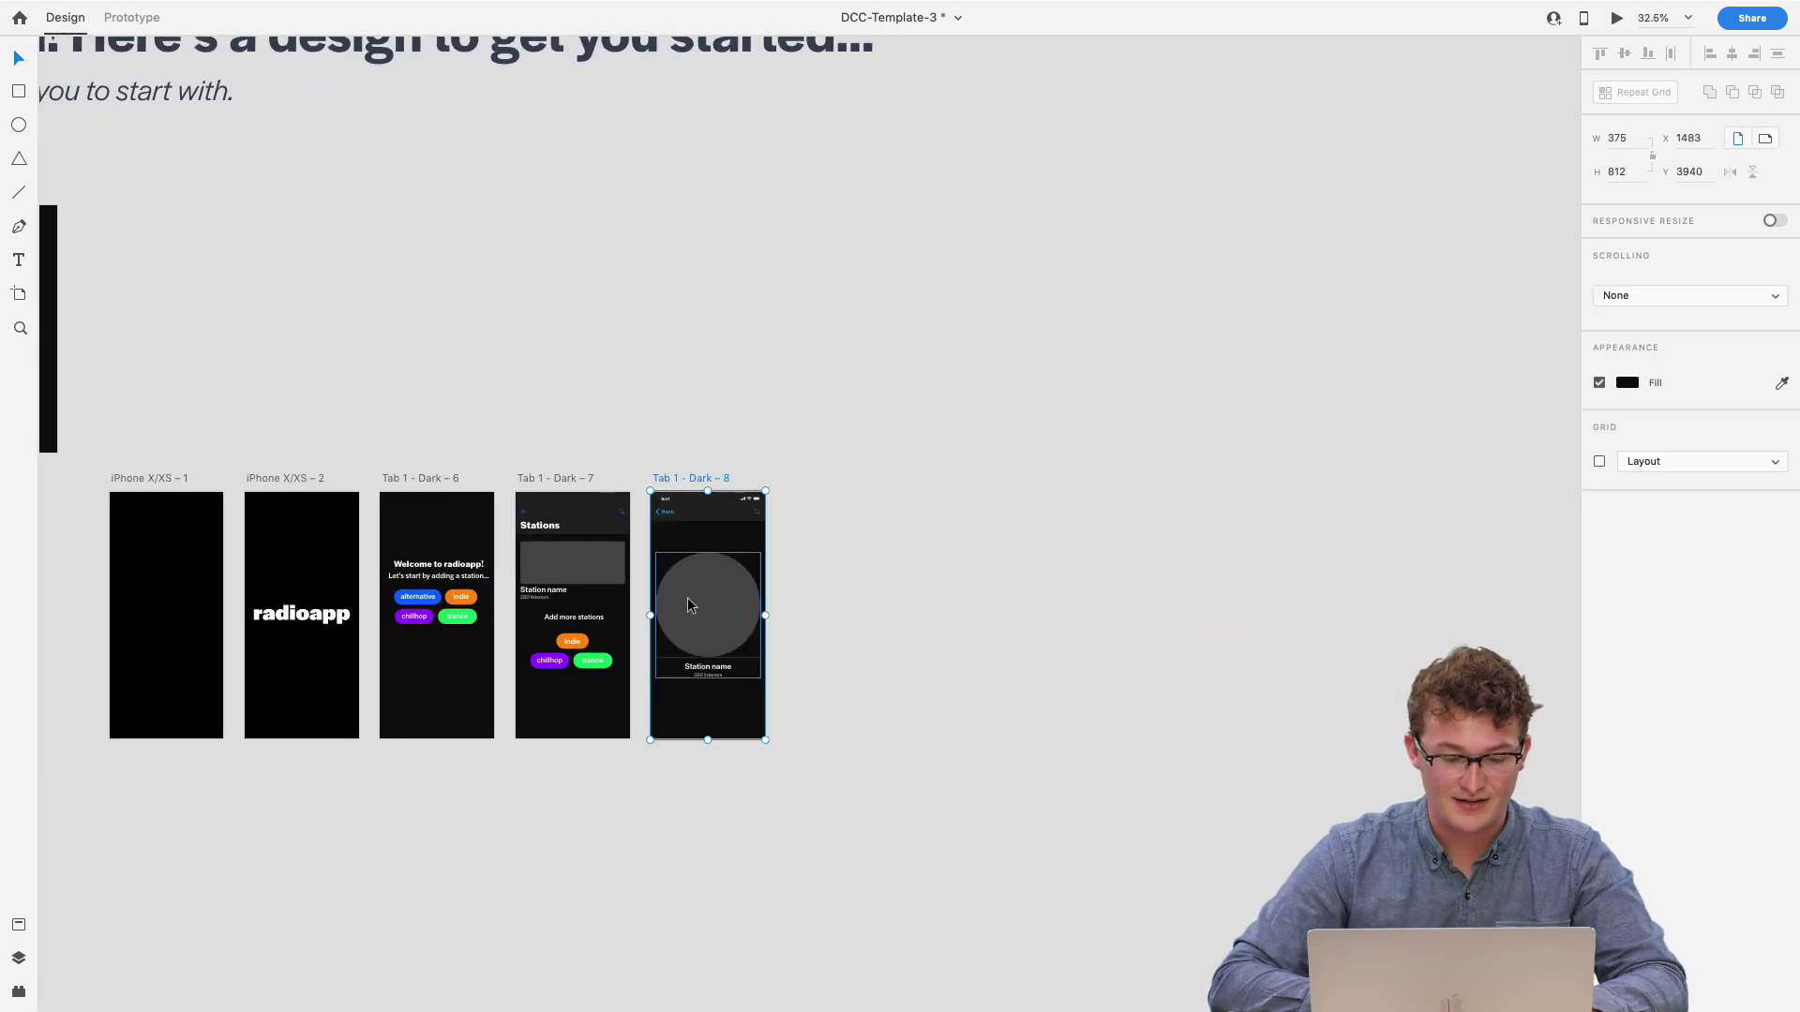
- Link the station card on the Stations artboard to the new station detail artboard with a Tap trigger, Auto-Animate, Ease Out, 0.6 s
scroll(688, 604, up, 3)
scroll(631, 550, up, 5)
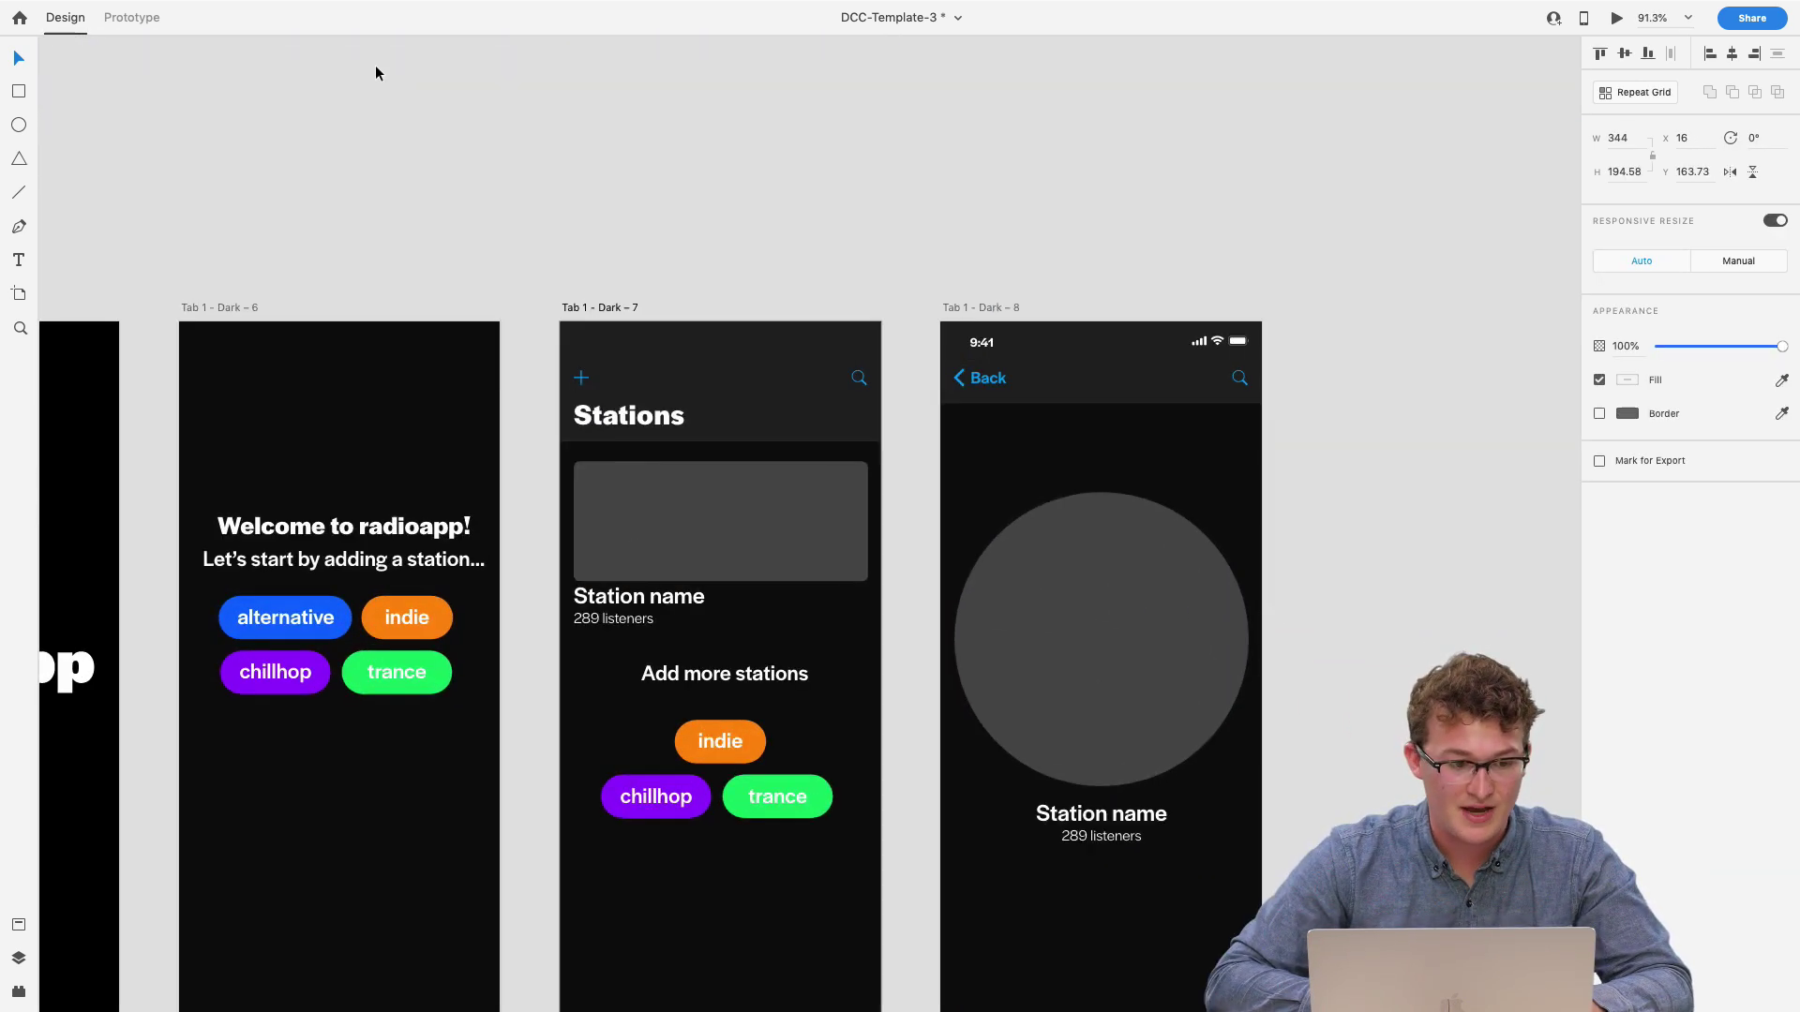
click(134, 17)
drag(873, 545, 1085, 675)
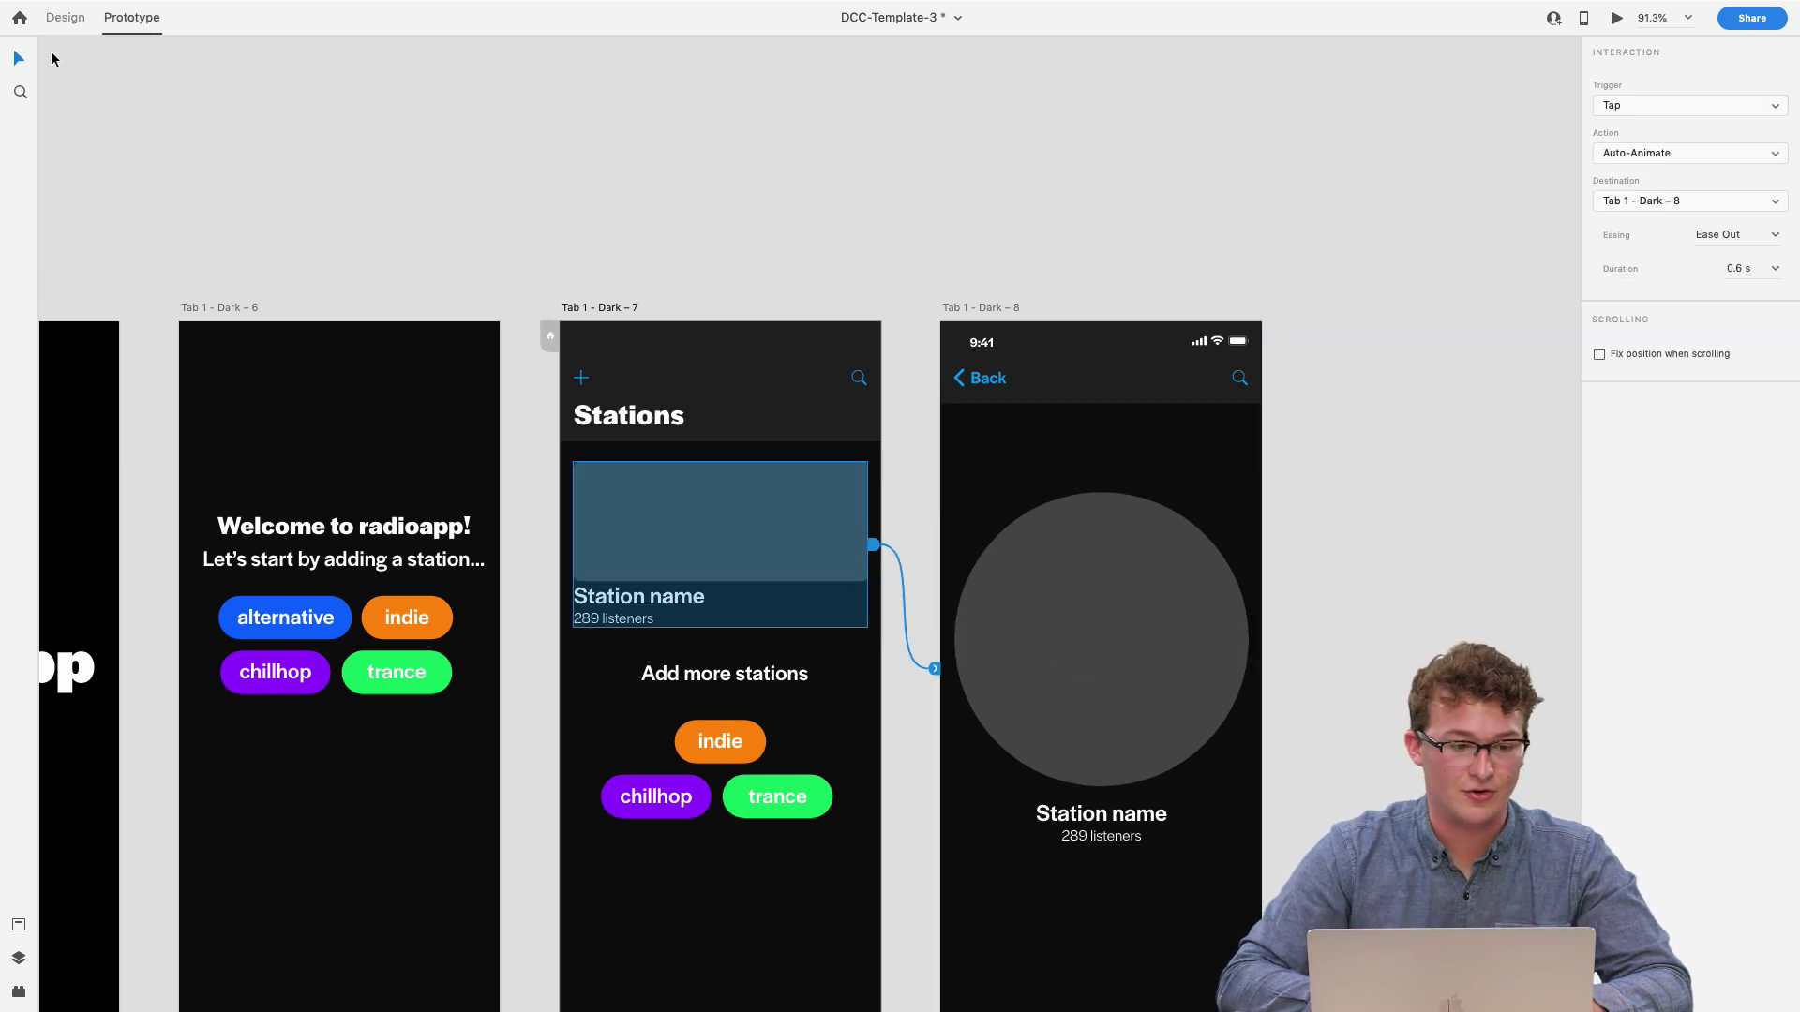
- Compare the station card group on the Stations artboard with the circular artwork group on the station detail artboard
key(ctrl+Tab)
click(1031, 737)
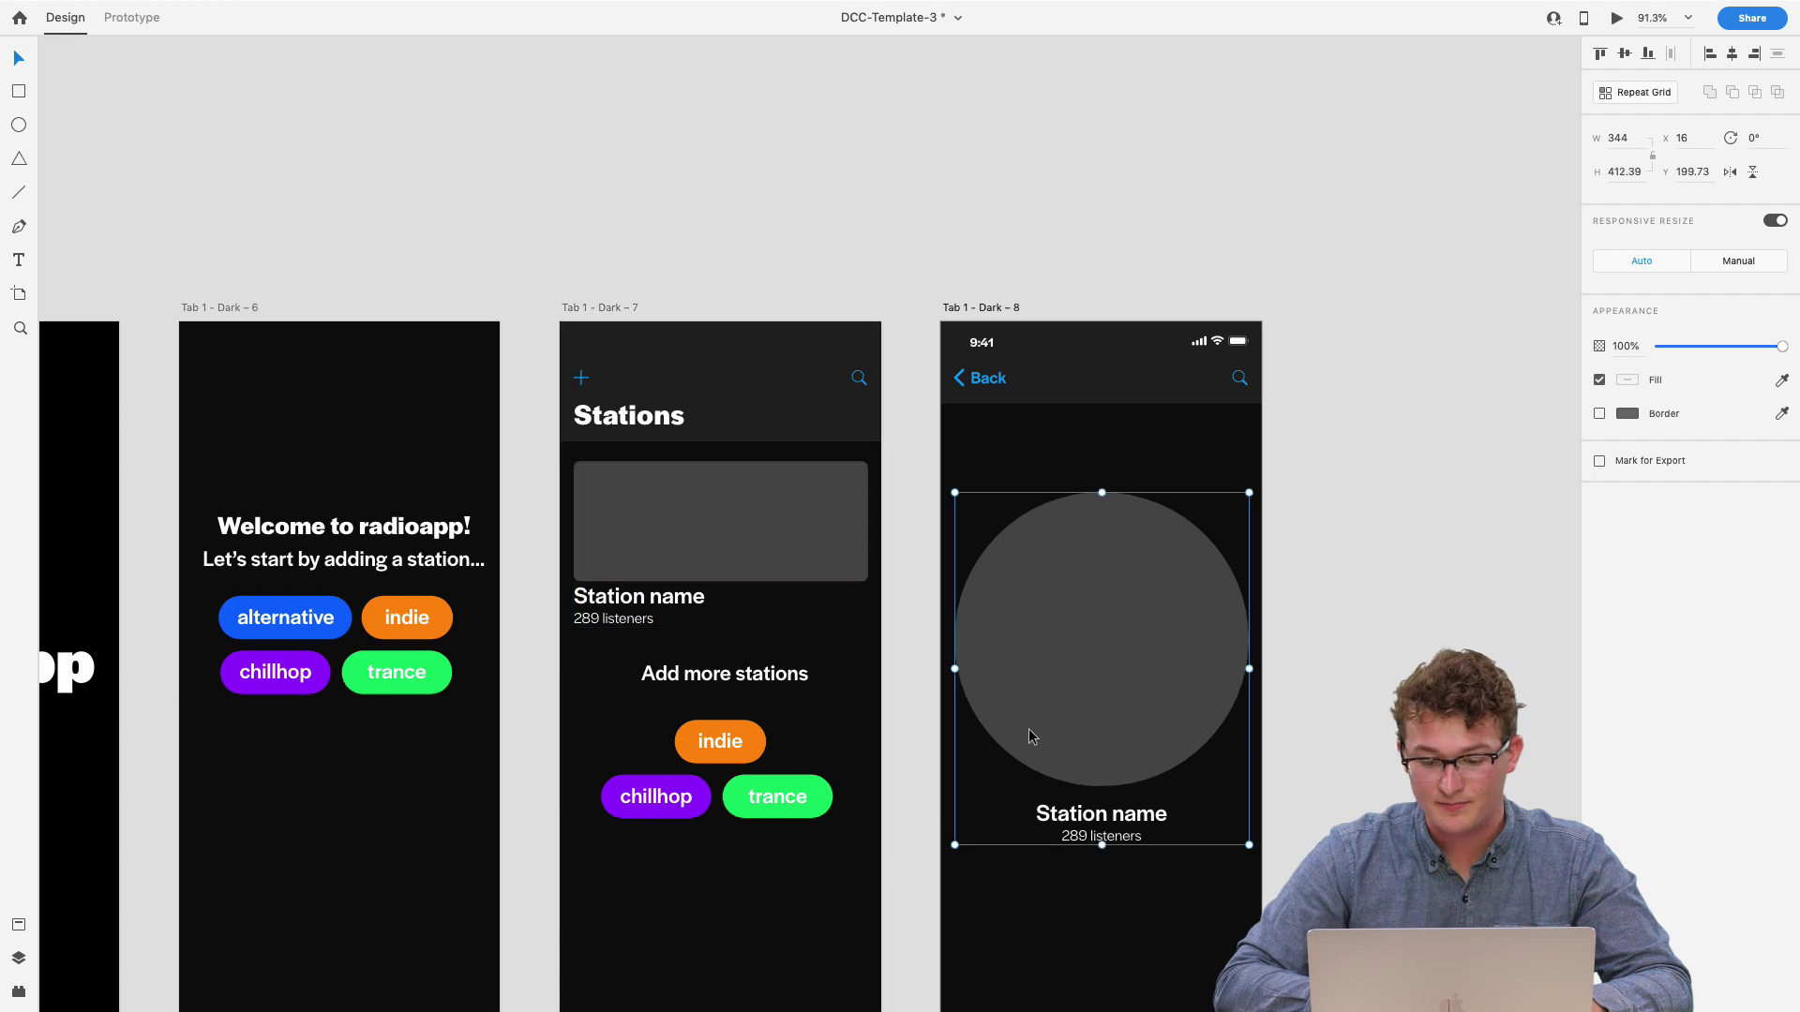
click(727, 590)
click(1049, 638)
click(828, 528)
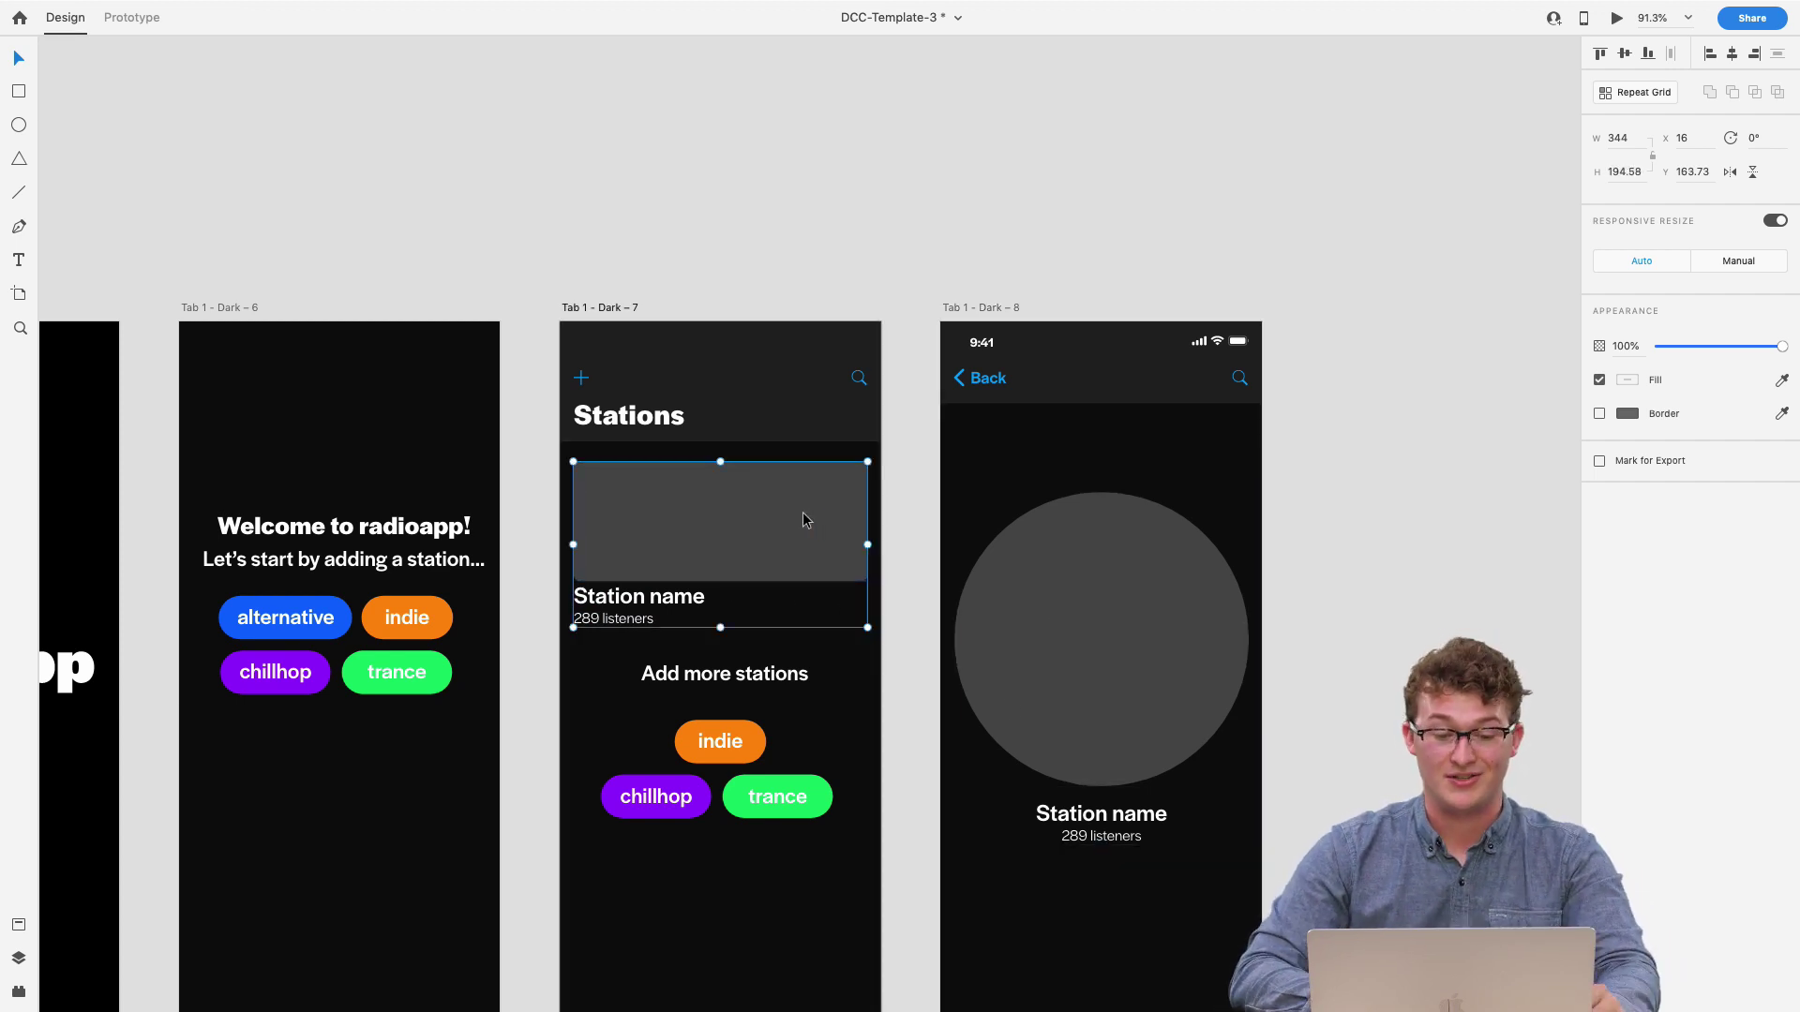
click(1091, 649)
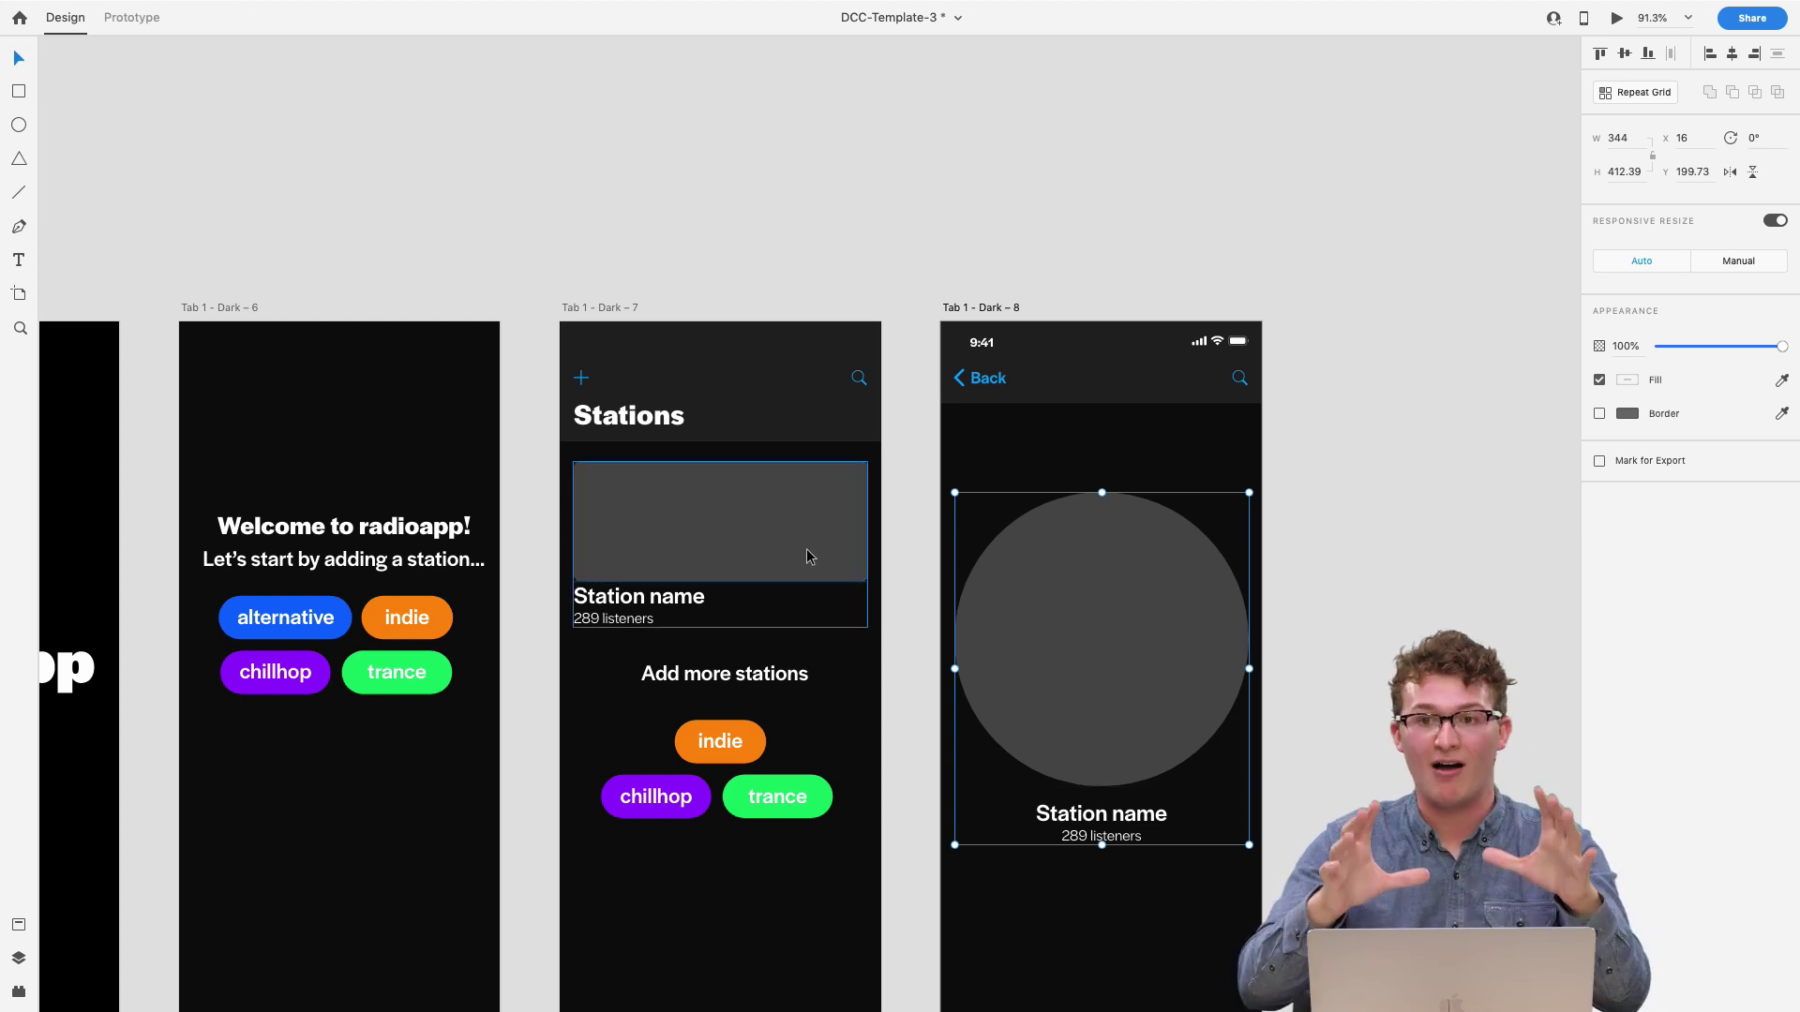
scroll(673, 575, down, 3)
scroll(673, 574, left, 2)
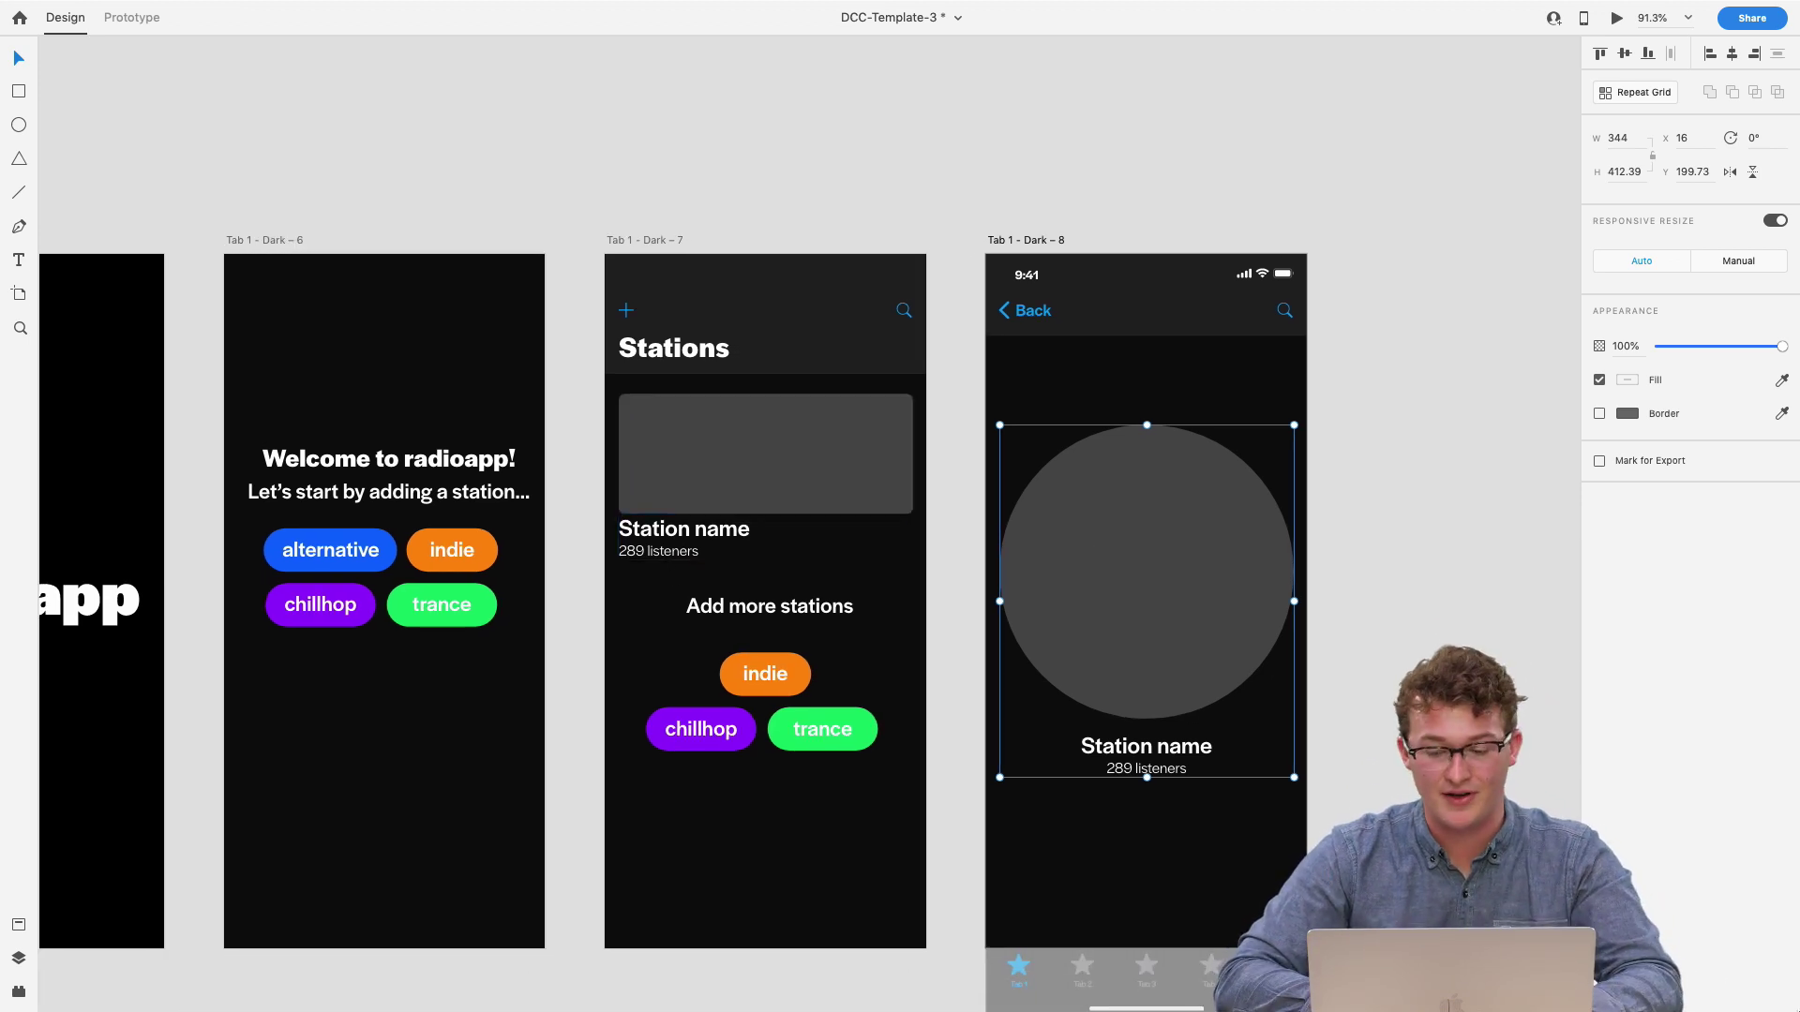
click(1371, 578)
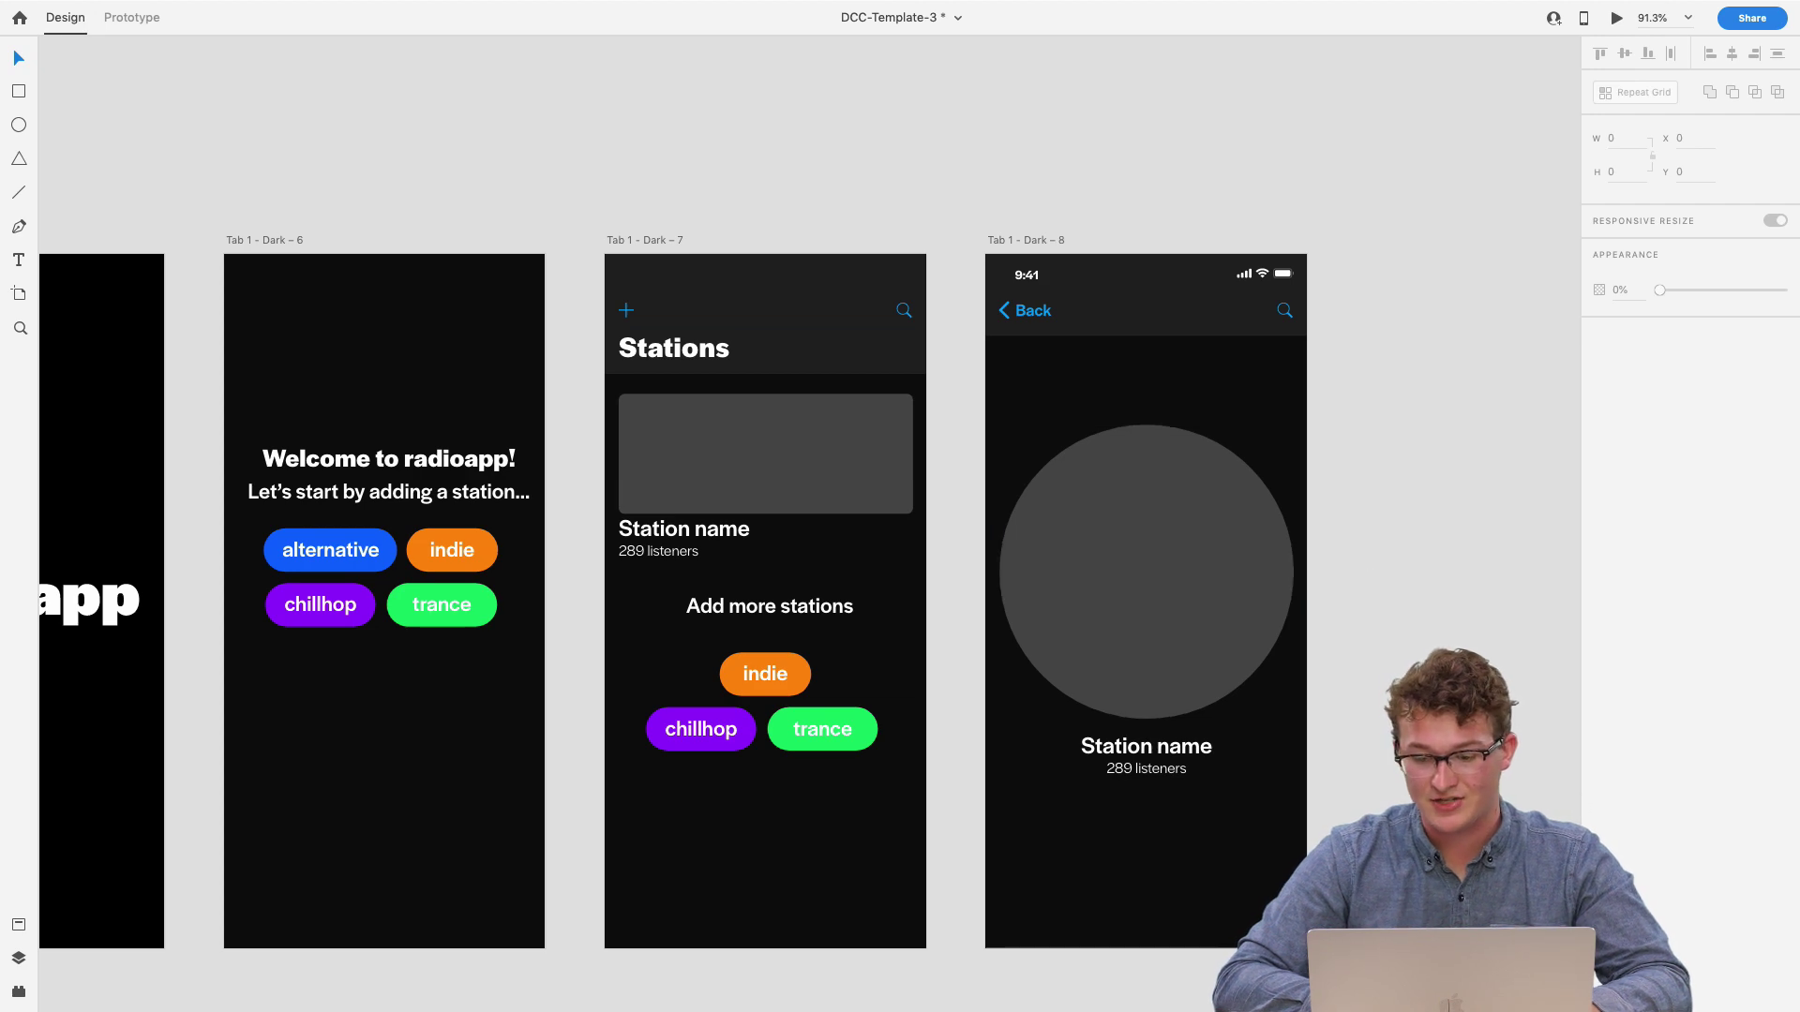
- Open the Radio images folder on the desktop and fill the station card and the detail screen's circle with the pink portrait image
click(54, 41)
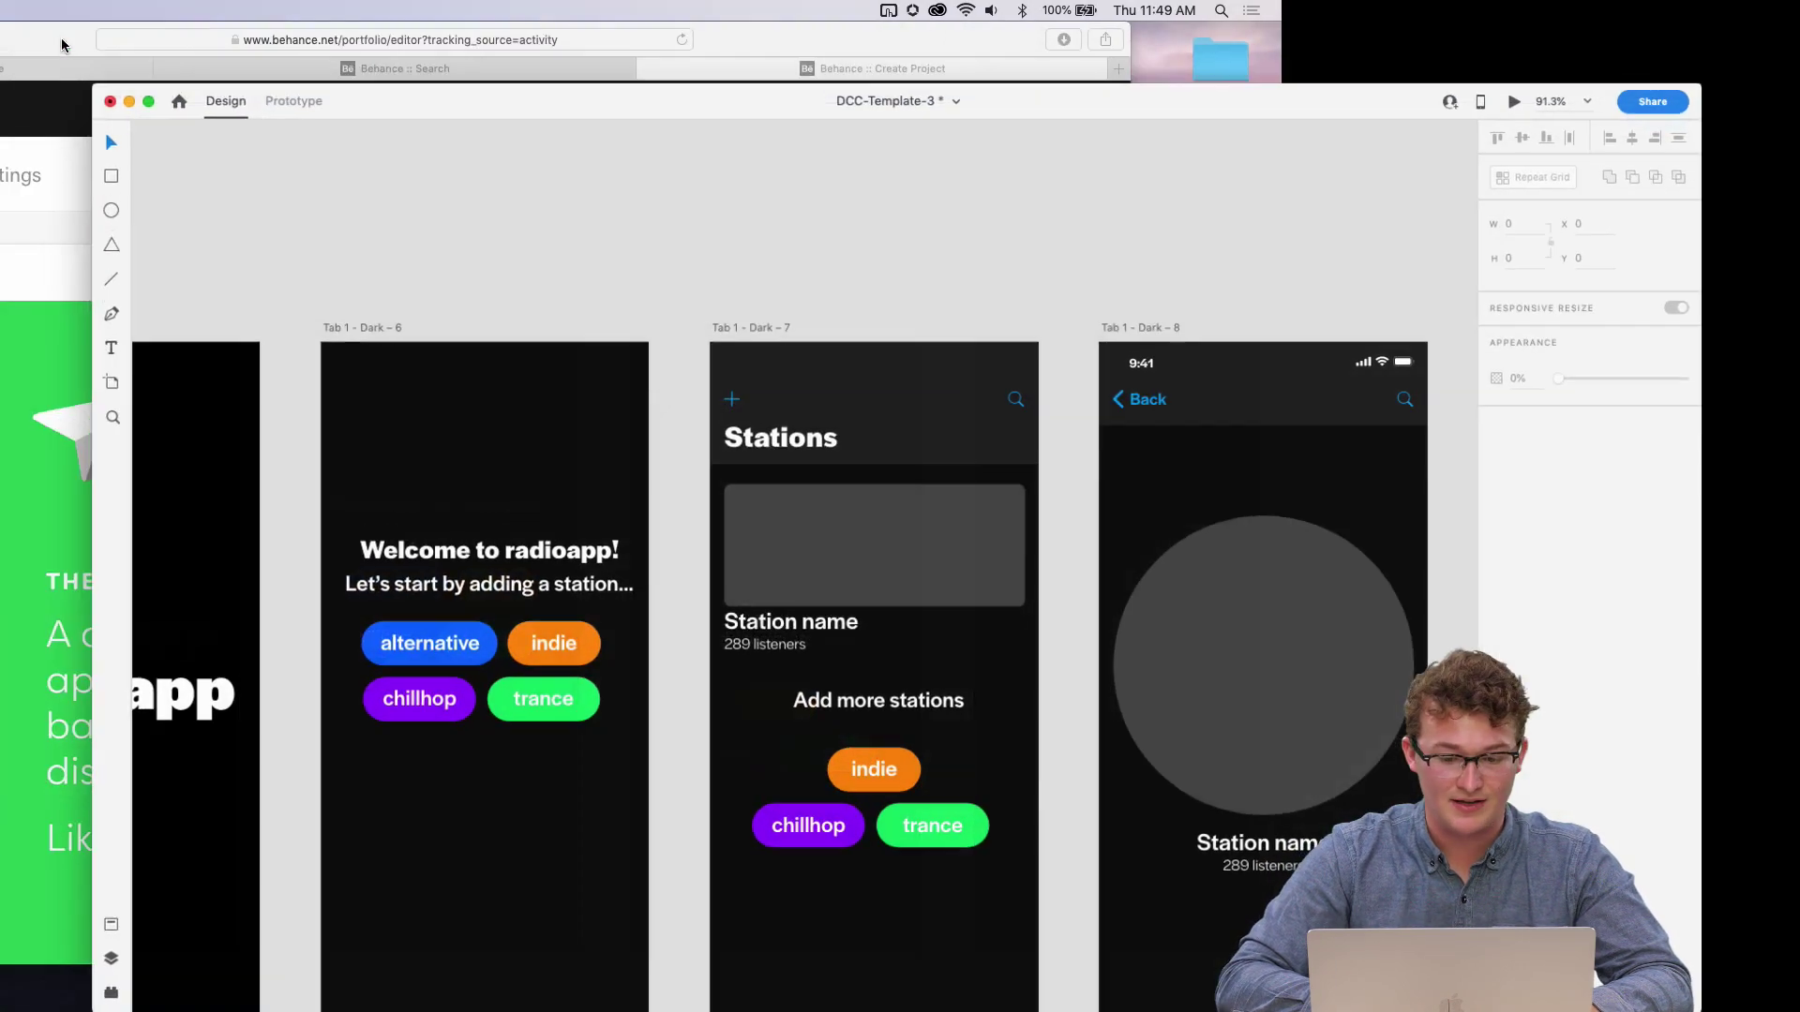
drag(771, 133, 684, 48)
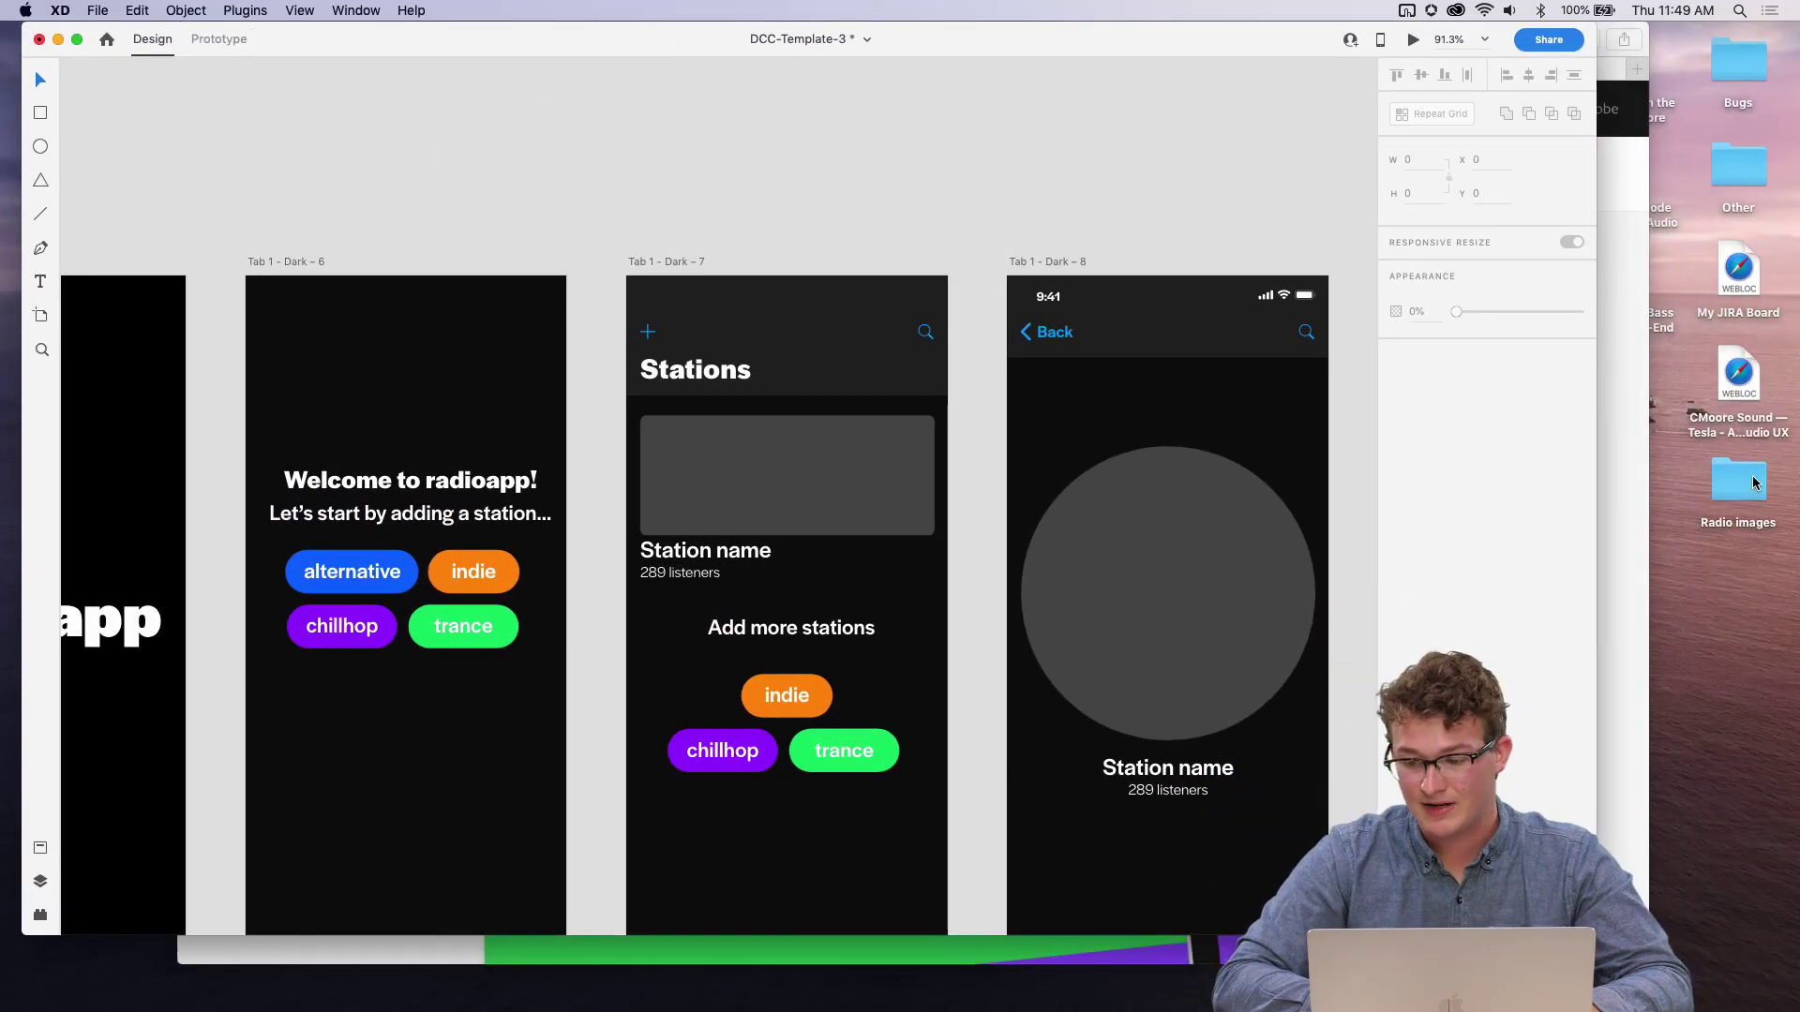
double_click(1715, 470)
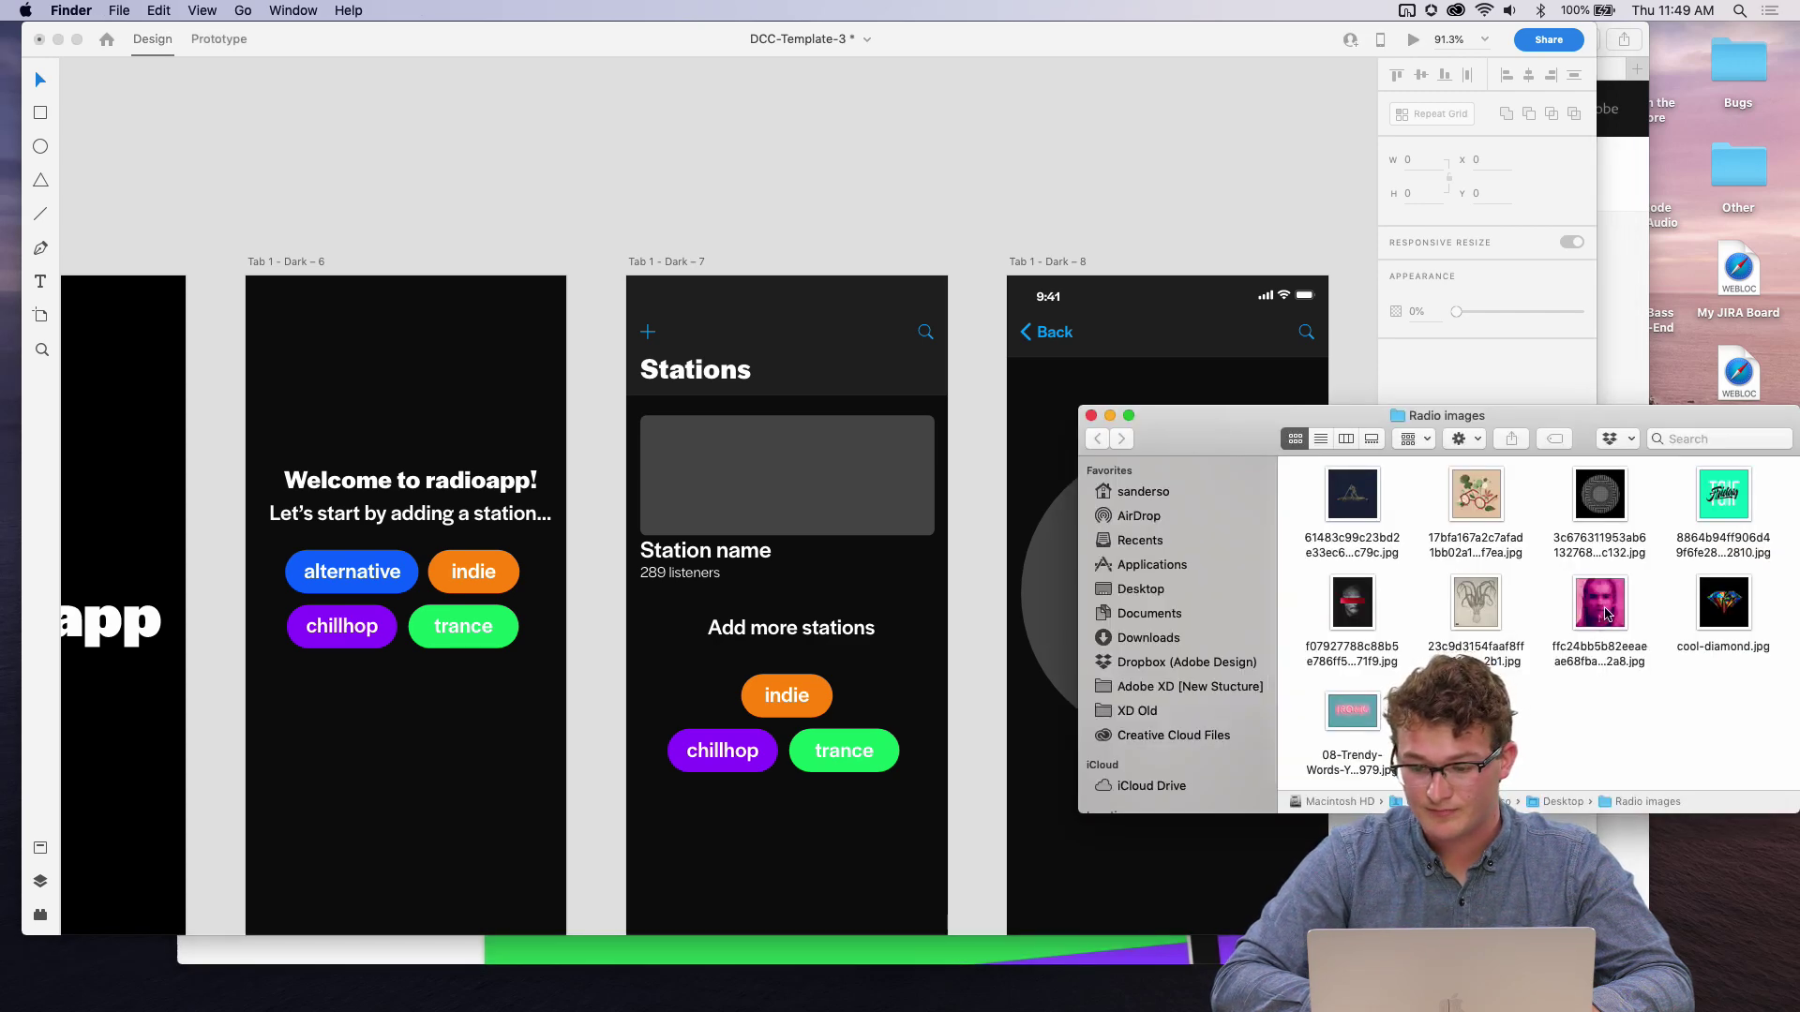
drag(1605, 614, 848, 487)
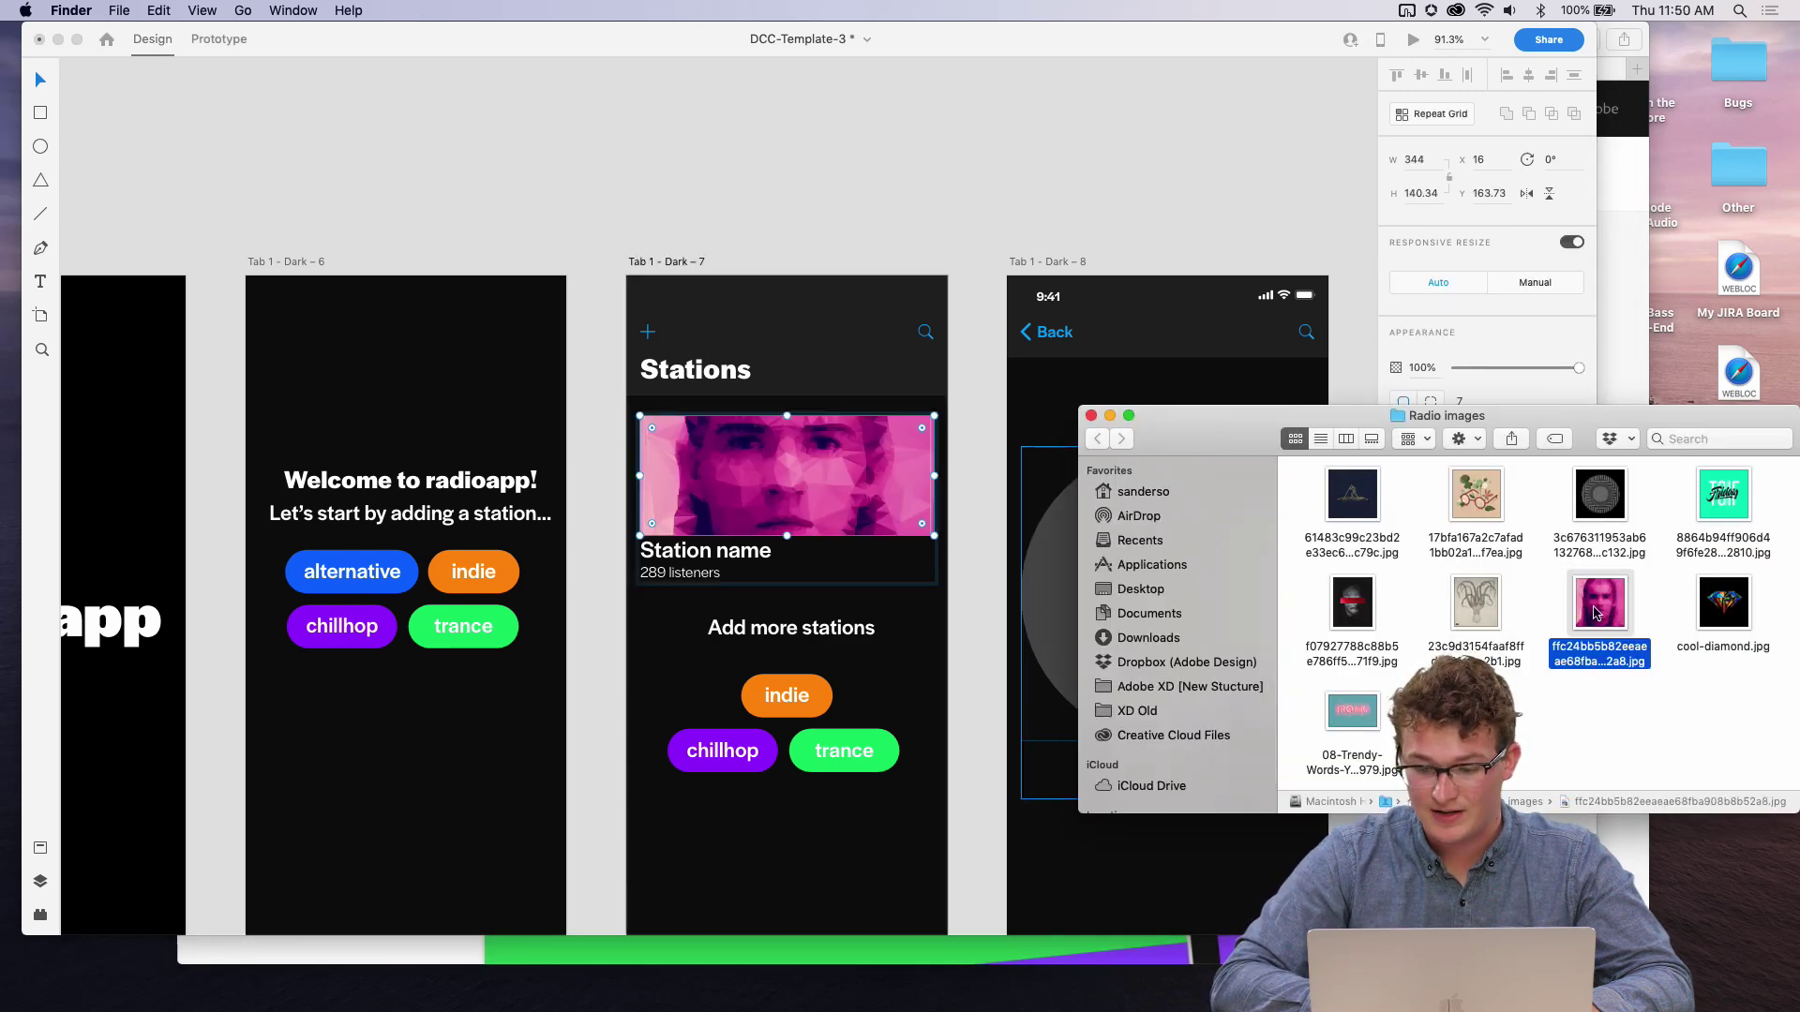
drag(1596, 613, 1050, 603)
- Fill the hidden station card on the welcome artboard with the same pink portrait image and close the Radio images folder
click(453, 401)
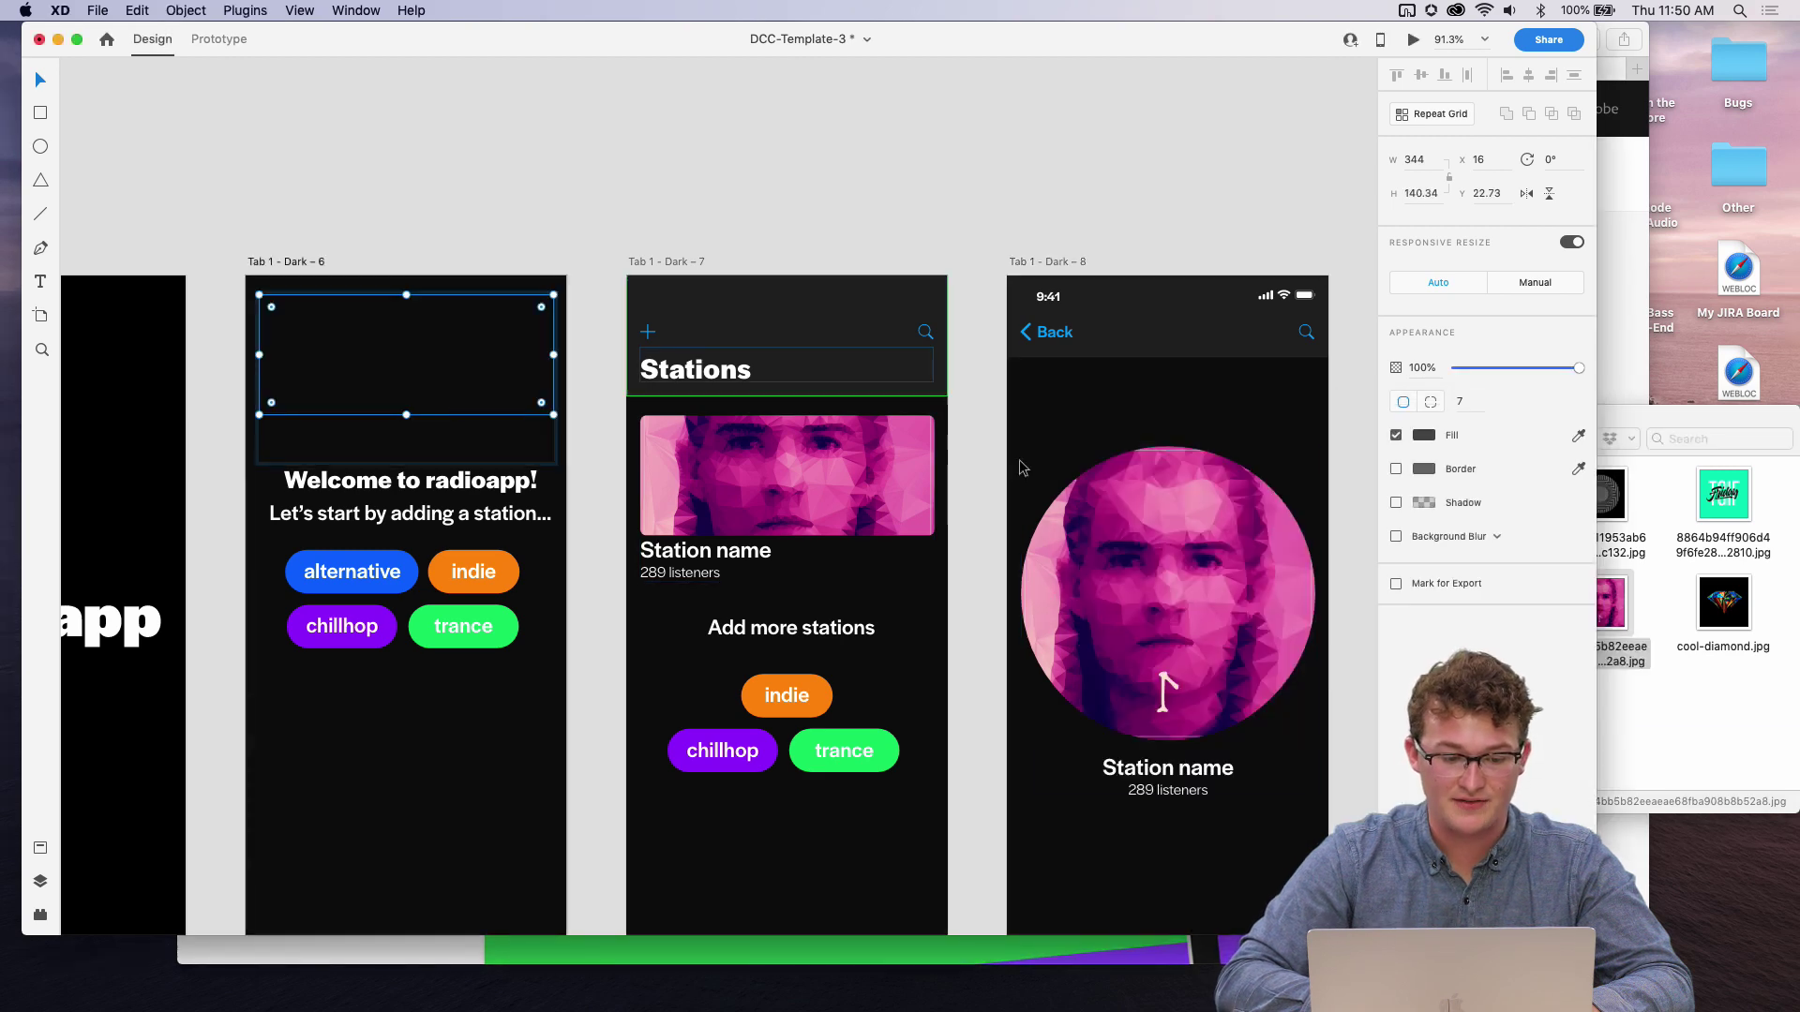
drag(1607, 605, 405, 360)
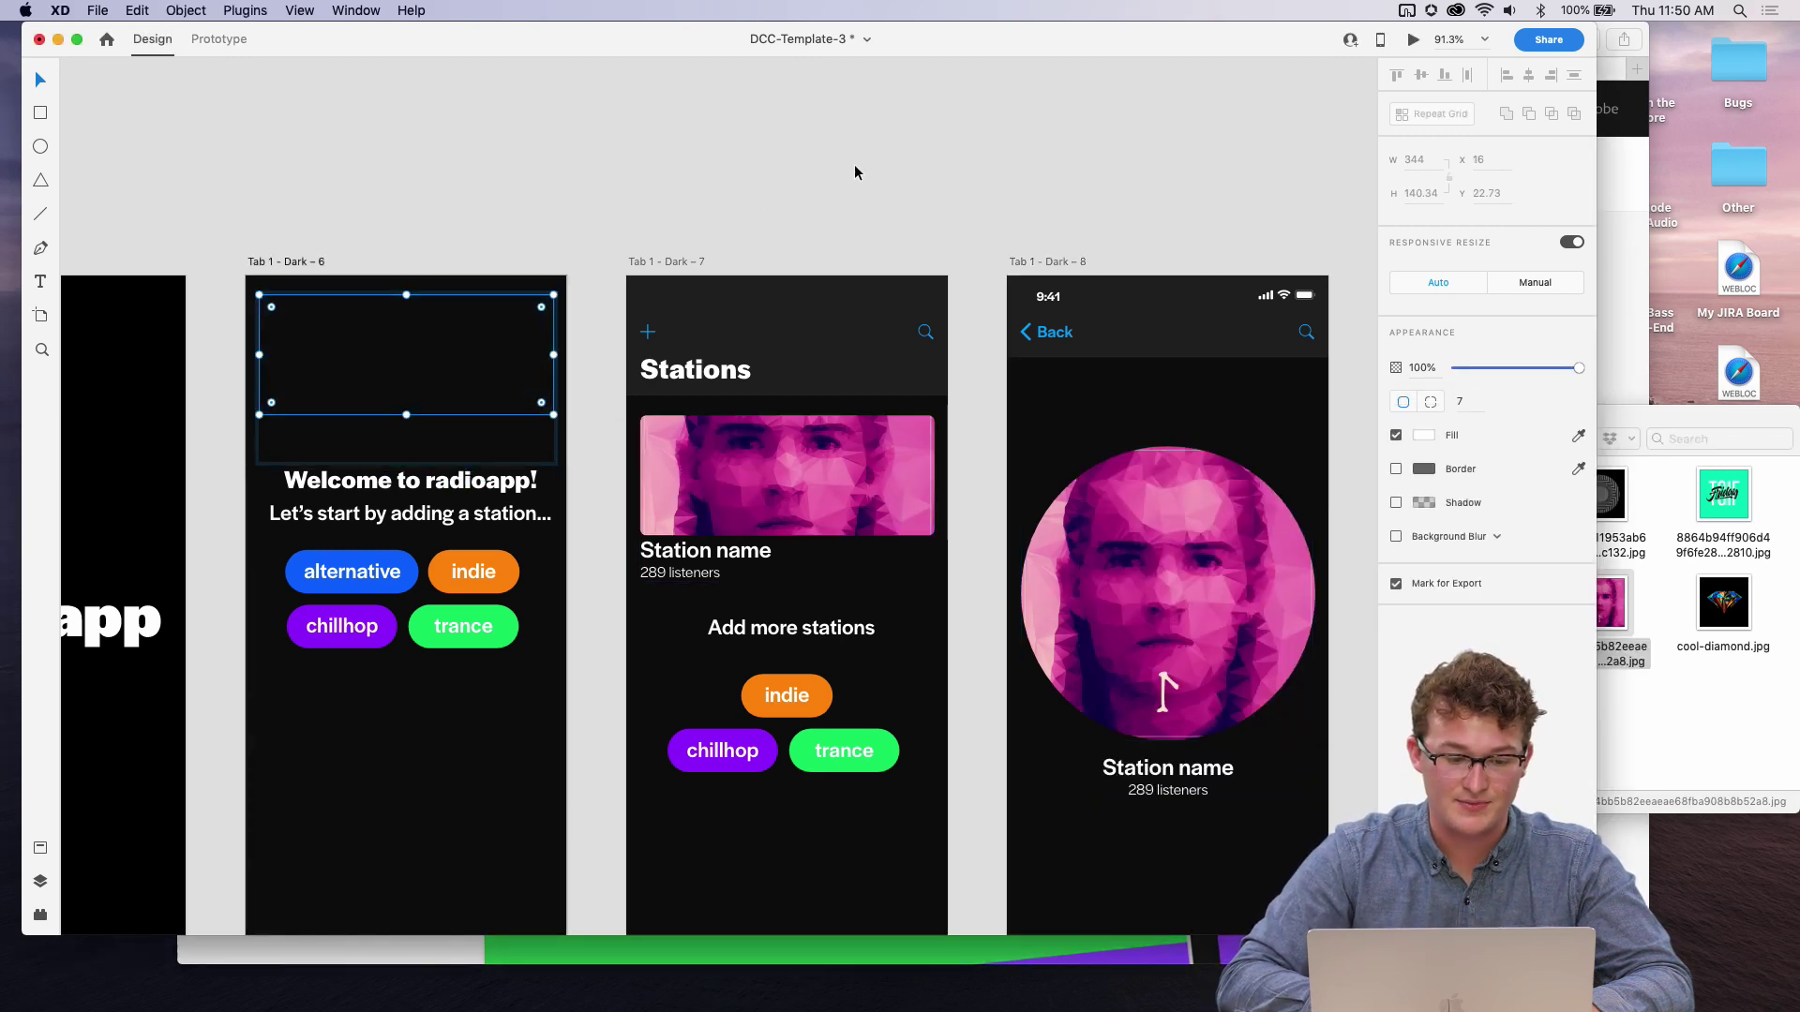
click(854, 172)
scroll(976, 302, right, 3)
click(1659, 694)
key(super+w)
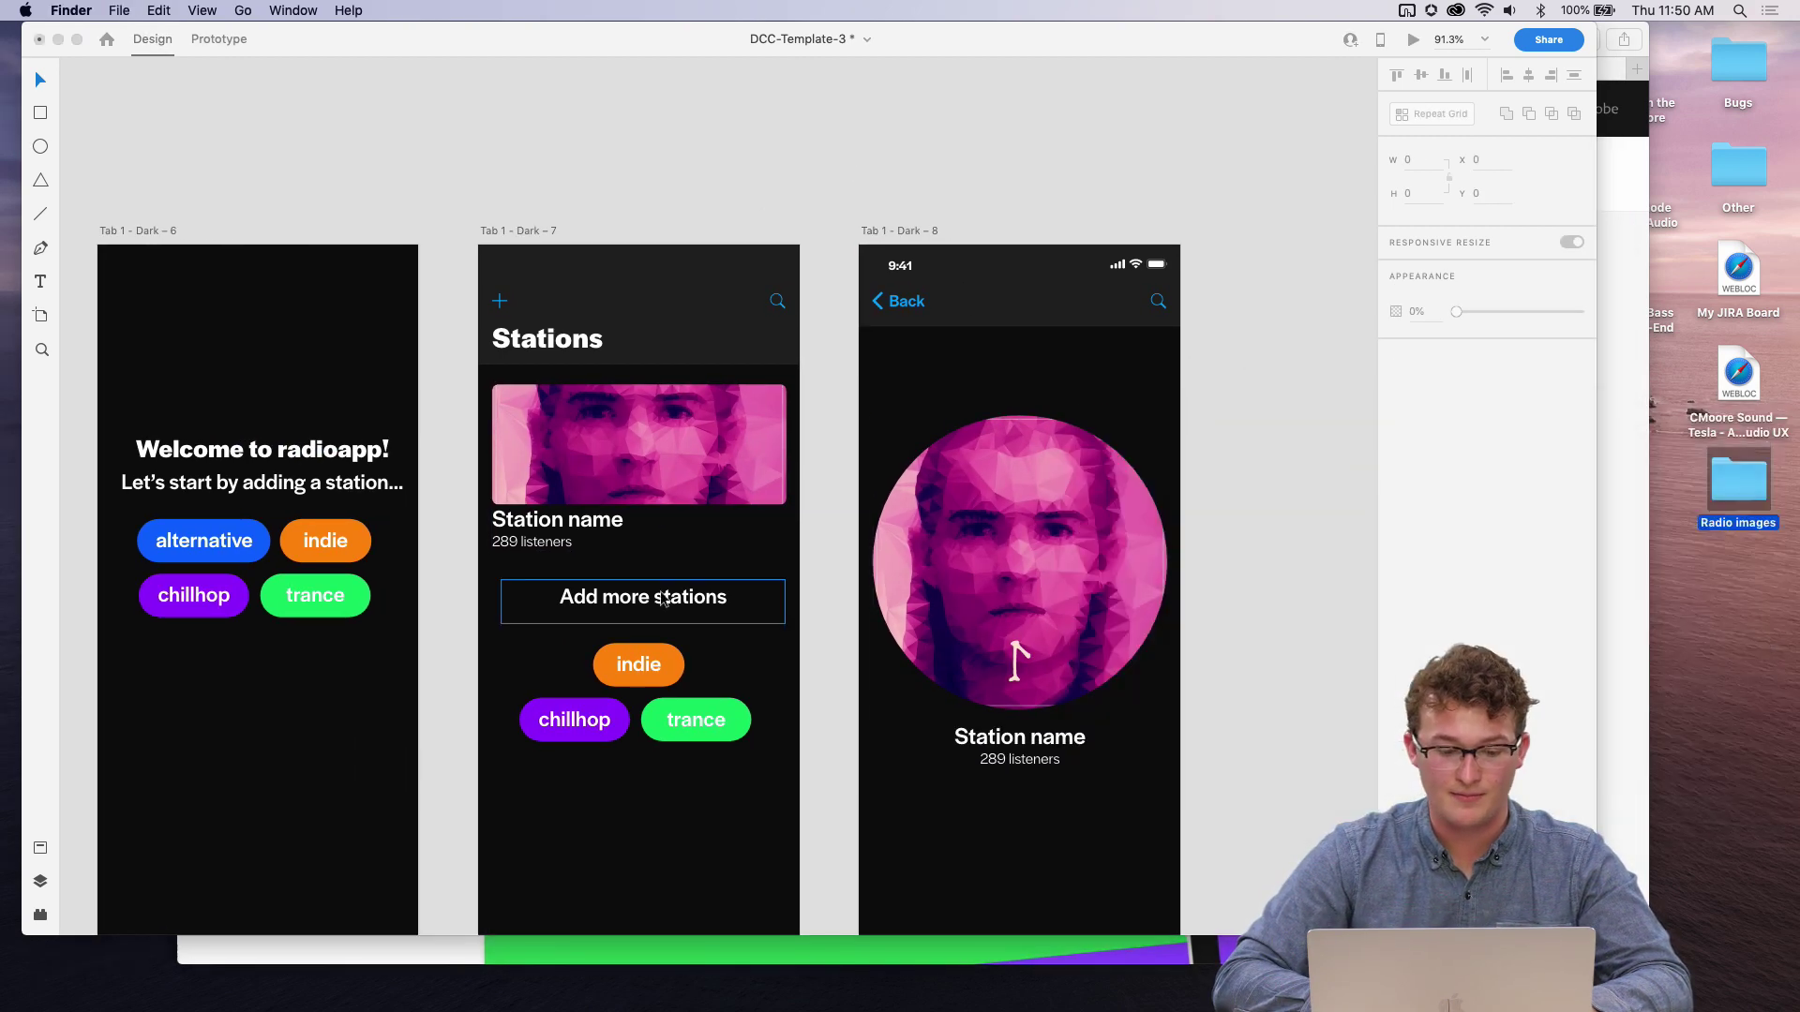
- Check the prototype interaction settings of the link from the station card to the station detail artboard
scroll(900, 675, left, 3)
scroll(965, 705, right, 4)
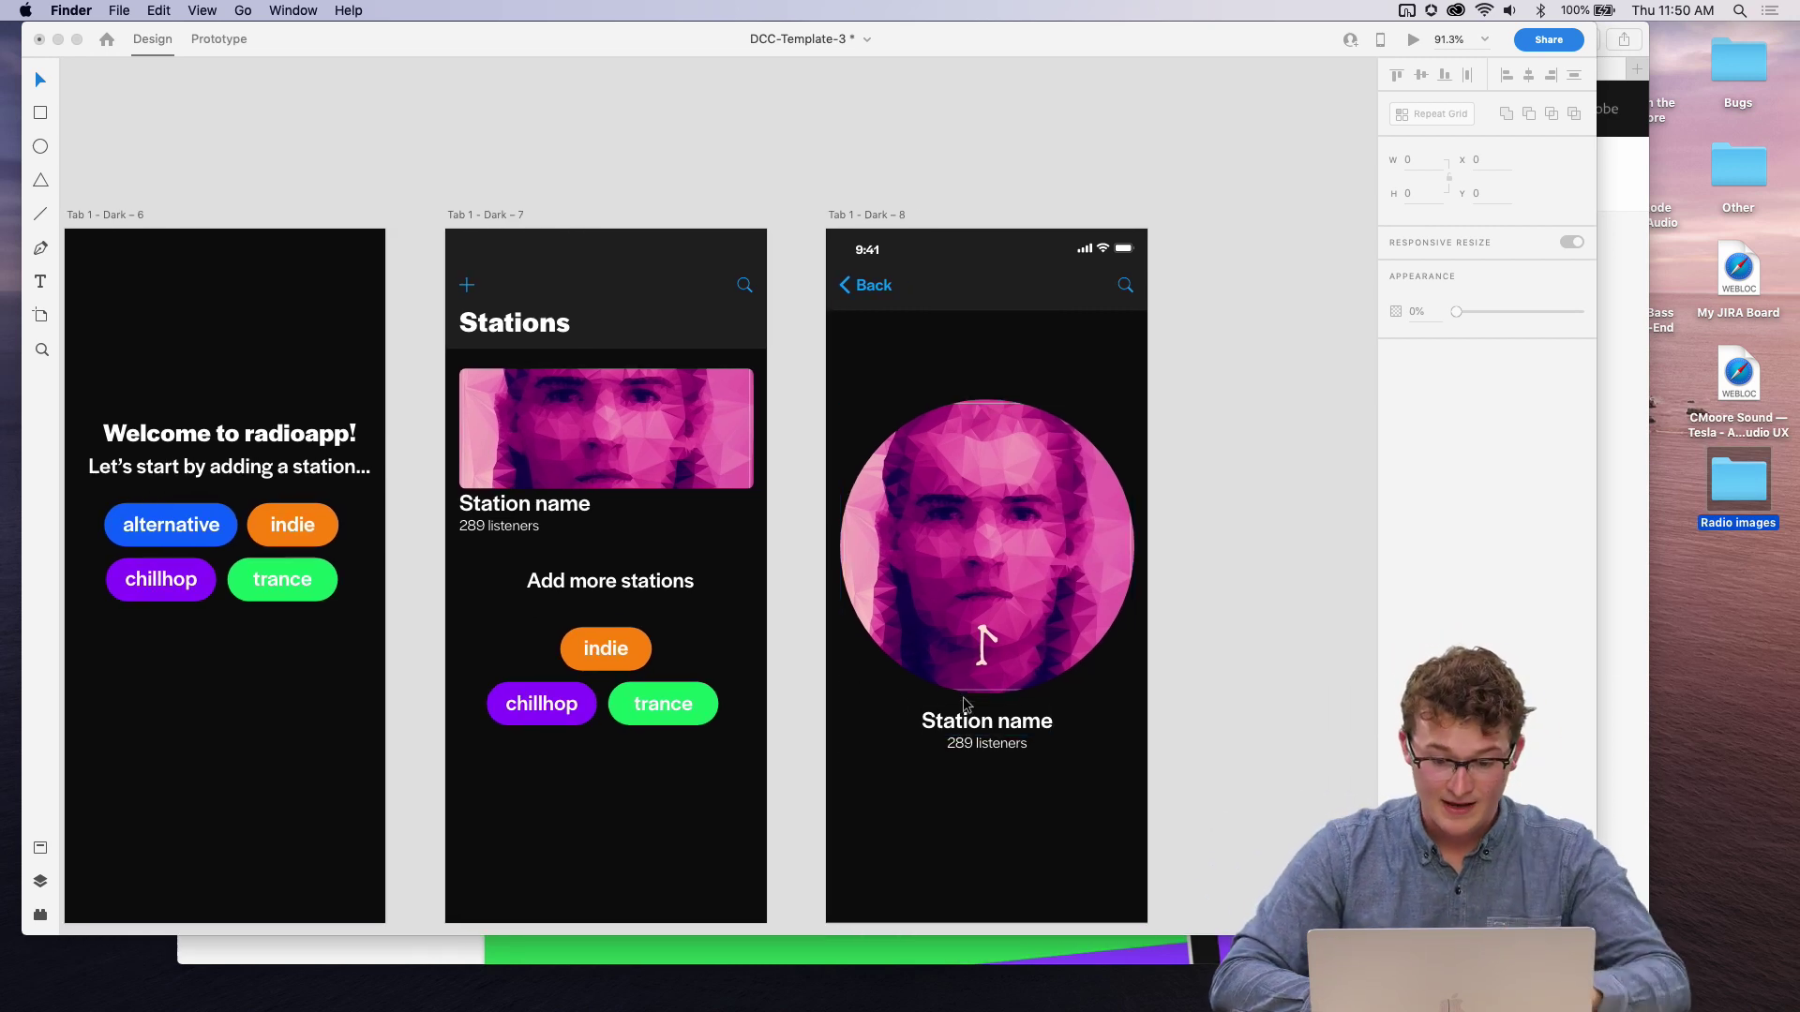
click(687, 583)
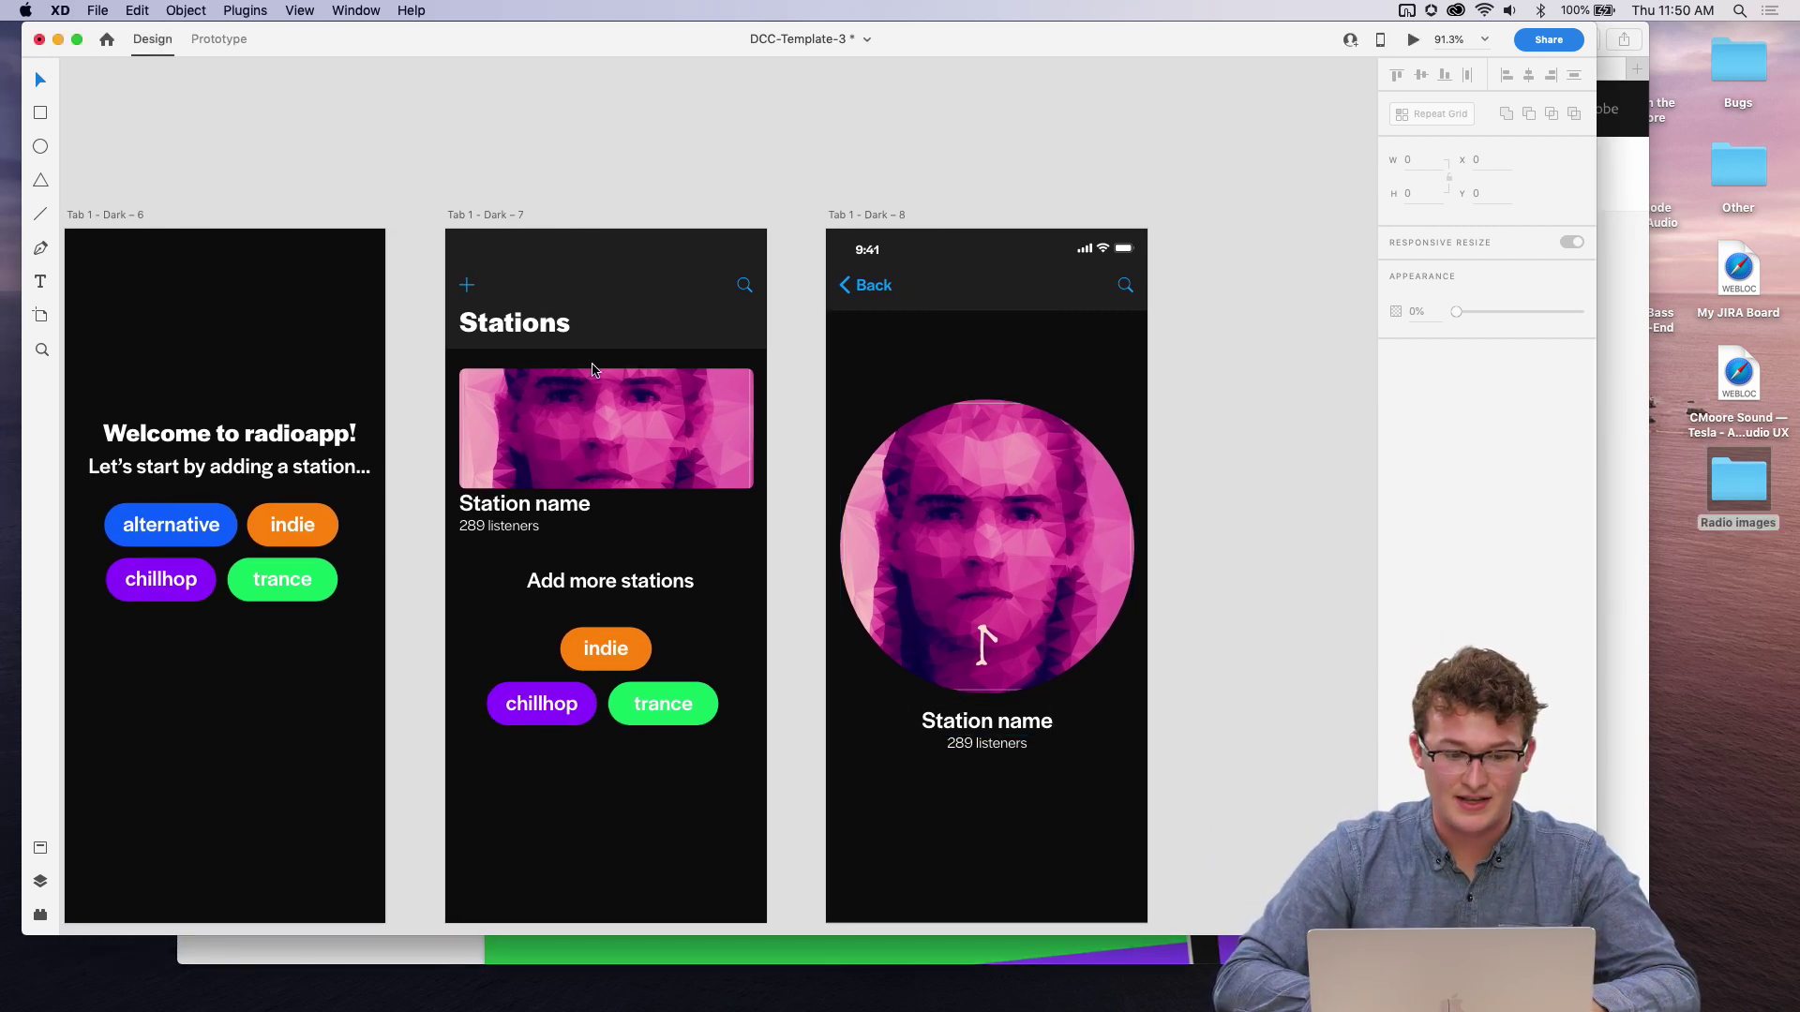
click(593, 333)
scroll(593, 334, down, 2)
click(246, 45)
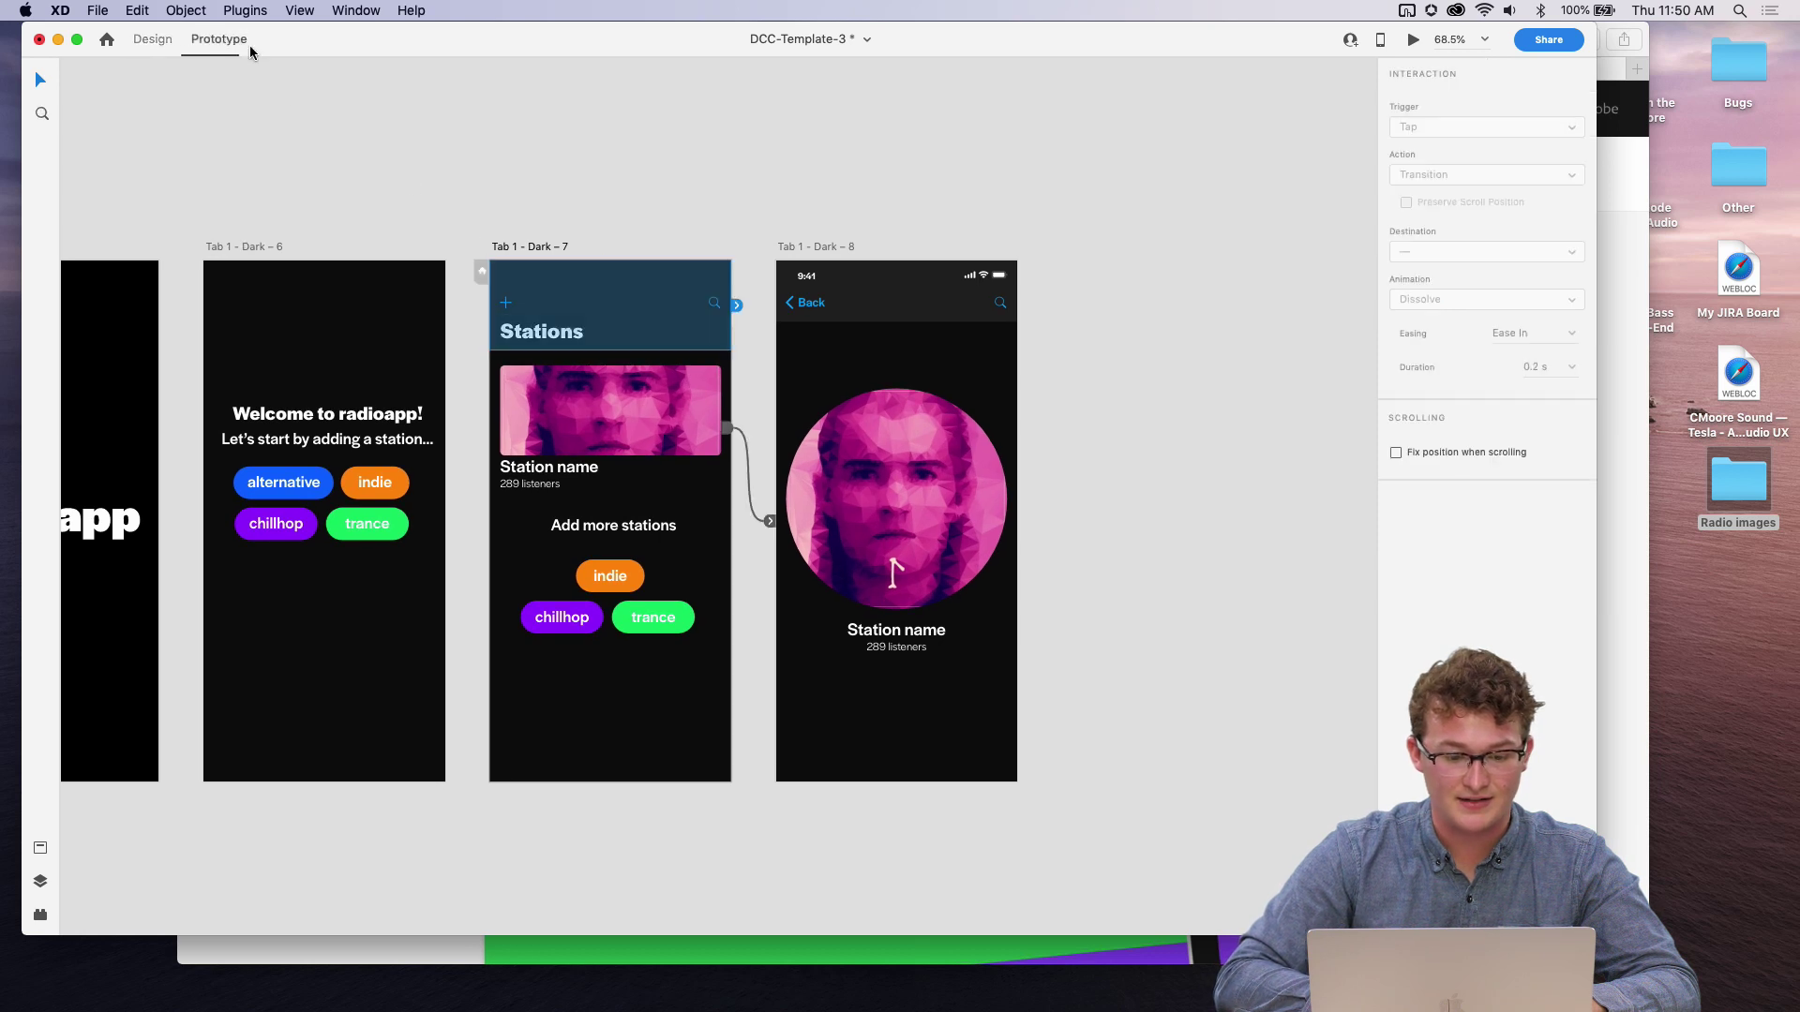
click(735, 431)
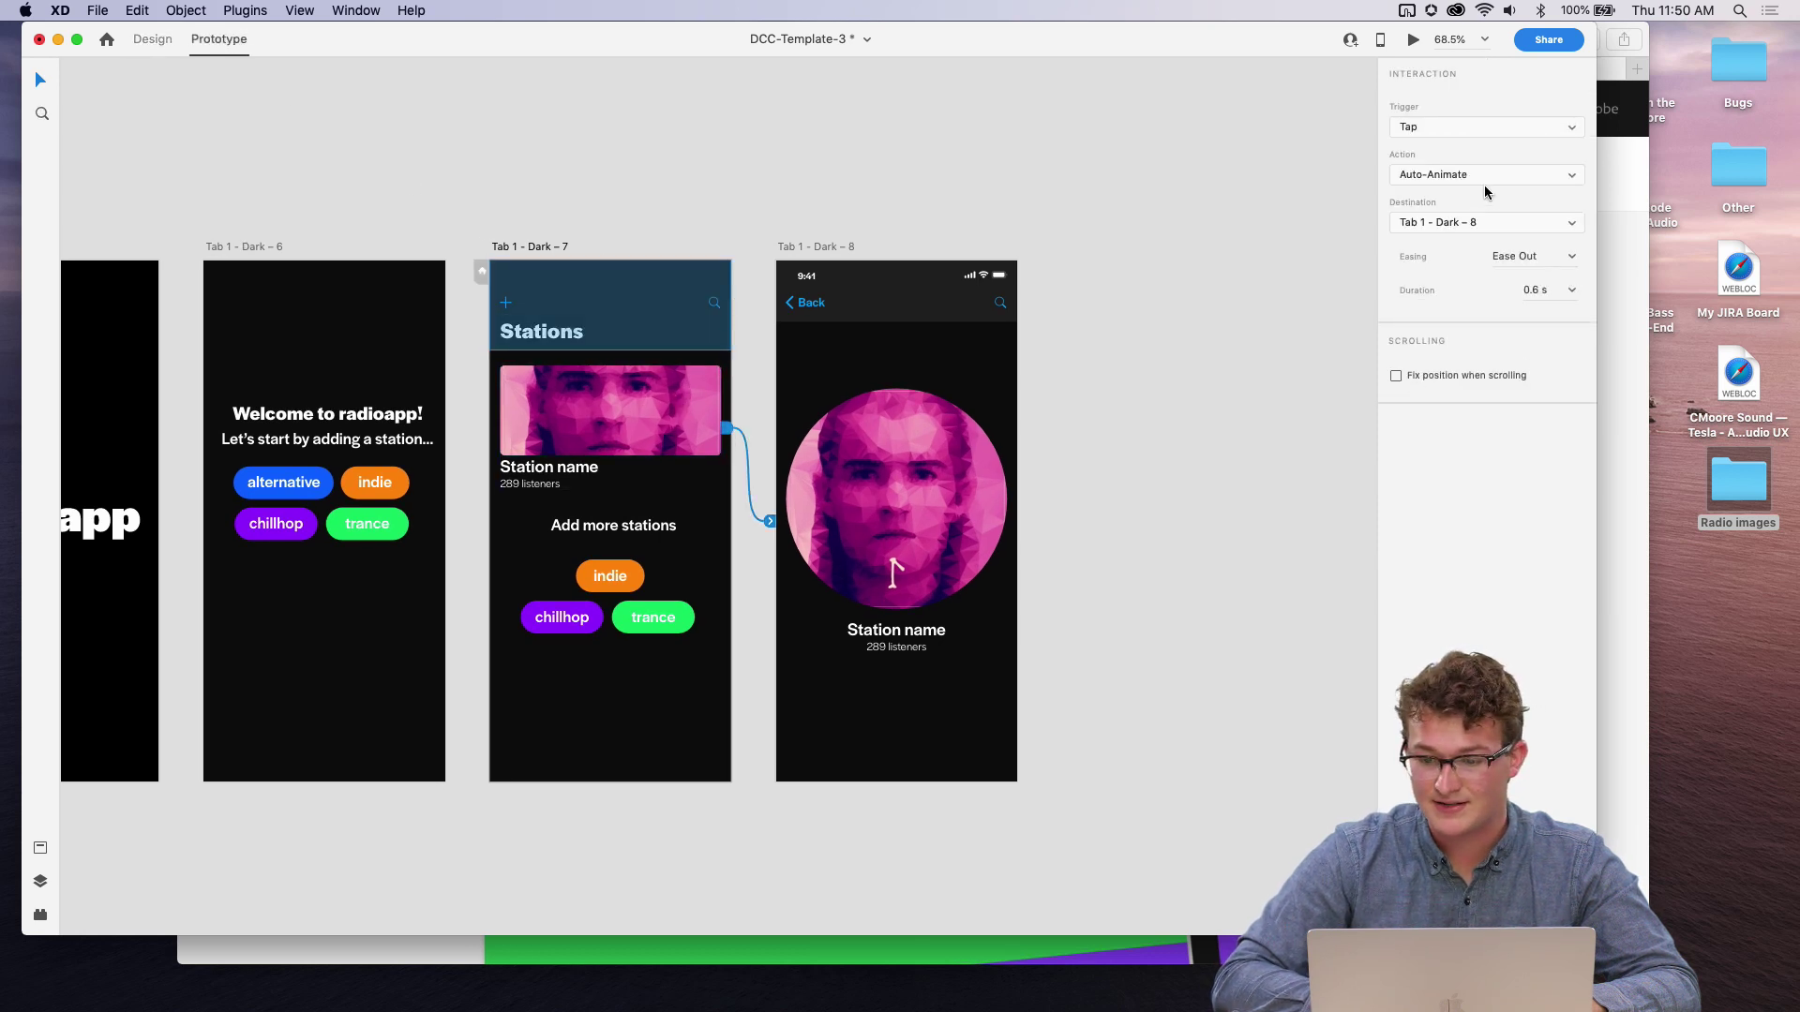
- Preview the prototype from the Stations artboard, testing the station card's transition to the station detail screen
click(524, 248)
click(1413, 39)
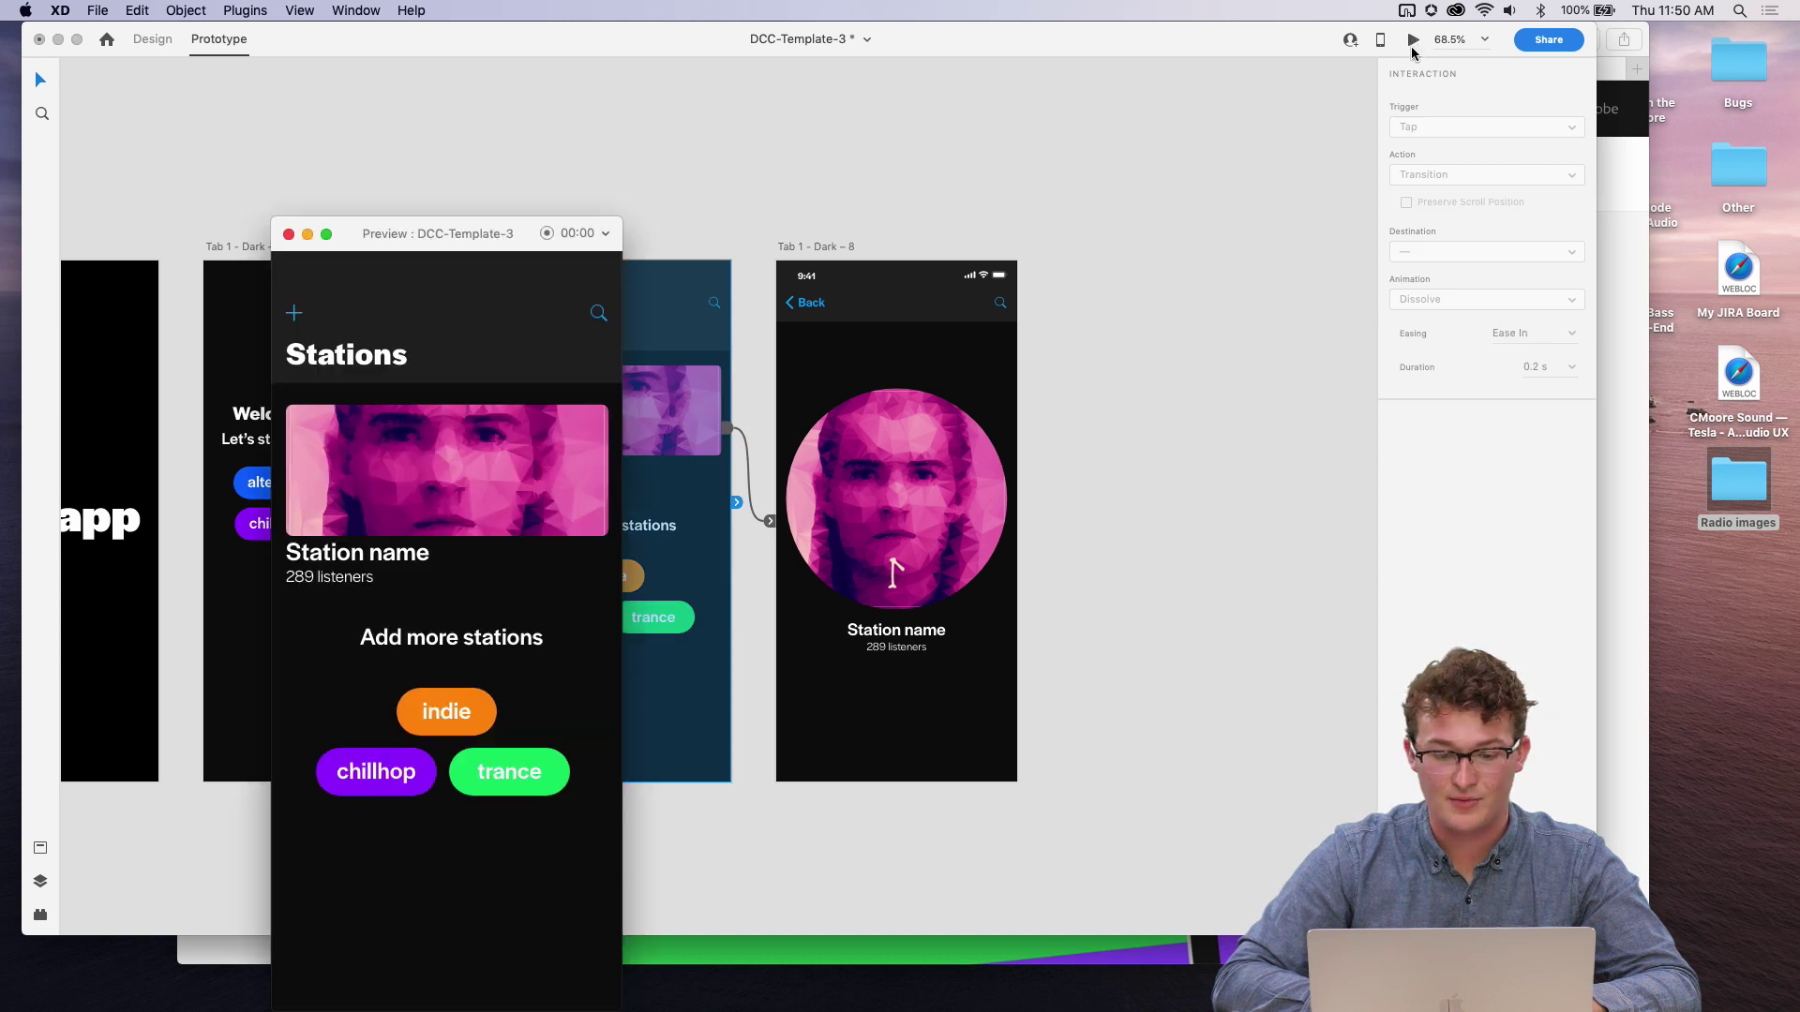
click(415, 541)
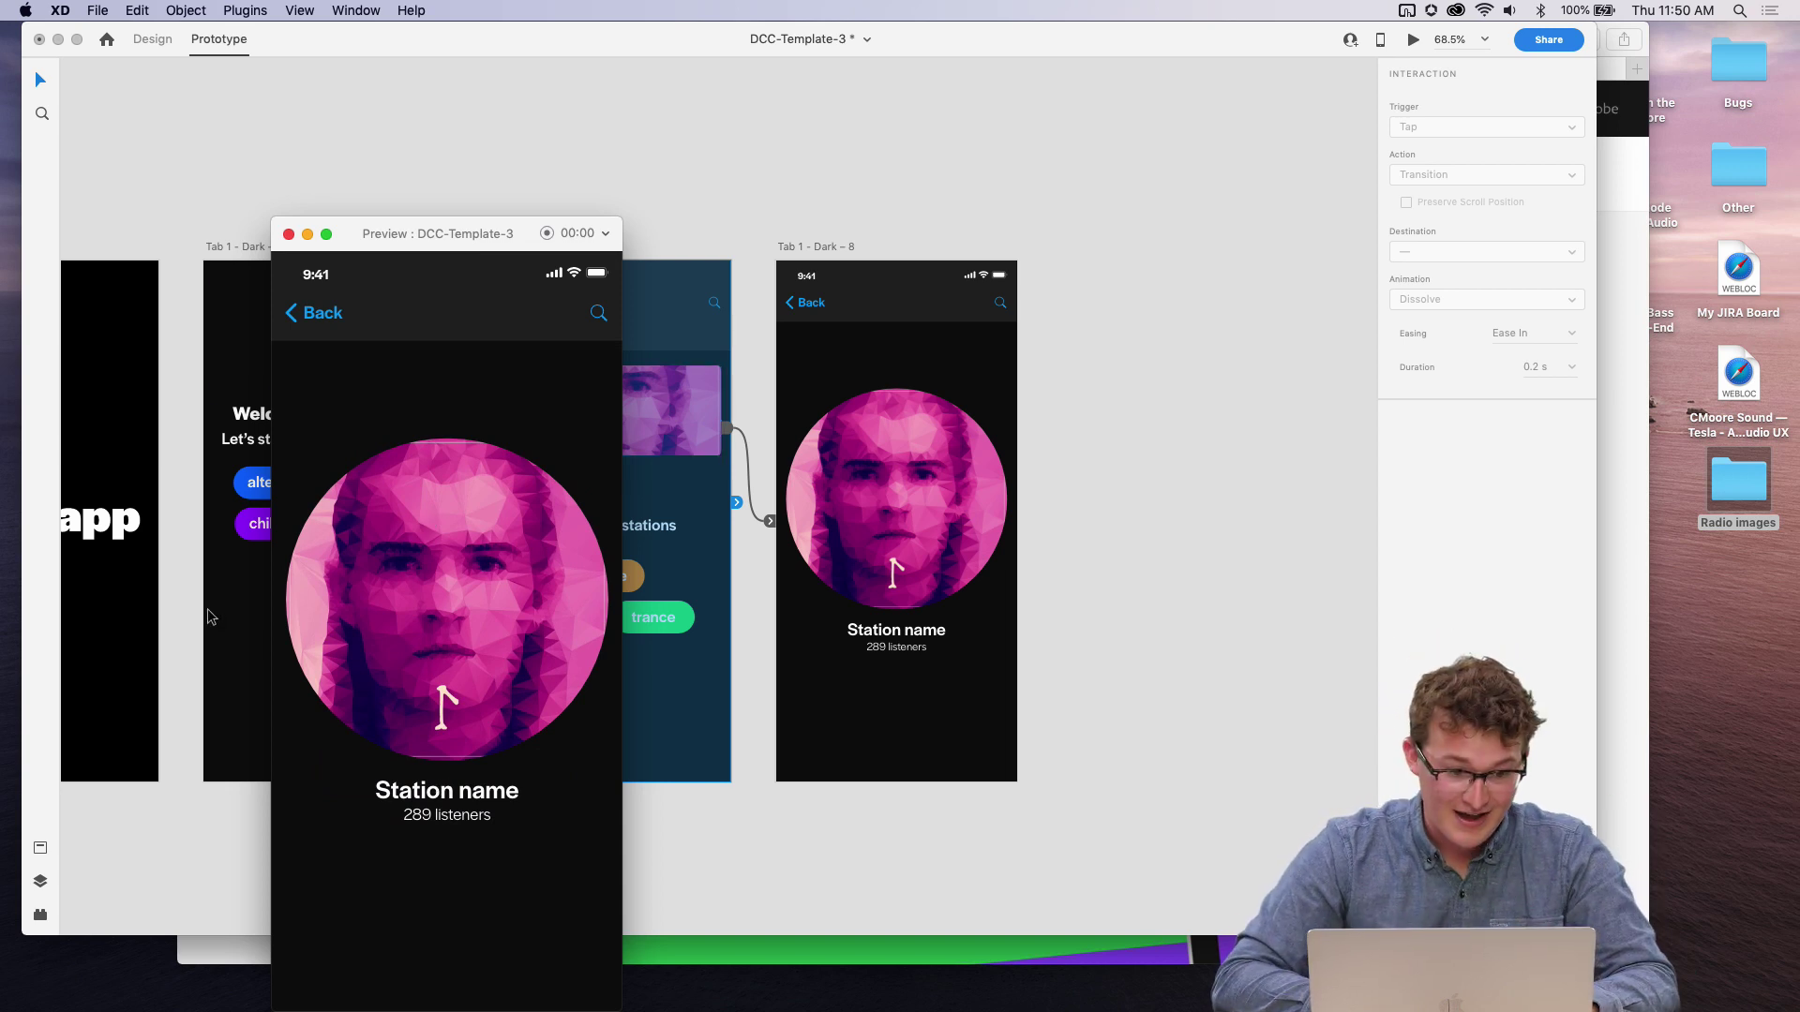
click(675, 316)
scroll(675, 316, left, 3)
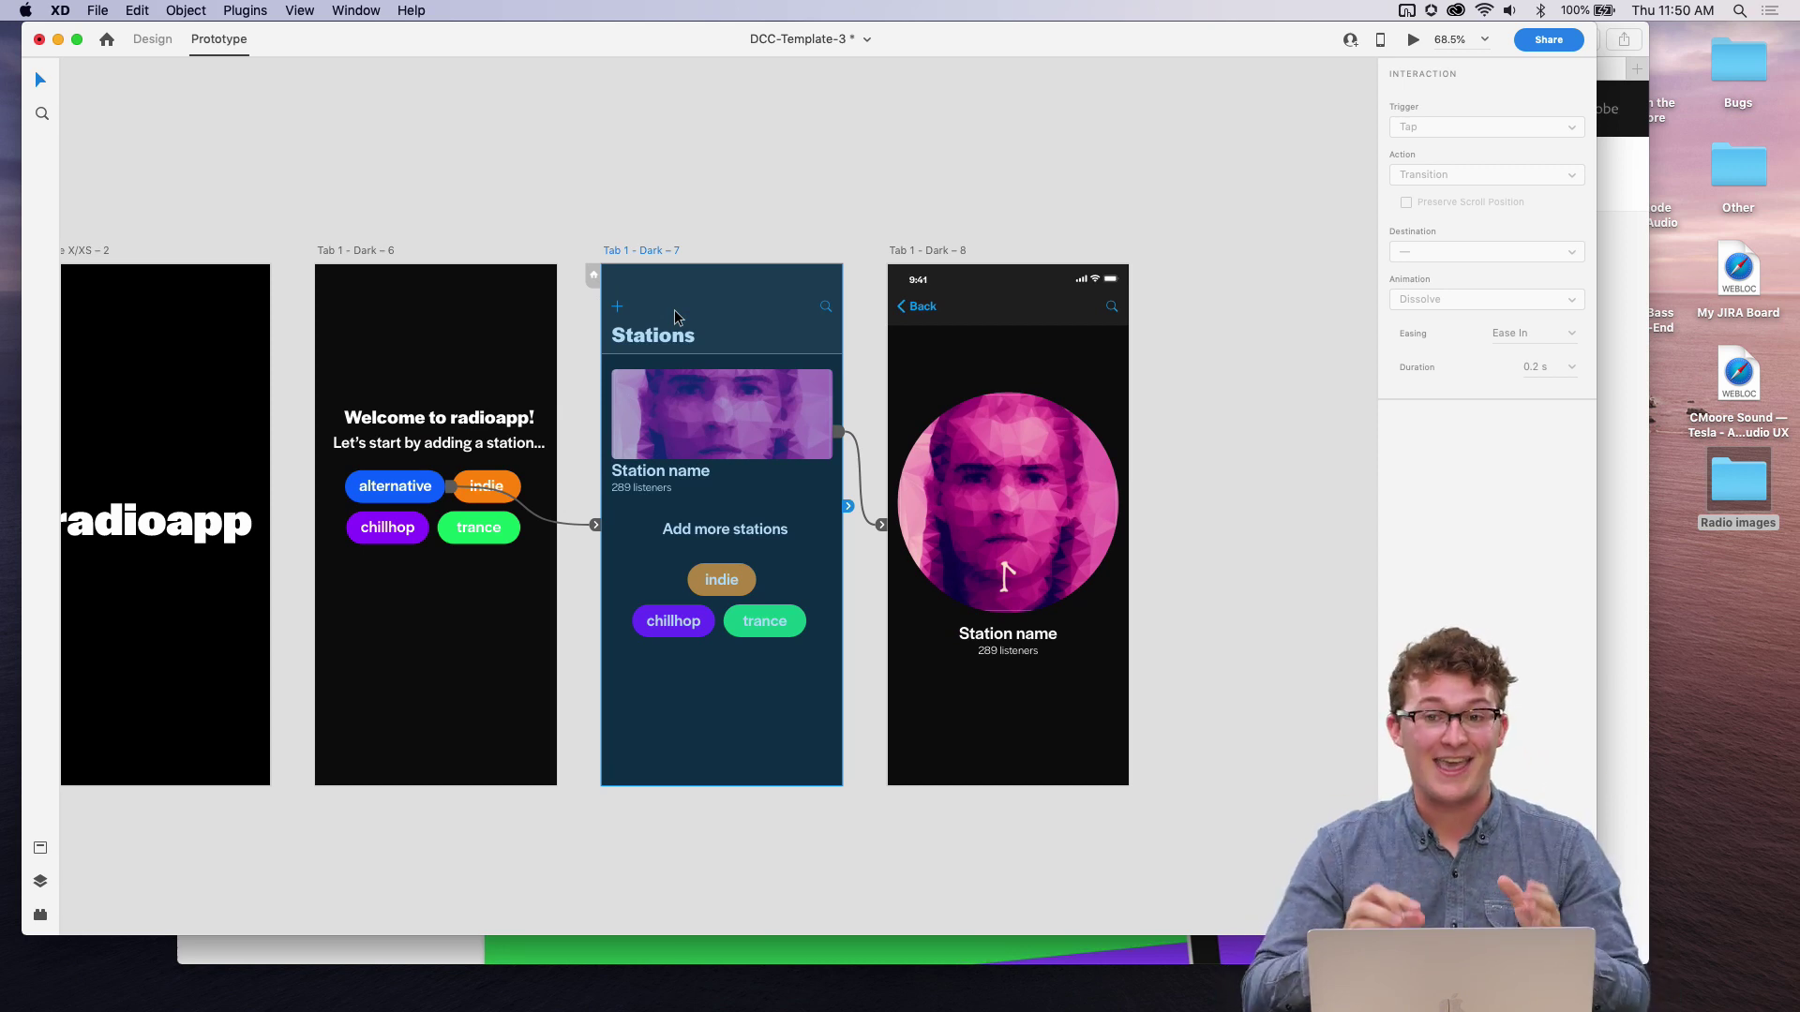
key(super+minus)
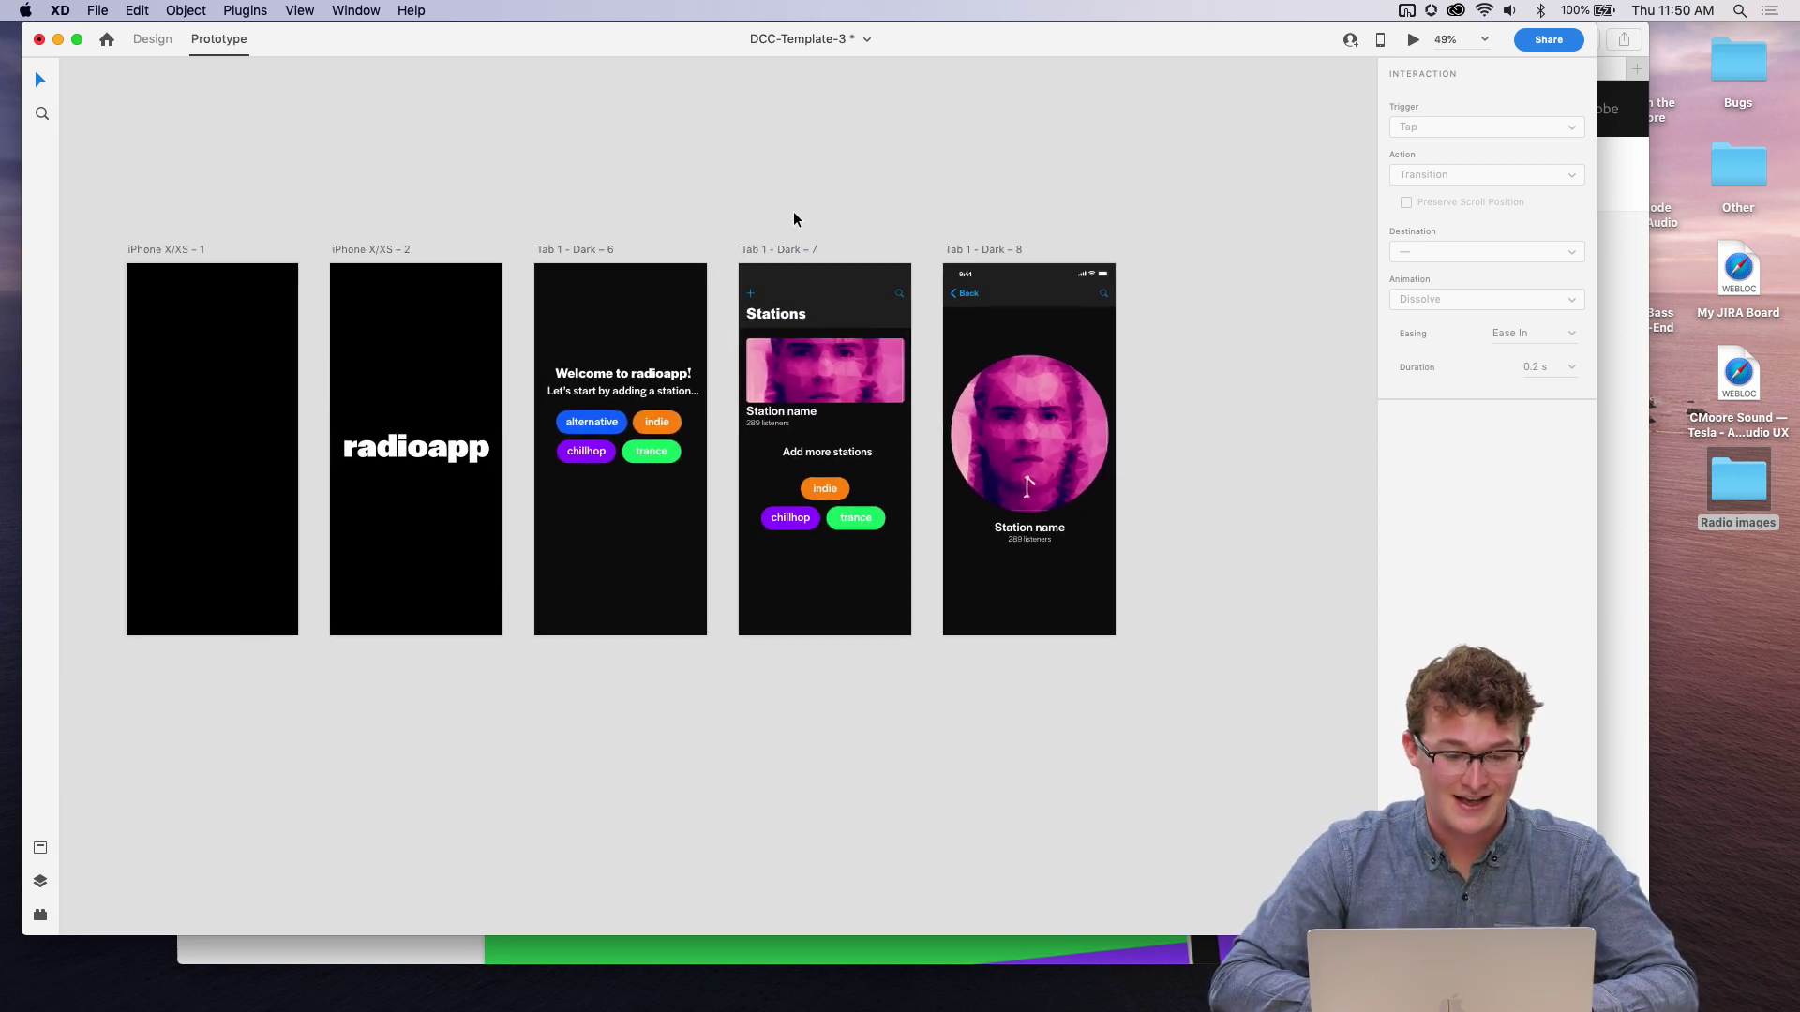
scroll(792, 218, left, 5)
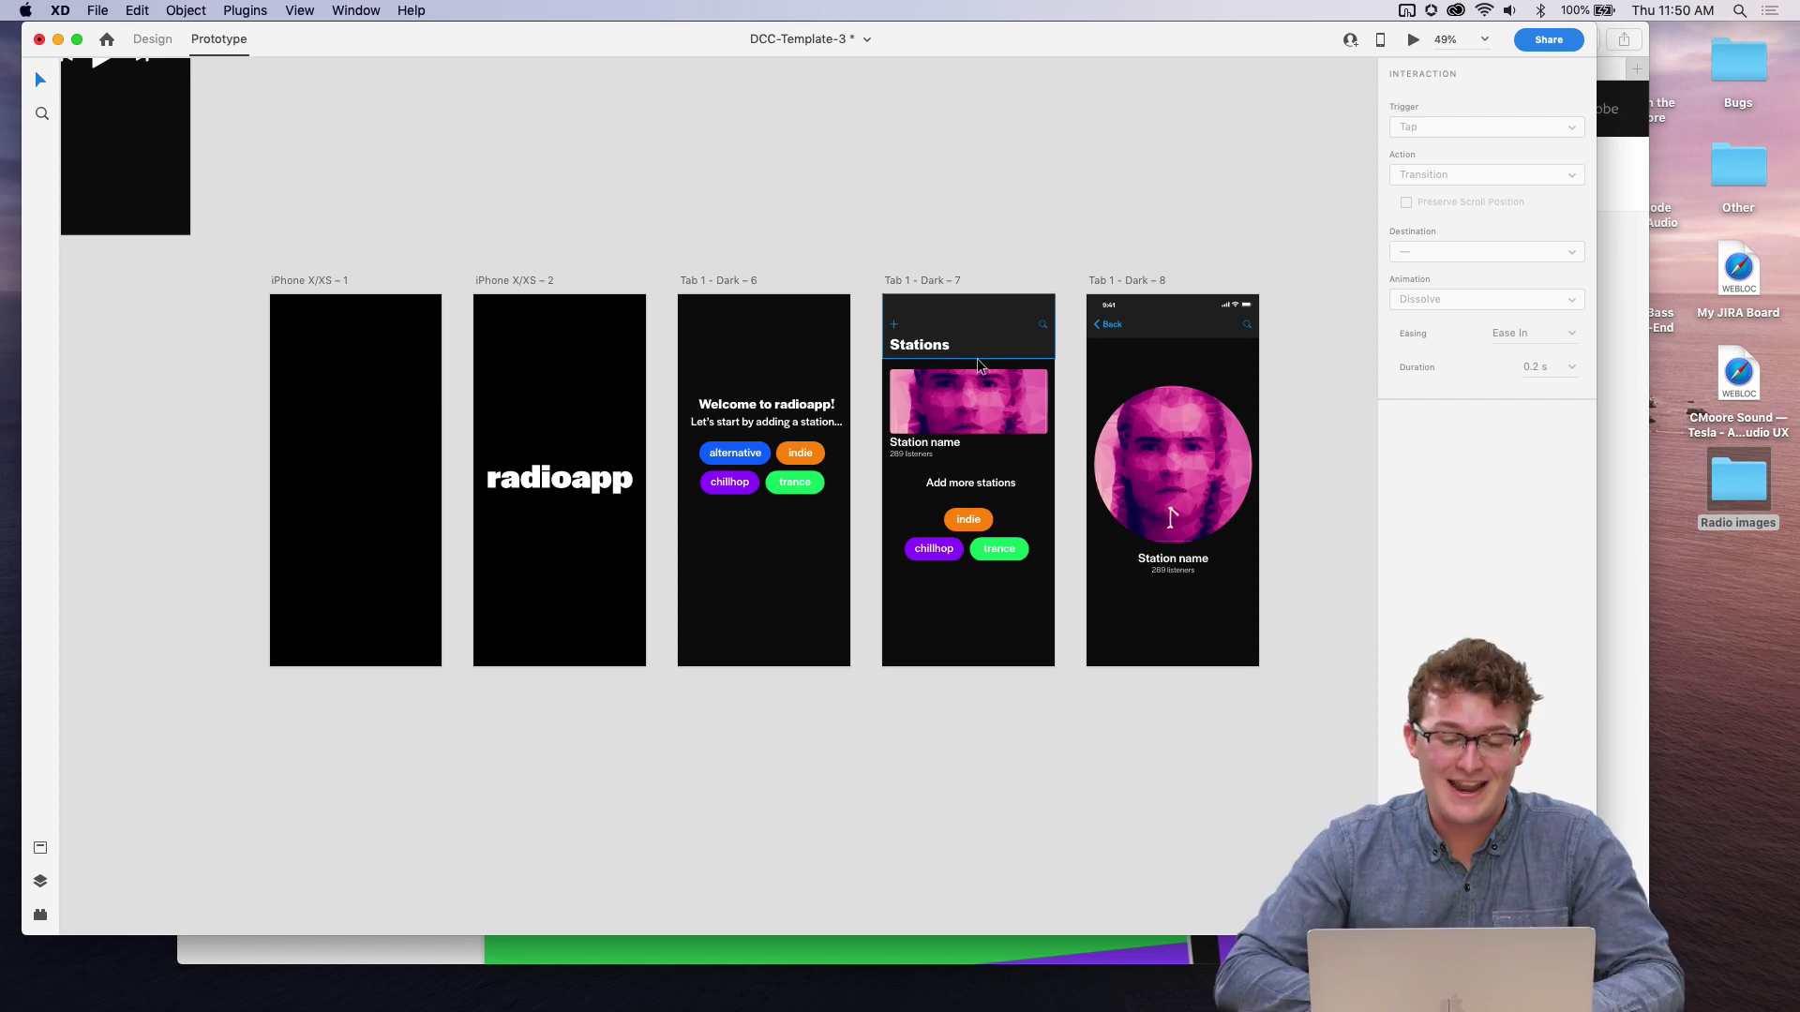
scroll(977, 358, up, 5)
scroll(979, 365, right, 5)
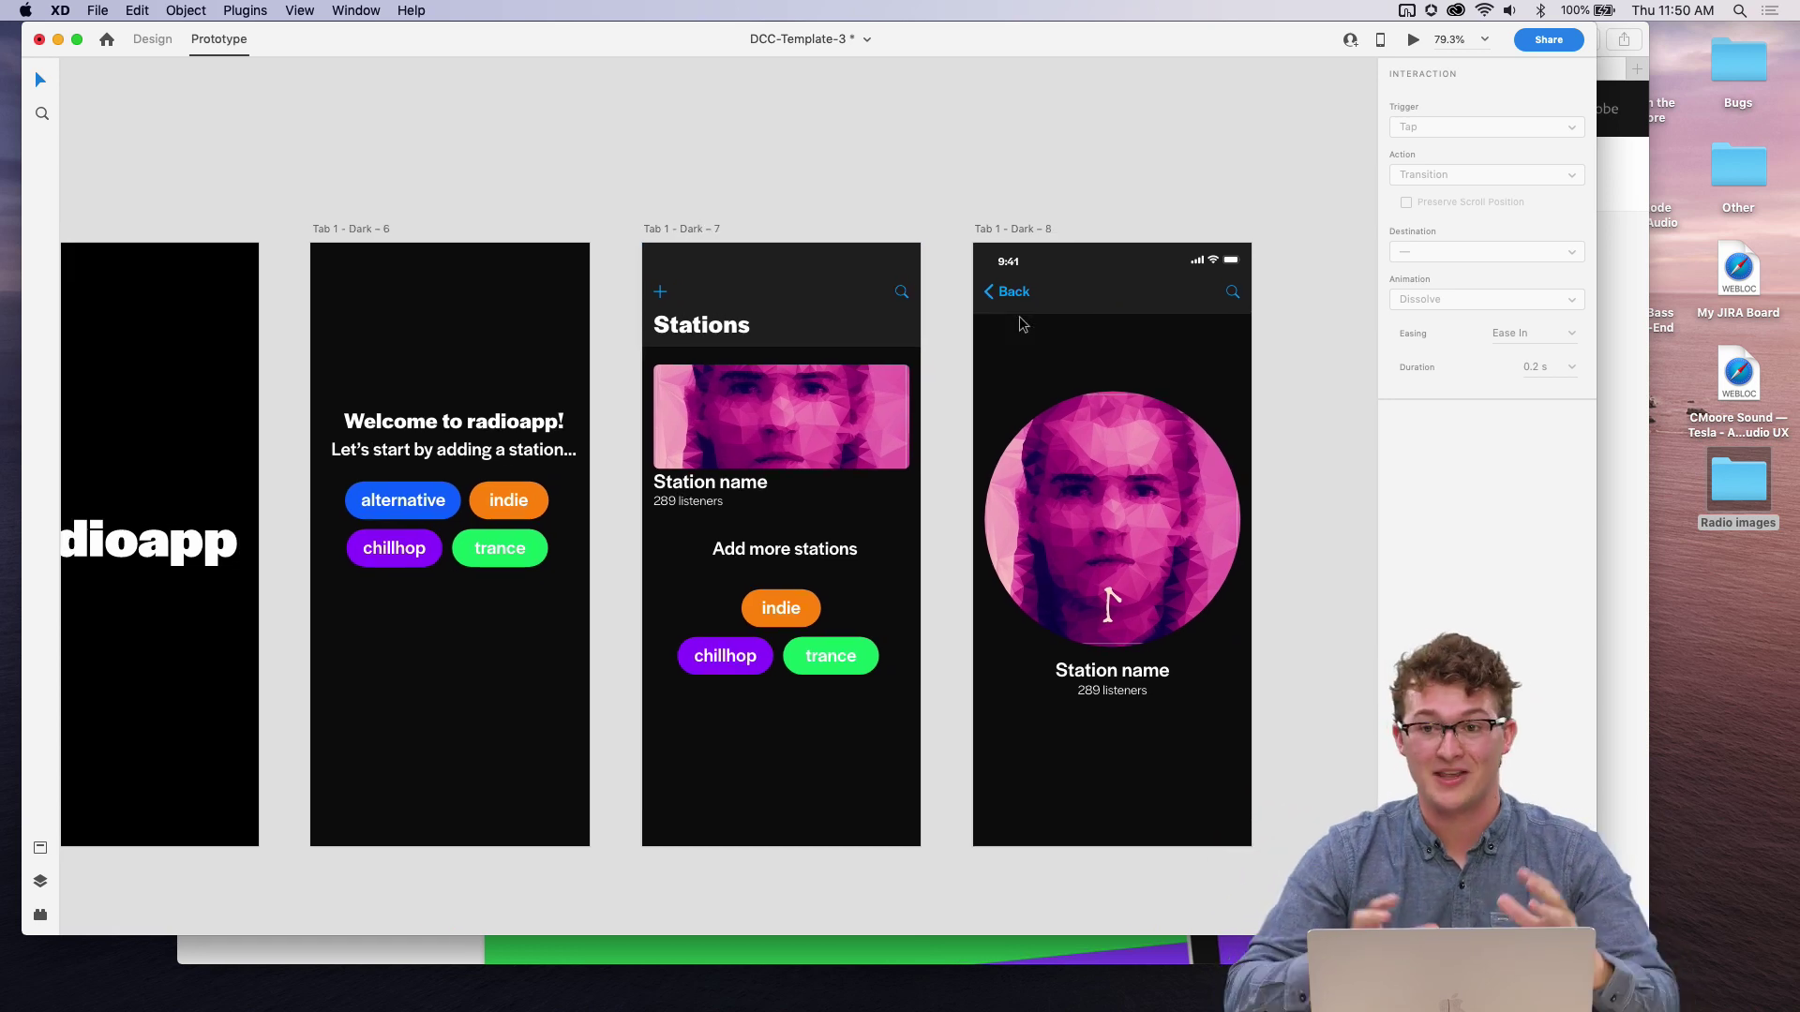
scroll(1022, 323, right, 1)
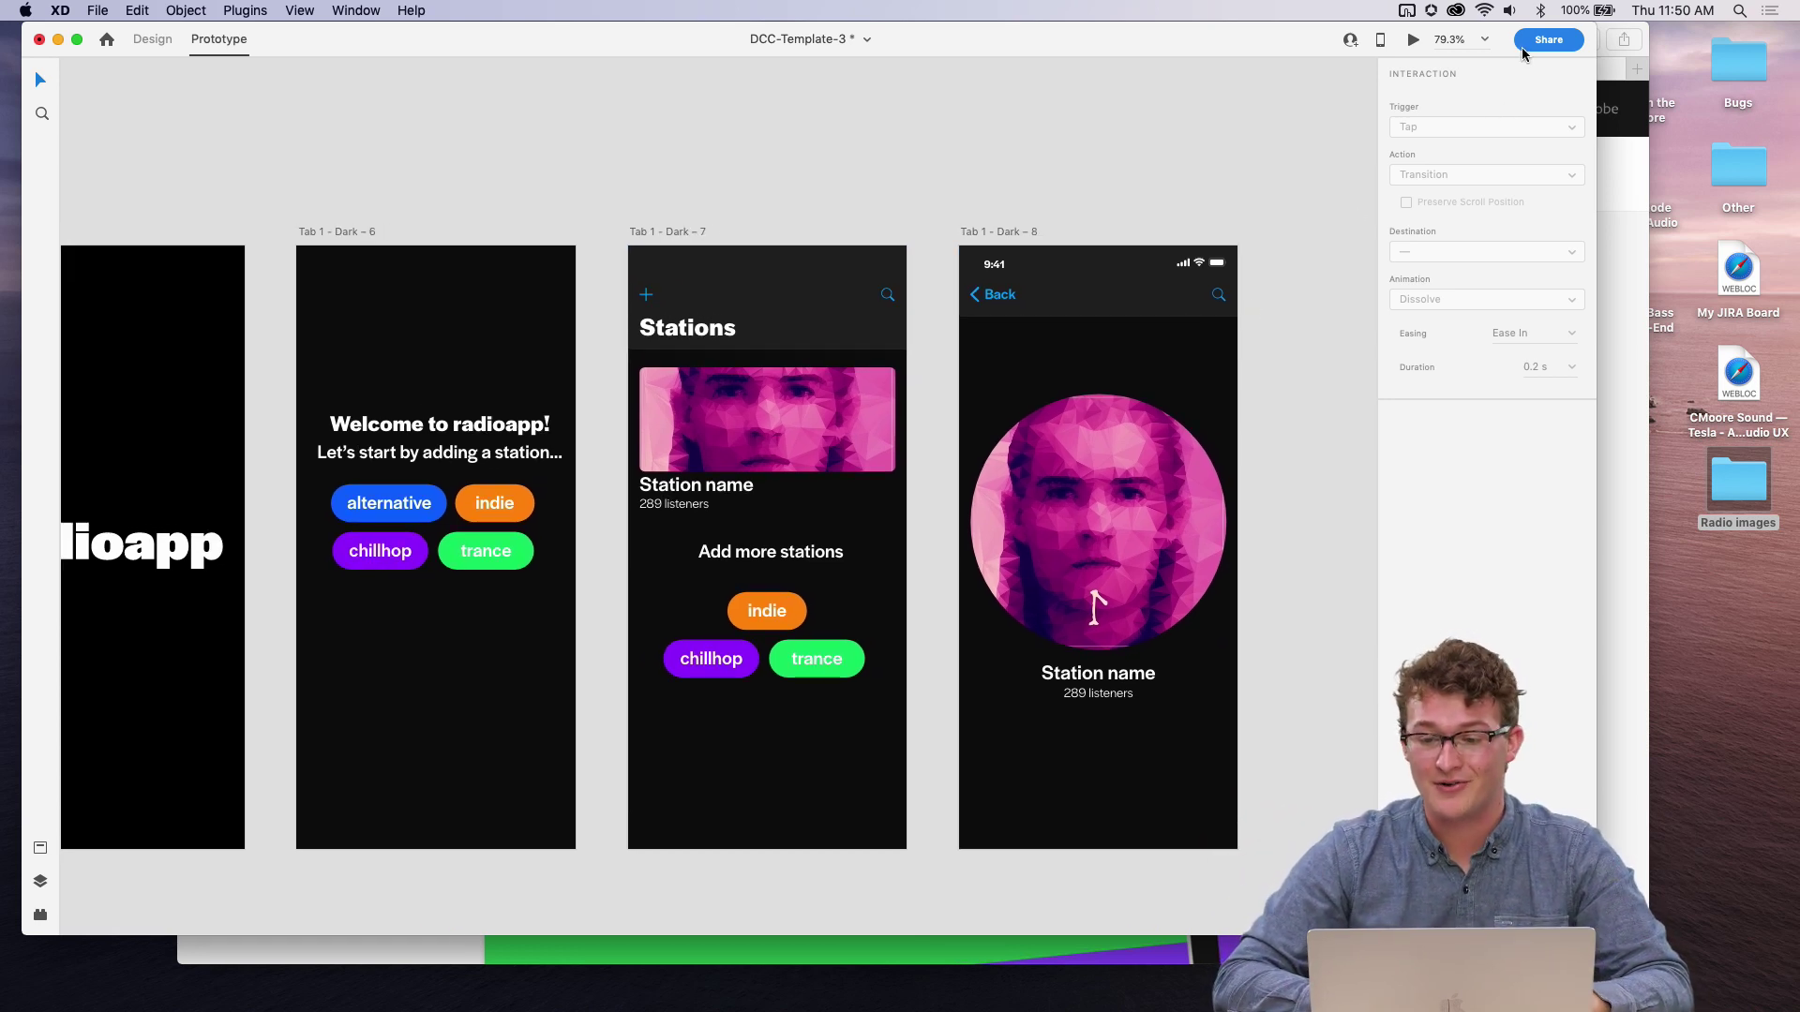
- Return to full screen, create a Share for Review link that anyone with the link can view, and copy its embed code
click(77, 40)
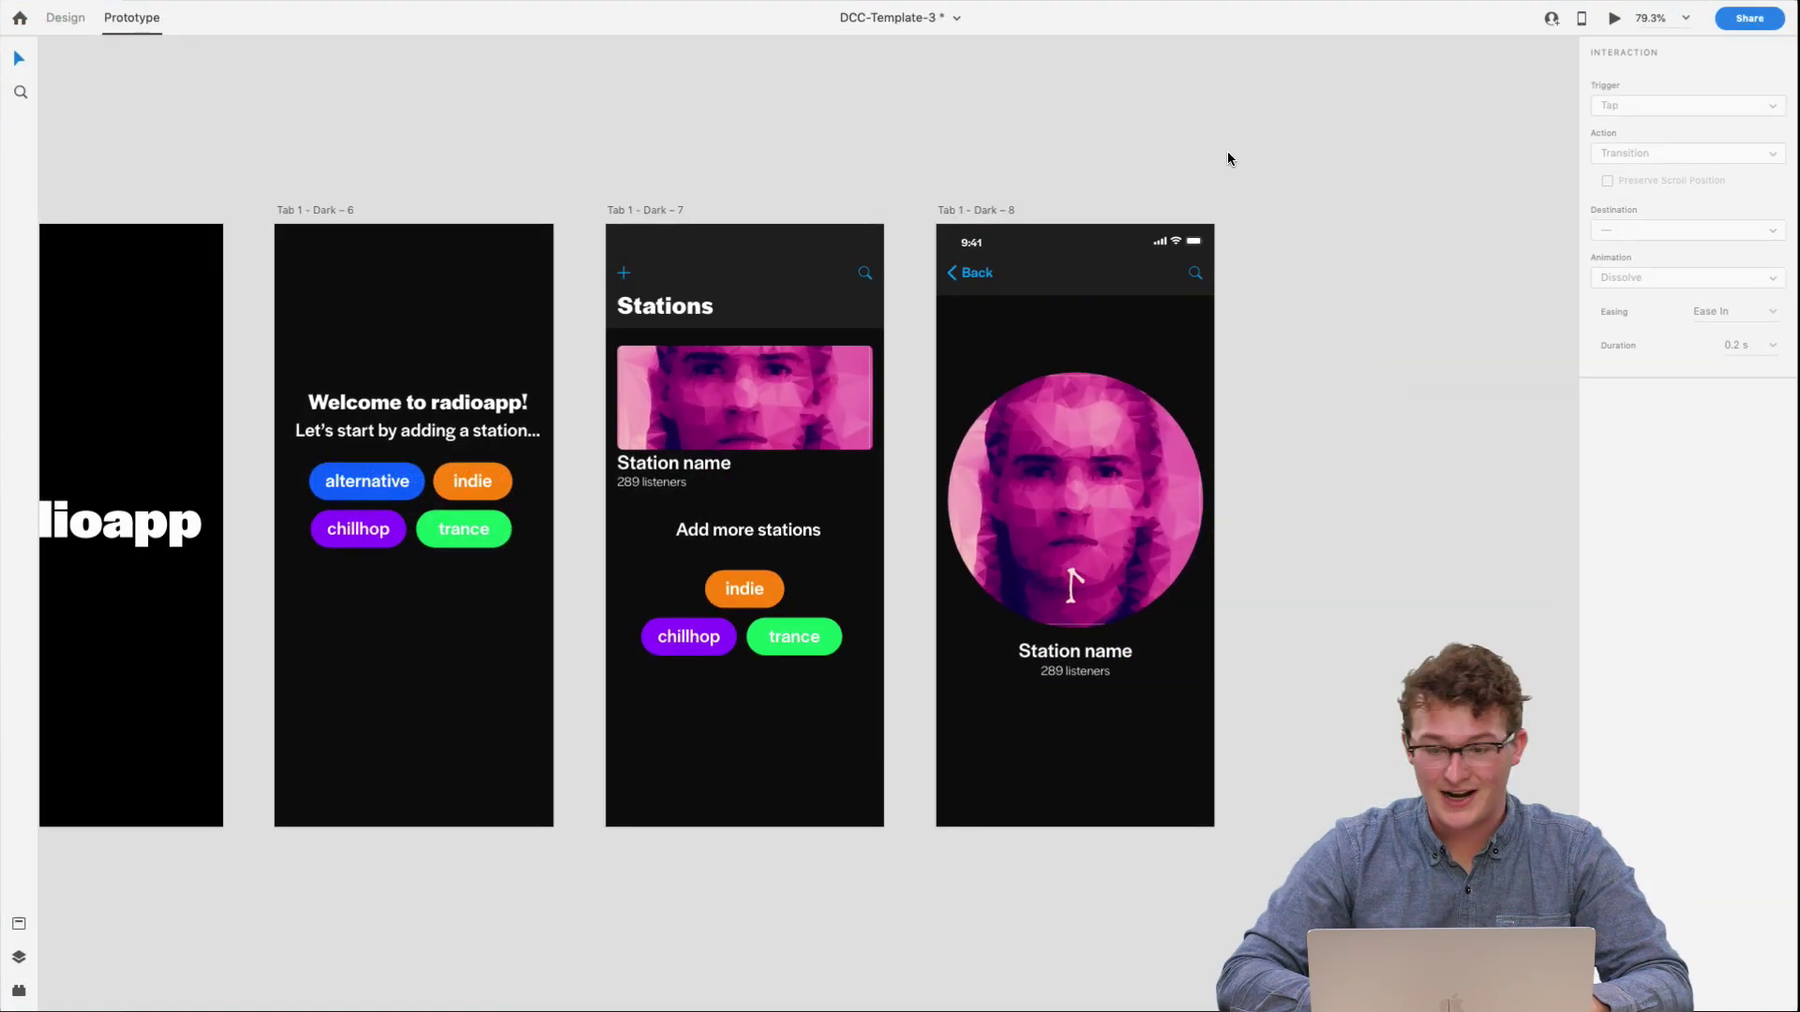
click(1759, 24)
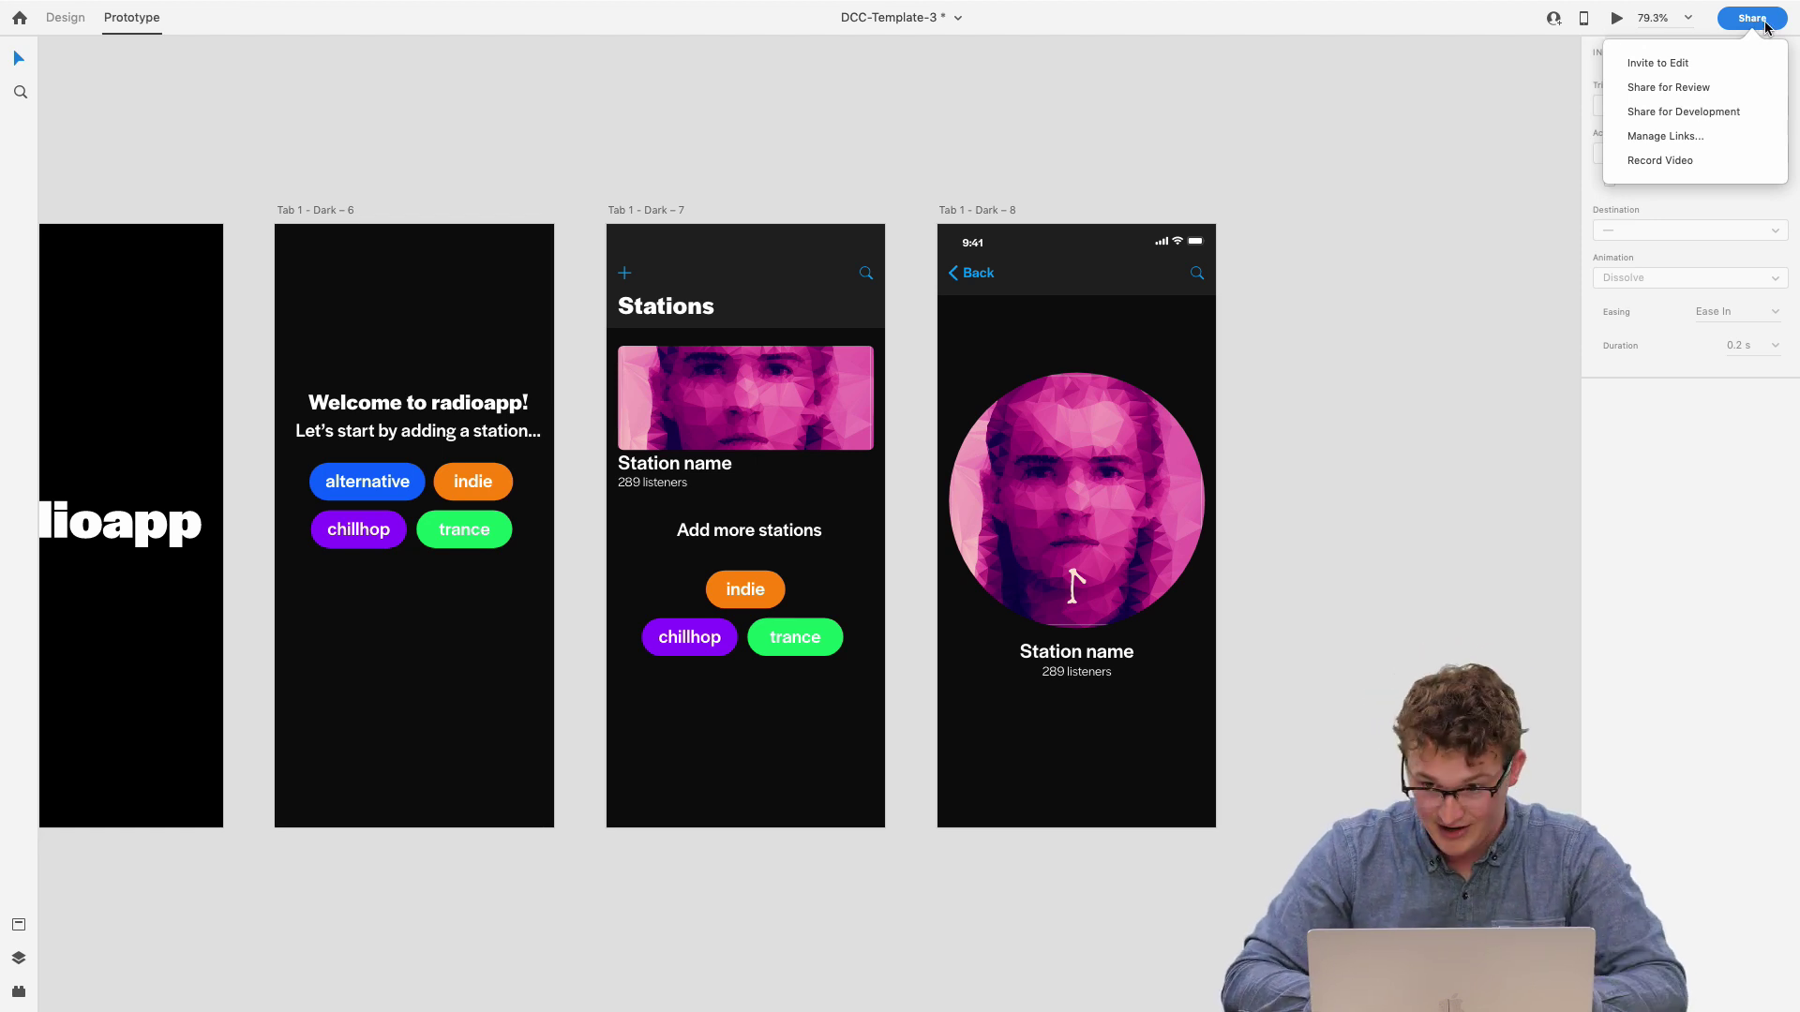
click(1672, 90)
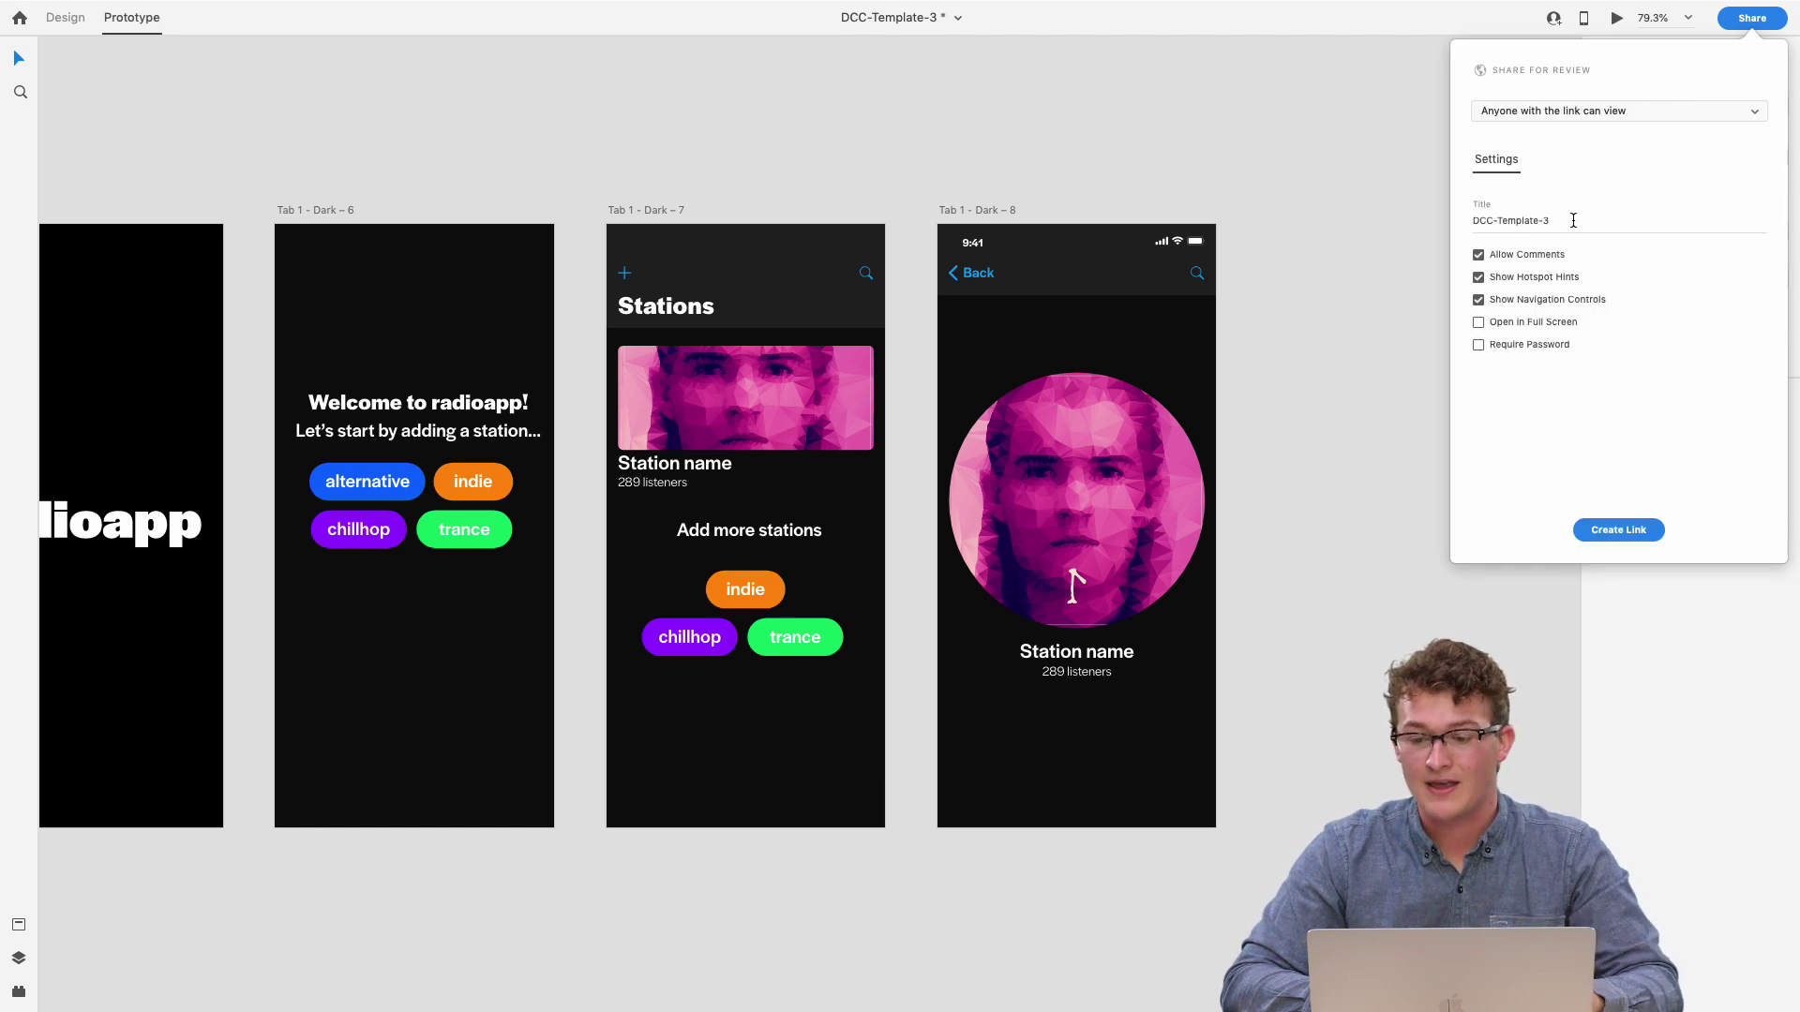
click(1624, 533)
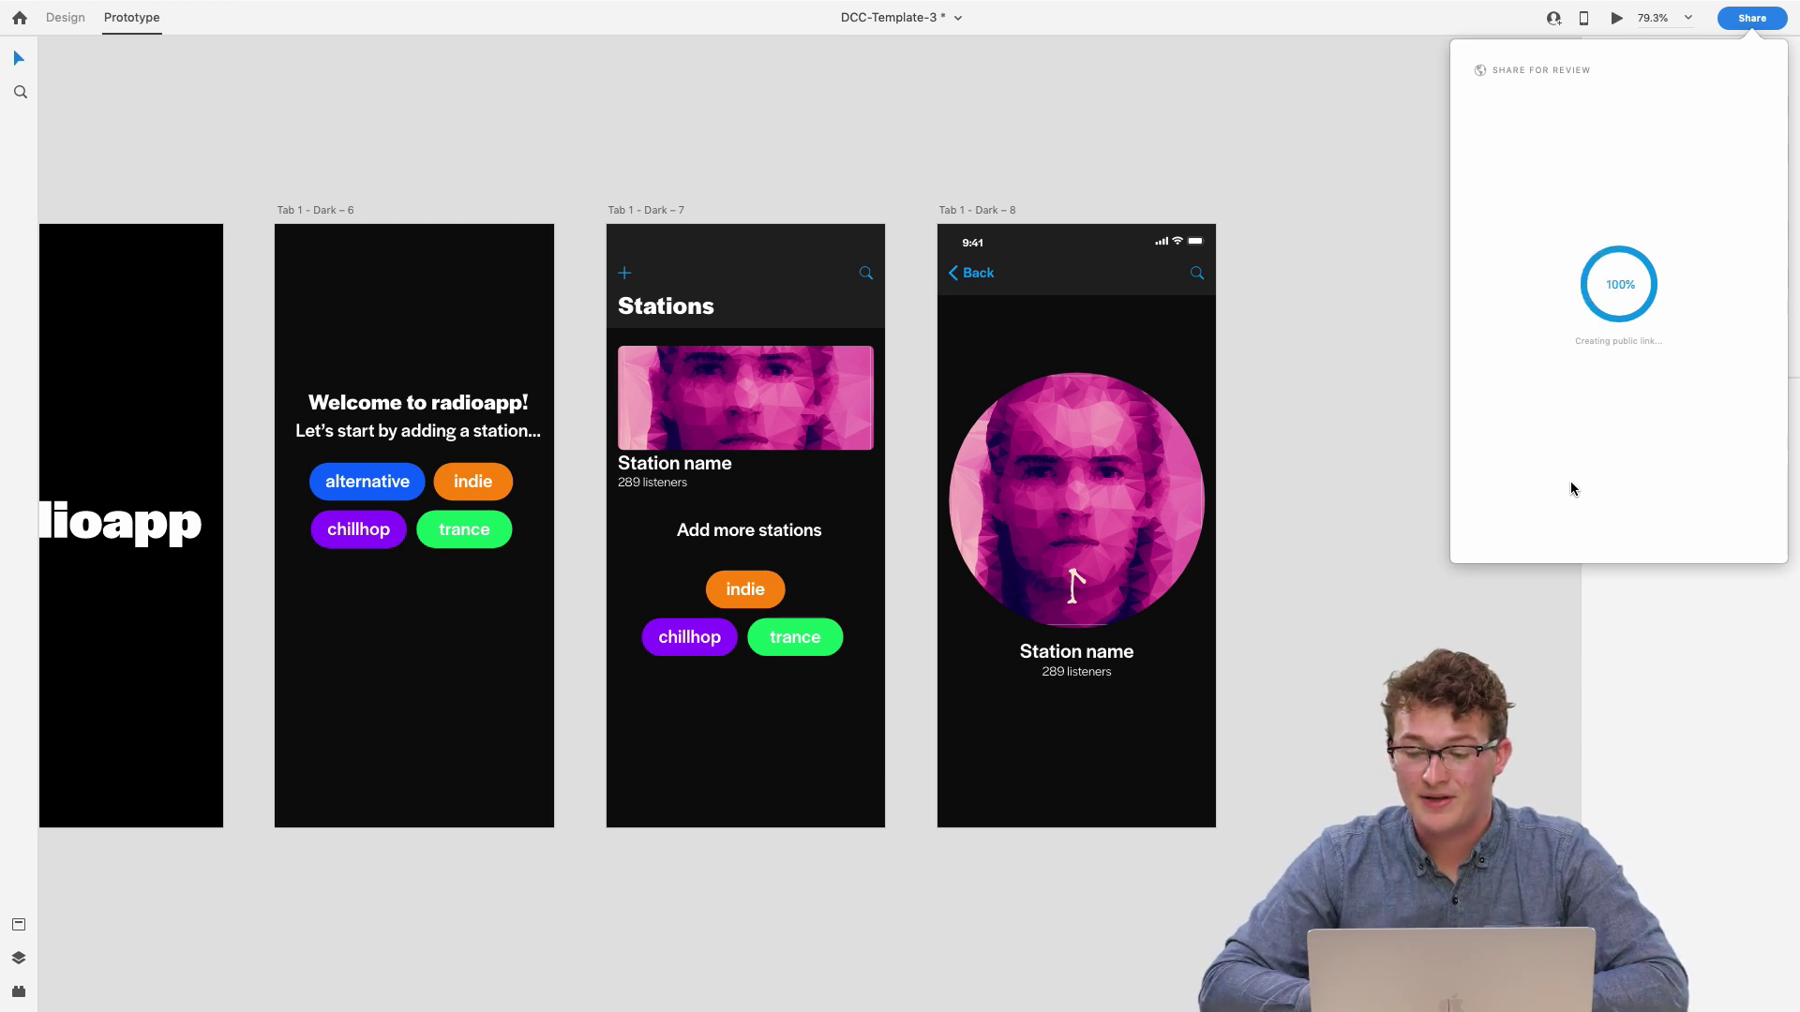
click(1619, 626)
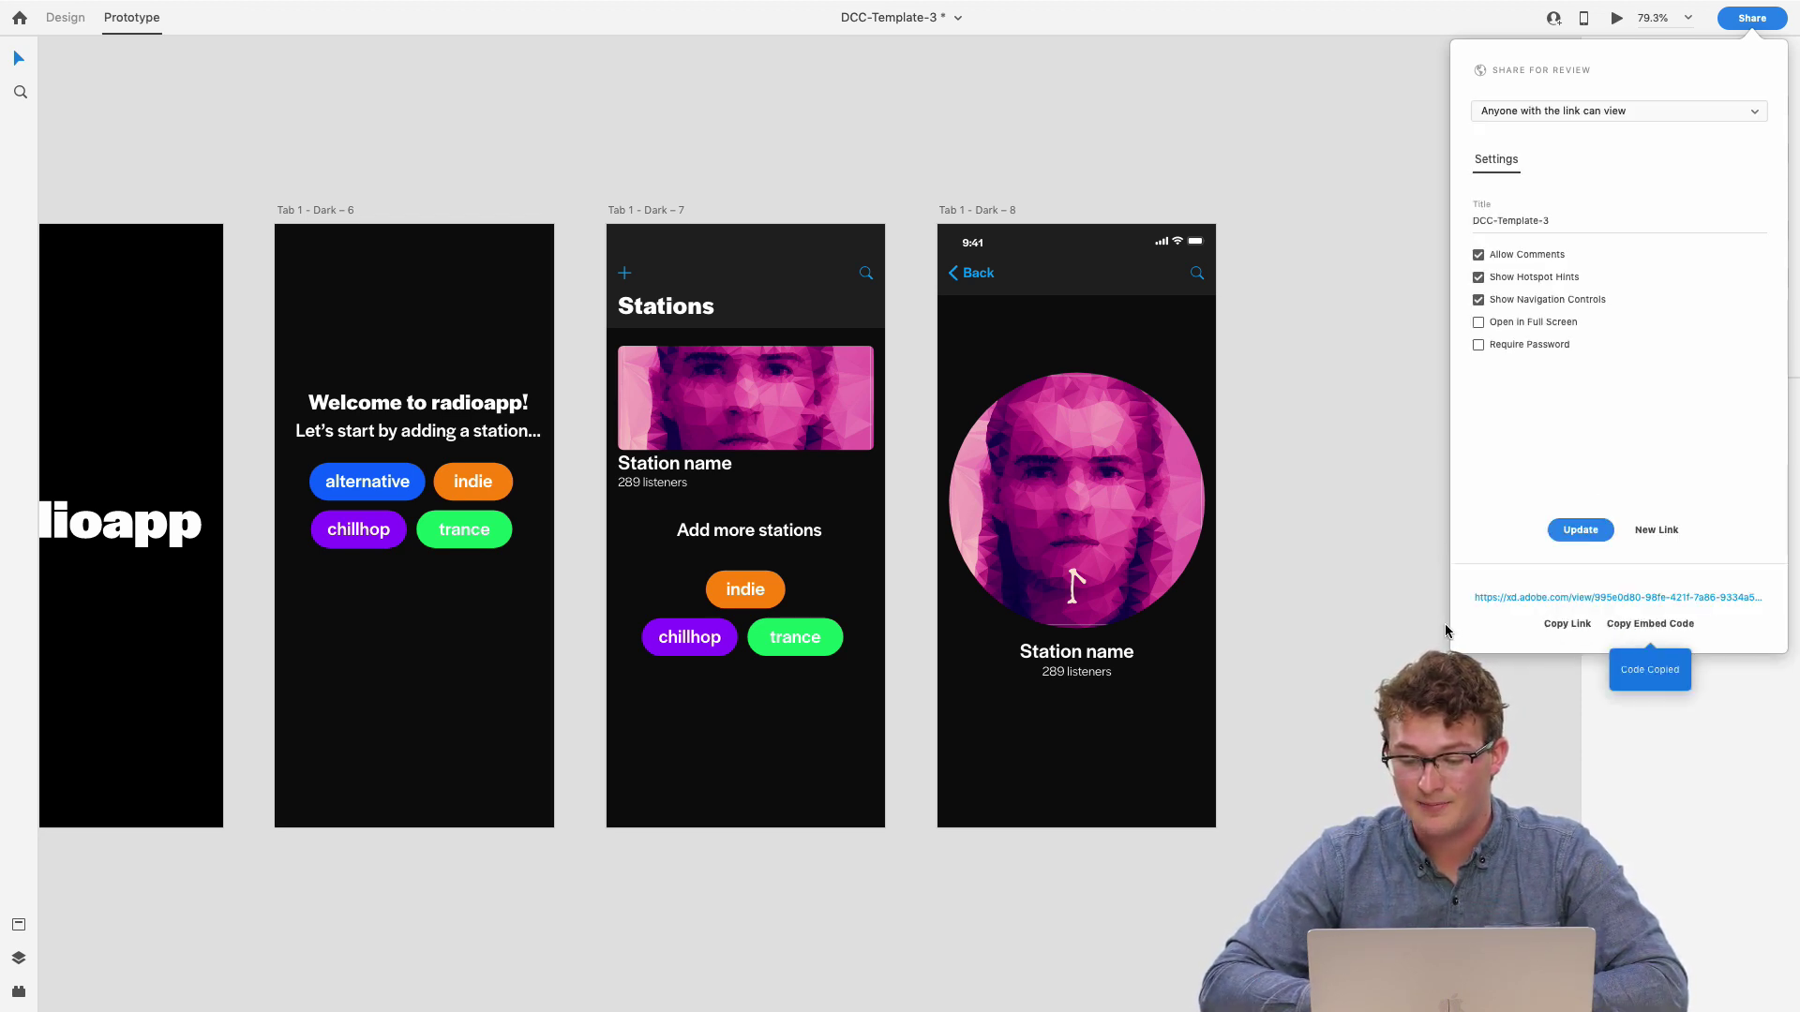
- Switch to Discord and look over the current-challenge channel in the Adobe XD server
key(ctrl+Up)
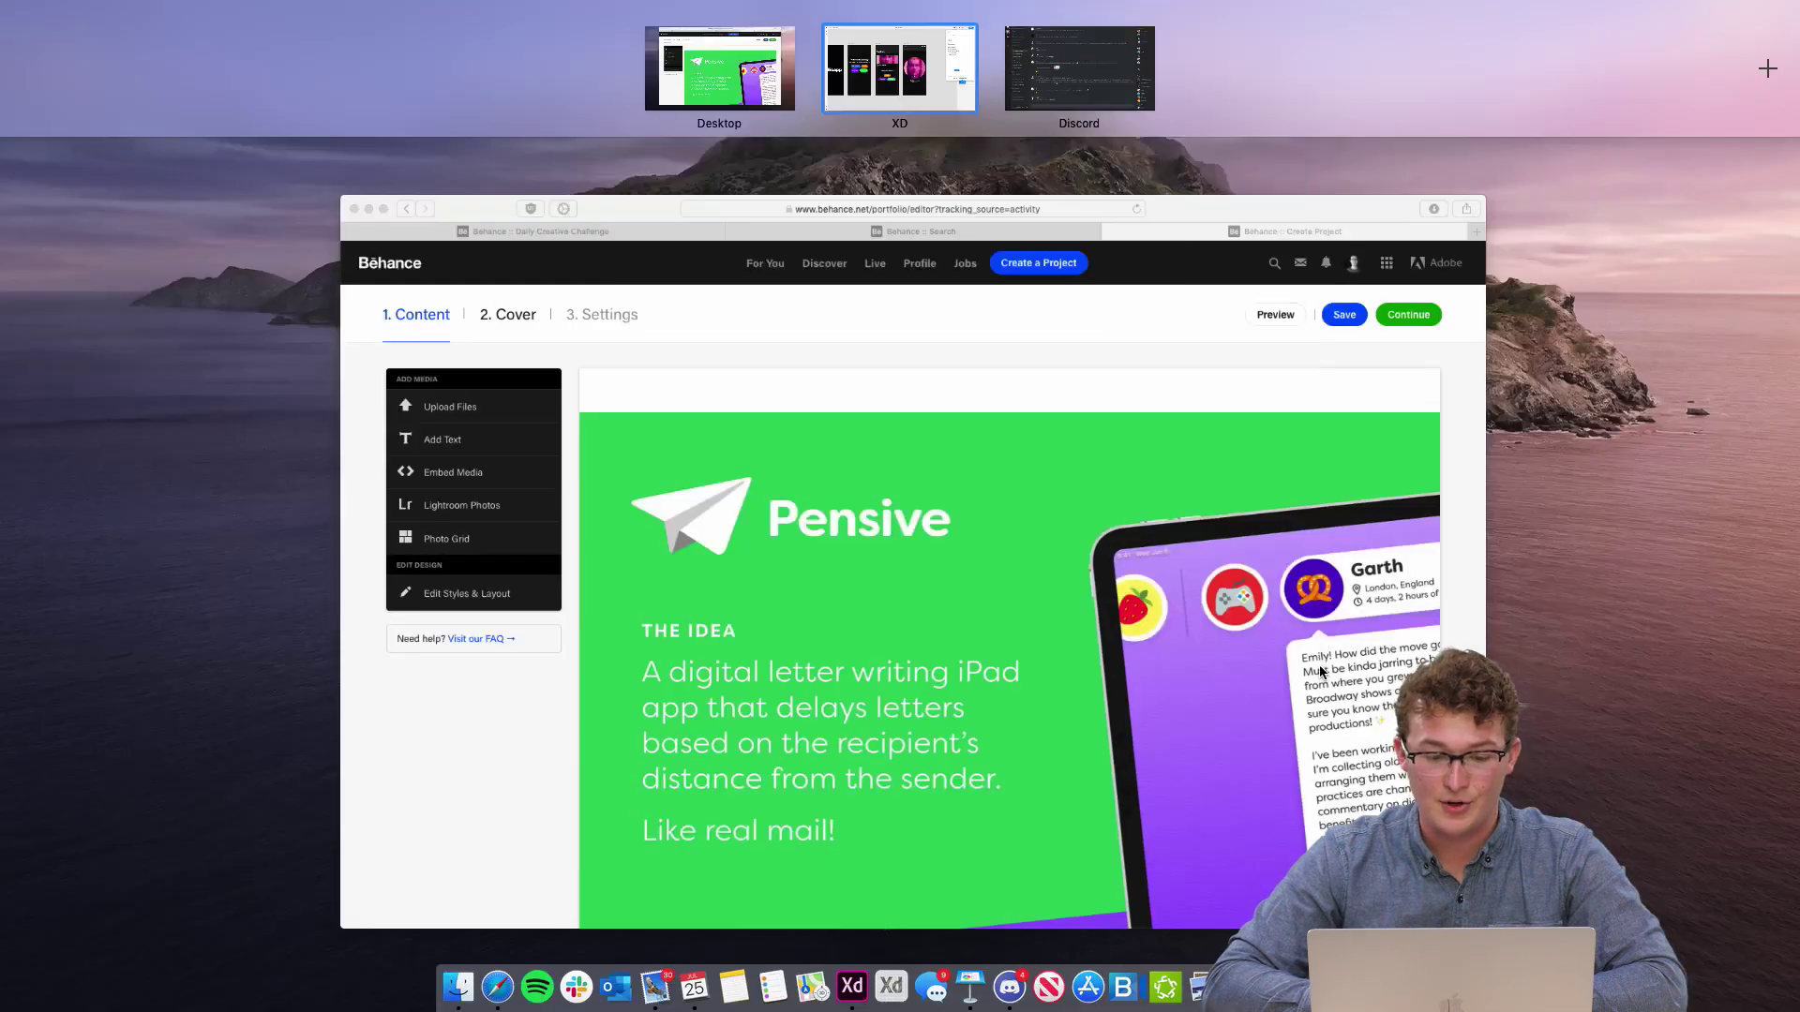
click(1064, 74)
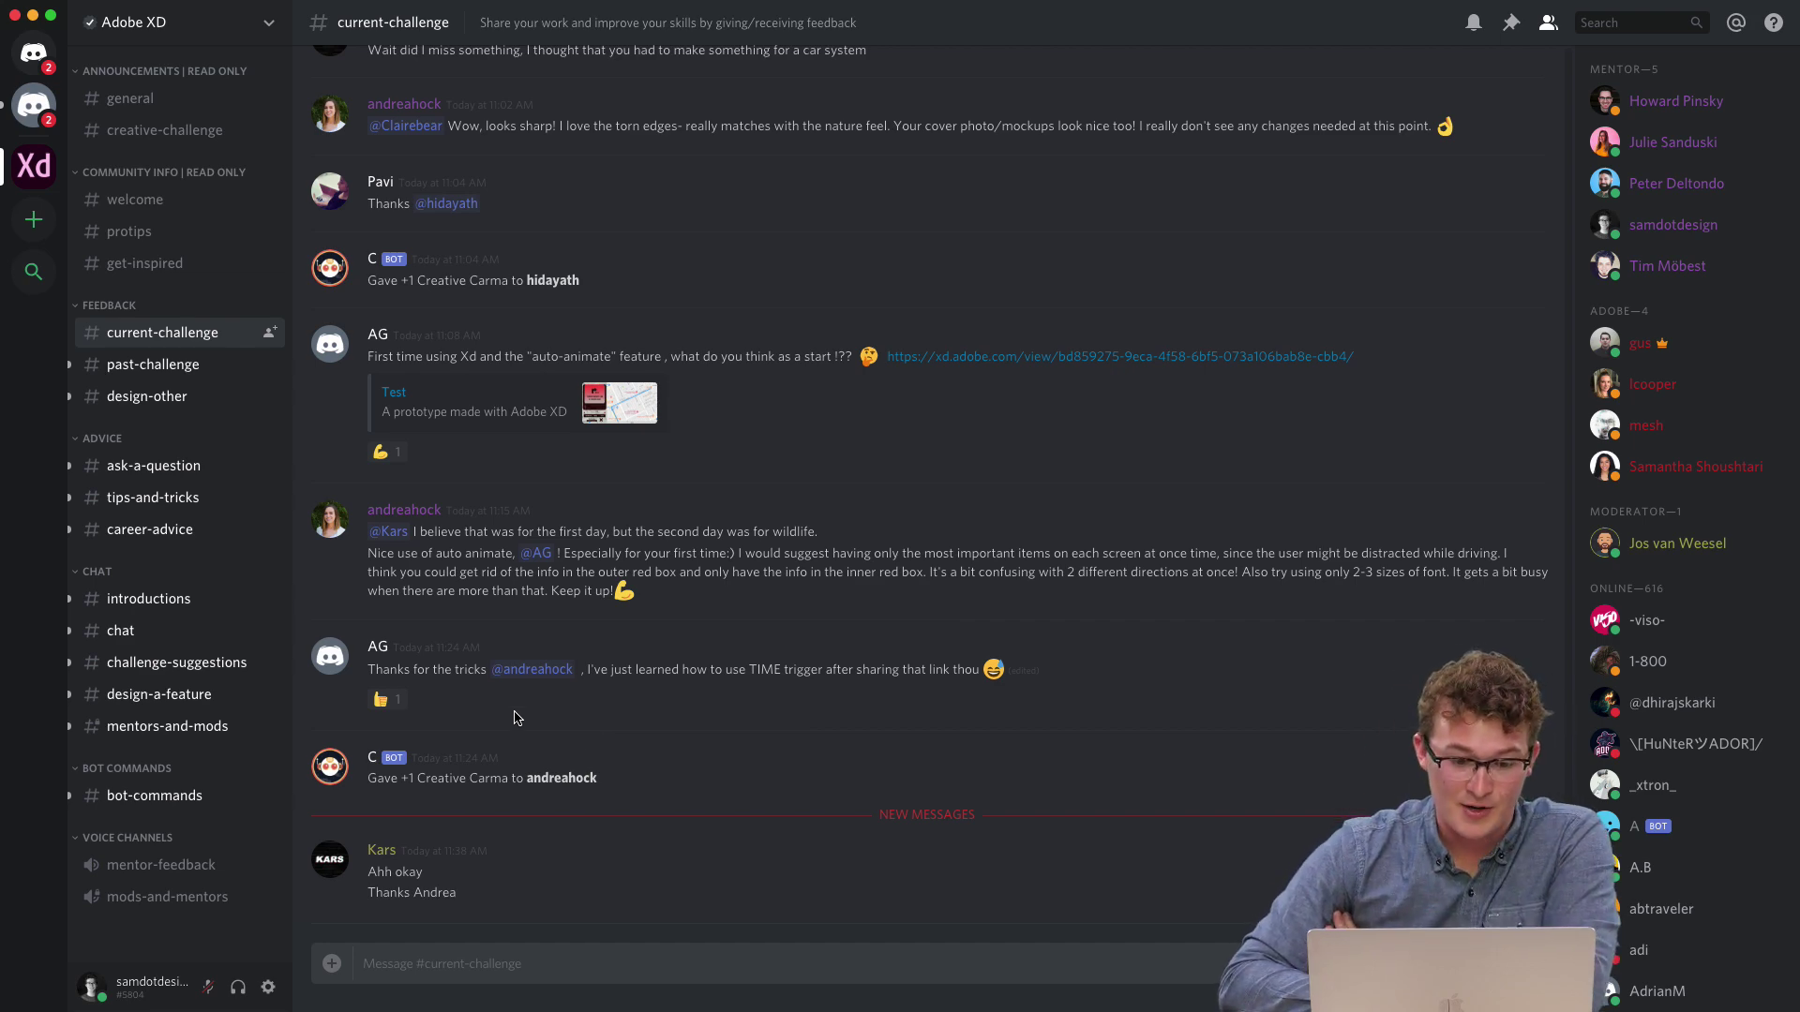
key(ctrl+Up)
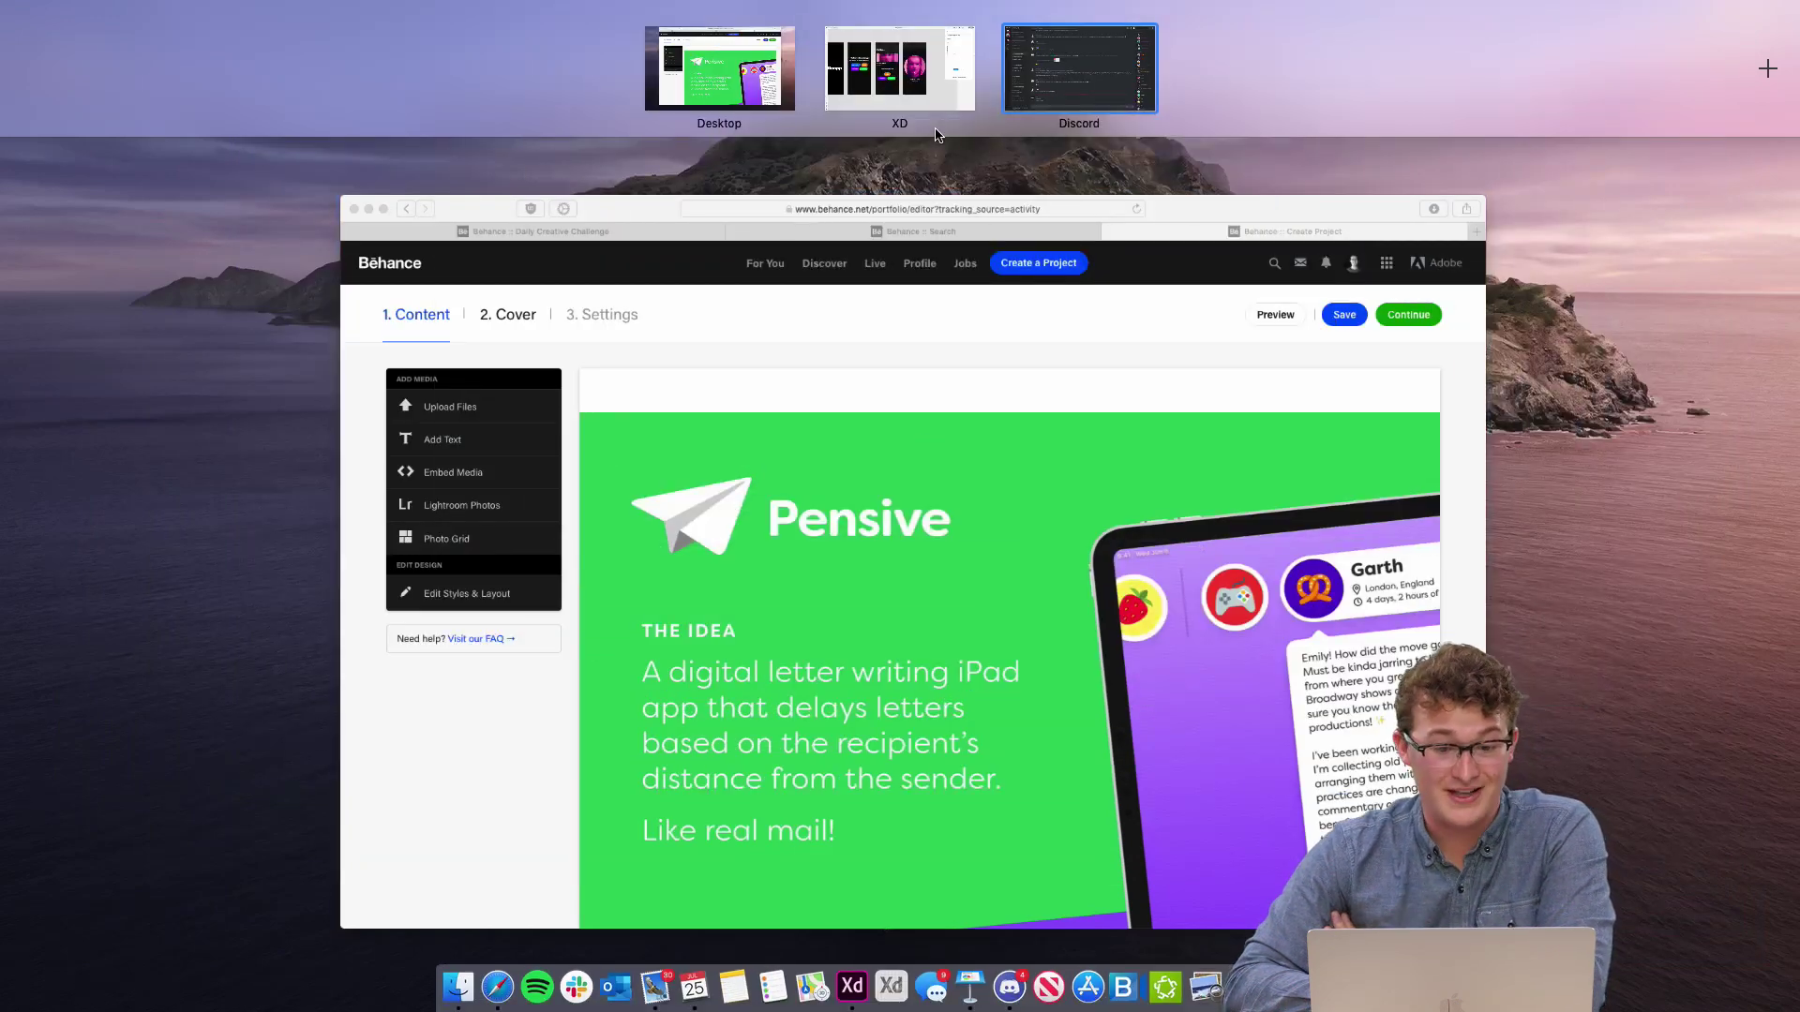
- Switch to Behance in Safari and browse the recent xddailychallenge projects, glancing at the Daily Creative Challenge page on the way
click(759, 315)
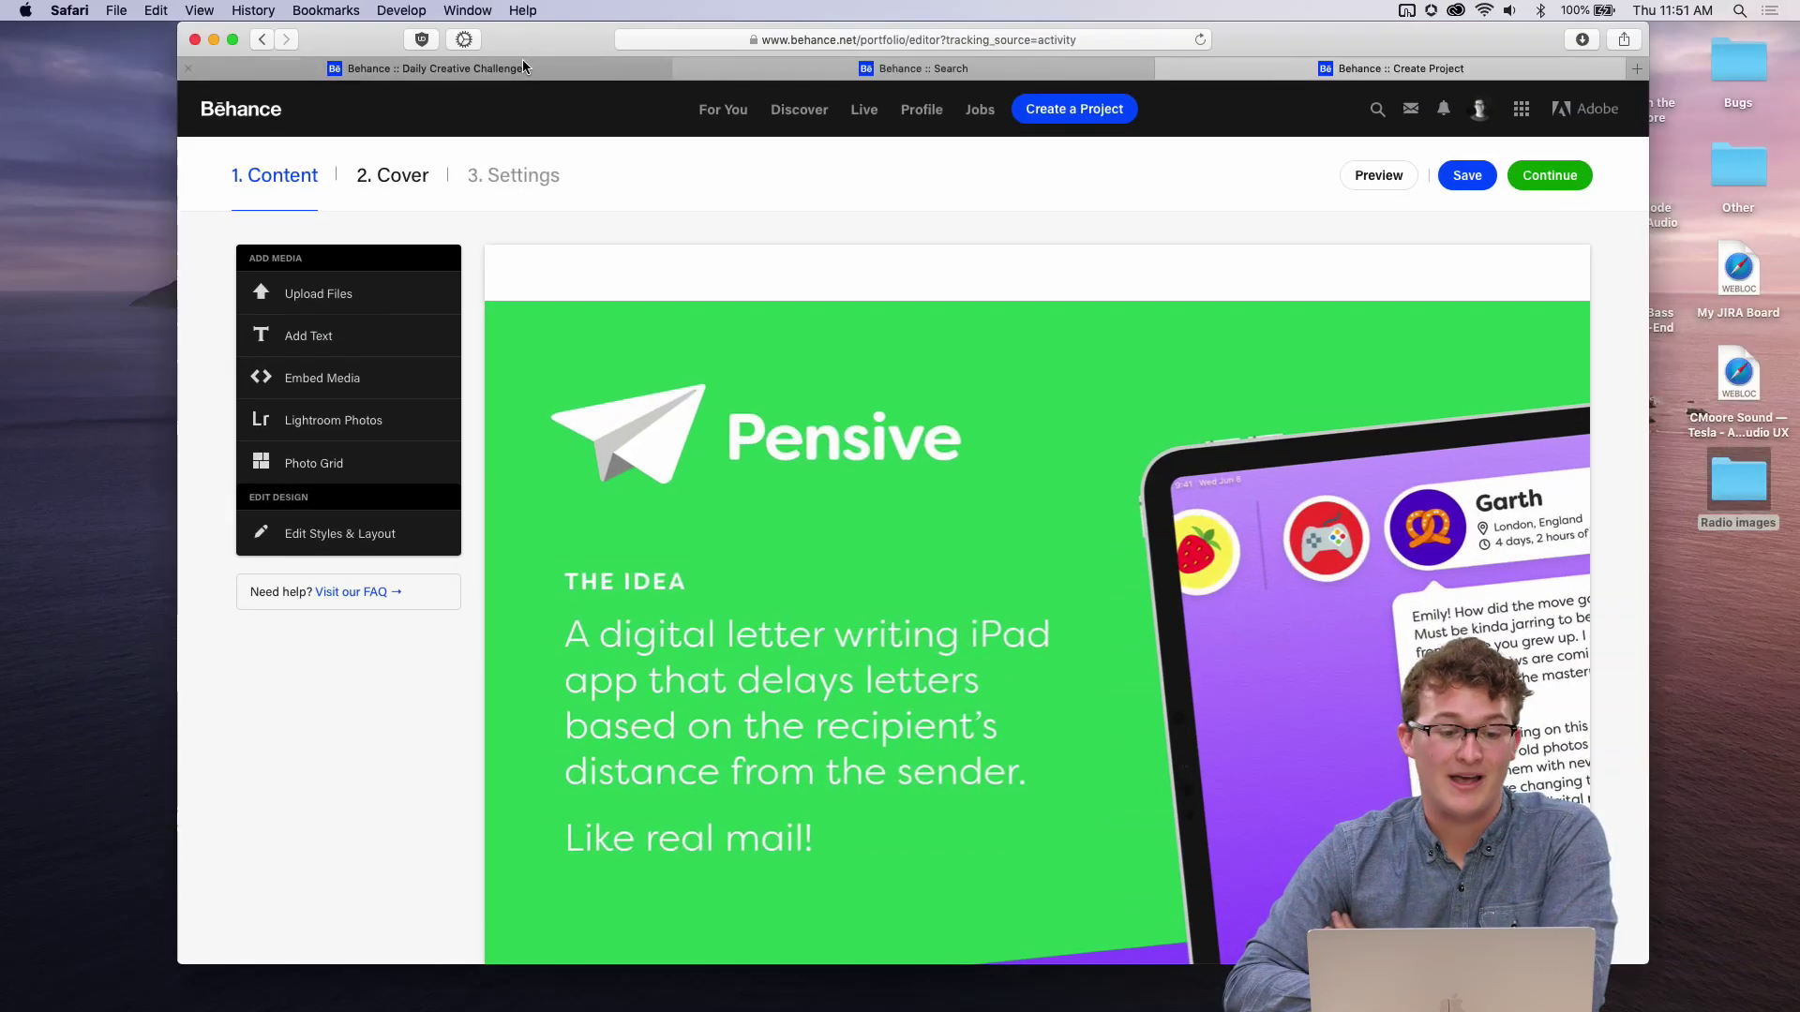
click(498, 75)
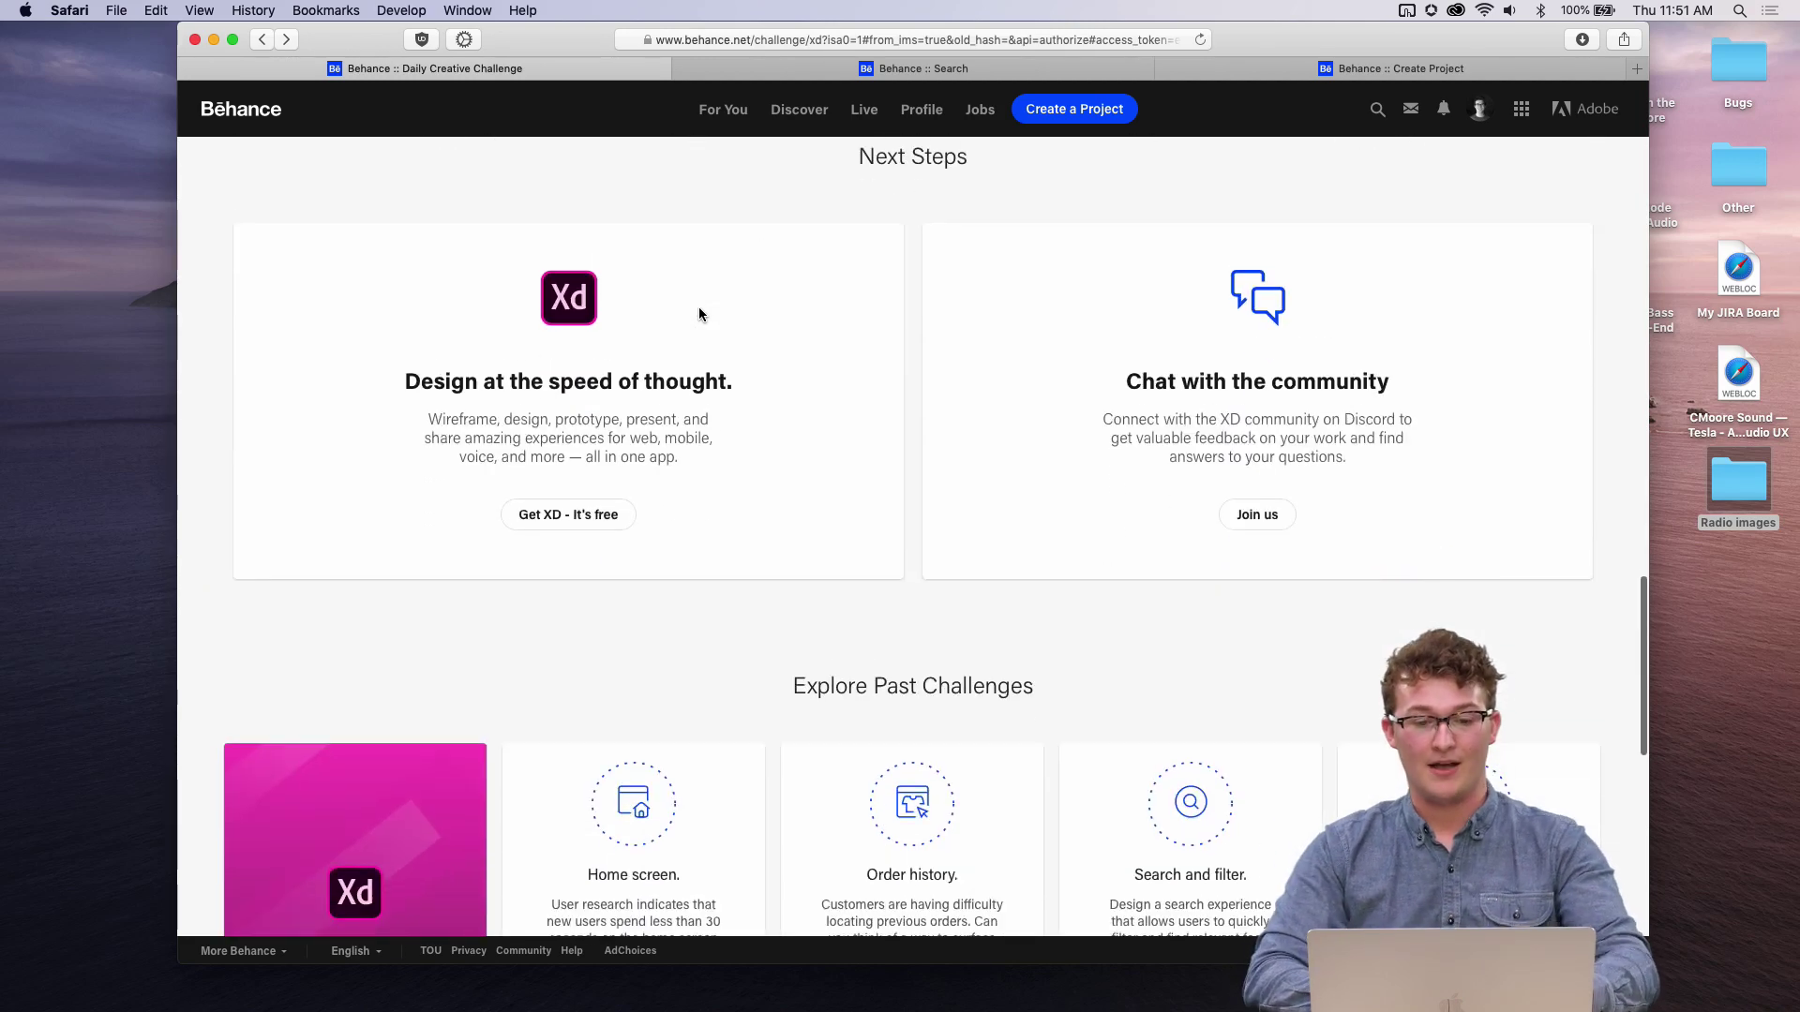
click(888, 69)
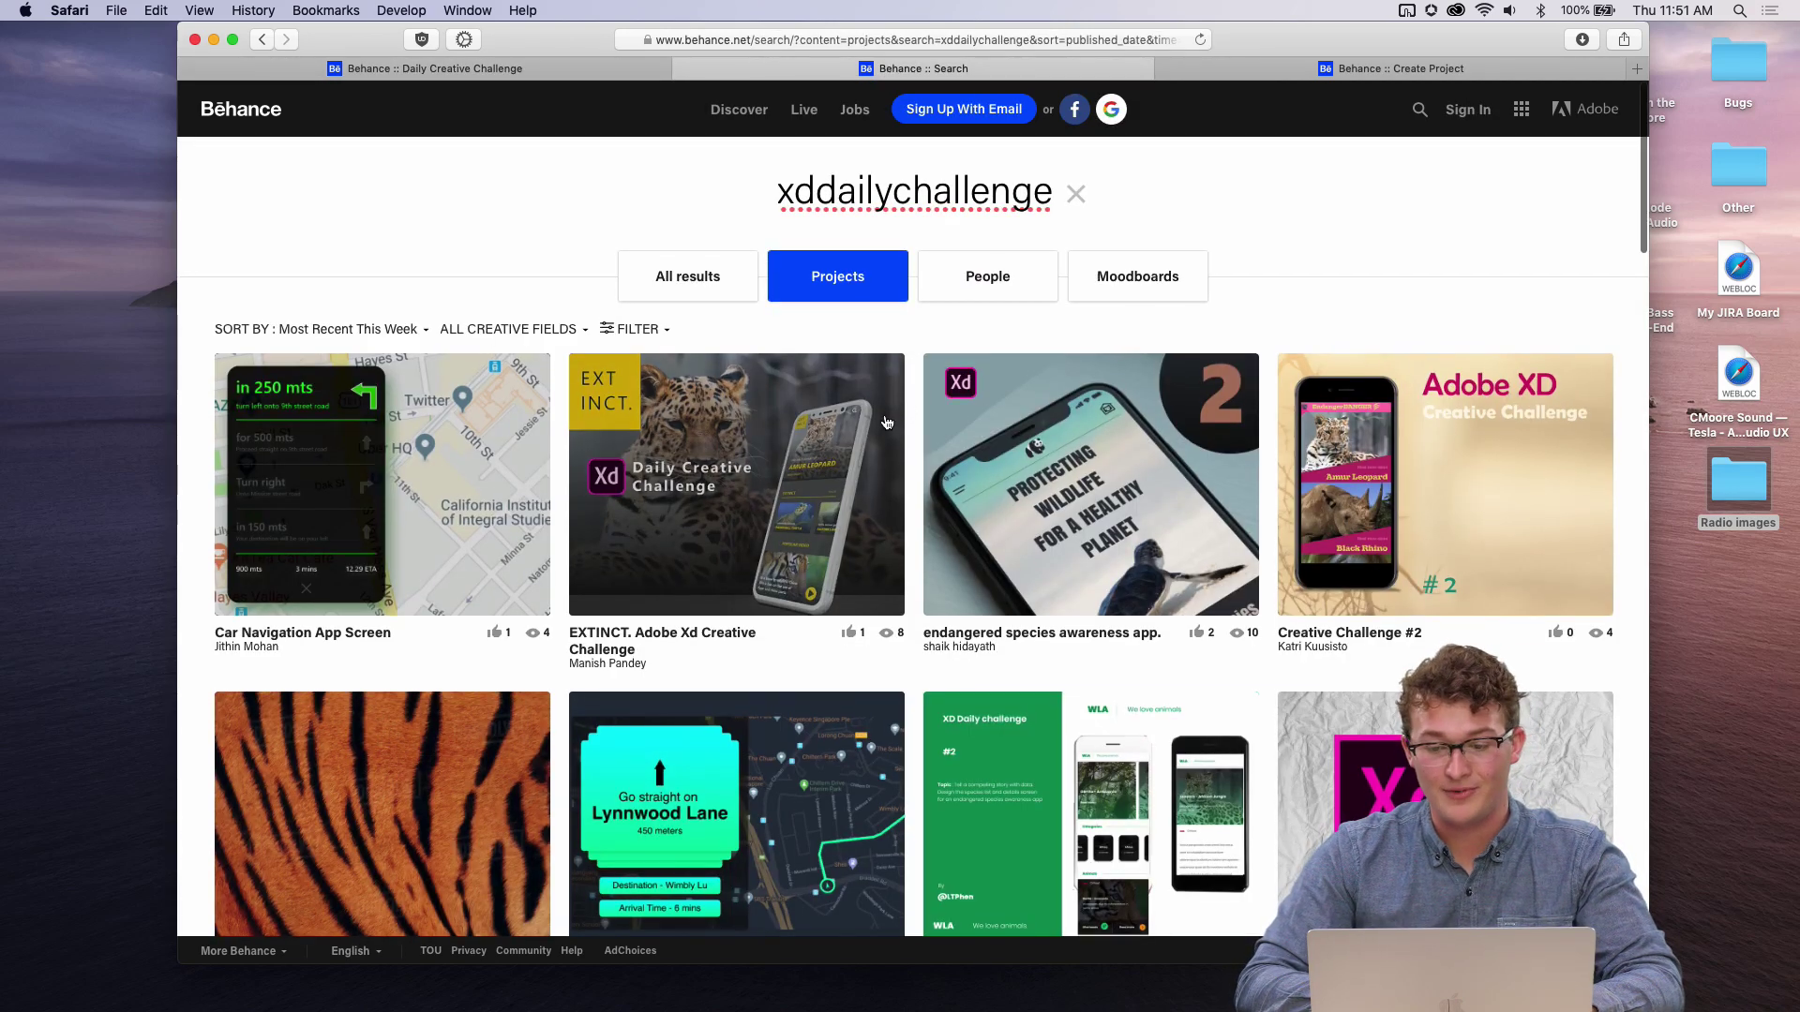
scroll(886, 423, down, 1)
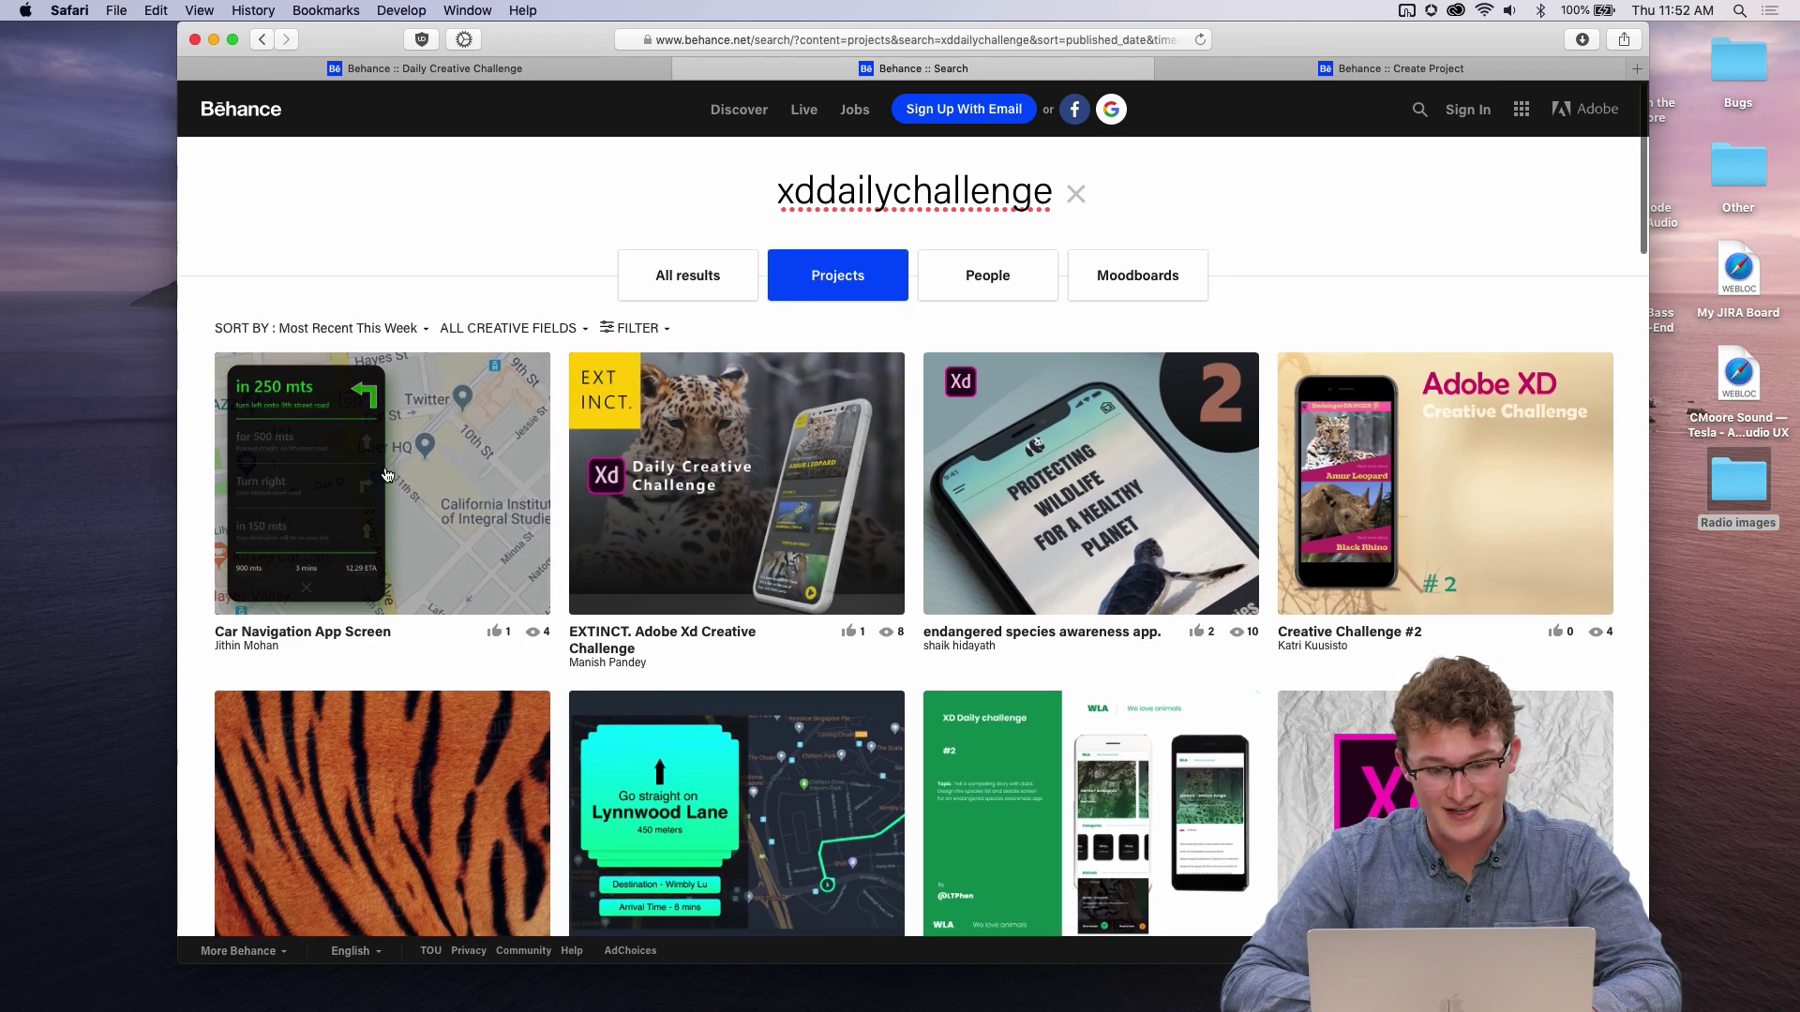
scroll(386, 487, down, 3)
scroll(589, 512, up, 3)
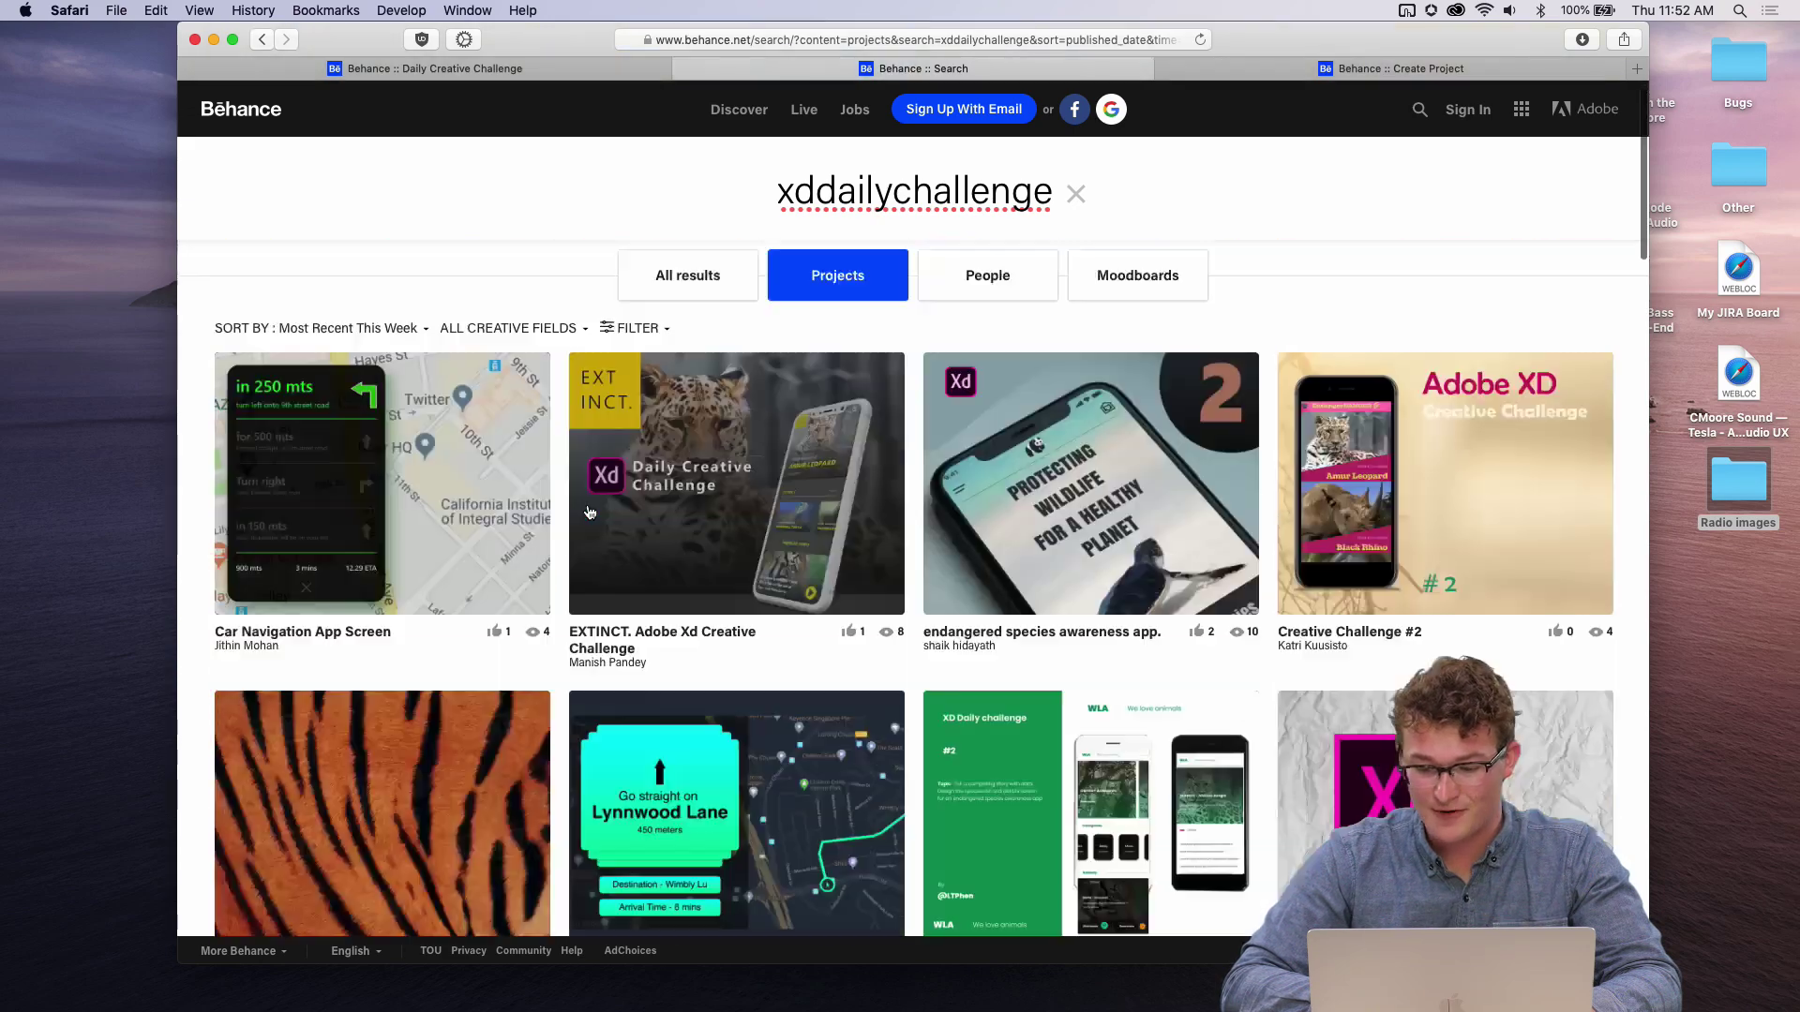
scroll(589, 511, down, 3)
scroll(589, 512, up, 3)
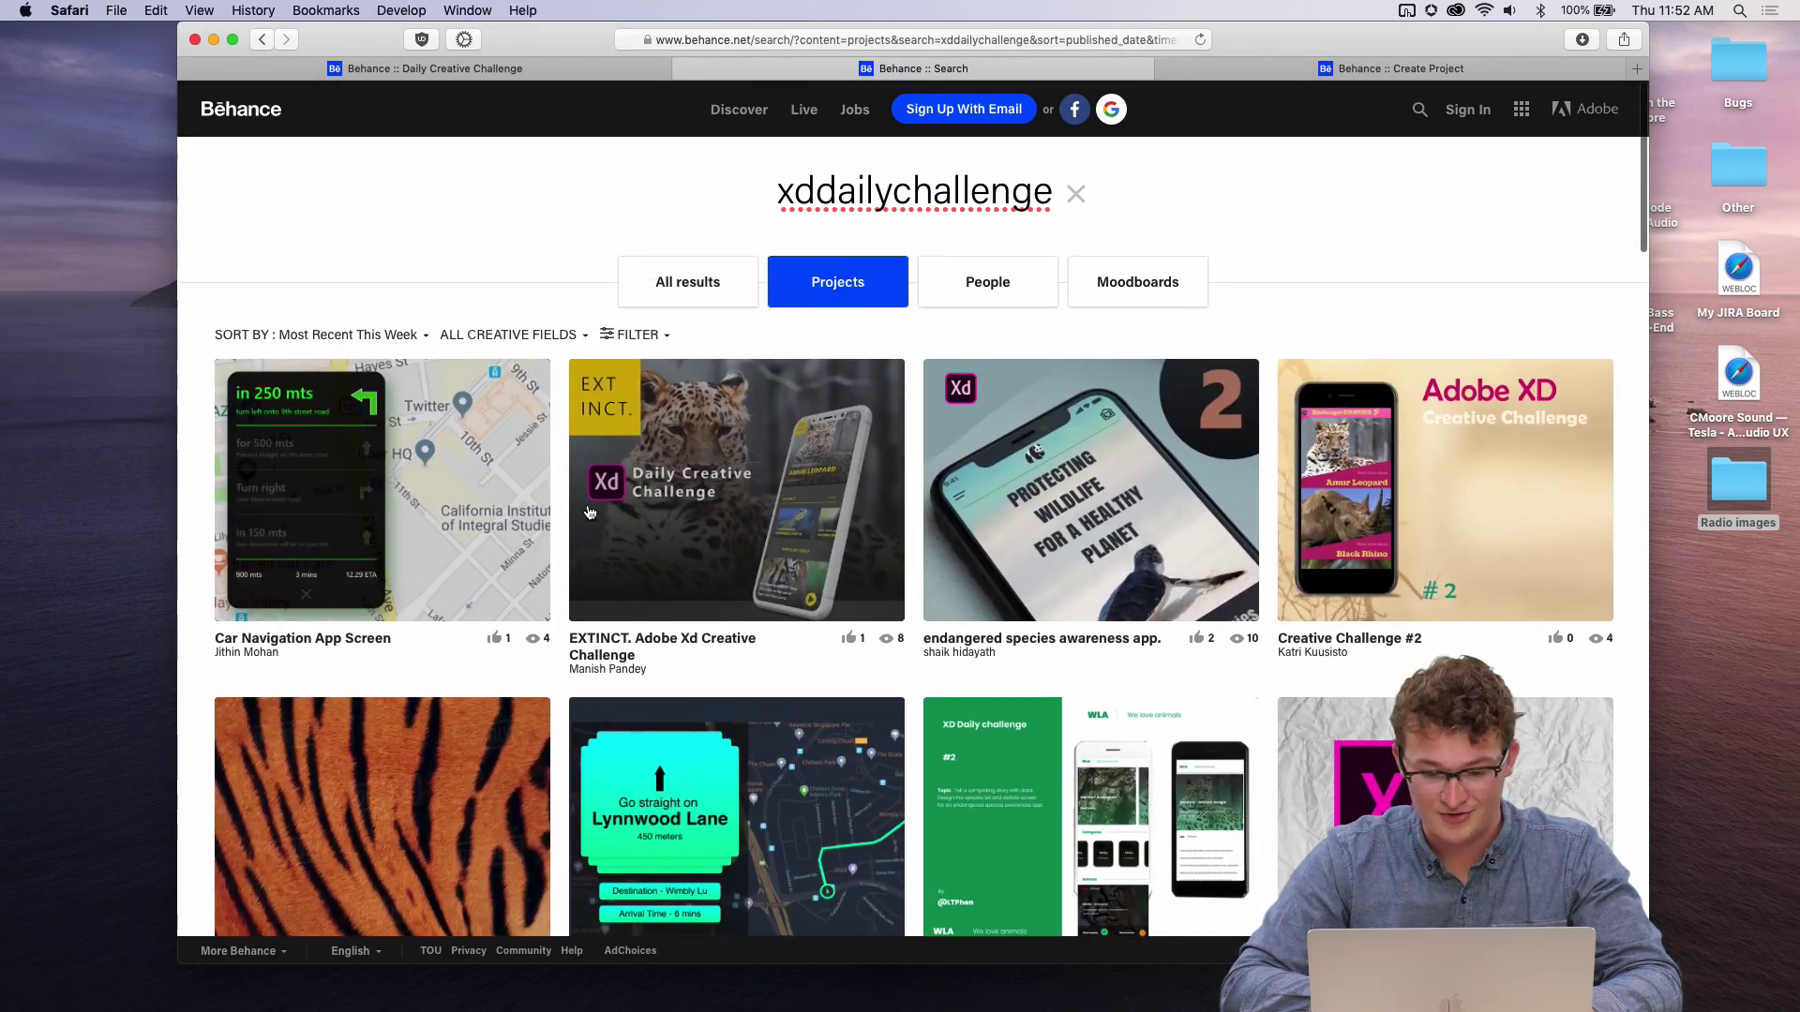
- Open the Car Navigation App Screen project, launch its interactive prototype, look through its screens and return to the project results
click(347, 520)
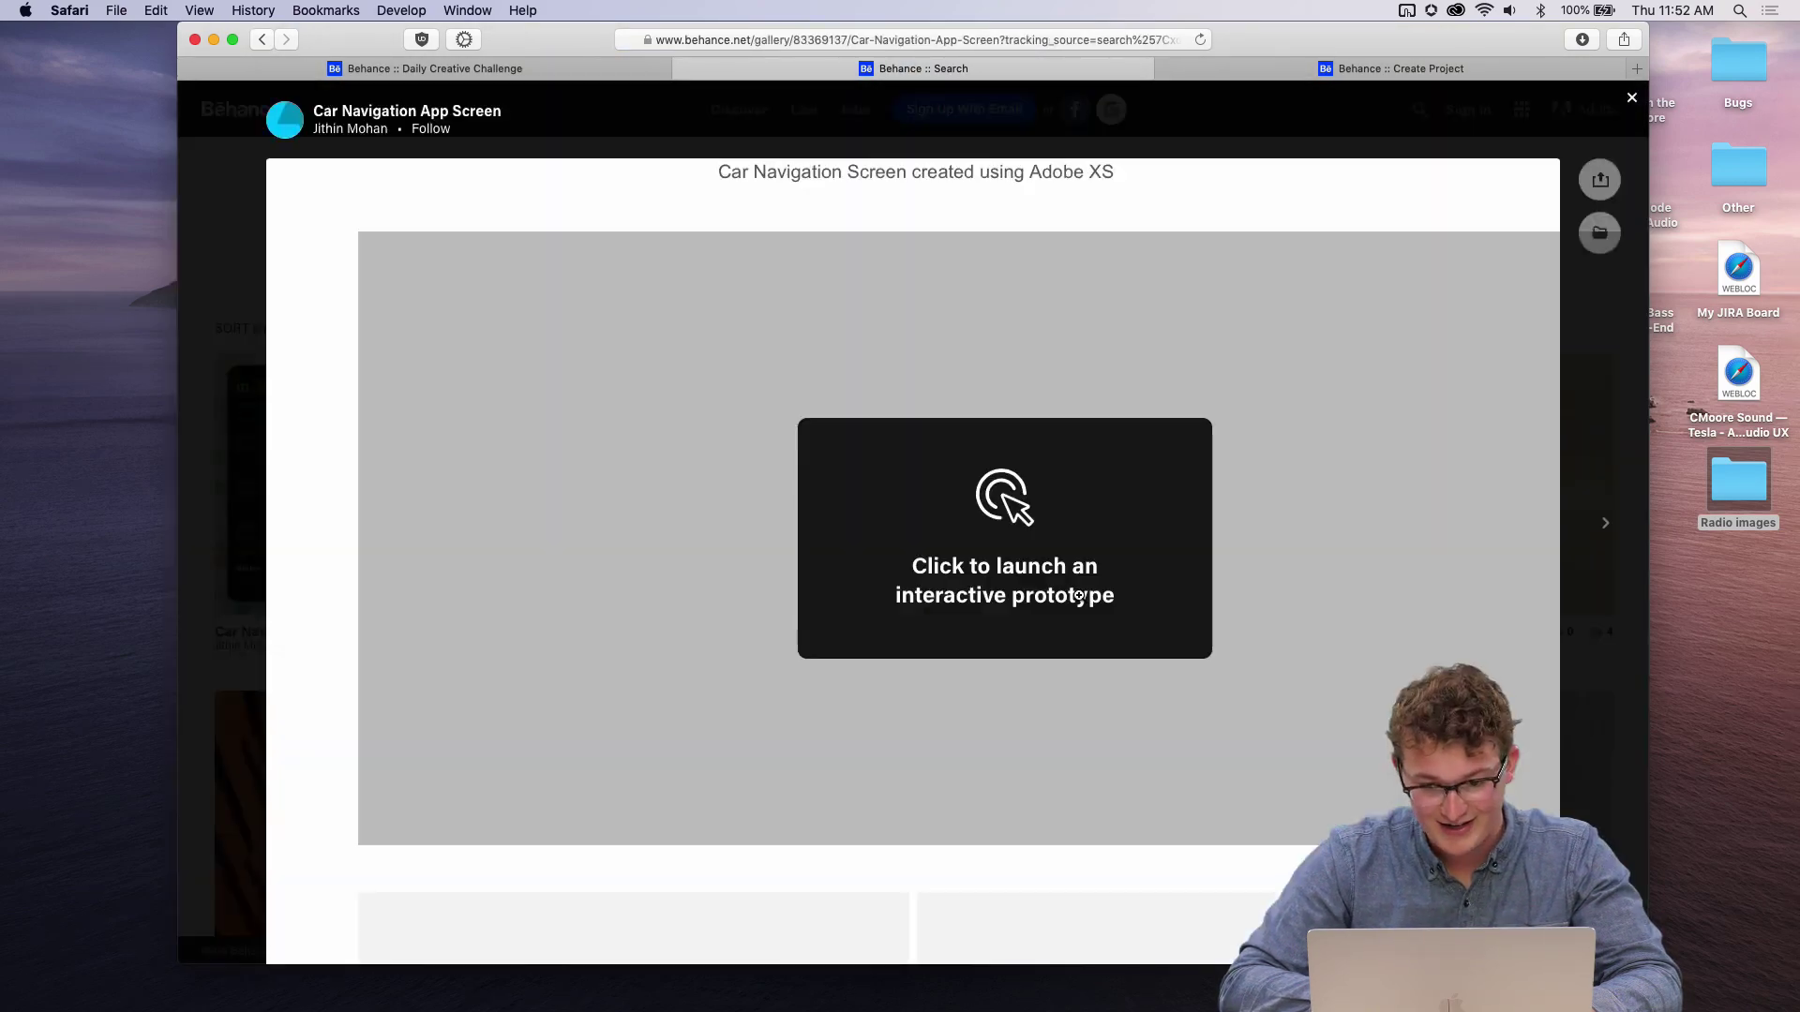
scroll(1041, 605, down, 1)
scroll(1081, 454, up, 1)
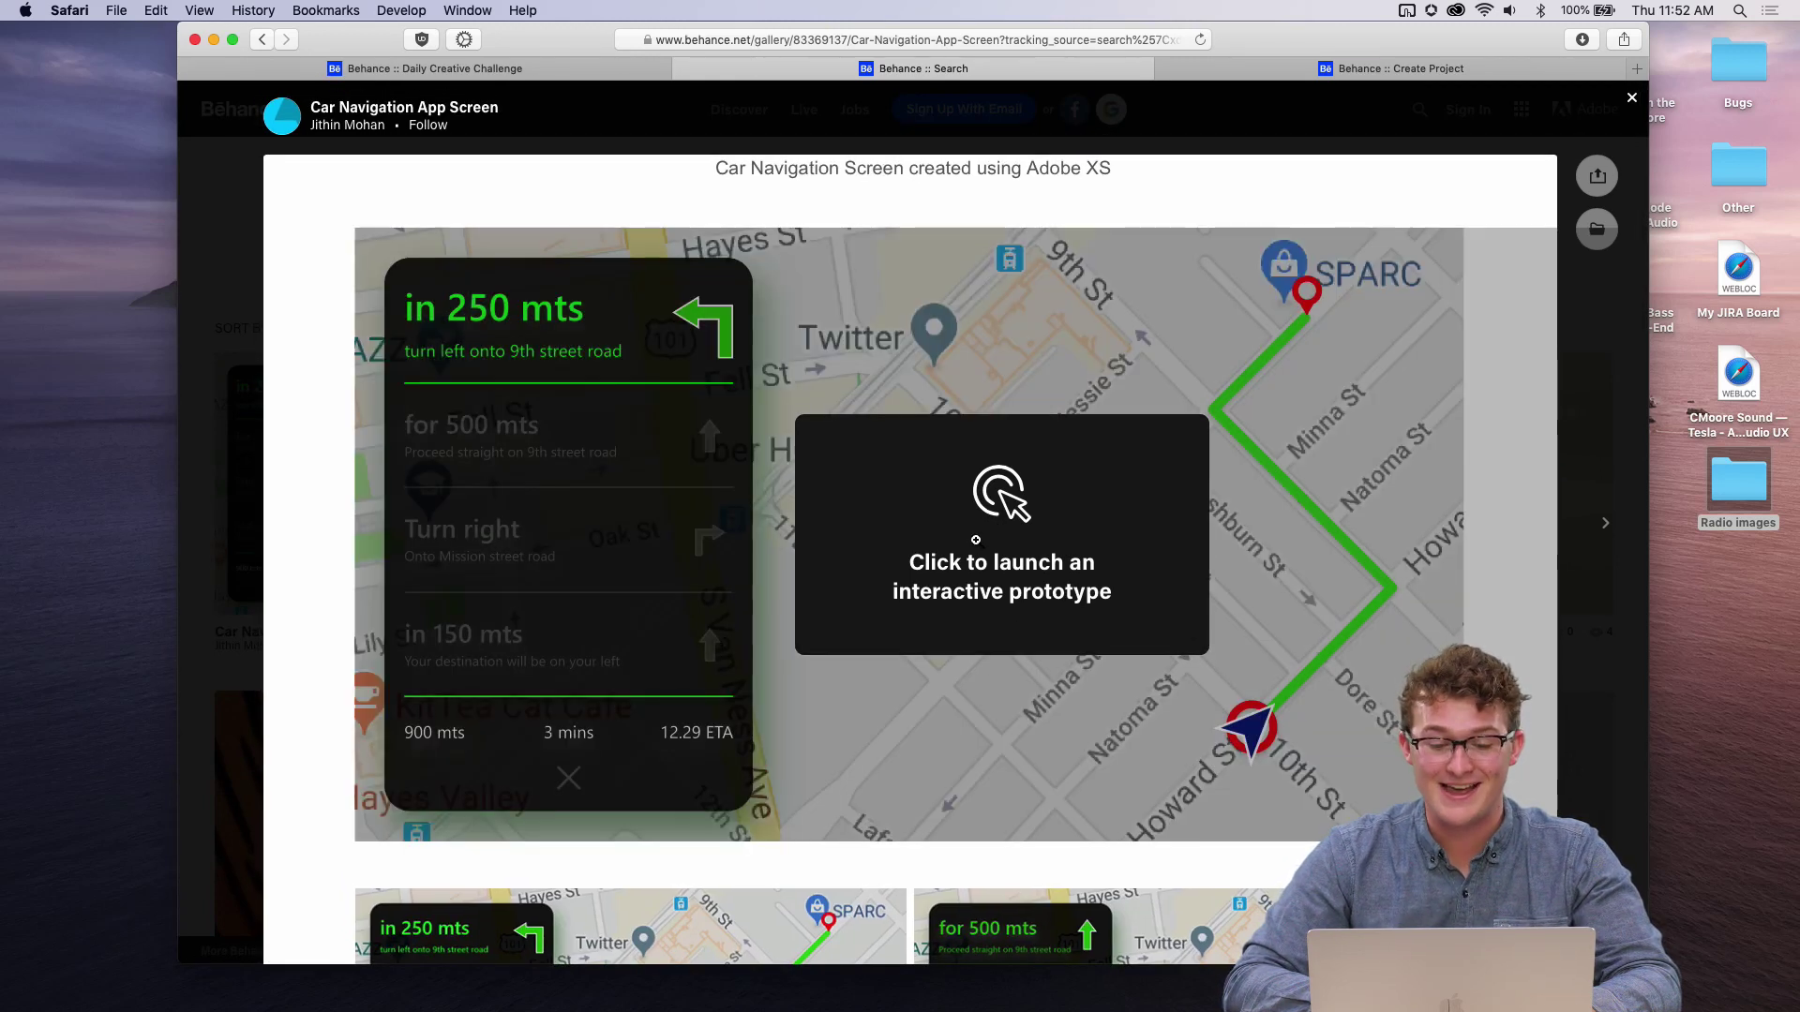
click(942, 562)
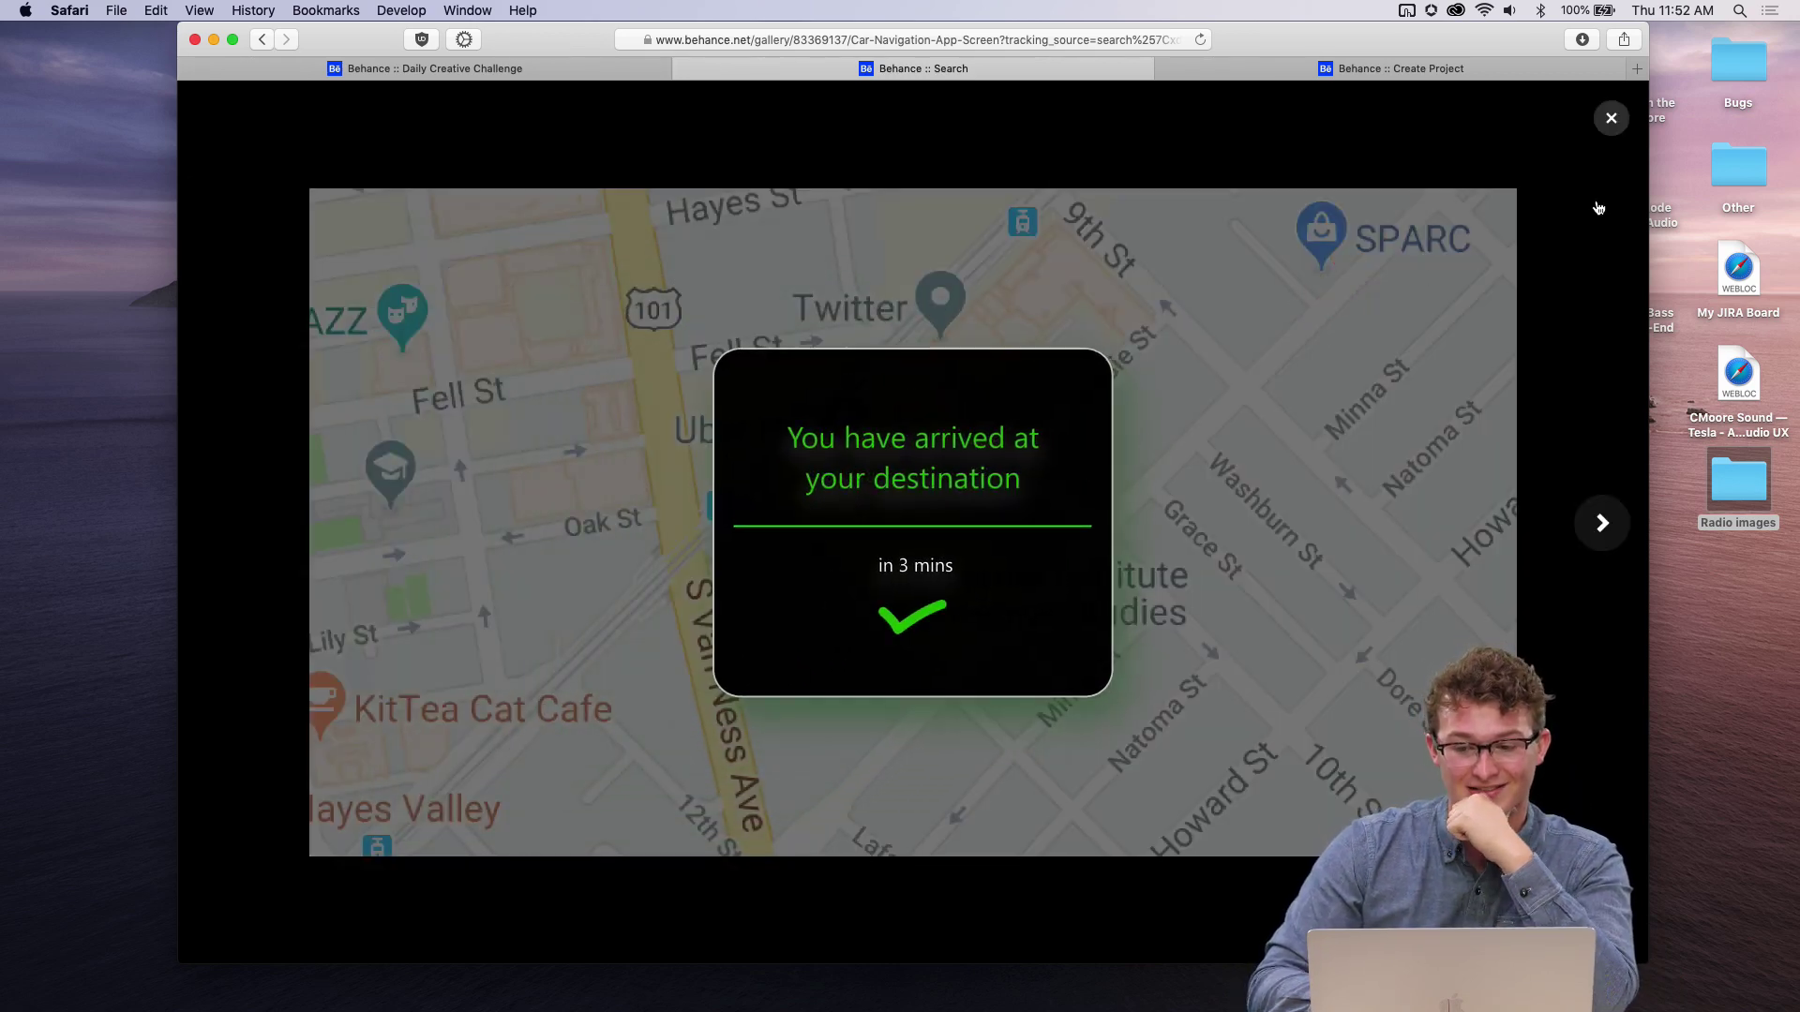
click(1610, 117)
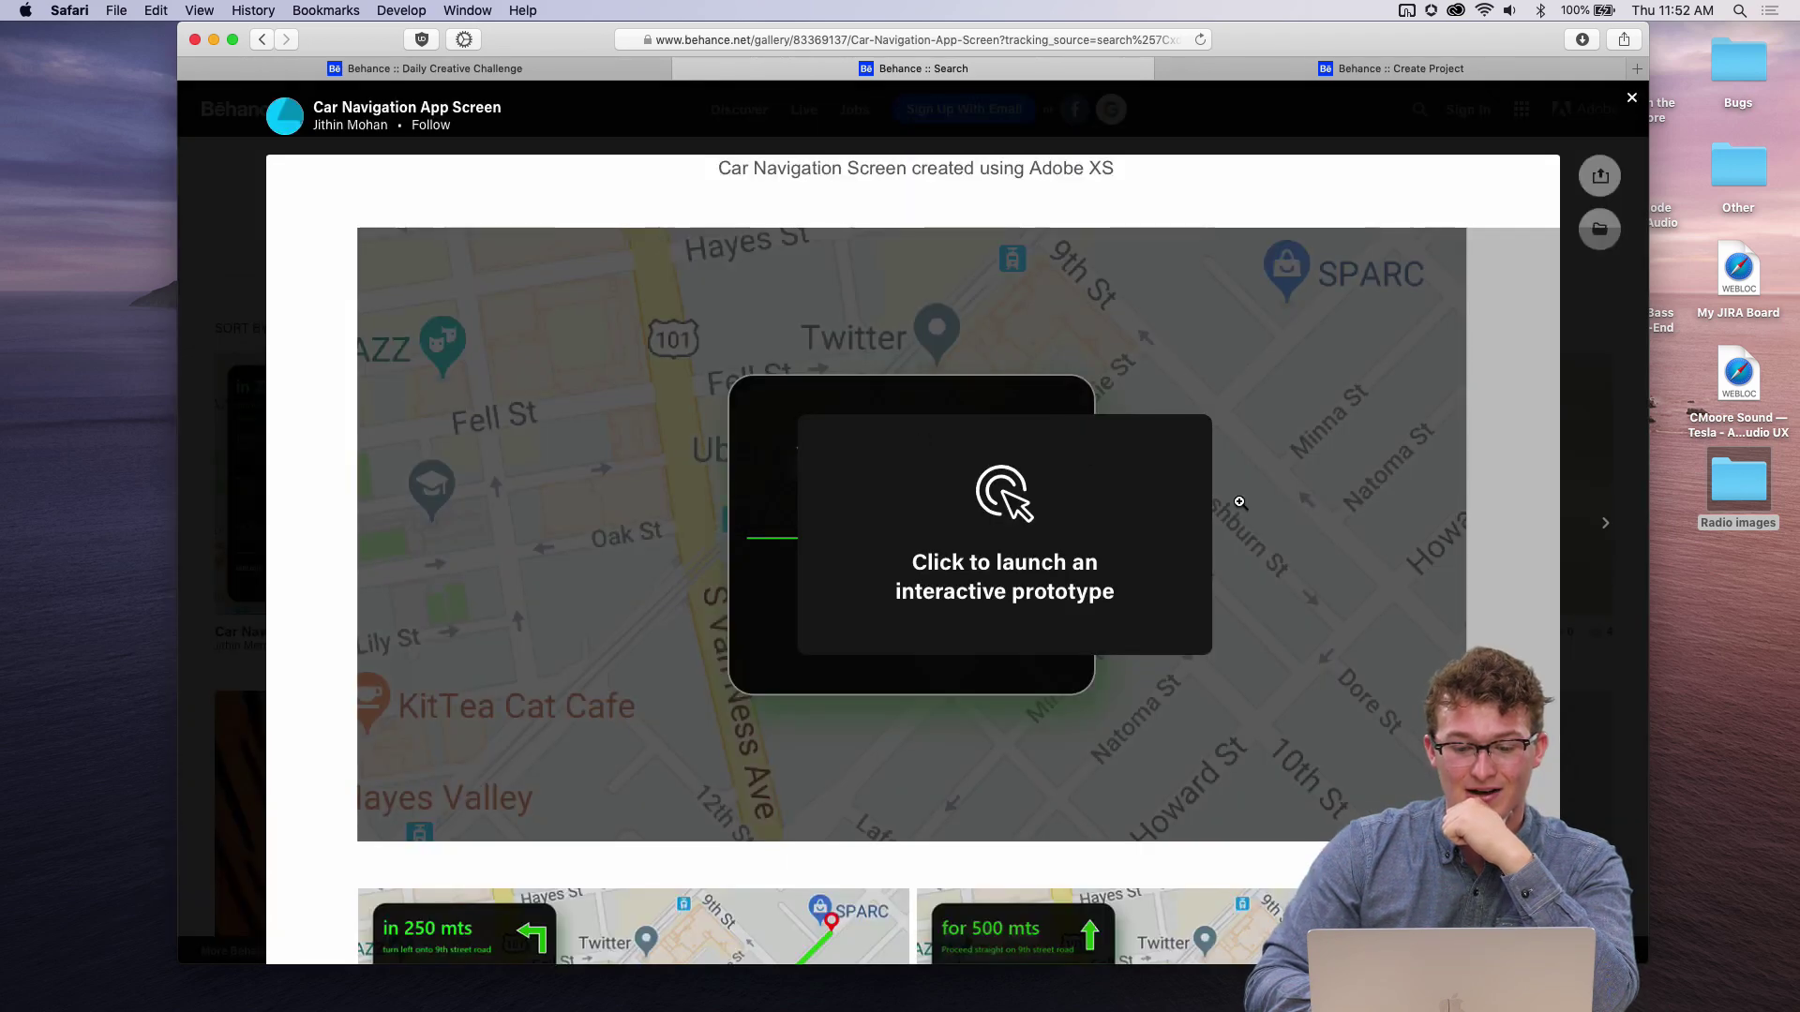
scroll(1237, 502, down, 5)
scroll(1240, 502, down, 5)
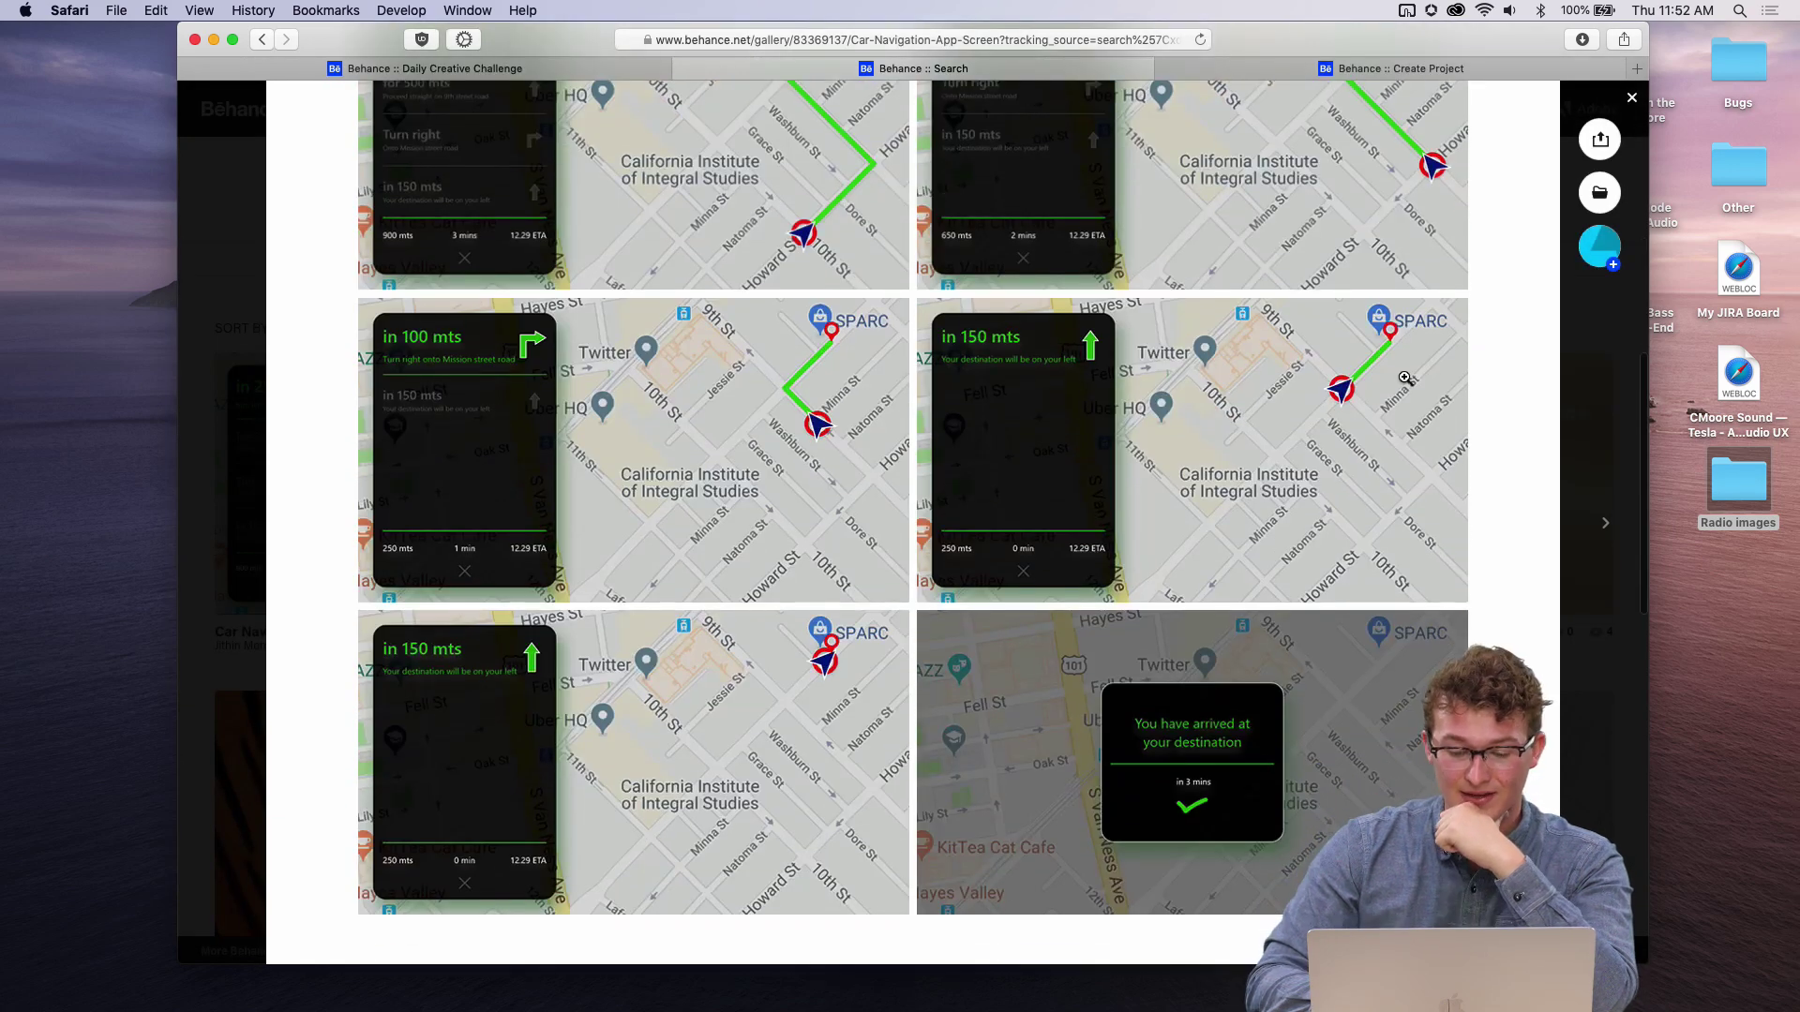
click(1632, 97)
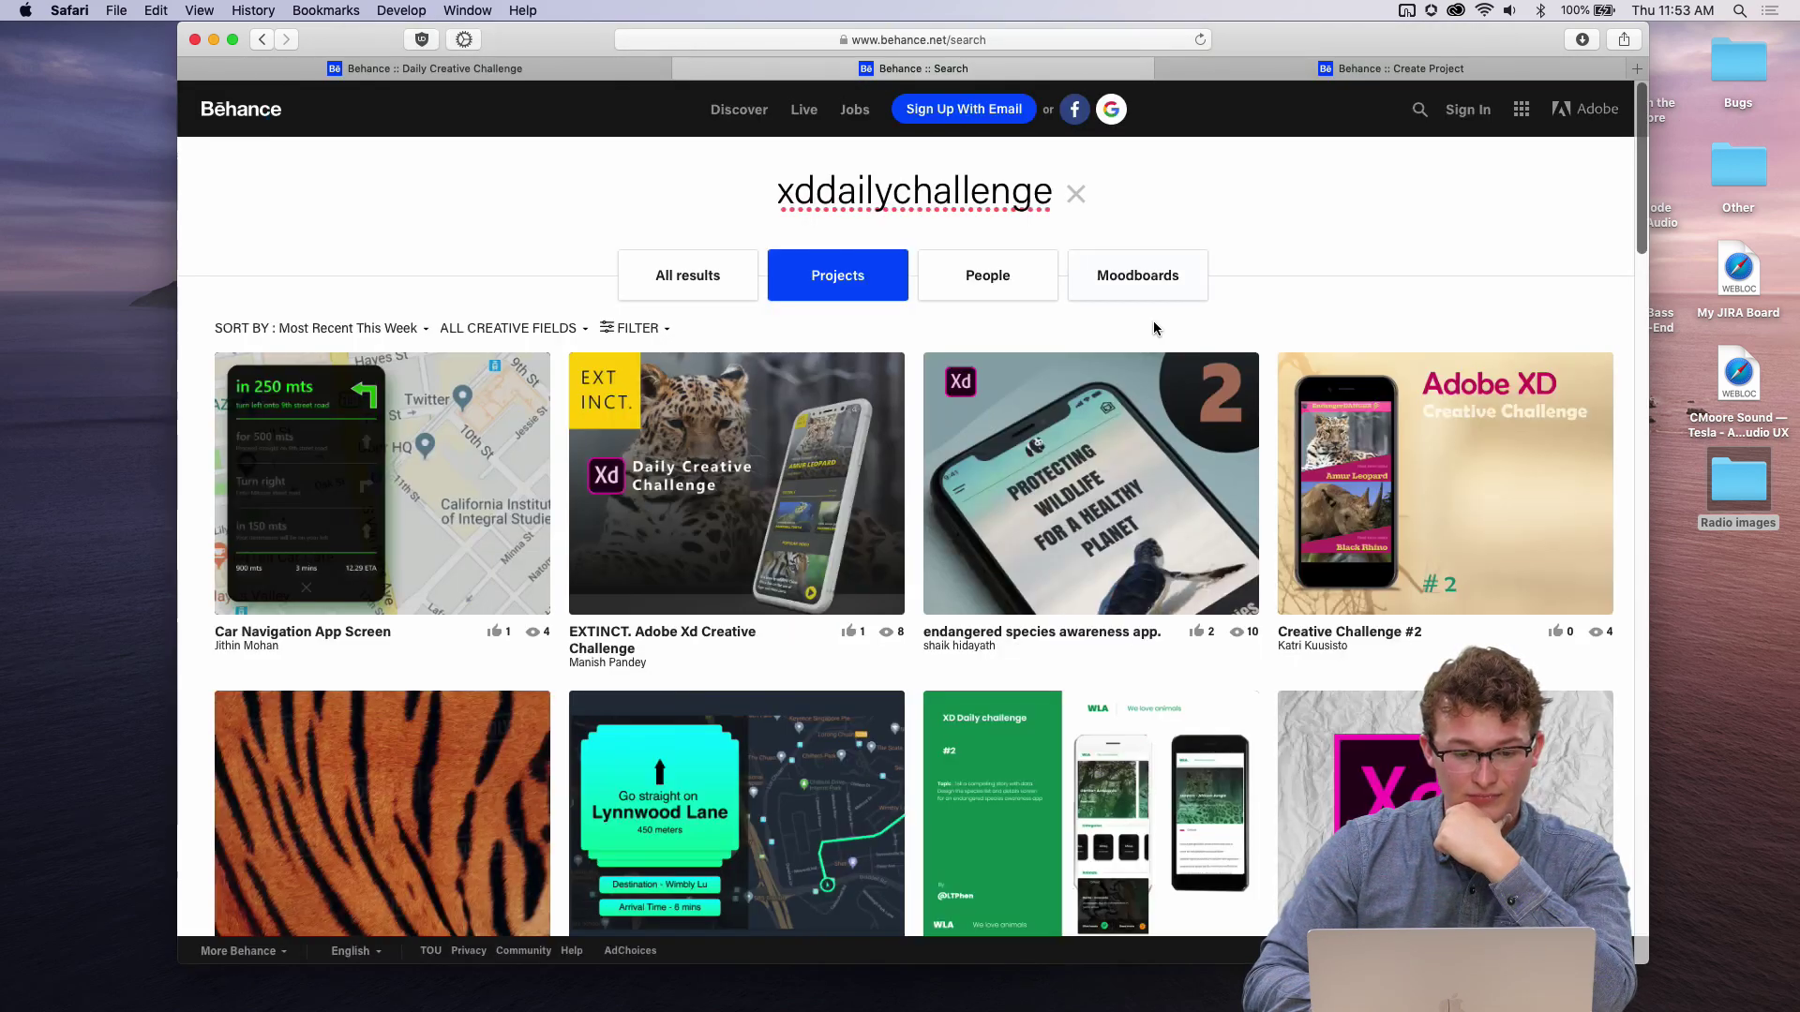
- View the profile of the Car Navigation App Screen's creator and return to the Behance search page
click(249, 647)
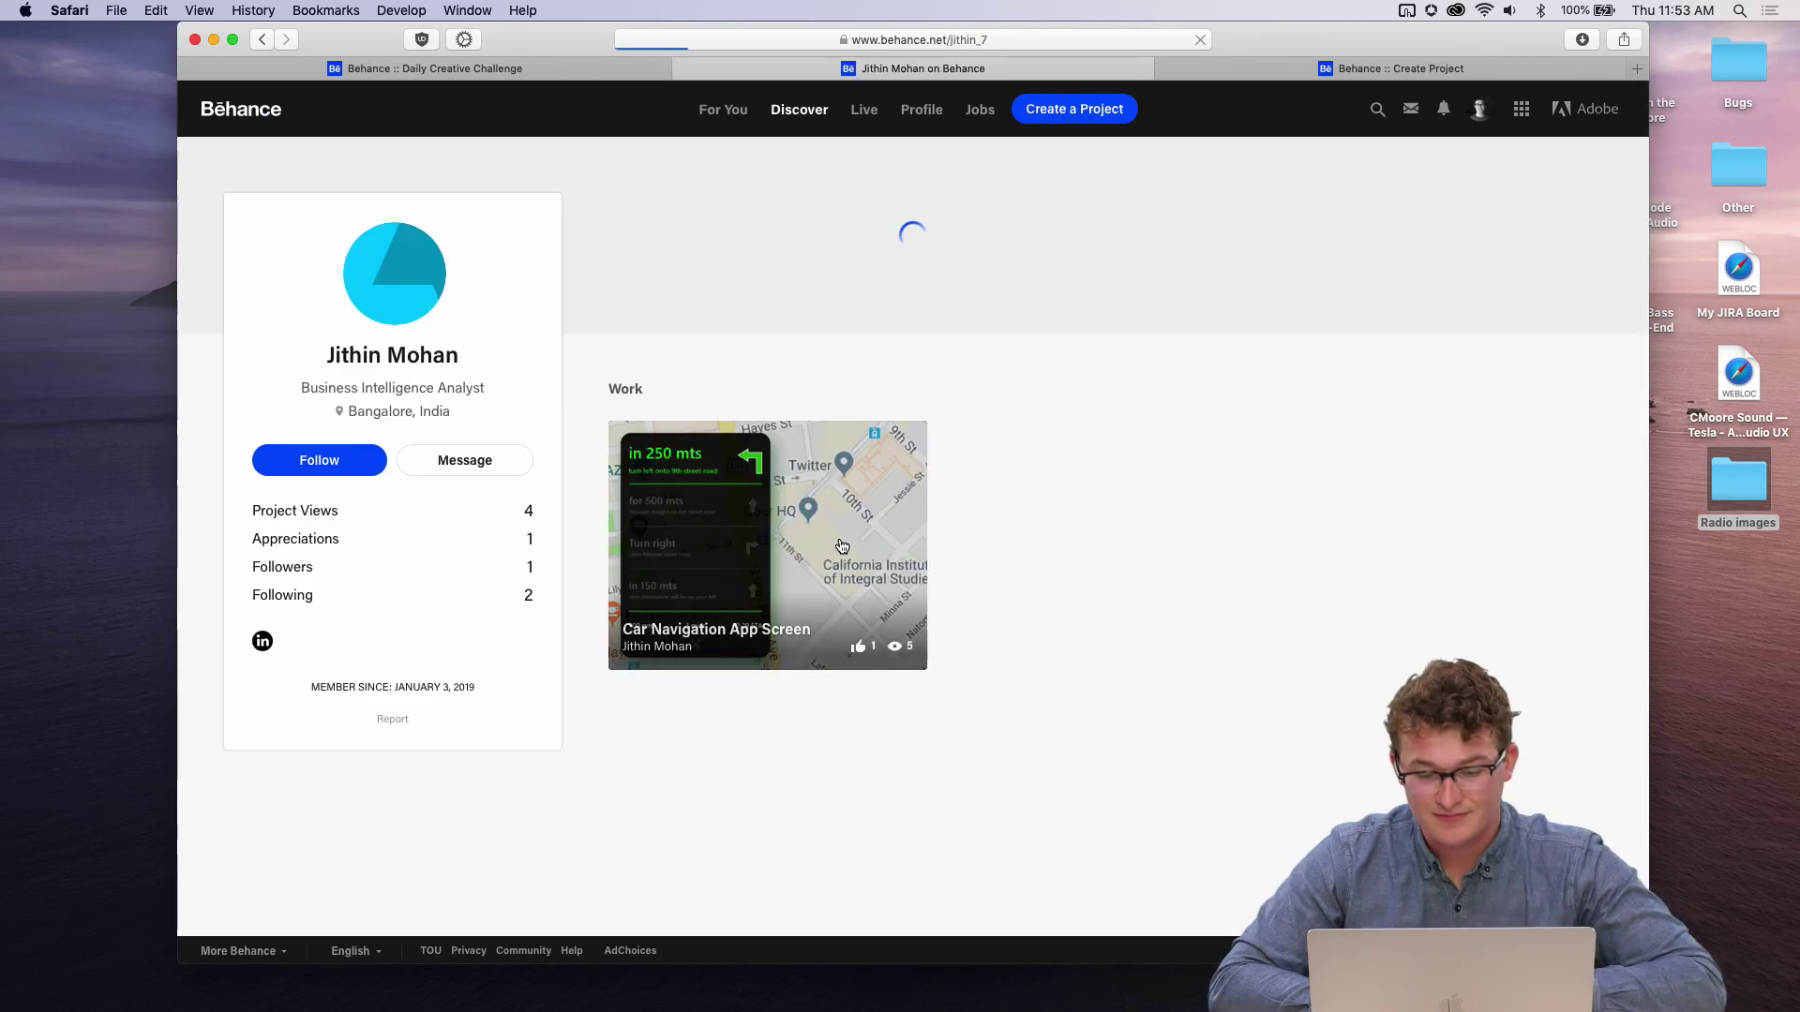
click(263, 38)
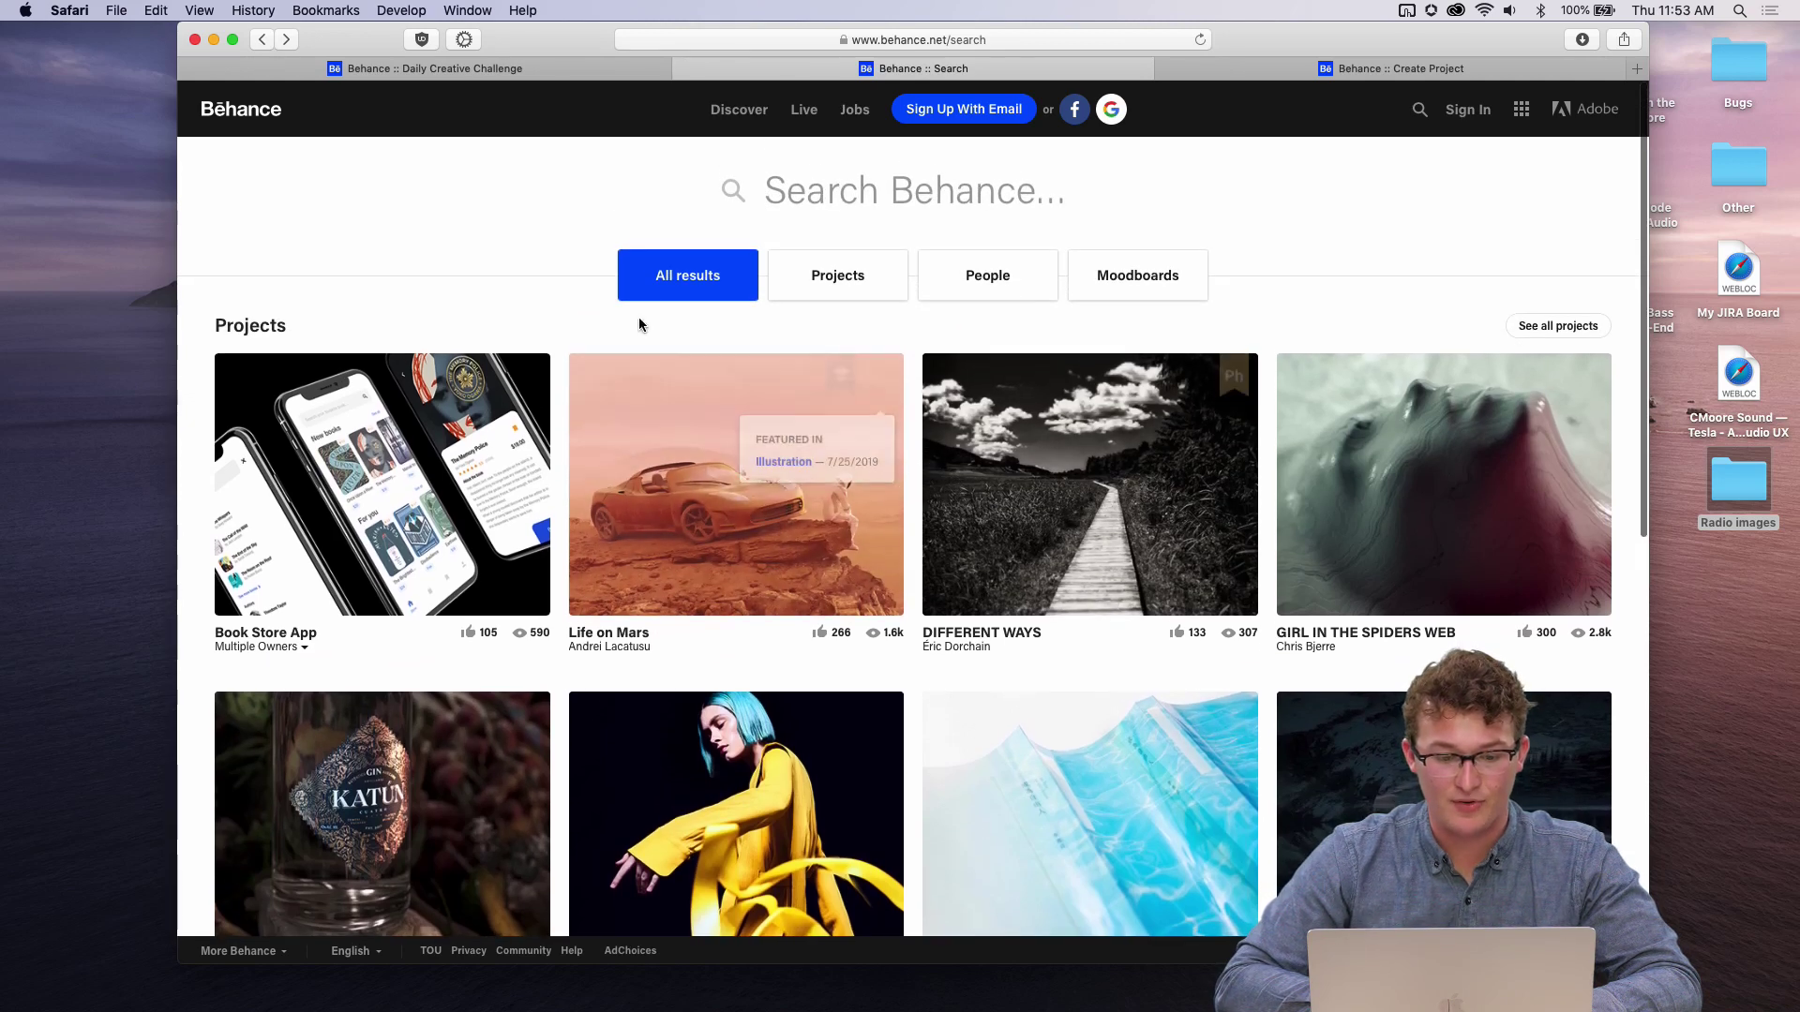
click(805, 195)
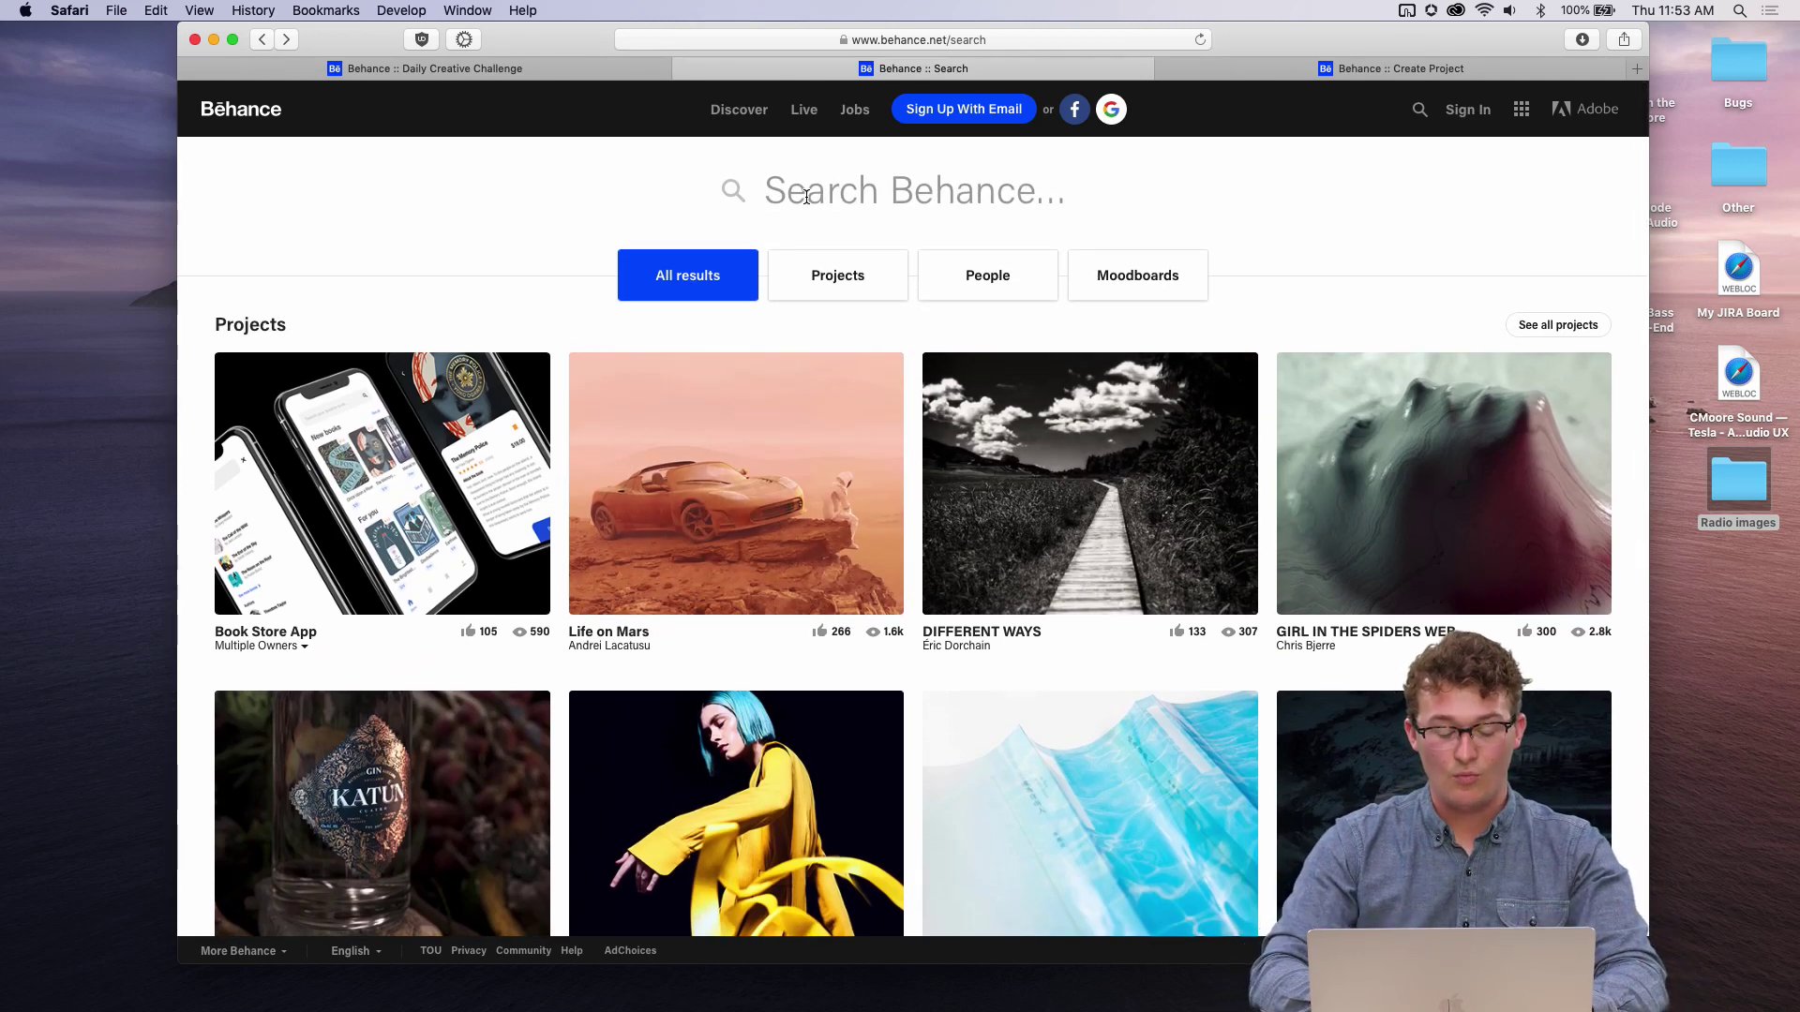
- Look through the Pensive presentation in the Behance project editor, from the idea and goal sections to the letter-writing section
click(1339, 71)
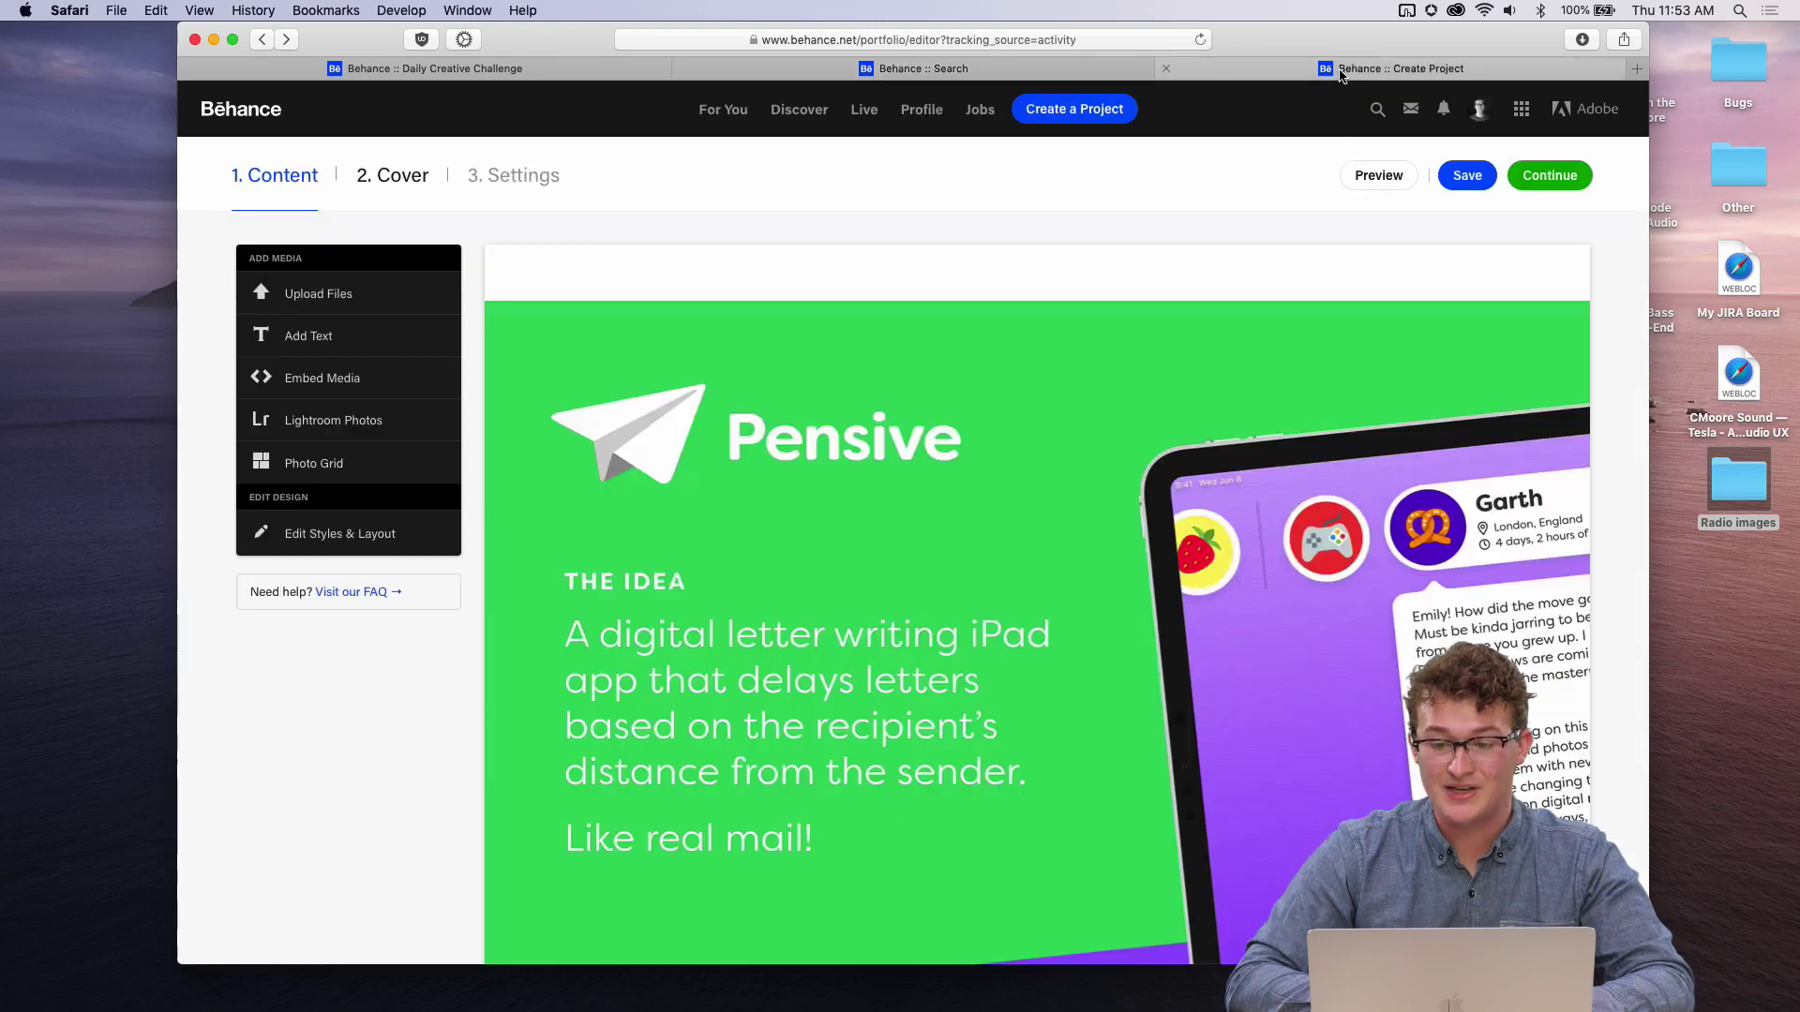
scroll(825, 501, down, 15)
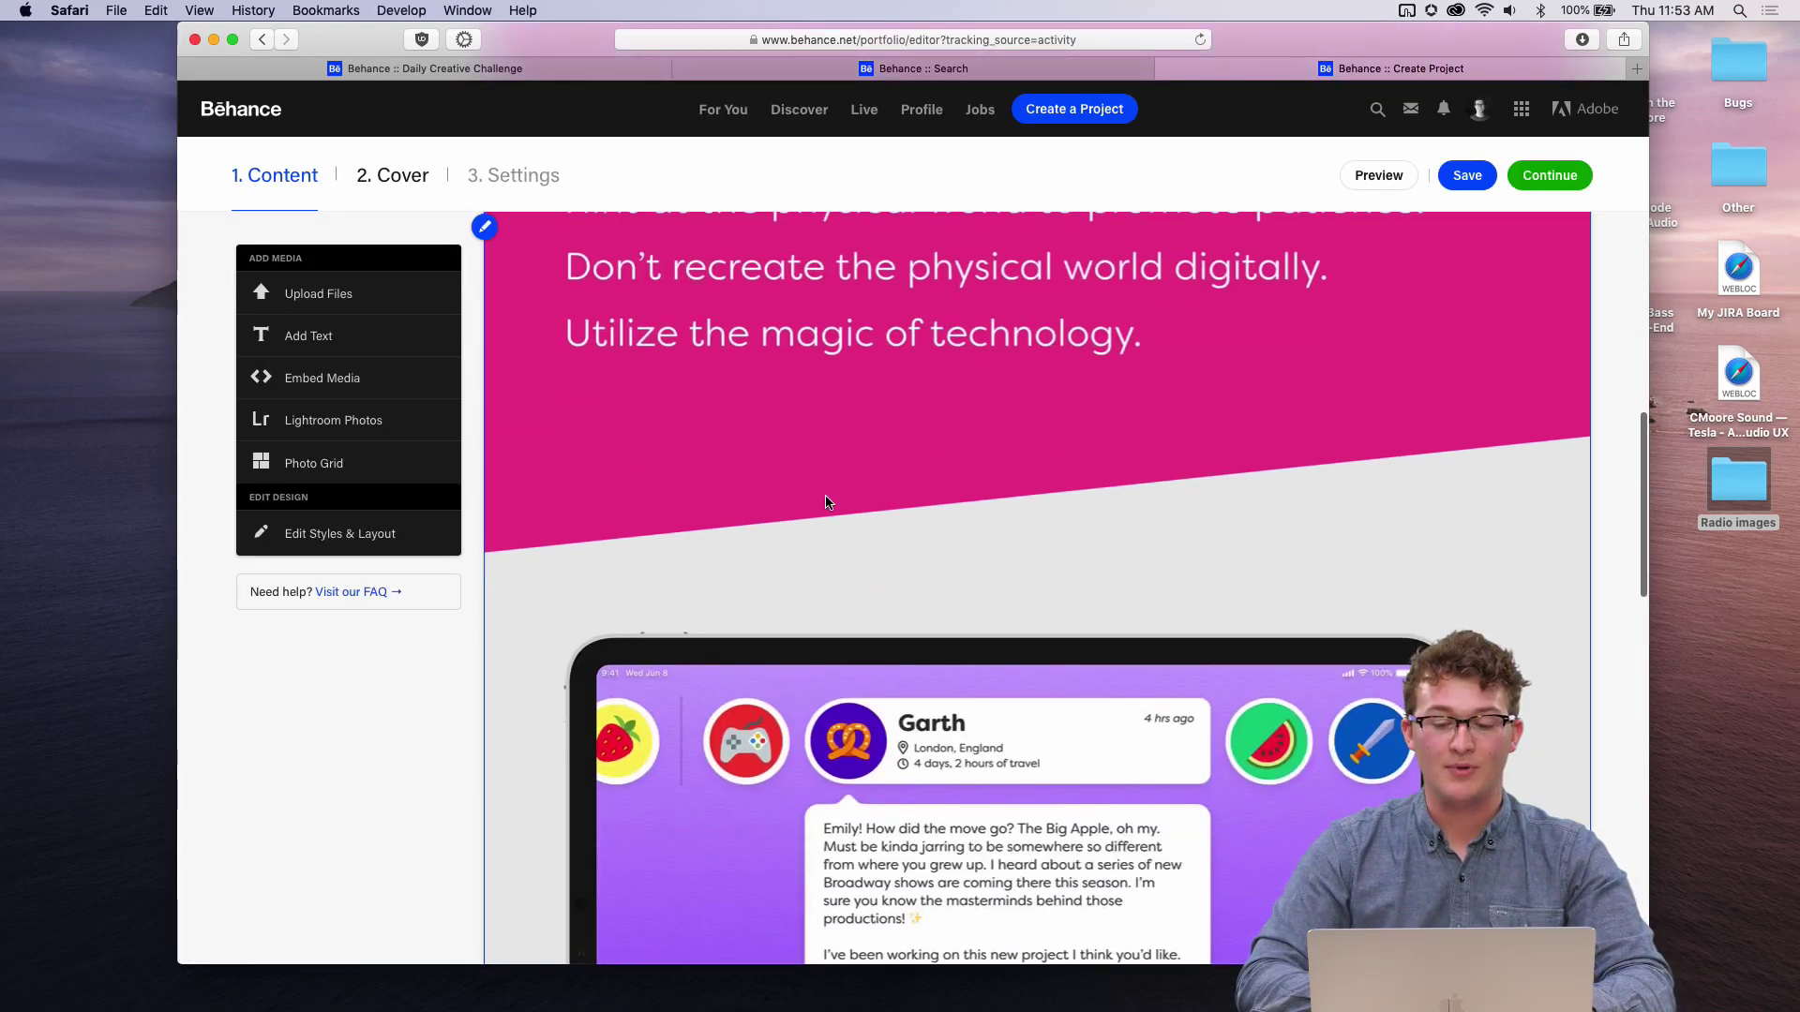
scroll(825, 502, up, 12)
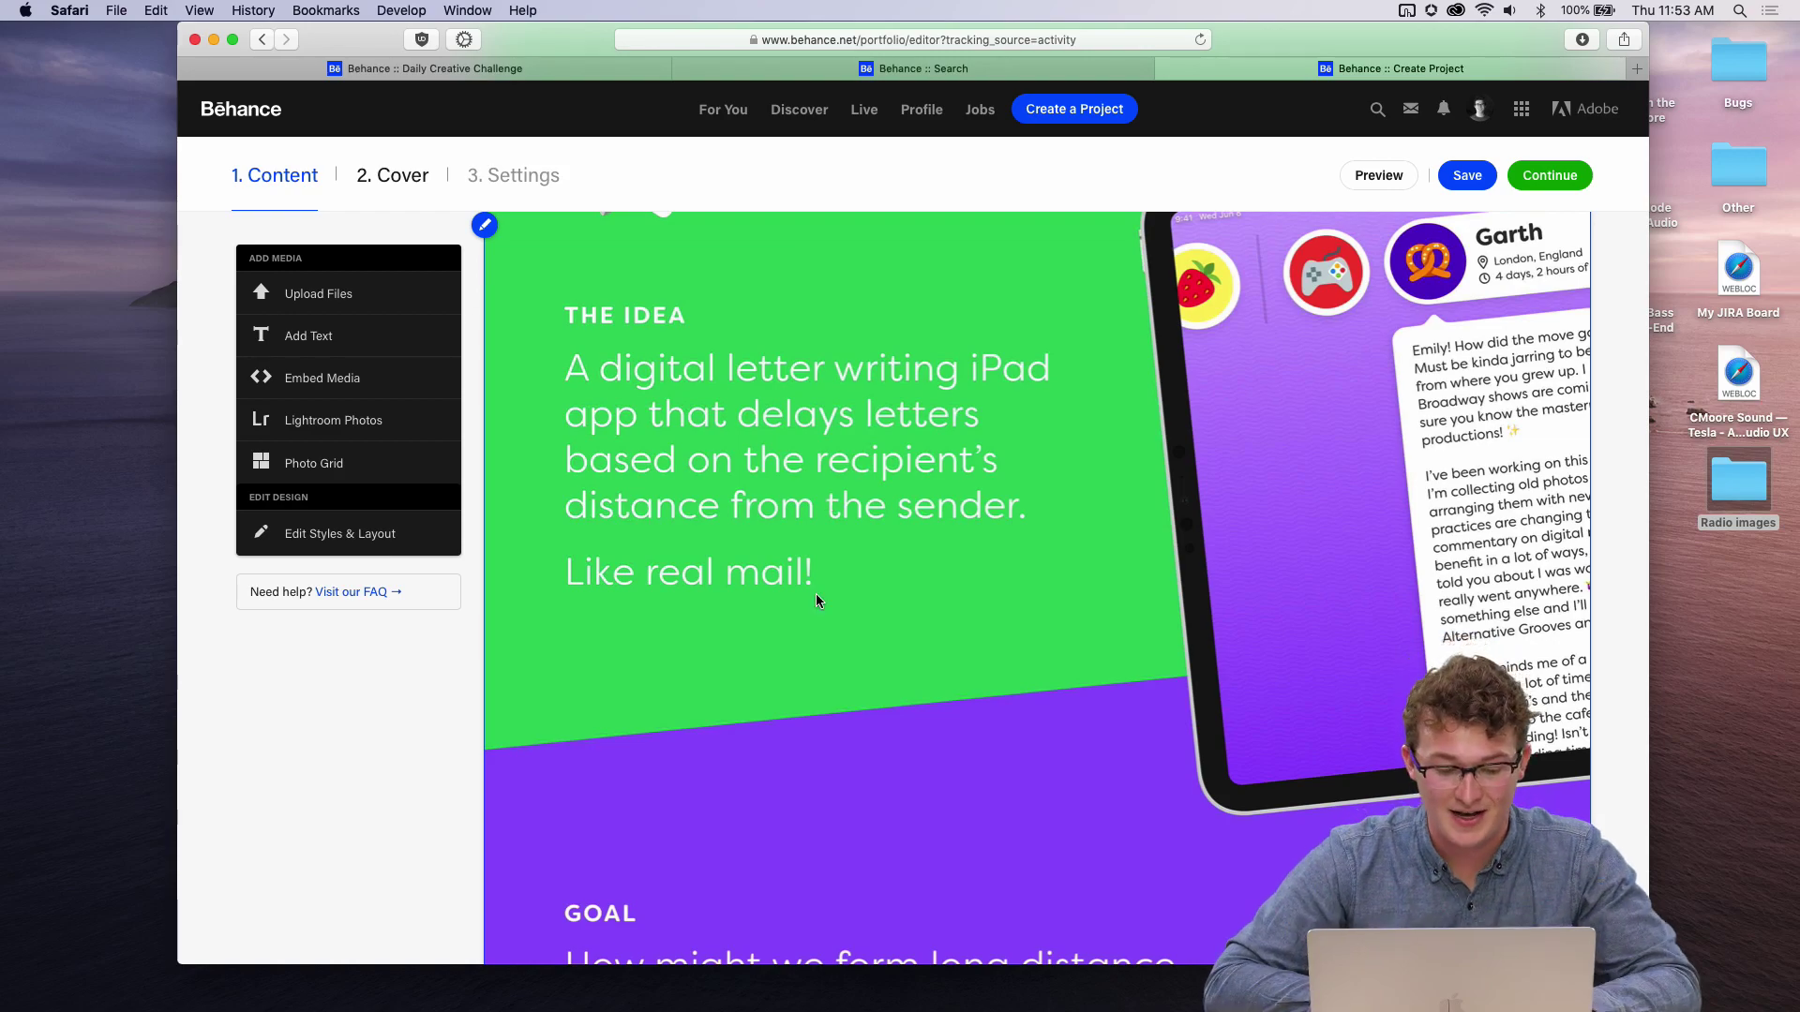
scroll(815, 594, up, 3)
scroll(816, 594, down, 15)
scroll(816, 601, down, 3)
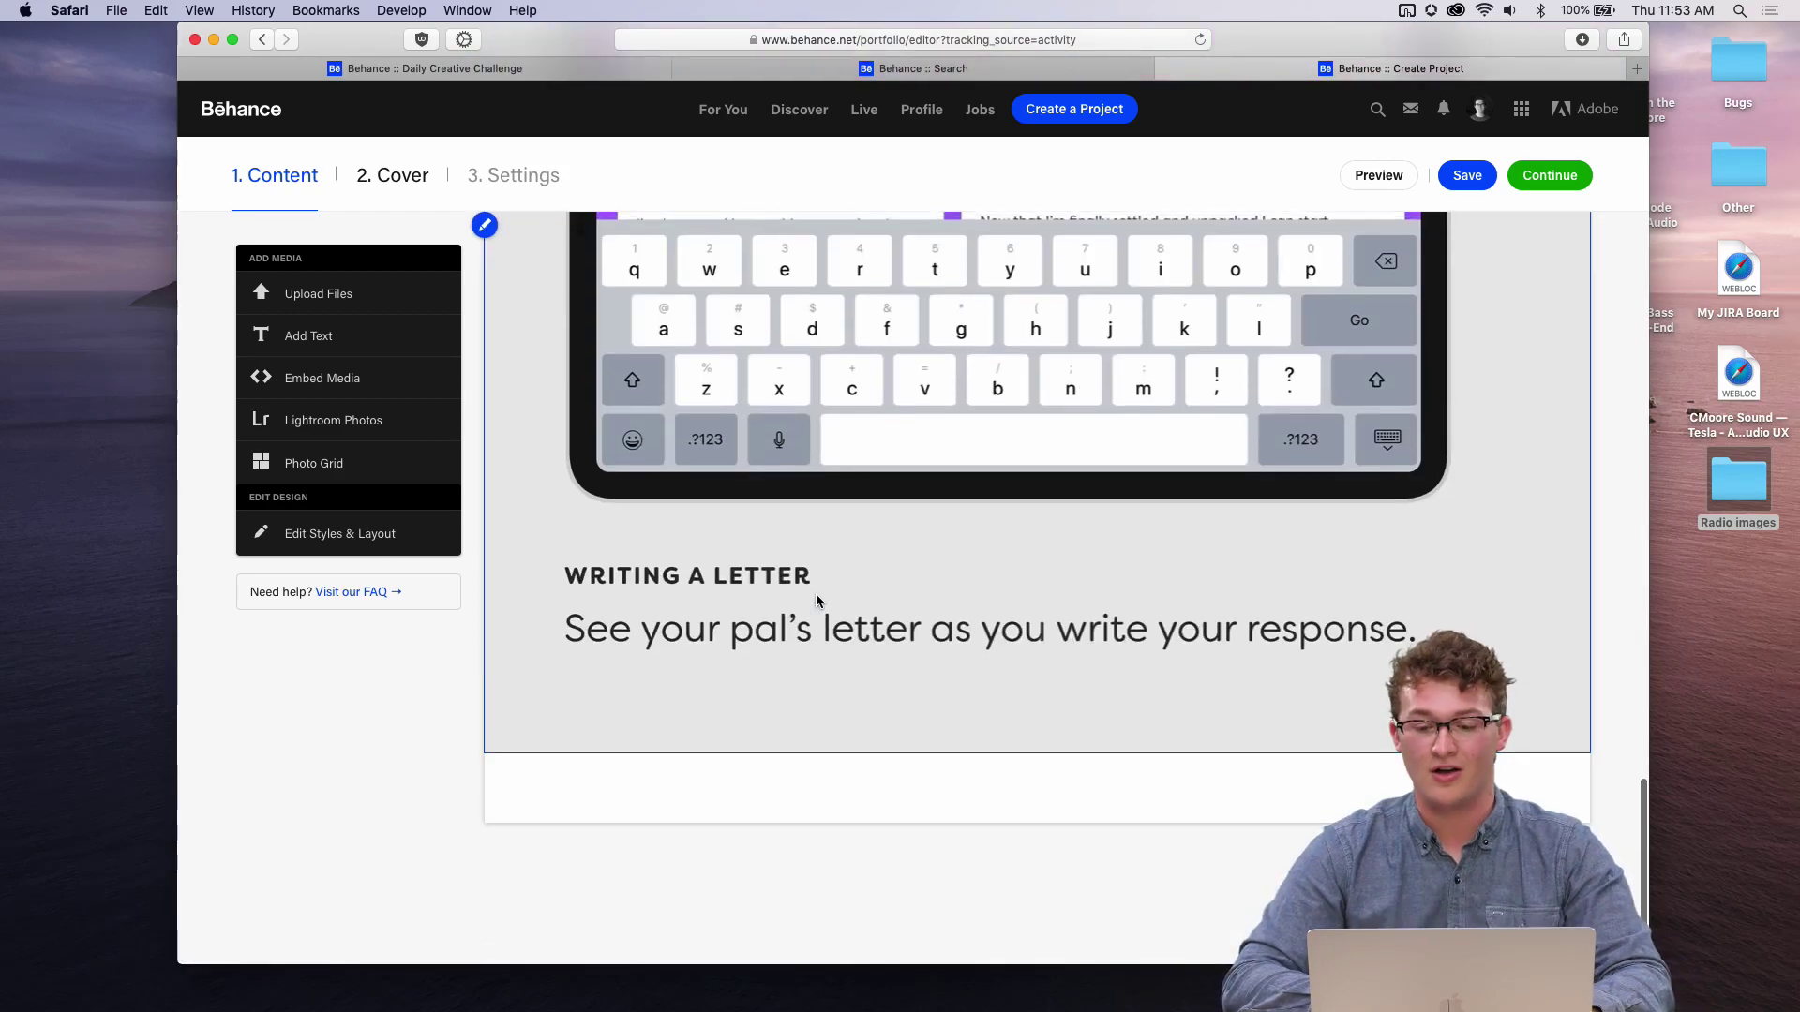
scroll(816, 601, up, 10)
scroll(815, 600, down, 4)
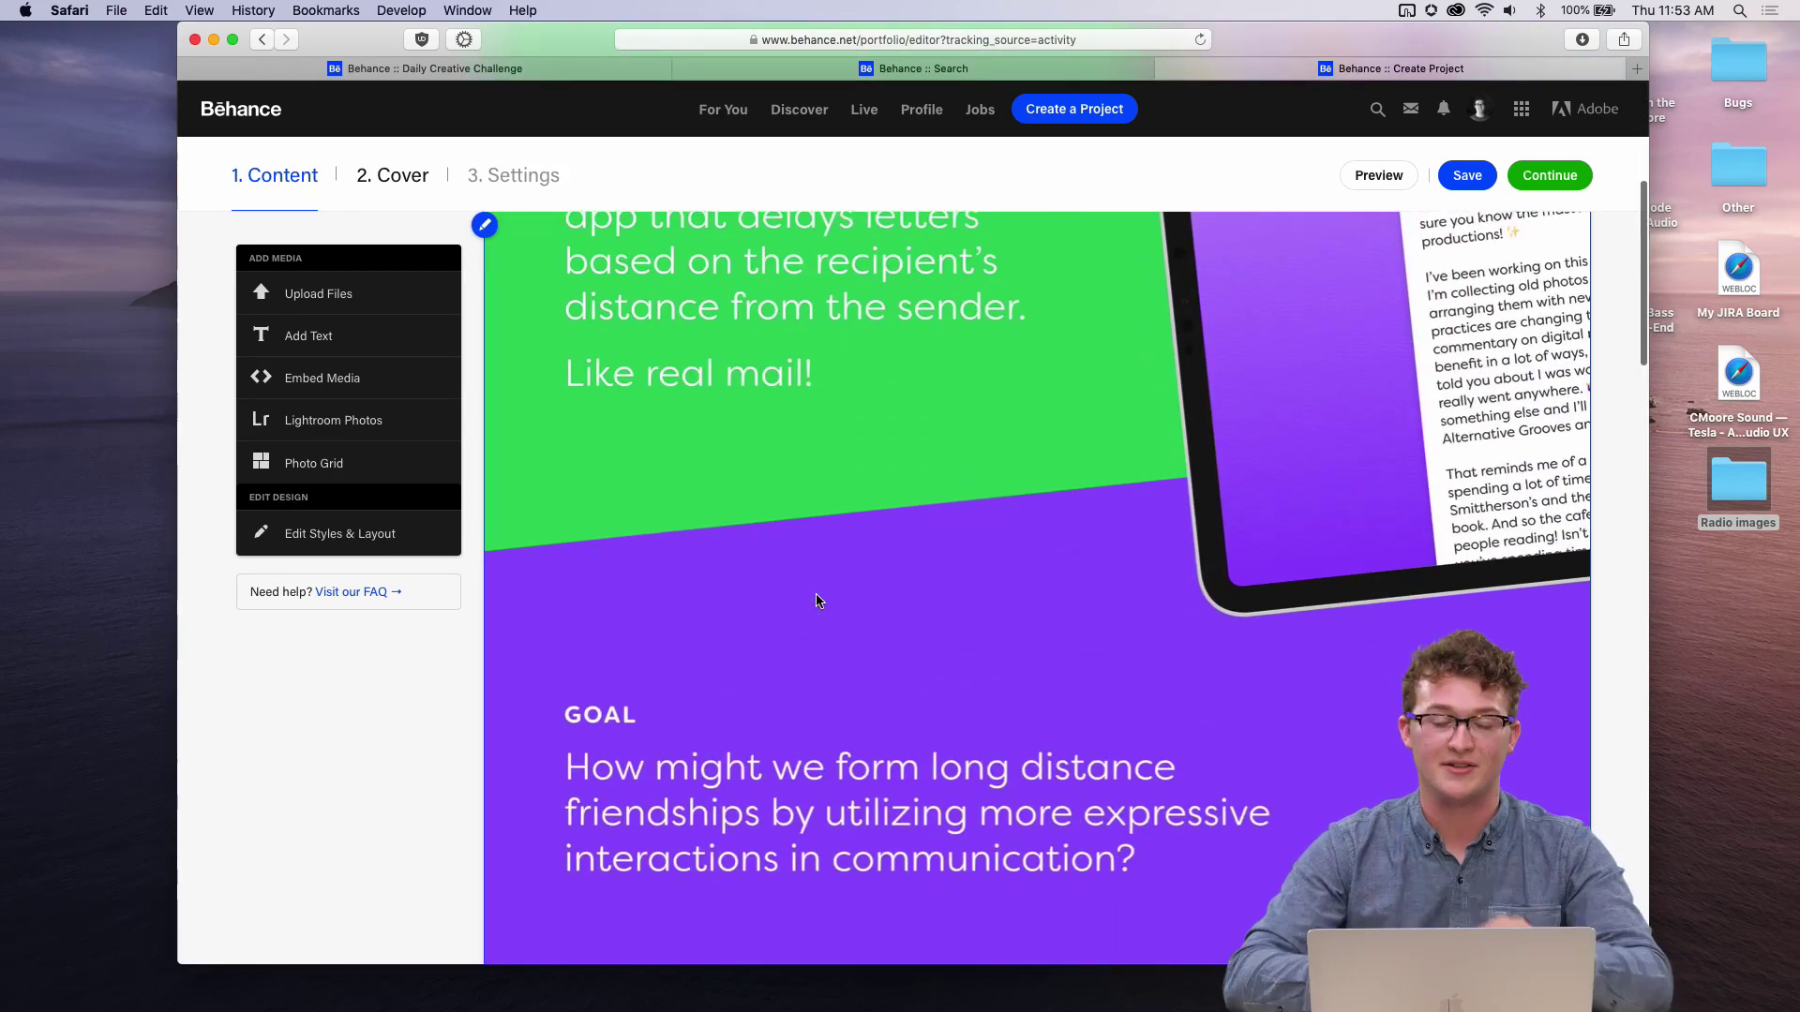
scroll(816, 601, up, 5)
scroll(819, 545, down, 2)
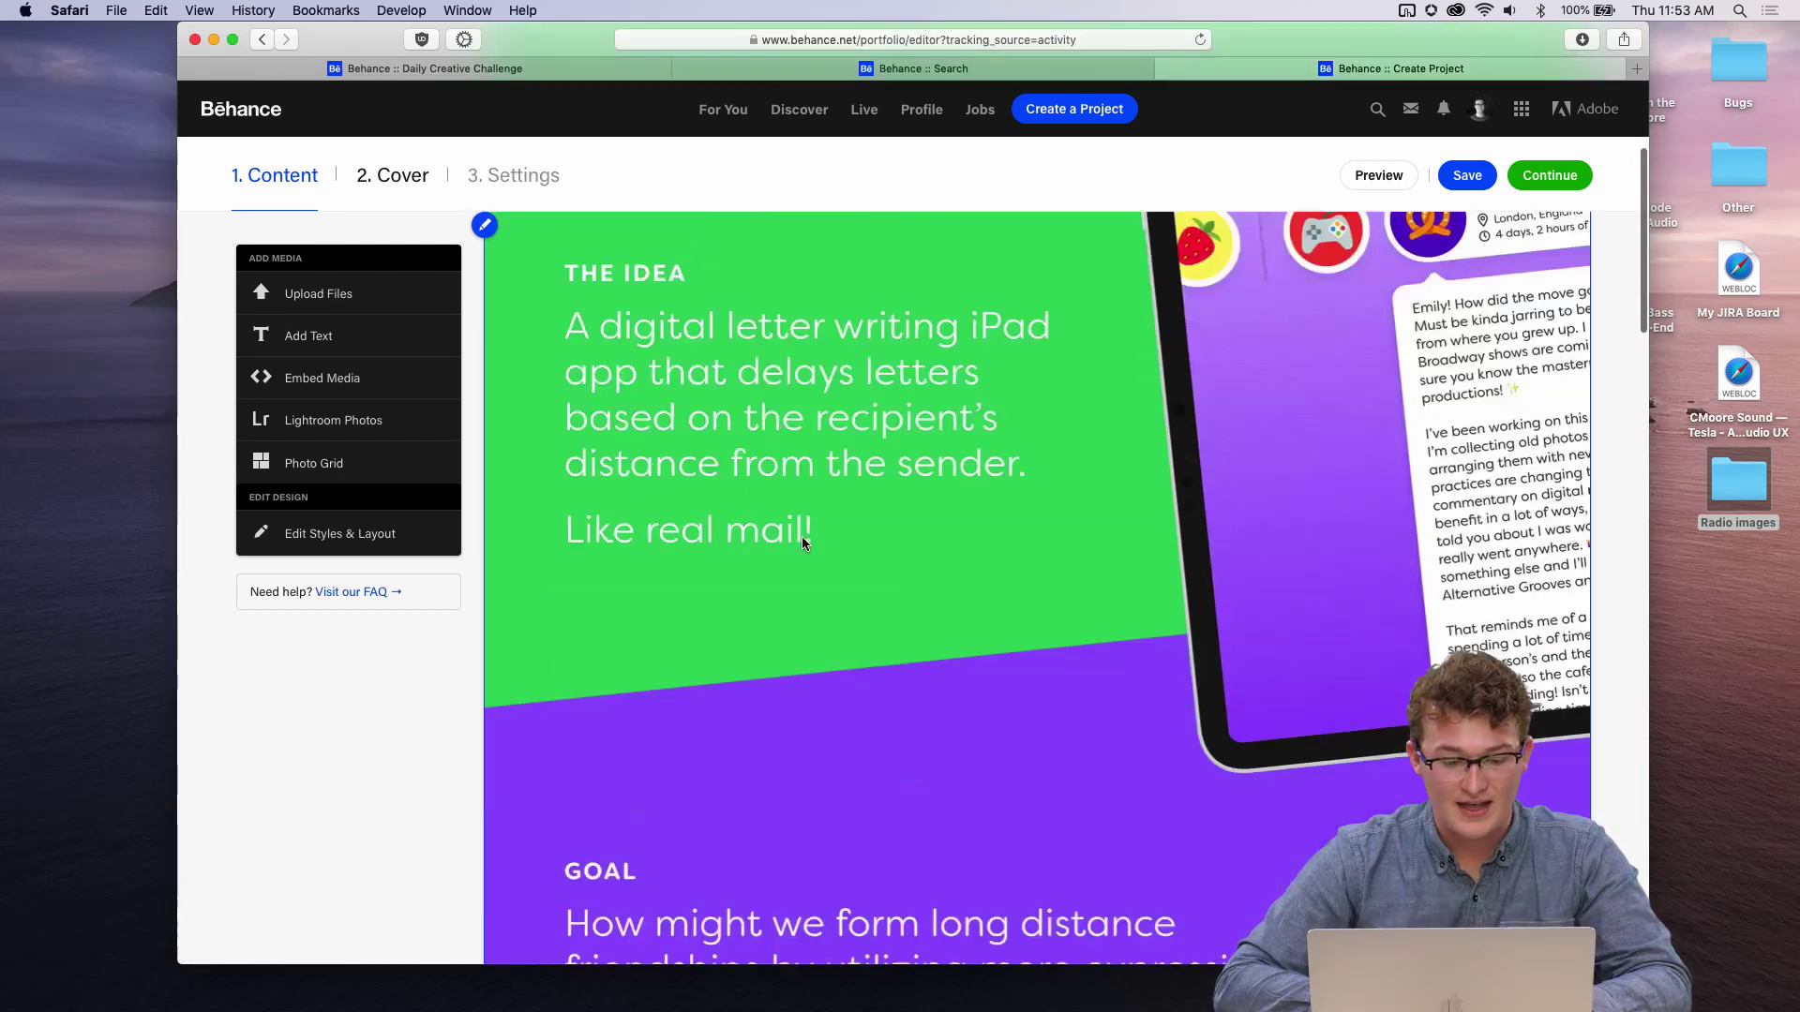
scroll(801, 536, up, 5)
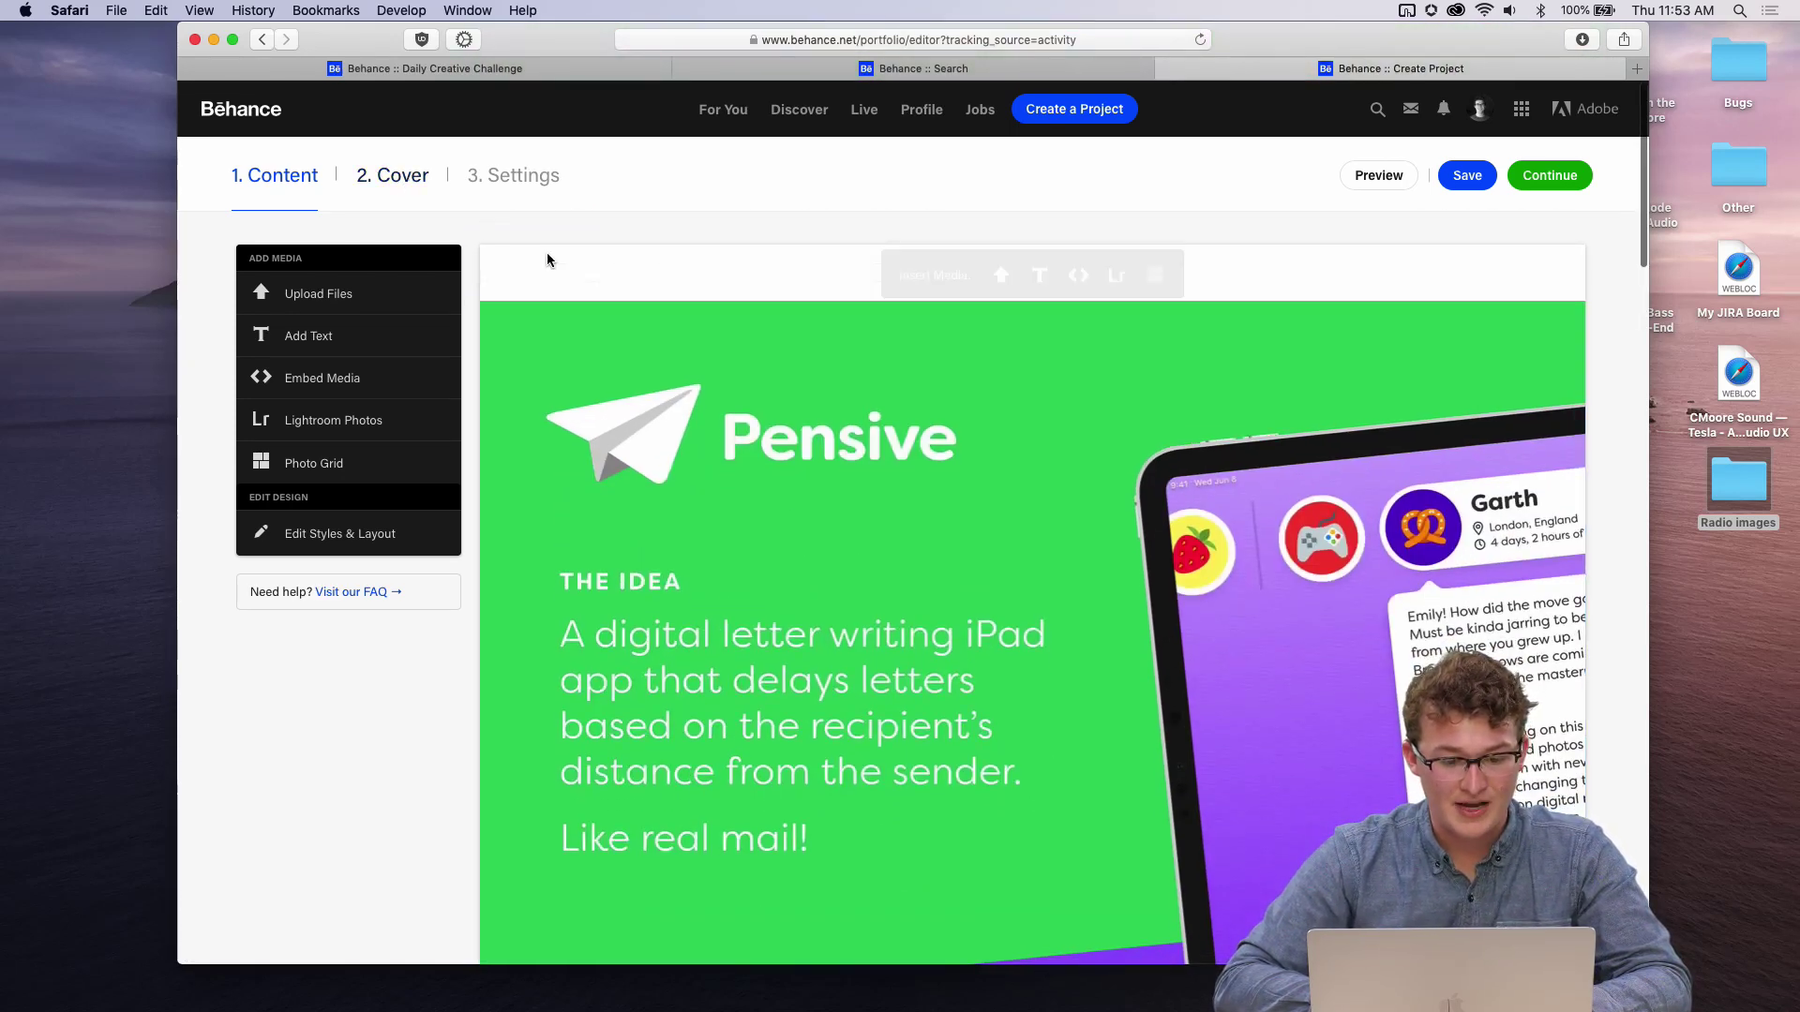
- Set the project title to "Radio app" in the cover settings and accept the cover image crop
click(404, 182)
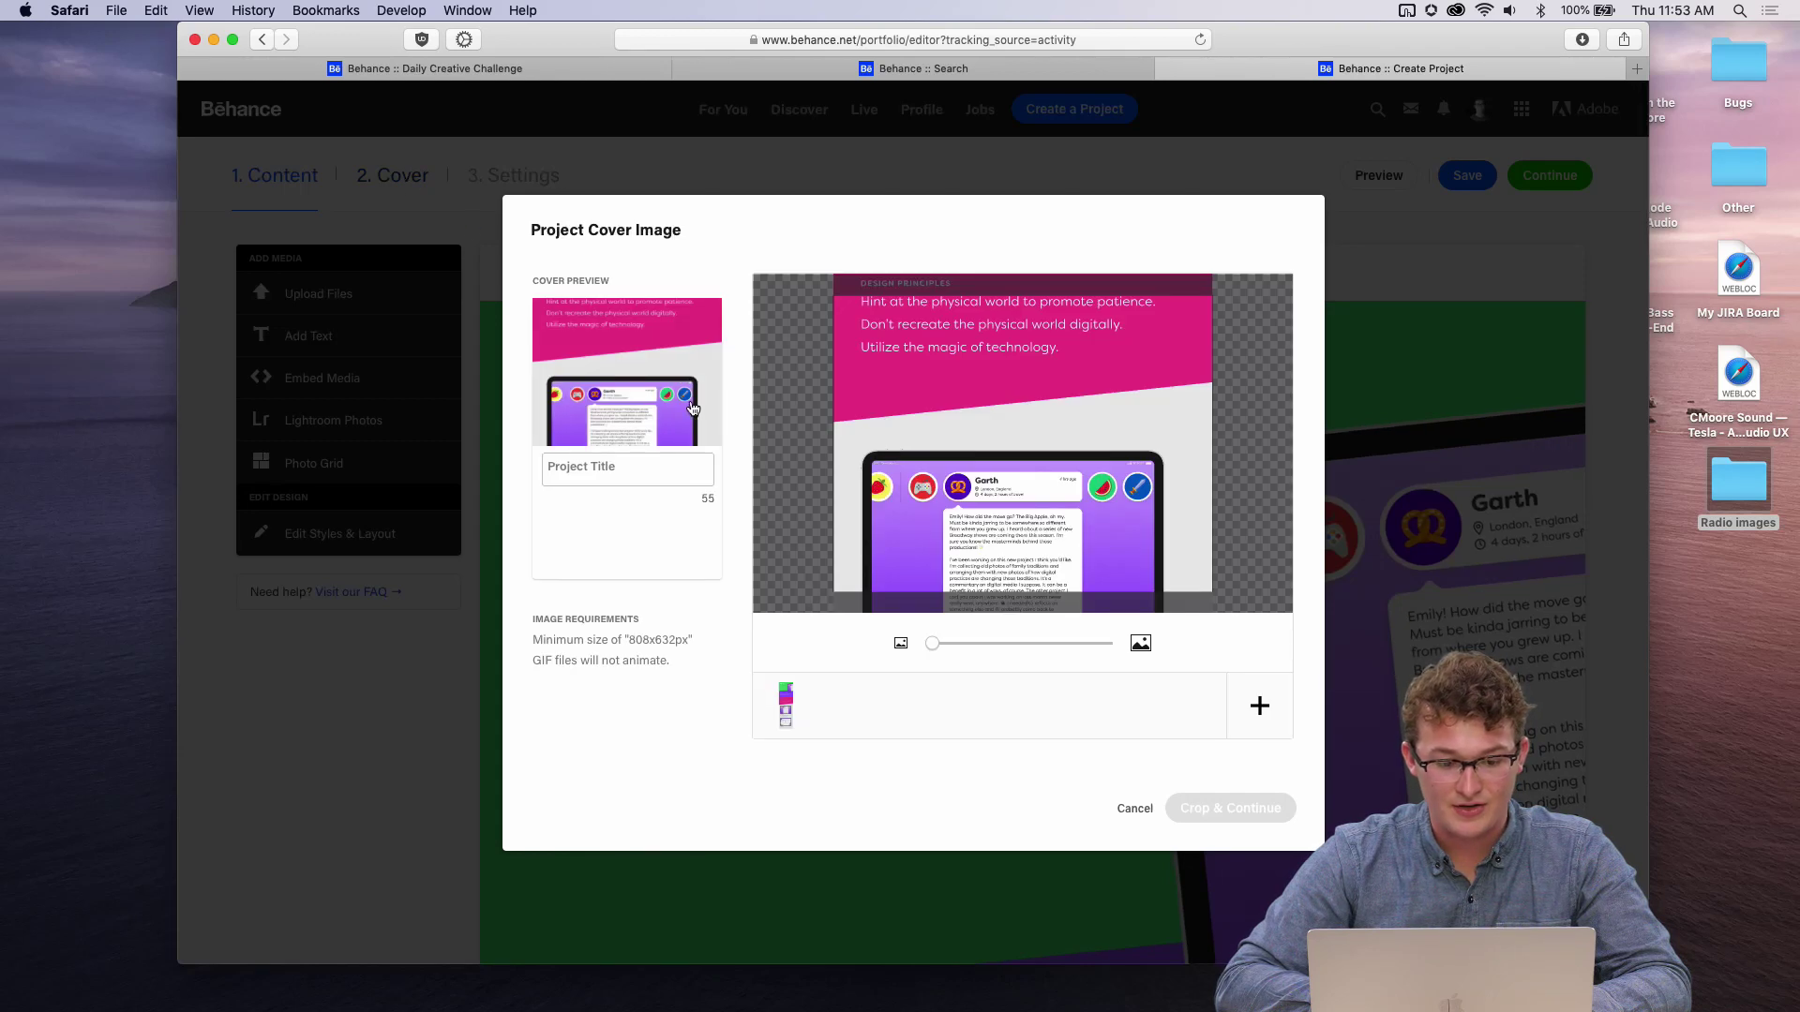
click(620, 466)
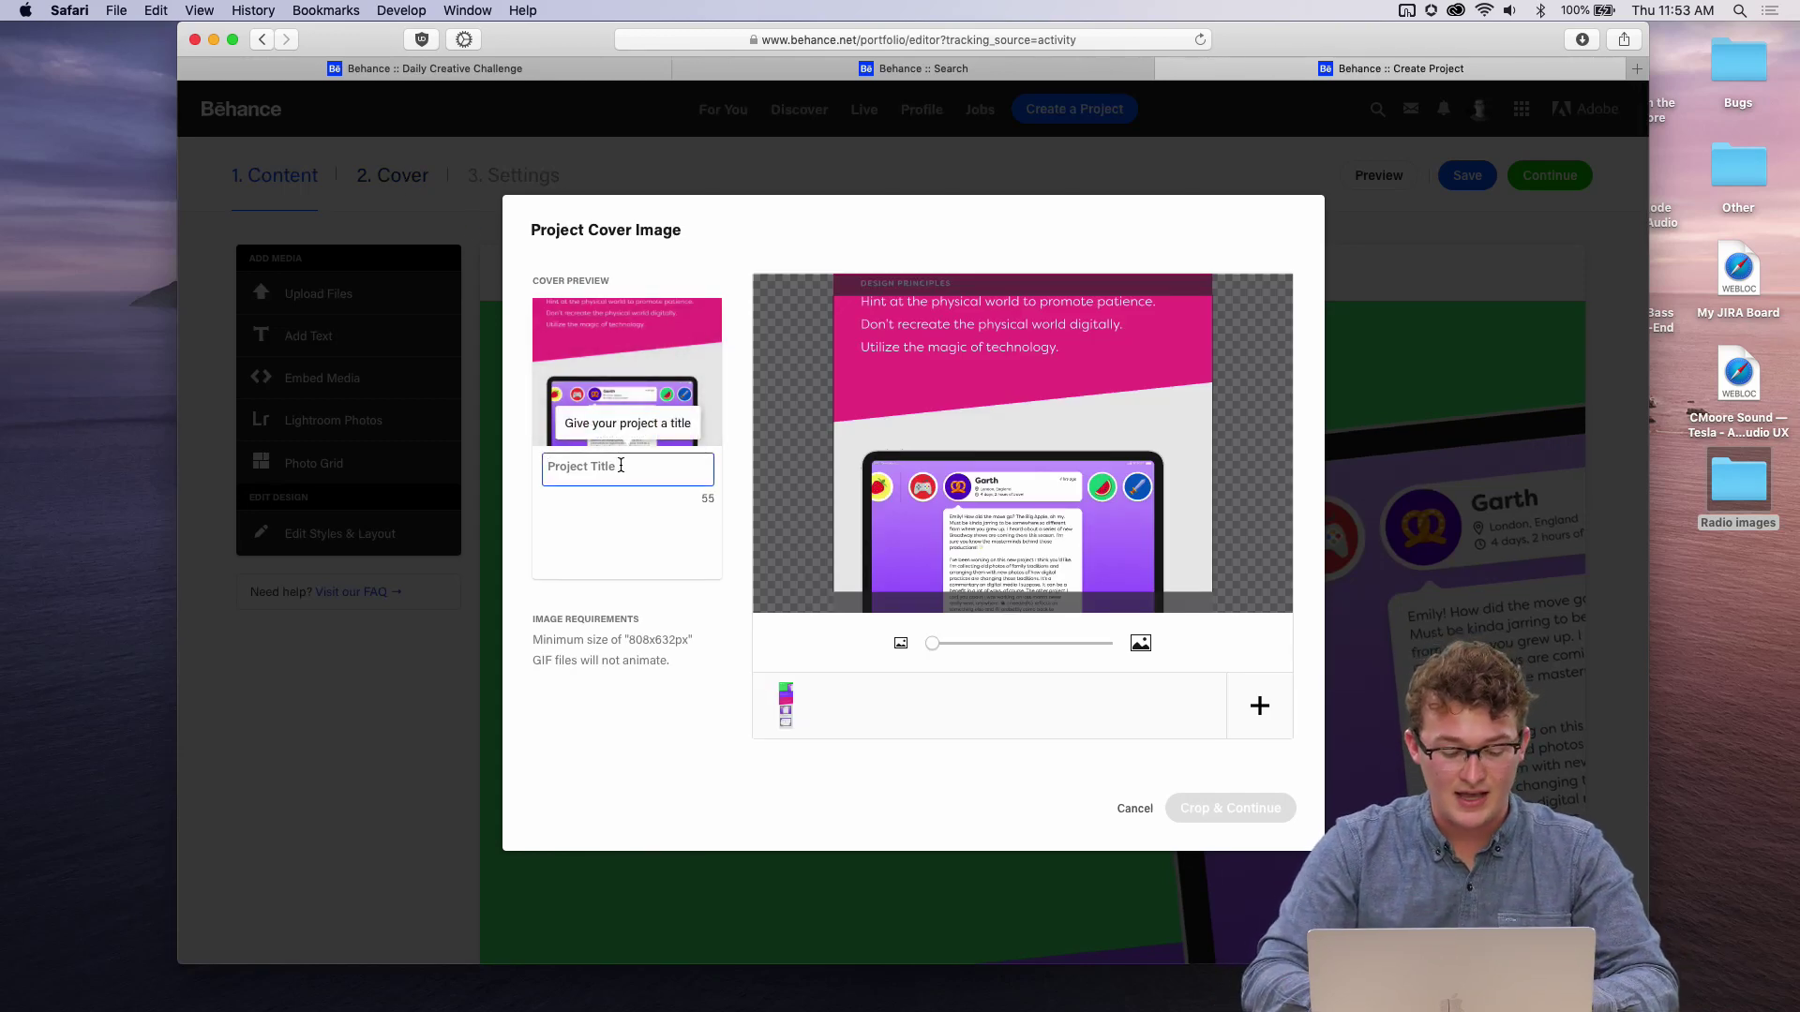
text(Radio app)
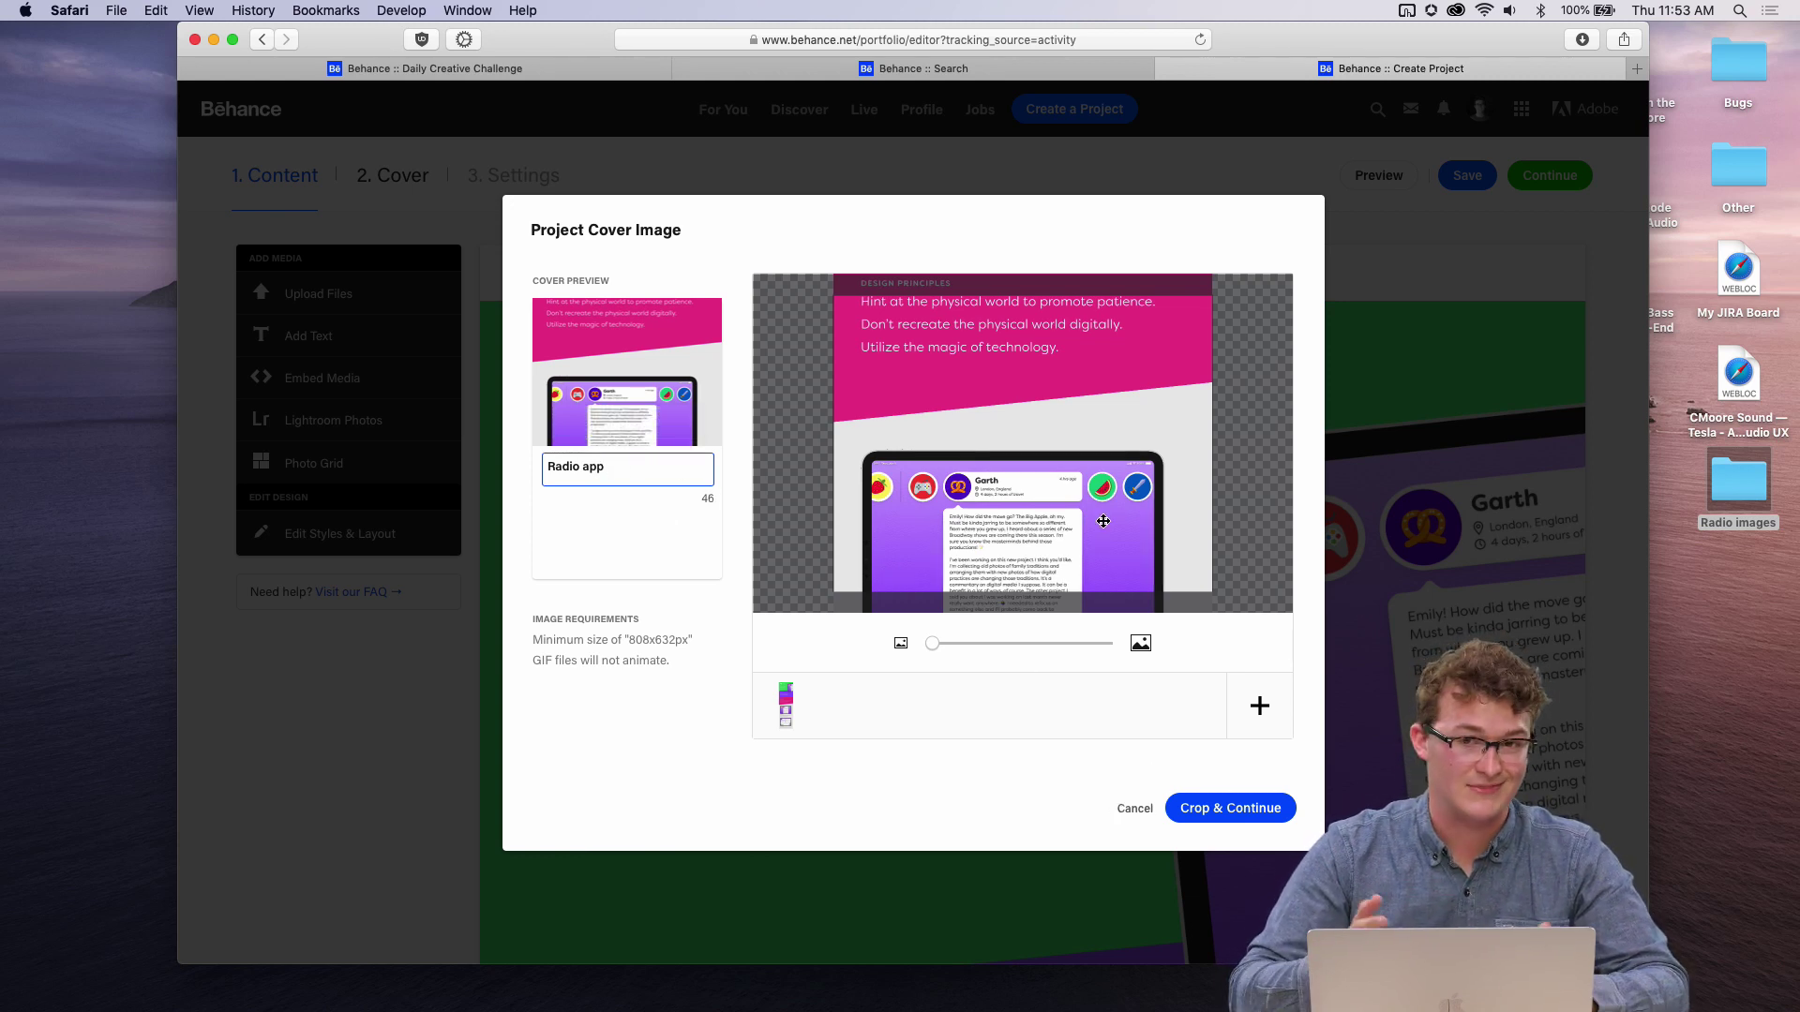
click(1183, 810)
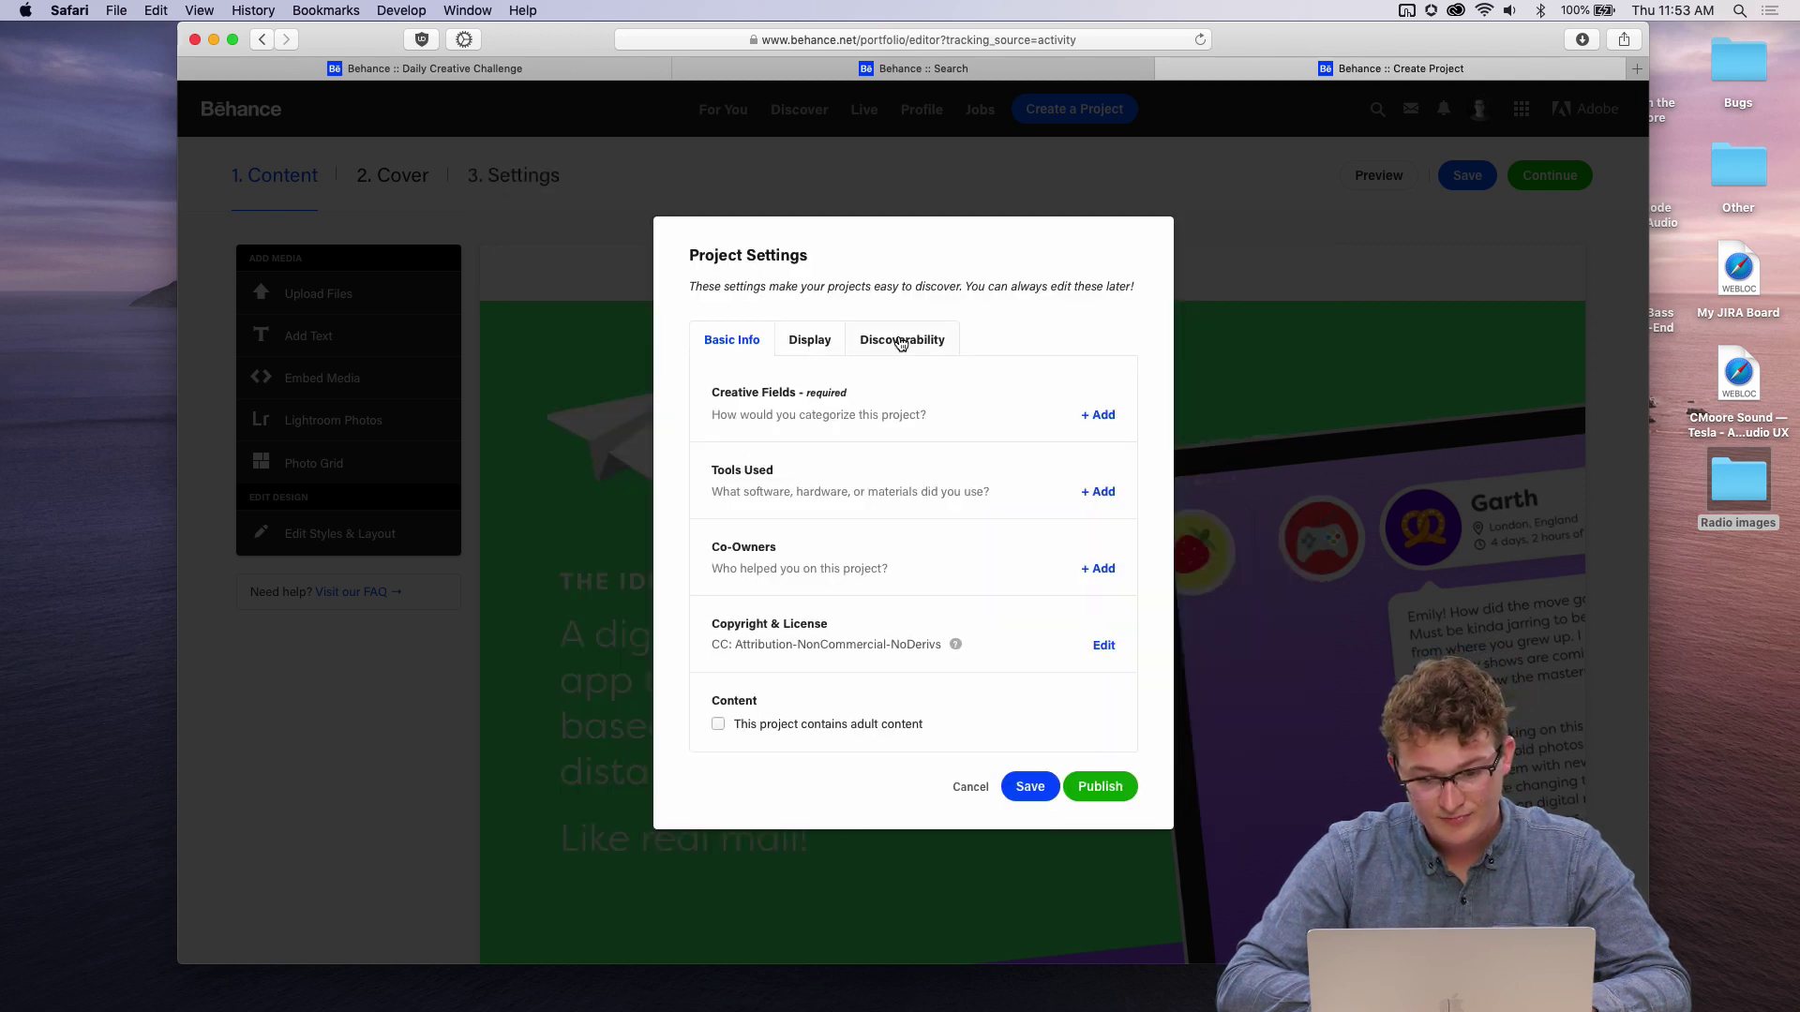
- Review the project's basic info and discoverability settings and add the keyword xddailychallenge
click(900, 343)
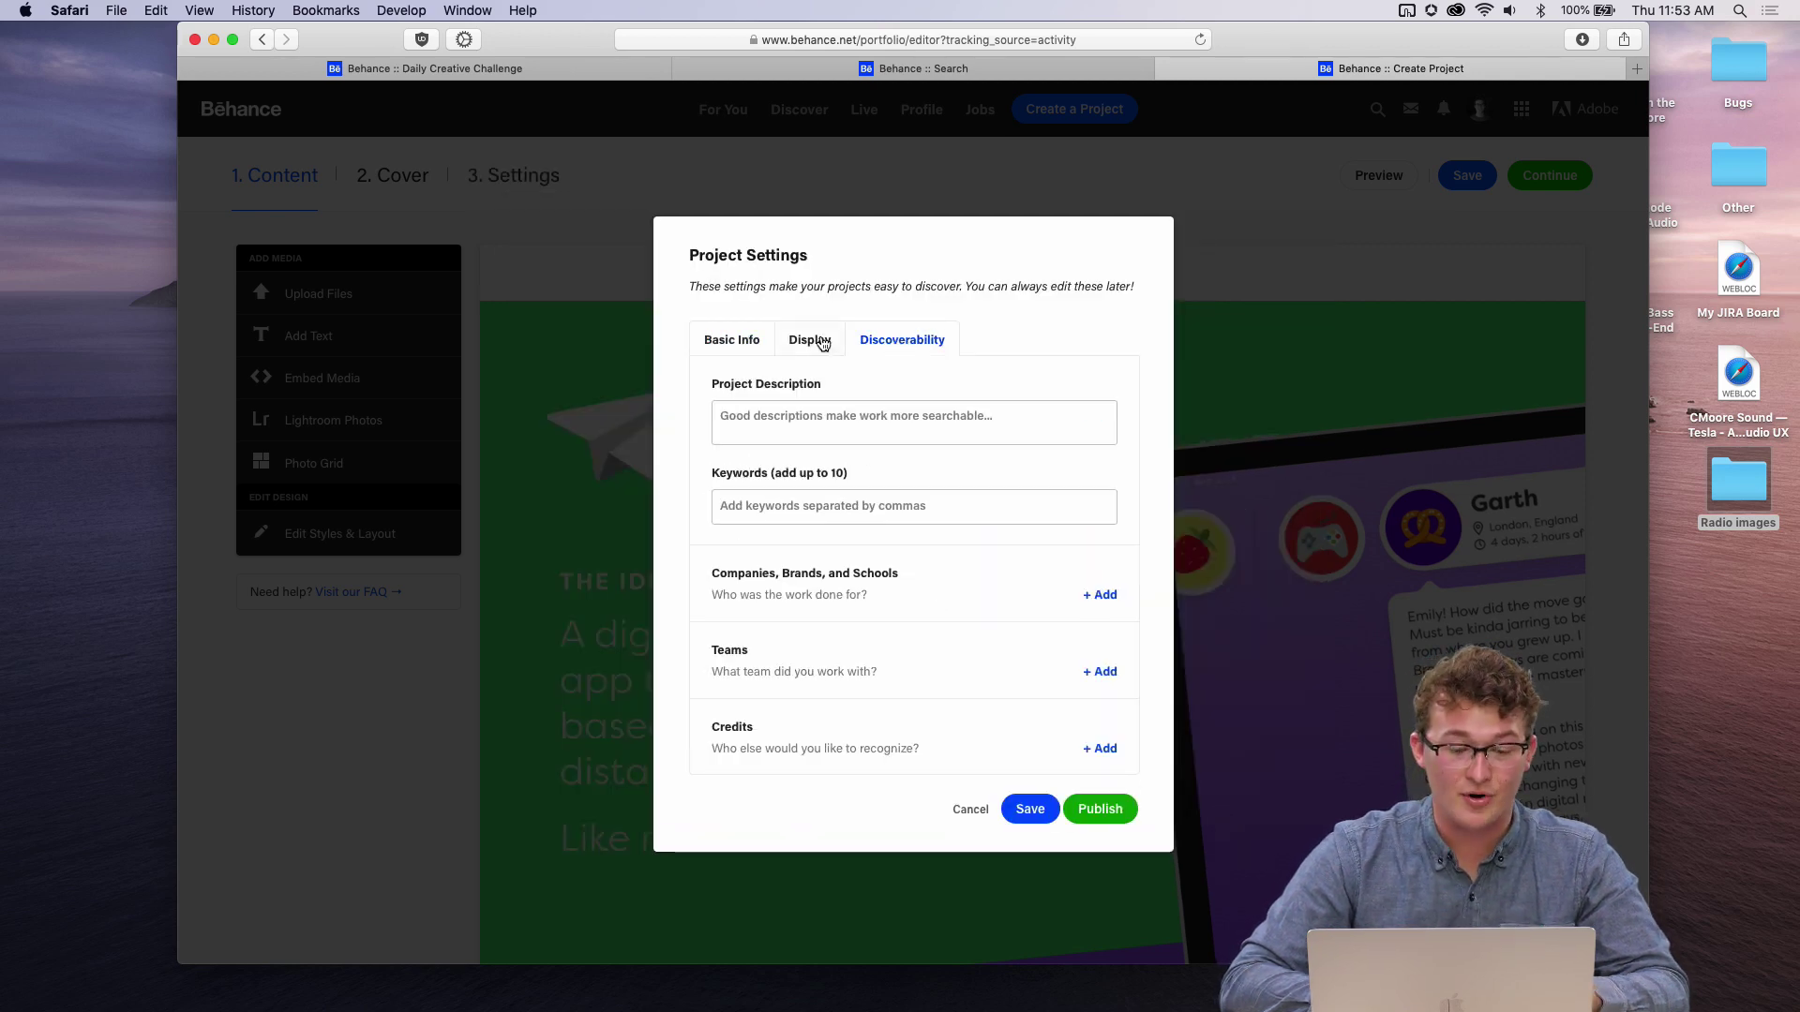
click(734, 343)
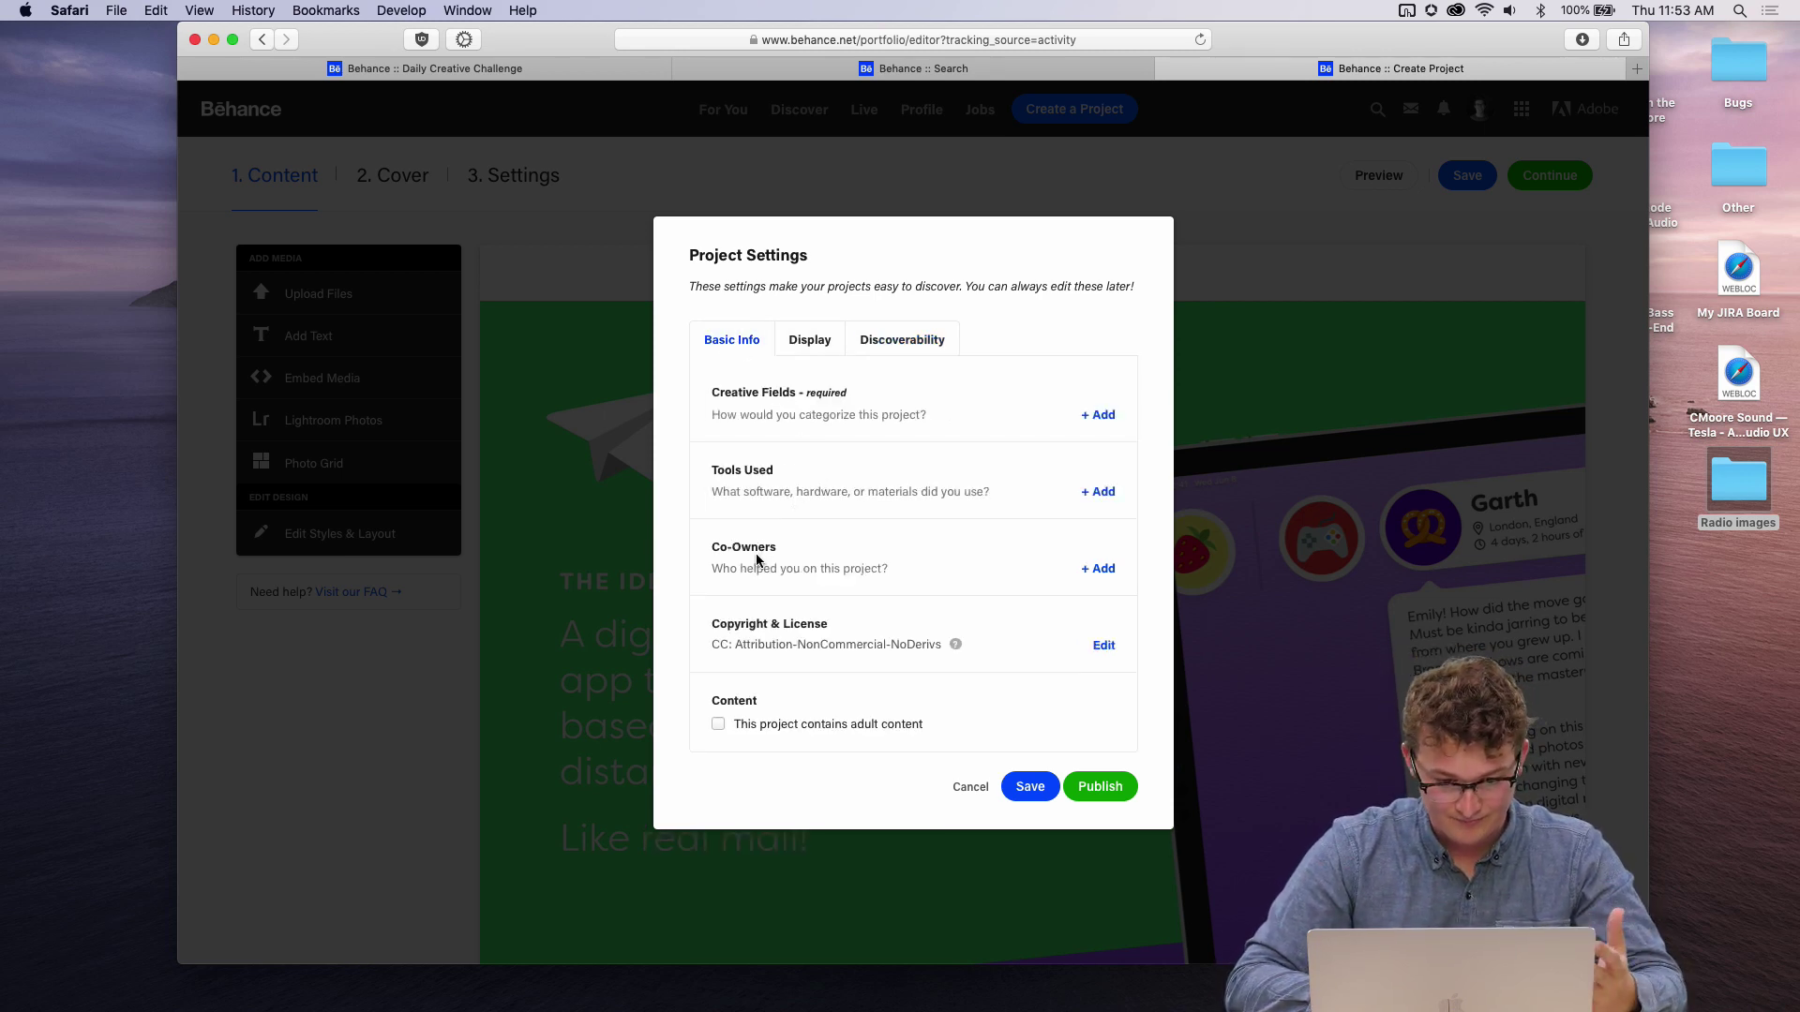
click(871, 344)
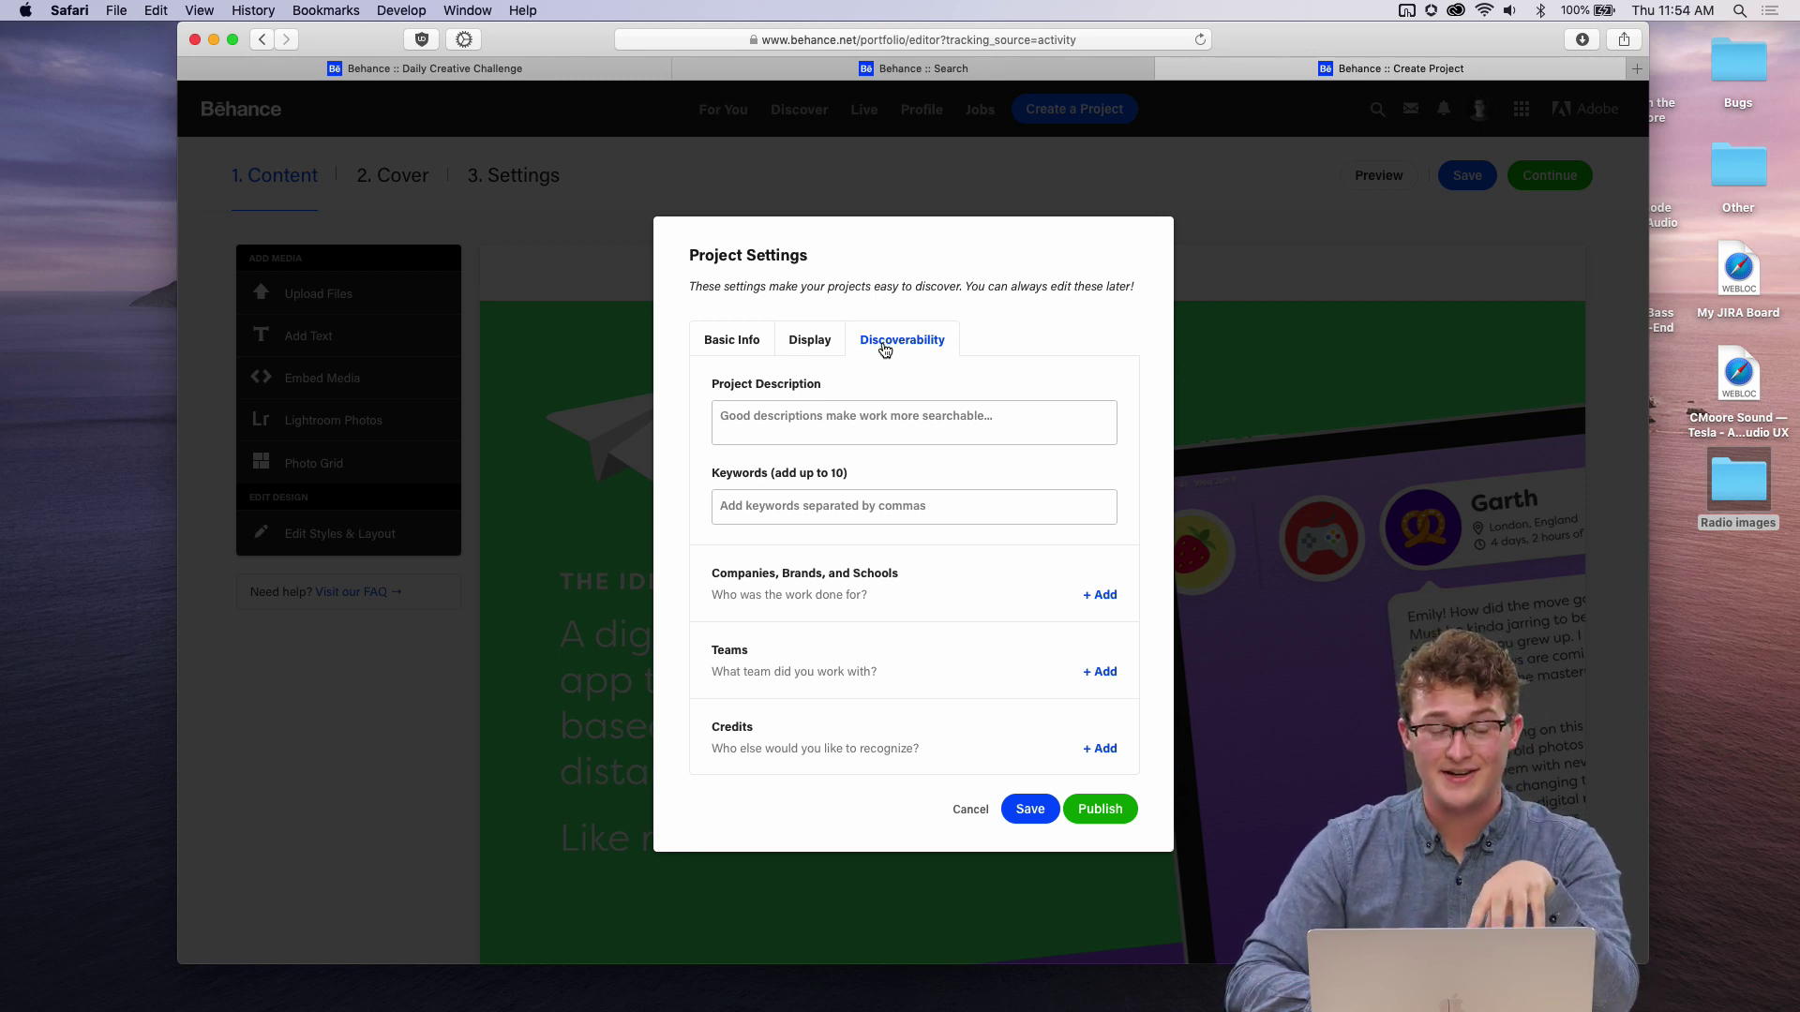
click(790, 508)
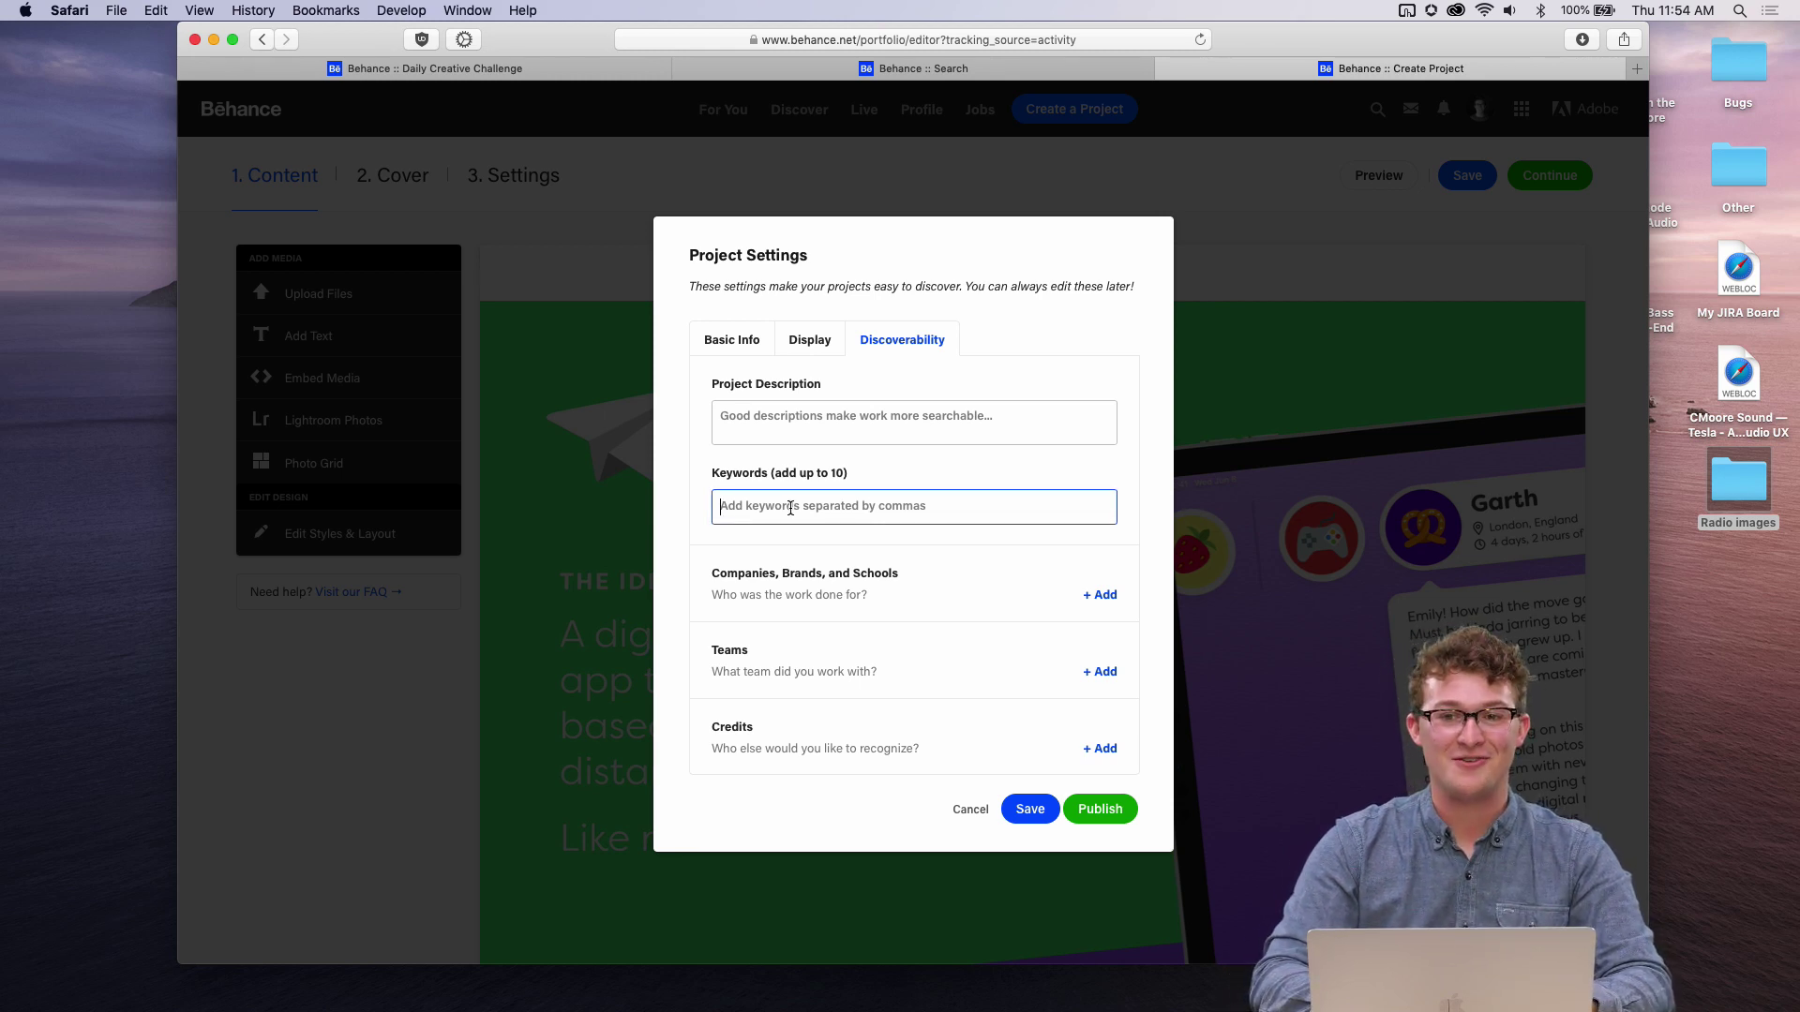
text(xddailychall)
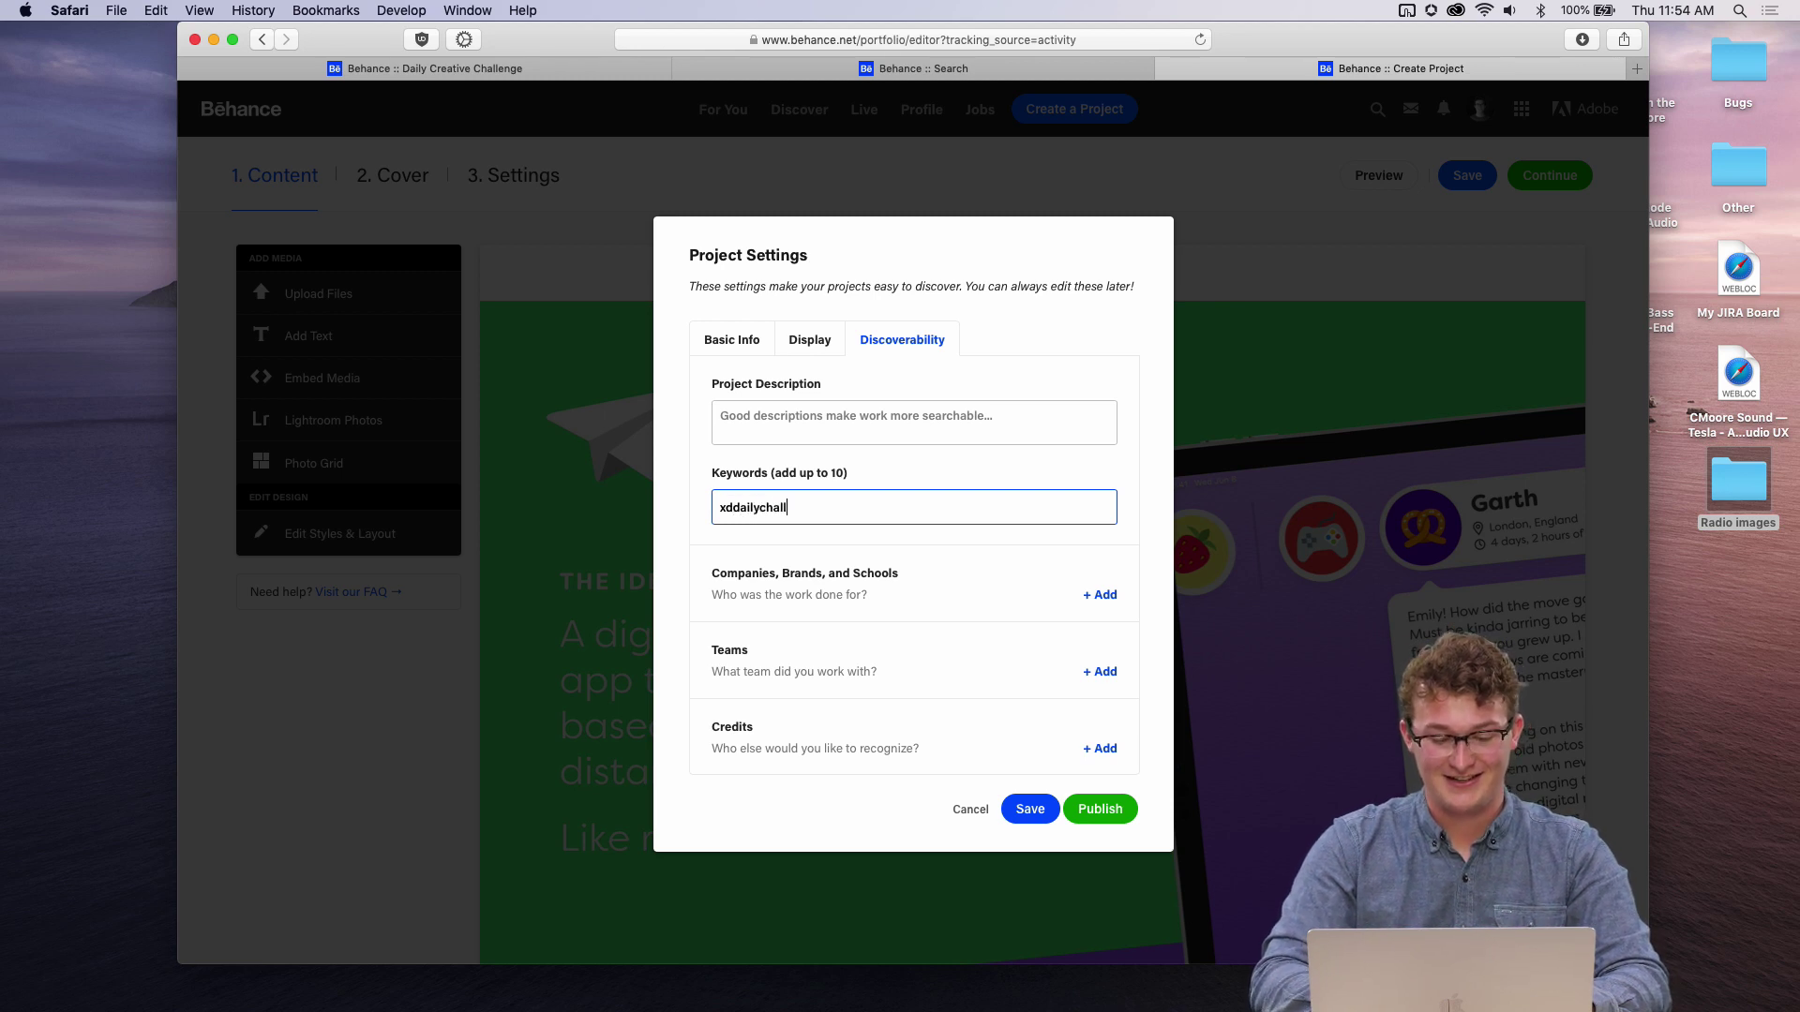
text(enge)
key(Return)
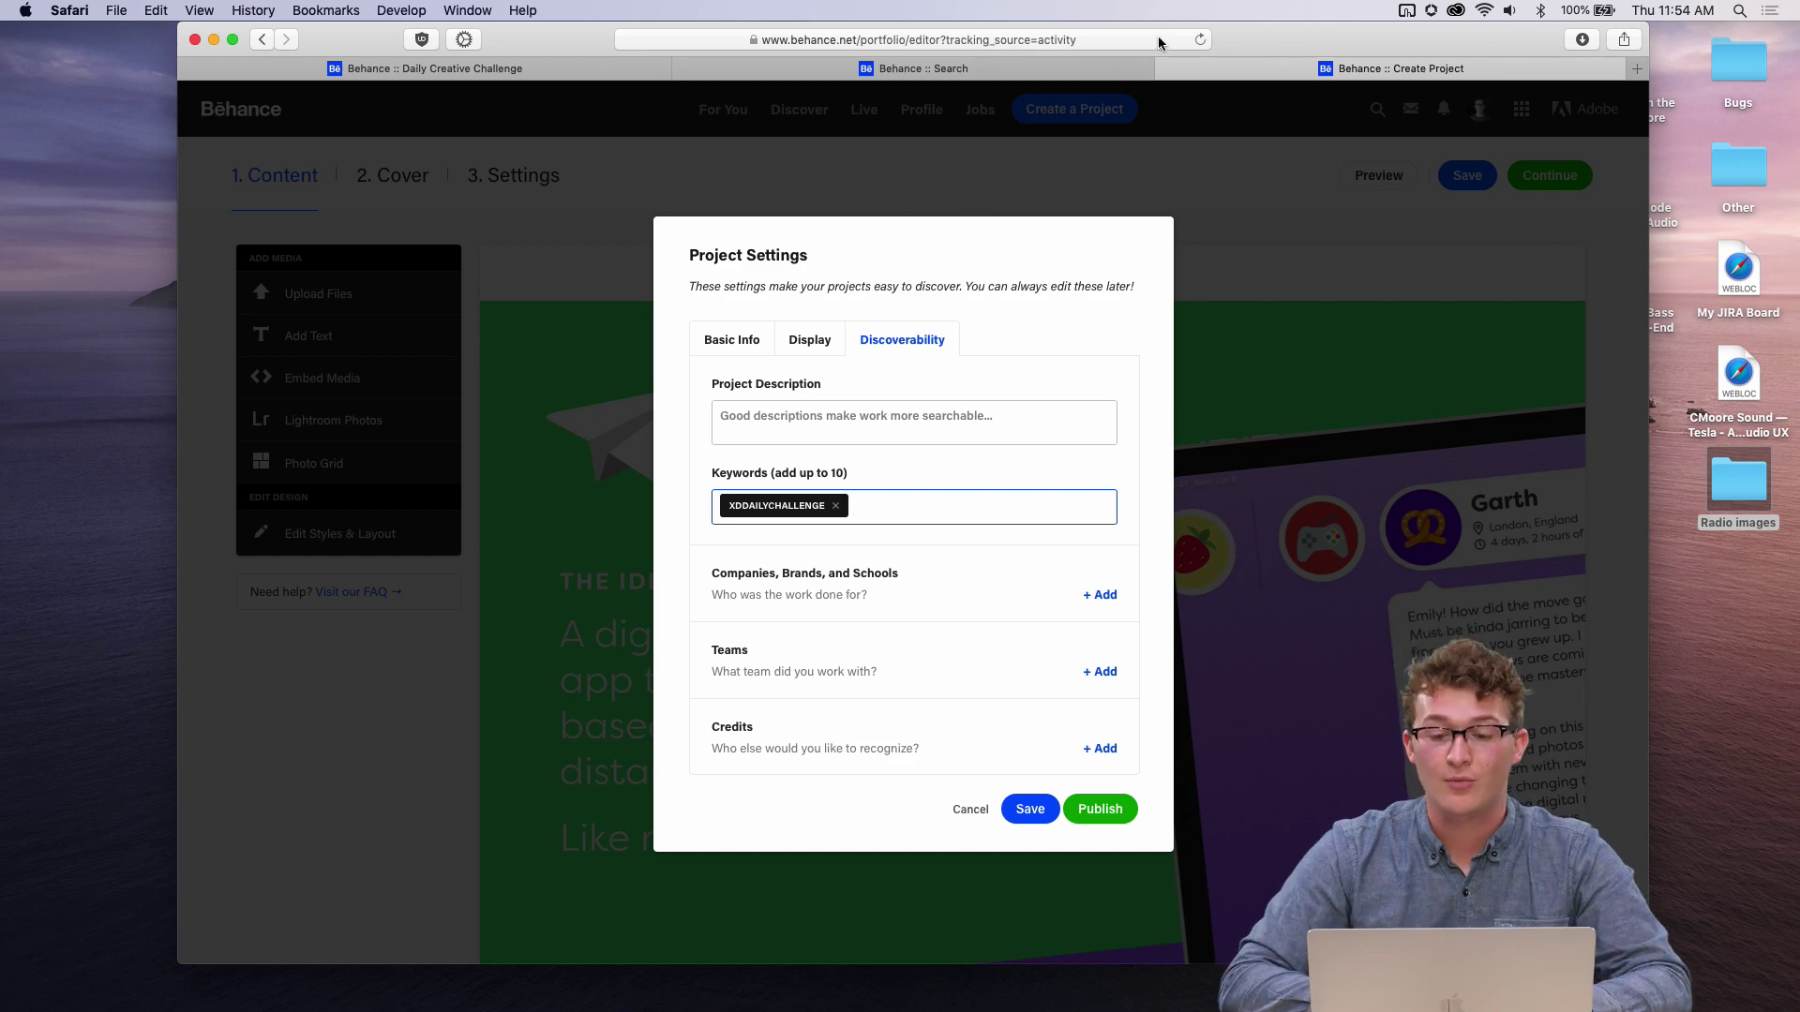
- Return to the Behance search page and search for xddailychallenge
click(1001, 65)
text(x)
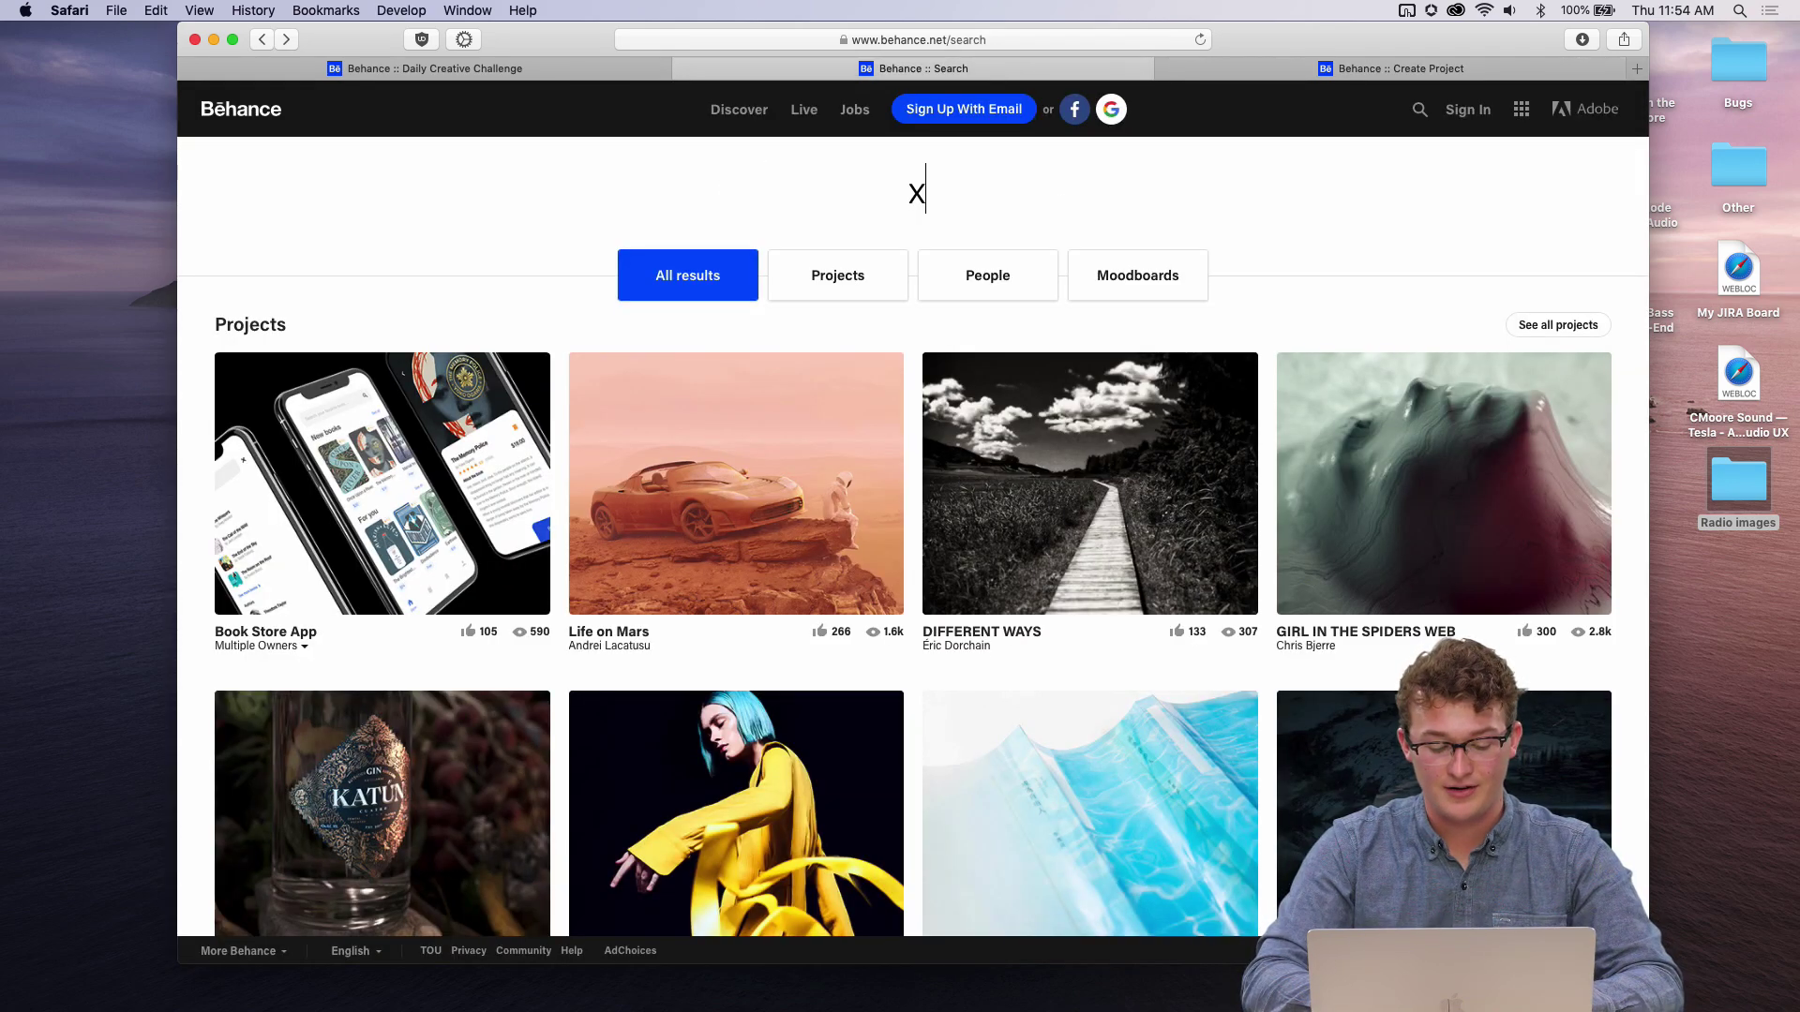
text(ddaily)
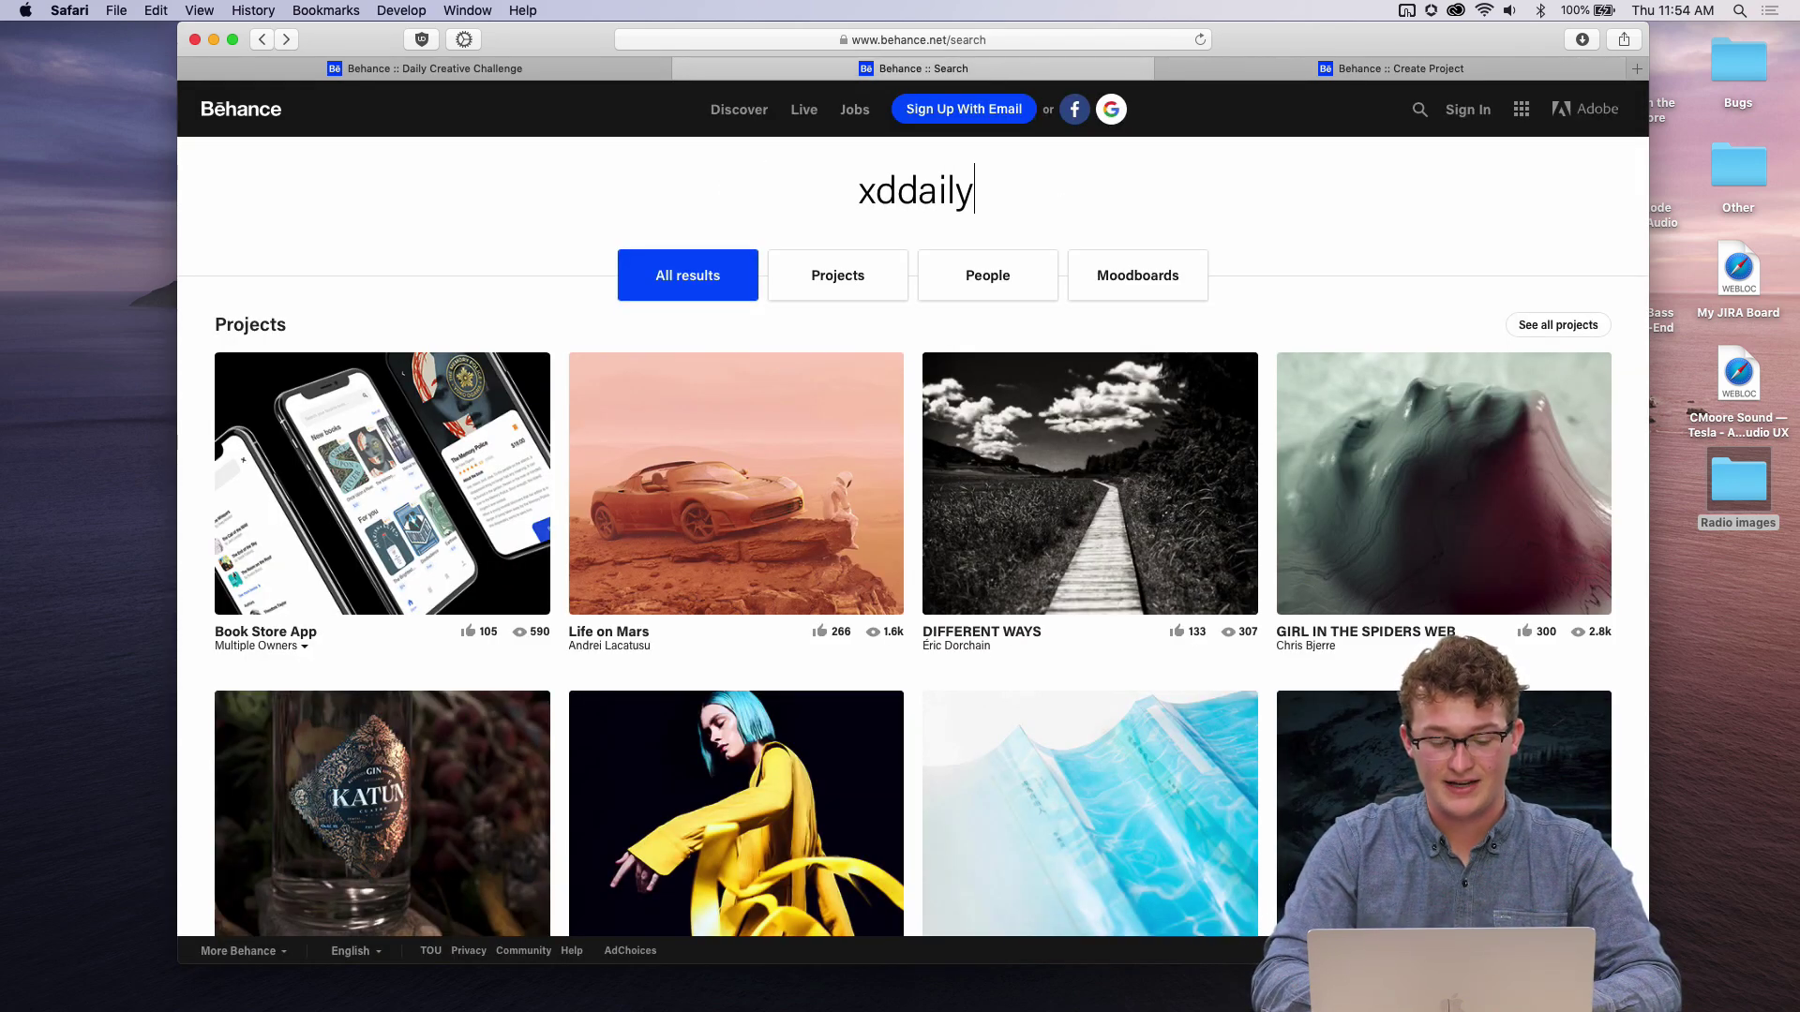
text(challenge)
key(Return)
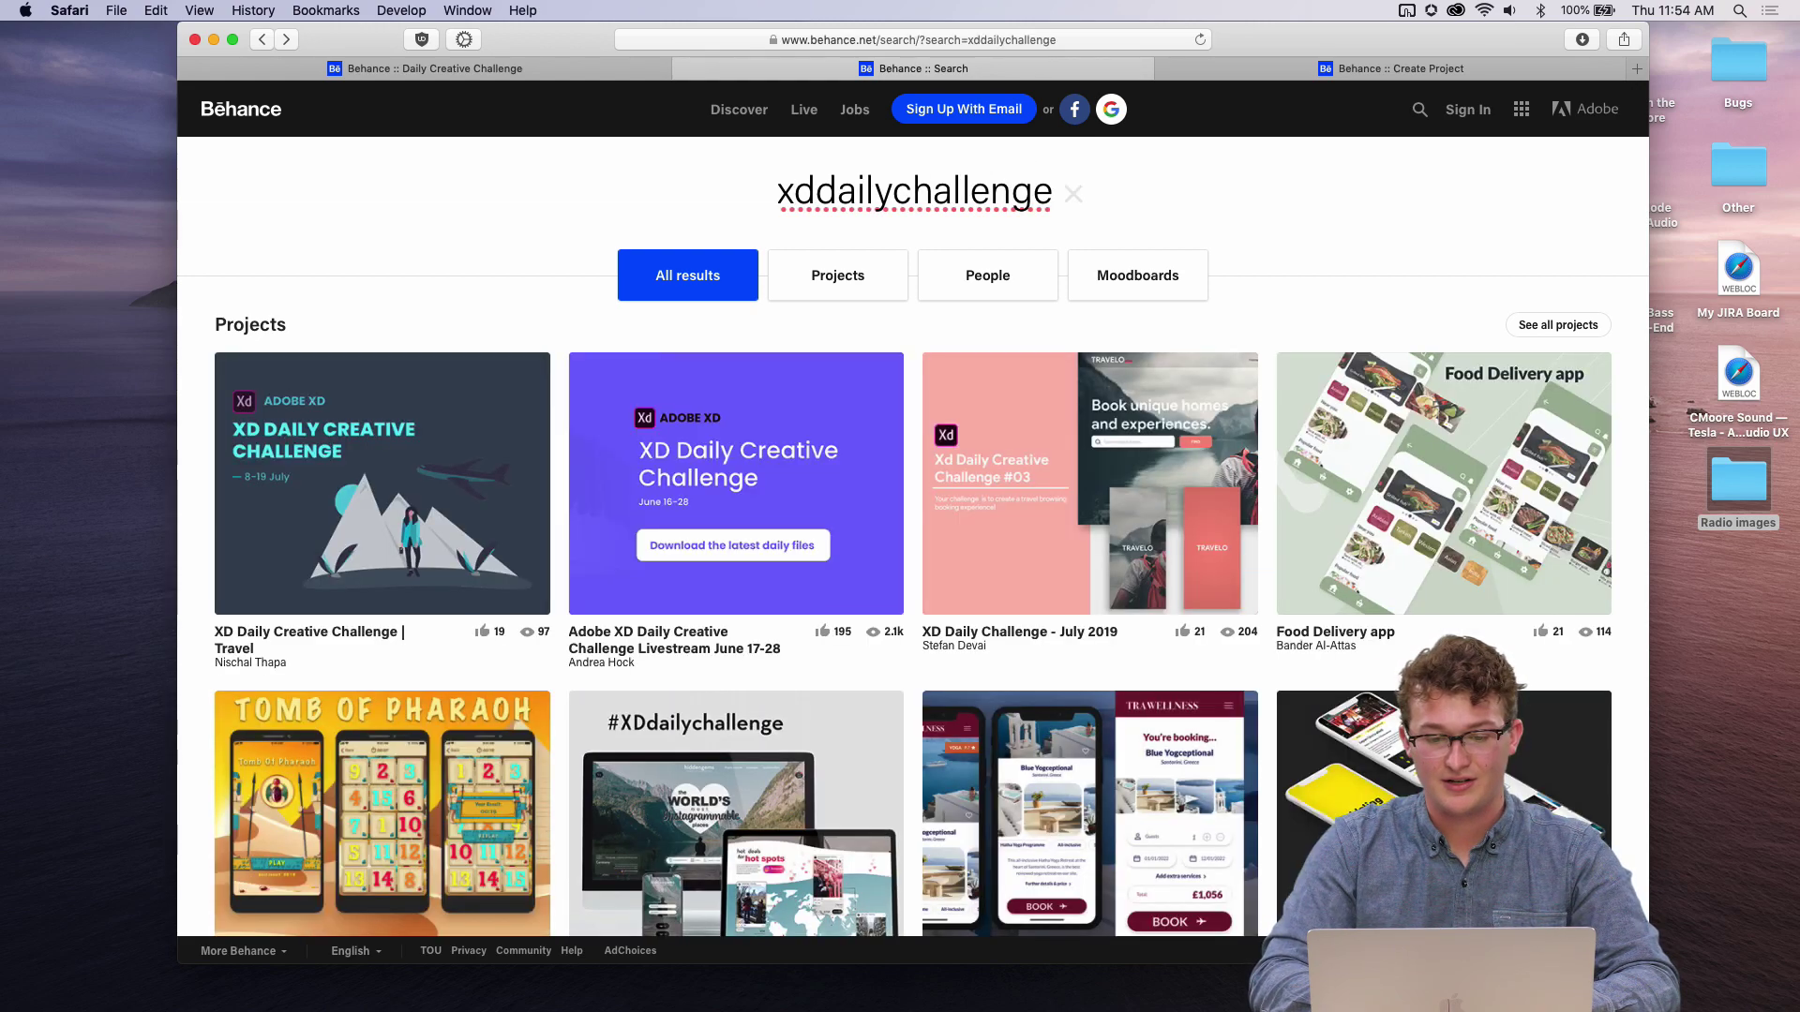
- Show all matching projects, sort them by Most Recent and browse the submissions
click(1557, 325)
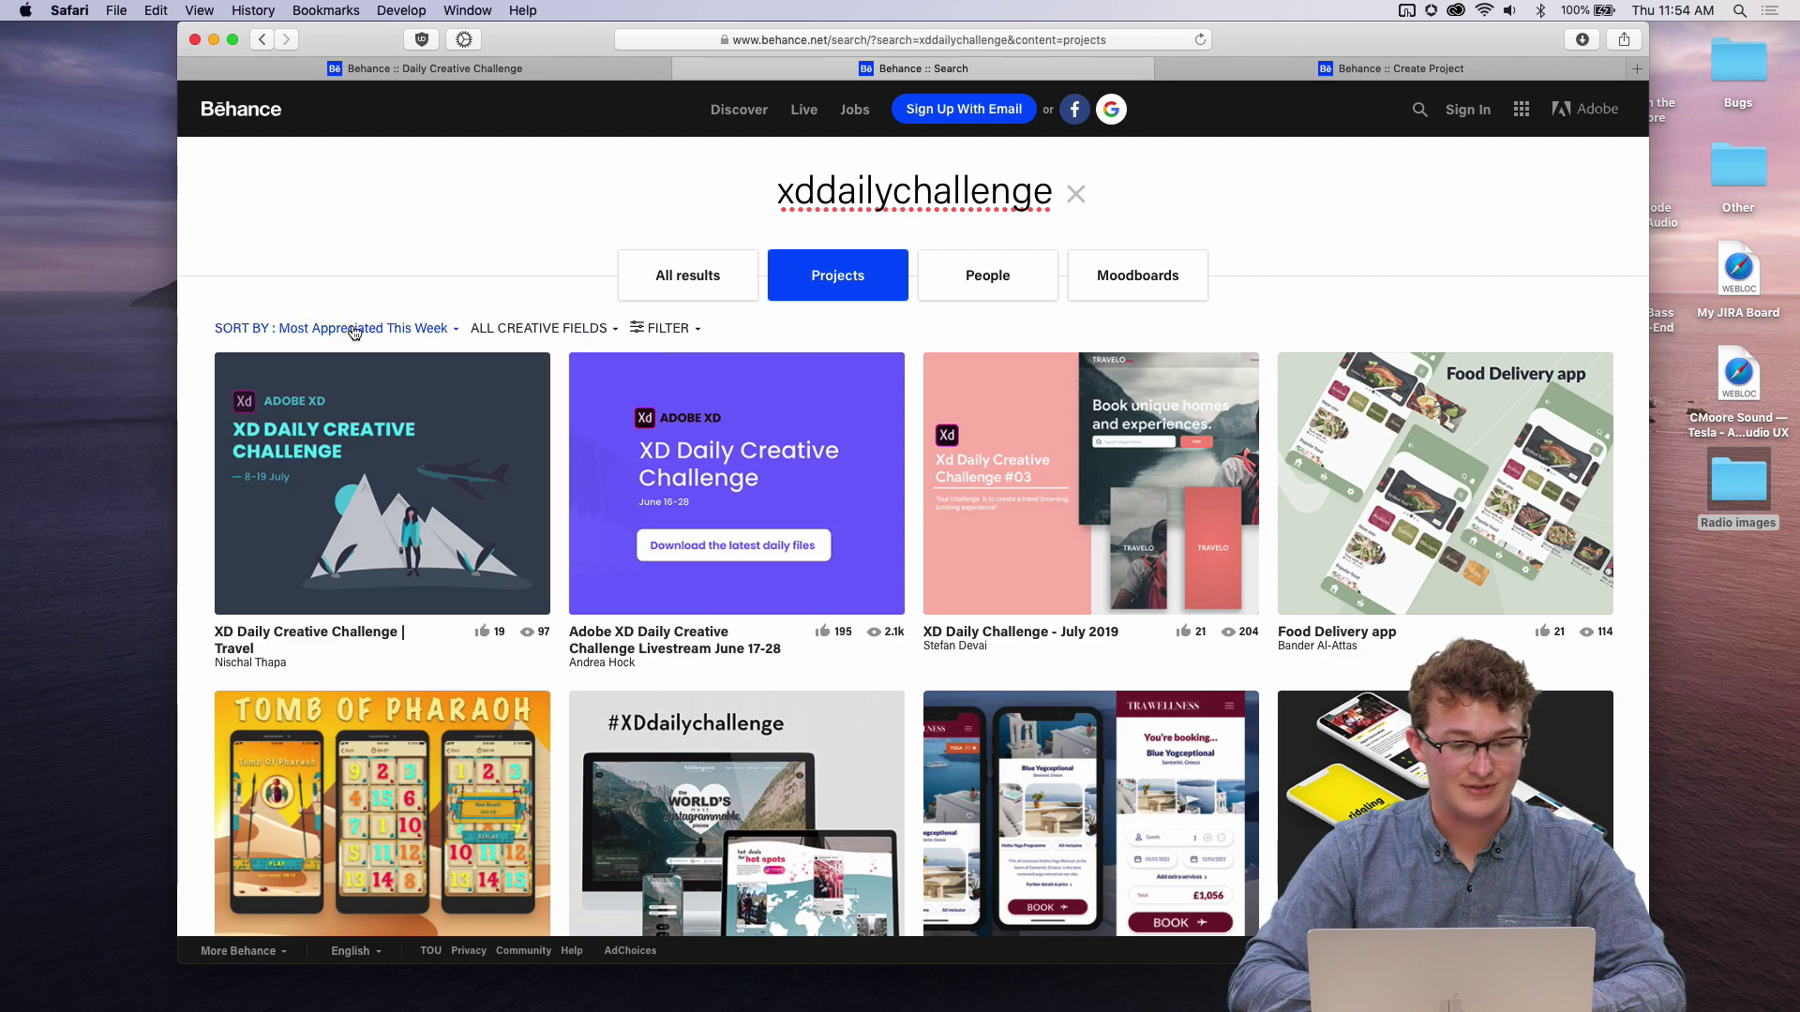
click(354, 330)
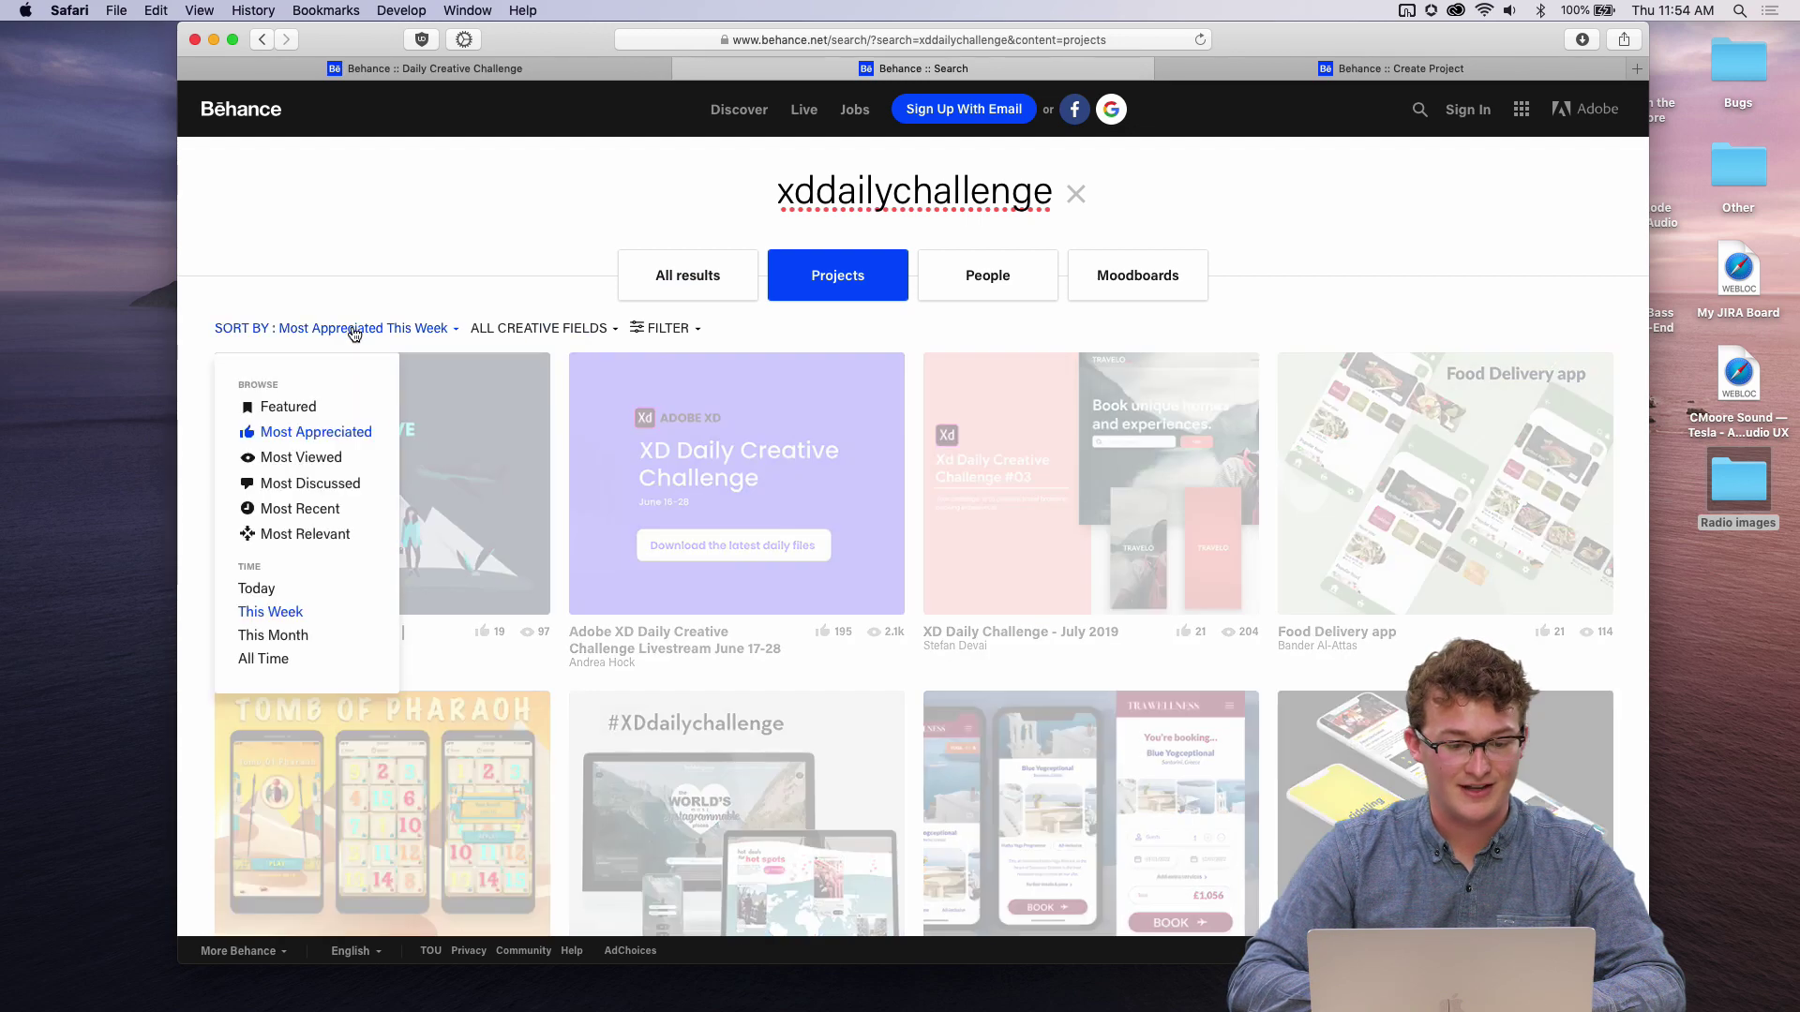
click(280, 511)
scroll(542, 546, down, 5)
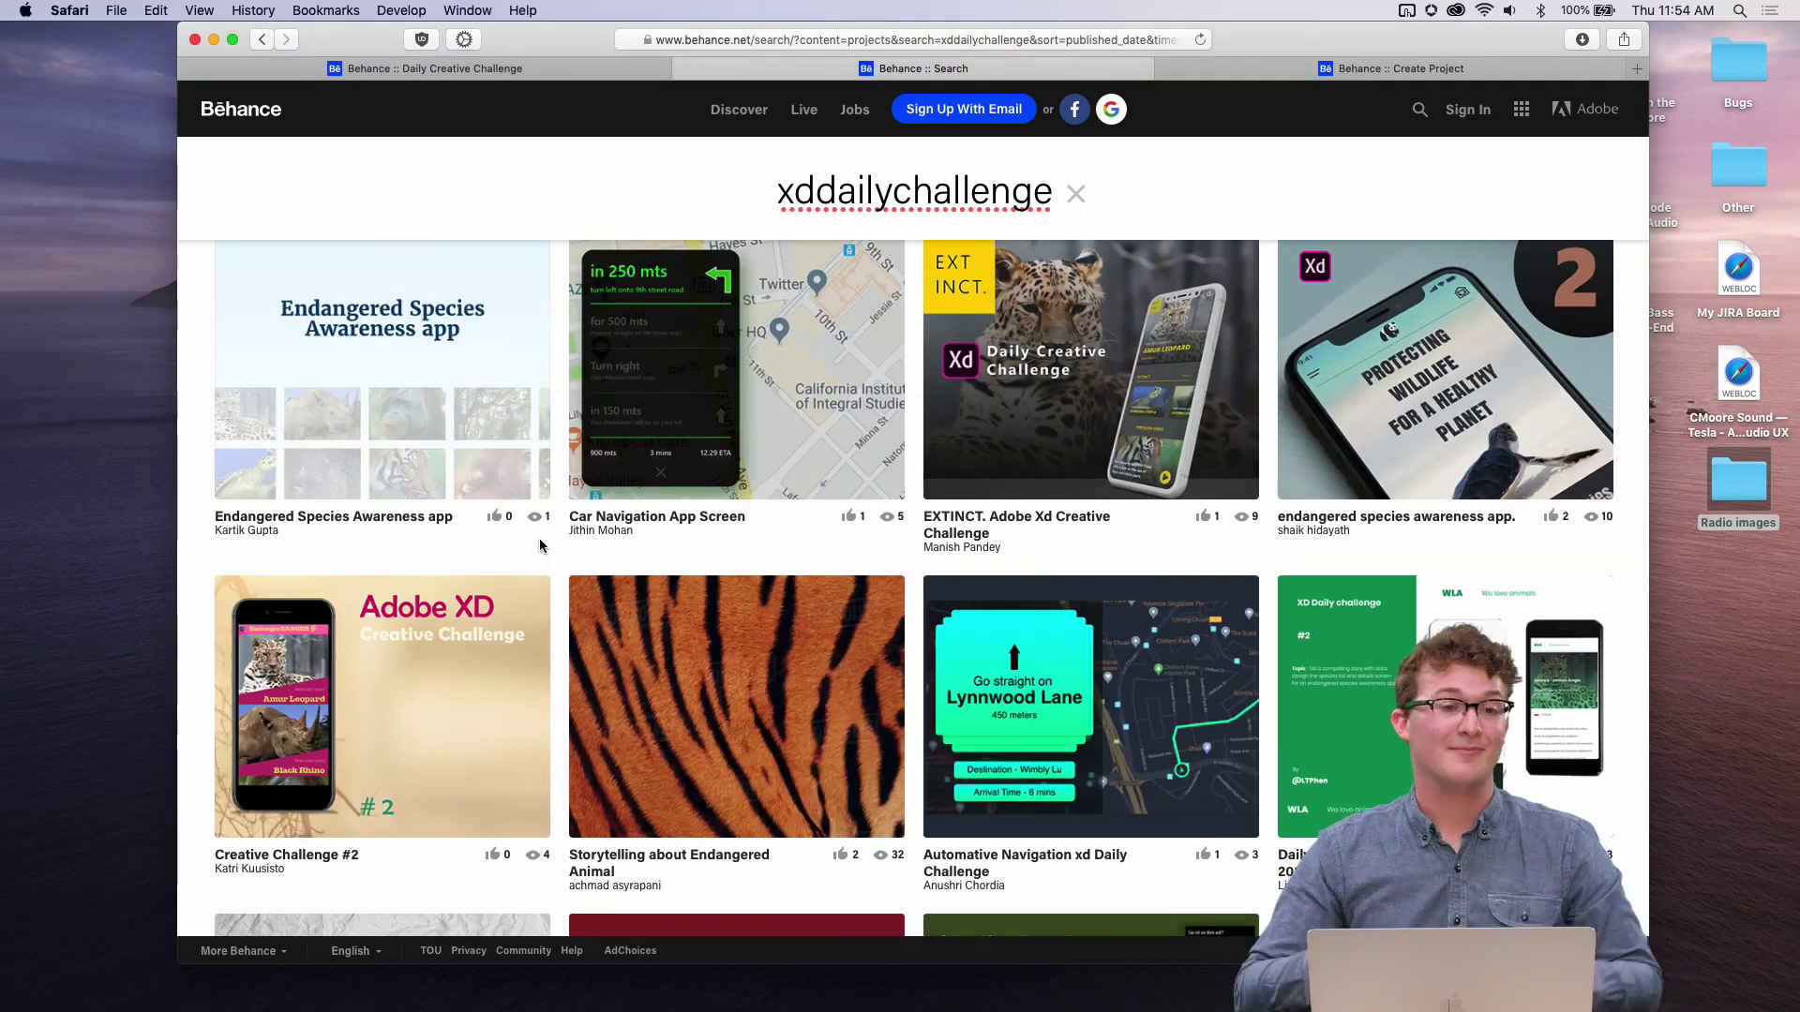
scroll(540, 547, up, 3)
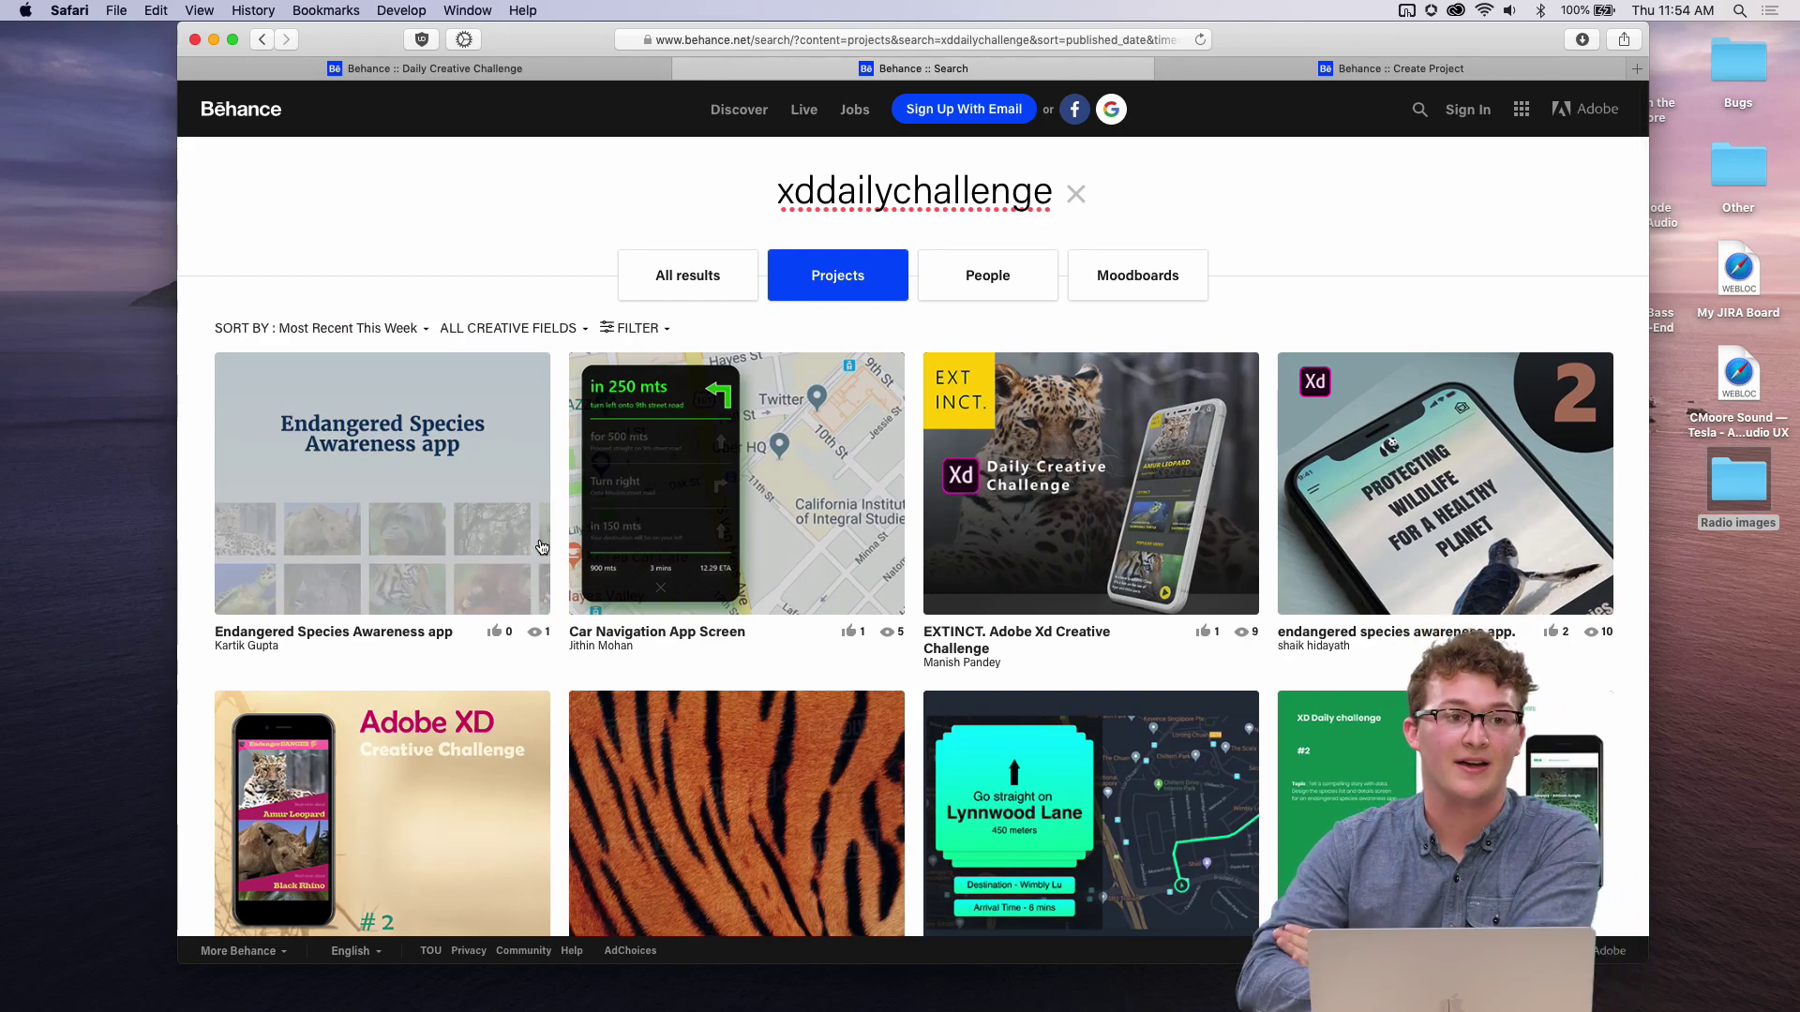
scroll(540, 546, down, 5)
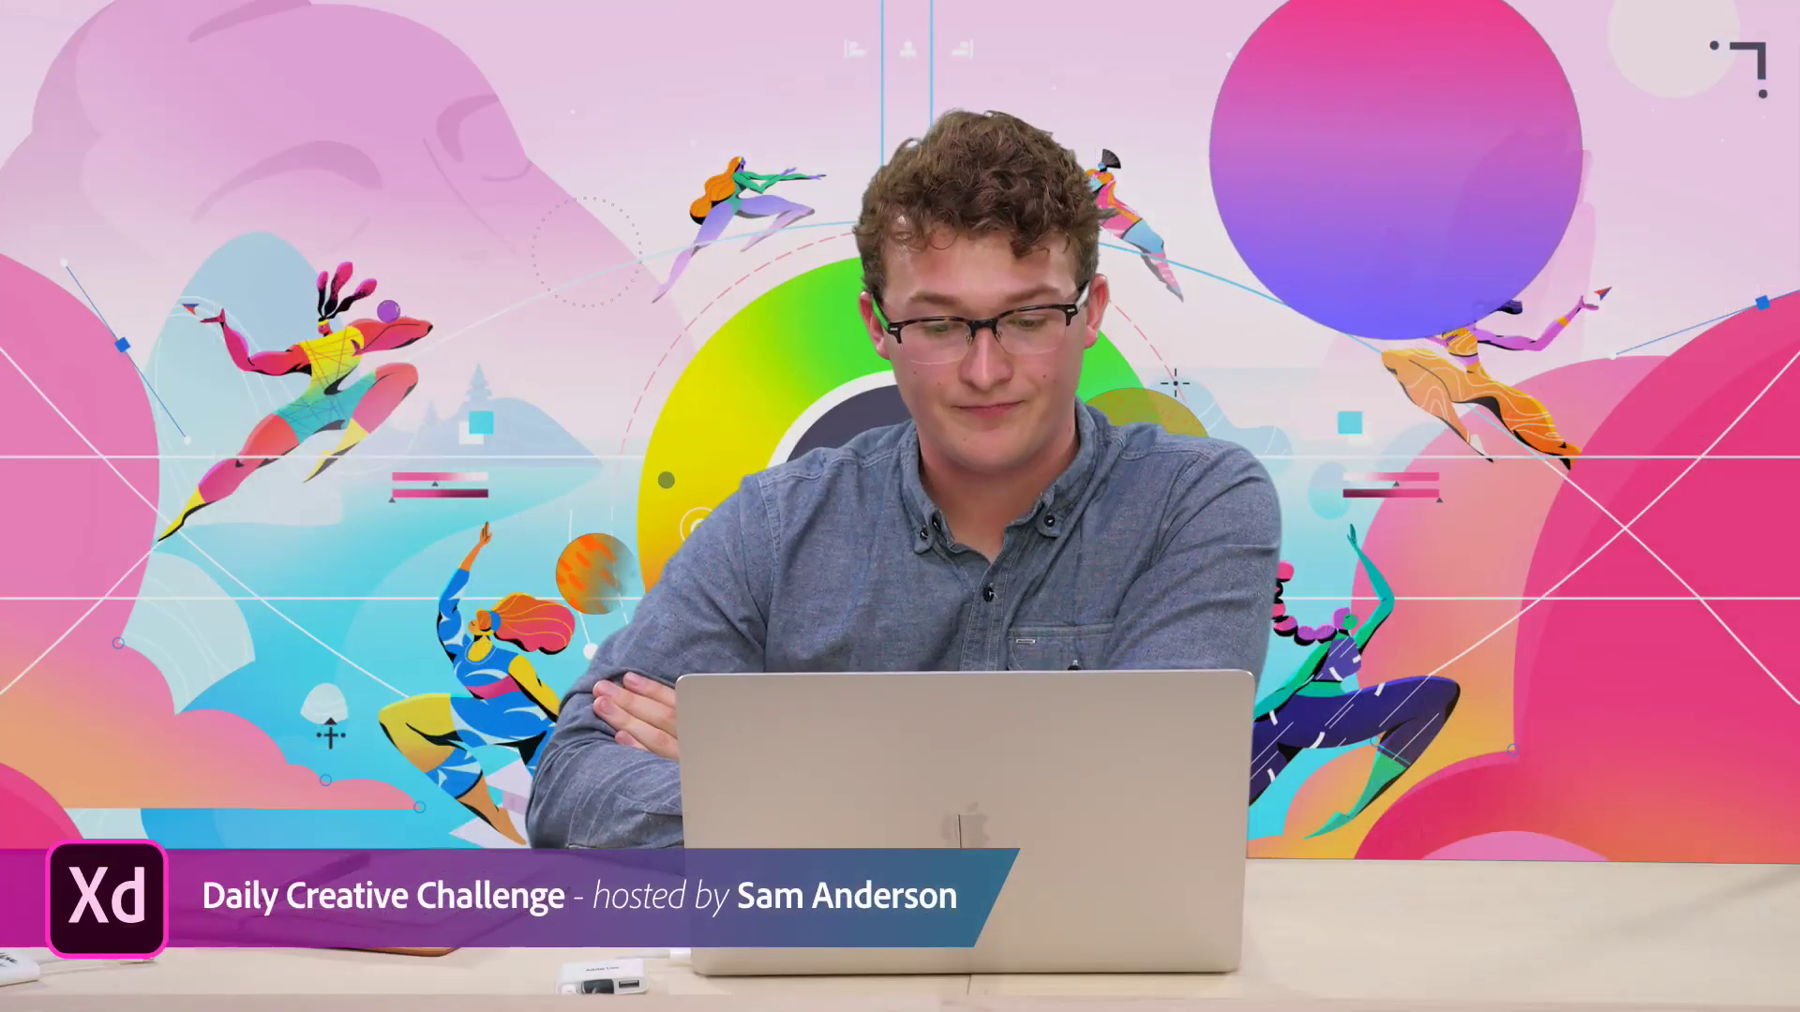